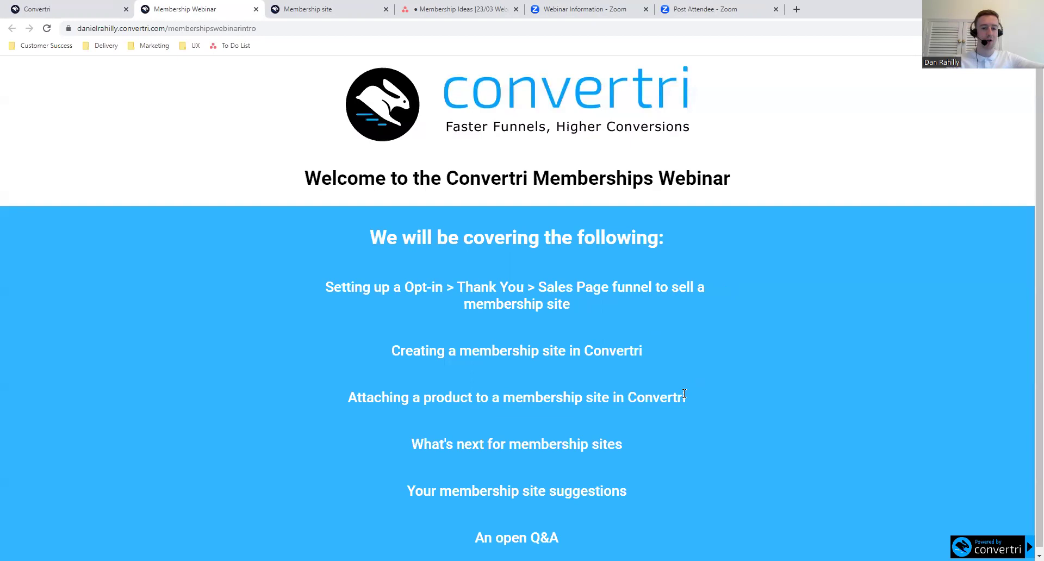
- Switch to the Convertri tab showing the Campaigns > Funnels dashboard
scroll(626, 430, "down", 1)
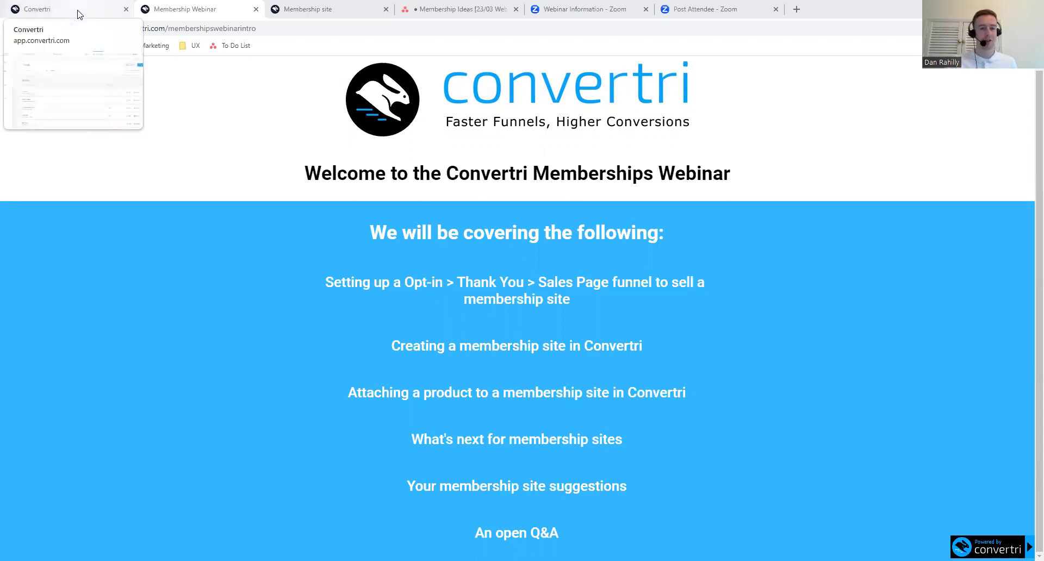
left_click(79, 15)
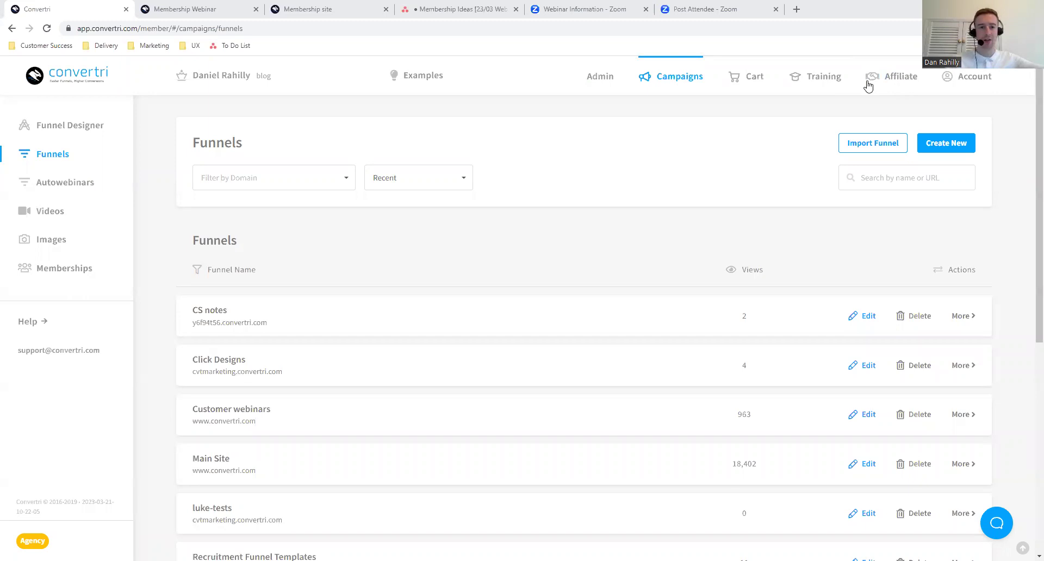
left_click(323, 15)
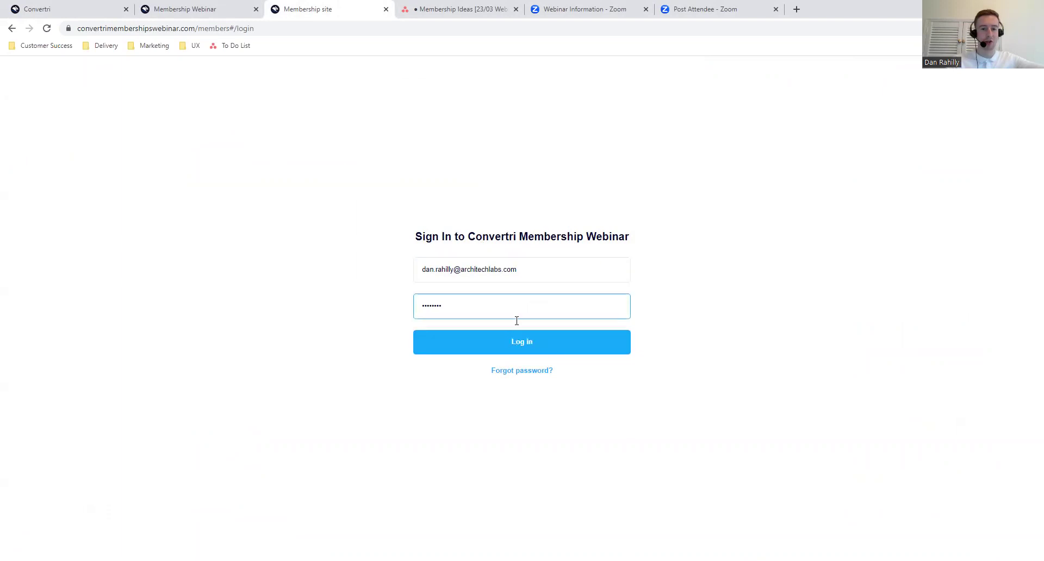
left_click(504, 348)
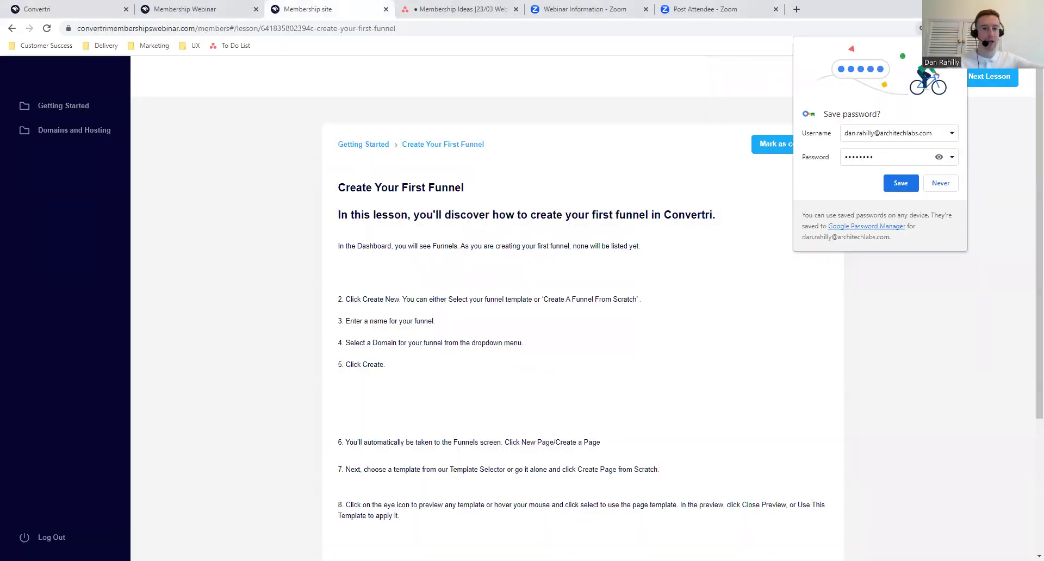
scroll(474, 268, "down", 15)
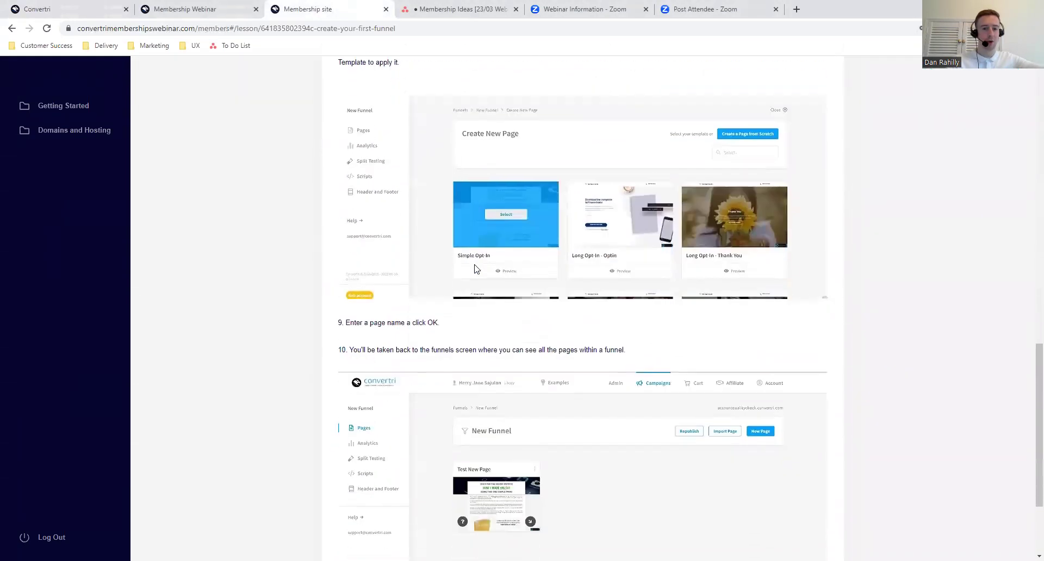
scroll(474, 268, "up", 15)
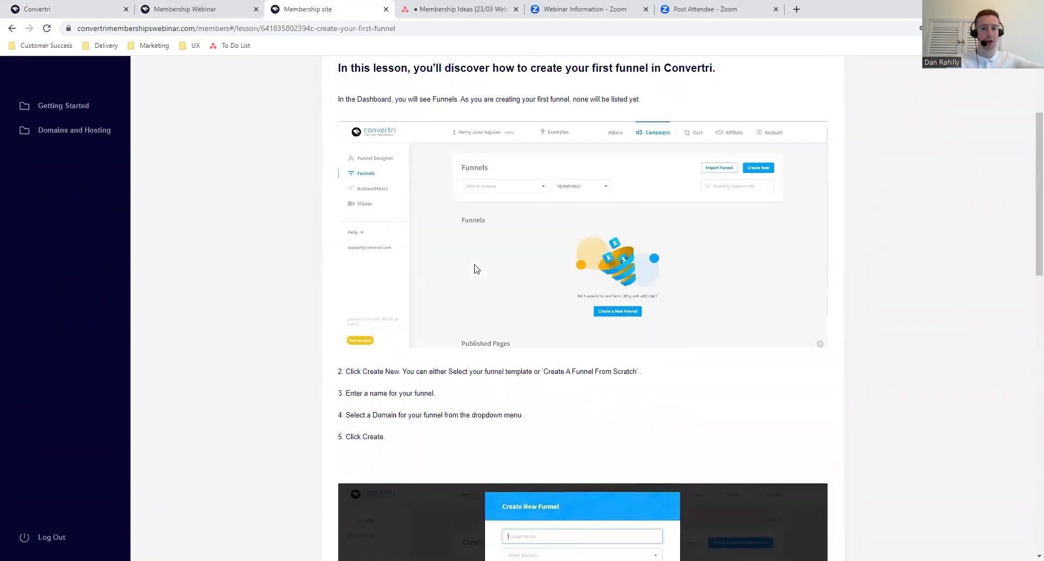
left_click(777, 136)
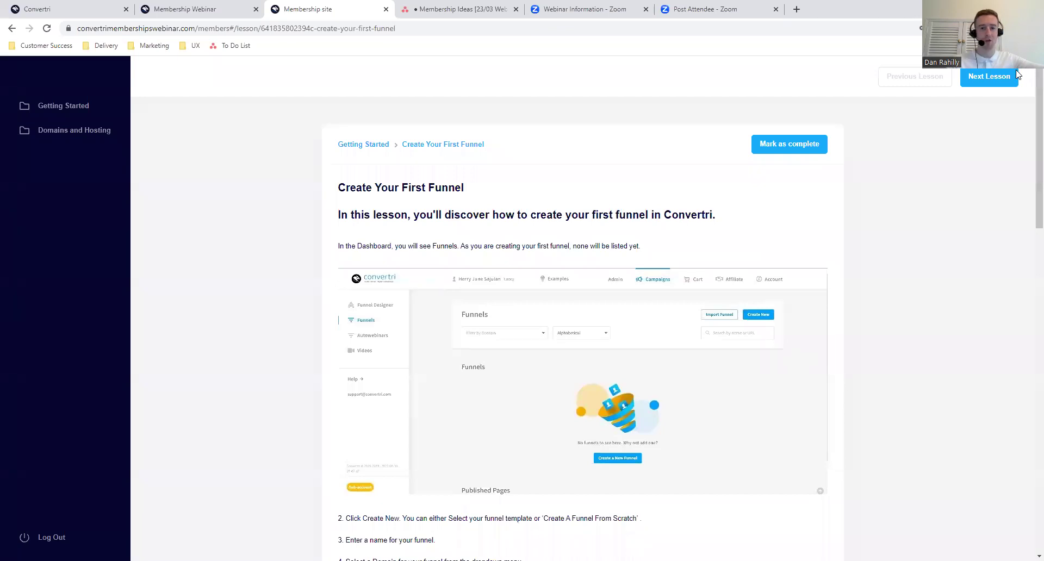
left_click(996, 77)
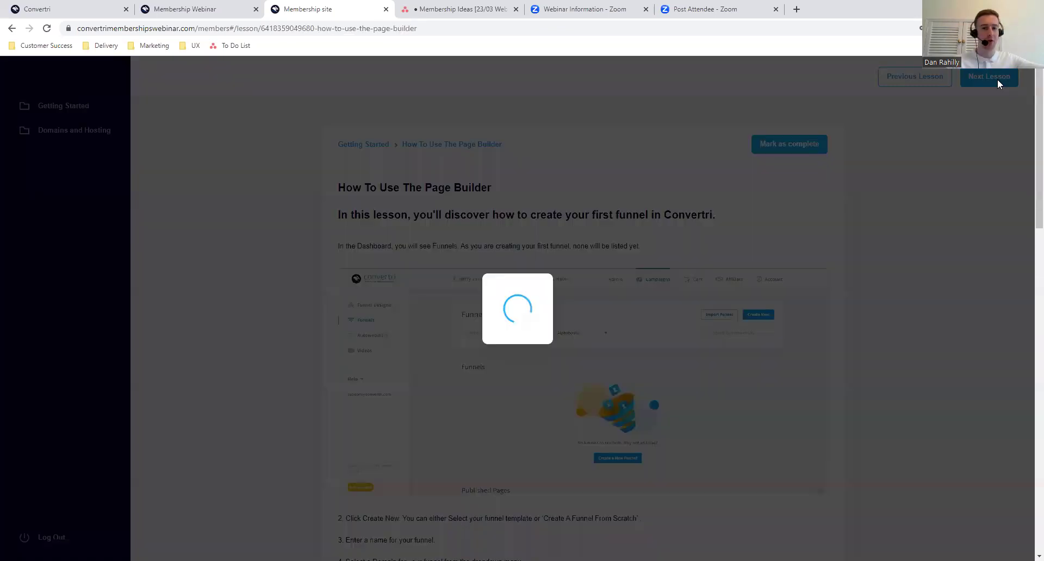
scroll(612, 328, "down", 2)
scroll(612, 329, "up", 2)
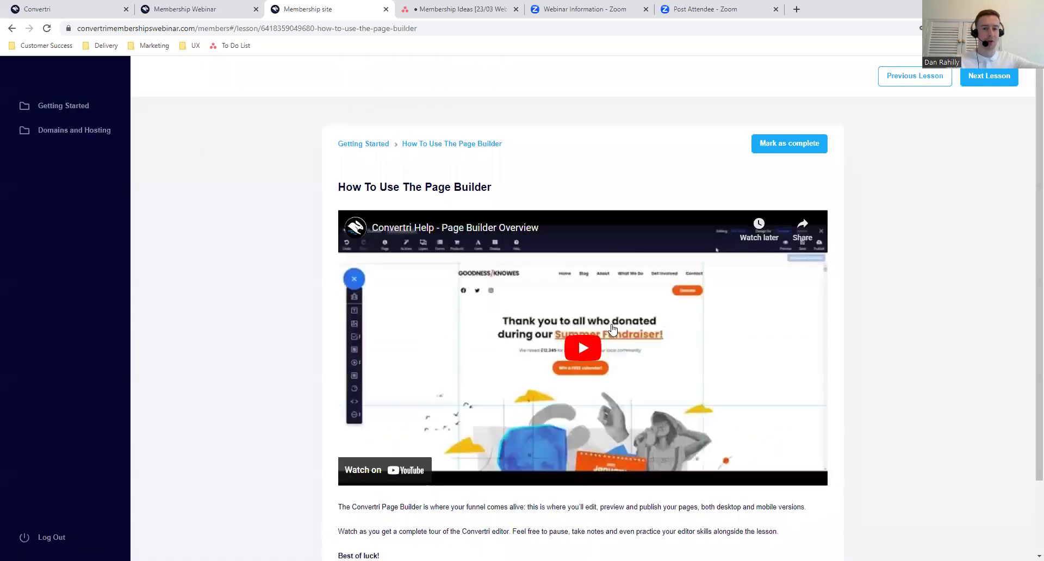
left_click(220, 6)
left_click(65, 8)
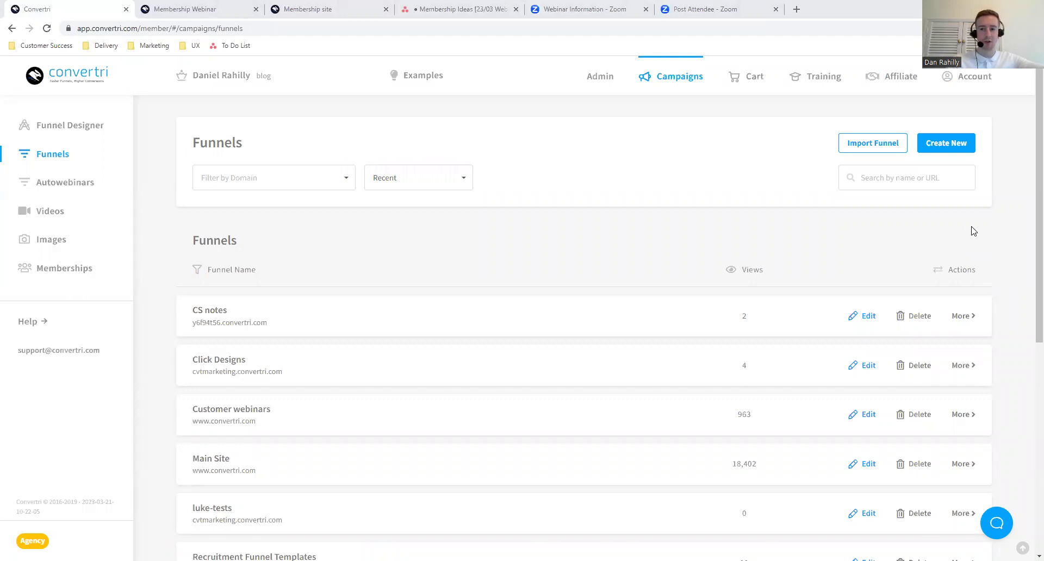
- Start a new funnel from scratch, without a template
left_click(902, 146)
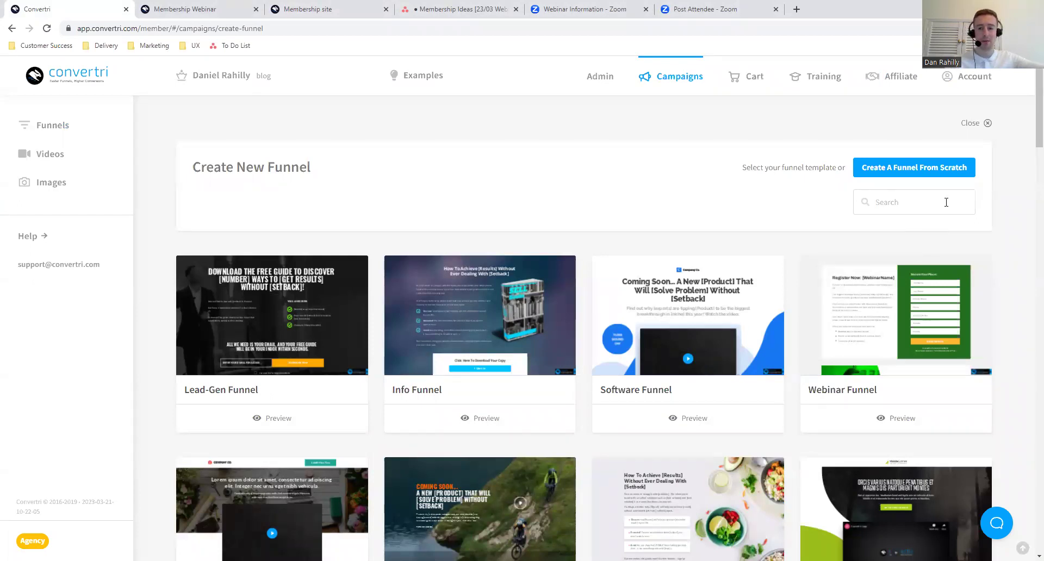
scroll(795, 285, "down", 1)
scroll(795, 285, "down", 5)
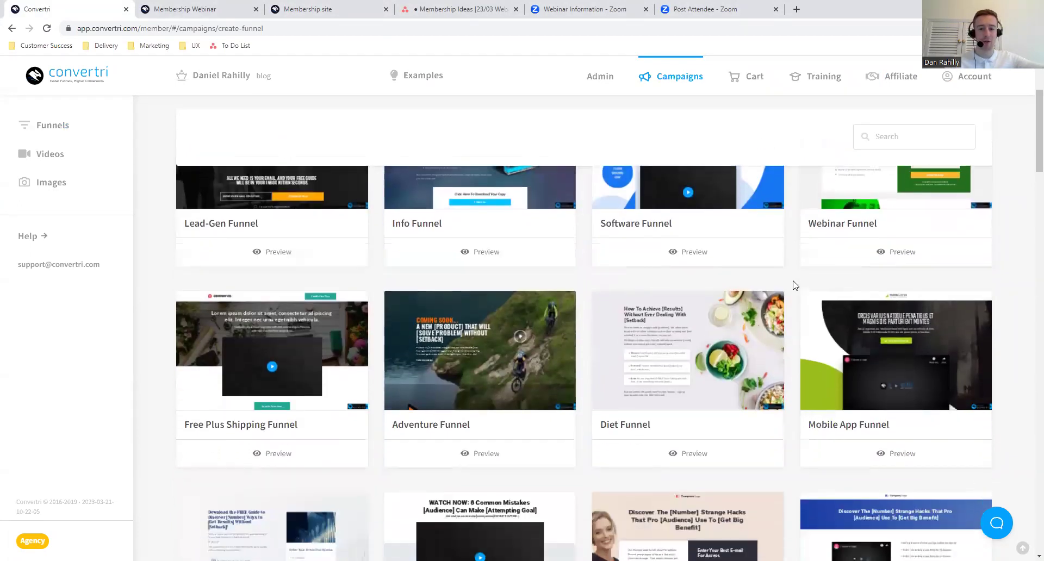
scroll(793, 285, "down", 20)
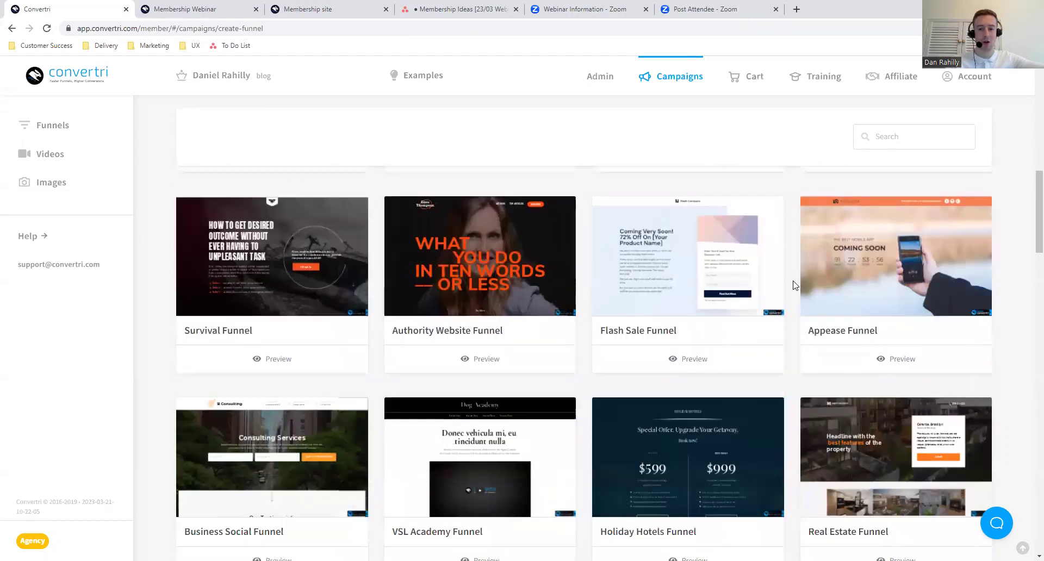
scroll(792, 284, "down", 8)
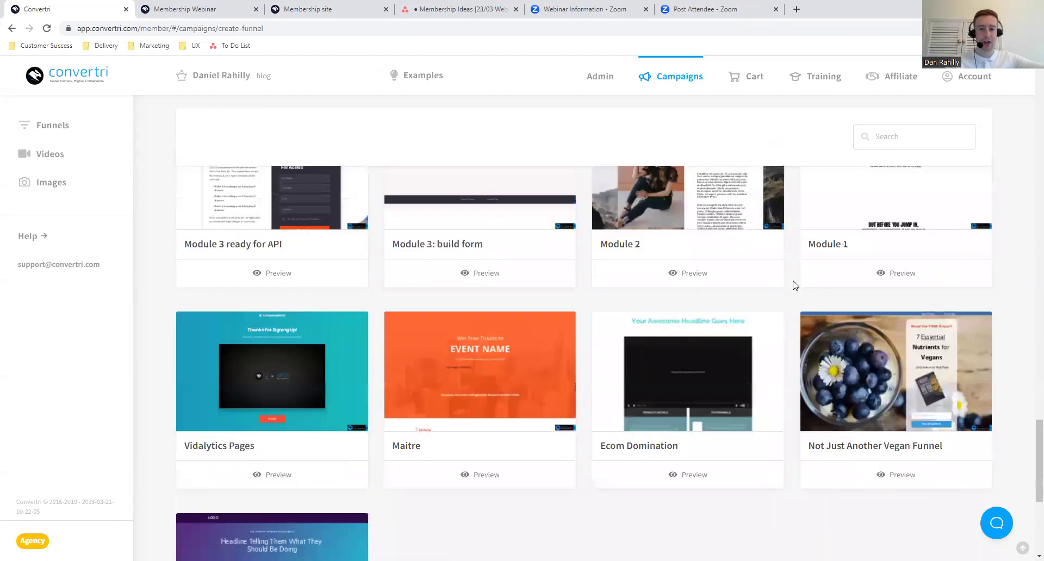
scroll(792, 285, "up", 12)
scroll(793, 285, "up", 20)
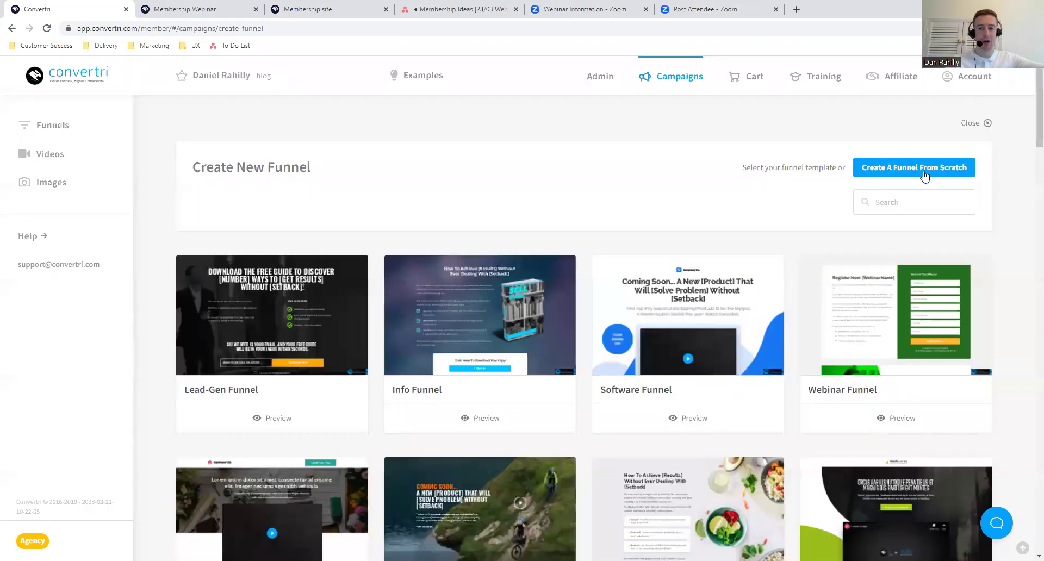
left_click(924, 174)
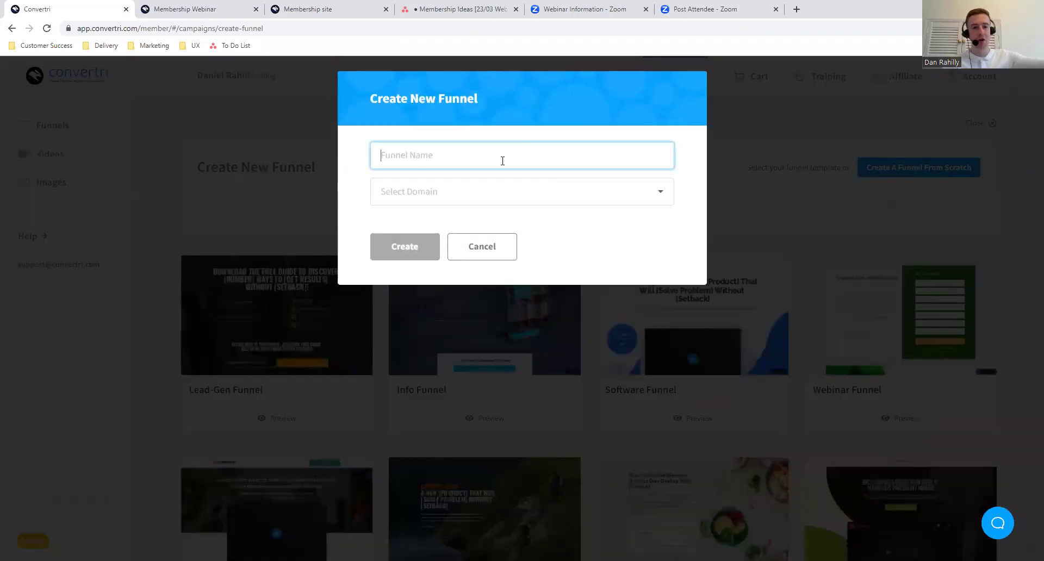
- Name it 'Membership Webinar Funnel' on convertrimembershipswebinar.com and create it
type("Membership W")
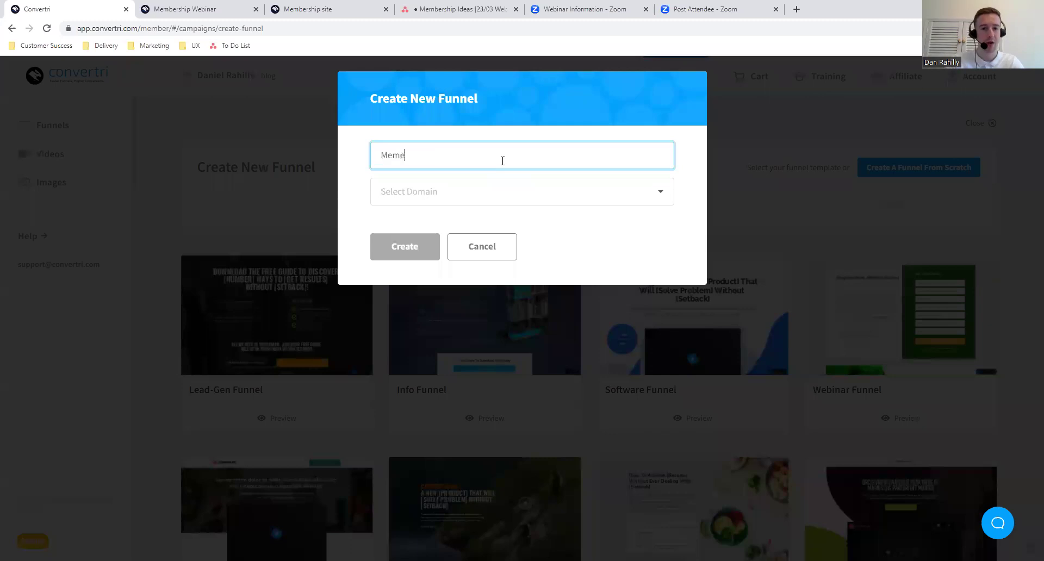
type("ebinar Funnel")
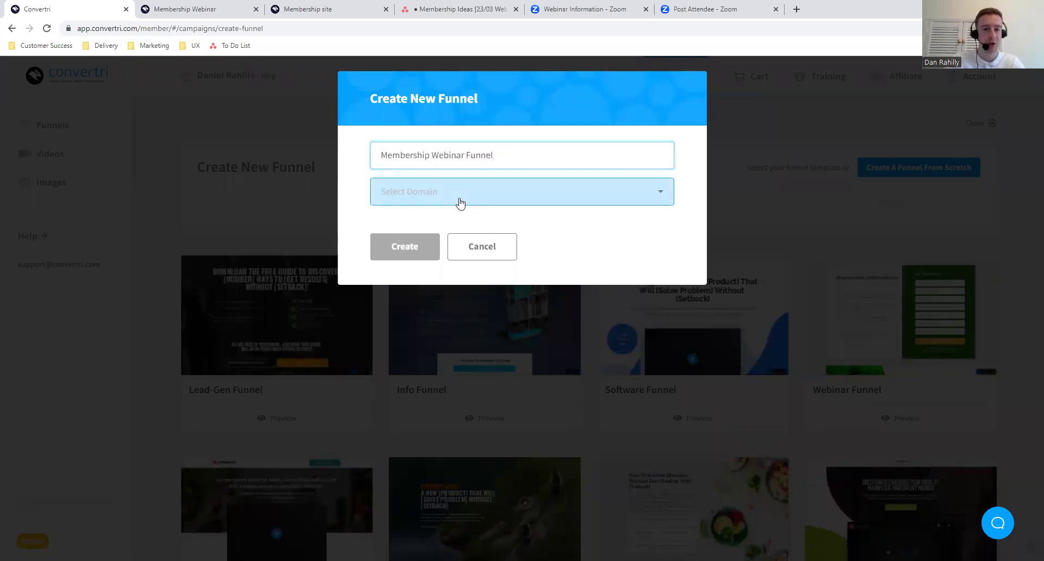
left_click(461, 197)
scroll(538, 300, "down", 1)
scroll(538, 301, "down", 6)
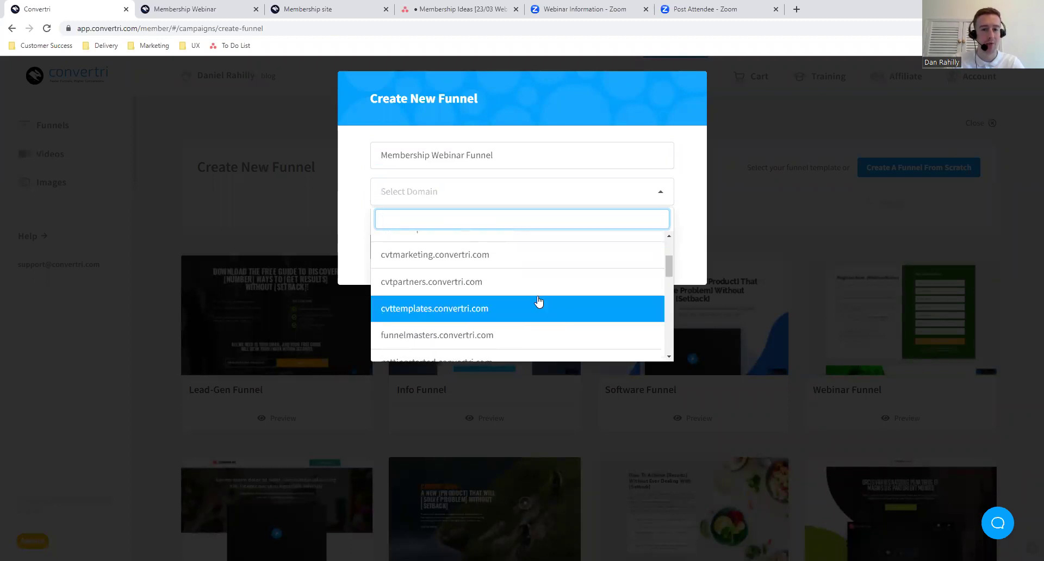
scroll(538, 301, "down", 6)
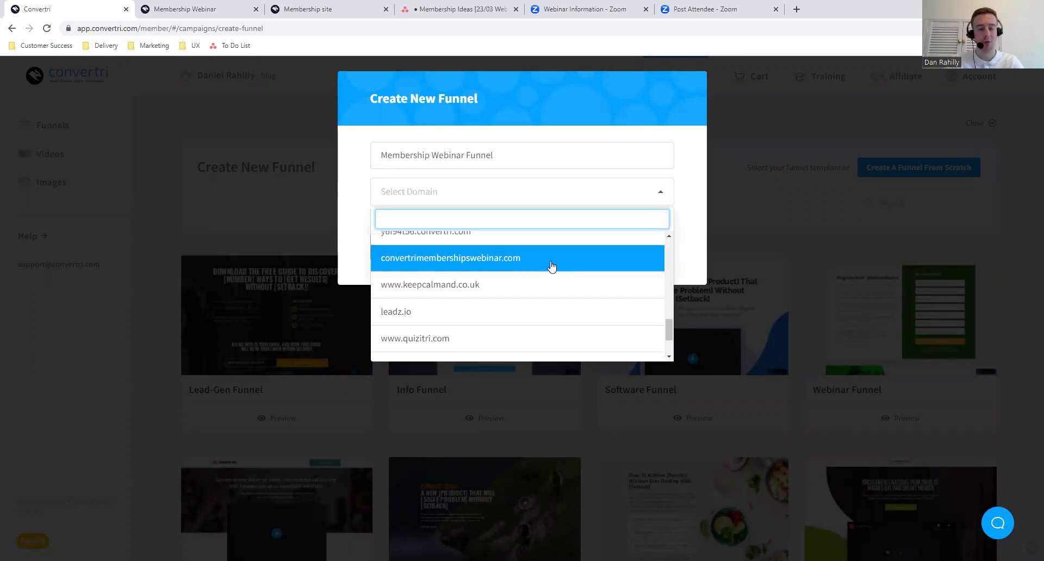
left_click(551, 266)
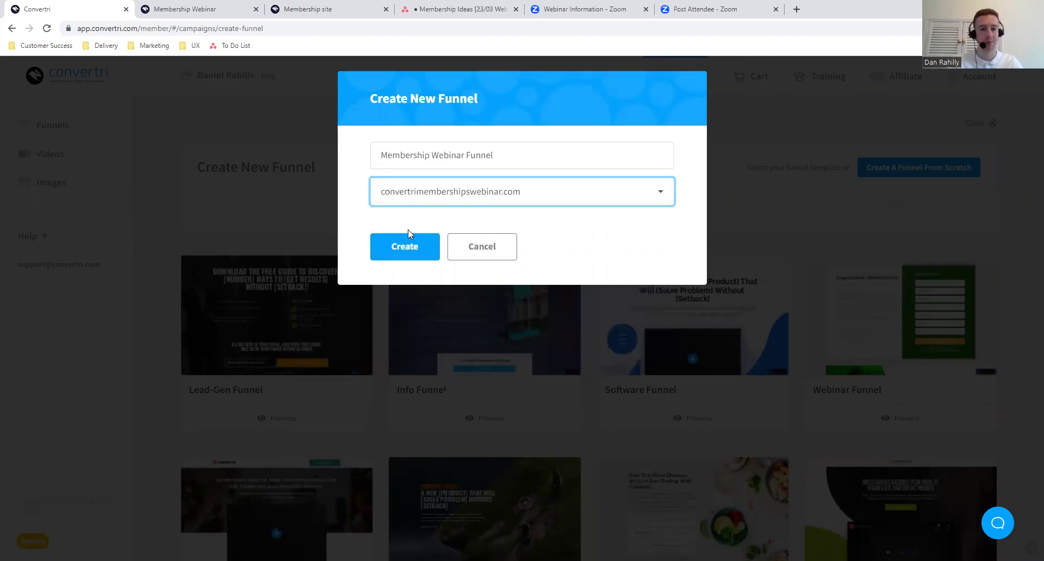
left_click(408, 248)
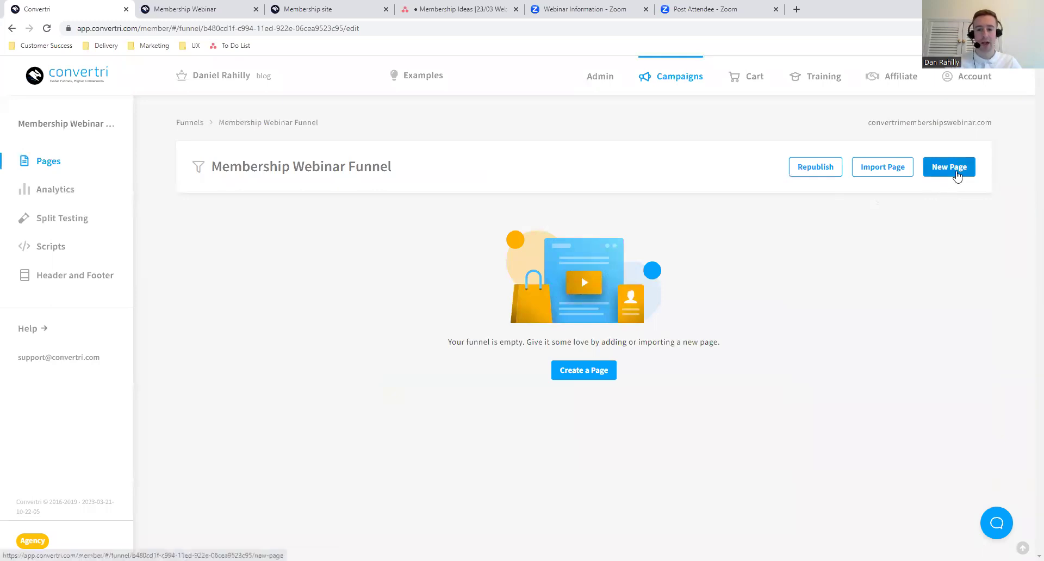
- Add a new page and browse the templates to Opt-In Page (Single)
left_click(956, 175)
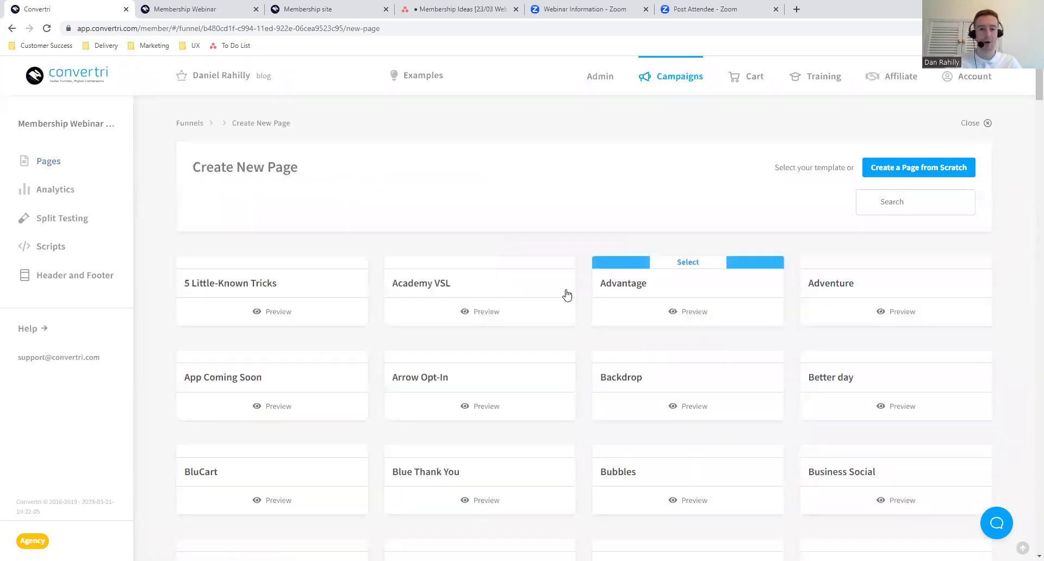
scroll(585, 388, "down", 5)
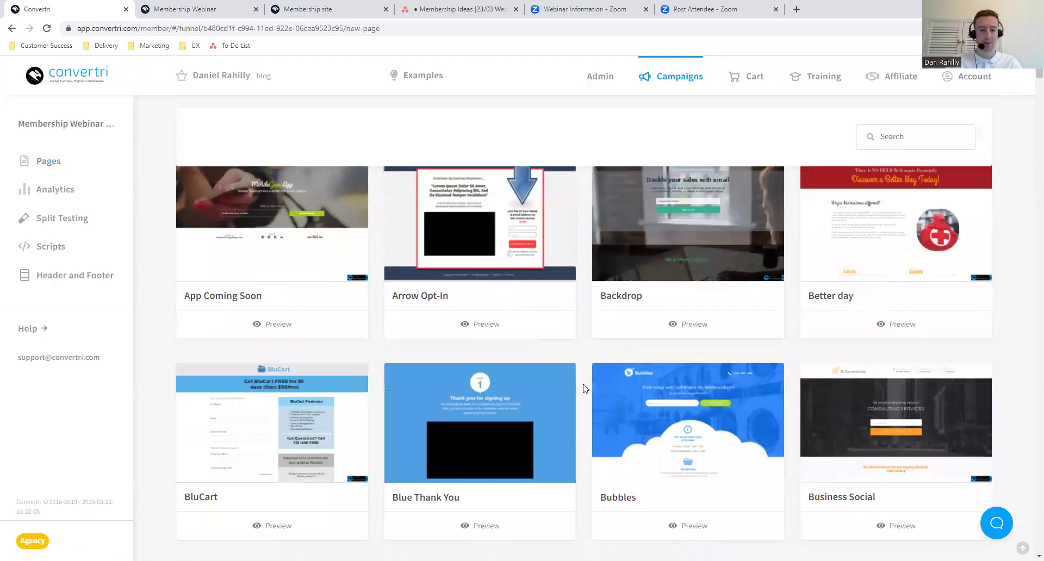
scroll(584, 389, "down", 20)
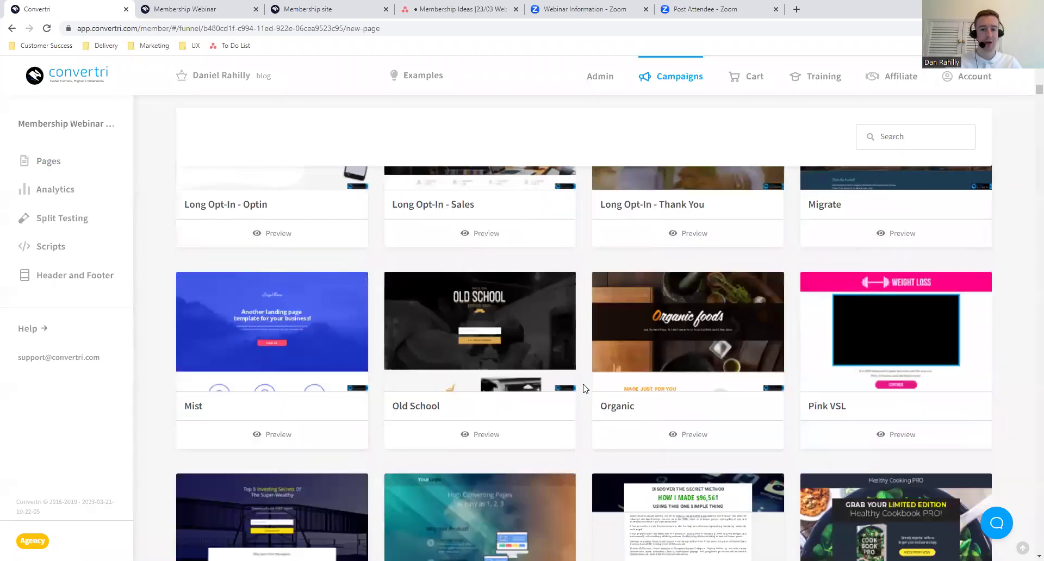
scroll(584, 388, "down", 20)
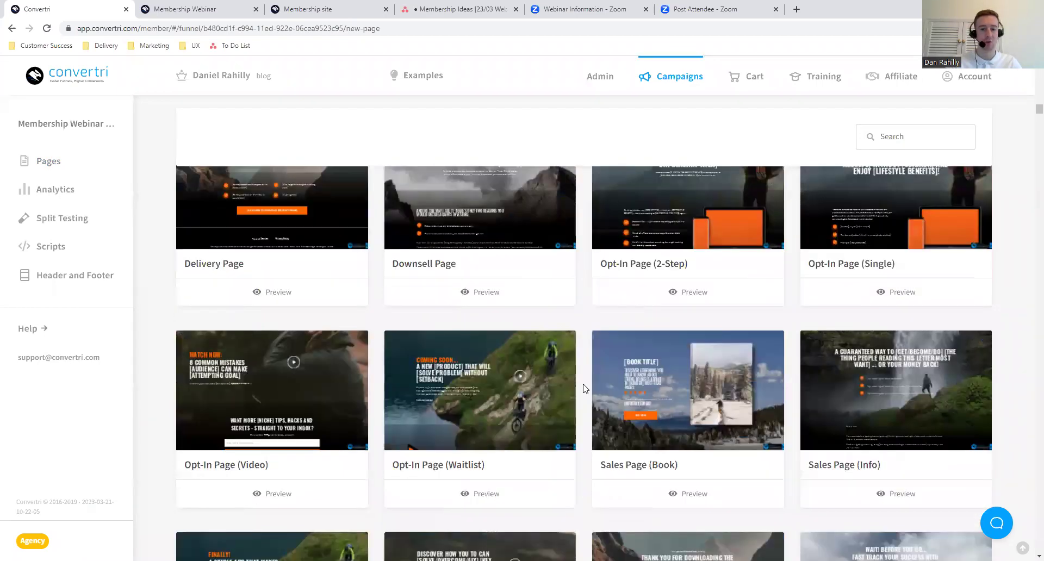
scroll(582, 388, "down", 20)
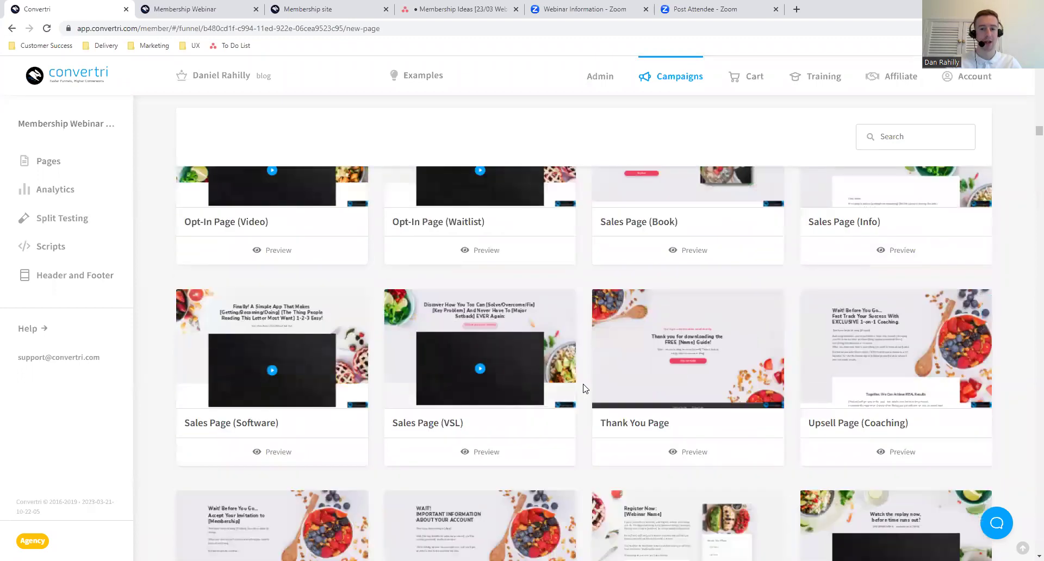
scroll(583, 389, "down", 20)
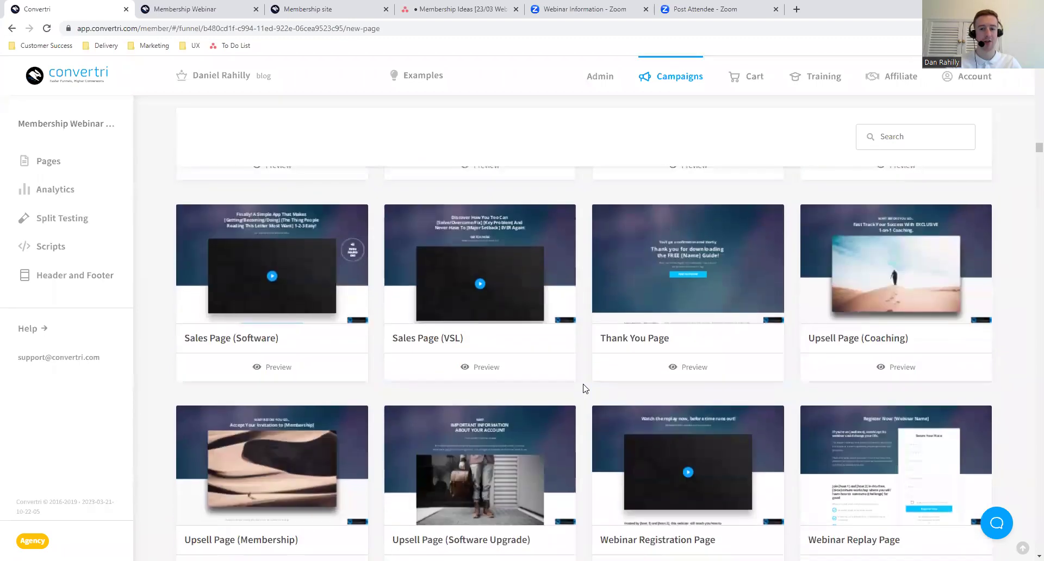
scroll(583, 388, "down", 20)
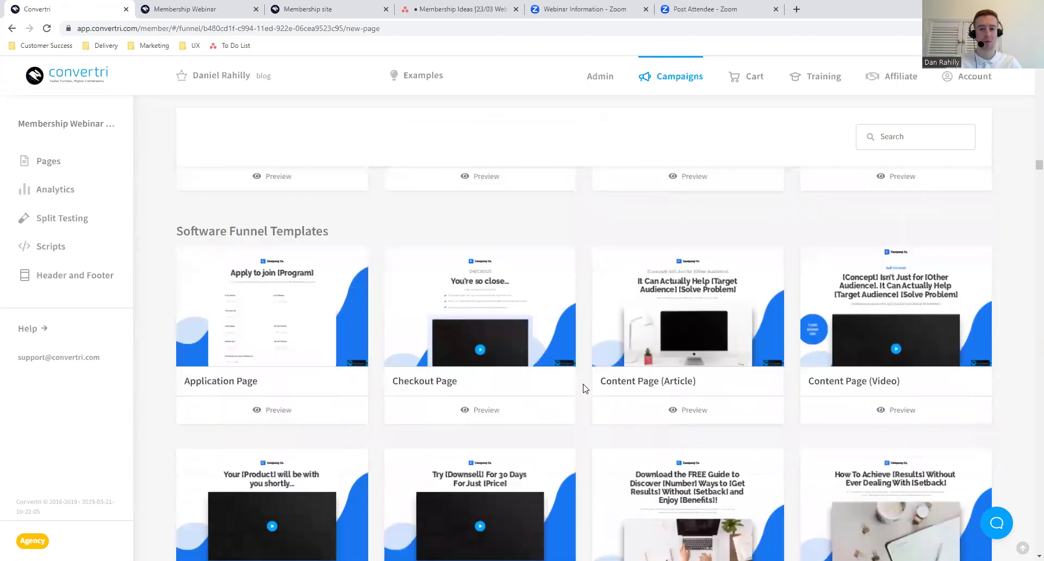
scroll(583, 388, "down", 20)
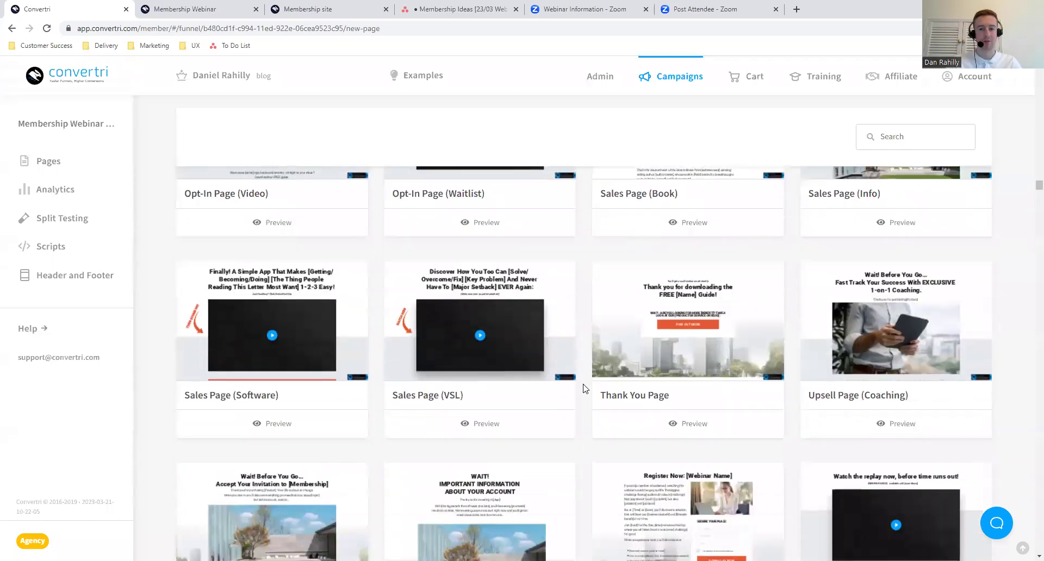
scroll(582, 388, "down", 20)
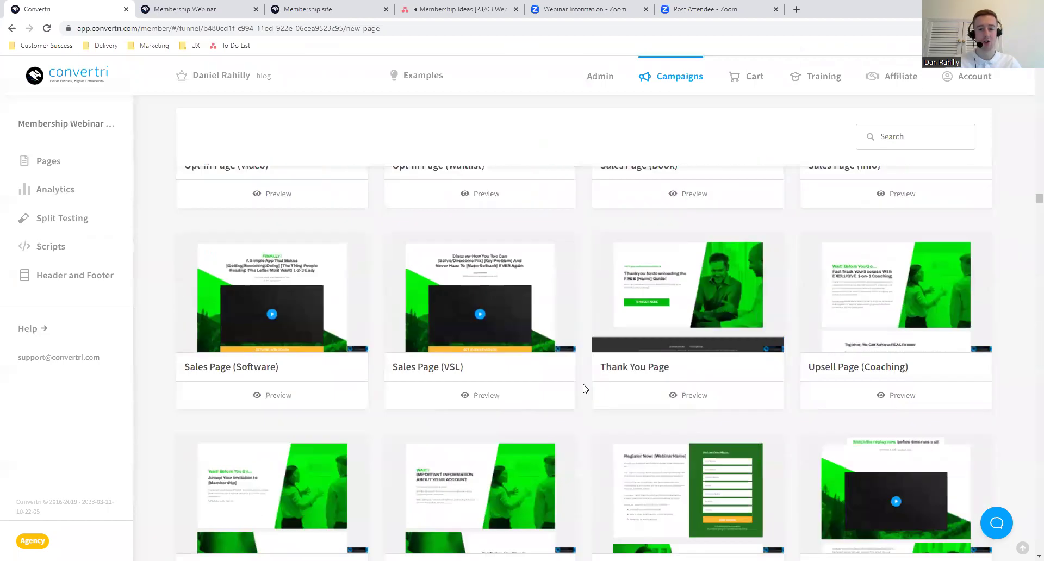
scroll(583, 388, "down", 4)
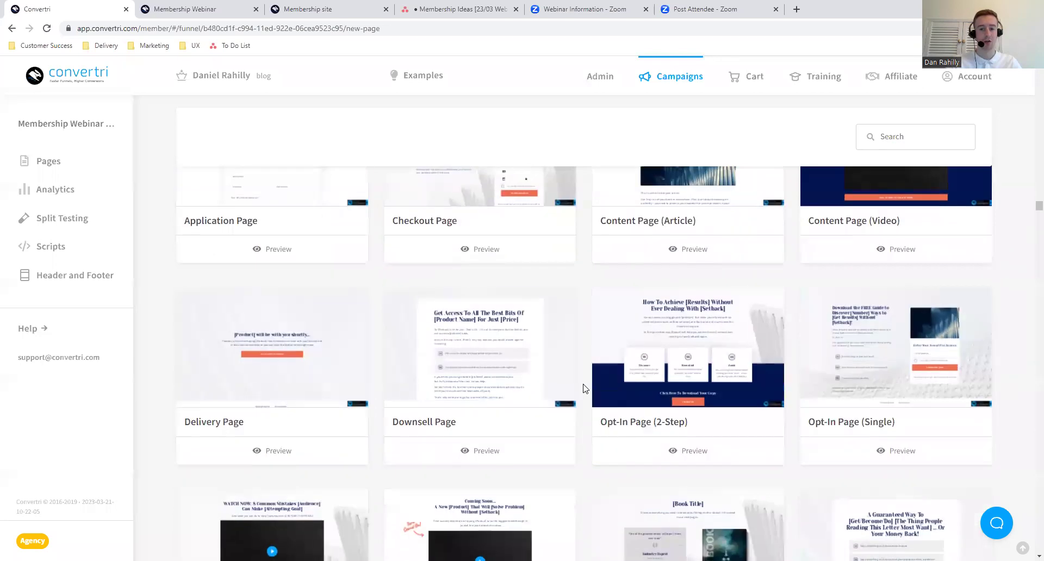
left_click(927, 230)
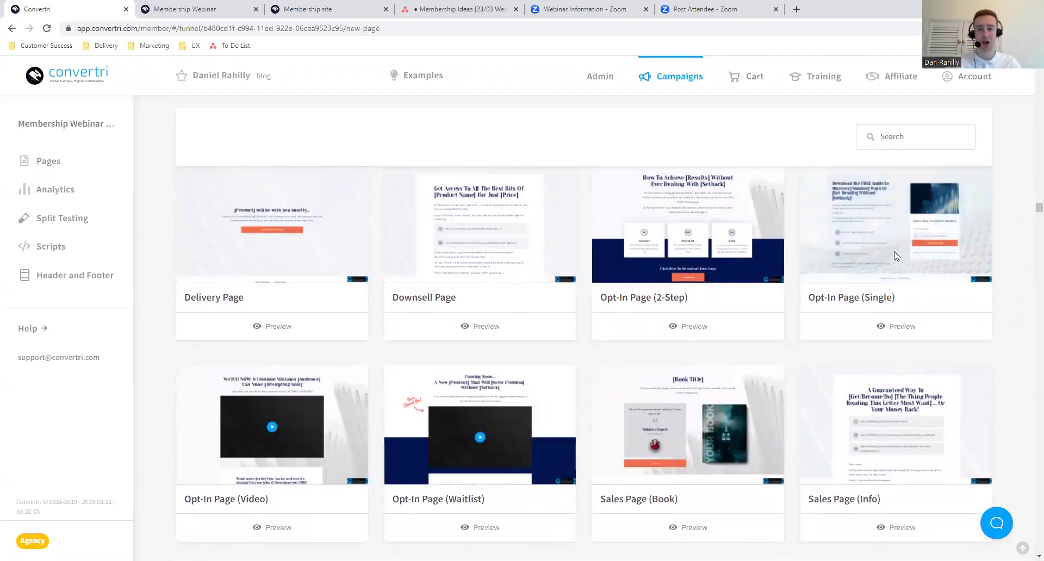
- Create the page named 'Opt-in' from that template and open it in the editor
scroll(913, 237, "up", 6)
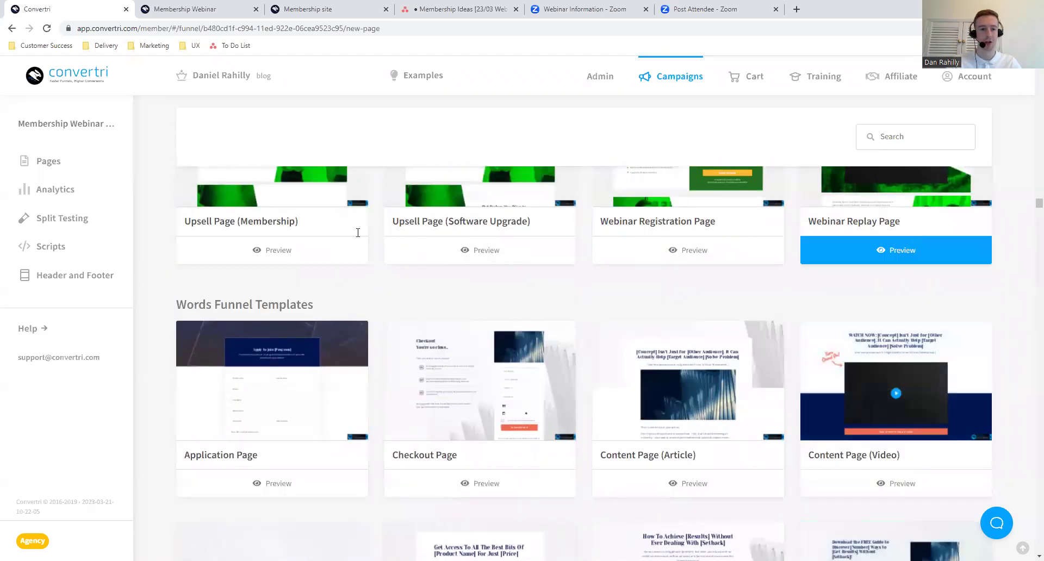
scroll(678, 290, "down", 3)
scroll(678, 291, "down", 3)
left_click(895, 236)
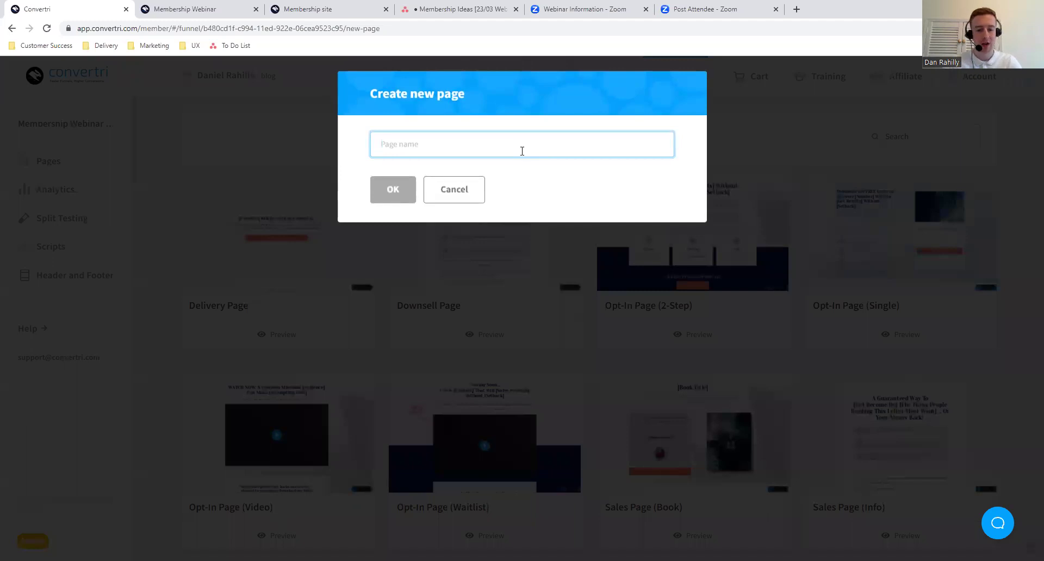
type("Opt-in")
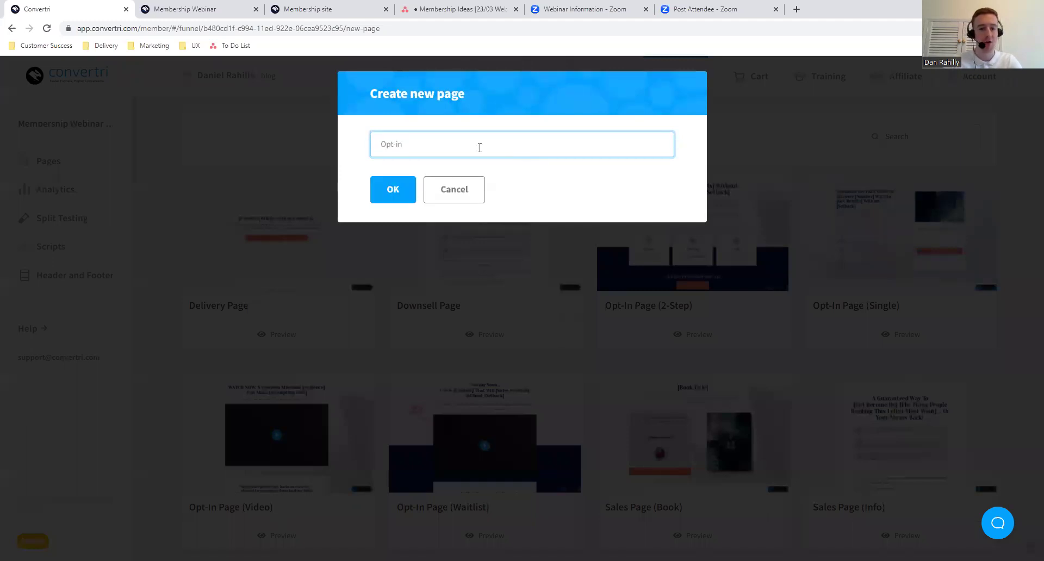
left_click(387, 197)
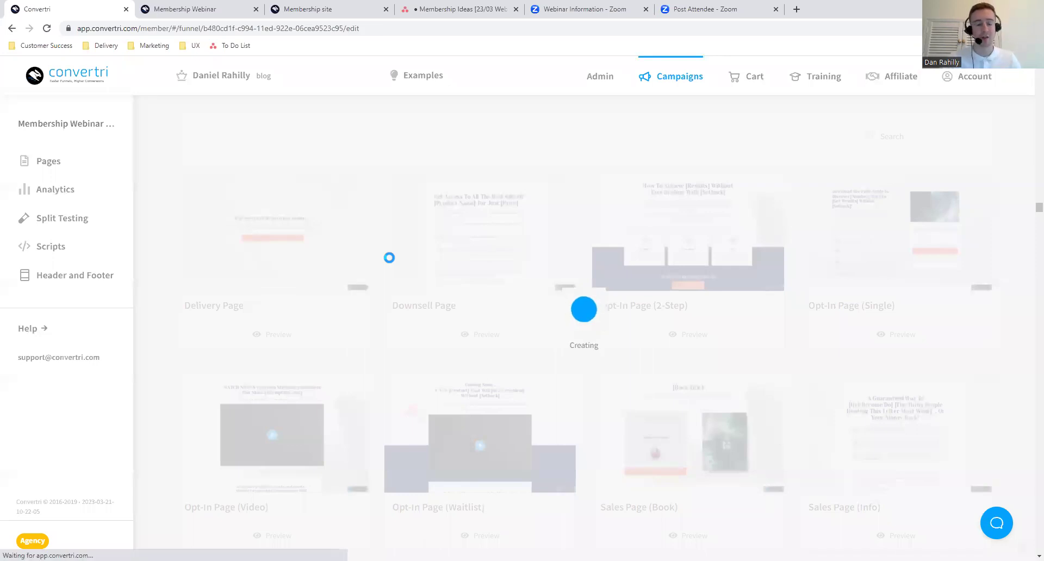
left_click(282, 295)
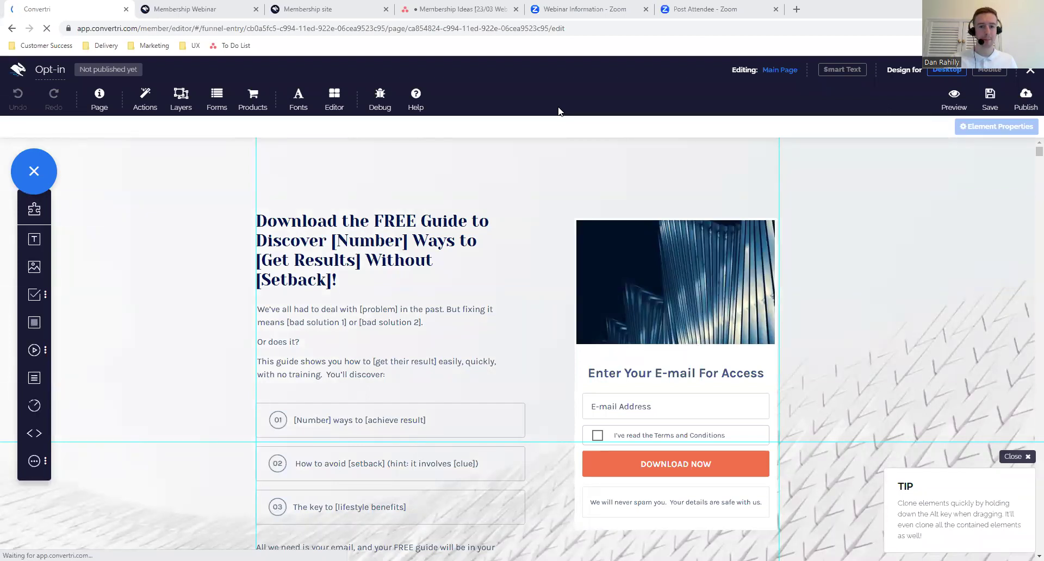
- Replace the headline with 'Get your FREE 'All About Convertri' guide NOW' and nudge it lower
scroll(506, 297, "down", 2)
scroll(551, 309, "down", 3)
scroll(550, 309, "up", 3)
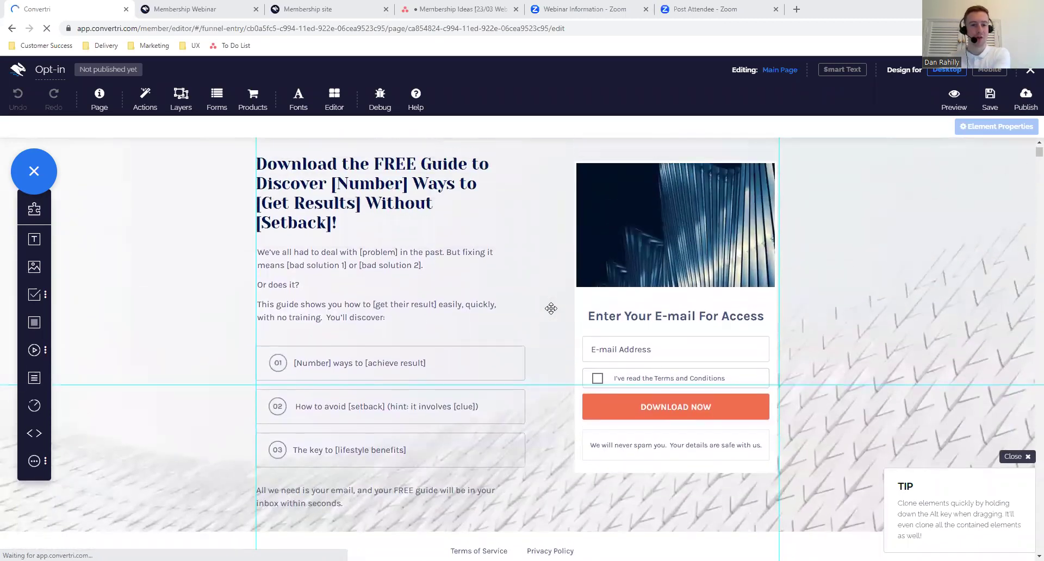
scroll(551, 308, "up", 1)
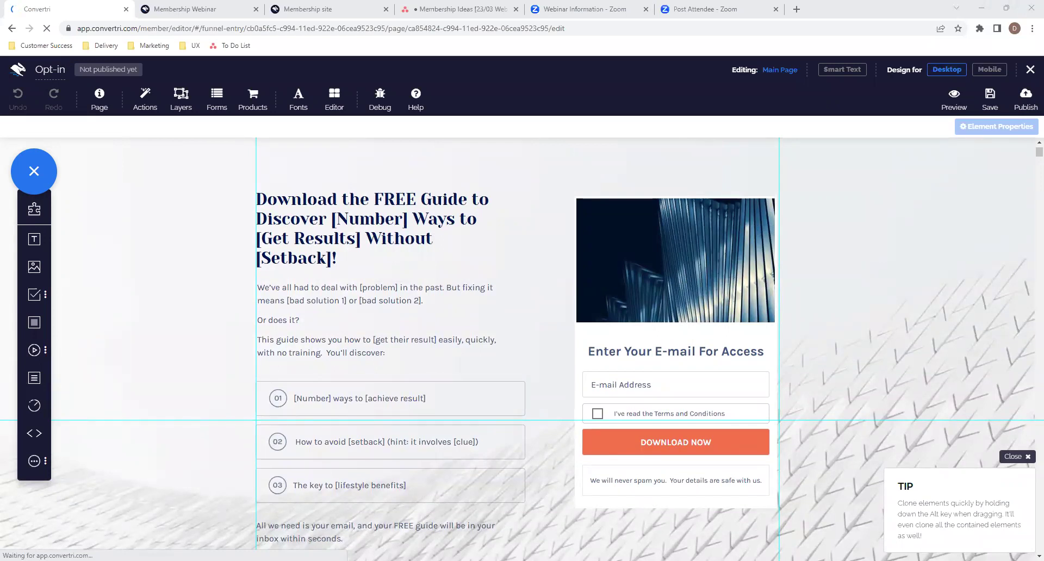
left_click(337, 258)
left_click_drag(337, 259, 256, 199)
type("Get your FREE 'All About Convertri' guide NOW")
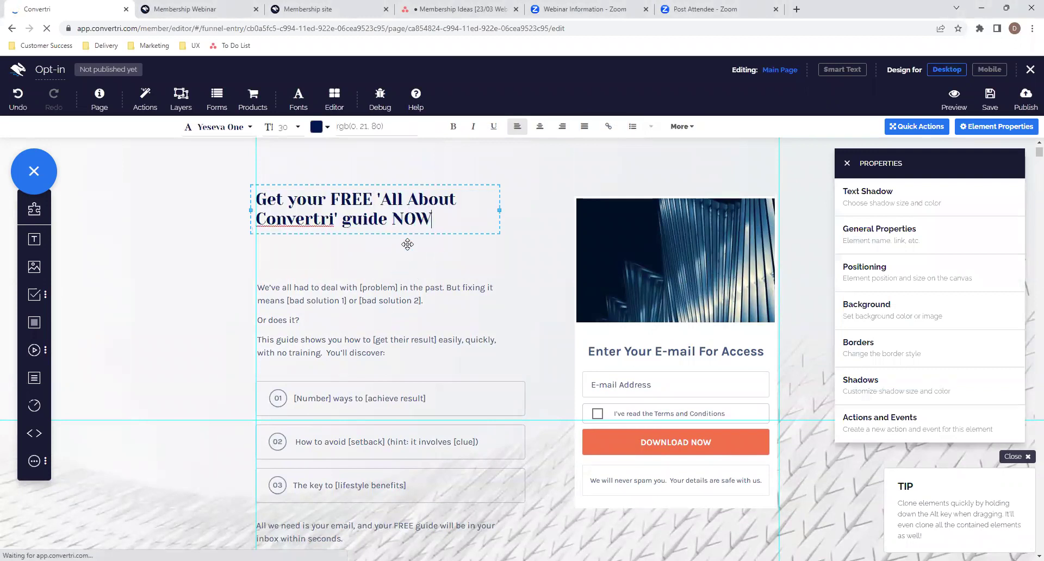
left_click_drag(398, 232, 398, 256)
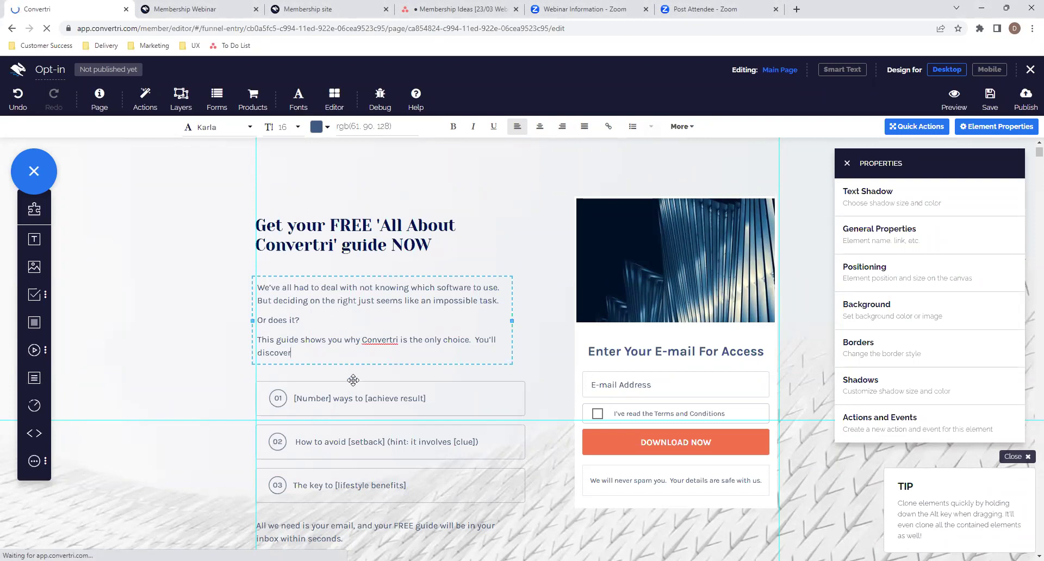
scroll(470, 408, "down", 1)
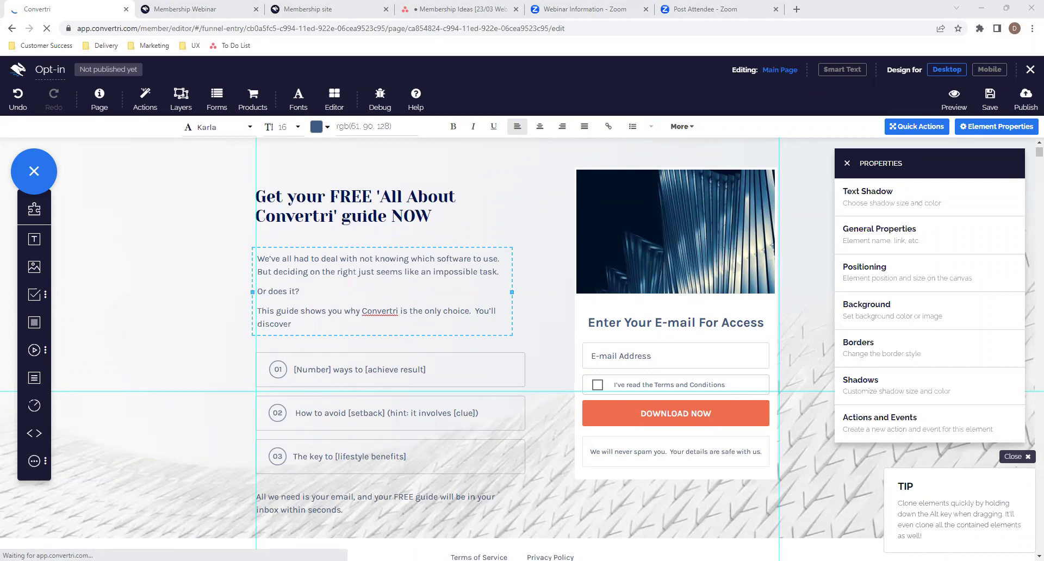
- Rewrite list items 01 and 02 as Convertri benefits, widening item 02 onto one line
triple_click(379, 370)
key("ctrl+v")
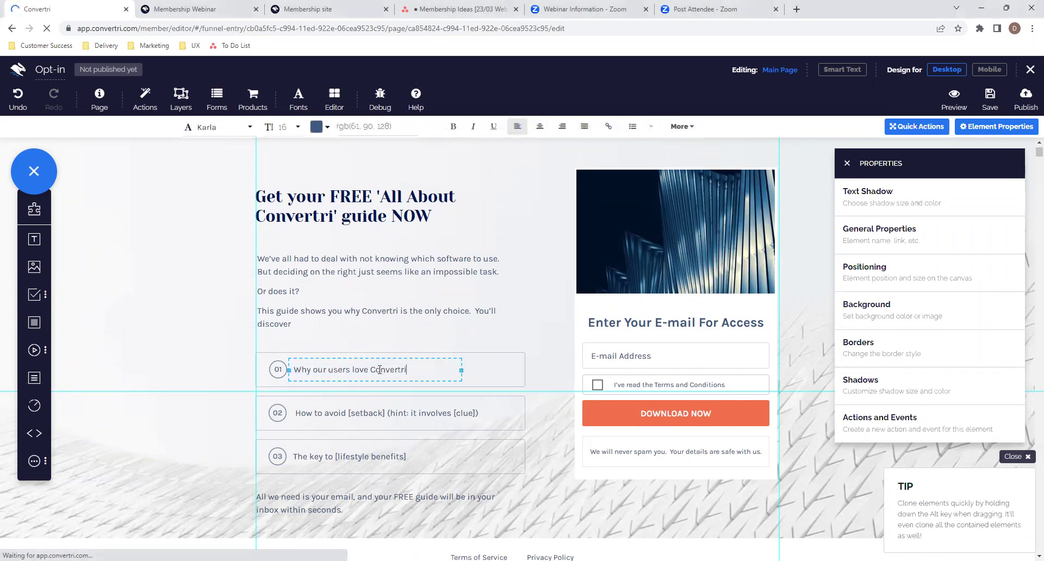
left_click(397, 413)
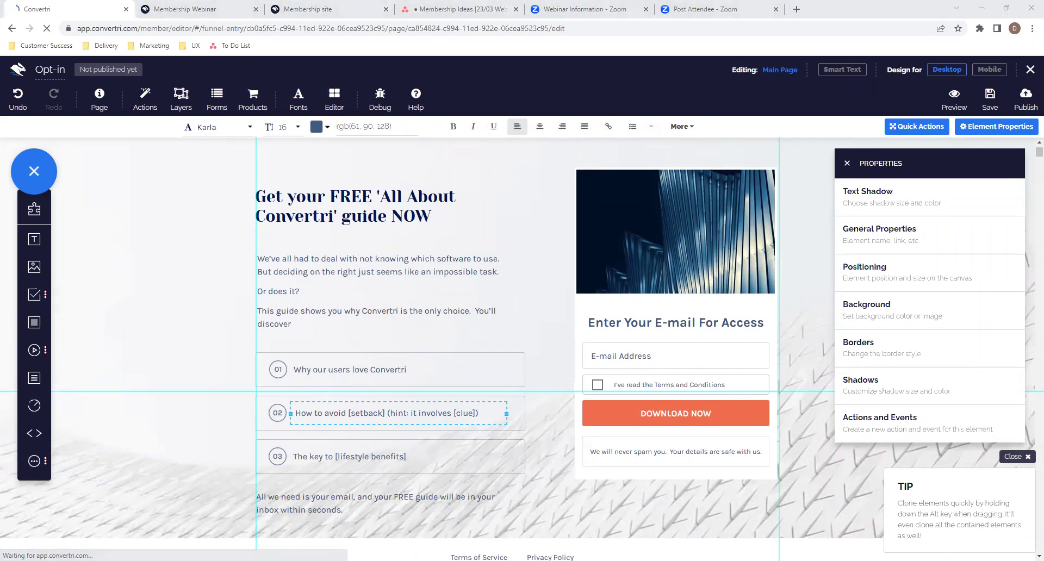
key("ctrl+a")
key("ctrl+v")
left_click(405, 457)
left_click(447, 423)
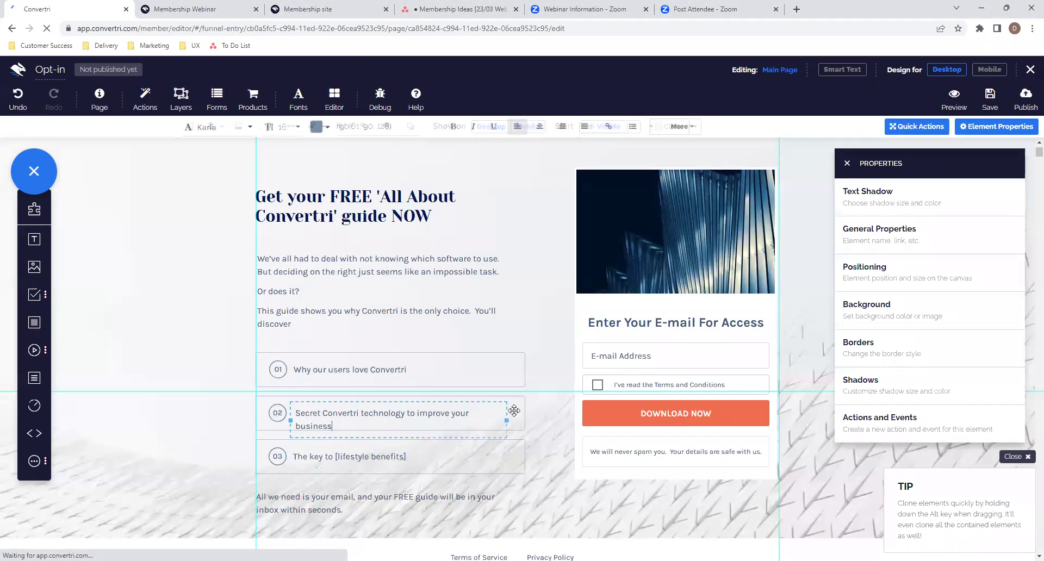
left_click_drag(504, 416, 515, 420)
- Replace list item 03 with the point on what makes Convertri unique
left_click(416, 456)
key("ctrl+a")
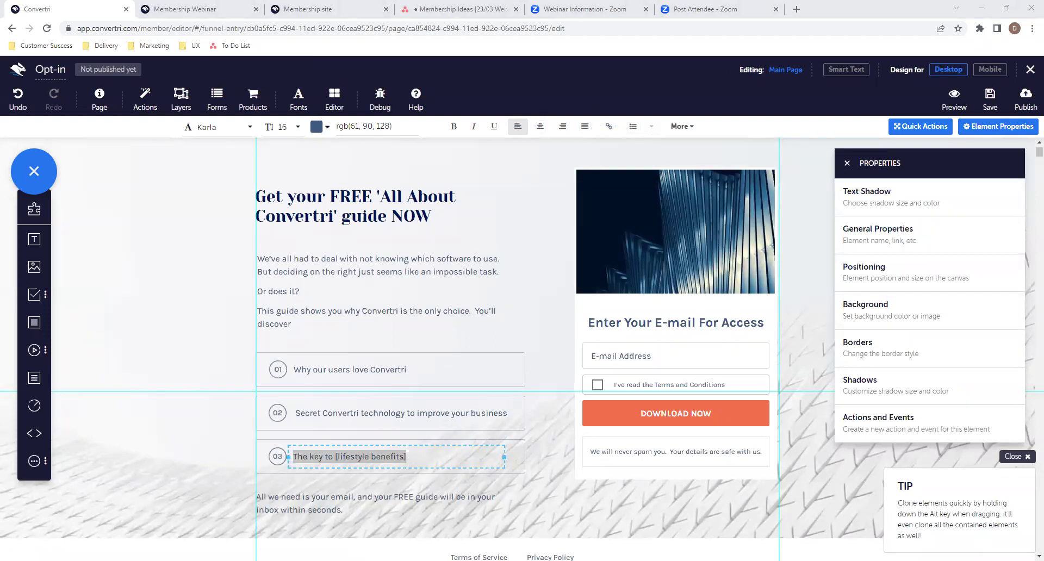
key("alt+Tab")
type("What makes Convertri unique")
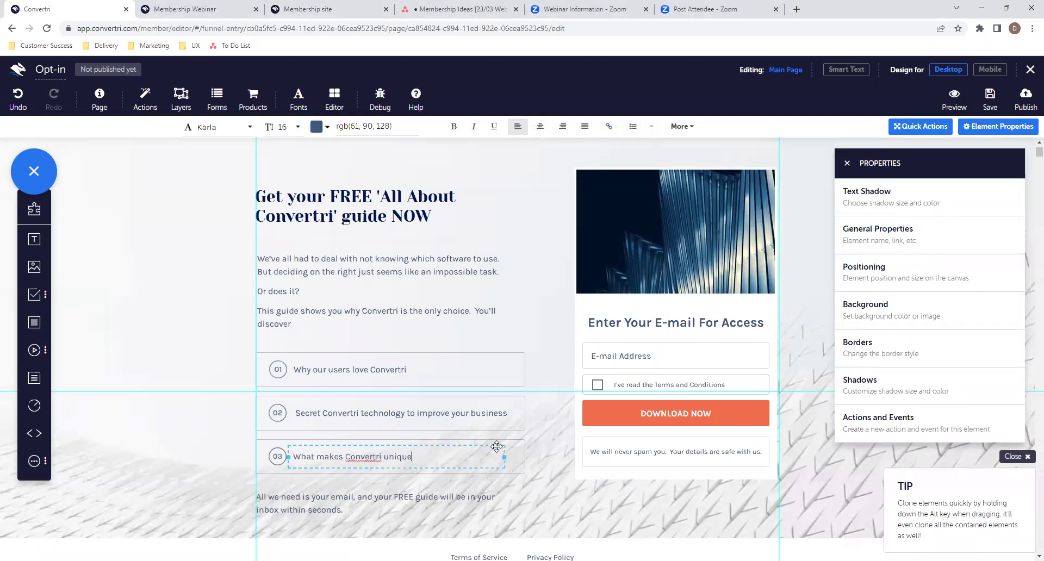
left_click(521, 458)
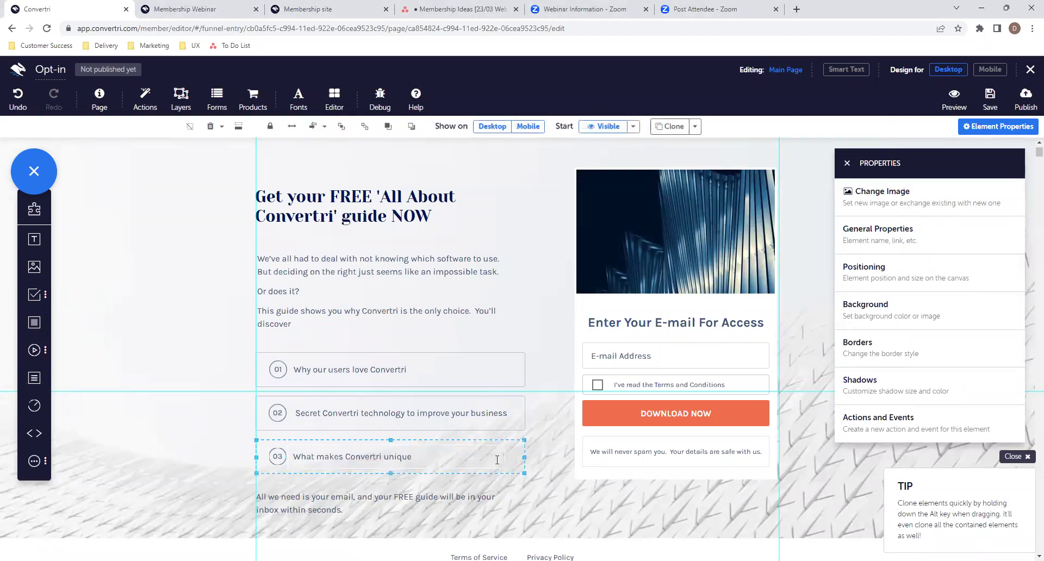
left_click(501, 462)
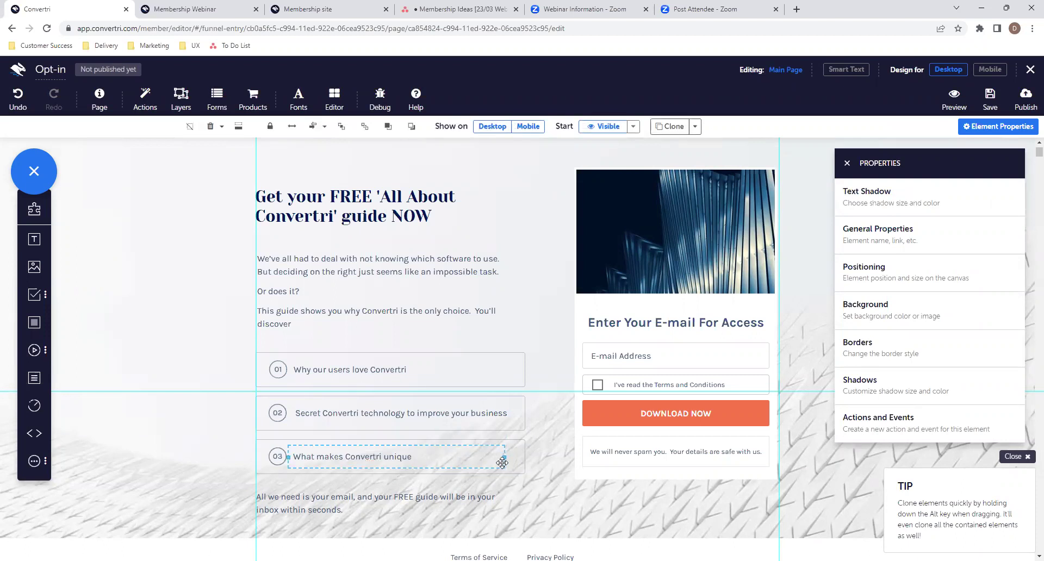
scroll(502, 463, "down", 1)
scroll(502, 463, "up", 1)
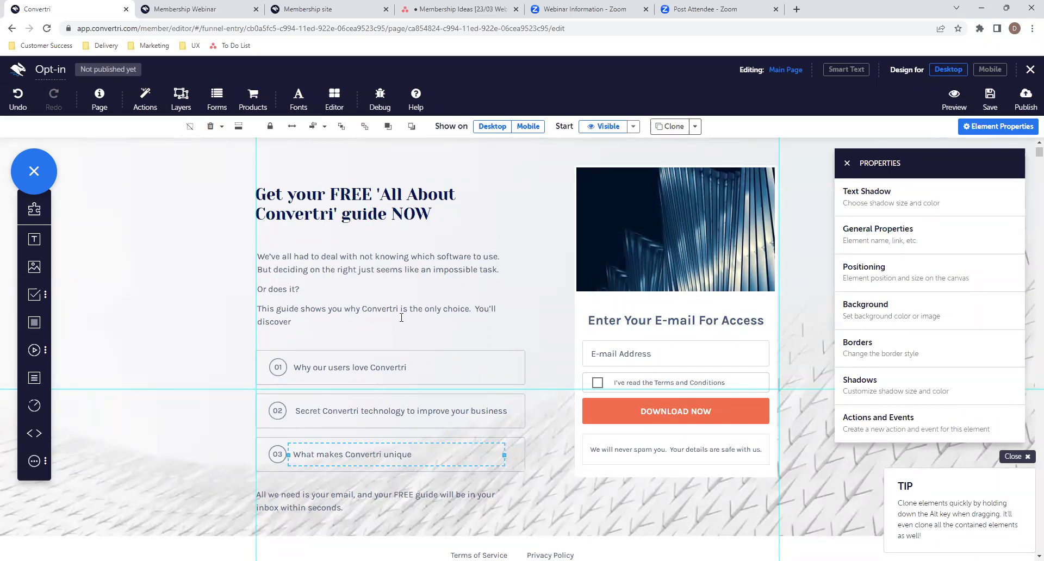
left_click(616, 338)
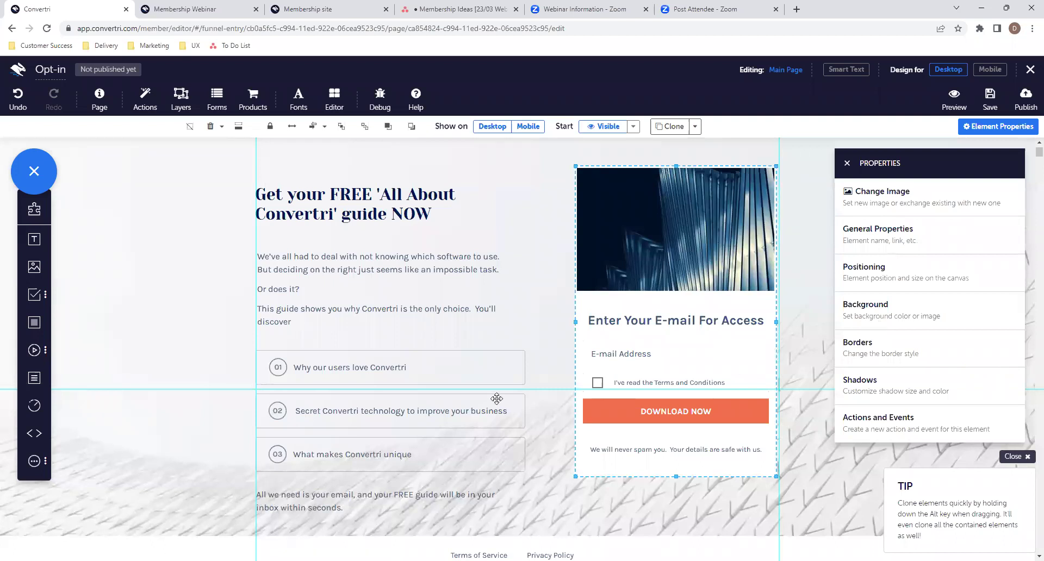
scroll(496, 399, "down", 1)
scroll(496, 399, "down", 2)
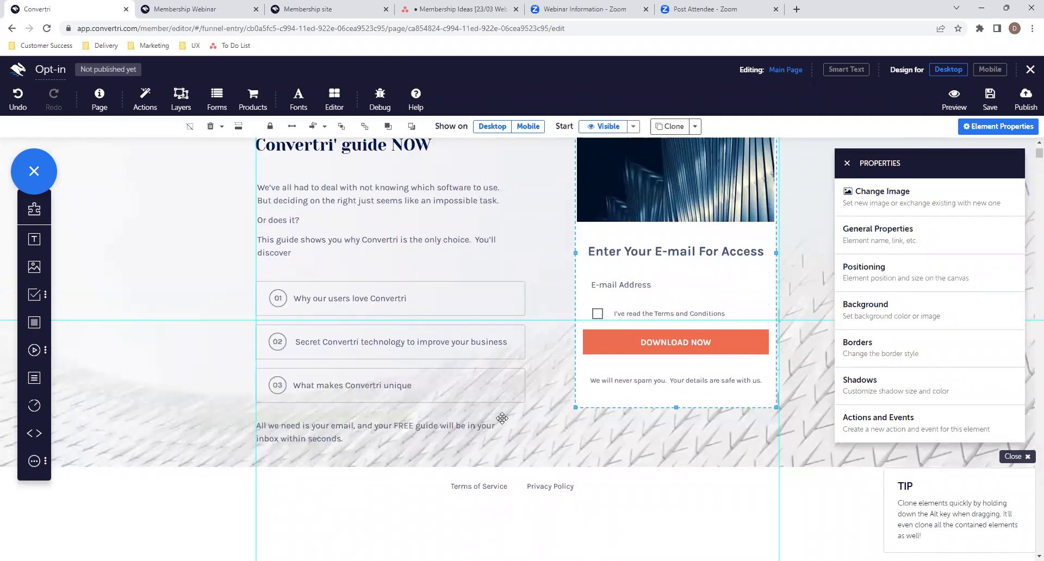
left_click(502, 417)
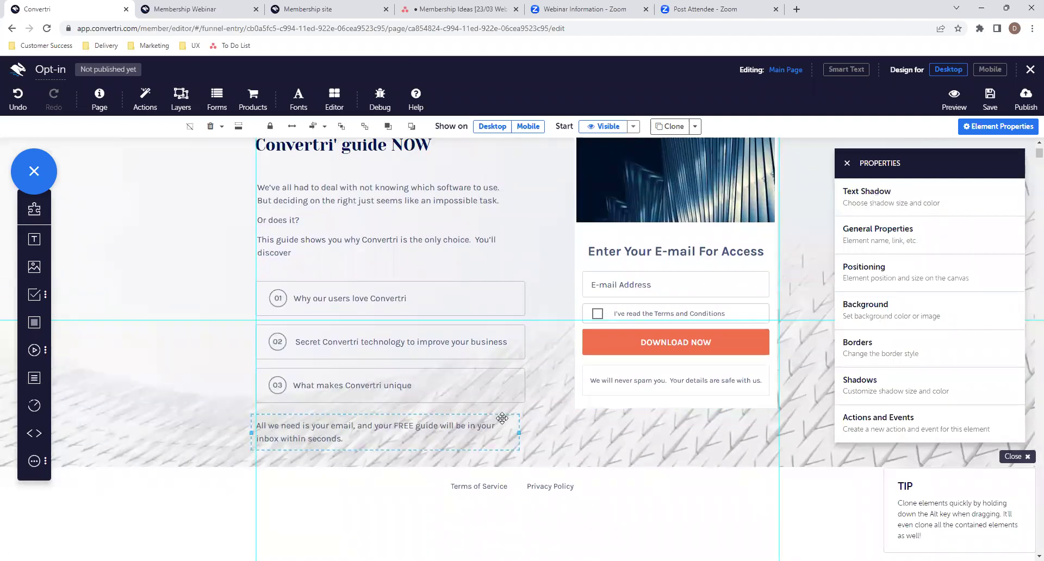
scroll(502, 417, "up", 2)
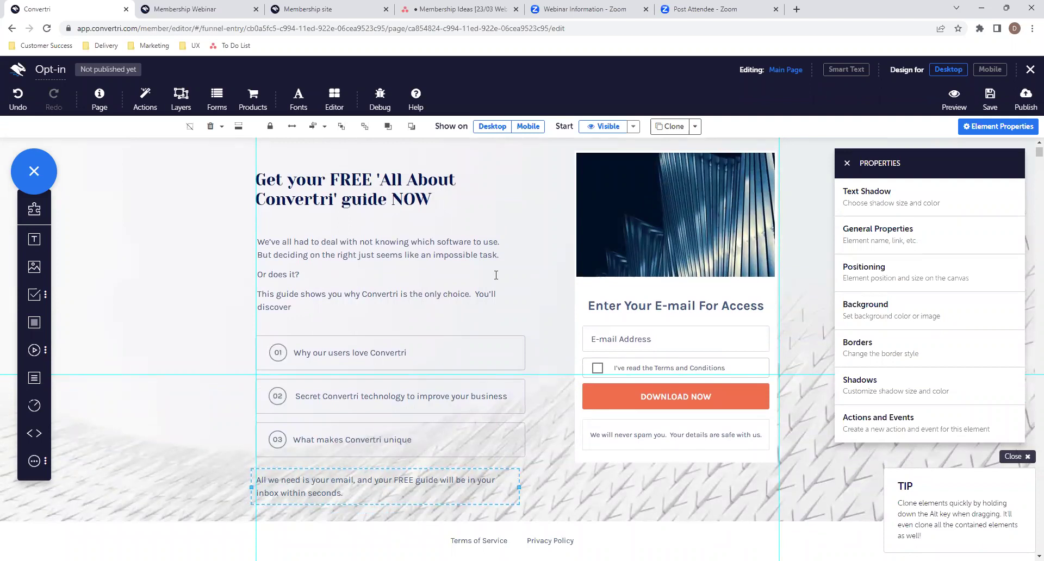
- Swap the form picture for CVT bunny.png from the Media Gallery
left_click(594, 258)
left_click(904, 200)
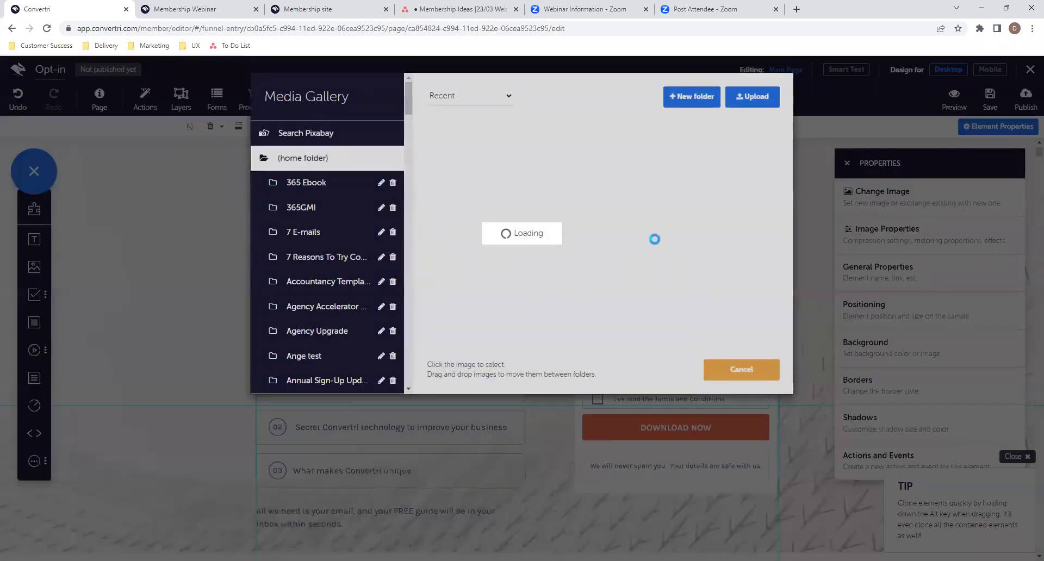
scroll(556, 314, "down", 15)
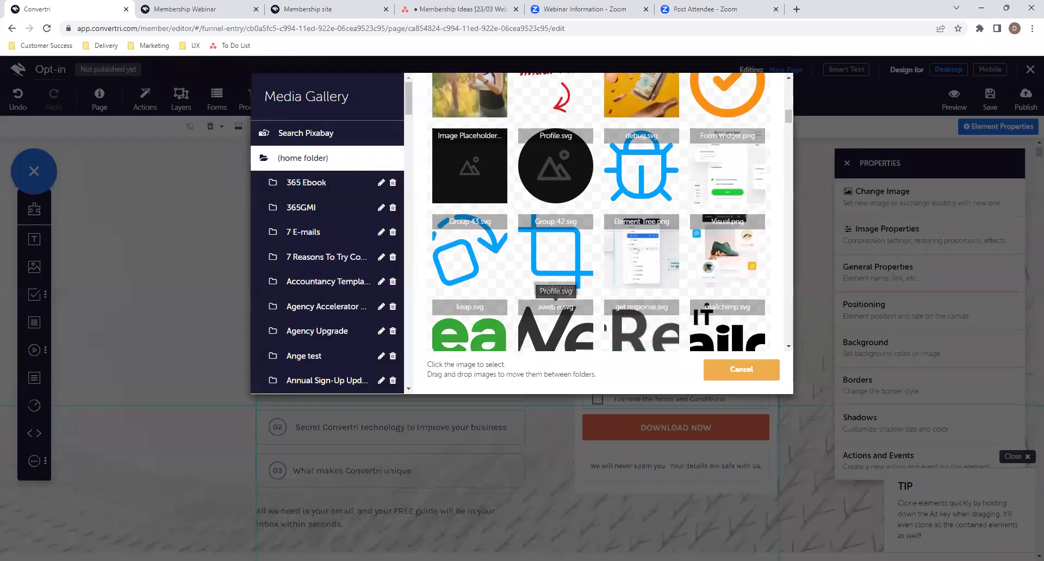
scroll(555, 310, "down", 8)
scroll(555, 310, "up", 4)
left_click(469, 246)
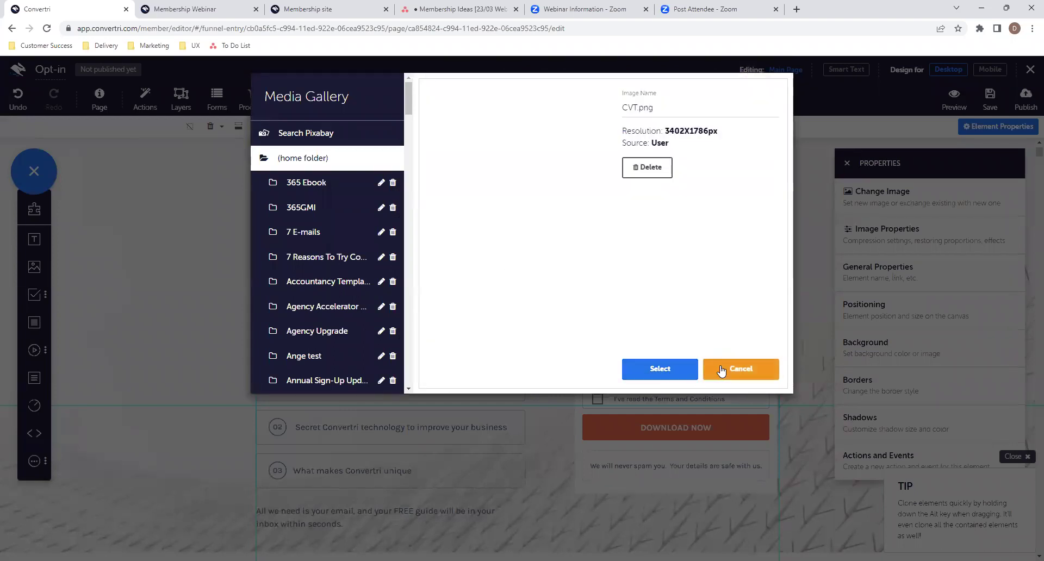
left_click(721, 369)
scroll(639, 280, "down", 10)
scroll(639, 283, "down", 15)
scroll(641, 283, "up", 1)
left_click(639, 273)
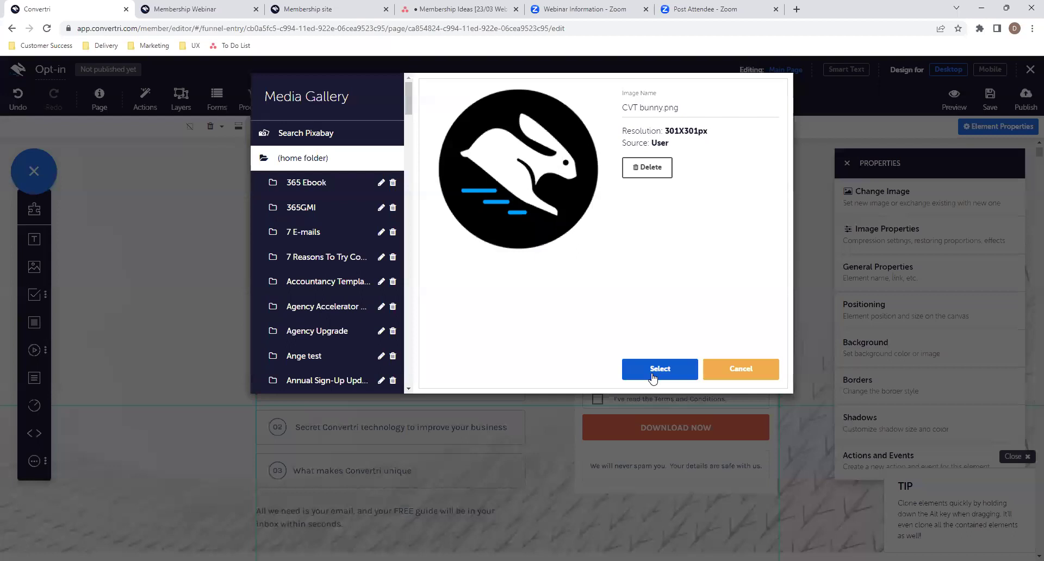
left_click(653, 374)
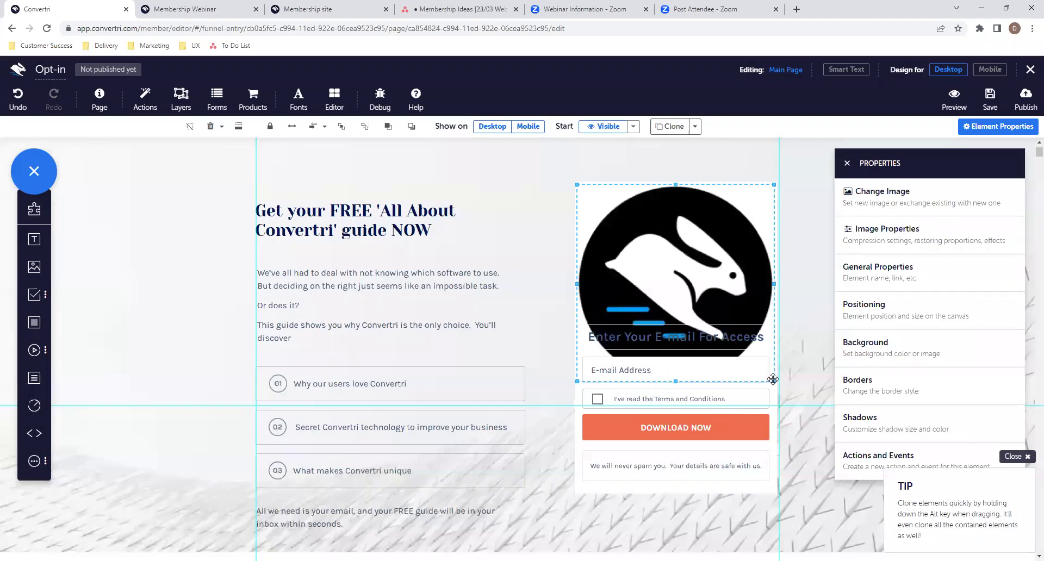
- Shrink the bunny image and centre it above the form heading
left_click_drag(773, 382, 696, 303)
left_click_drag(673, 264, 698, 271)
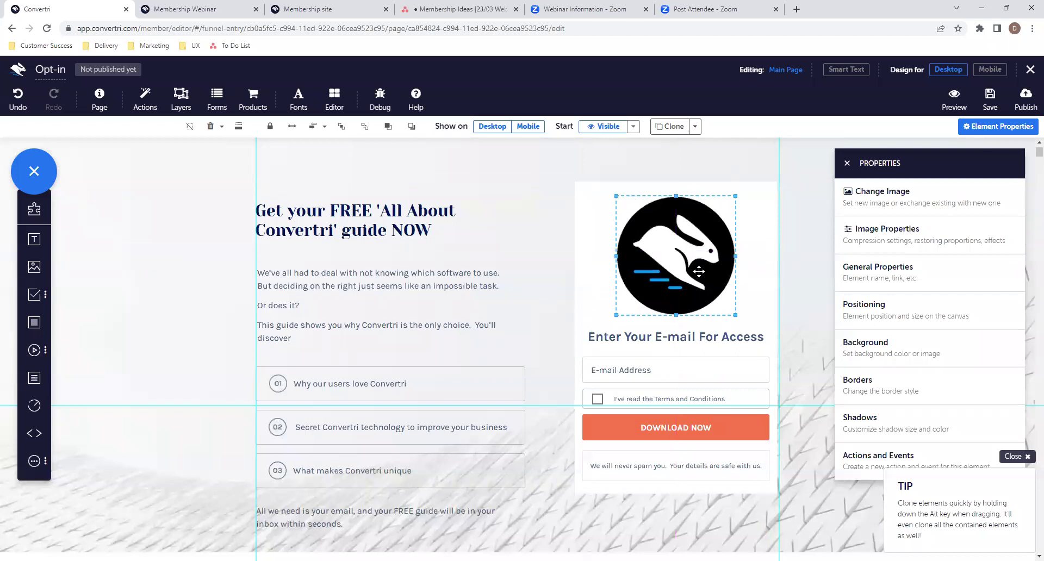
left_click(766, 283)
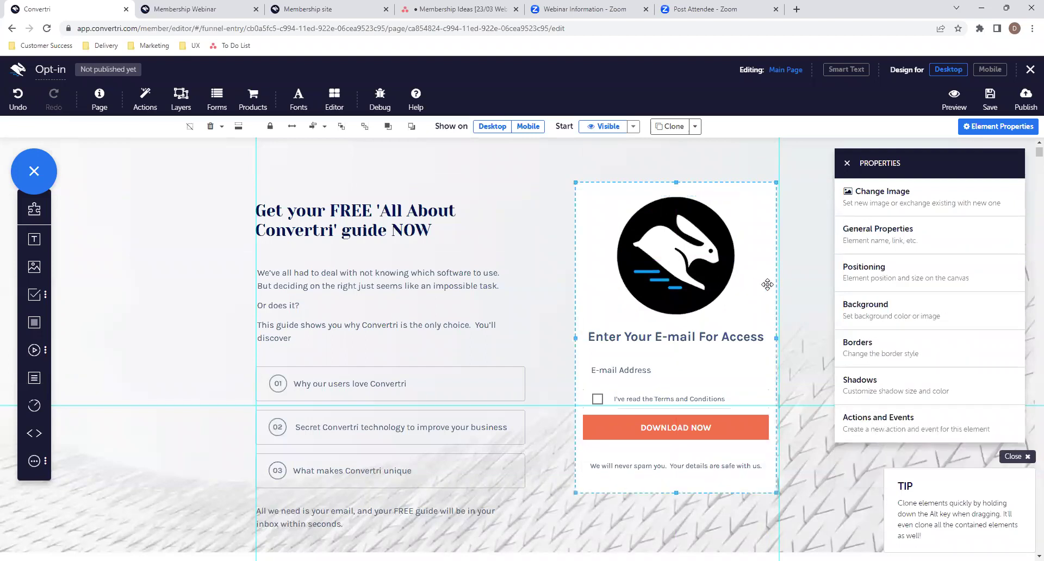
scroll(501, 277, "down", 1)
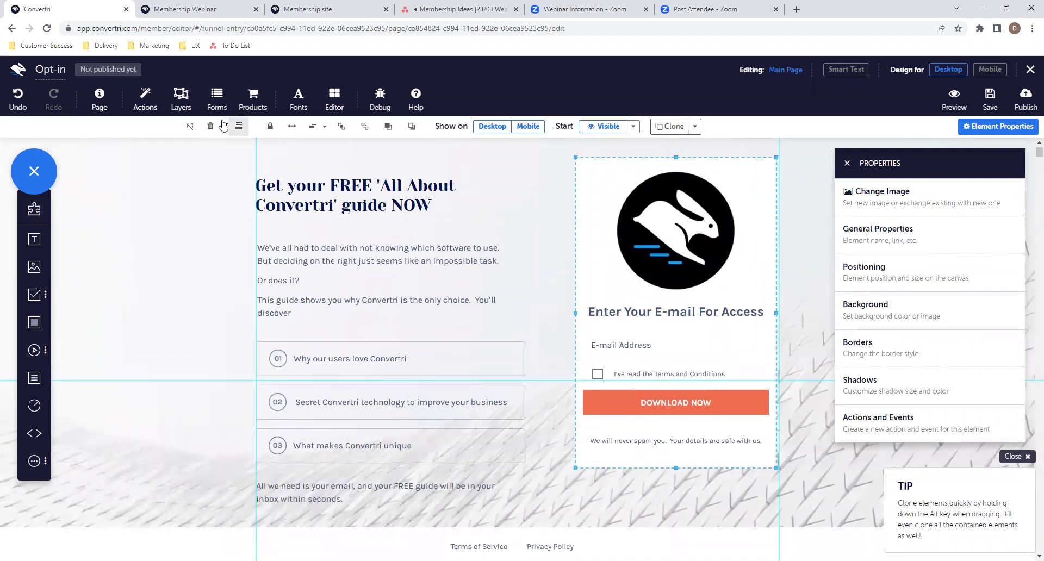
- Connect the form to MailChimp's Convertri Demo Webinar list
left_click(217, 103)
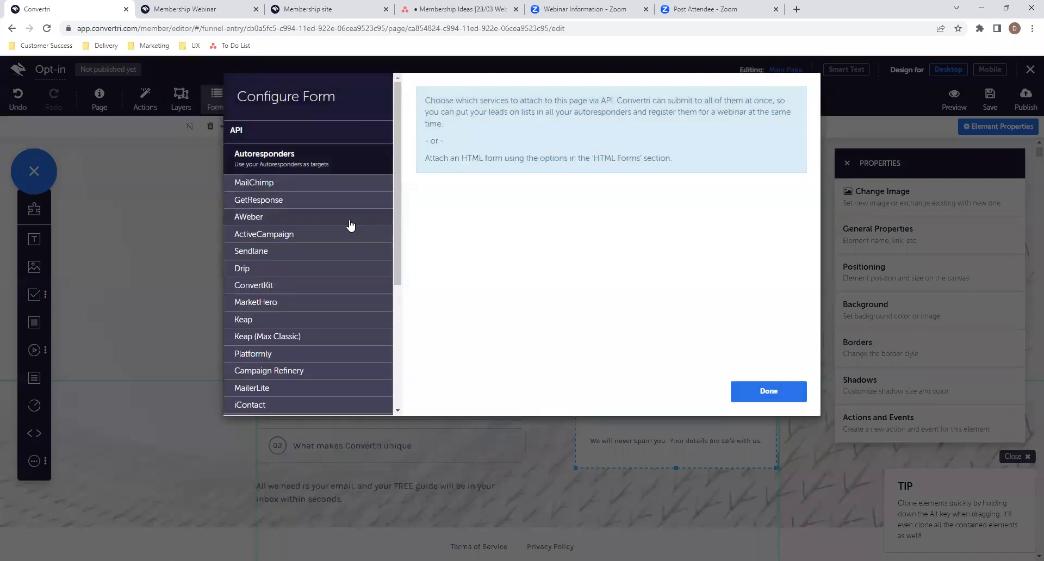
left_click(349, 219)
left_click(336, 182)
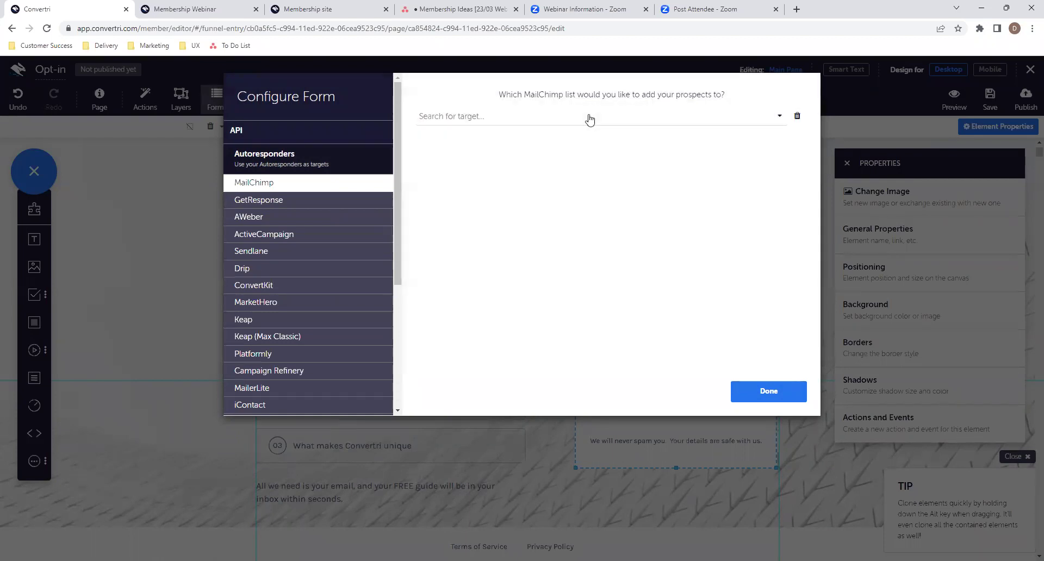
left_click(587, 115)
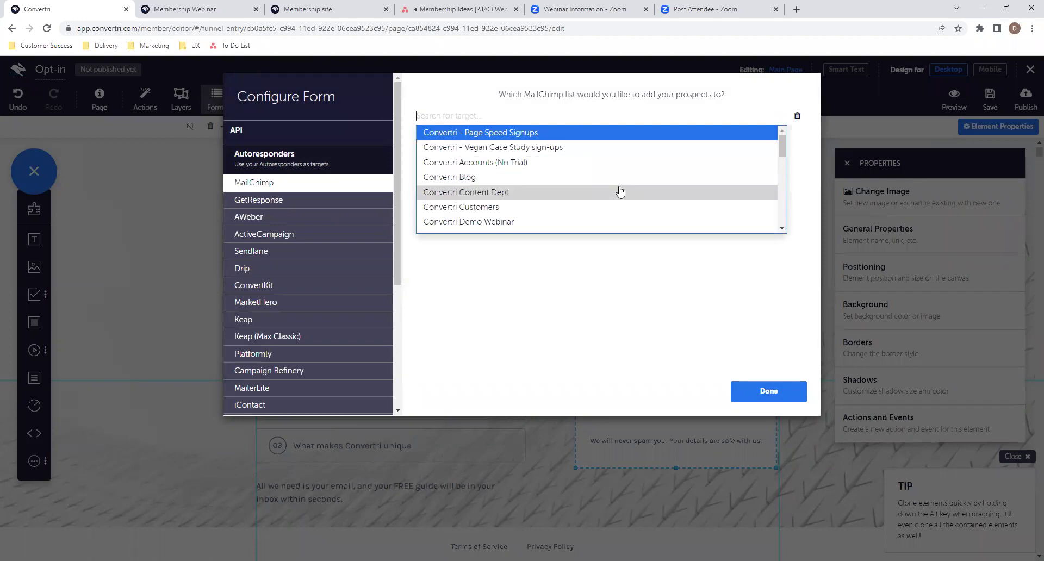
scroll(619, 192, "down", 1)
left_click(564, 142)
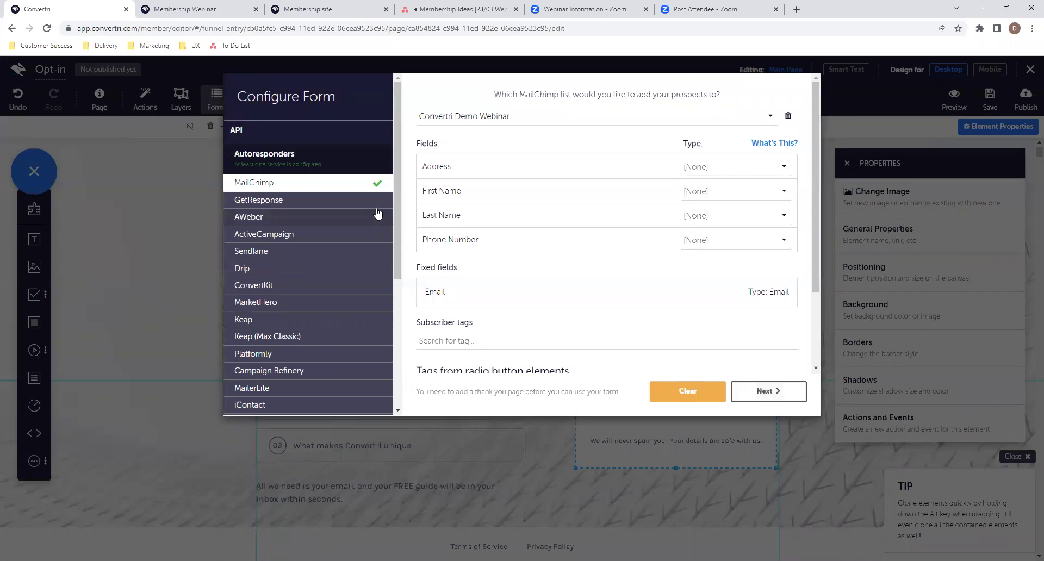
- Set the form to 'Stay on page - don't redirect' after submission and finish
left_click(768, 392)
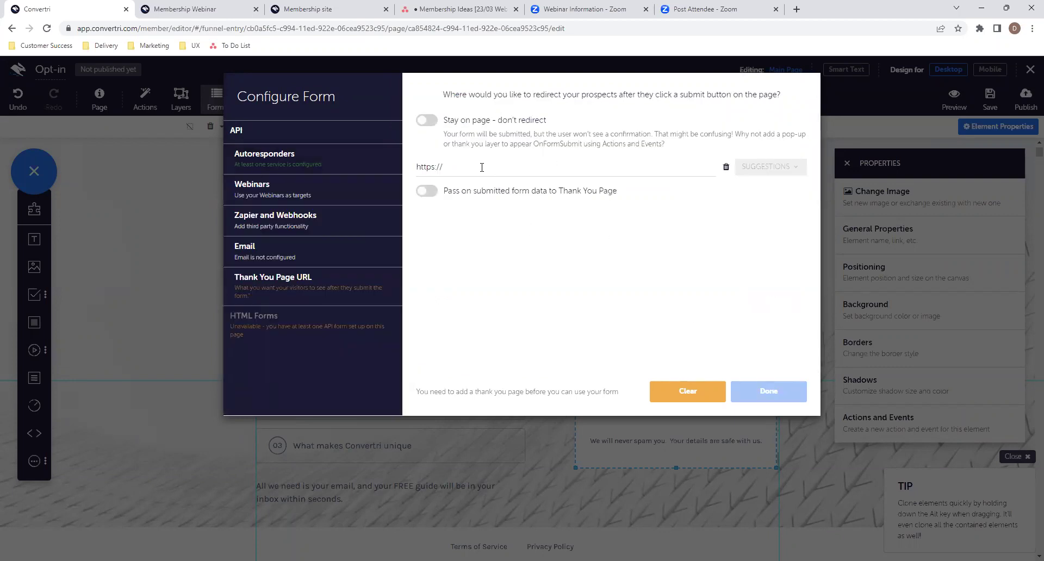
left_click(502, 166)
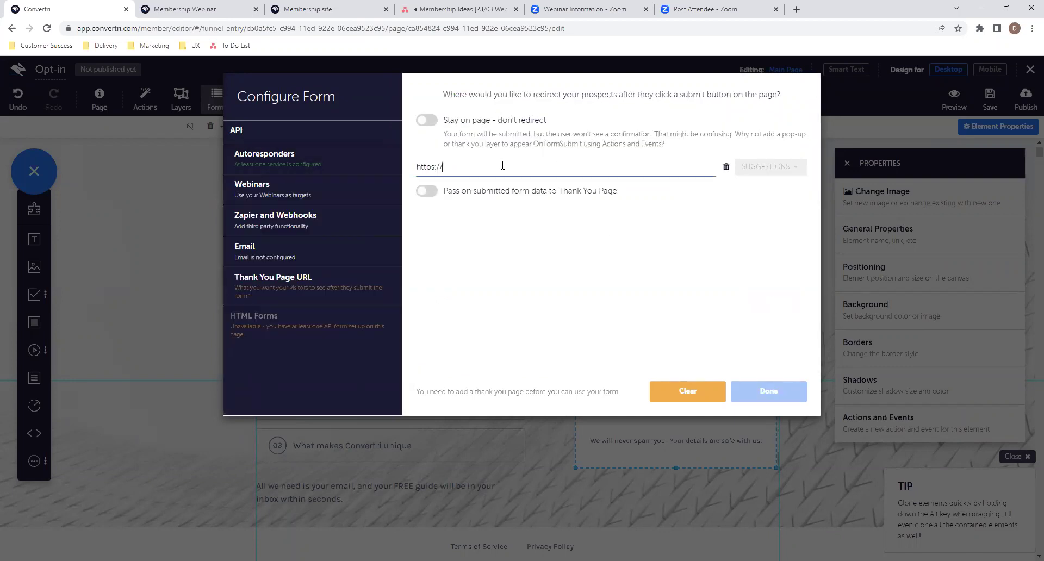
left_click(427, 126)
left_click(427, 122)
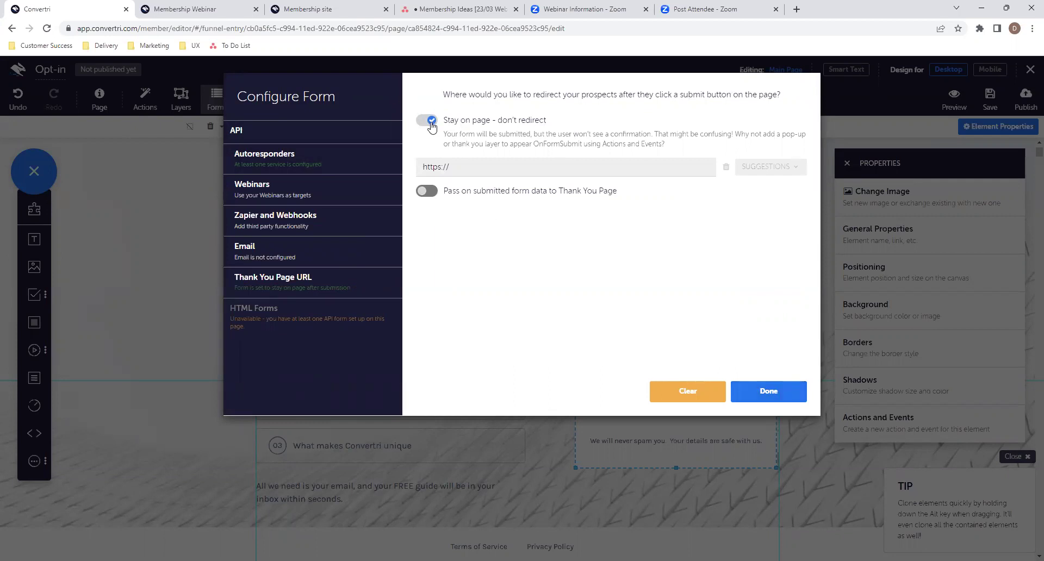
left_click(776, 399)
scroll(789, 349, "down", 2)
scroll(793, 321, "up", 3)
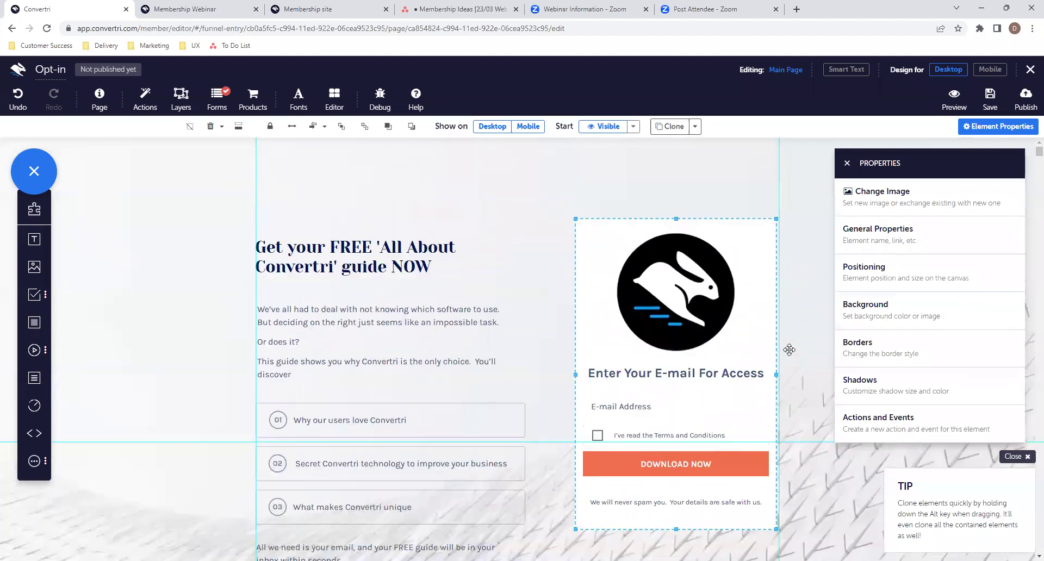
- Preview the opt-in page in the Mobile layout, toggling to Desktop and back
scroll(800, 290, "down", 1)
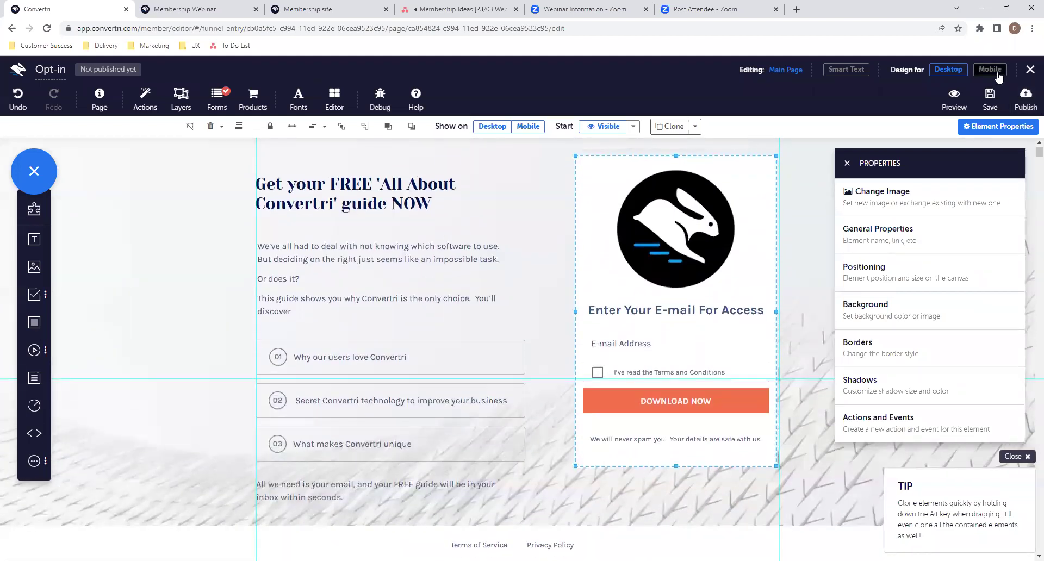
left_click(813, 207)
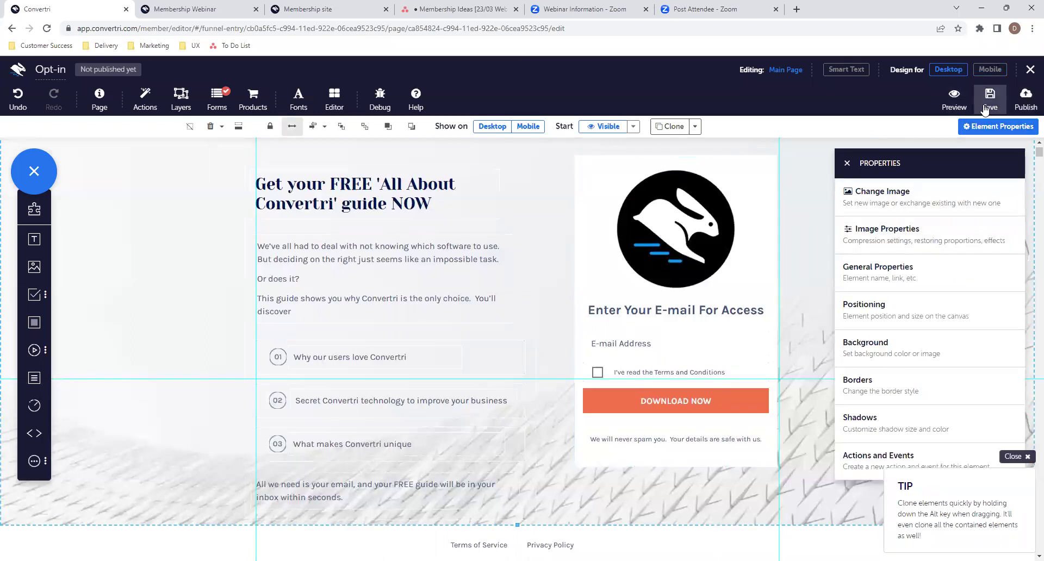
left_click(990, 70)
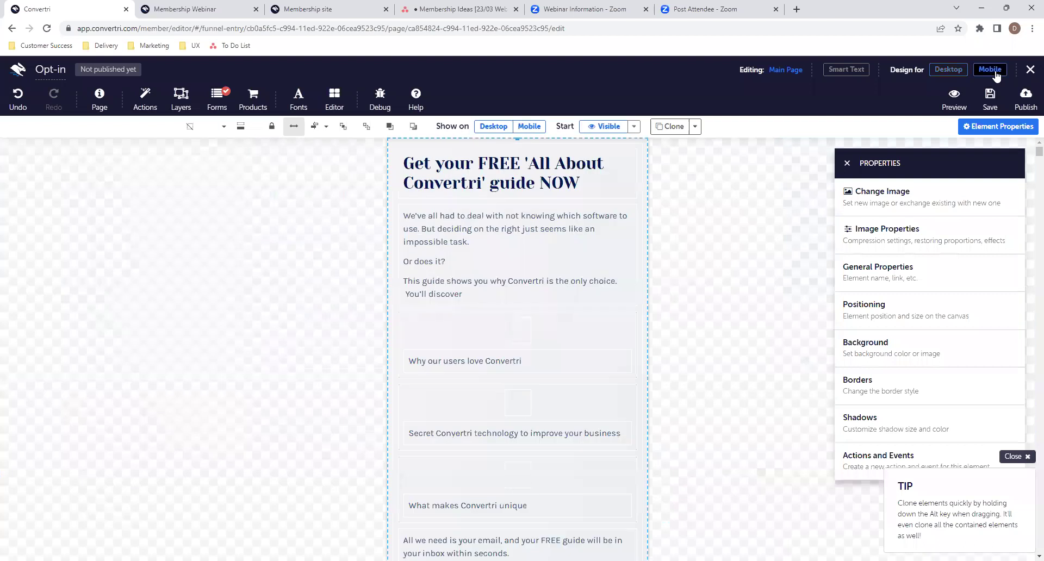
scroll(598, 303, "down", 5)
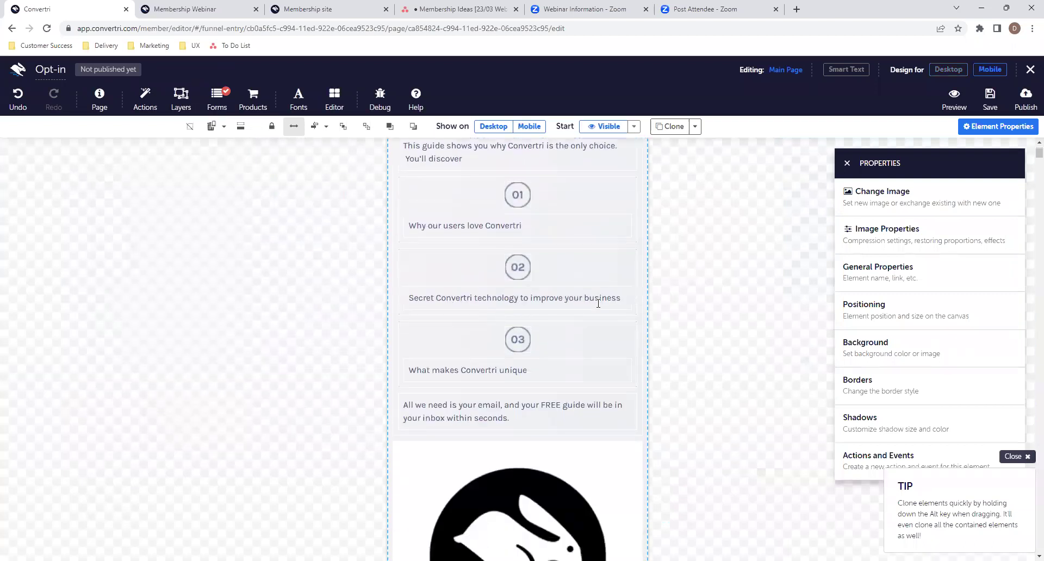
scroll(598, 303, "down", 5)
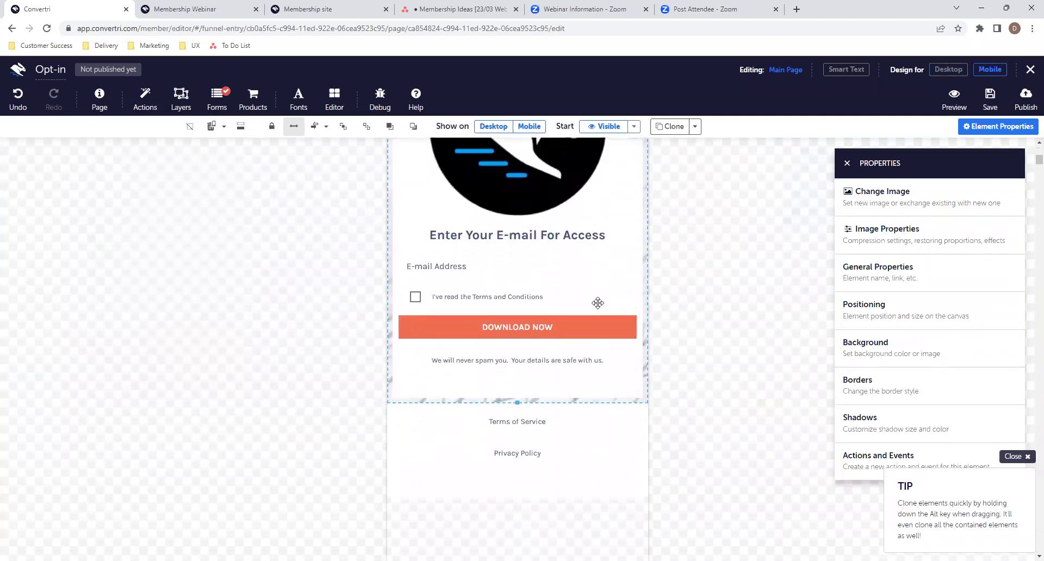
left_click(948, 70)
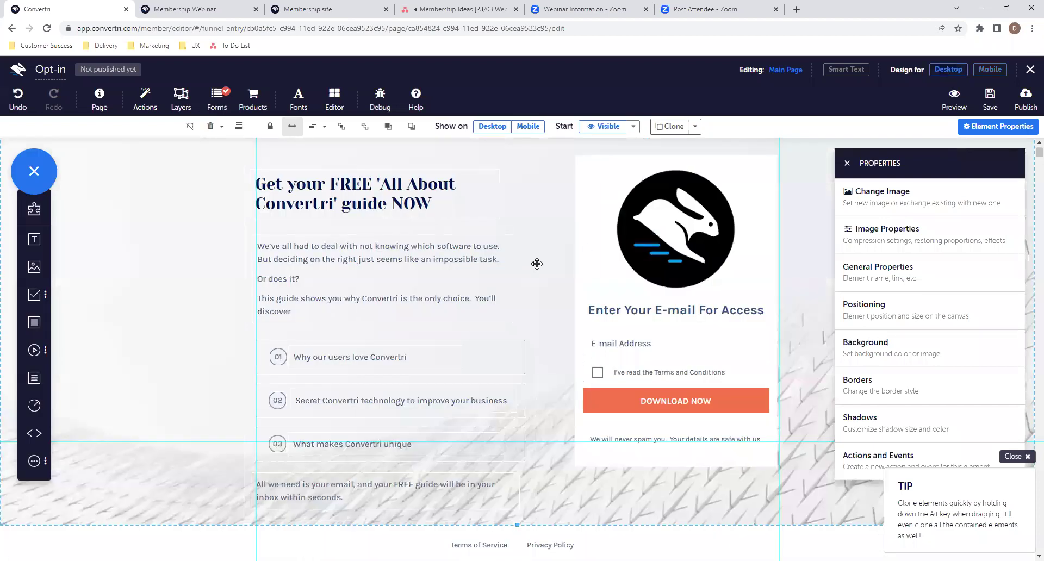
scroll(538, 255, "down", 1)
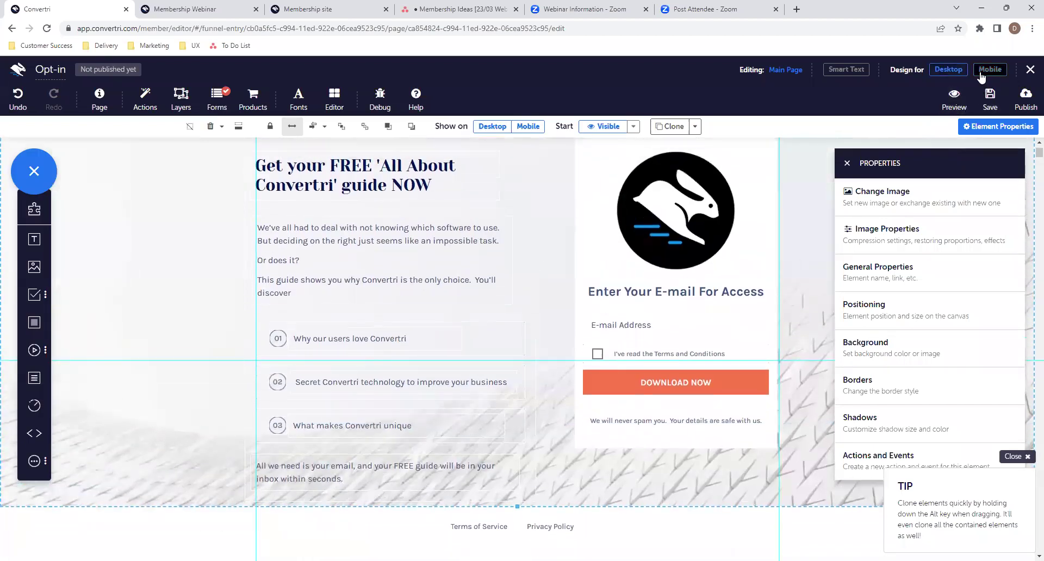
left_click(989, 69)
scroll(611, 283, "up", 3)
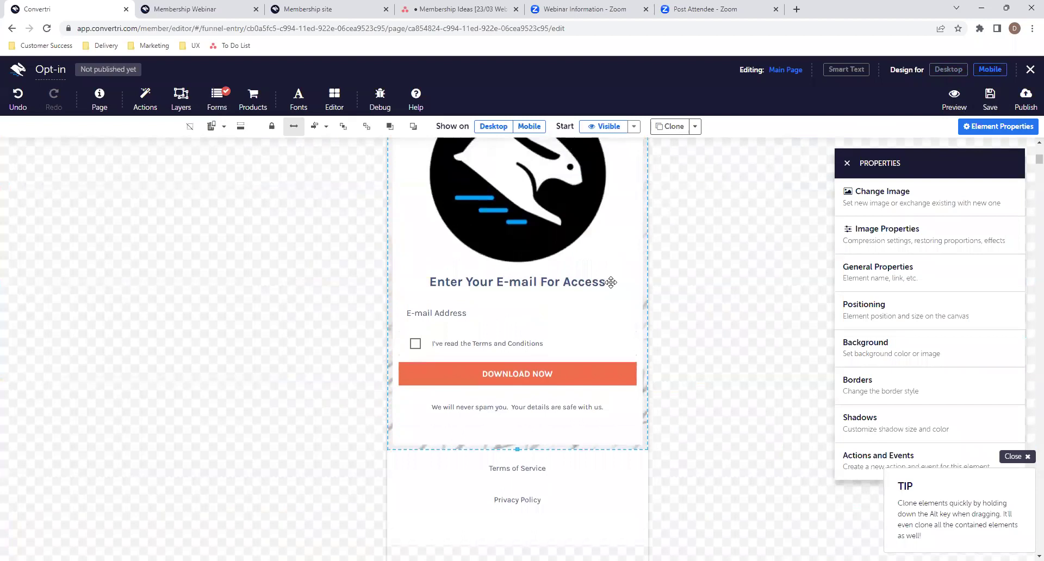
scroll(611, 282, "up", 6)
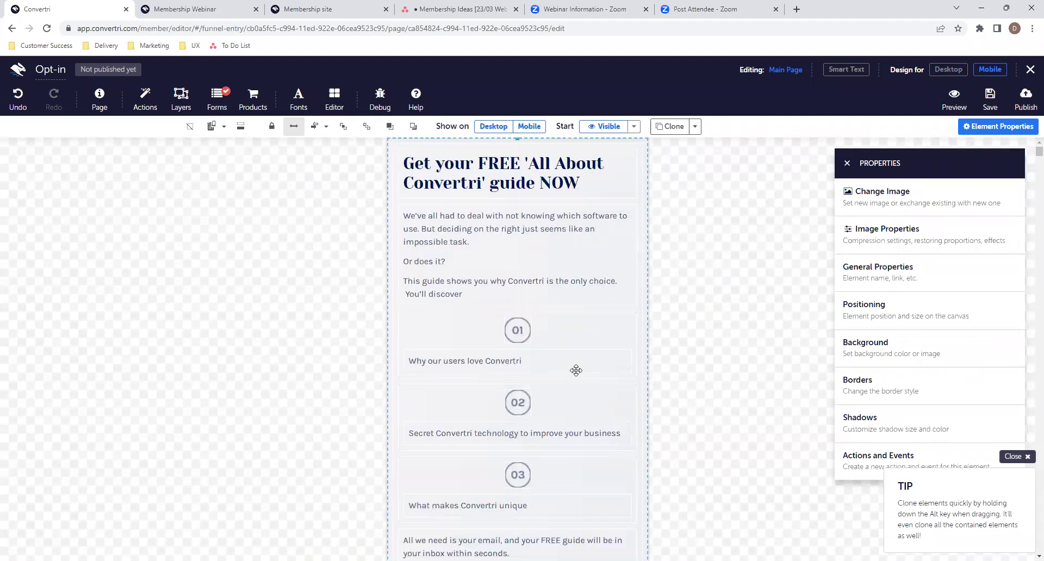
scroll(575, 370, "down", 9)
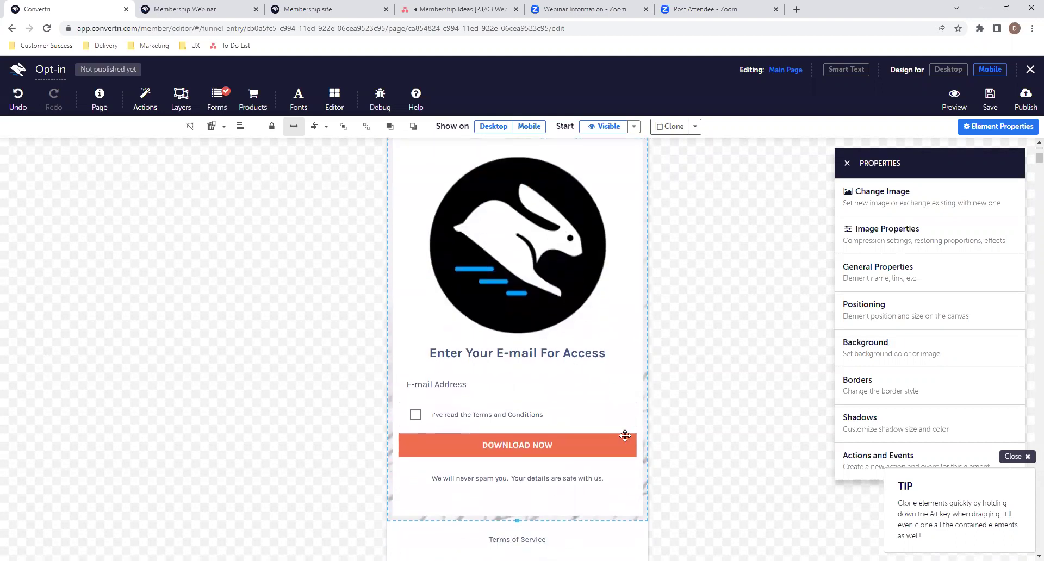
scroll(624, 435, "down", 1)
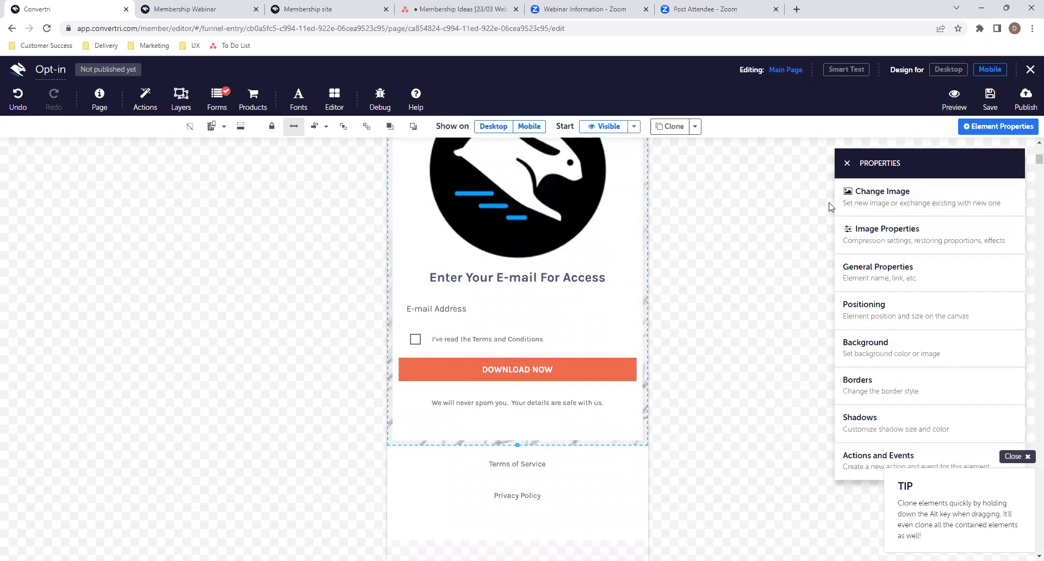
scroll(678, 325, "down", 1)
- On mobile, shrink the rabbit logo and move the e-mail heading and form up beneath it
scroll(559, 343, "up", 6)
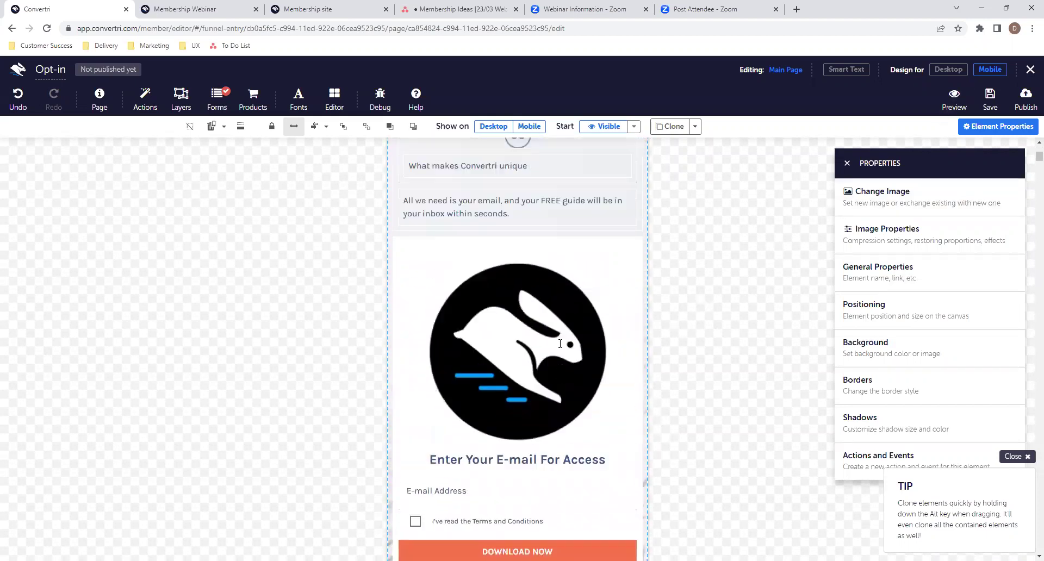
left_click(533, 443)
scroll(589, 433, "down", 2)
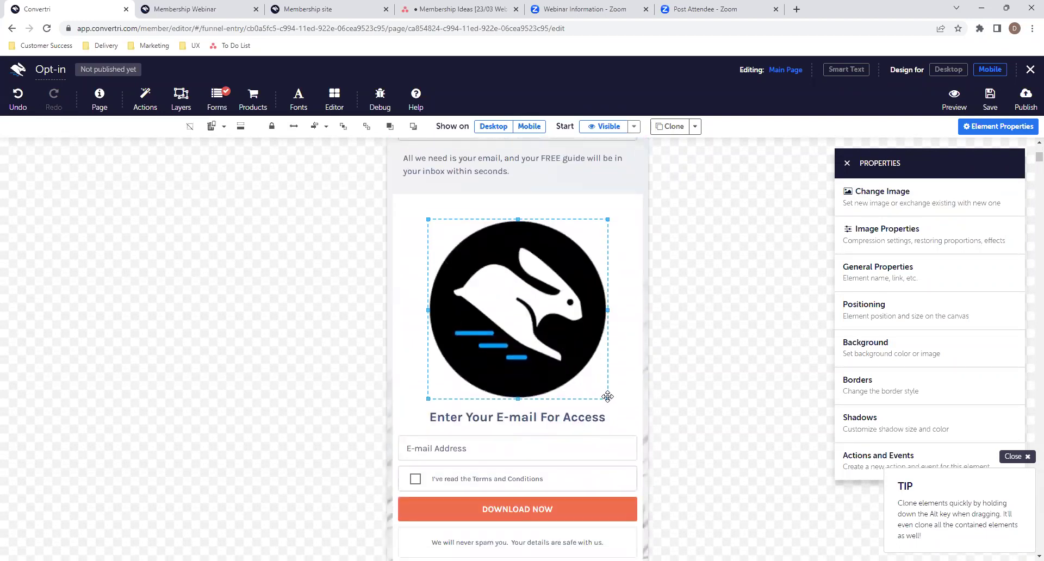
left_click_drag(608, 399, 509, 300)
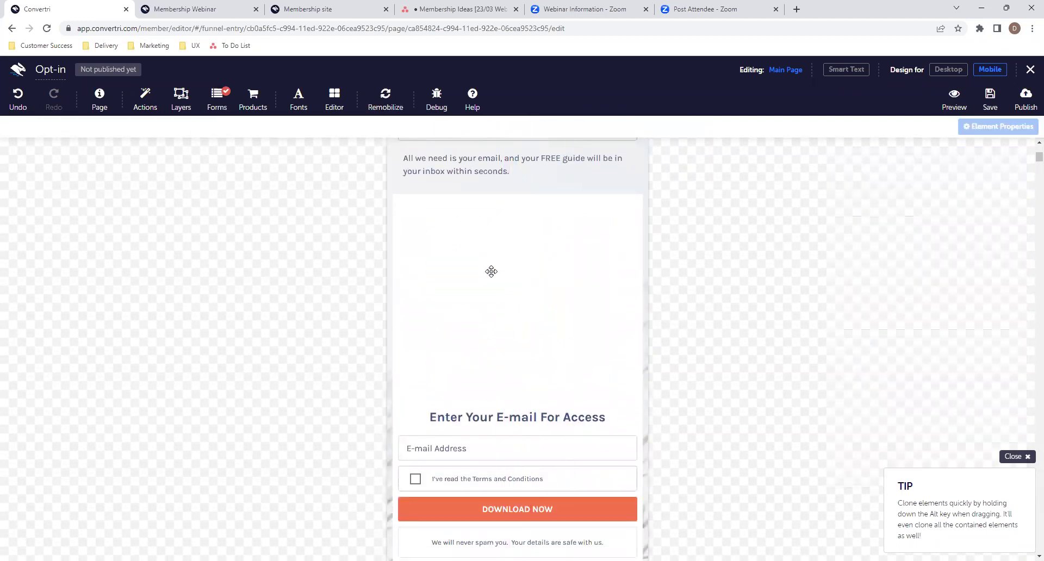
left_click_drag(481, 267, 525, 258)
left_click(528, 407)
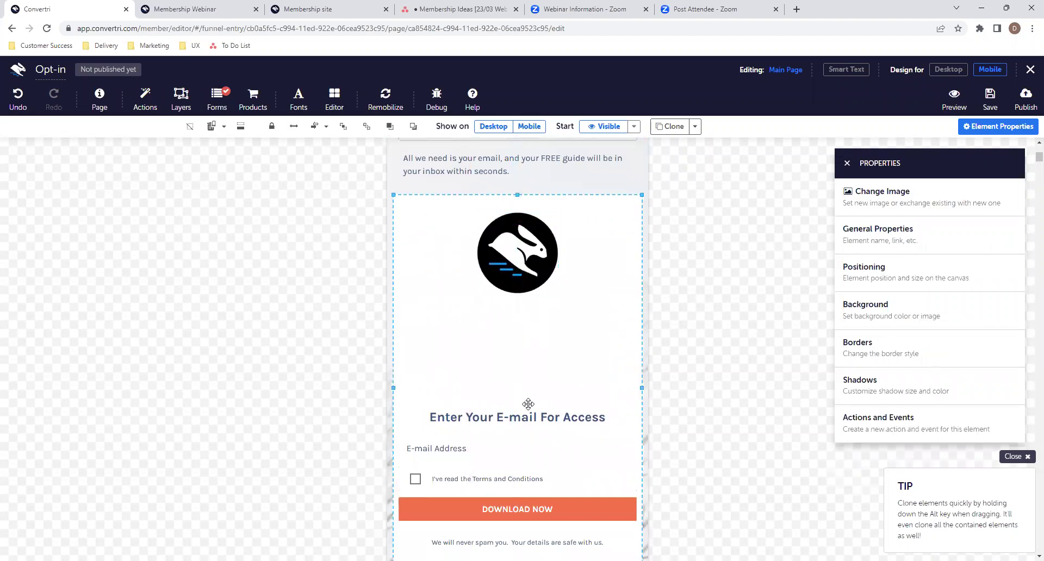
scroll(523, 406, "down", 3)
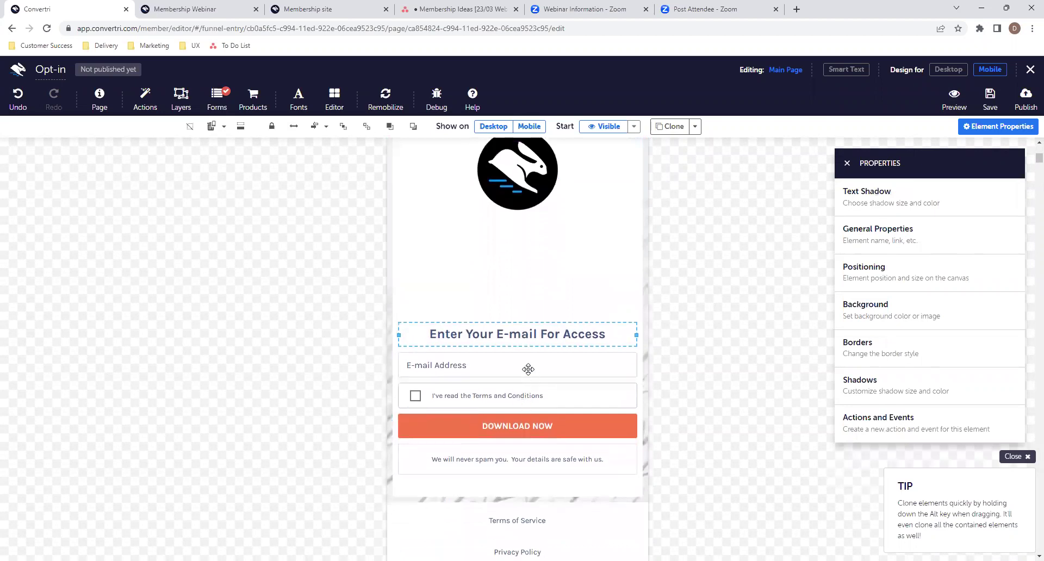
left_click_drag(508, 322, 503, 230)
left_click(588, 285)
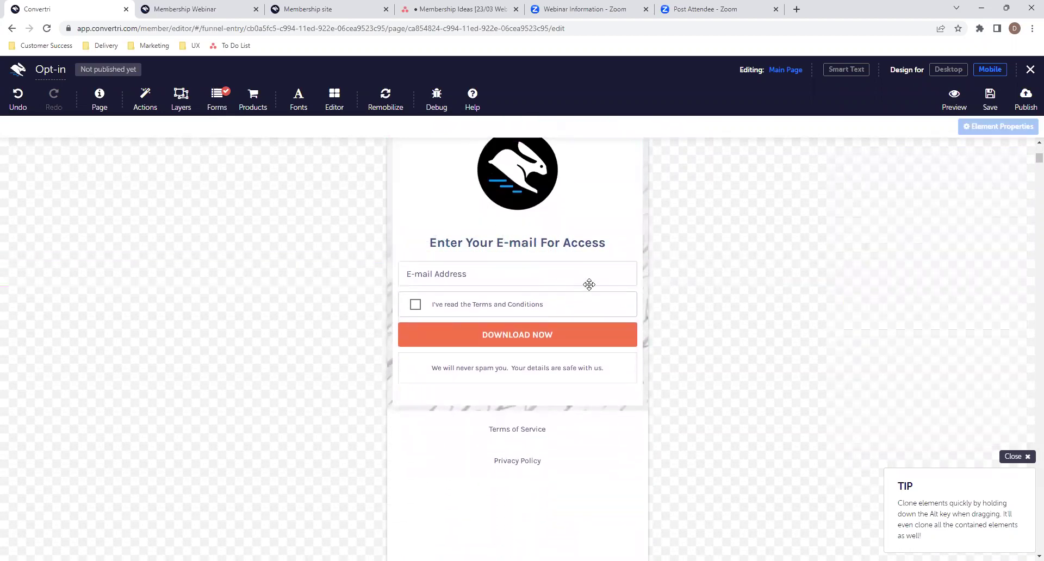
scroll(595, 287, "up", 3)
scroll(595, 287, "up", 1)
scroll(595, 287, "down", 1)
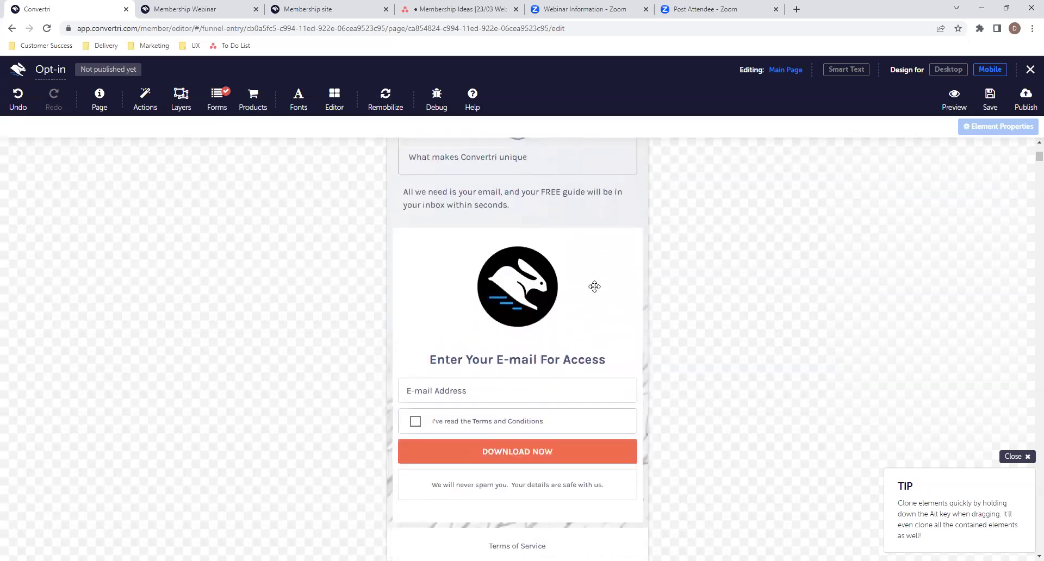
- Return to Desktop, save the page and go back to the funnel's page list
left_click(935, 74)
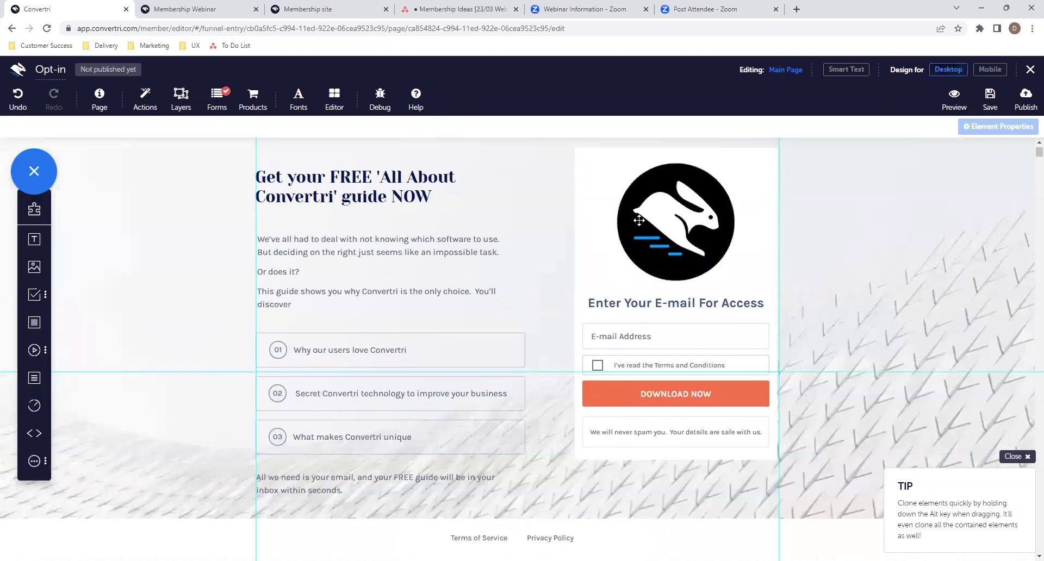
left_click(990, 98)
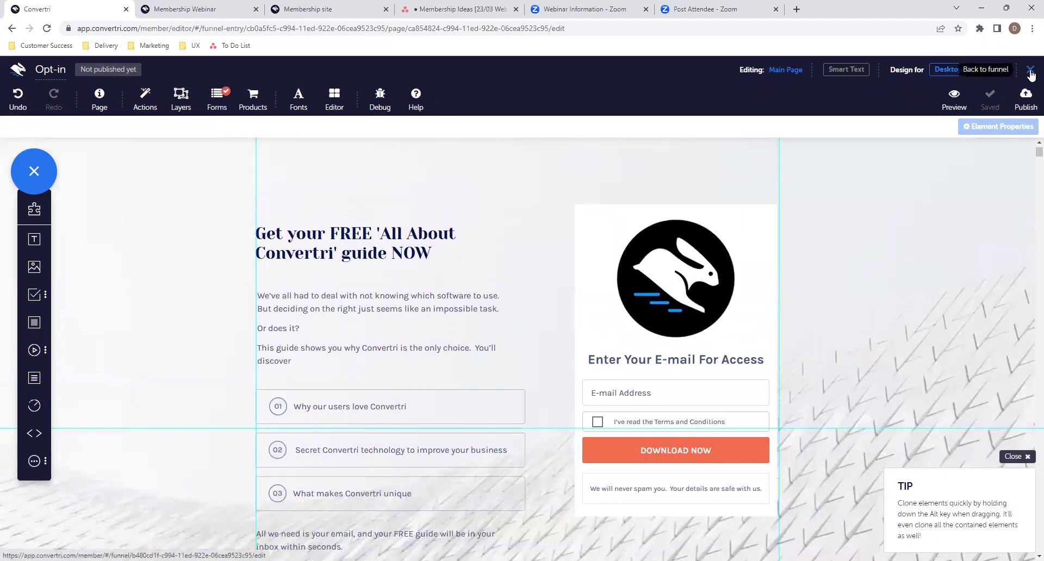
left_click(1030, 72)
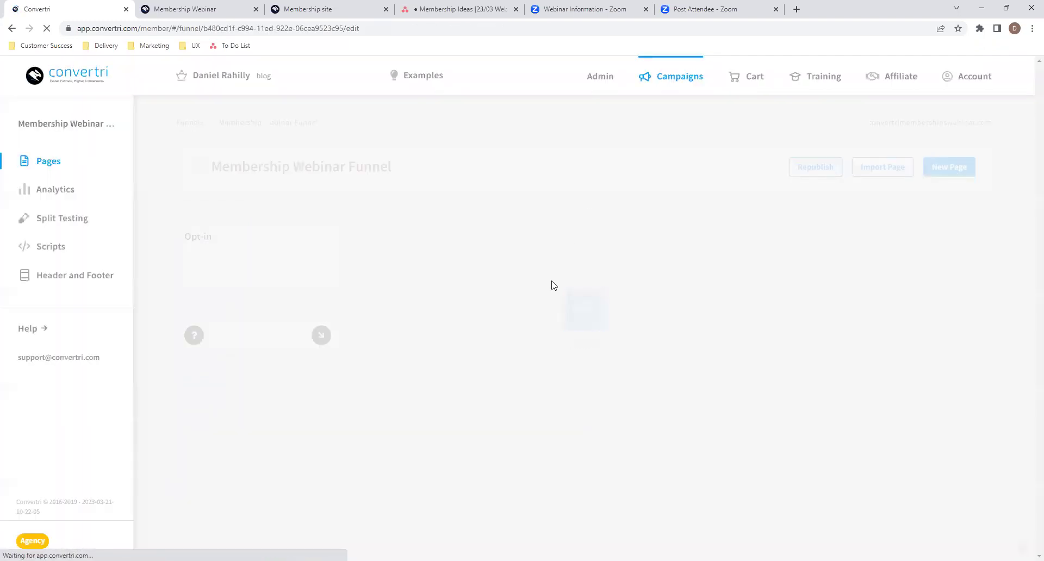
- Add a 'Thank You Opt-in' page from the Thank You Page template
left_click(947, 175)
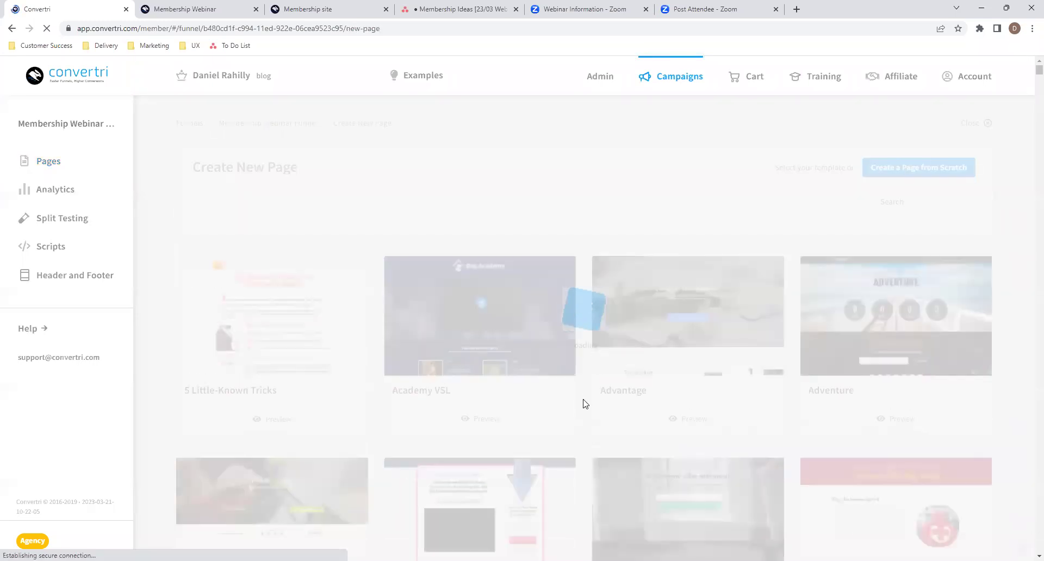
scroll(585, 405, "down", 20)
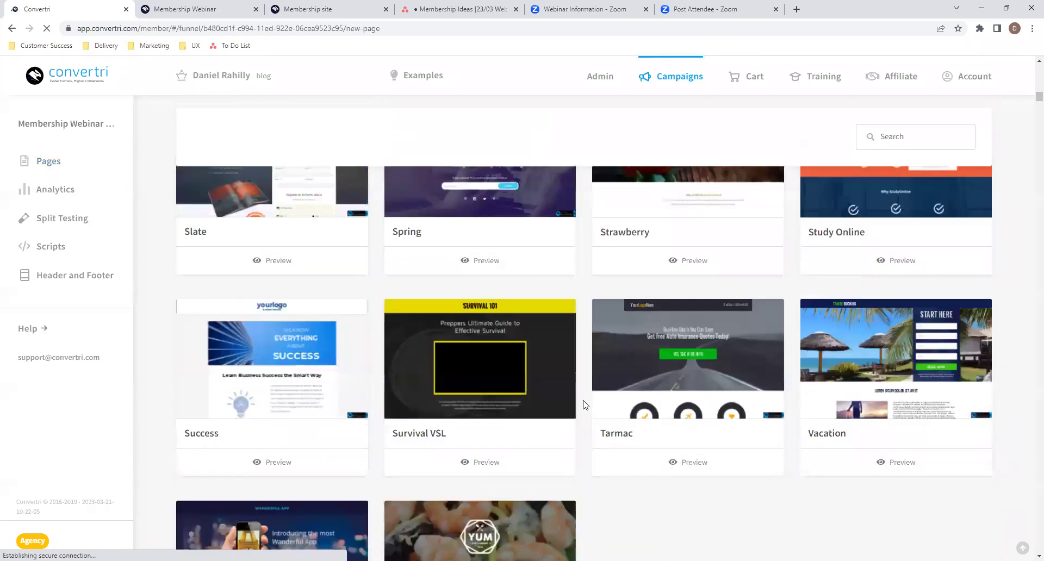
scroll(585, 405, "down", 20)
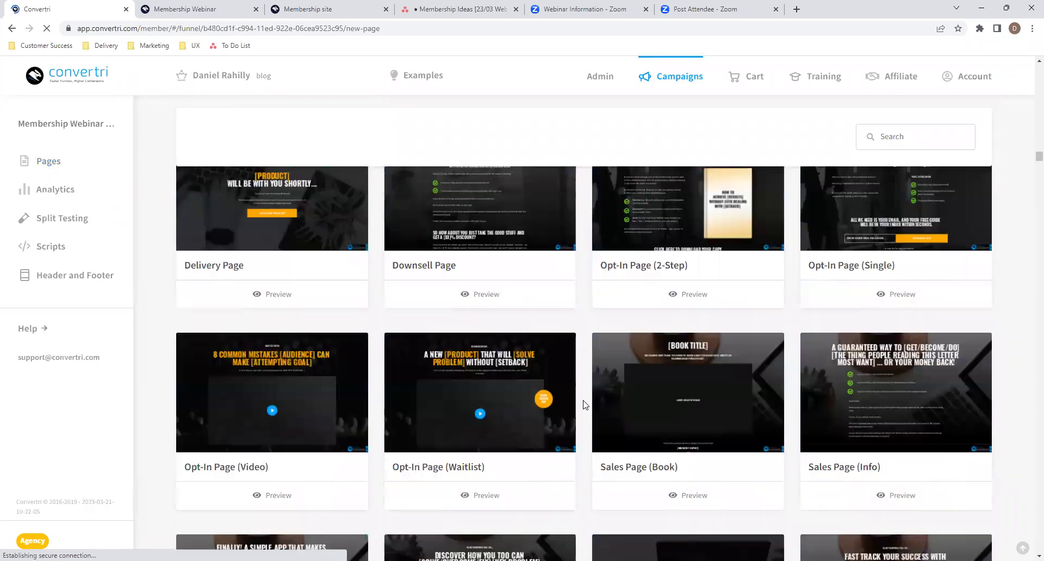
scroll(585, 405, "down", 10)
scroll(585, 405, "up", 6)
scroll(585, 405, "down", 6)
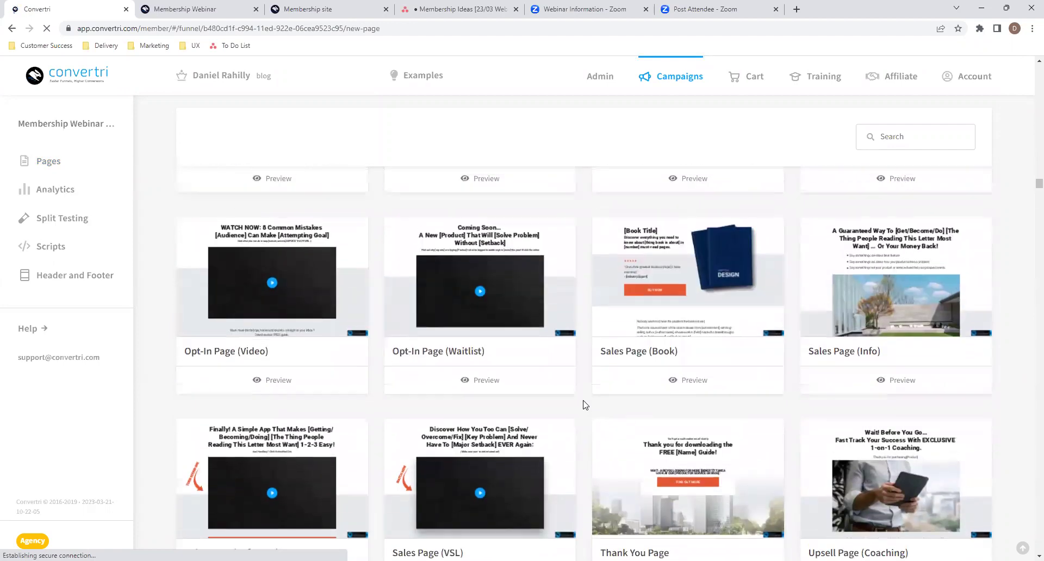
scroll(585, 405, "down", 3)
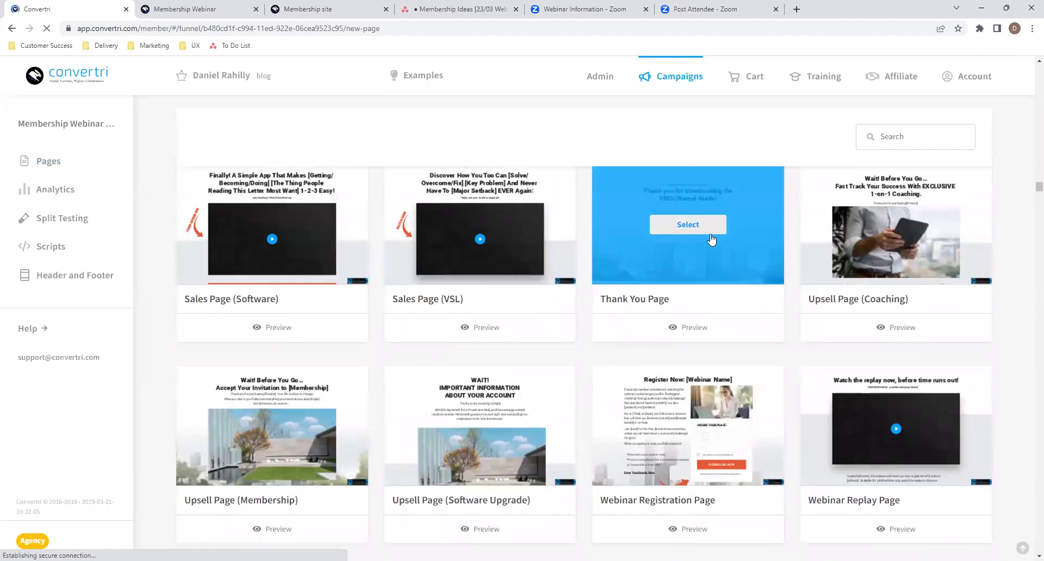
scroll(715, 232, "down", 5)
scroll(715, 232, "down", 20)
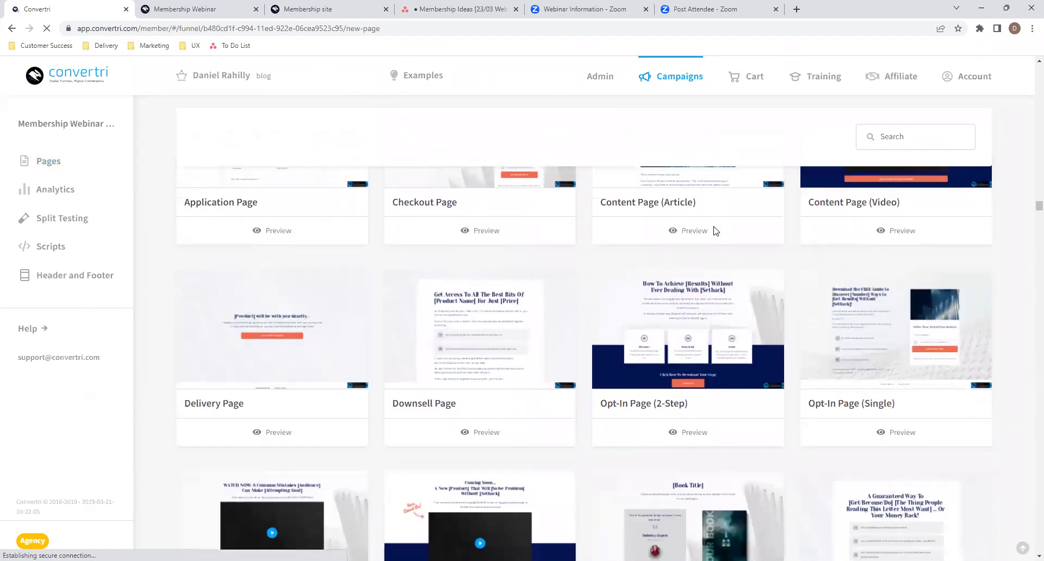
scroll(713, 226, "down", 3)
left_click(713, 227)
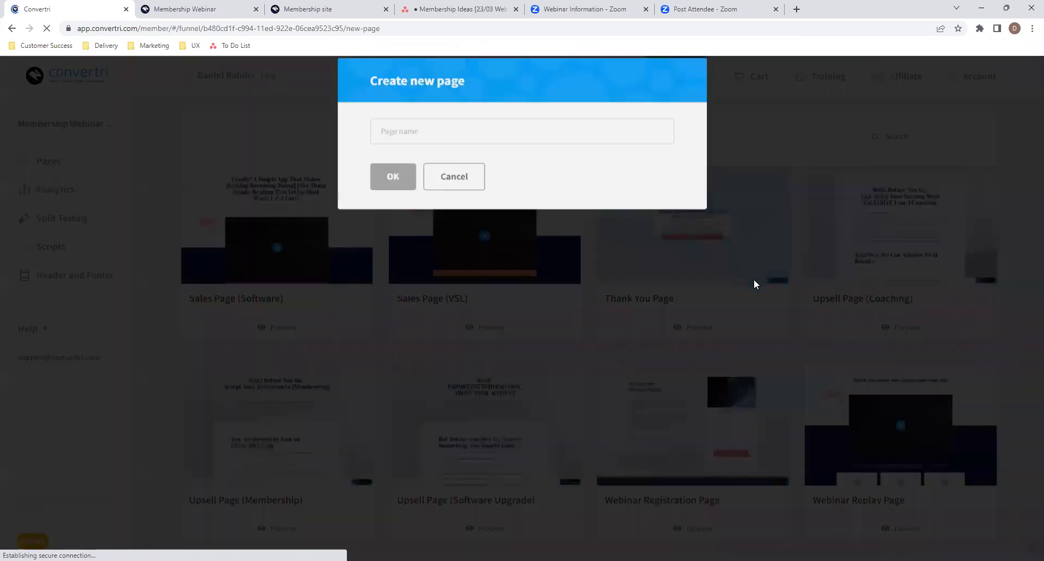
type("Thank You")
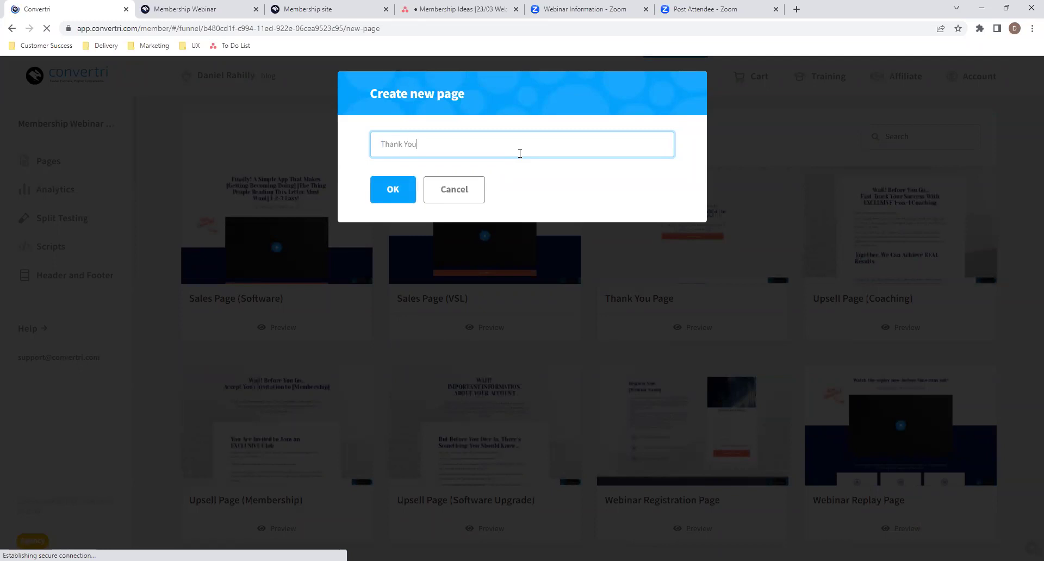
type(" Opt-in")
left_click(390, 190)
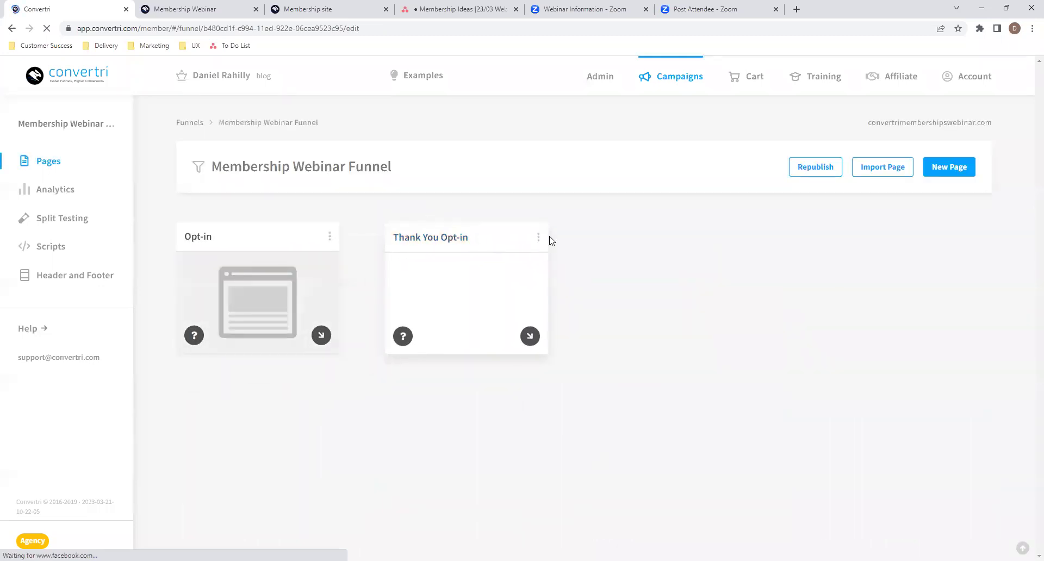
- Clone the Thank You Opt-in page as 'Thank You Sales'
left_click(538, 236)
left_click(499, 317)
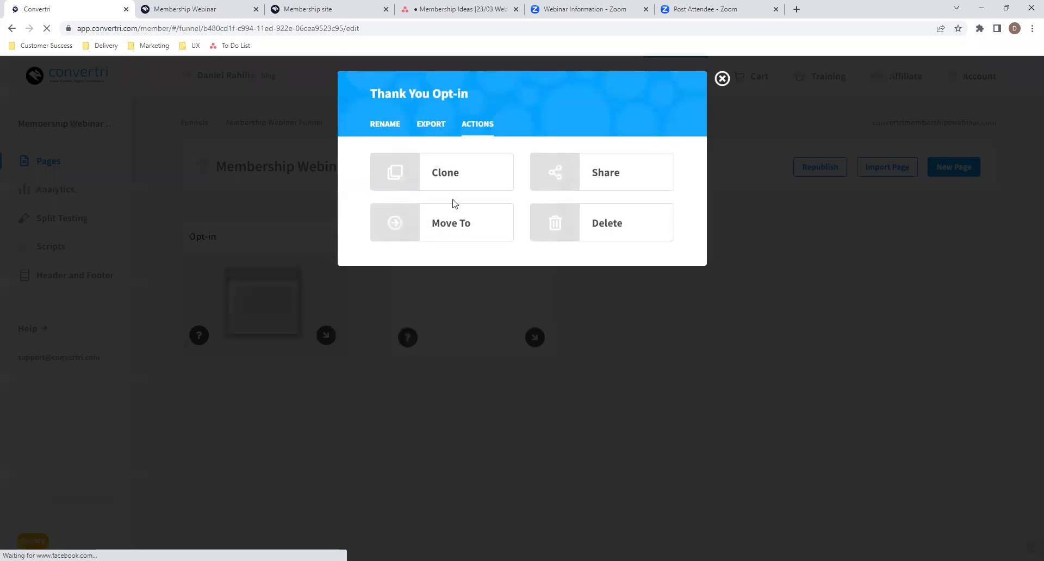
left_click(440, 177)
left_click(466, 192)
type("T")
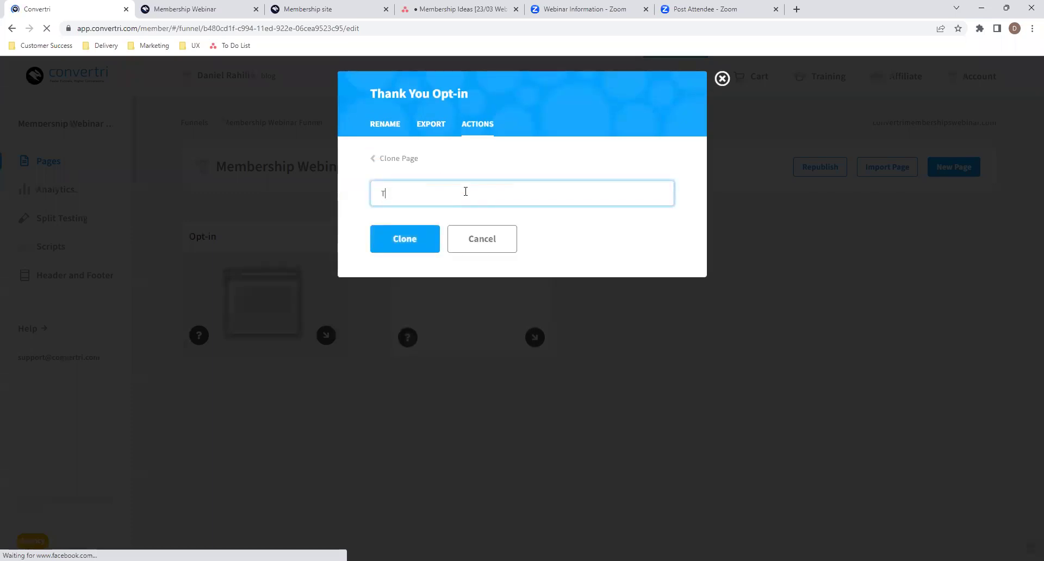
type("hank You Salse")
left_click(419, 240)
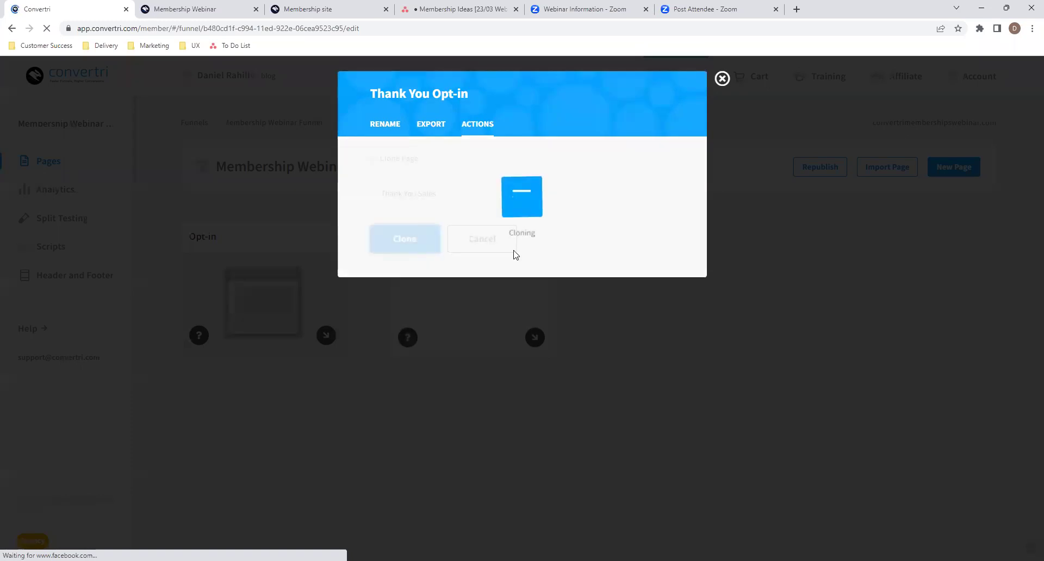
left_click(722, 79)
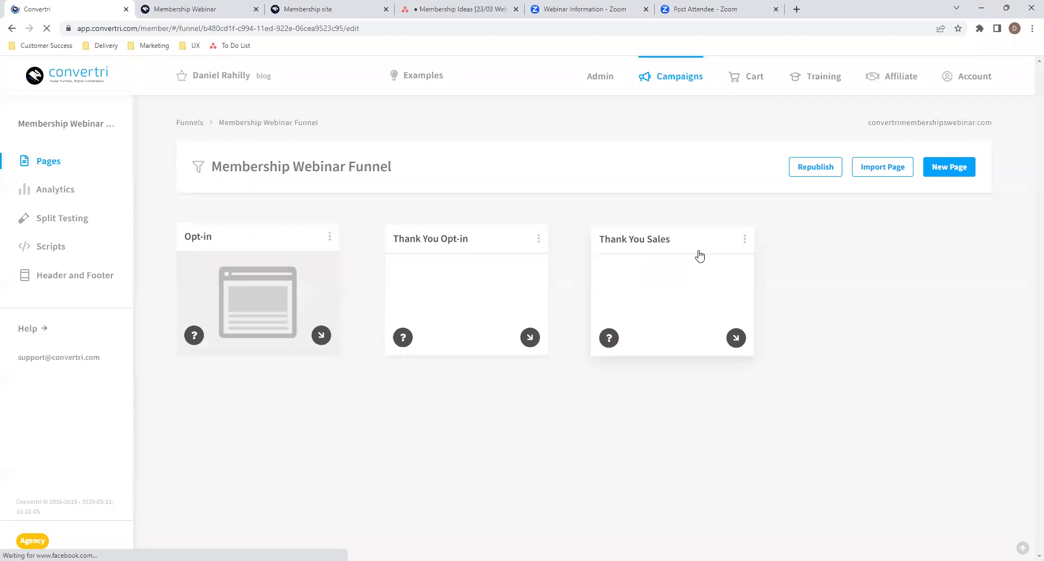
- Open the Thank You Opt-in page, delete the confirmation email subheading, and remove [Name] from the headline
left_click(463, 302)
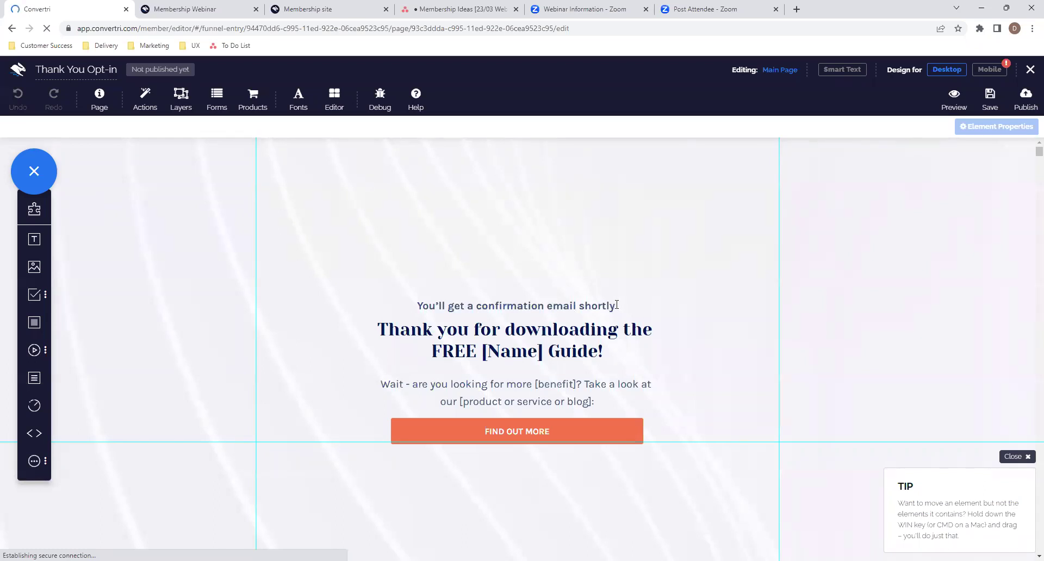
left_click(544, 354)
left_click(629, 295)
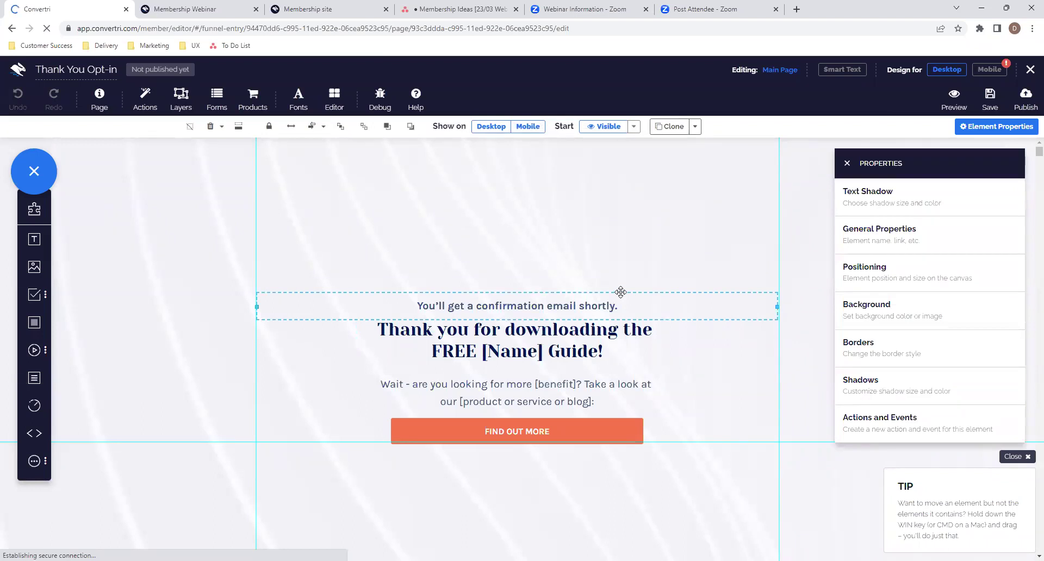
key("Delete")
left_click(546, 354)
left_click_drag(545, 354, 484, 352)
key("BackSpace")
key("BackSpace")
- Delete the paragraph below the headline along with its empty text box
left_click(596, 402)
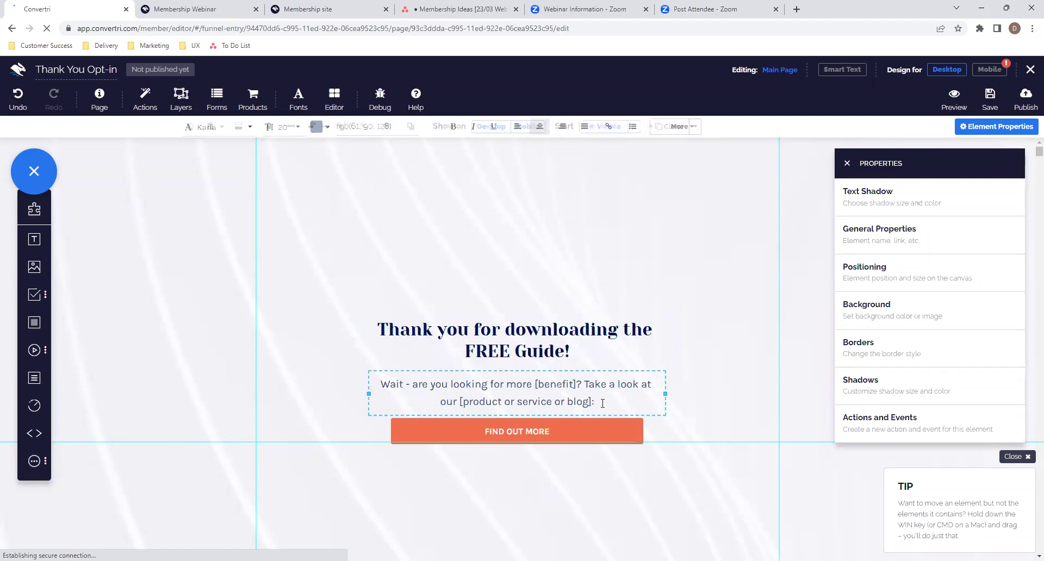
left_click_drag(511, 392, 376, 382)
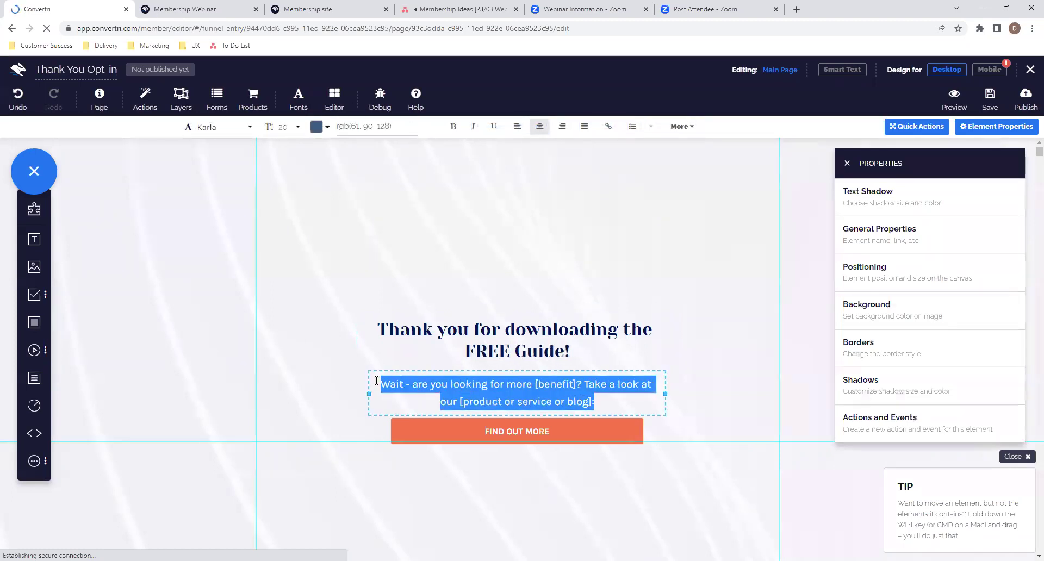
key("BackSpace")
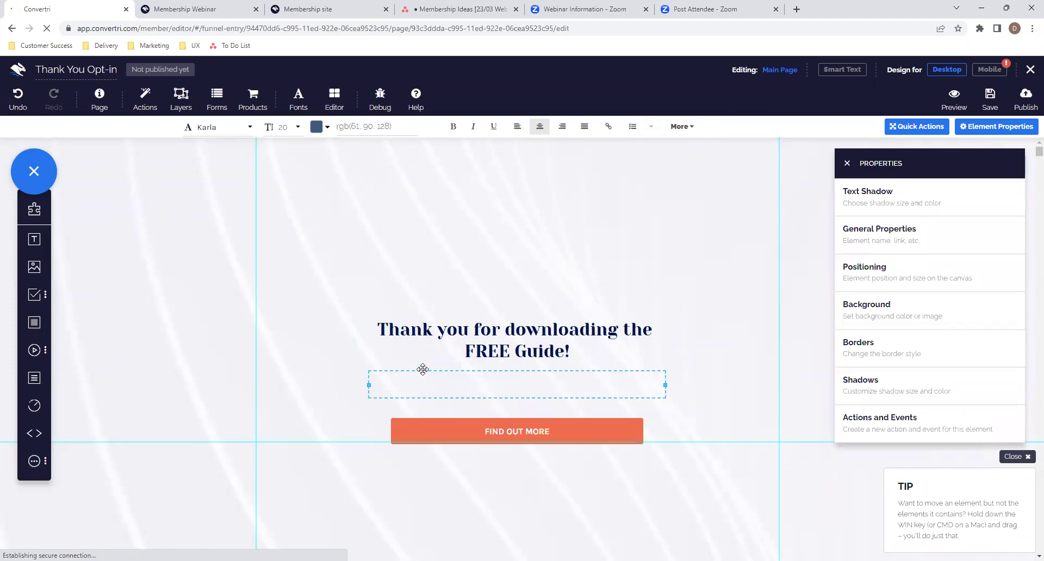
left_click(421, 374)
key("Delete")
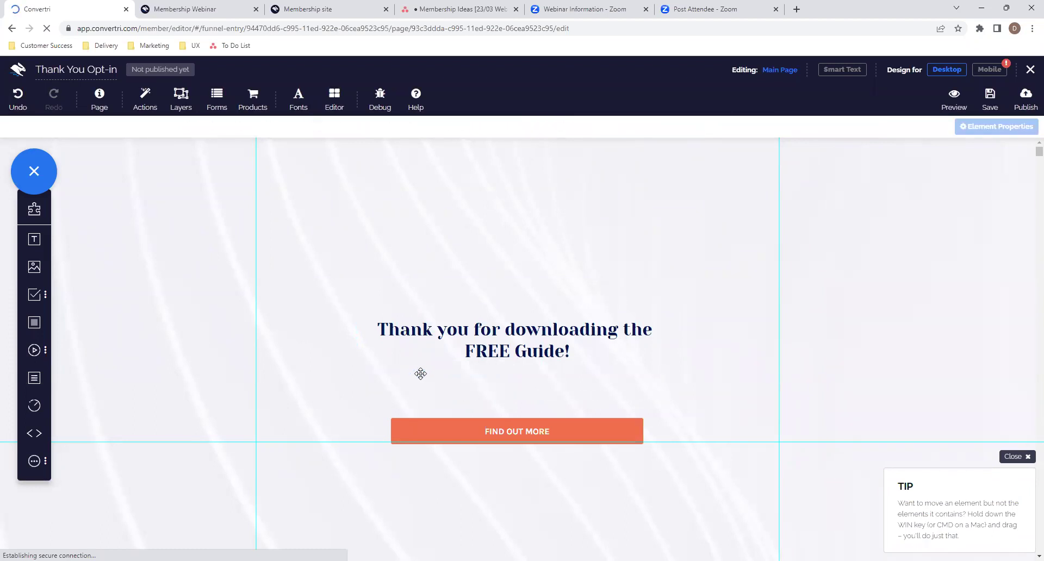
left_click(524, 433)
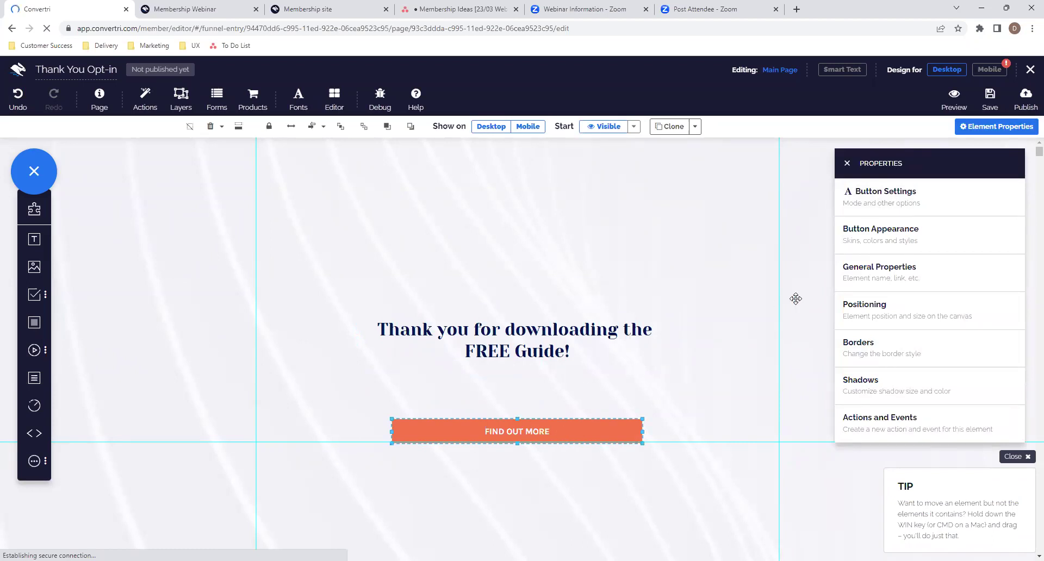
- Clone the FIND OUT MORE button and move the headline and both buttons up the page
left_click(672, 137)
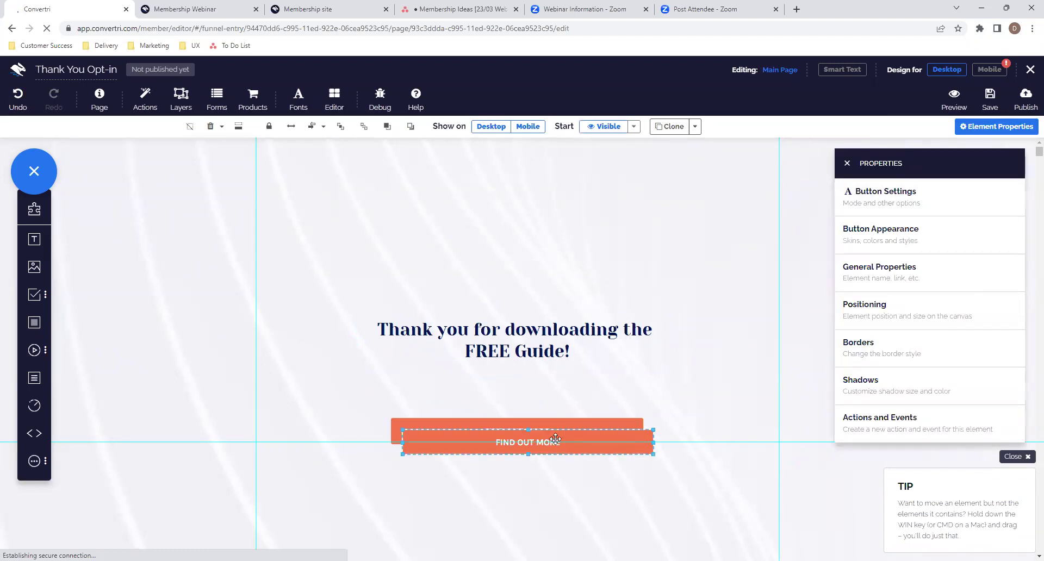
mouse_move(550, 449)
left_mouse_down()
mouse_move(541, 477)
mouse_move(561, 434)
mouse_move(560, 383)
left_mouse_up()
left_click(542, 315)
left_click_drag(542, 315, 542, 228)
left_click_drag(521, 375, 519, 293)
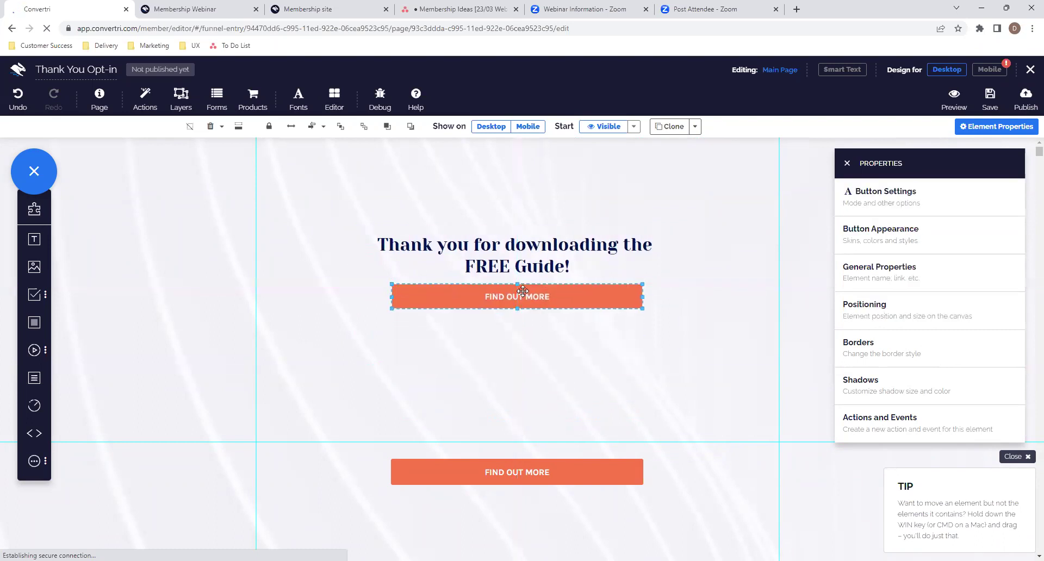
left_click_drag(586, 473, 584, 429)
left_click(566, 297)
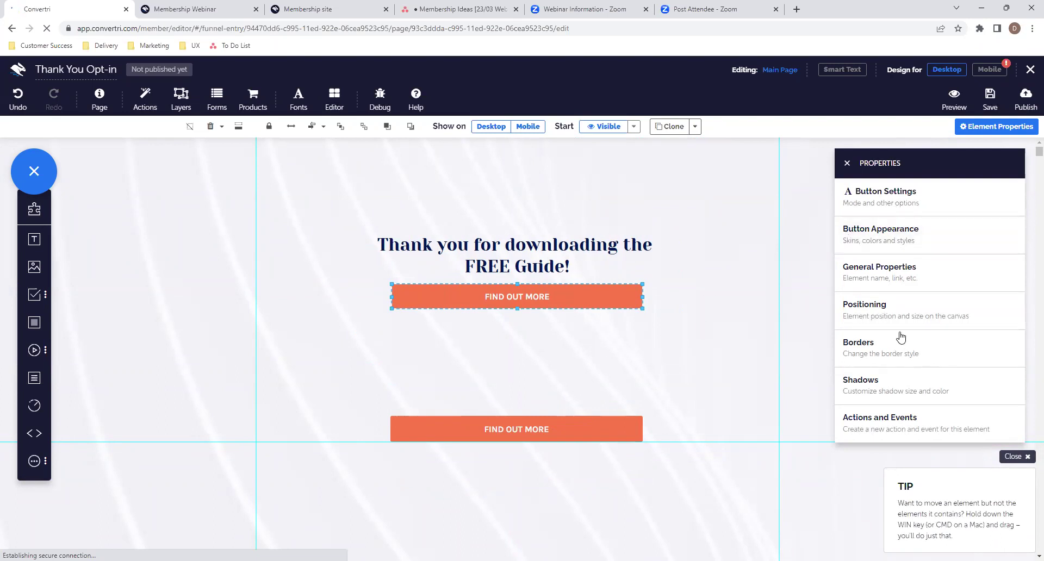
- Clone the headline and place the copy above the lower button
left_click(526, 360)
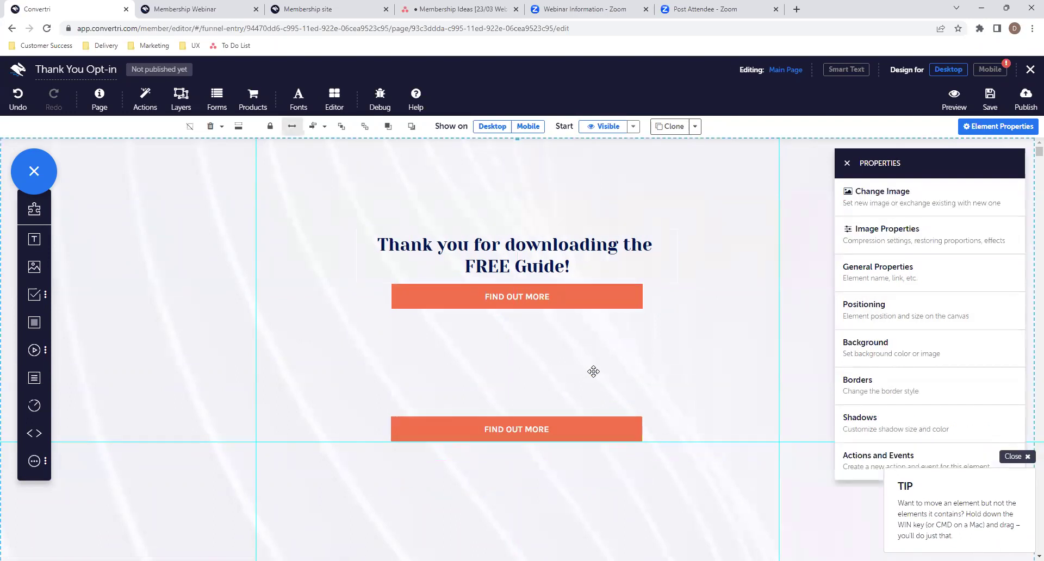
left_click(524, 258)
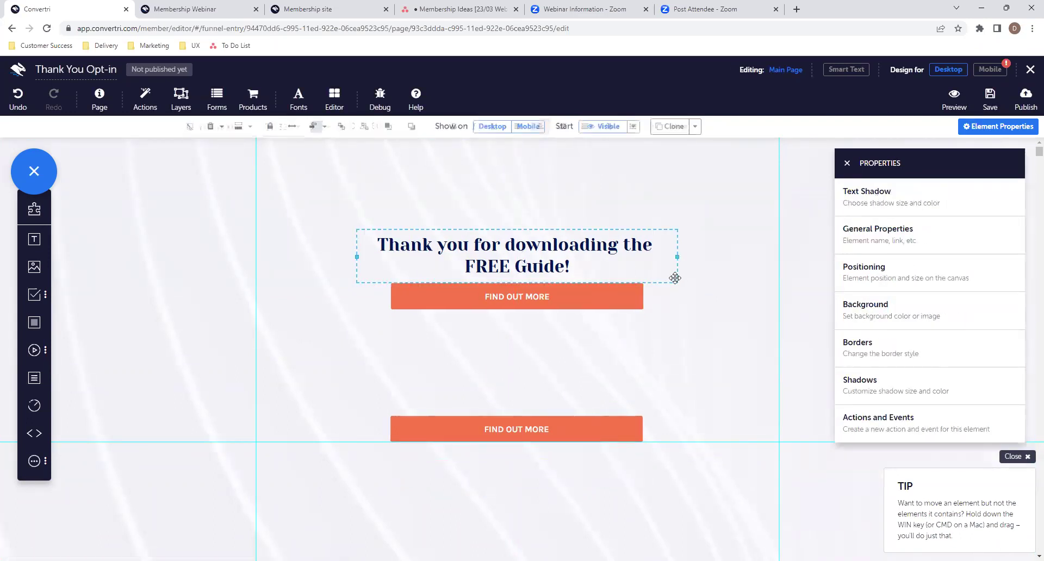
left_click(686, 128)
mouse_move(673, 291)
left_mouse_down()
mouse_move(645, 354)
mouse_move(659, 411)
left_mouse_up()
left_click(590, 402)
left_click(586, 262)
left_click(589, 294)
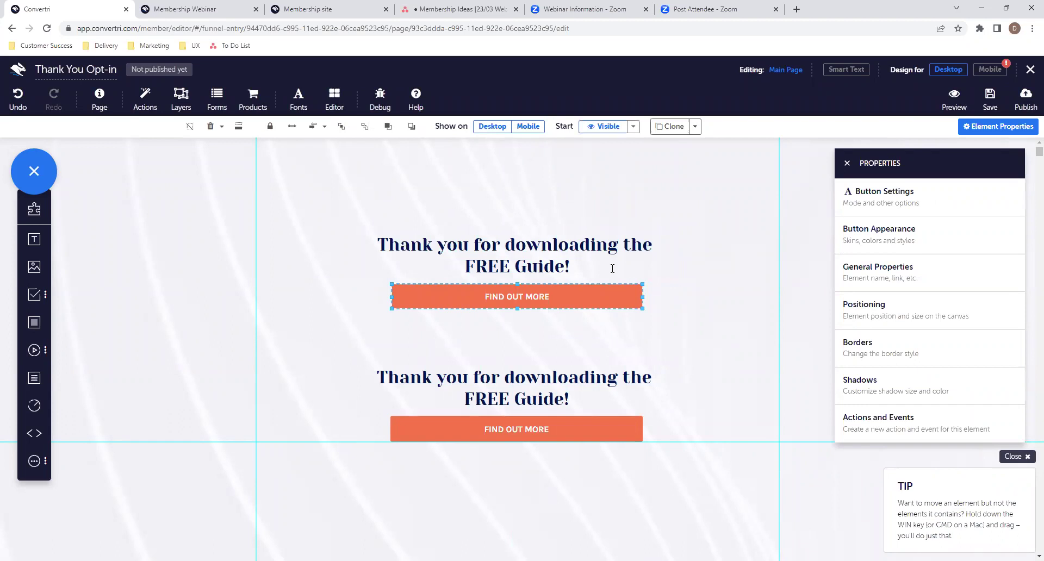
- Relabel the upper button from FIND OUT MORE to 'DOWNLOAD NOW'
left_click(927, 205)
left_click(847, 163)
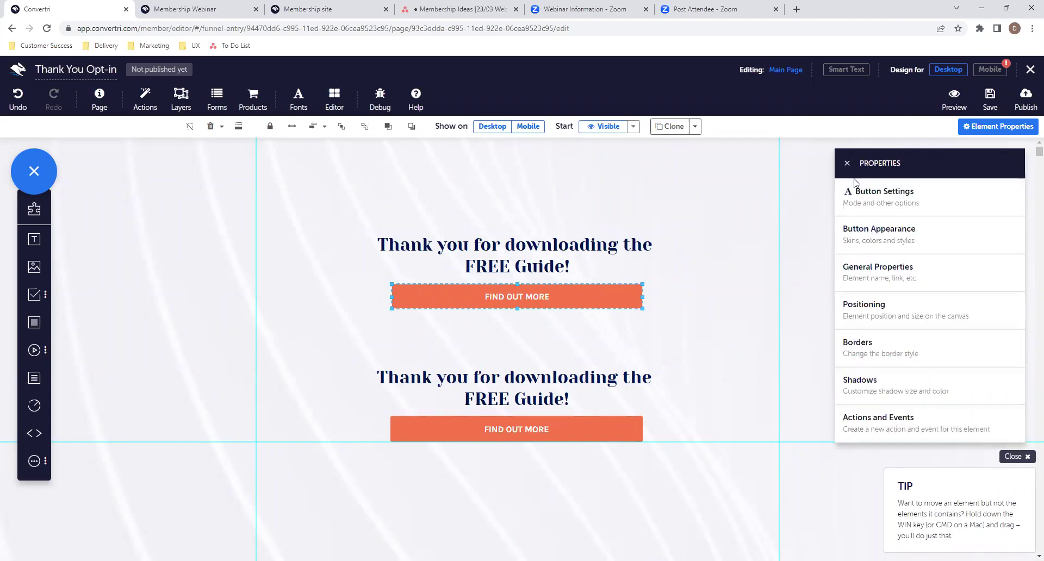
left_click(903, 232)
left_click_drag(914, 261, 824, 273)
type("DOWN")
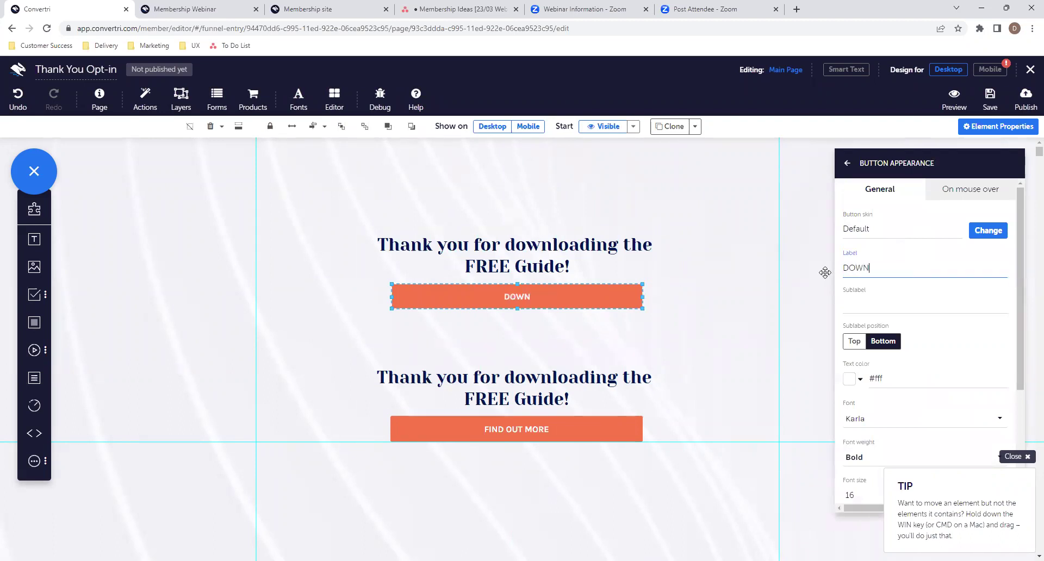
type("LOAD NOW")
- Set the button's mode to Download and bring up the File Library for its download file
left_click(847, 163)
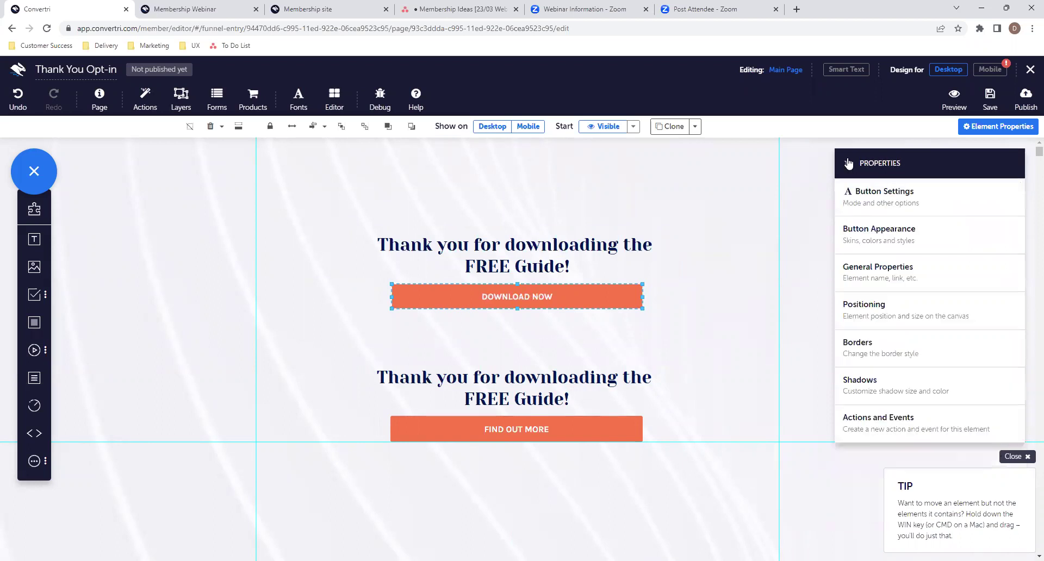
left_click(876, 212)
left_click(877, 212)
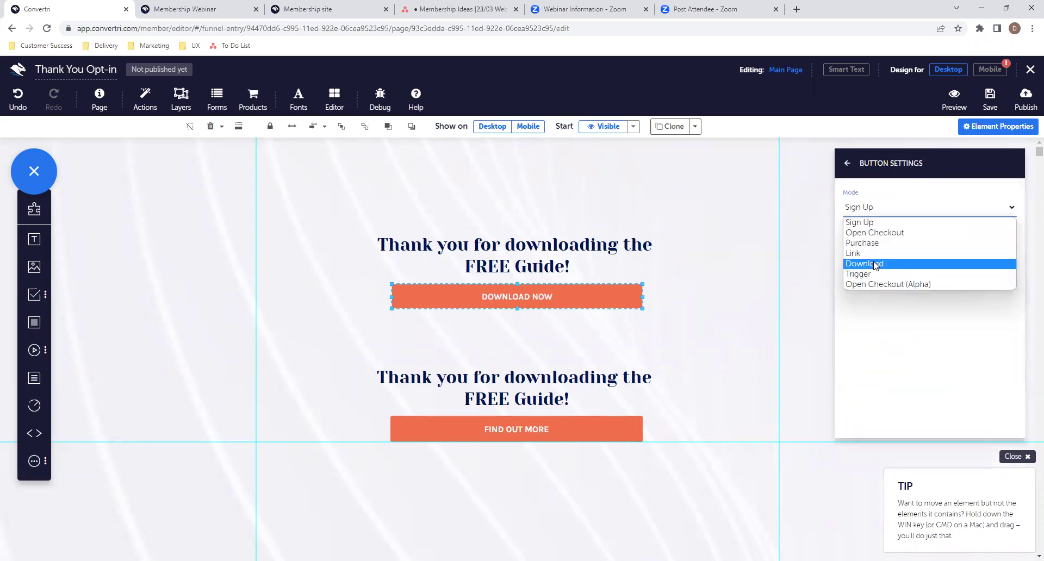
left_click(874, 264)
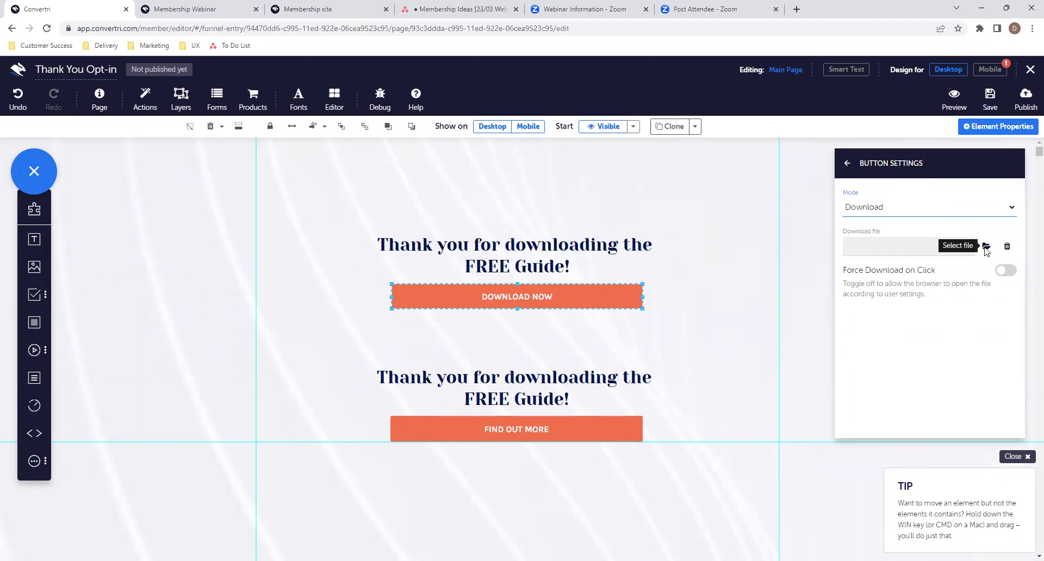
left_click(985, 247)
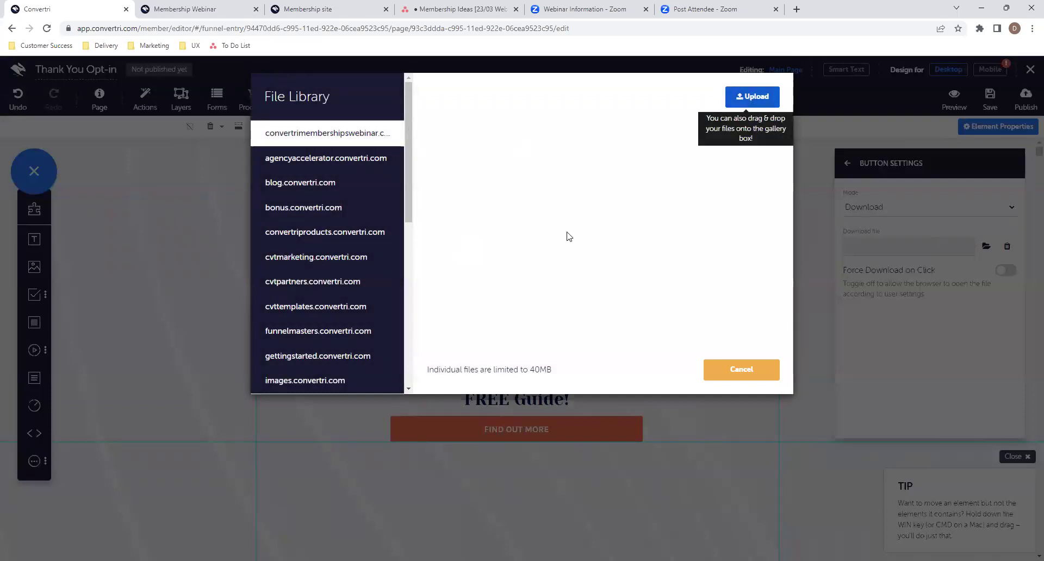
- Upload the Why Convertri Rules Lead Magnet PDF and assign it as the DOWNLOAD NOW button's file
scroll(510, 337, "down", 2)
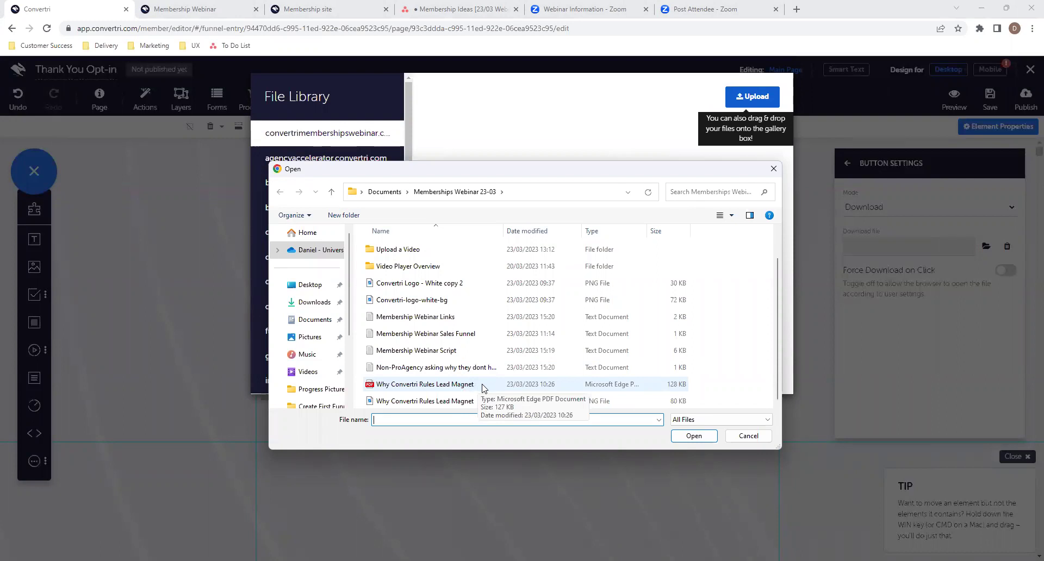
double_click(482, 387)
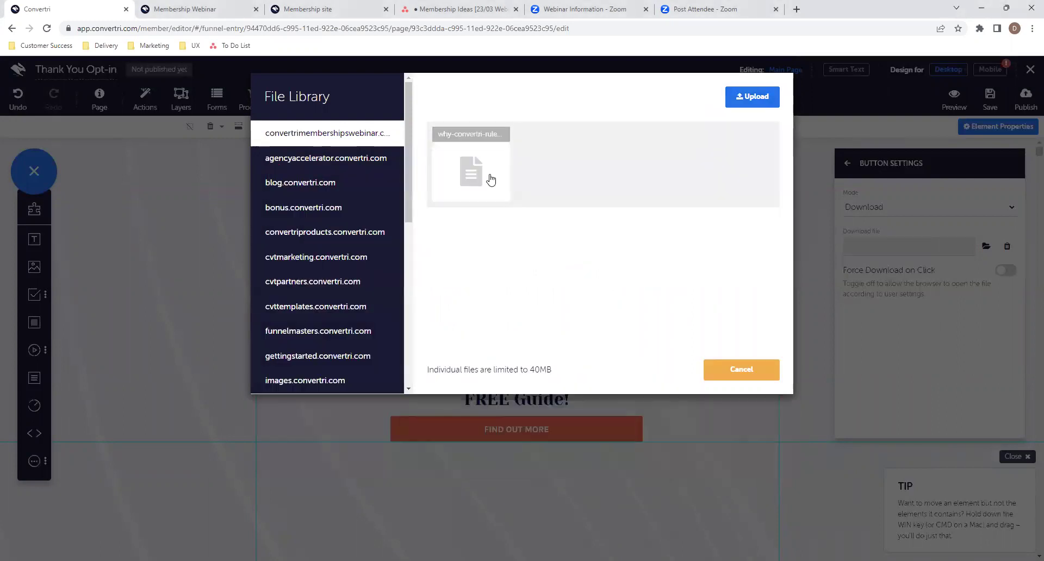
left_click(492, 178)
left_click(661, 369)
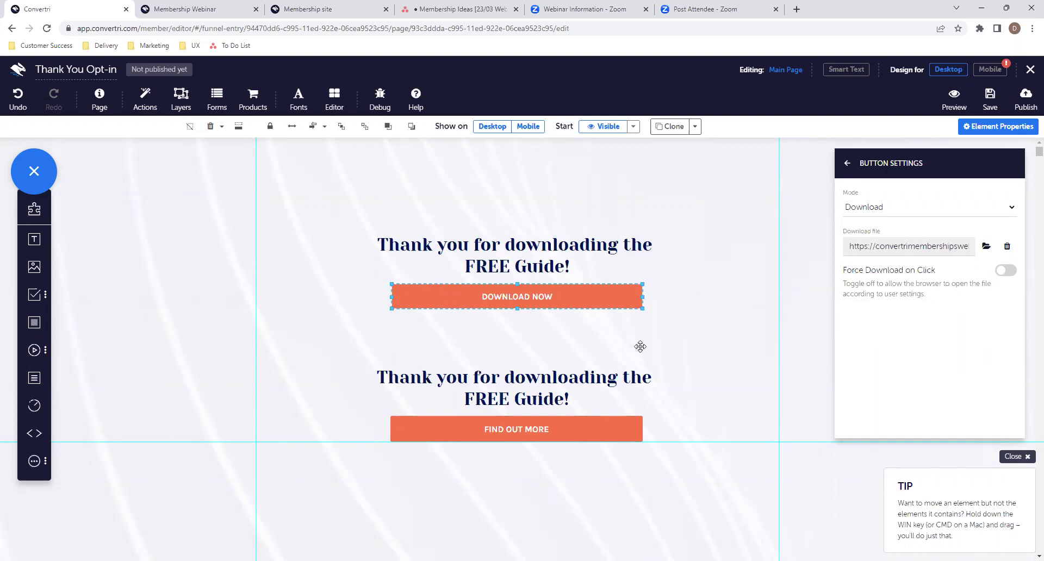
left_click(571, 401)
- Replace the lower headline with 'Want to learn more about Convertri? Or need help getting started' and move it up
left_click_drag(534, 399, 378, 374)
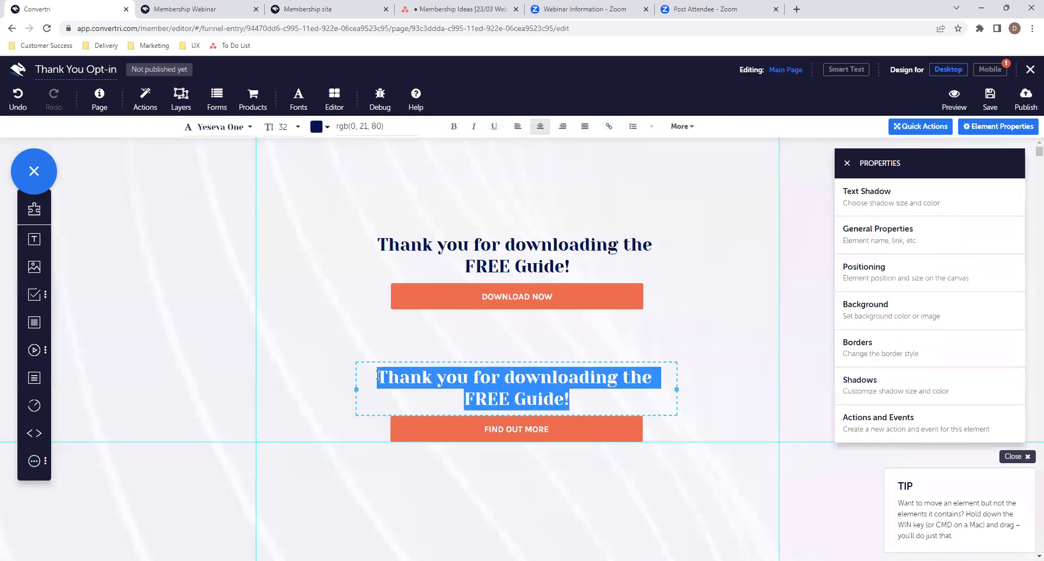
key("BackSpace")
type("Want to learn more about Convertri? Or need help gettng")
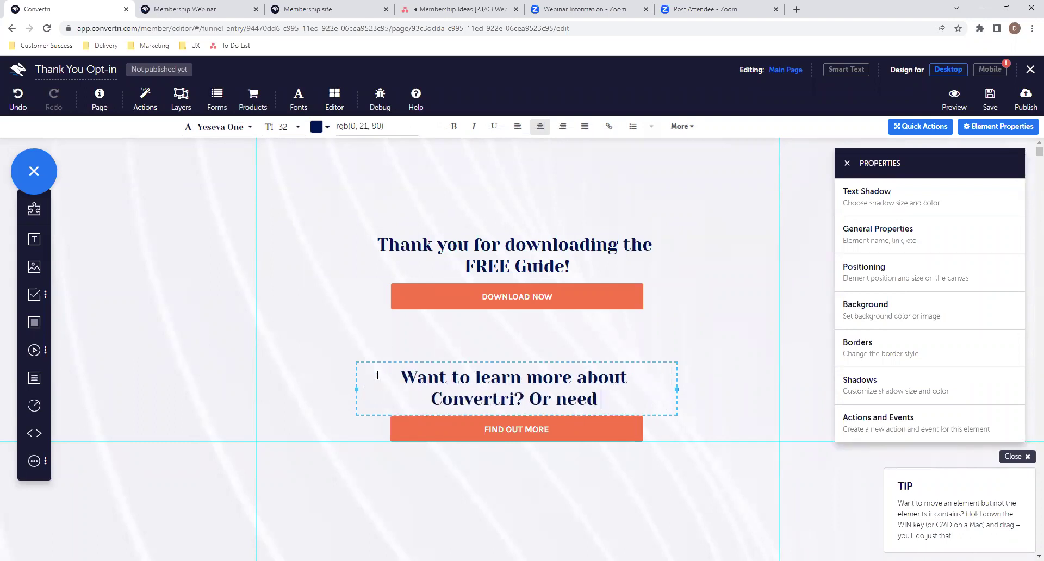
key("BackSpace")
key("BackSpace")
type("in")
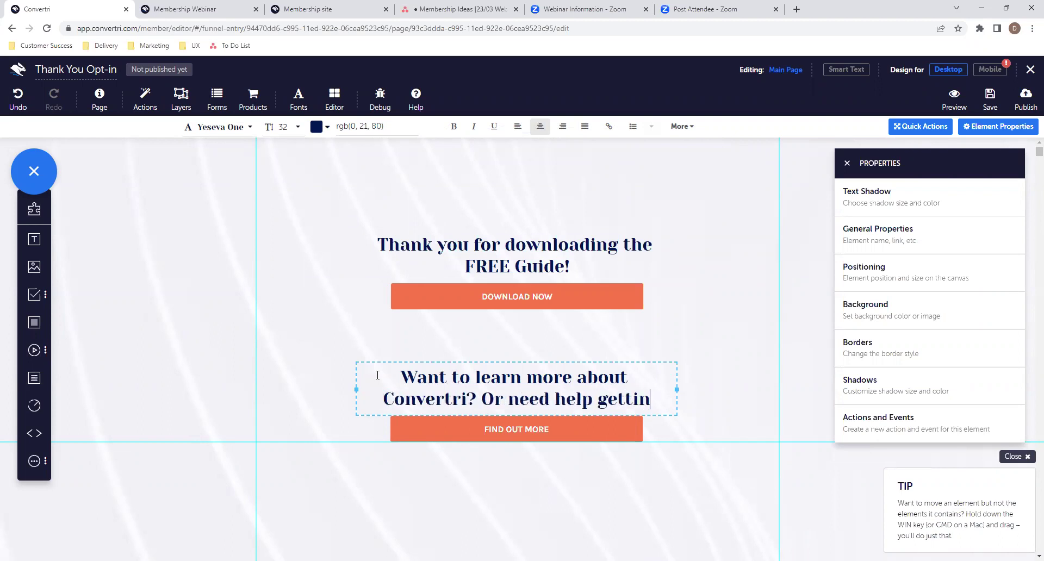
type("g started")
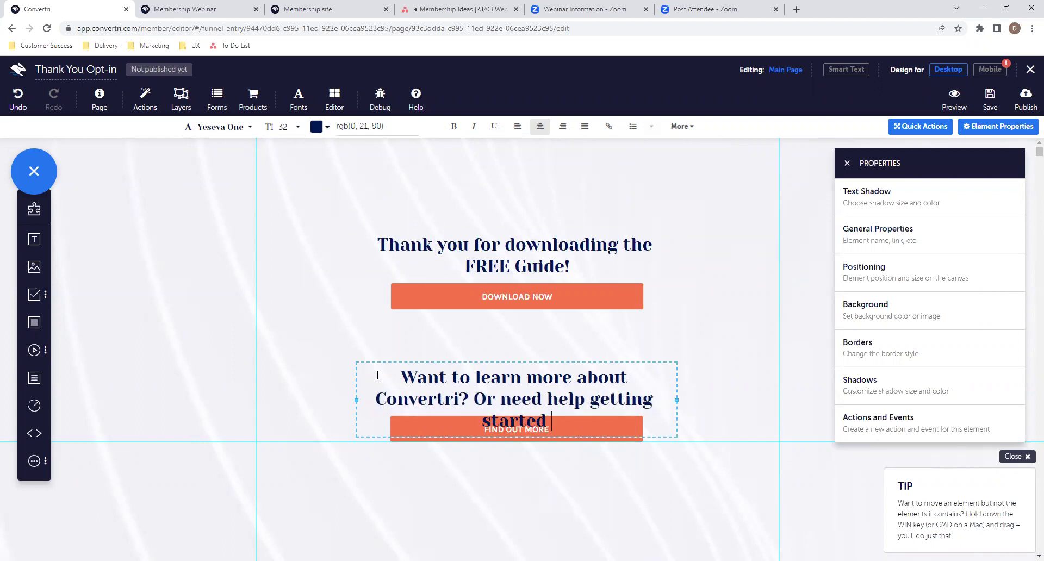
left_click_drag(390, 361, 391, 330)
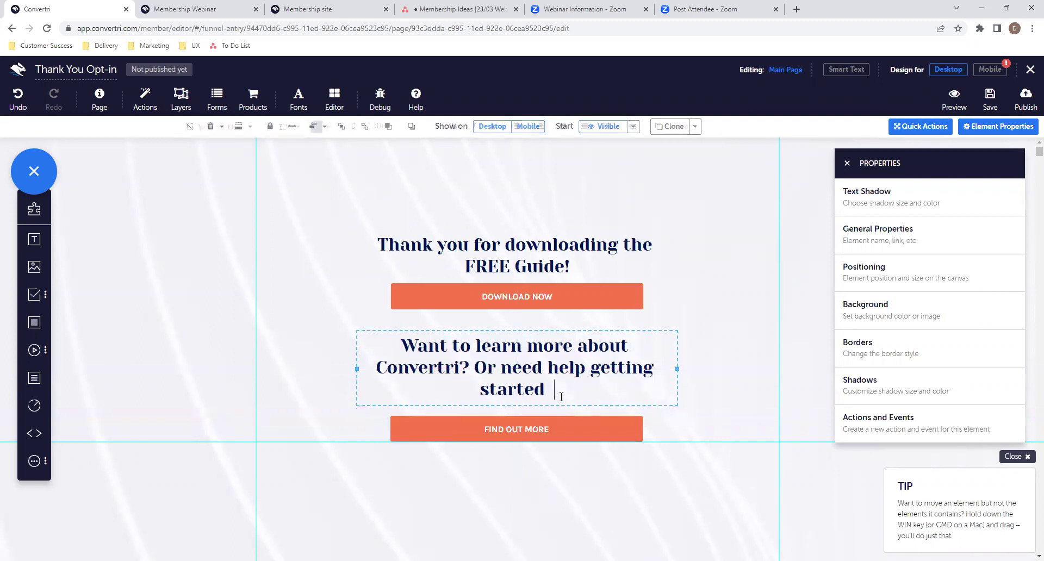
- Finish the heading with '- check out their Convertri Course below', then widen and centre the box
type("- check iu")
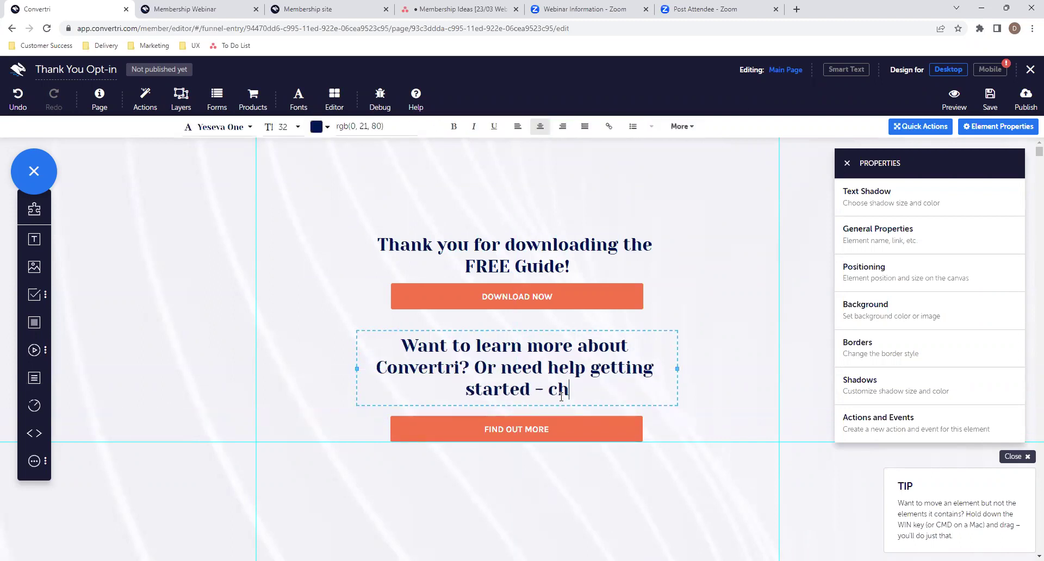
key("BackSpace")
key("BackSpace")
type("out t")
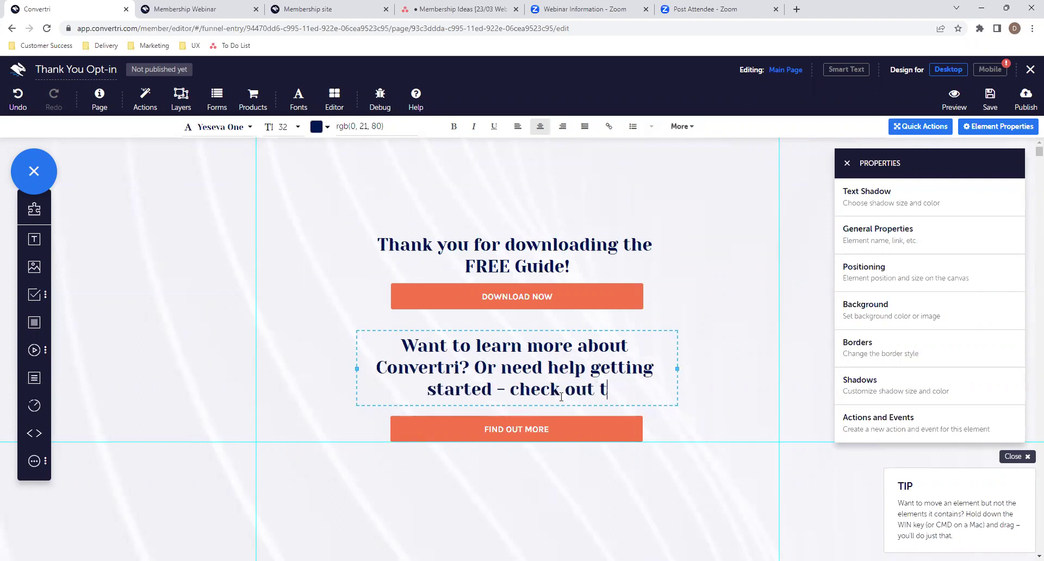
type("heir Convertri Course")
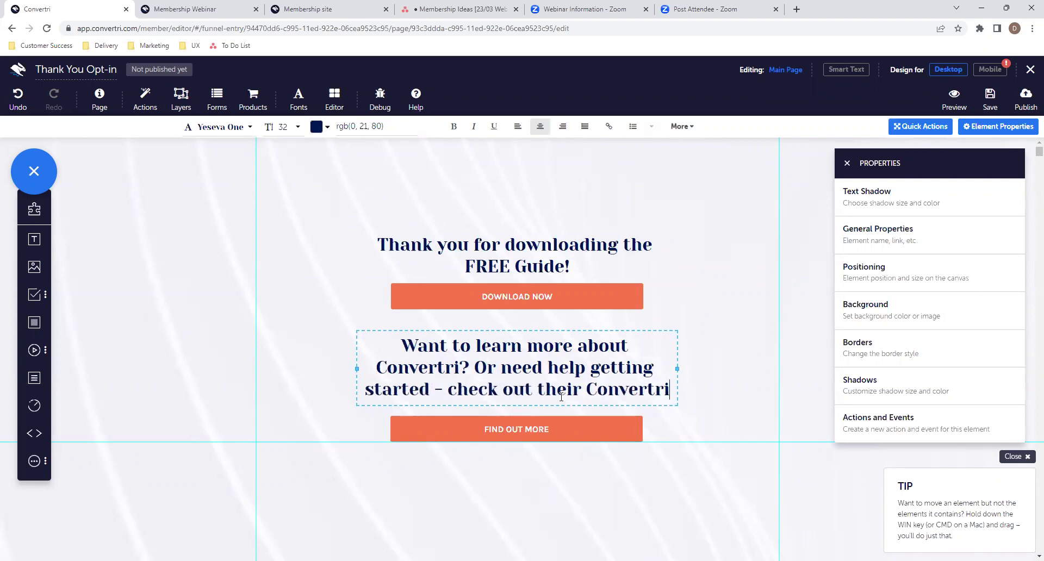
key("BackSpace")
type("below")
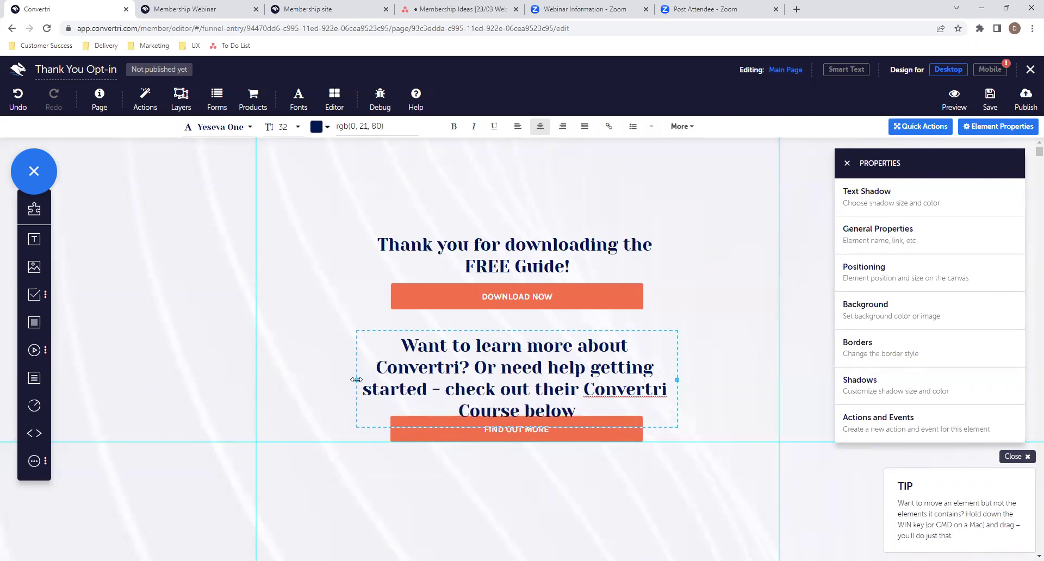
left_click_drag(356, 380, 289, 368)
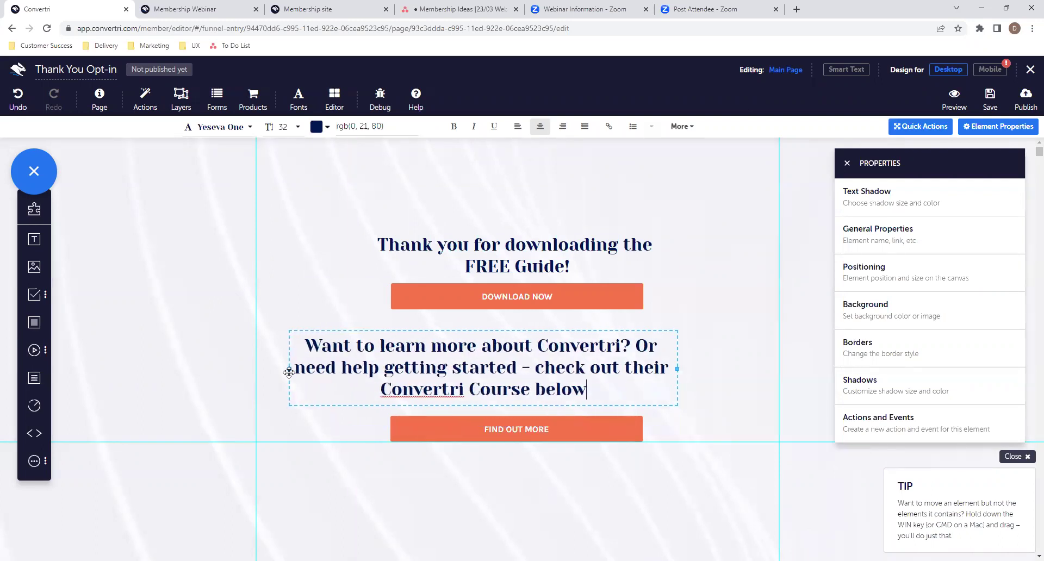
left_click(608, 404)
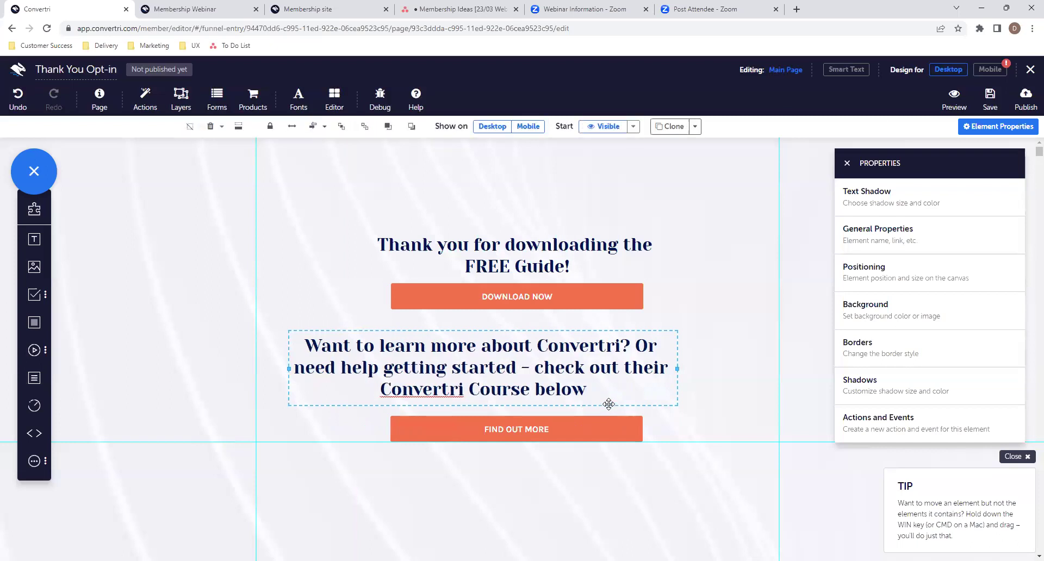
left_click(313, 127)
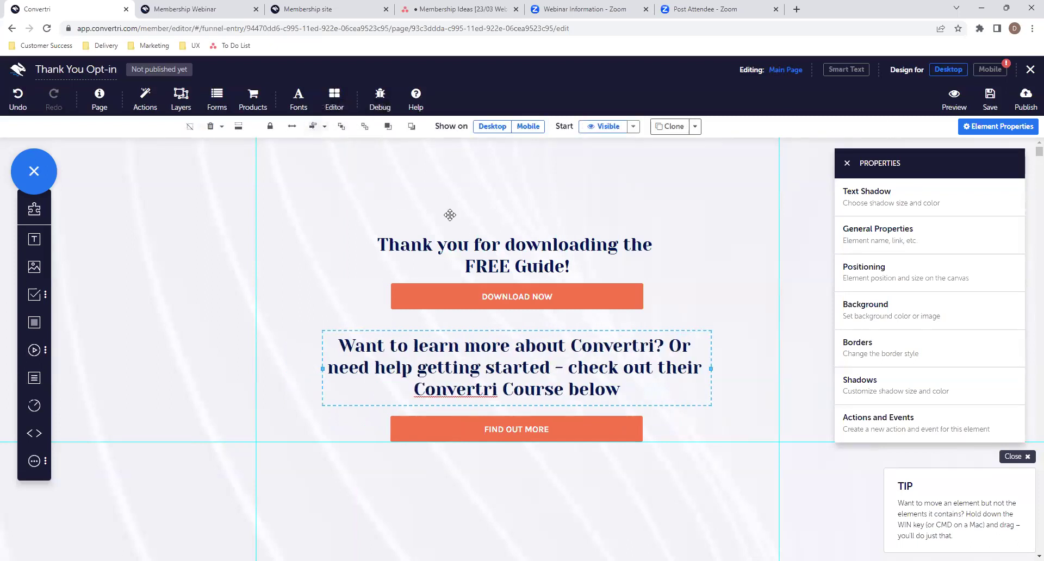
left_click(631, 403)
- Change the FIND OUT MORE button's mode from Sign Up to Link and save the page
left_click(555, 433)
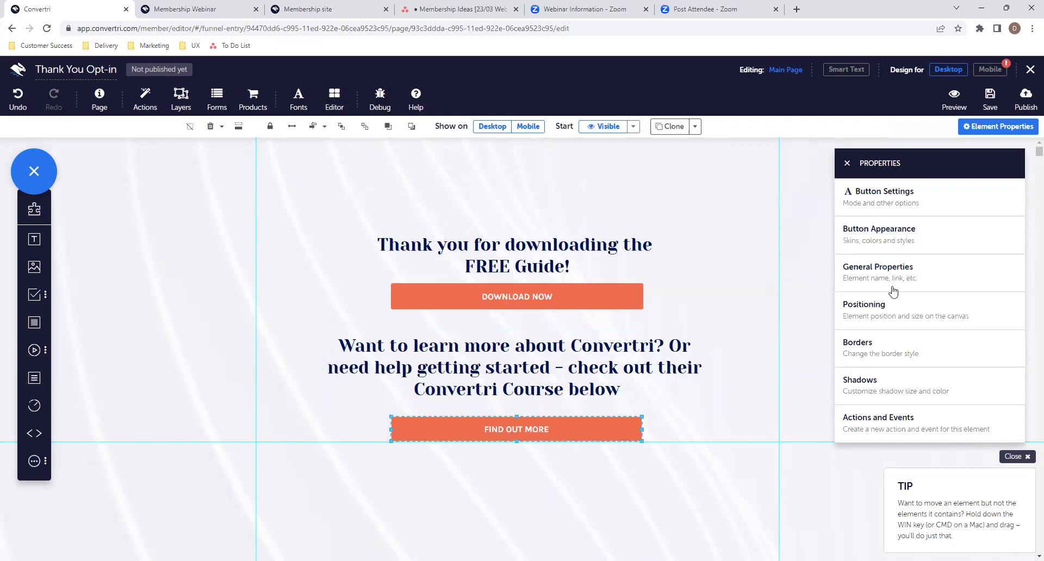
left_click(891, 204)
left_click(887, 209)
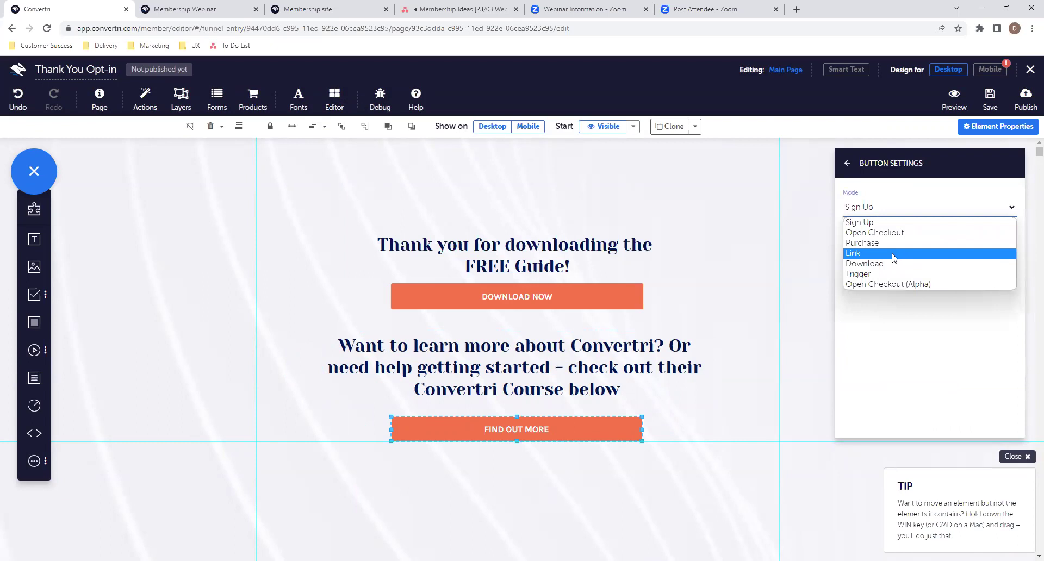
left_click(894, 254)
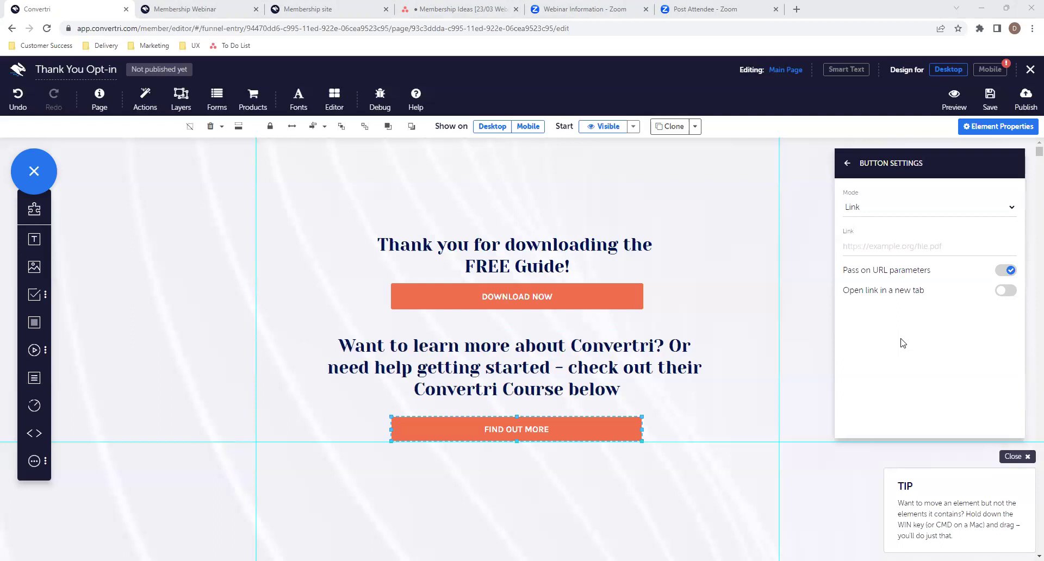
left_click(992, 103)
- In the mobile layout, stretch the section taller, move the second heading and button lower, and save
left_click(989, 71)
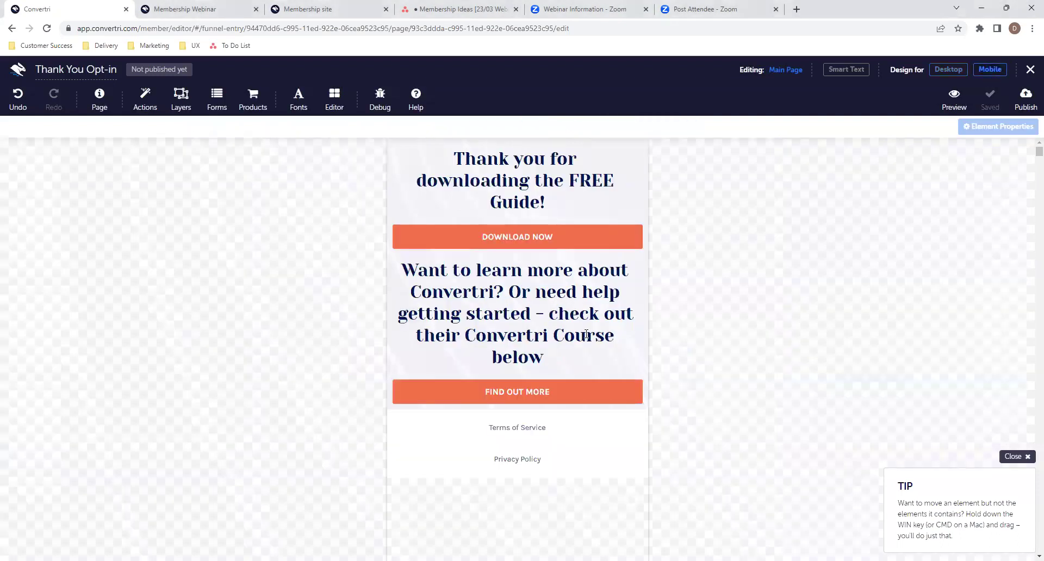
left_click(586, 405)
left_click(520, 410)
left_click(519, 407)
left_click_drag(517, 409, 511, 507)
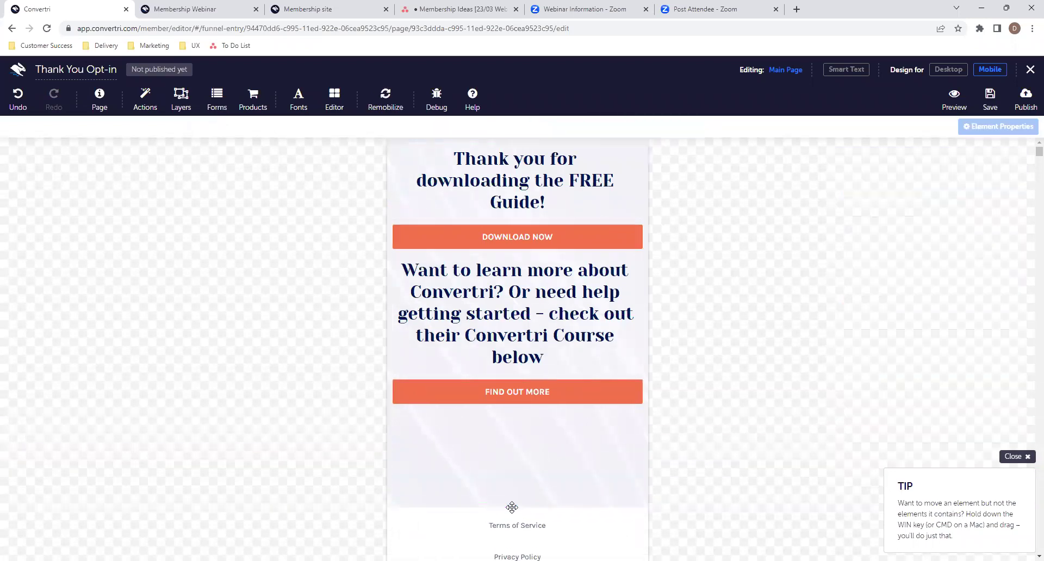
left_click(640, 292)
left_click_drag(592, 255, 592, 328)
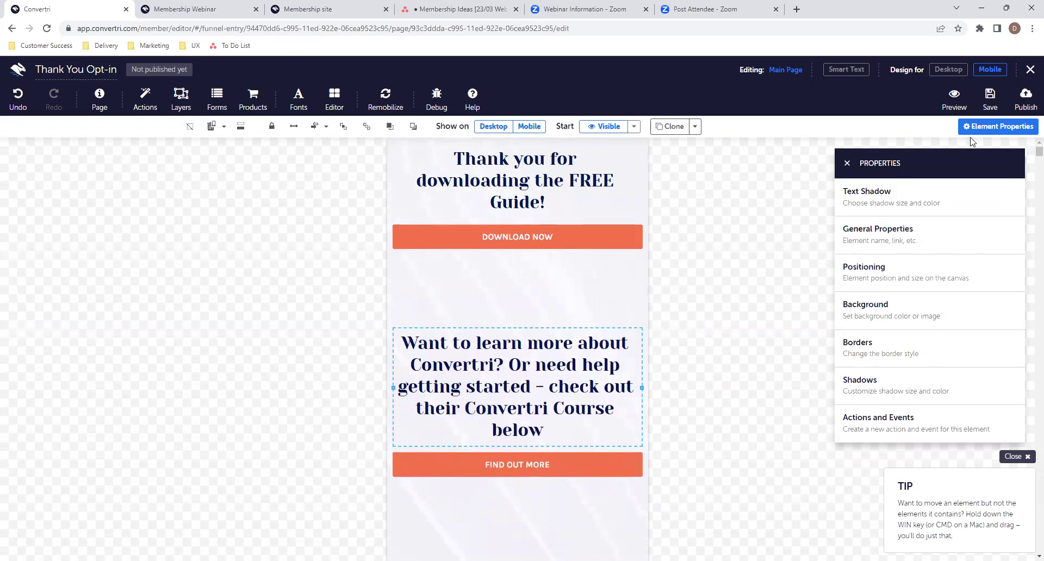
left_click(990, 98)
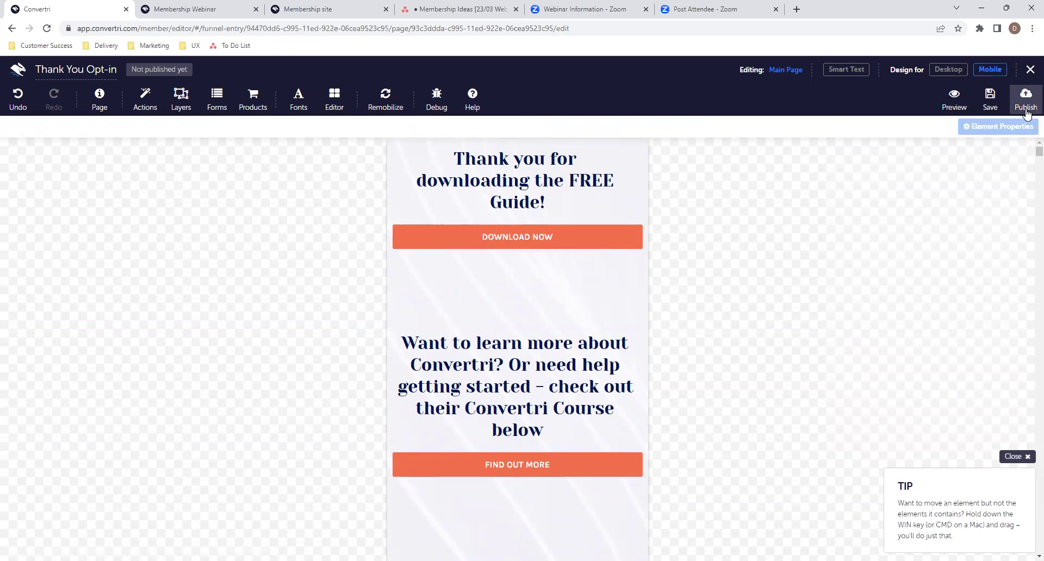
- Publish the Thank You Opt-in page at path 'opt-in-thank-you' and return to the funnel
left_click(1026, 106)
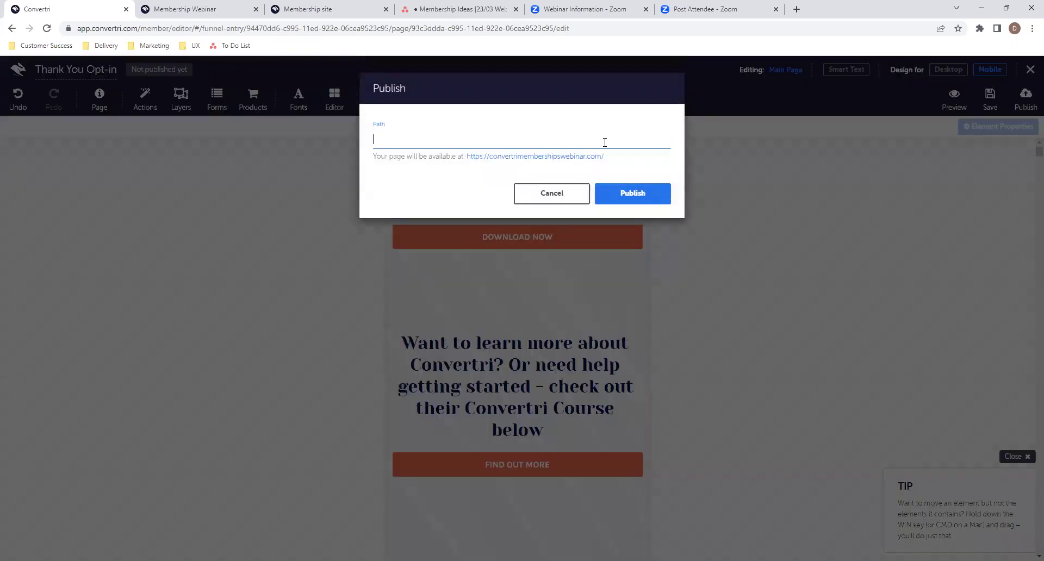
type("opt-in-t")
key("BackSpace")
type("-thank-you")
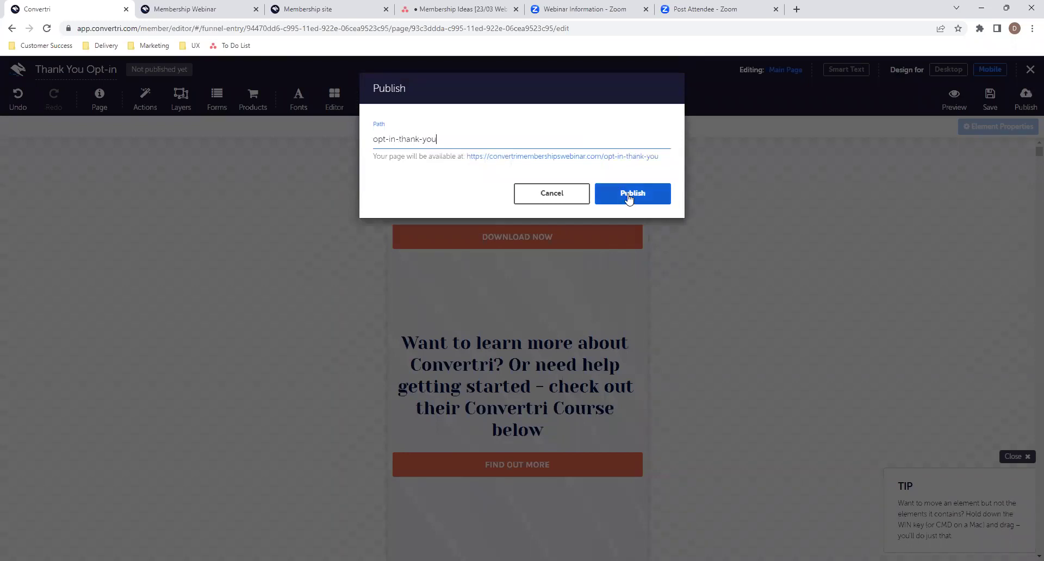
left_click(629, 197)
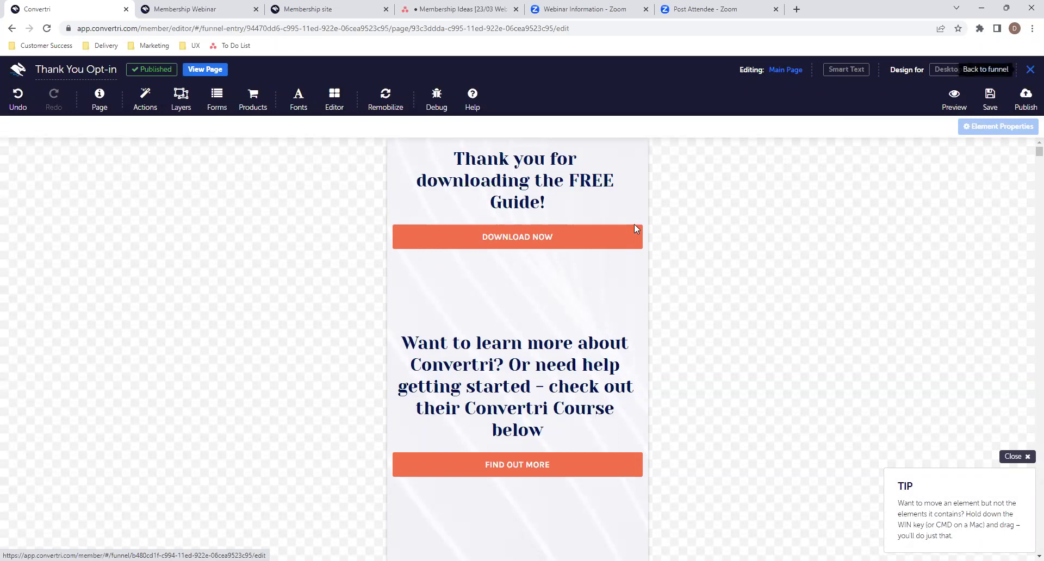
left_click(1030, 71)
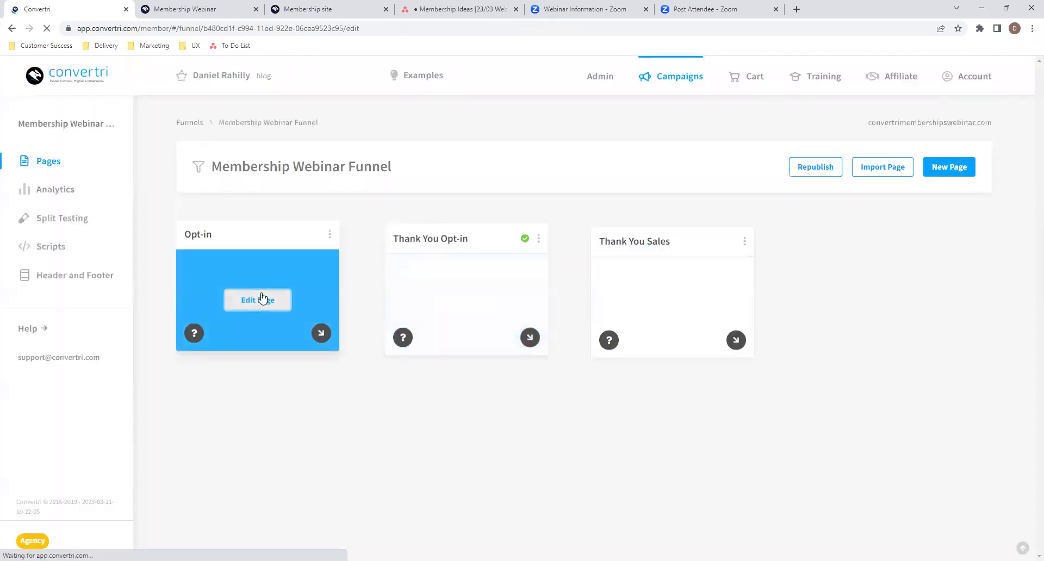
- Review the Opt-in form's Thank You Page URL settings, leaving Stay on page enabled
left_click(263, 298)
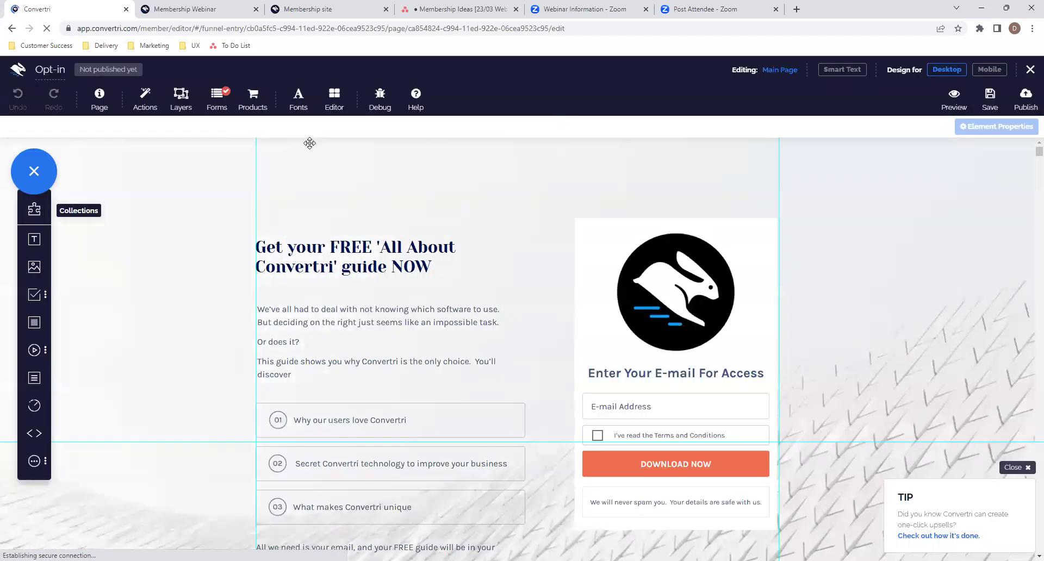
left_click(217, 101)
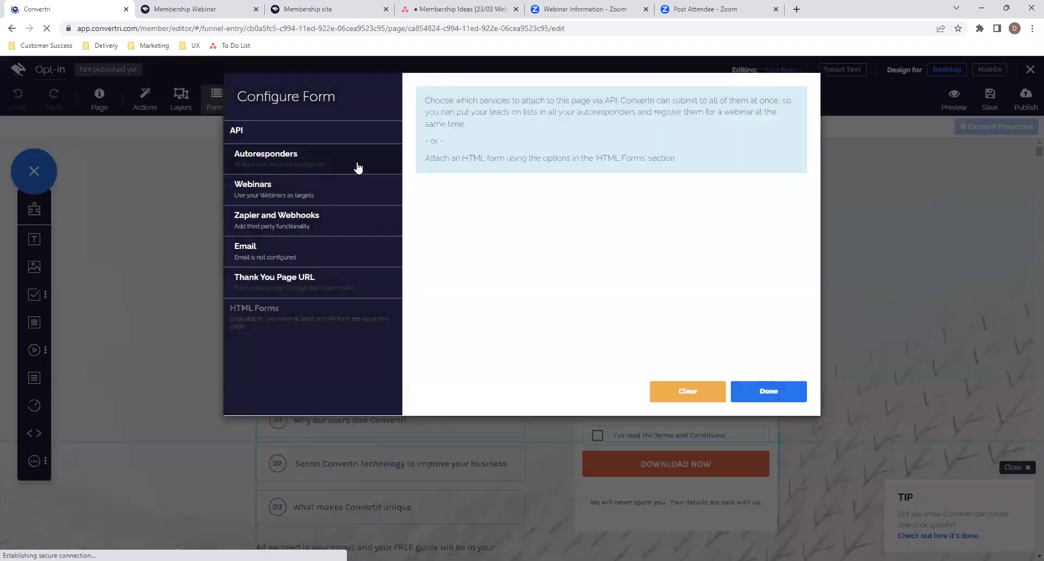
left_click(357, 166)
left_click(344, 160)
left_click(343, 279)
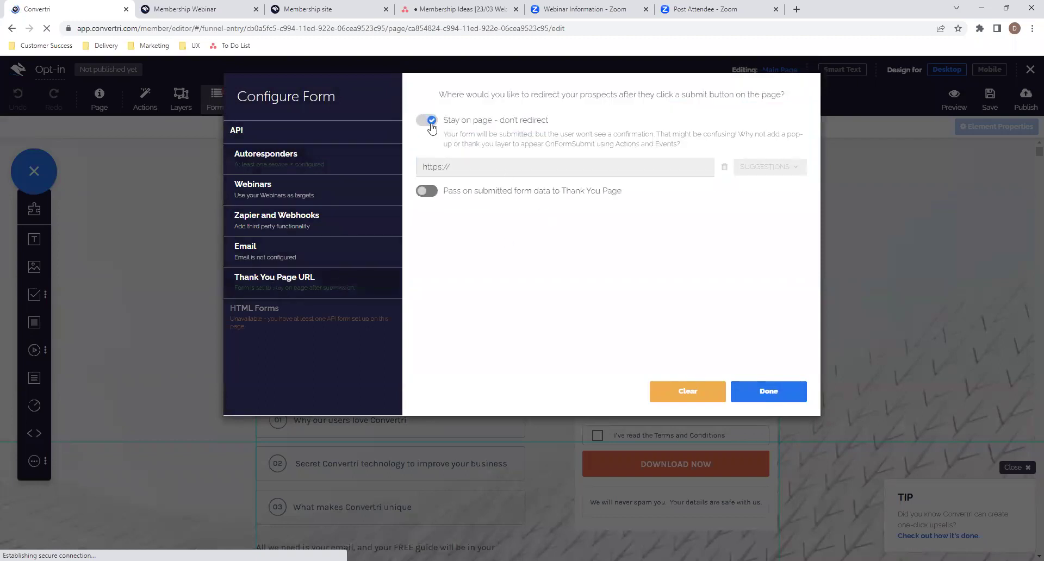
left_click(430, 124)
left_click(435, 169)
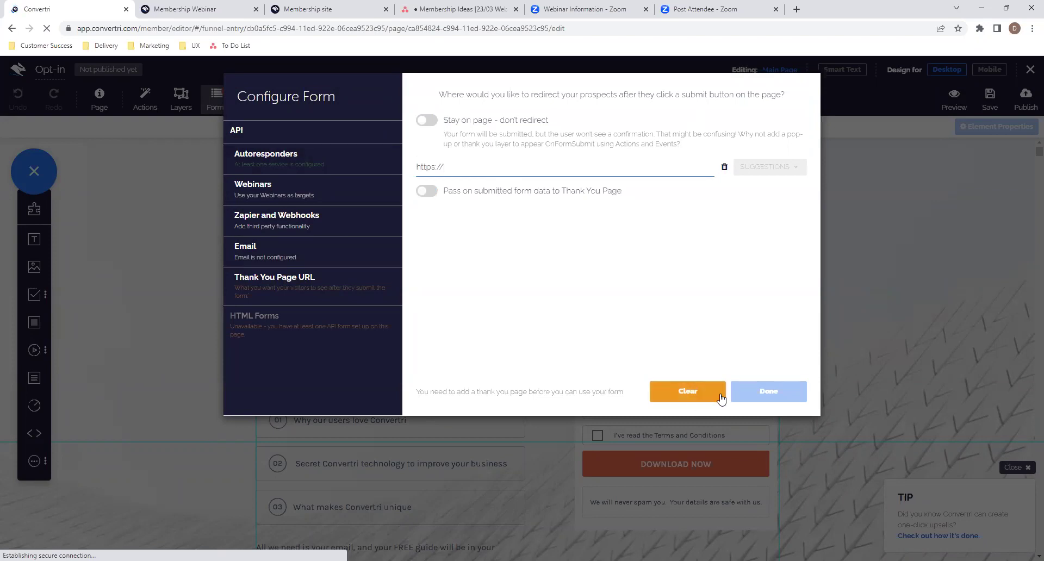
left_click(427, 120)
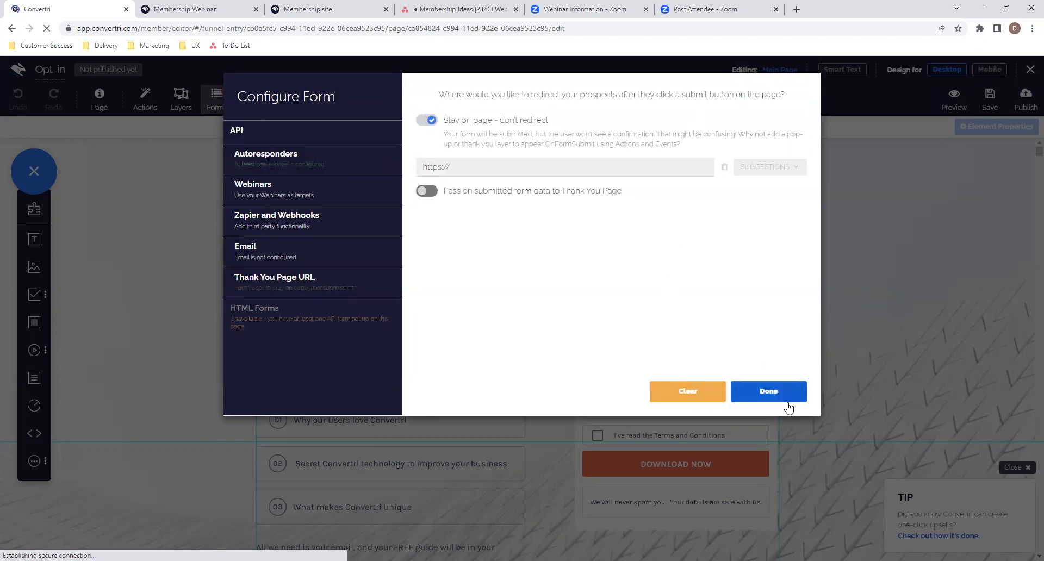
left_click(780, 397)
- Save the Opt-in page and draw a funnel arrow from Opt-in to Thank You Opt-in
left_click(989, 99)
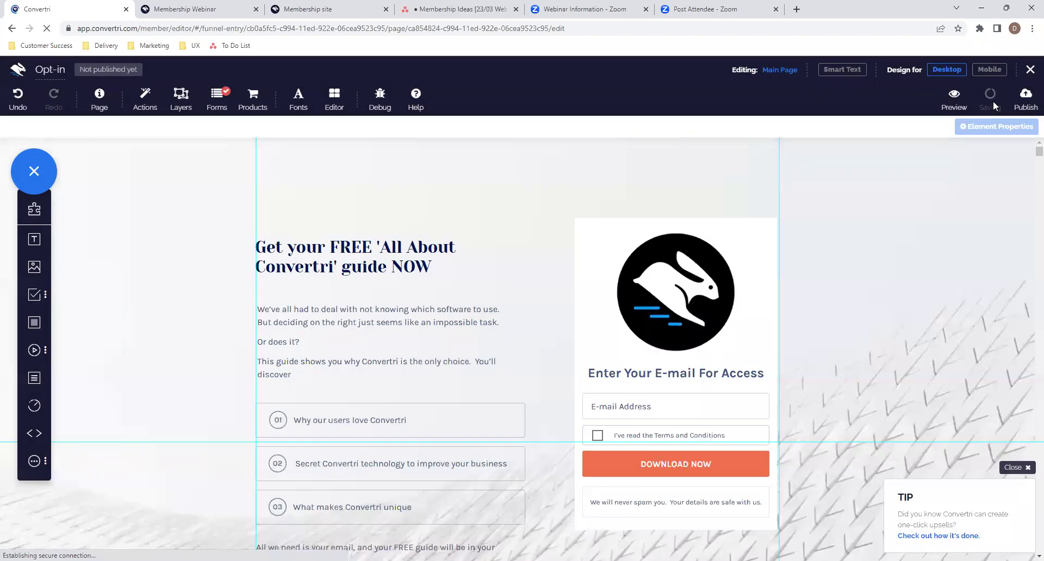
left_click(1029, 71)
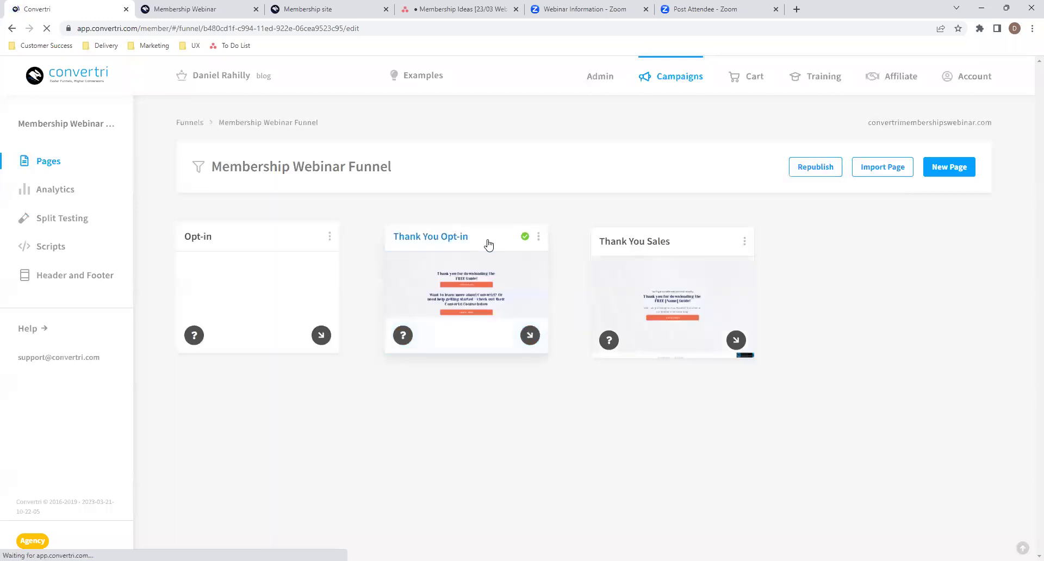
left_click_drag(323, 336, 469, 303)
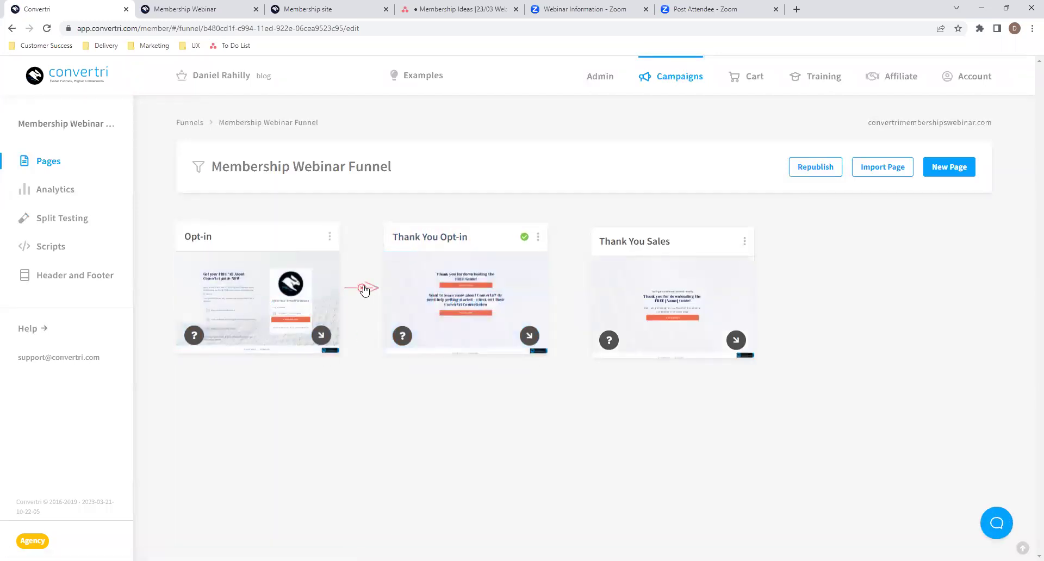
- Make the Opt-in form redirect to the Thank You Opt-in page after submission
left_click(293, 292)
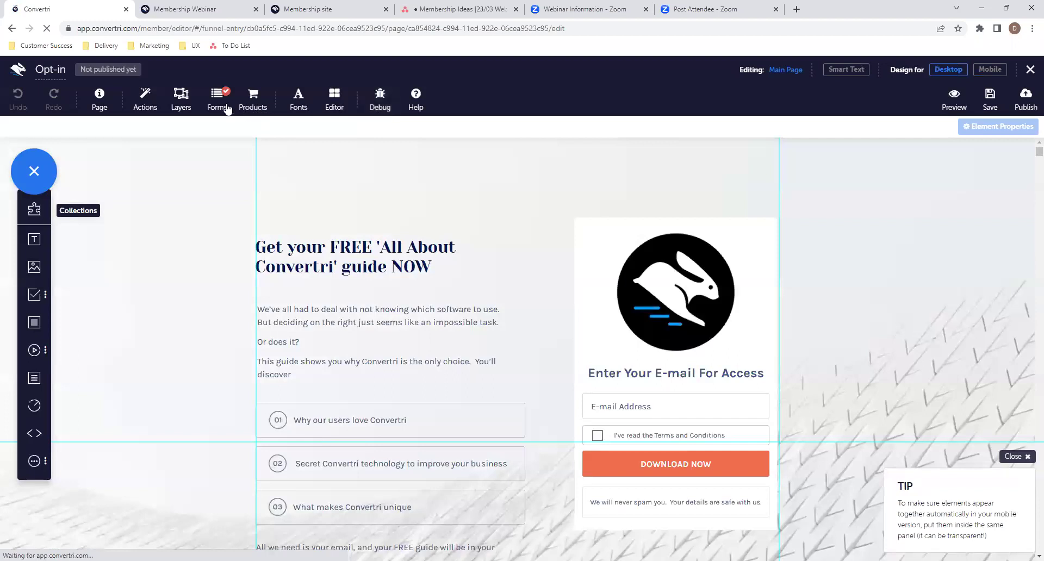
left_click(228, 109)
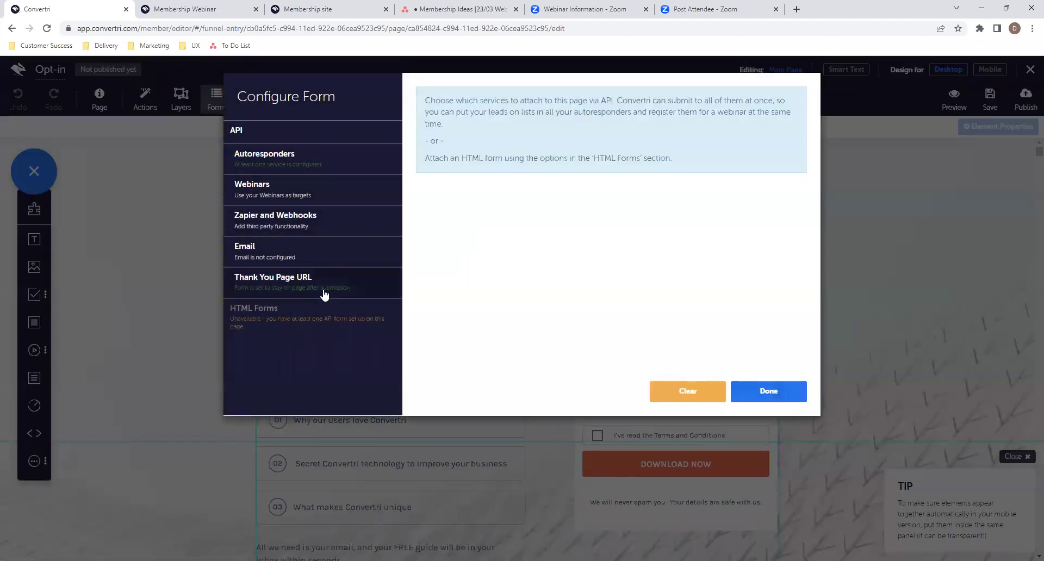
left_click(333, 286)
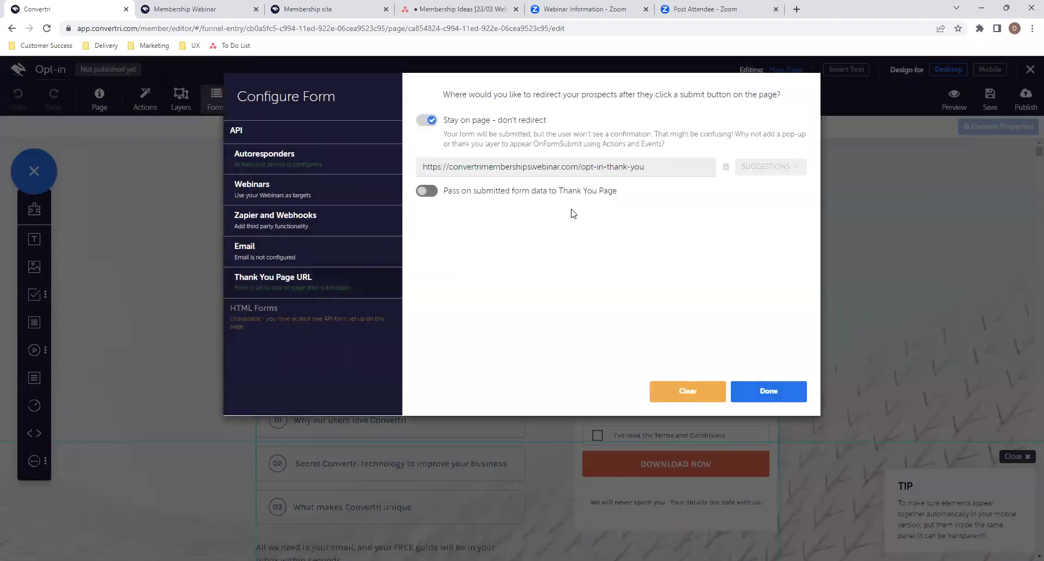
left_click(427, 122)
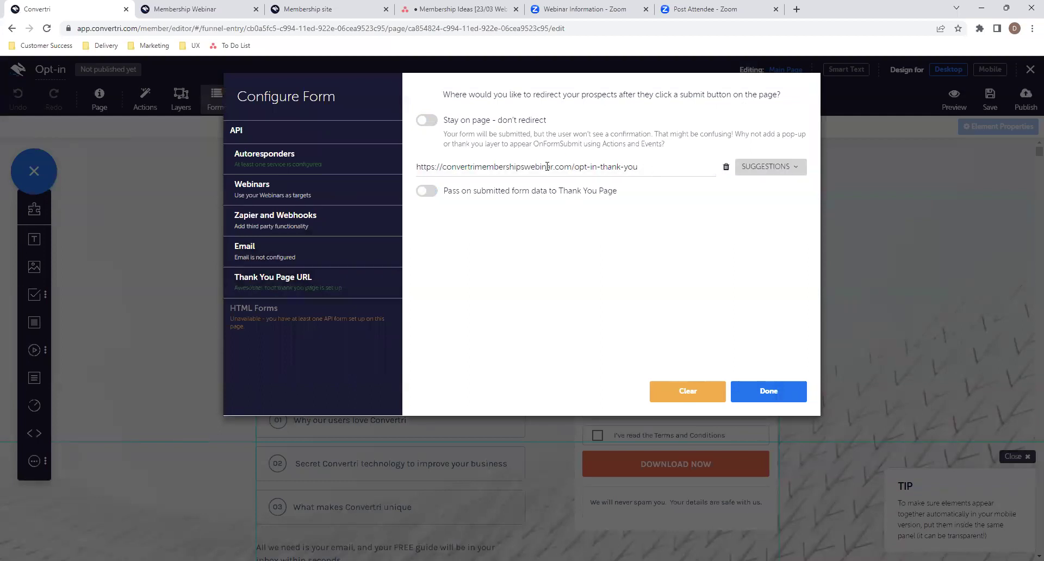
left_click(764, 167)
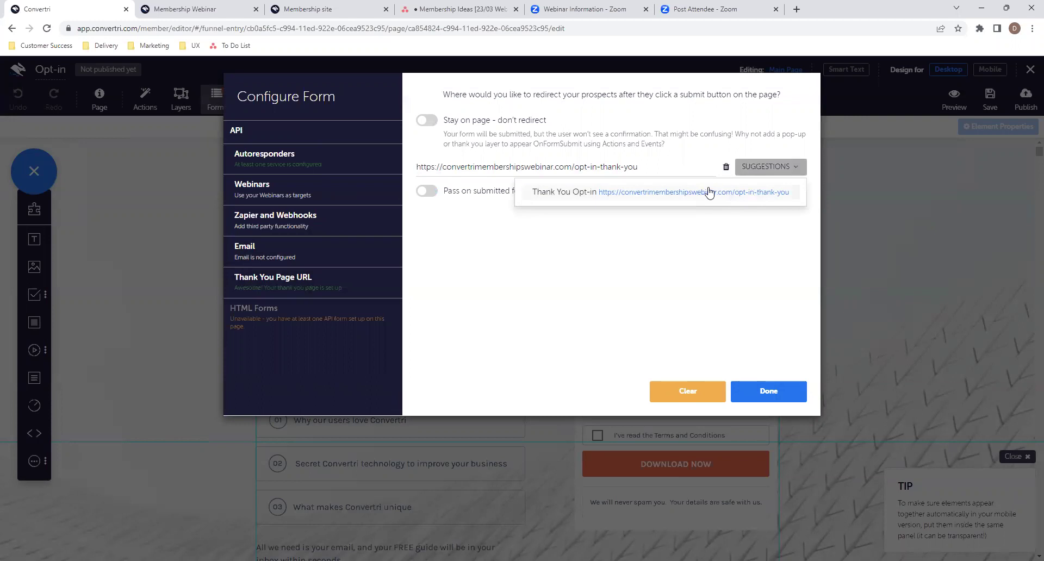
left_click(762, 168)
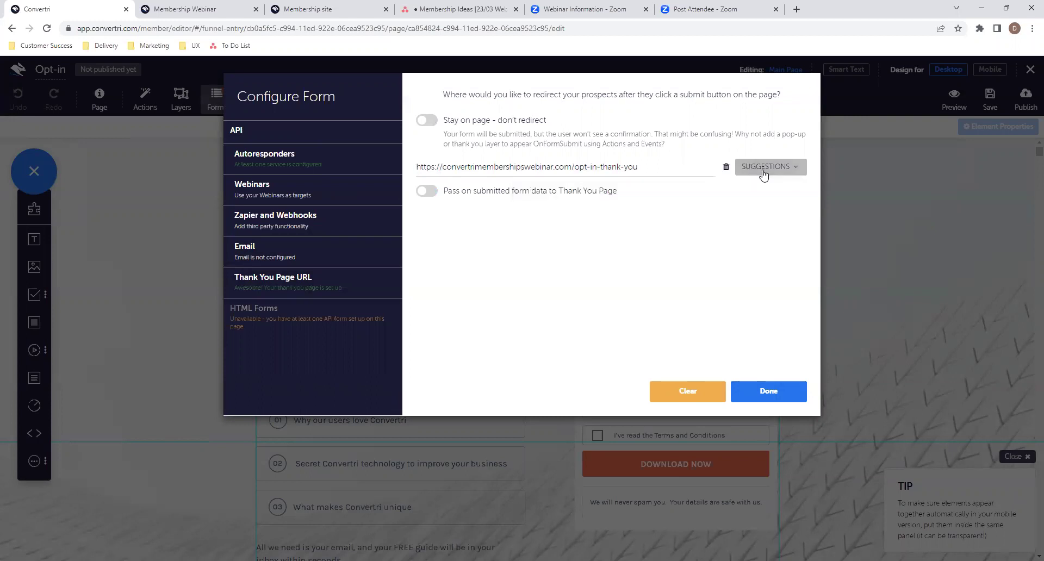
left_click(775, 391)
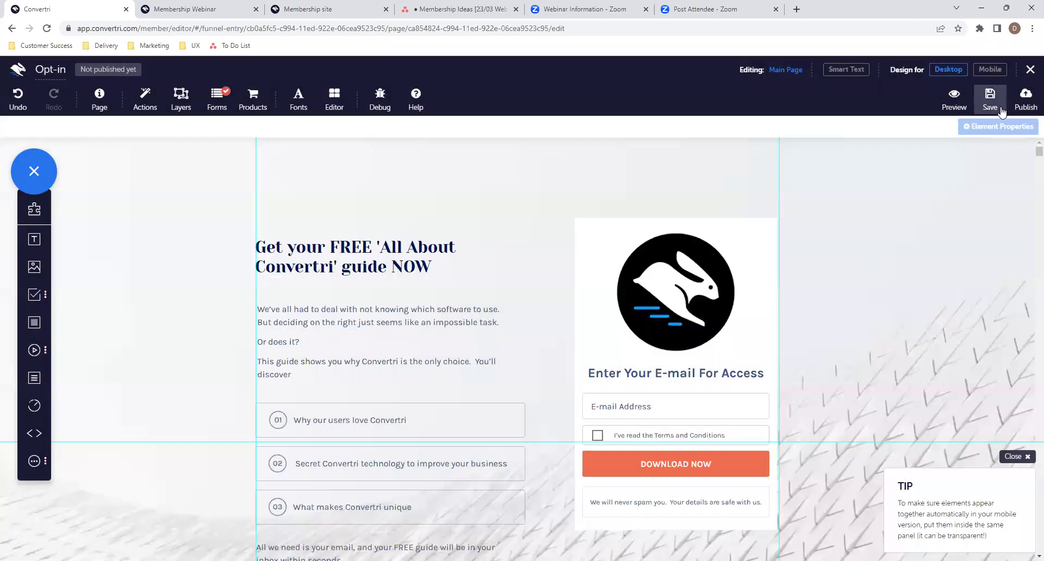
- Publish the Opt-in page at path 'opt-in' and return to the funnel
left_click(1031, 109)
type("opt-in")
left_click(627, 190)
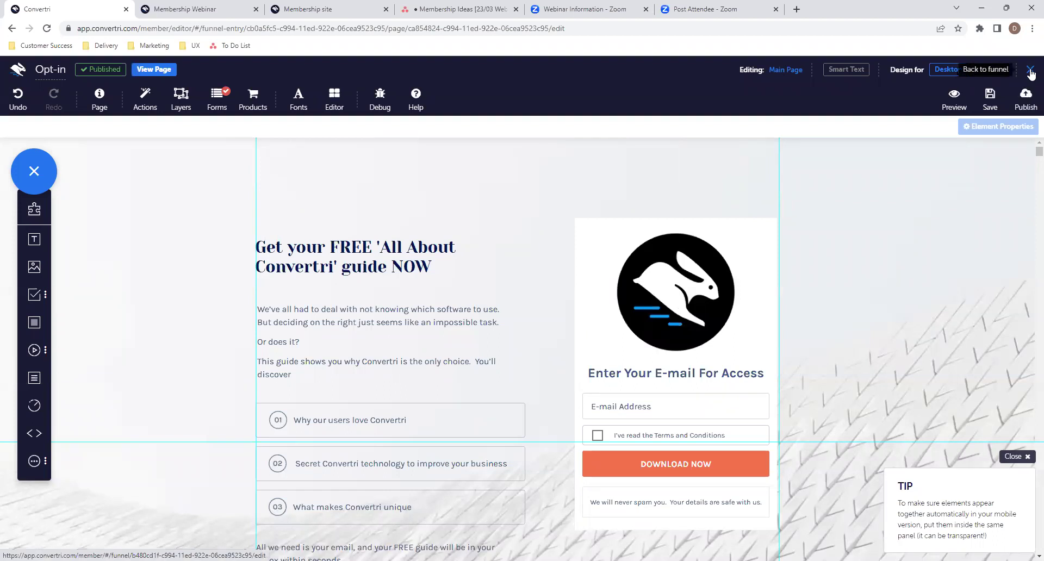
left_click(1030, 74)
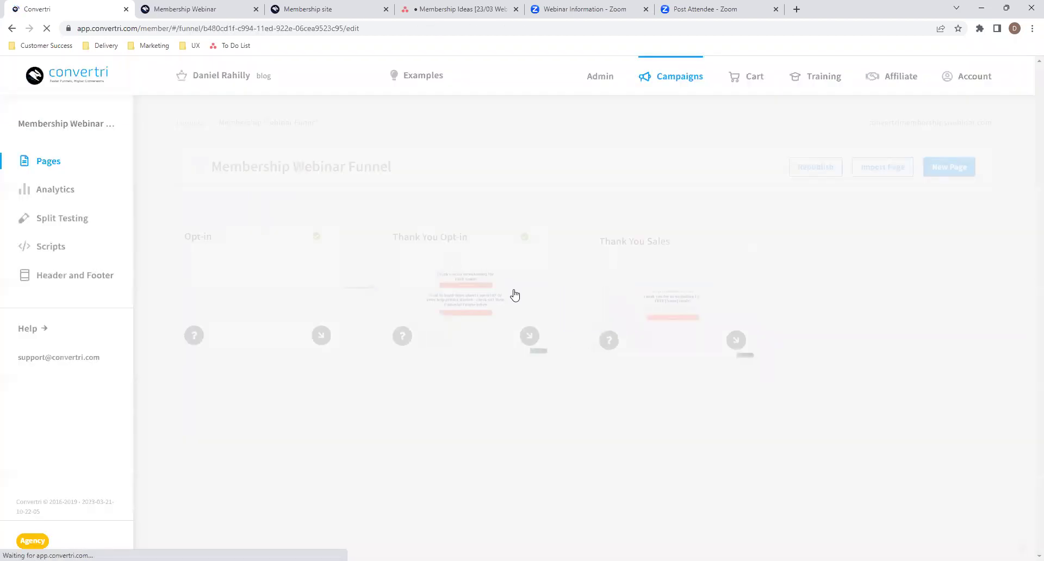
- Shift the Thank You Sales card right, leaving an empty slot after Thank You Opt-in
left_click_drag(684, 246, 791, 241)
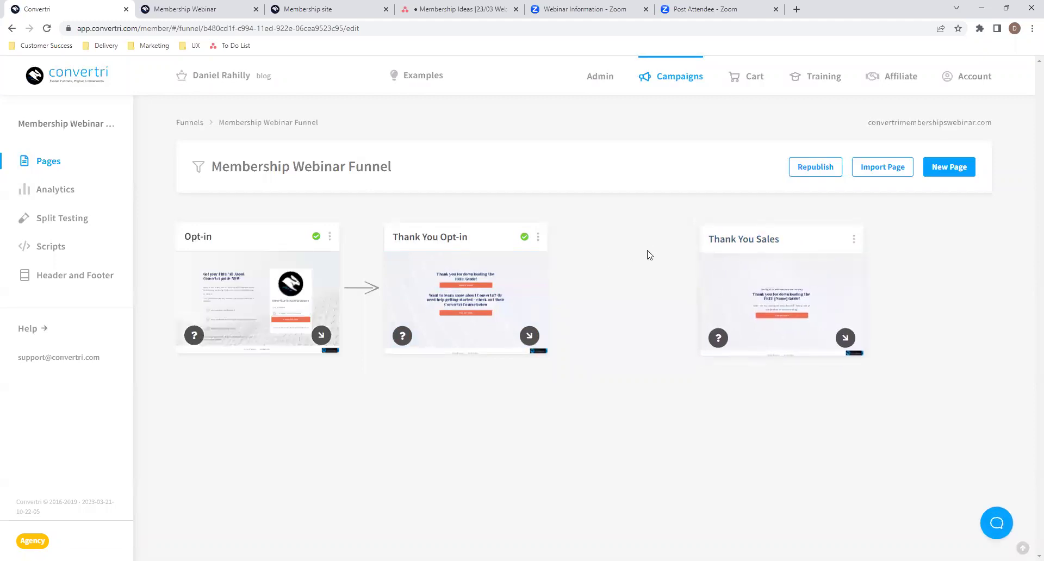
left_click_drag(803, 236, 809, 236)
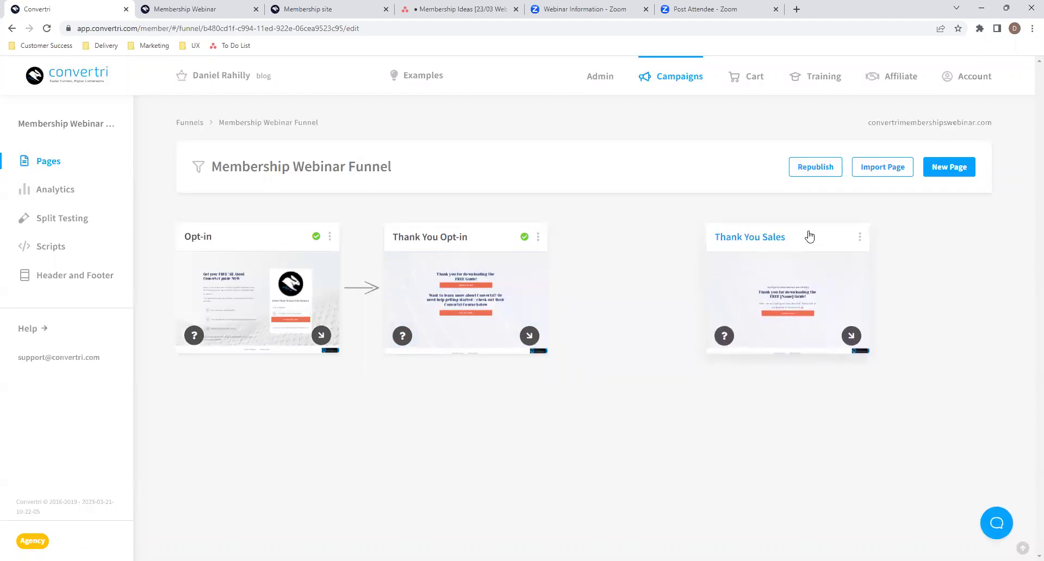
left_click(608, 427)
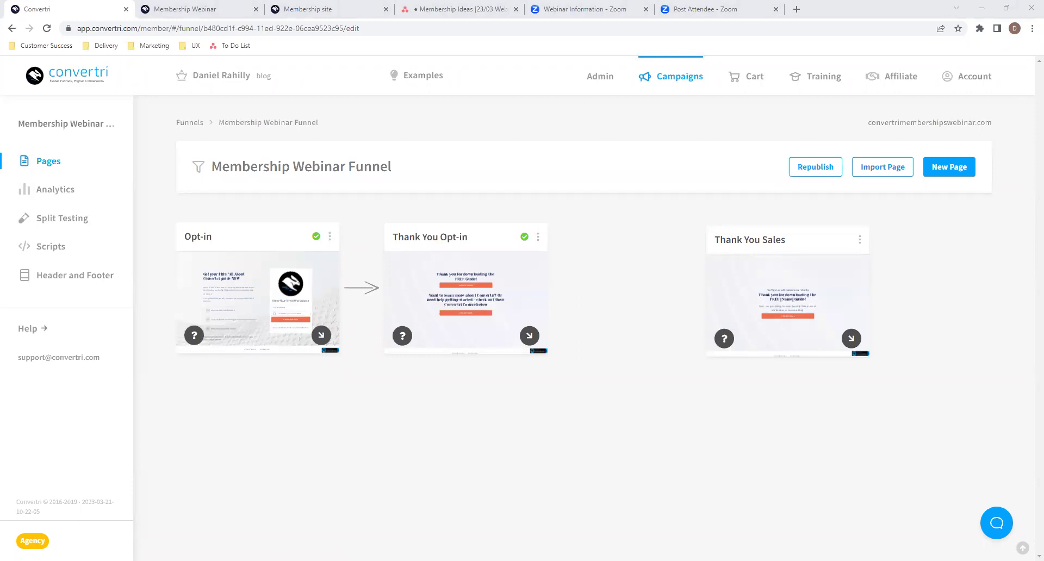
- Import the pasted share code as 'Sales Page' and place it between Thank You Opt-in and Thank You Sales
left_click(886, 169)
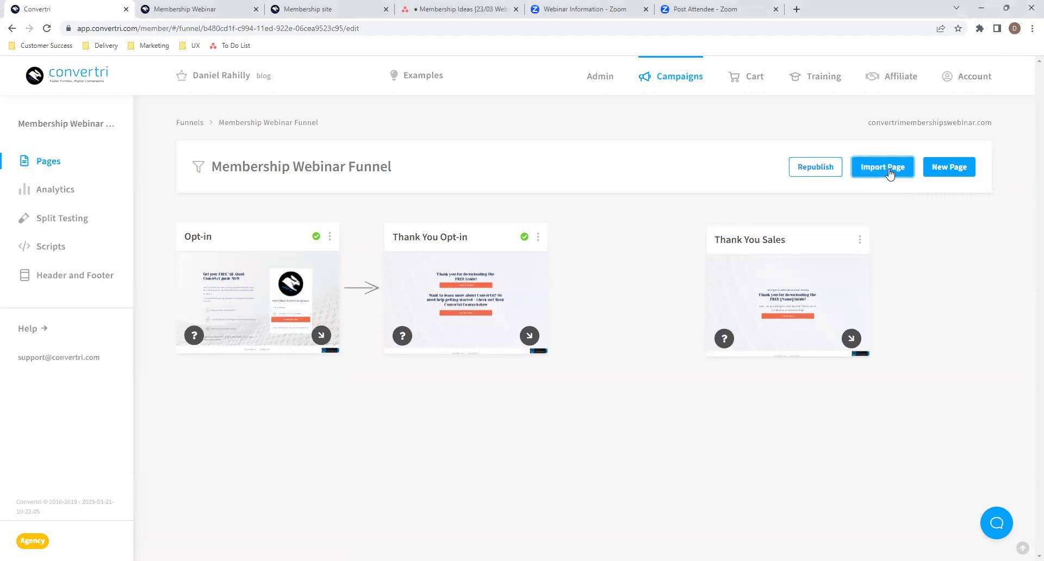
left_click(475, 186)
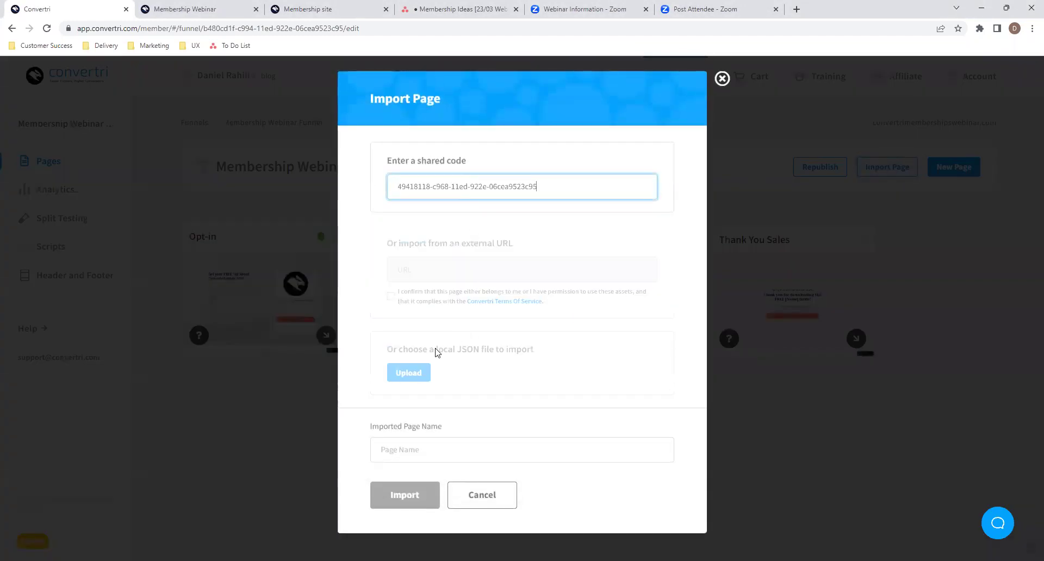
left_click(402, 449)
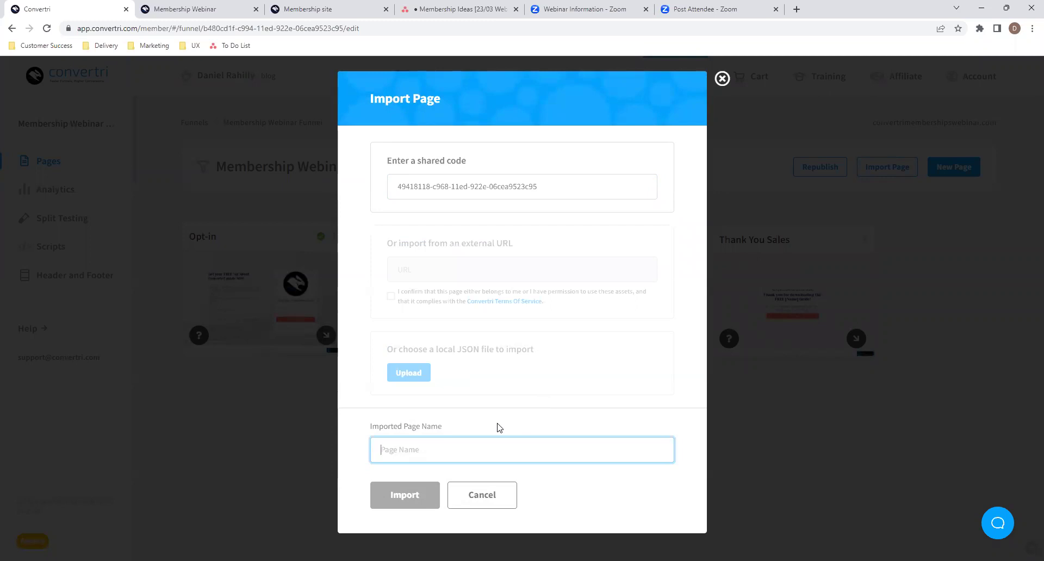
type("Sa")
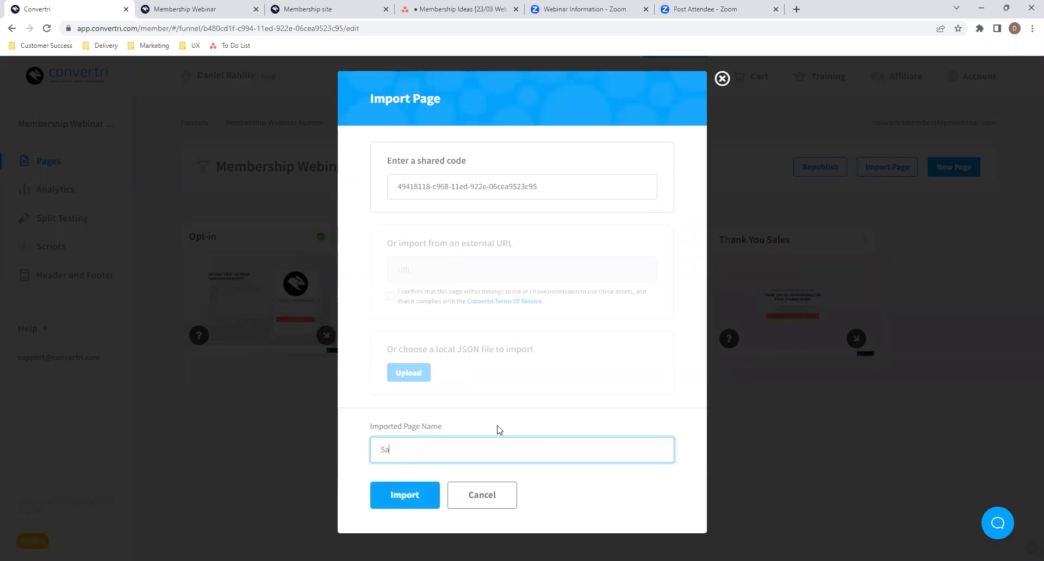
type("les Page")
left_click(426, 496)
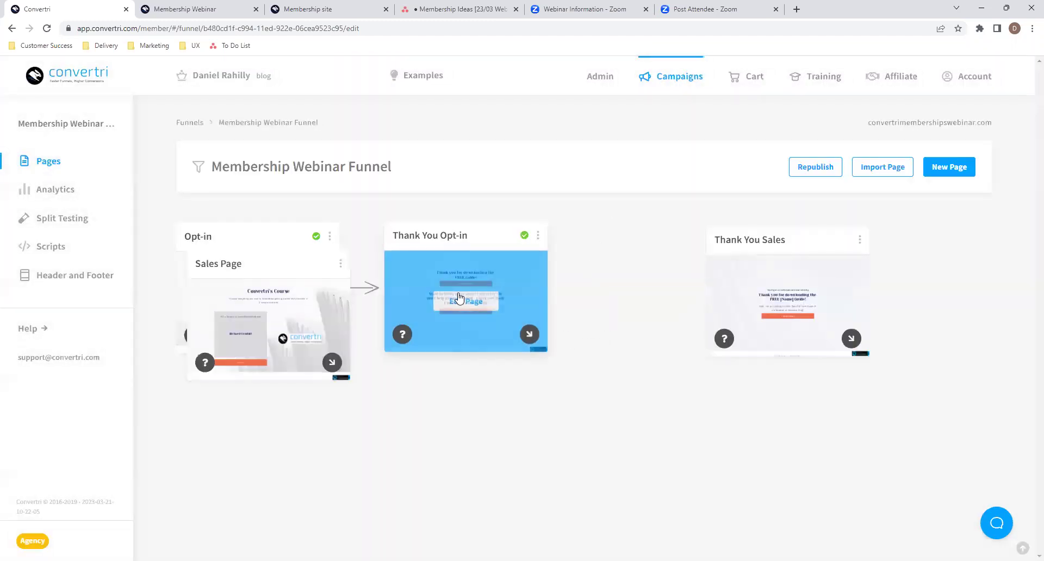
left_click_drag(263, 265, 484, 205)
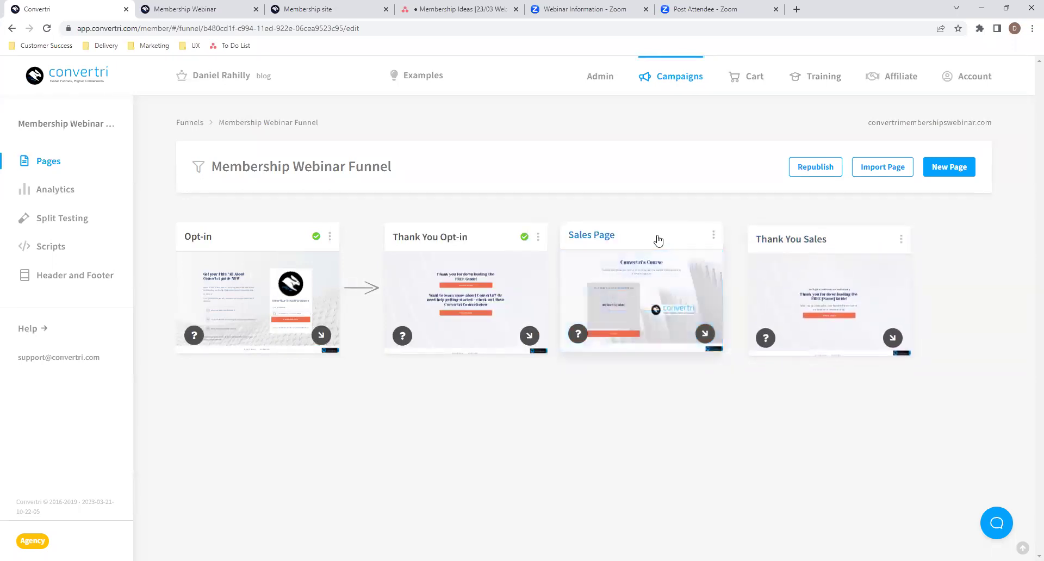
left_click_drag(659, 237, 671, 240)
- Open the imported Sales Page card in the page editor
left_click(663, 300)
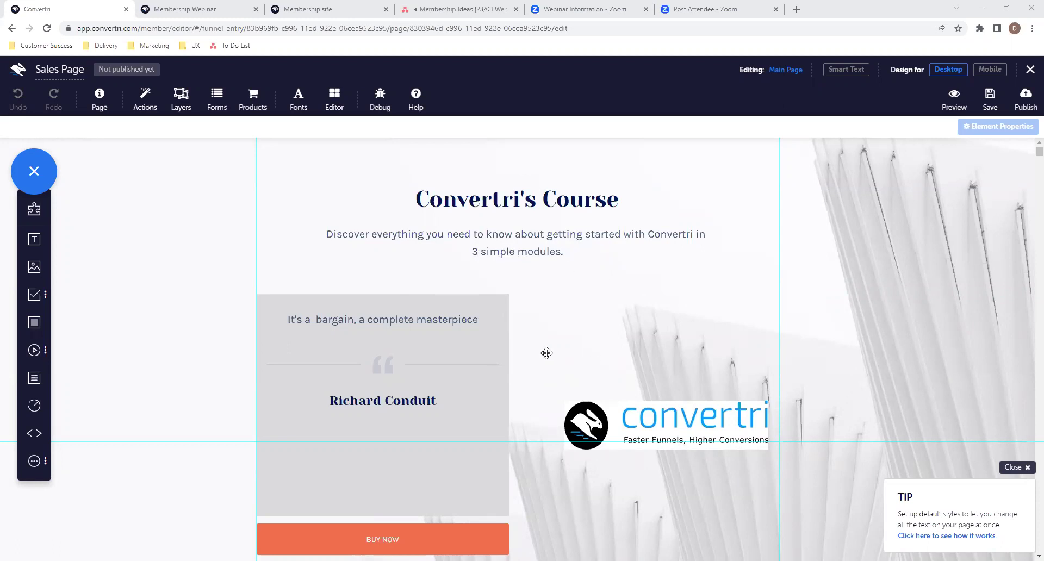
- Confirm the BUY NOW button's mode is Open Checkout, then return to its property list
scroll(545, 354, "down", 2)
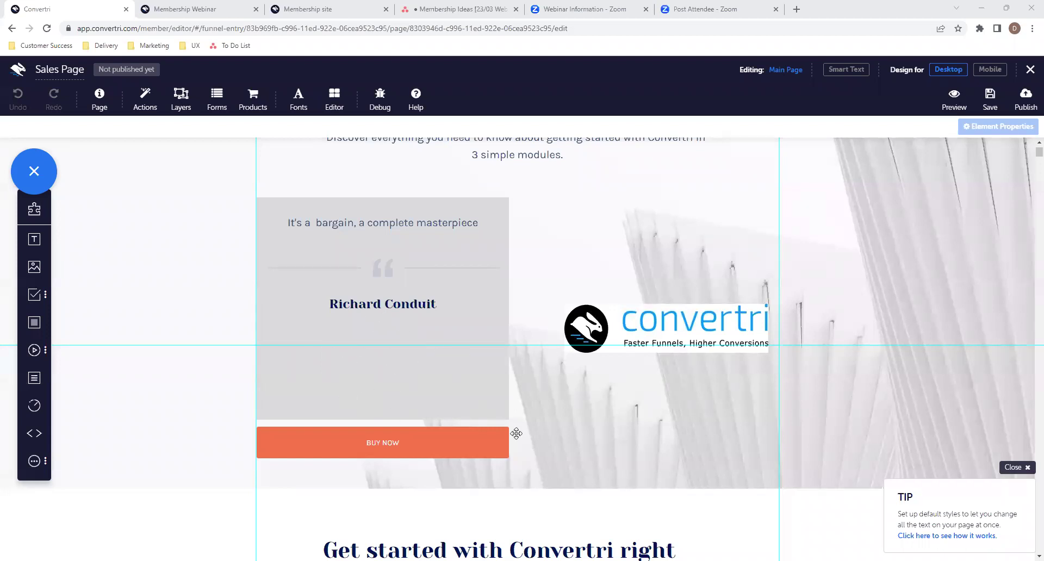
left_click(454, 441)
left_click(883, 191)
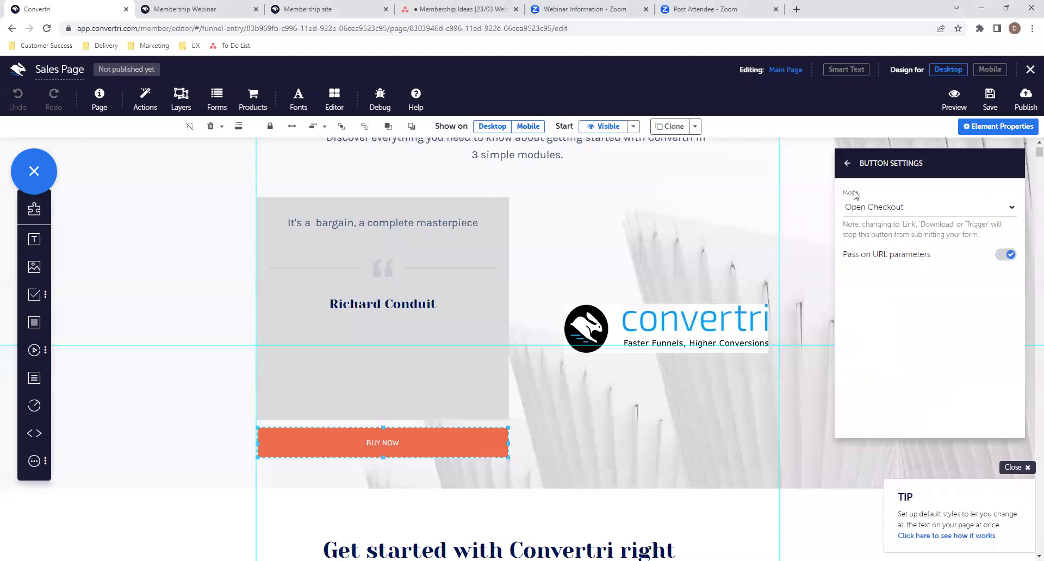
left_click(847, 164)
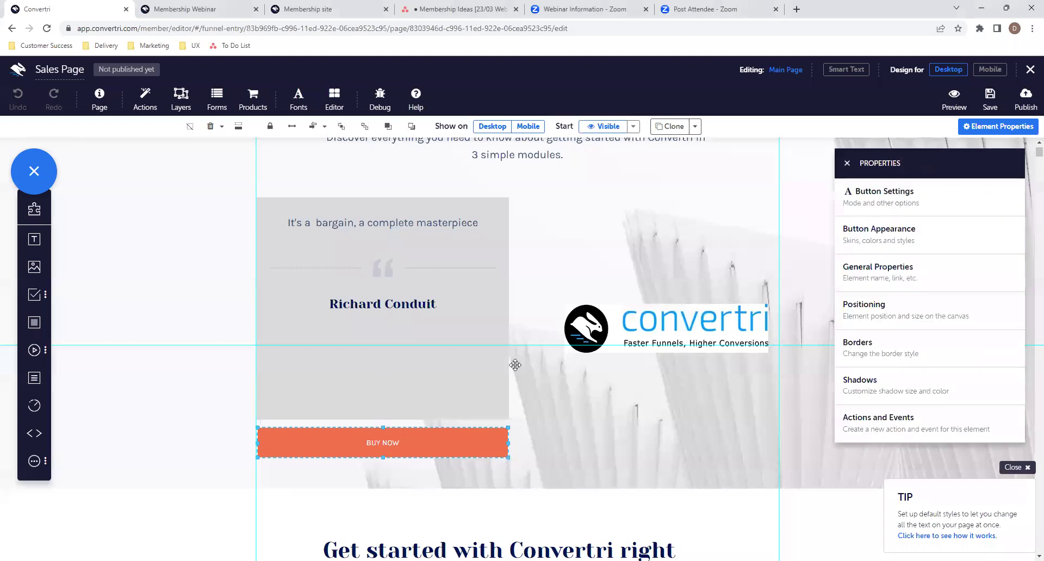
scroll(515, 365, "down", 8)
scroll(575, 257, "up", 2)
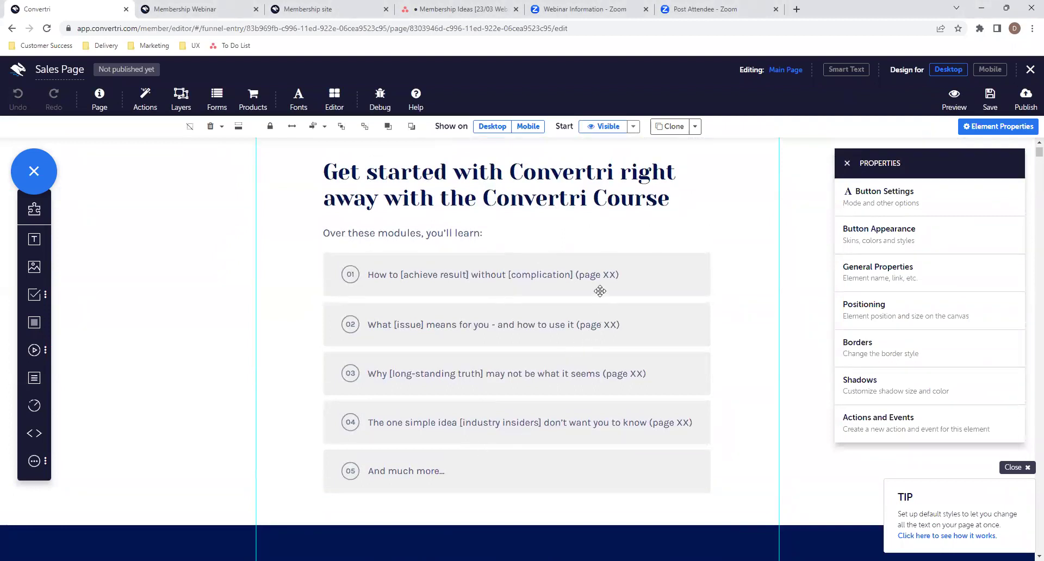
- Rewrite module lines 01 and 02 as 'get started with Convertri' and 'What a custom domain domain can do for your business'
double_click(625, 276)
left_click_drag(626, 274, 401, 279)
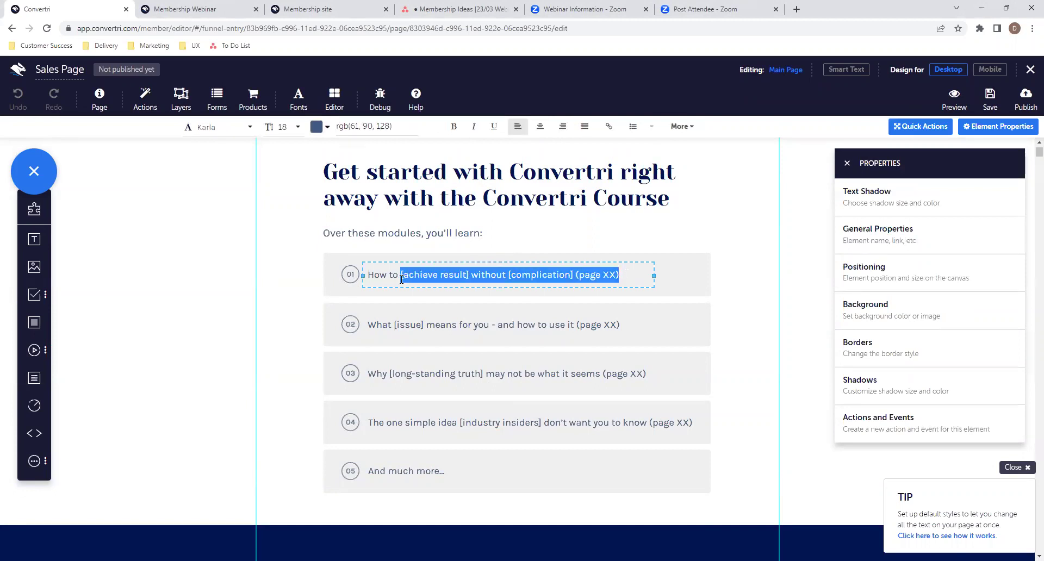
type("get started with Convertri")
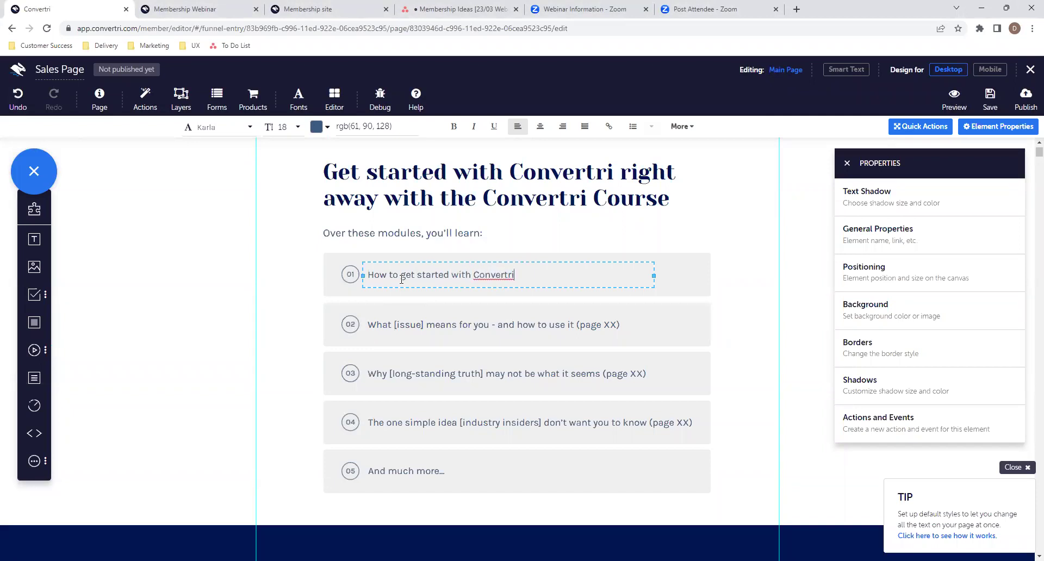
left_click(396, 321)
mouse_move(396, 324)
left_mouse_down()
mouse_move(425, 324)
mouse_move(395, 329)
left_mouse_up()
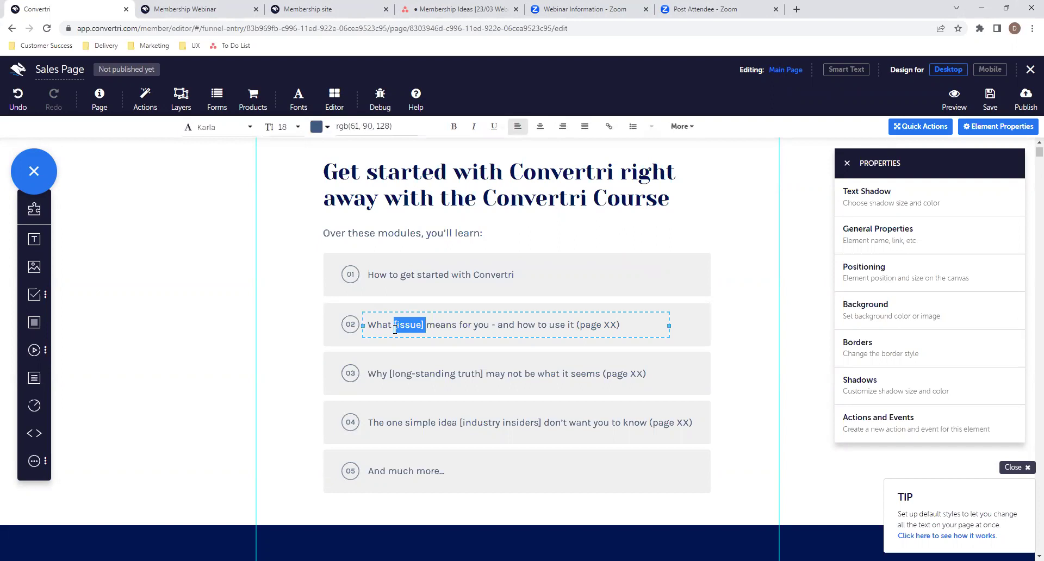
left_click(397, 328)
left_click_drag(392, 326, 643, 328)
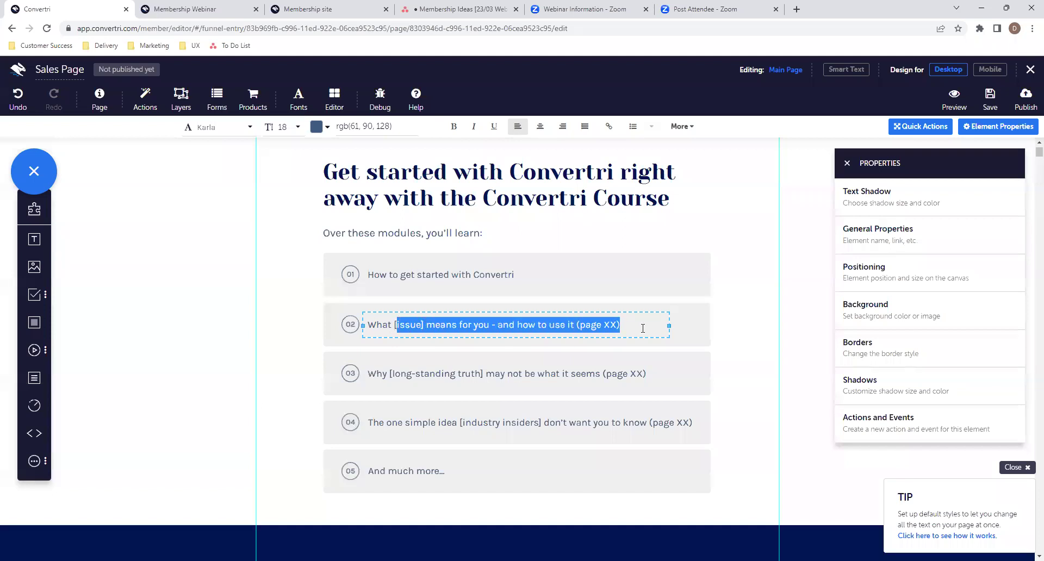
key("BackSpace")
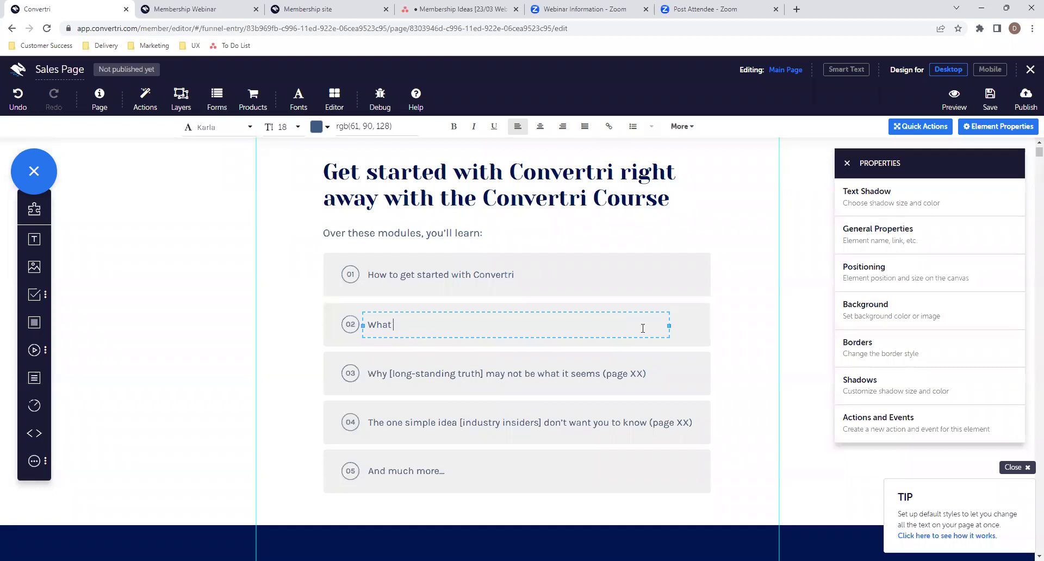
type("a custom domain domain can do for you")
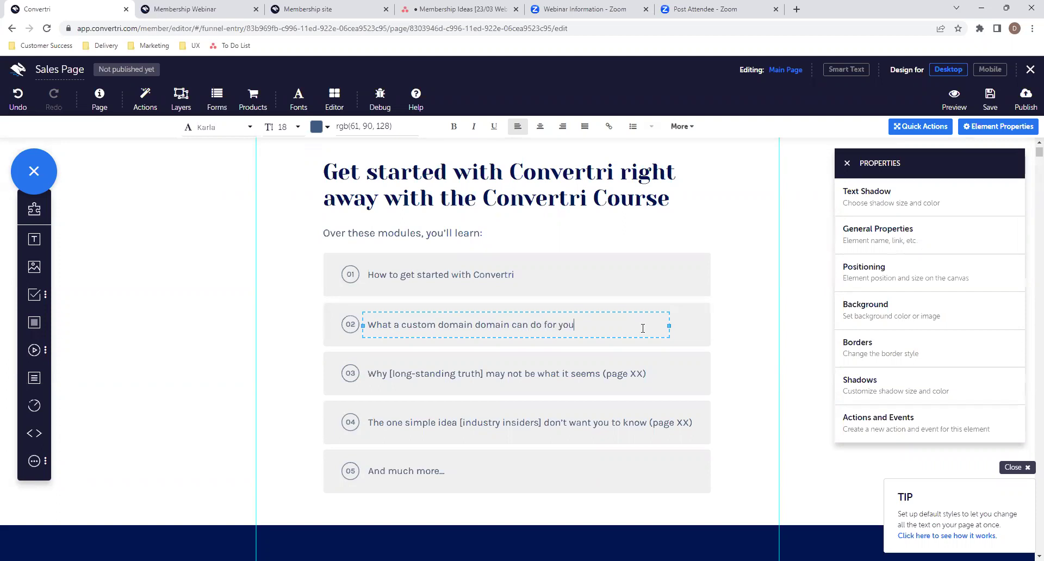
type("r business")
- Rewrite module lines 03 and 04 as 'Howtto make your sites more professional' and 'Setting up videos on your pages'
left_click(651, 369)
double_click(651, 368)
type("Howt")
type("to make your")
type(" sites more professiona")
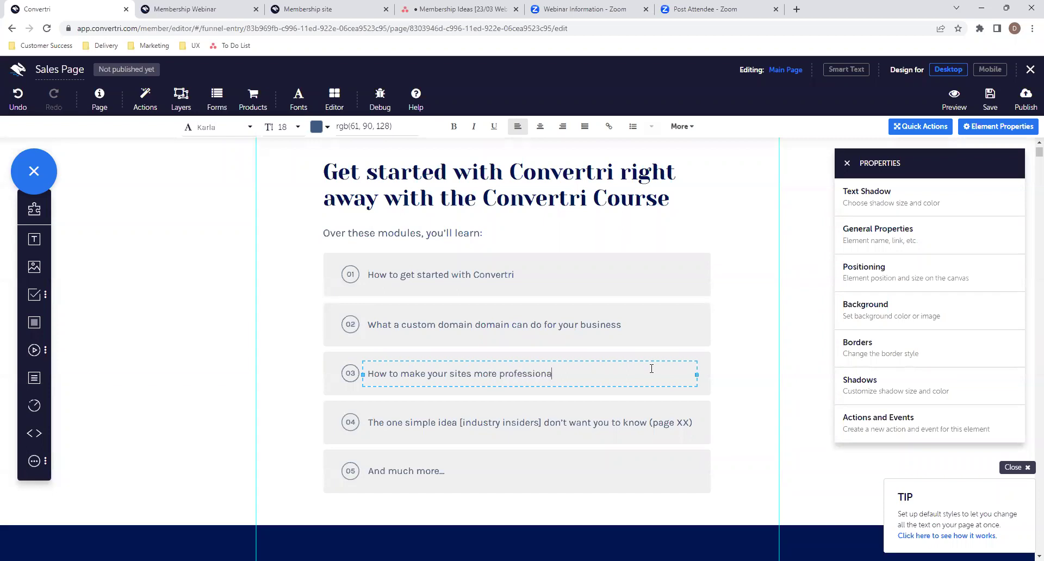
type("l")
left_click(668, 424)
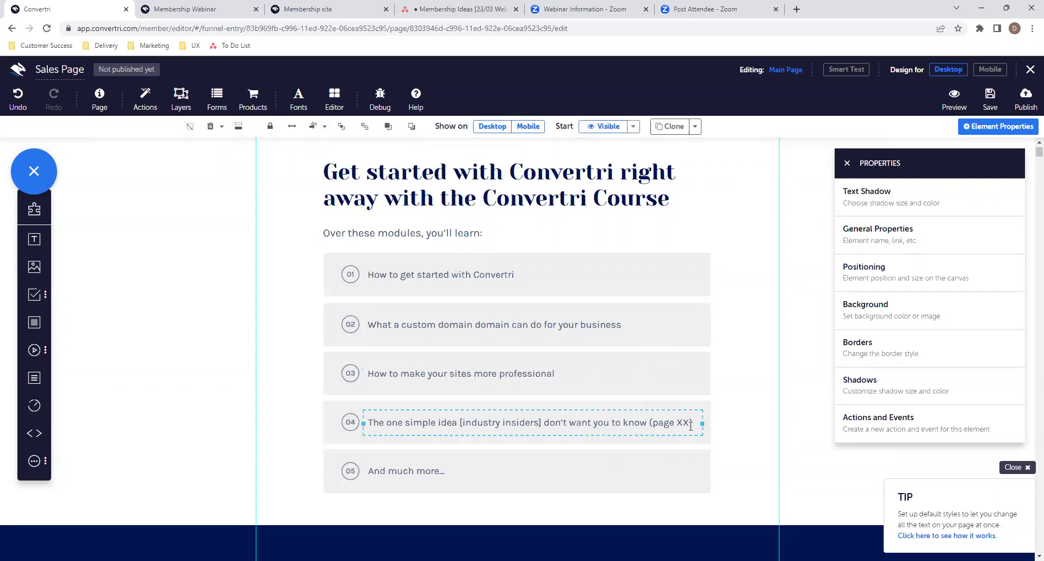
left_click_drag(412, 417, 370, 424)
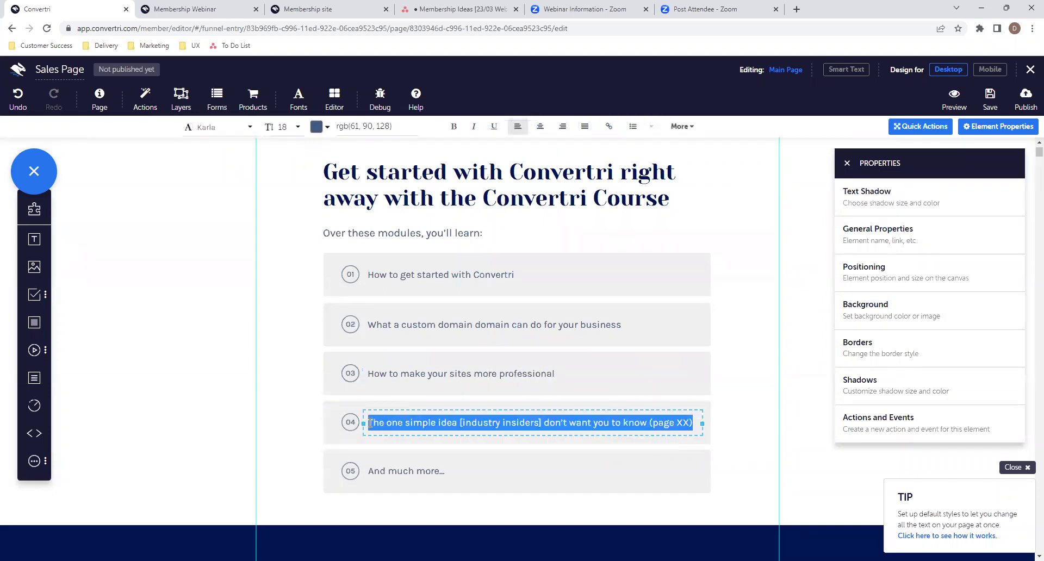
key("BackSpace")
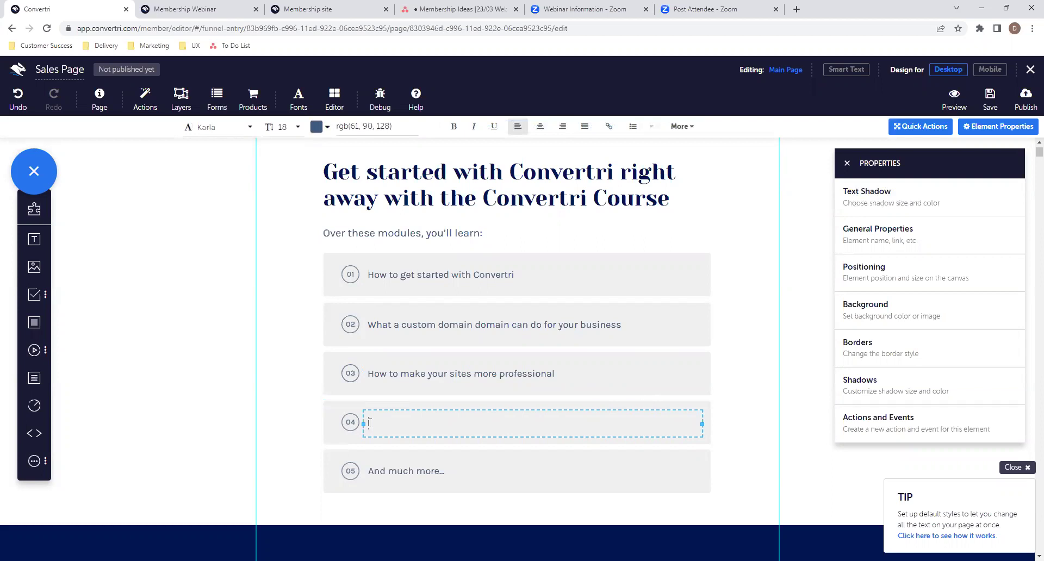
type("Setting up videos on your pages")
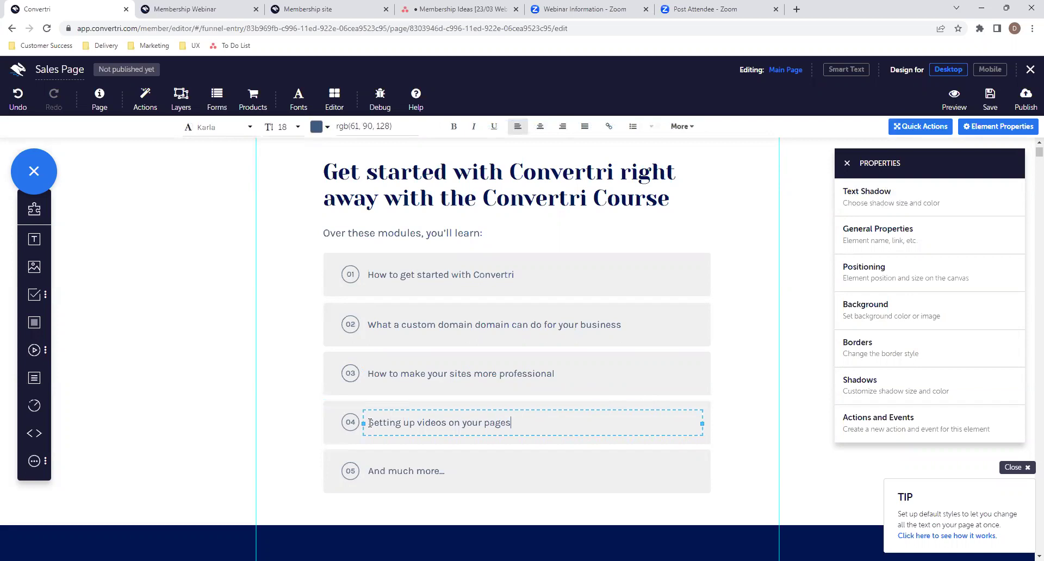
scroll(431, 420, "down", 1)
left_click(430, 418)
- Scroll the Sales Page past the Module 1 and Module 2 sections to the placeholder Chapter 3
scroll(430, 417, "down", 3)
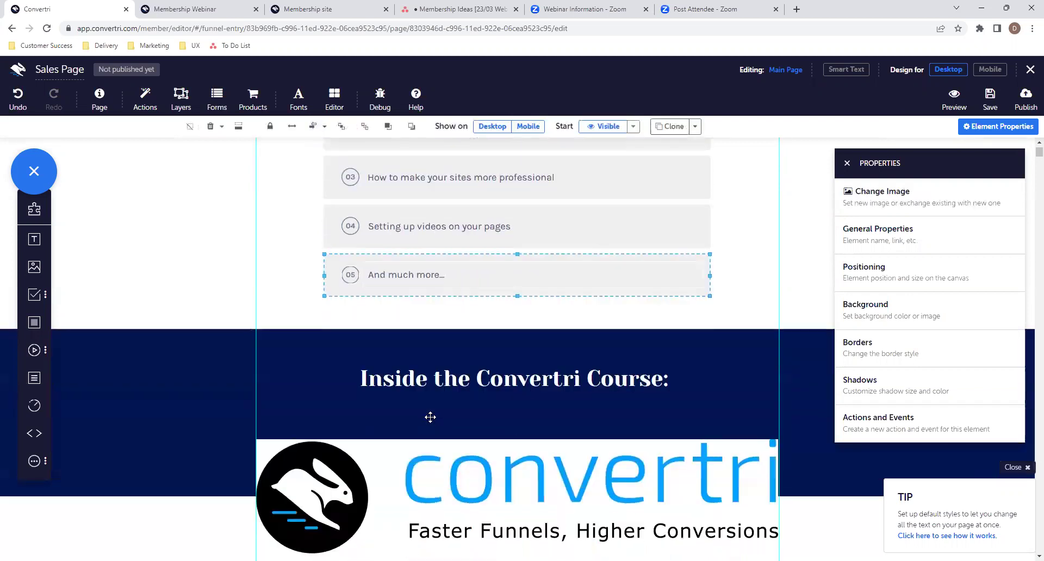
scroll(430, 417, "down", 4)
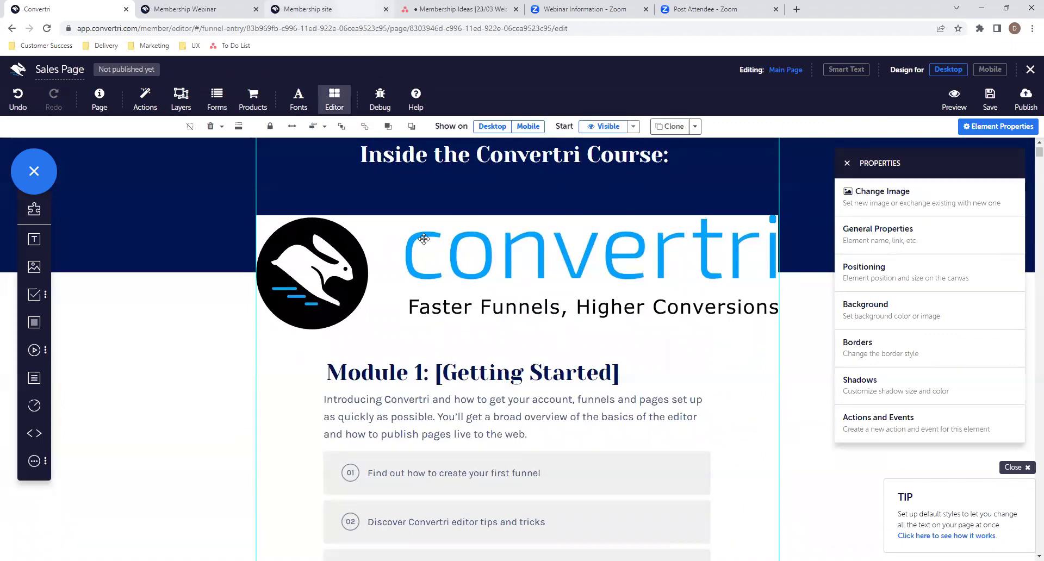
scroll(532, 336, "down", 3)
scroll(555, 373, "down", 3)
scroll(554, 373, "up", 4)
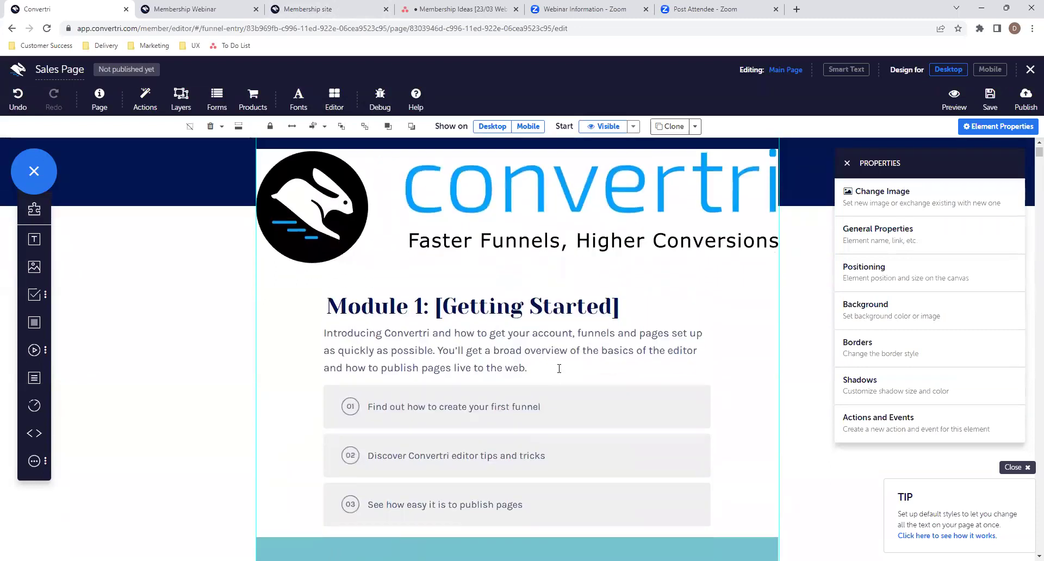
scroll(527, 419, "down", 2)
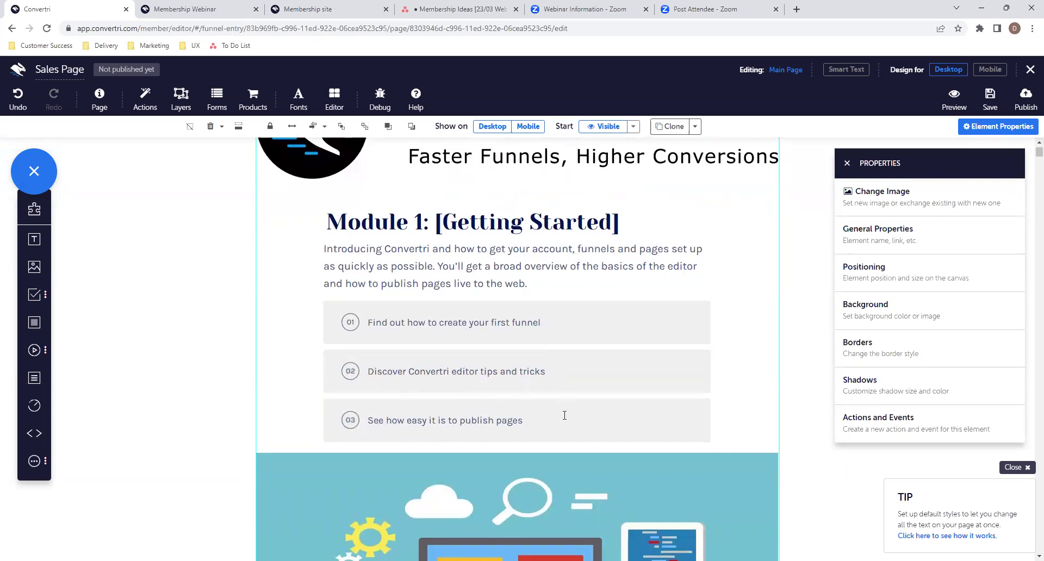
scroll(531, 424, "down", 1)
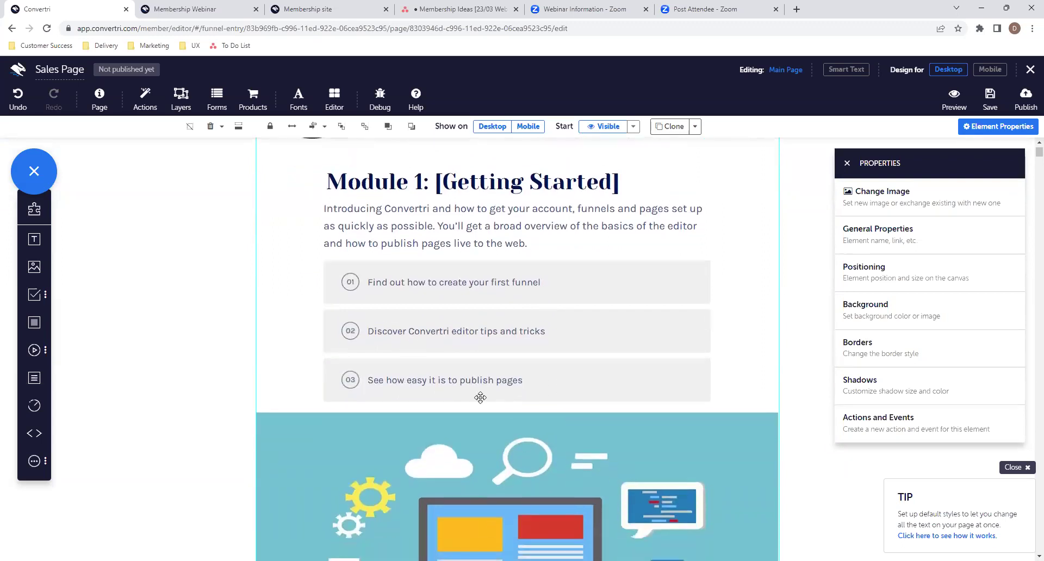
scroll(581, 392, "down", 10)
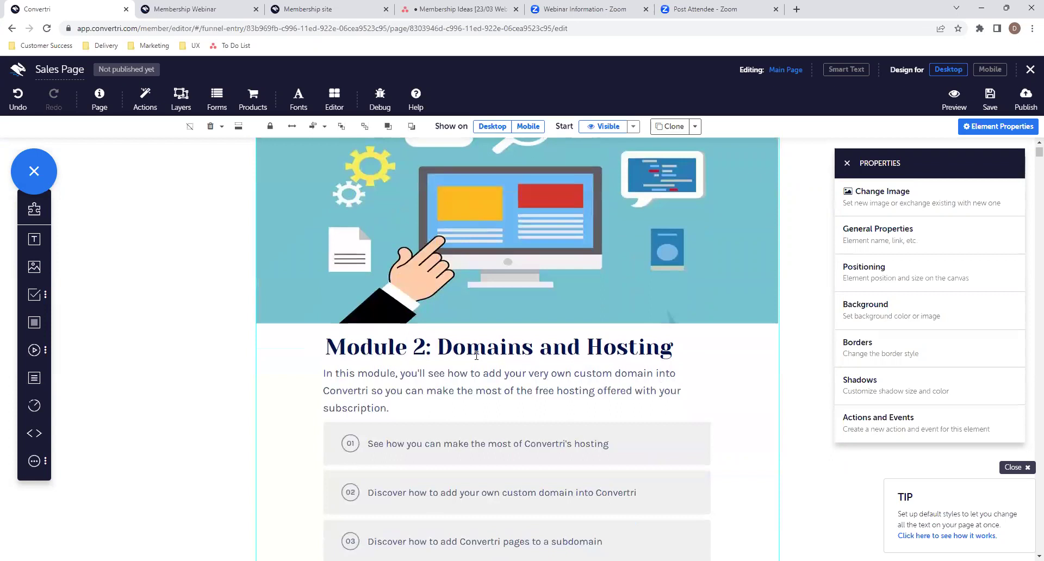
scroll(476, 356, "up", 2)
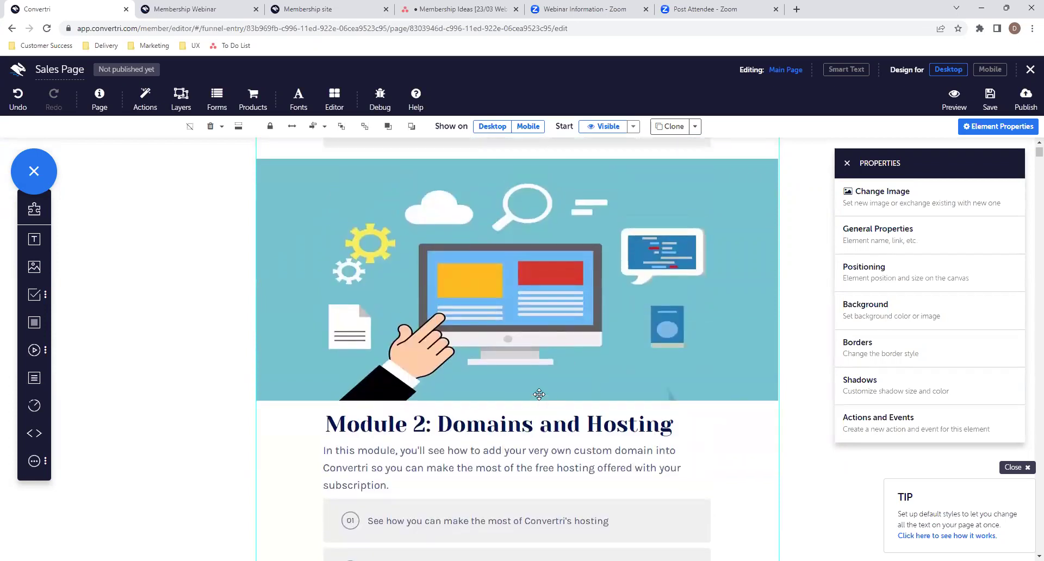
scroll(539, 393, "down", 5)
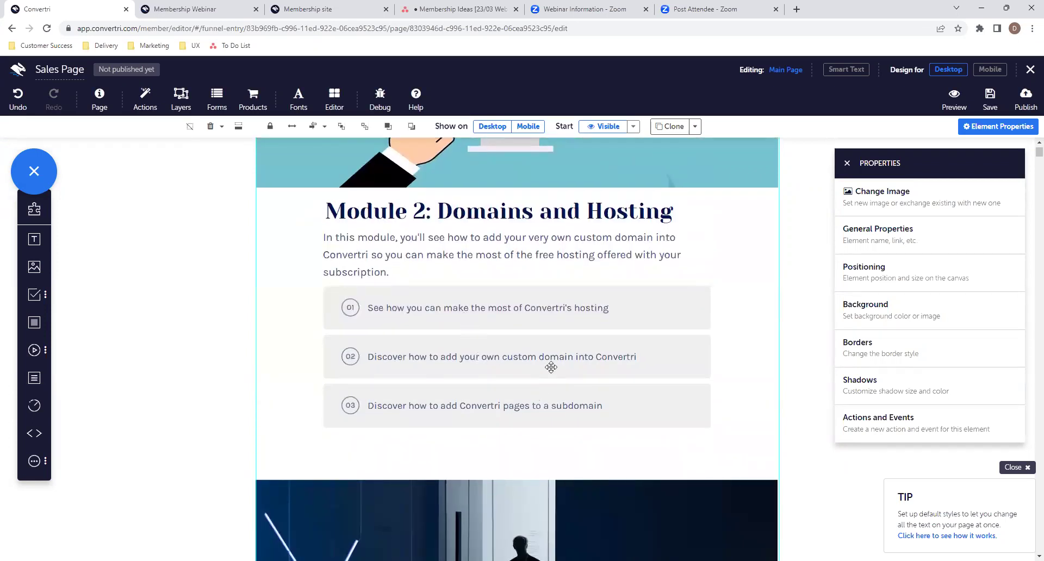
scroll(512, 425, "down", 4)
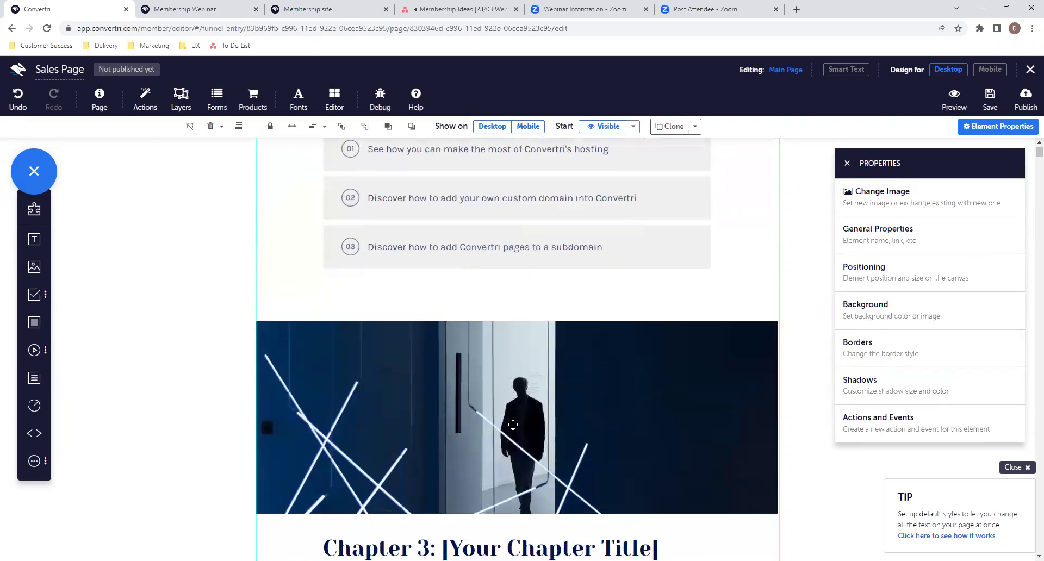
scroll(512, 425, "down", 8)
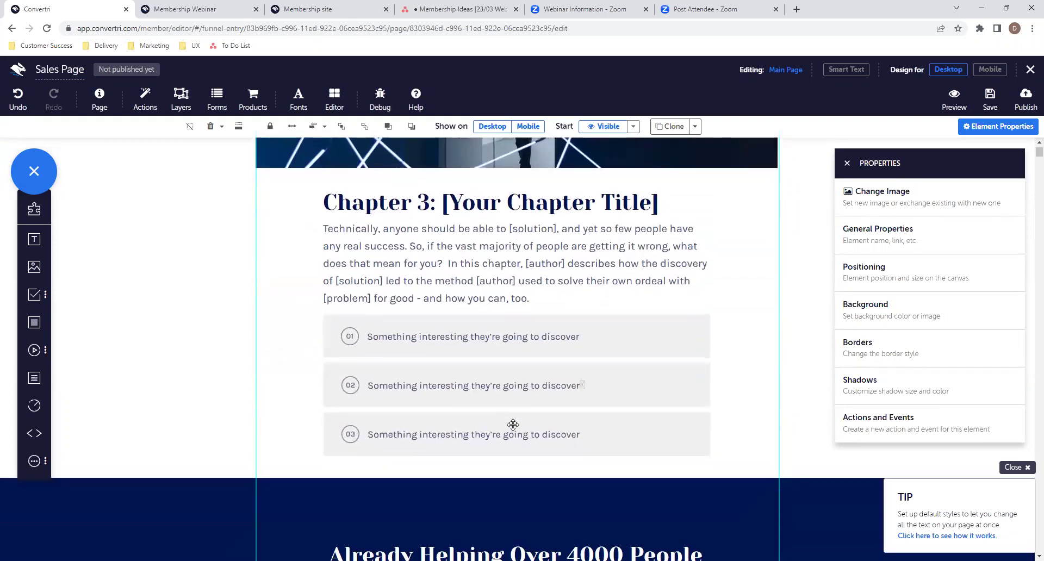
scroll(456, 218, "up", 1)
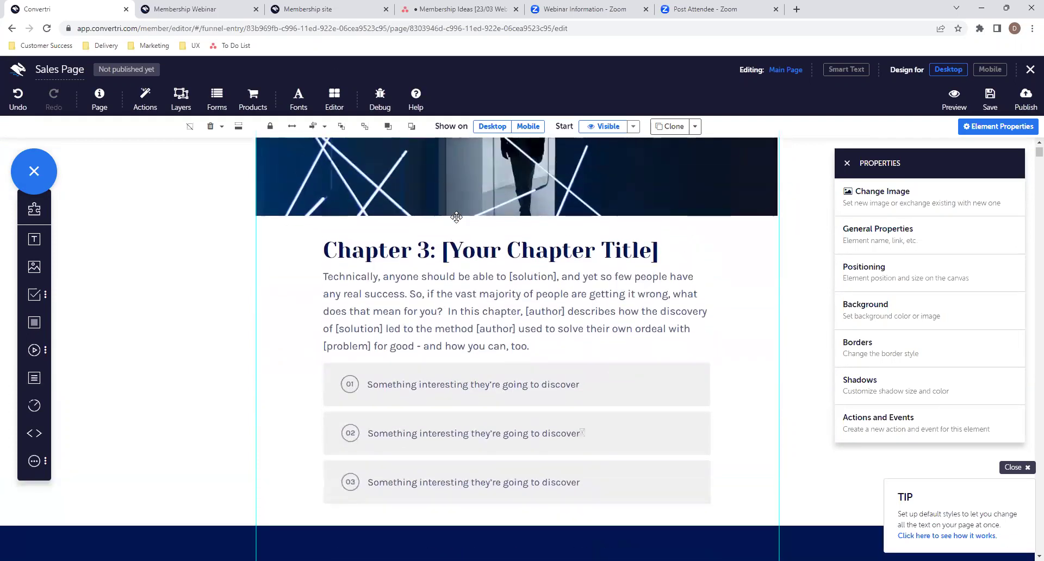
- Change the Chapter 3 placeholder heading text to read 'Module 3: Videos Overview'
left_click(660, 258)
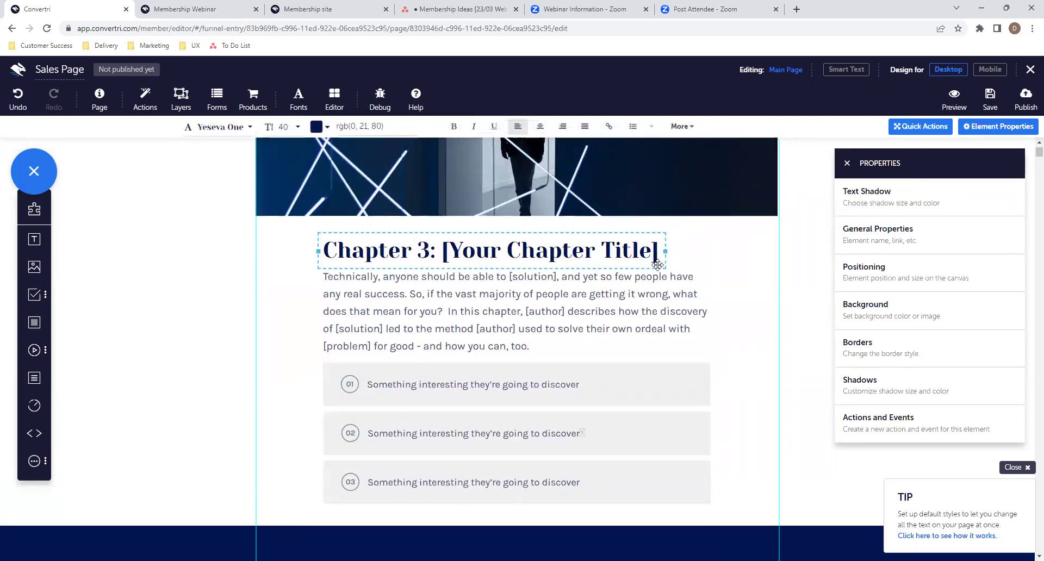
key("BackSpace")
key("BackSpace")
key("BackSpace")
key("BackSpace")
key("BackSpace")
key("BackSpace")
key("BackSpace")
key("BackSpace")
key("BackSpace")
key("BackSpace")
key("BackSpace")
key("BackSpace")
key("BackSpace")
key("BackSpace")
key("BackSpace")
key("BackSpace")
key("BackSpace")
key("BackSpace")
key("BackSpace")
key("BackSpace")
key("BackSpace")
key("BackSpace")
key("Left")
key("Left")
key("BackSpace")
key("BackSpace")
key("BackSpace")
key("BackSpace")
key("BackSpace")
key("BackSpace")
key("BackSpace")
type("Module")
key("Right")
key("Right")
type(": Vi")
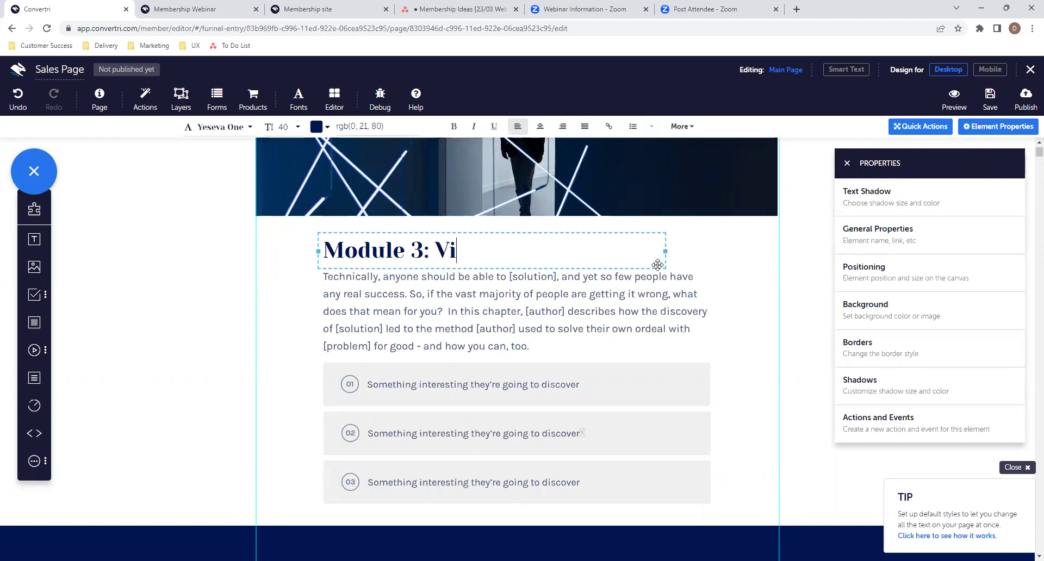
type("deos Overview")
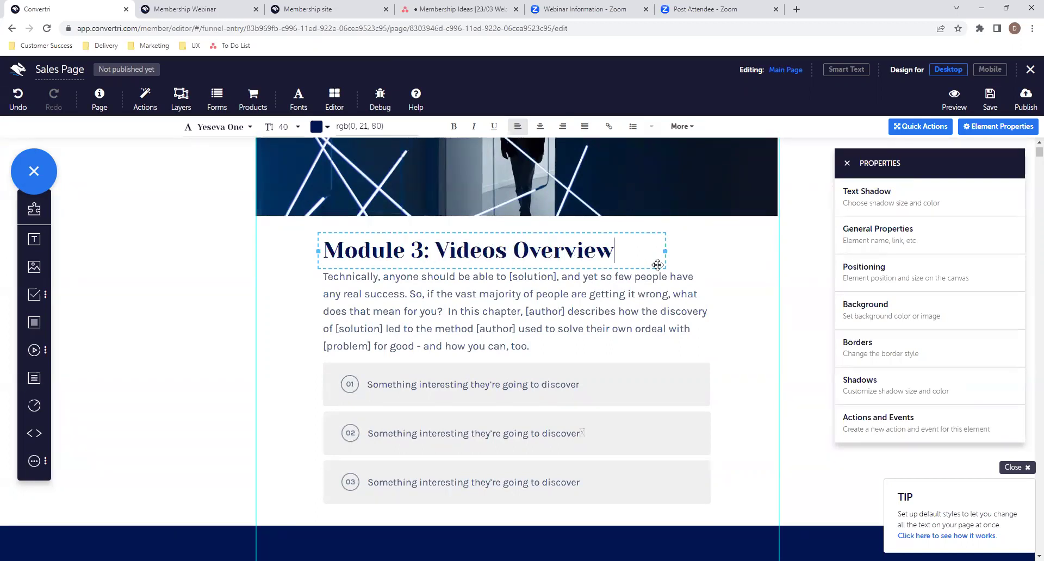
- Replace the Module 3 placeholder paragraph with 'See how easy it is to slot in your videos onto any Convertri page...'
left_click(576, 328)
left_click_drag(553, 345, 326, 286)
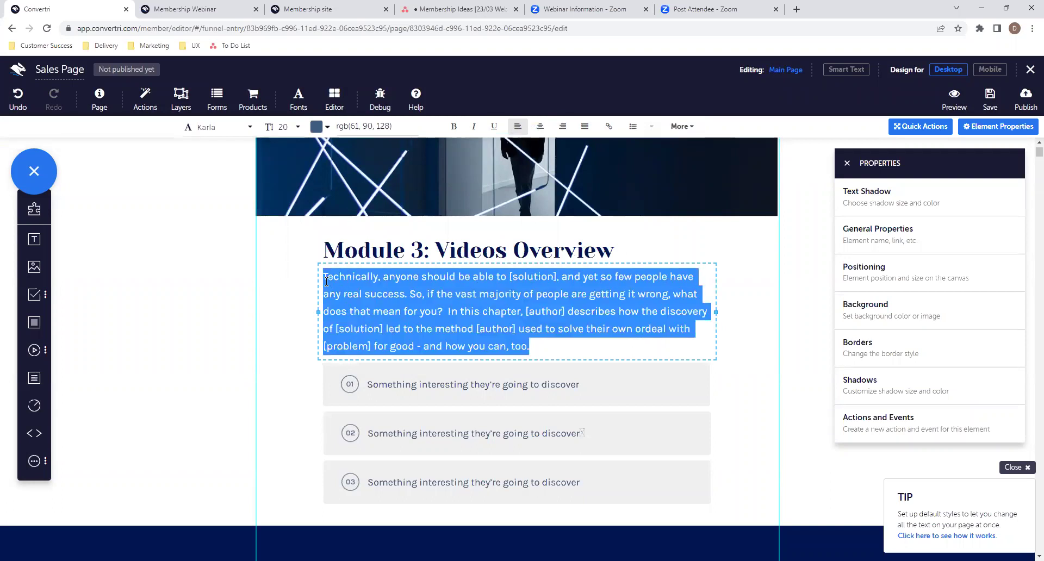
key("BackSpace")
type("See")
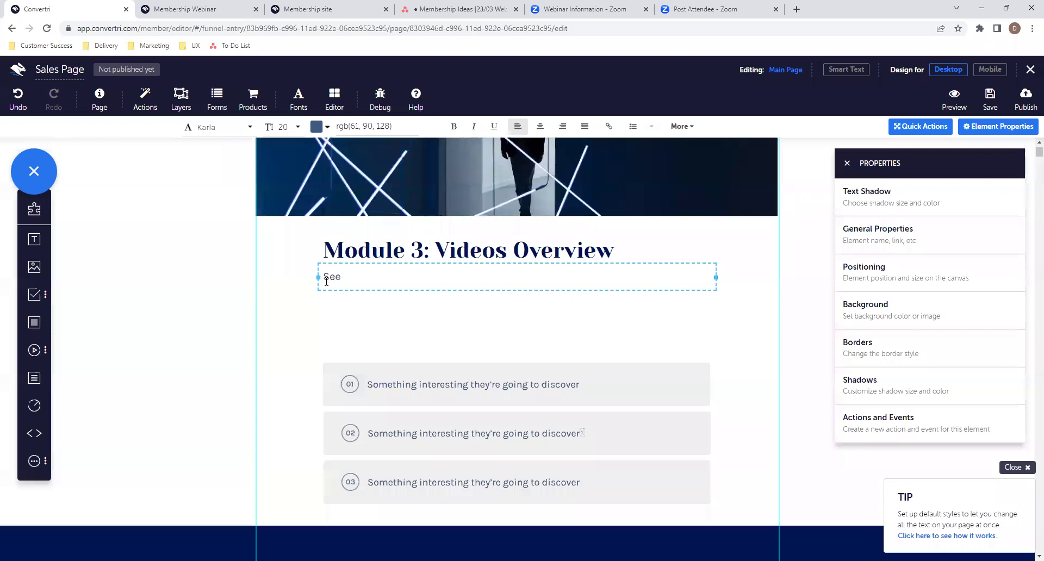
type("how easy it is to slot in your videos onto any Convertri page. Simply upload them in your account manager")
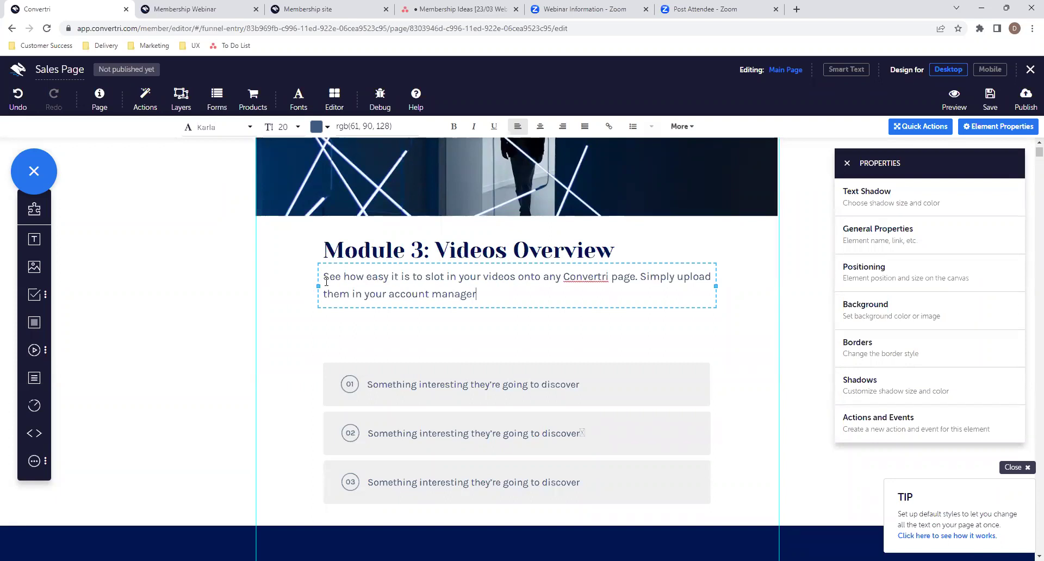
- Reword the paragraph to 'the manager area of Convertri' and finish it with selecting videos for any page
key("Left")
key("Left")
key("Left")
key("Left")
key("Left")
key("Left")
key("Left")
key("Left")
key("BackSpace")
key("BackSpace")
key("BackSpace")
key("BackSpace")
key("BackSpace")
key("BackSpace")
key("BackSpace")
key("BackSpace")
key("BackSpace")
key("BackSpace")
key("BackSpace")
key("BackSpace")
type("the")
key("End")
type("area ")
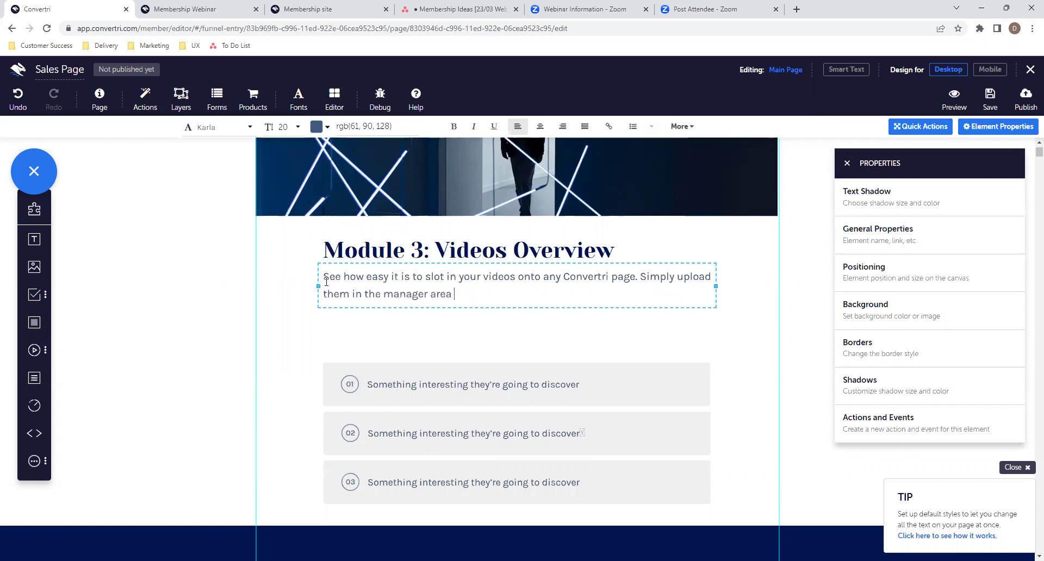
type("of Convertri and then sle")
key("BackSpace")
key("BackSpace")
key("BackSpace")
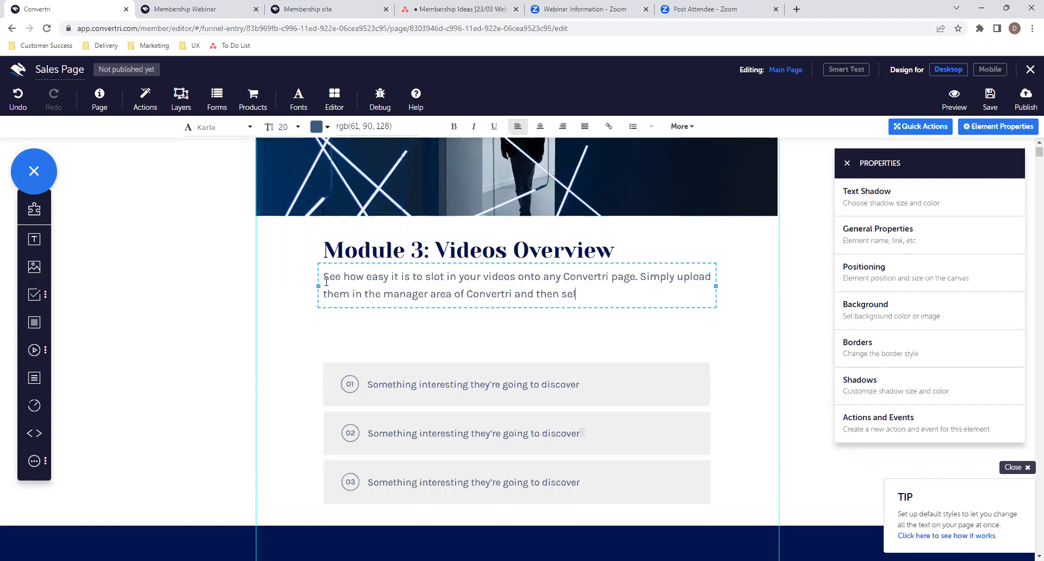
type("select which videos you")
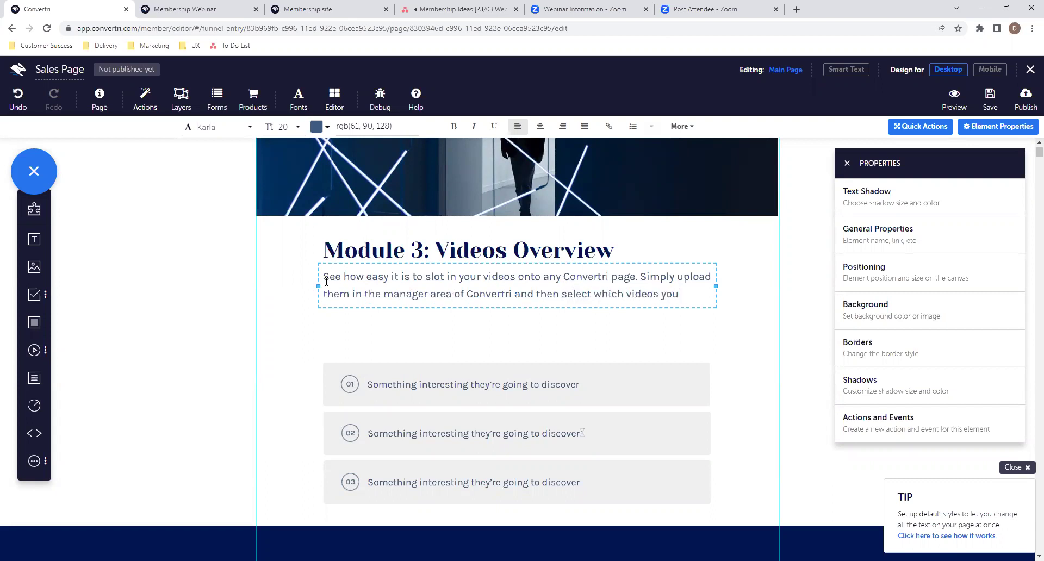
type("'d like on the page ")
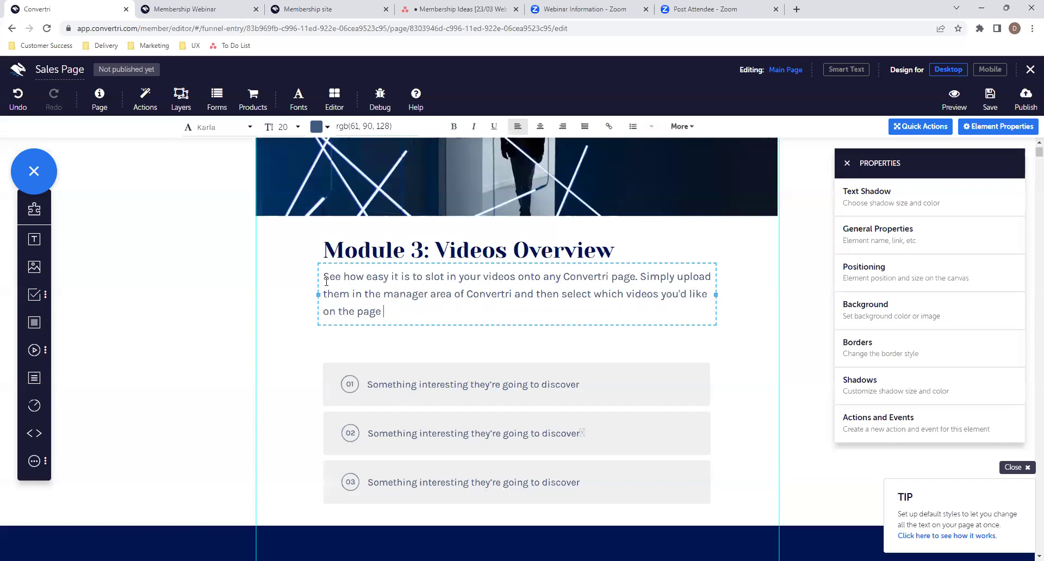
type("for any page you like.")
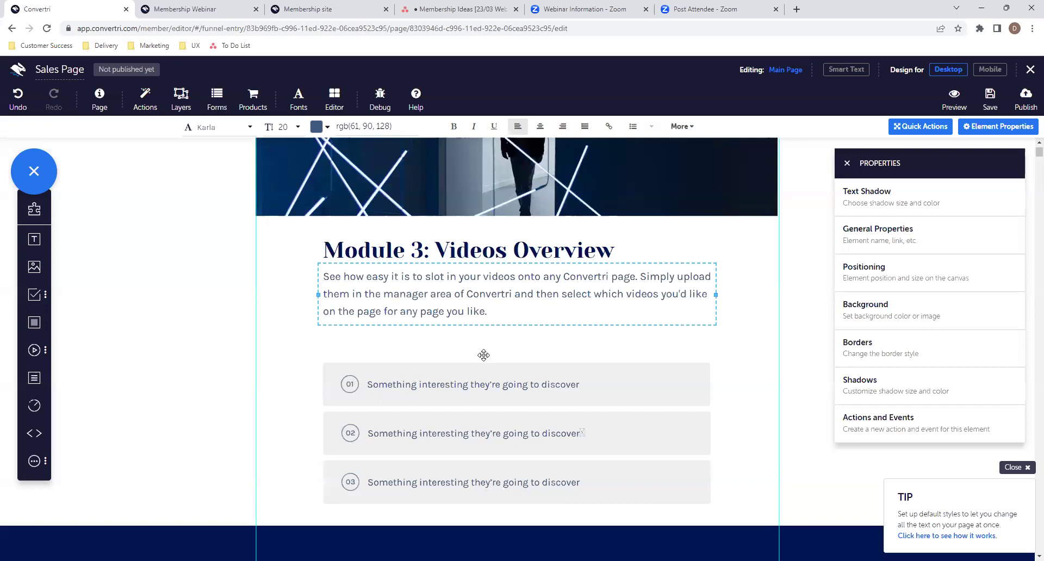
left_click(548, 365)
- Move the Module 3 list up and set items 01 and 02 to 'Discover how to add videos' and 'Learn why videos are great for your pages'
left_click_drag(547, 364, 364, 356)
left_click(589, 356)
key("BackSpace")
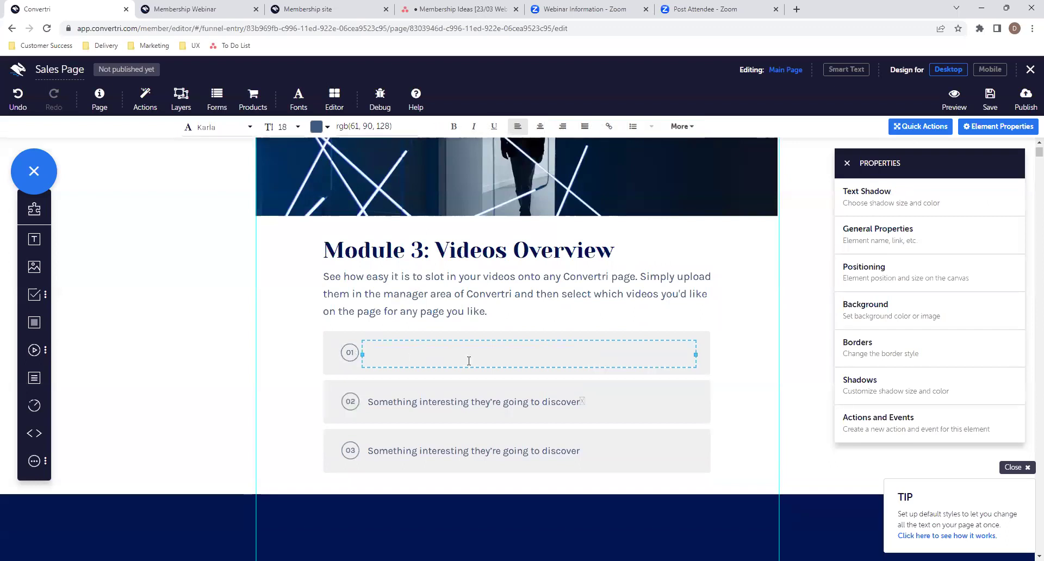
type("Discover")
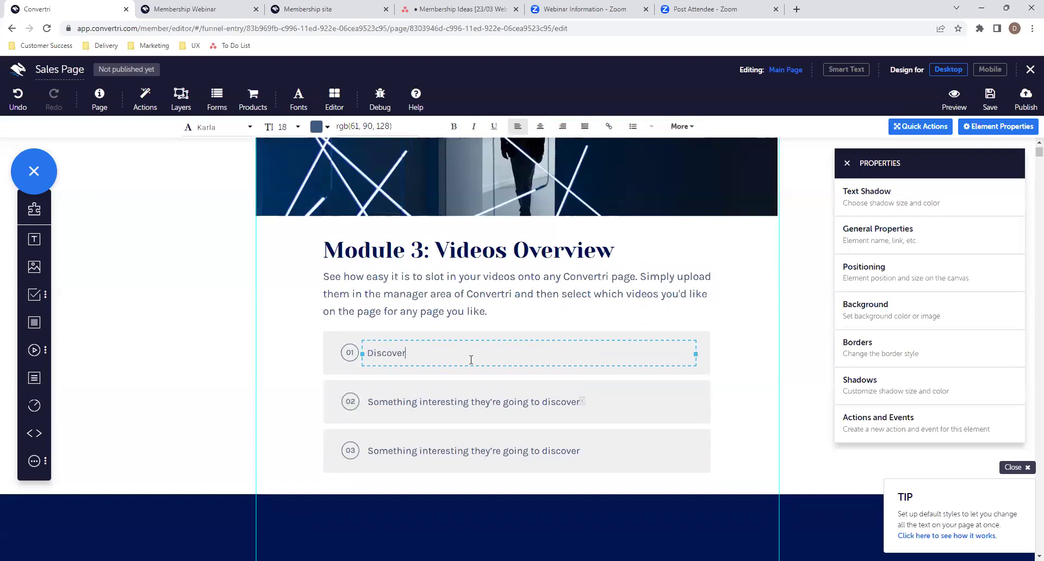
type(" how to add videos")
left_click(461, 395)
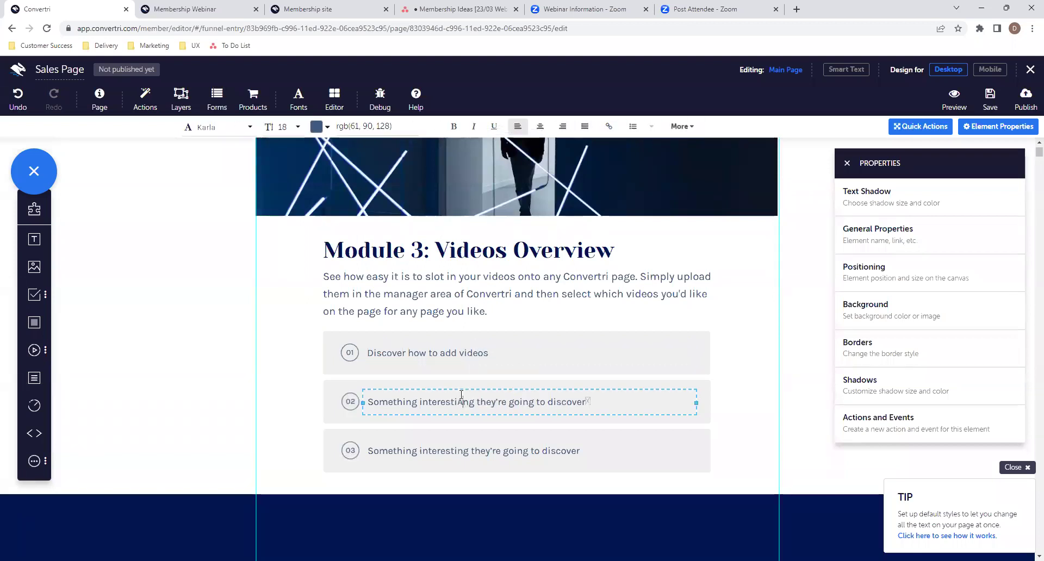
key("ctrl+a")
key("BackSpace")
type("Learn ")
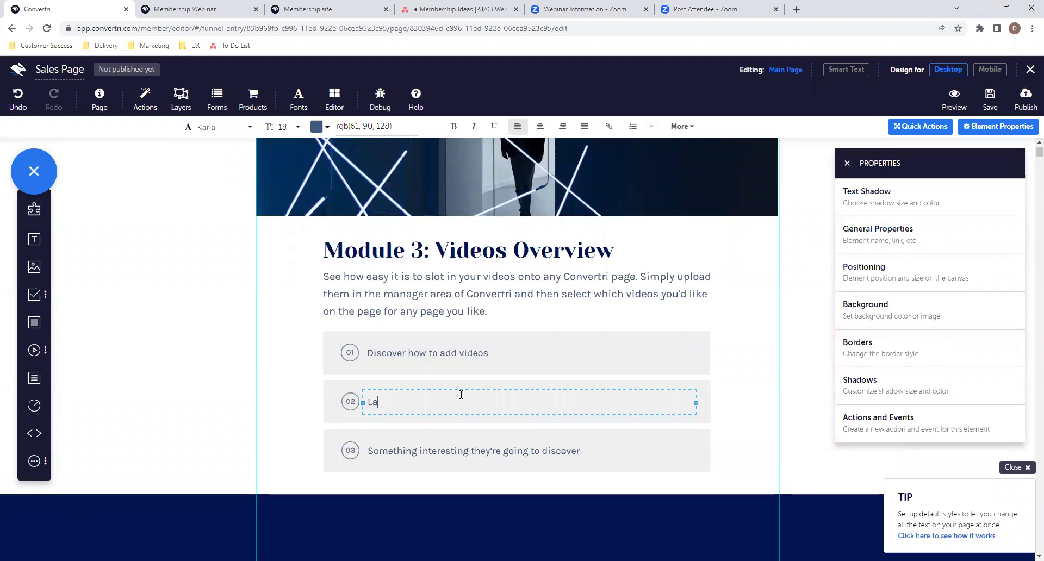
type("why videos are g")
type("reat for you")
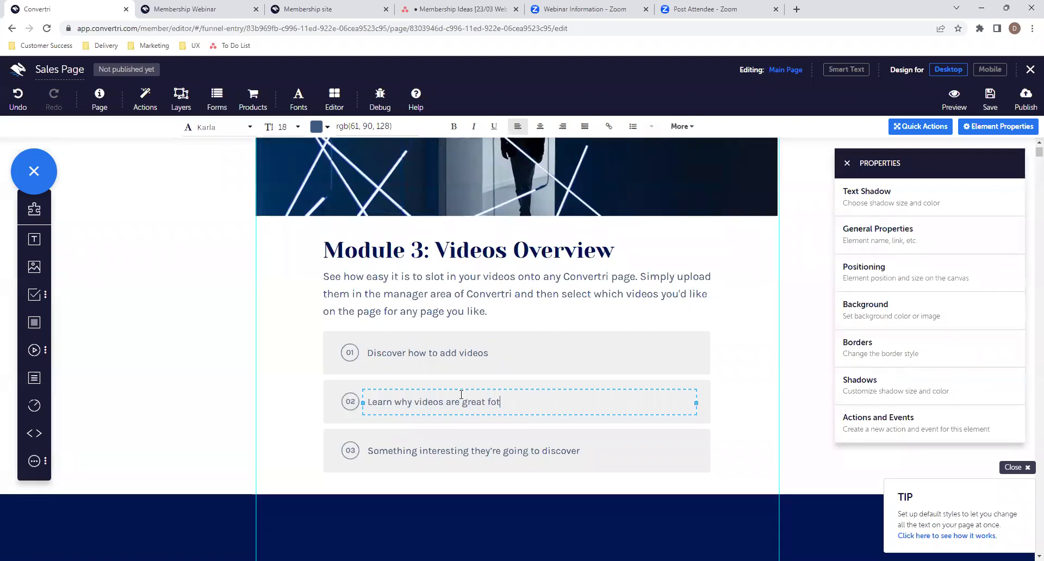
type("r pages")
- Set list item 03 to 'See eaxactly what each video setting in convertri means'
left_click(436, 453)
triple_click(436, 453)
key("BackSpace")
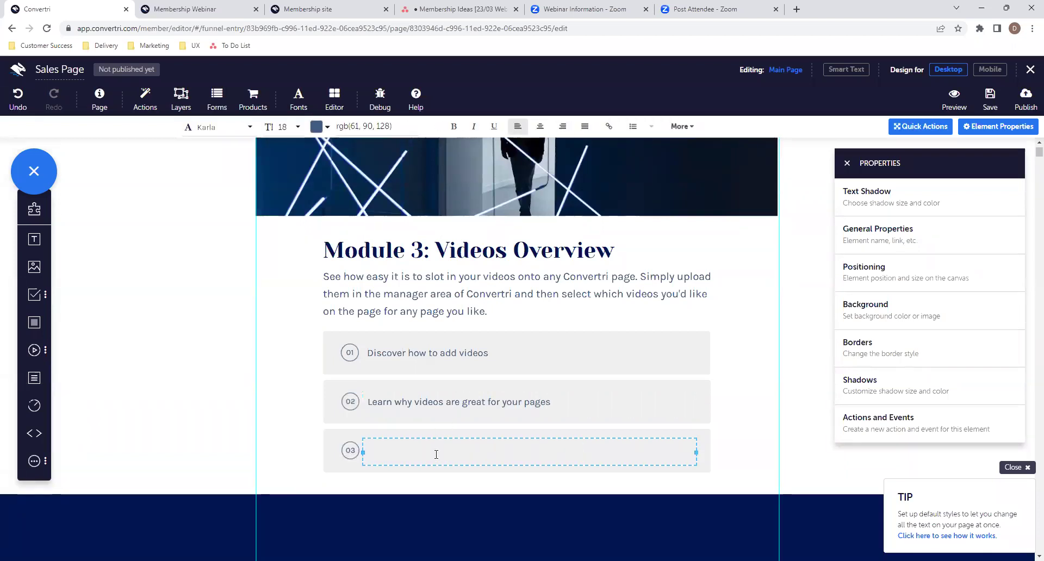
type("W")
key("BackSpace")
type("See eaxactly what each video setting in c")
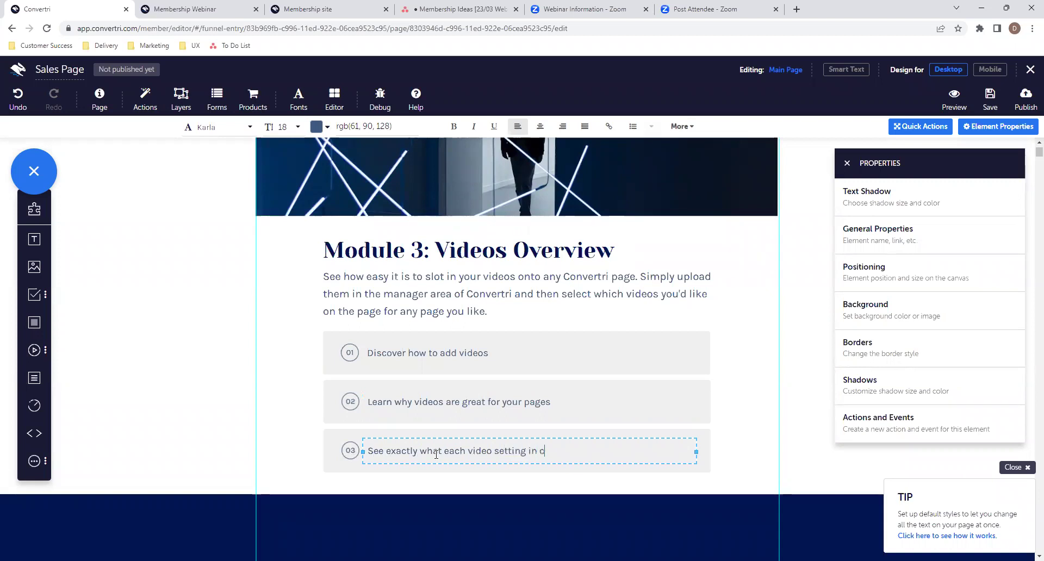
type("onvertri means")
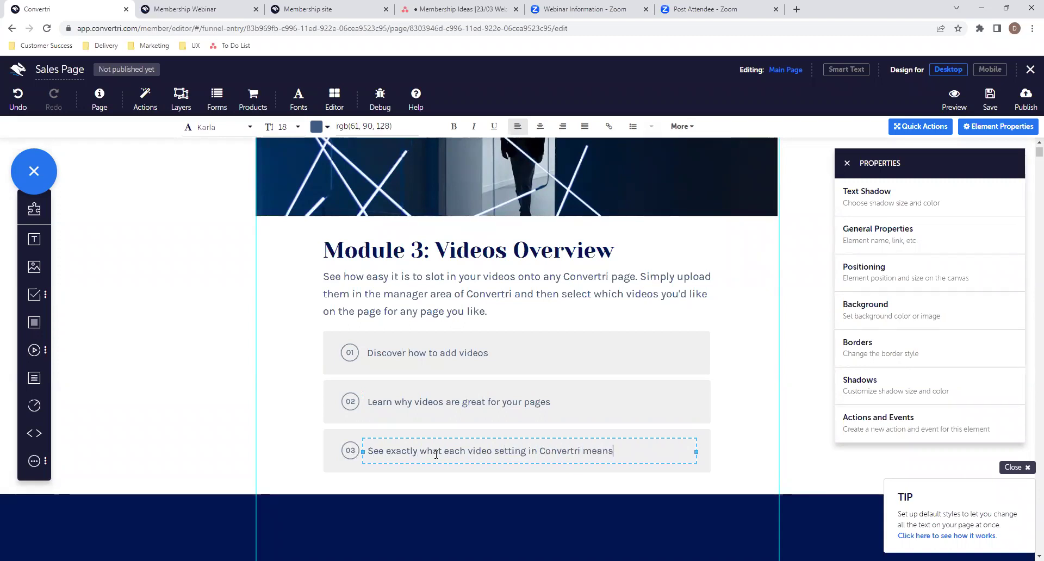
- Check the BUY NOW button's action in Button Settings, then return to its properties
scroll(436, 454, "down", 6)
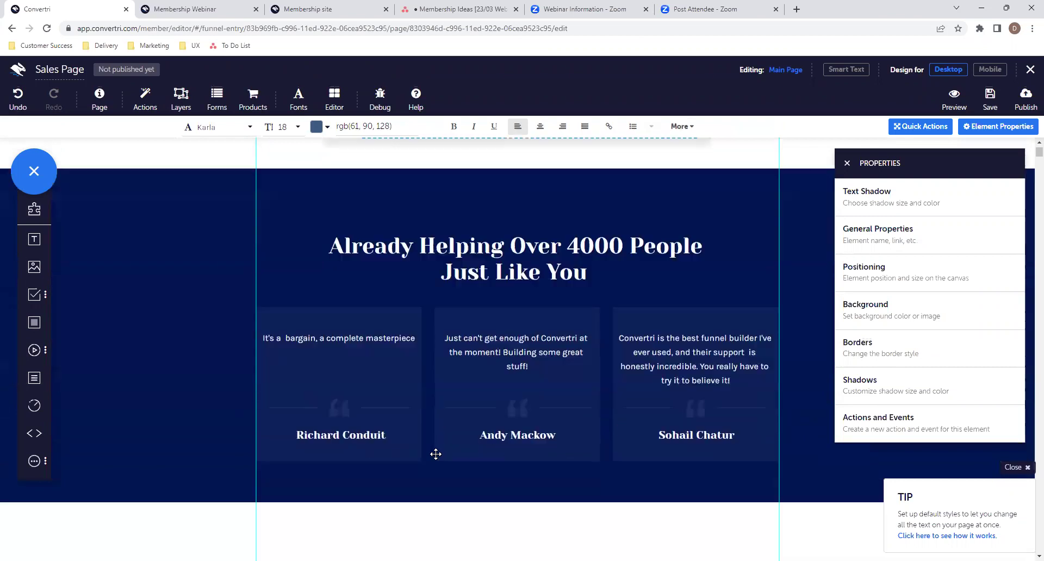
scroll(436, 454, "down", 2)
scroll(485, 408, "down", 3)
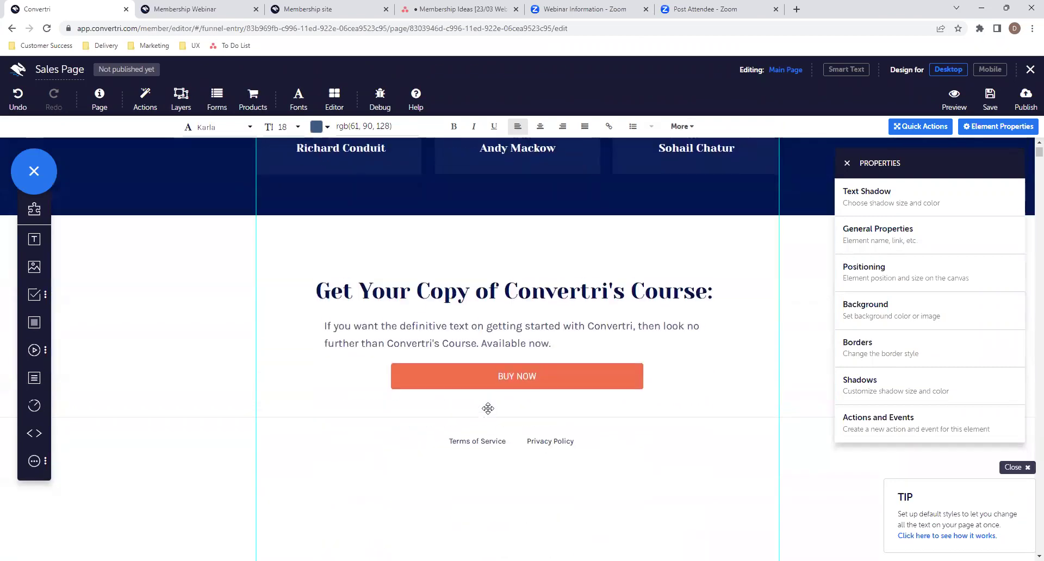
left_click(550, 376)
left_click(858, 199)
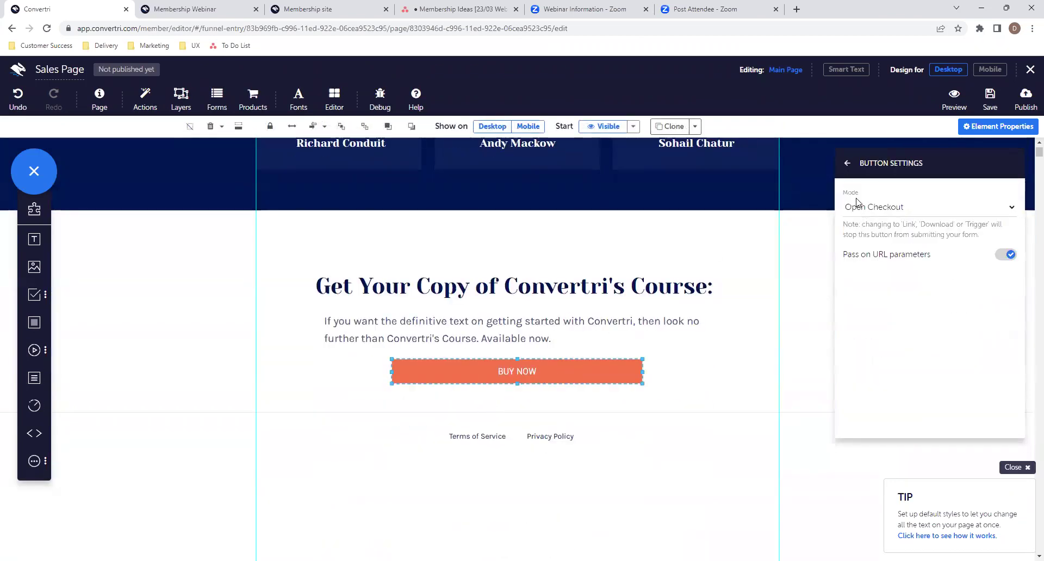
left_click(847, 163)
- Save the Sales Page and return to the Membership Webinar Funnel's page list
scroll(598, 261, "up", 8)
scroll(597, 265, "up", 15)
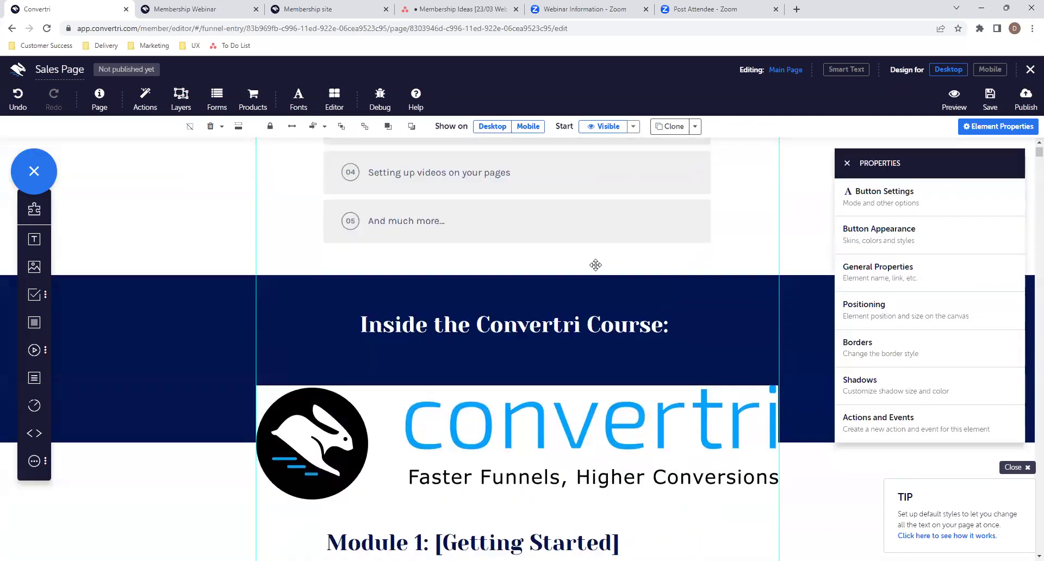
scroll(596, 265, "up", 15)
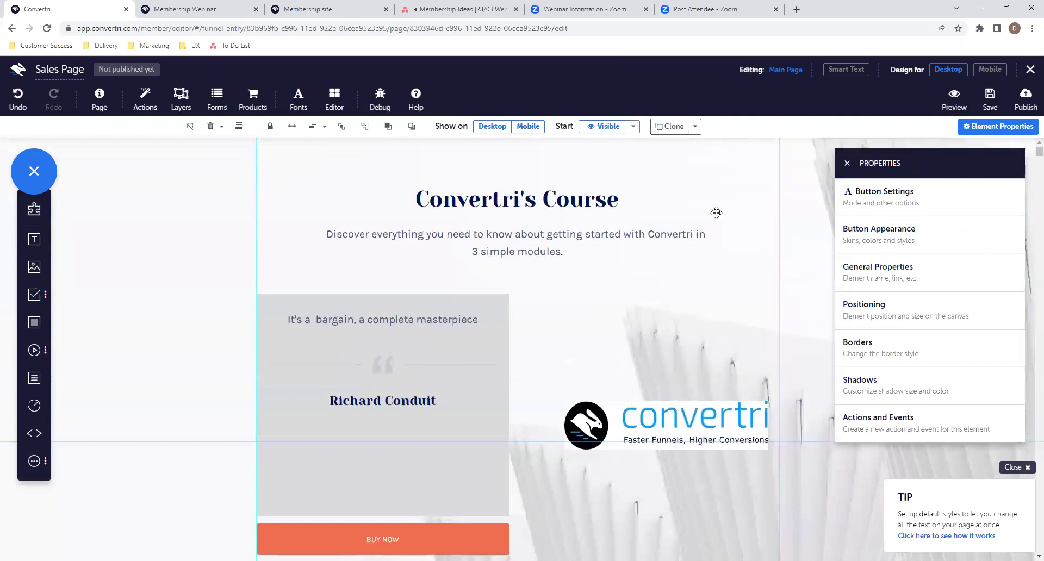
left_click(990, 99)
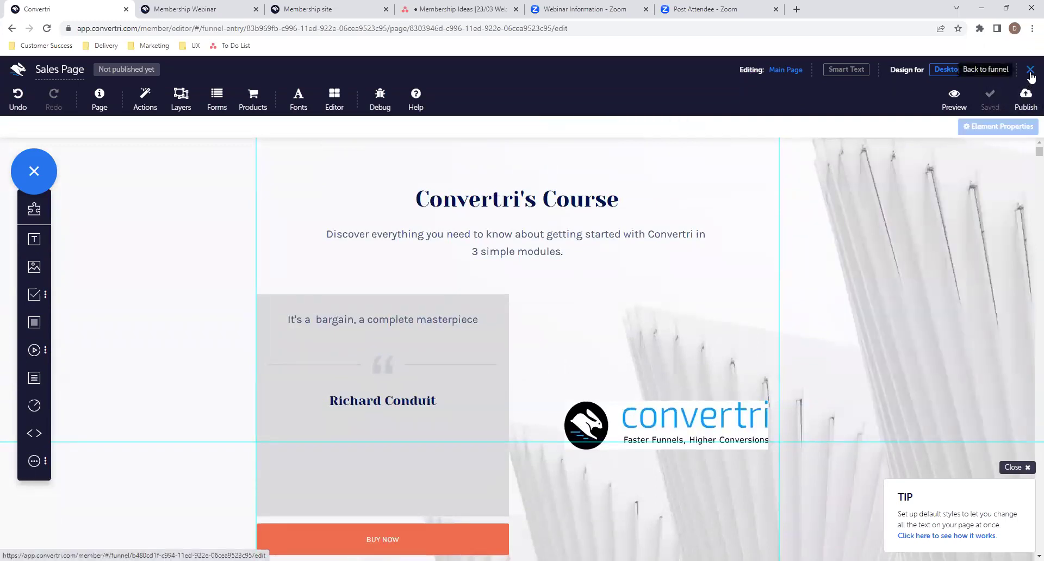
left_click(1029, 73)
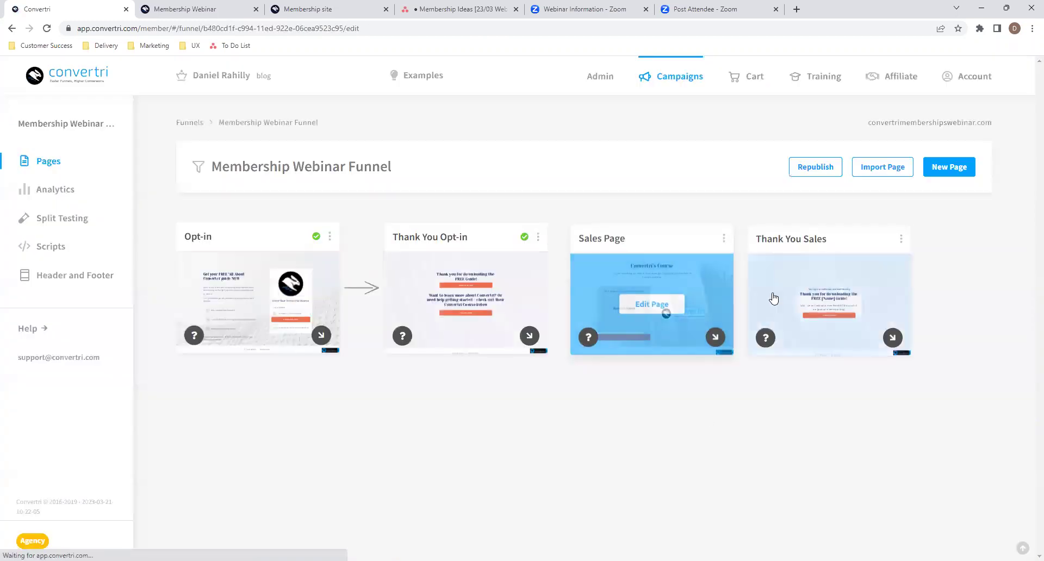
- Change the Thank You Sales headline to 'Thank you for signing up to the Convertri Course!'
mouse_move(846, 307)
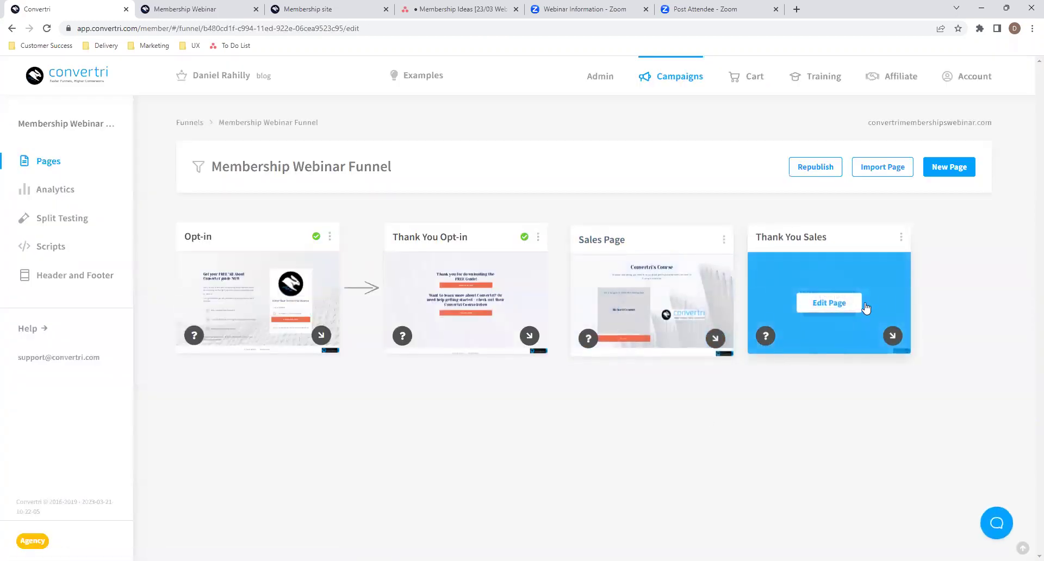
left_click(844, 304)
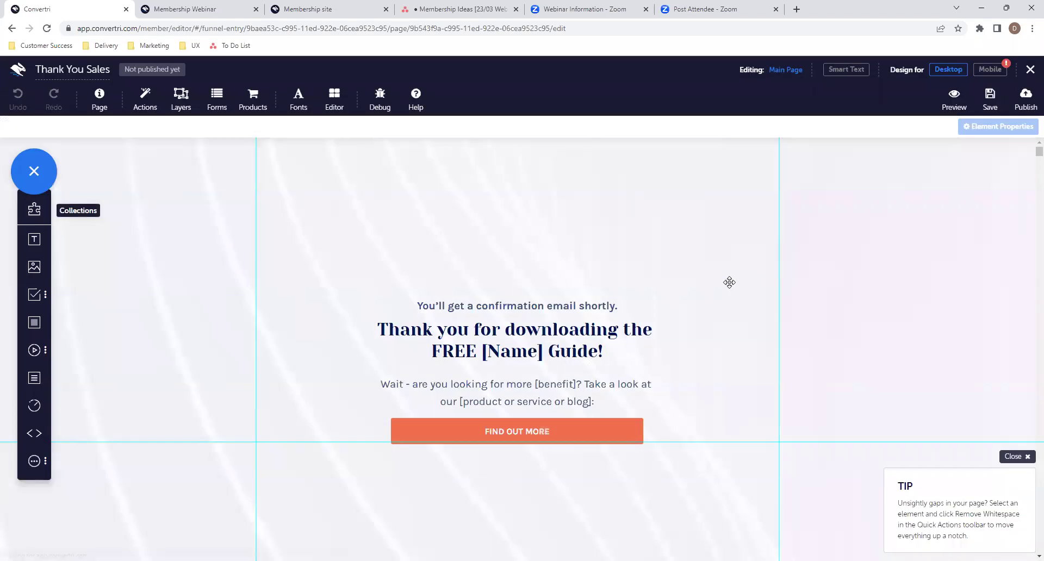
left_click(507, 329)
left_click_drag(505, 329, 616, 330)
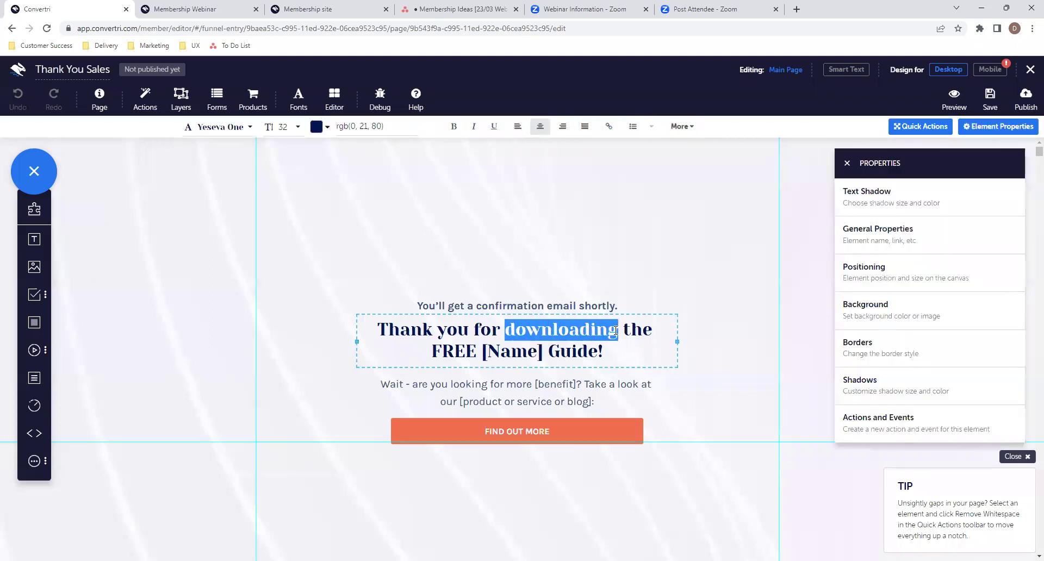
type("signing up to")
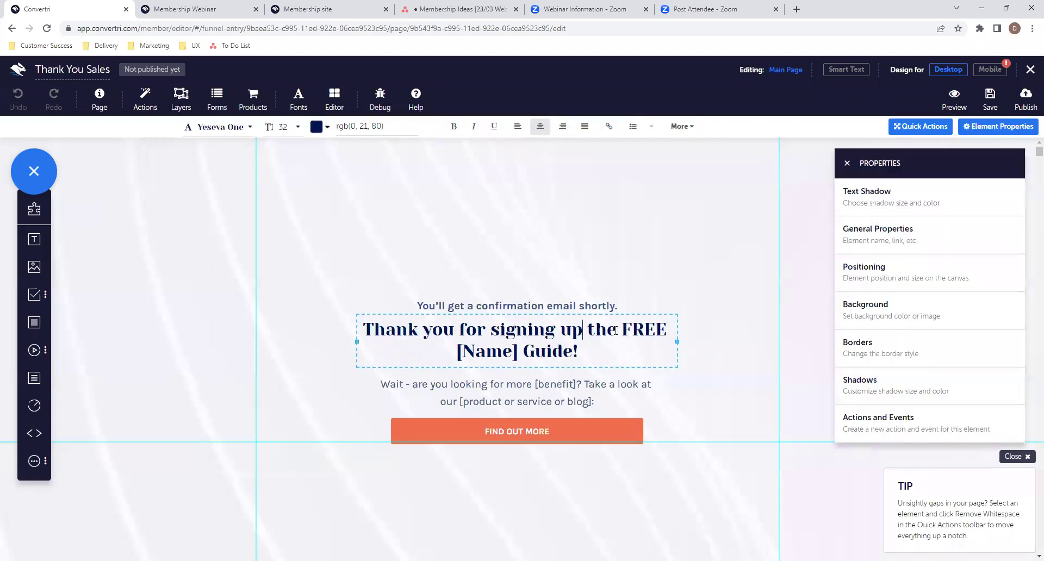
key("Delete")
key("Delete")
key("Delete")
key("Delete")
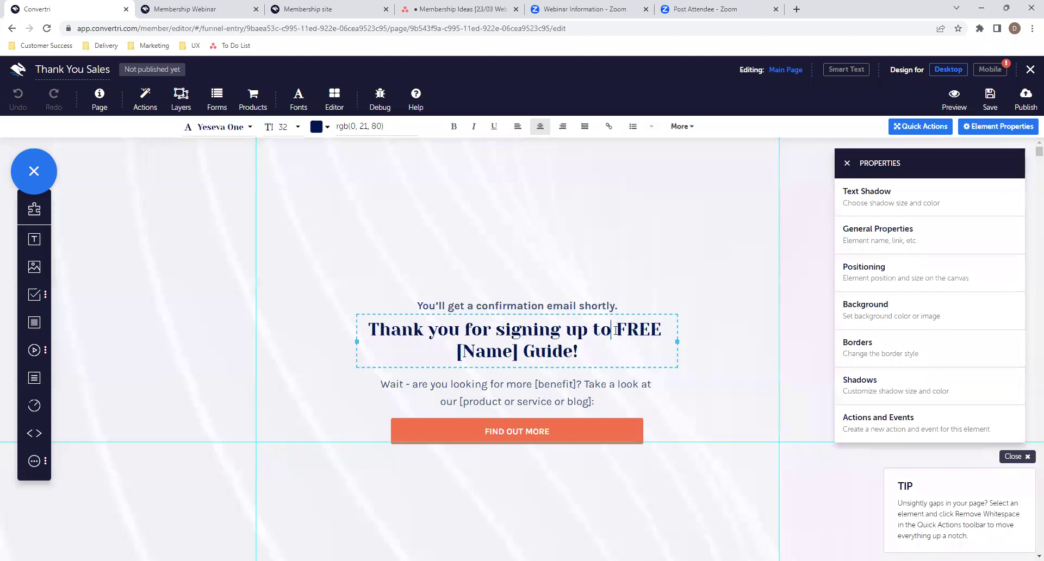
type("the Convertri ")
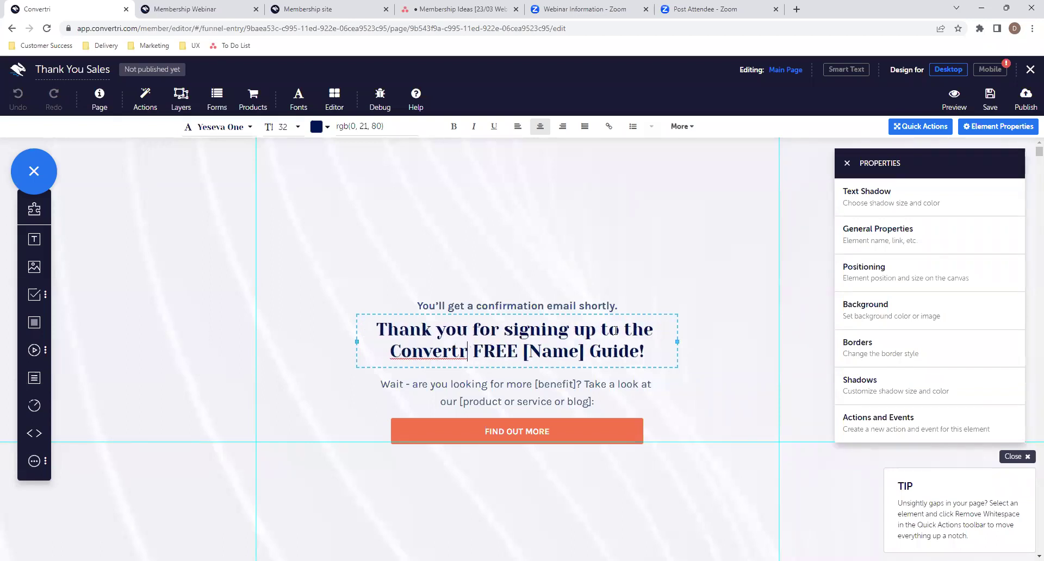
type("Course")
key("Delete")
key("Delete")
key("Delete")
key("Delete")
key("Delete")
key("Delete")
key("Delete")
key("Delete")
key("Delete")
key("Delete")
key("Delete")
key("Delete")
key("Delete")
key("Delete")
key("Delete")
key("Delete")
key("Delete")
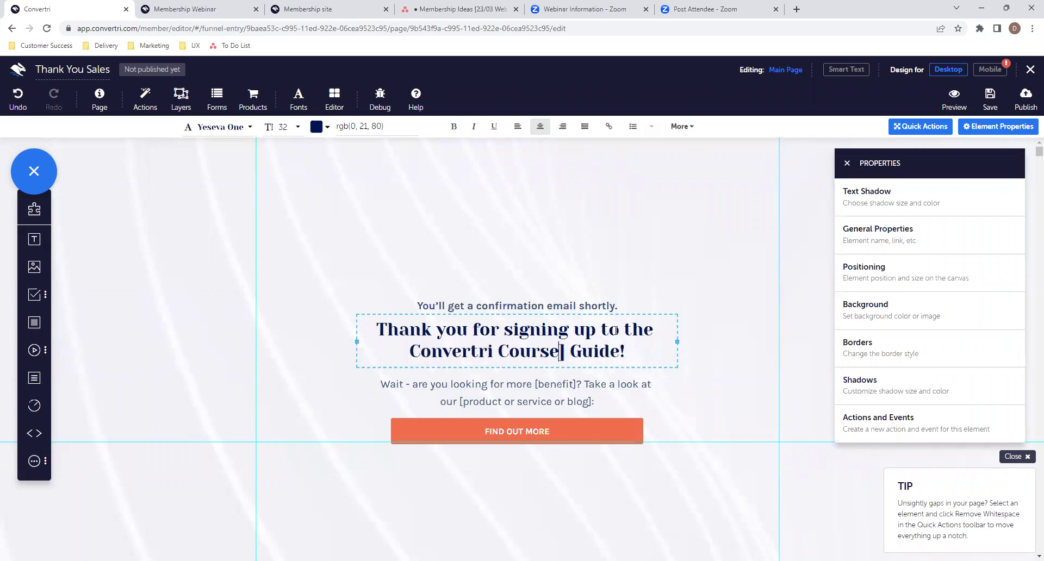
- Delete the paragraph and FIND OUT MORE button below the headline, then save the page
left_click(603, 401)
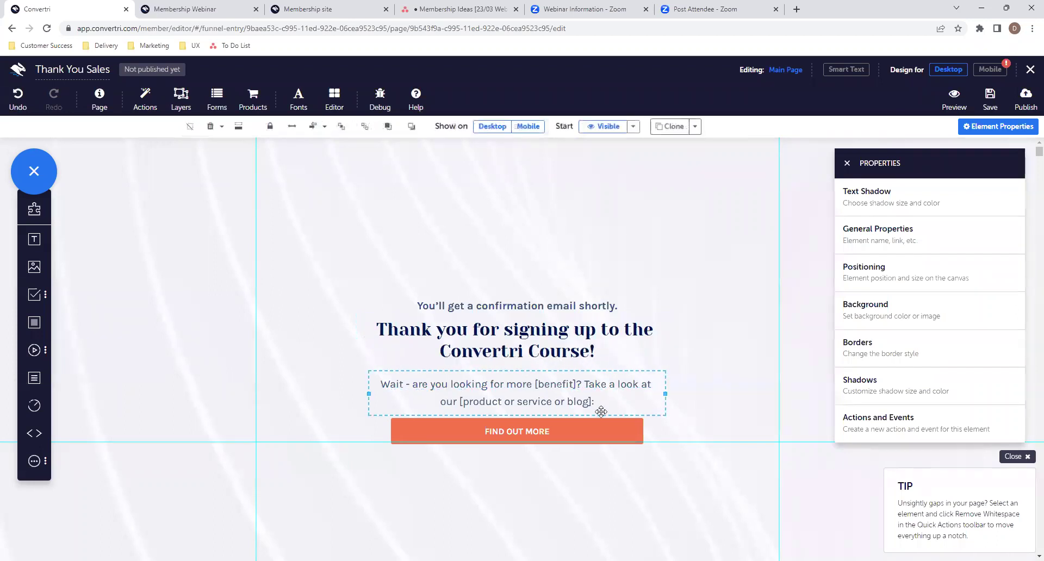
key("Delete")
left_click(576, 433)
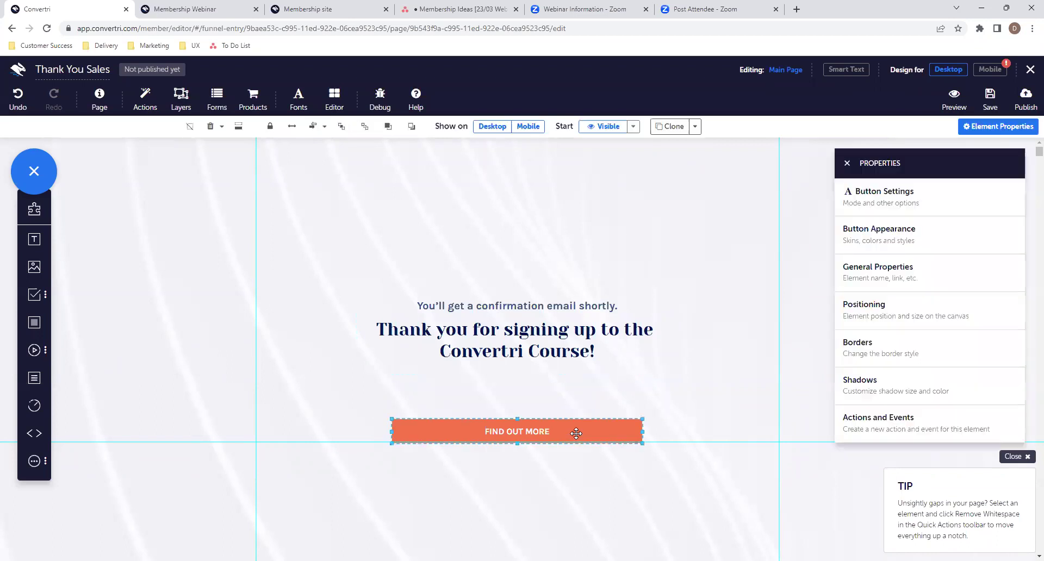
key("Delete")
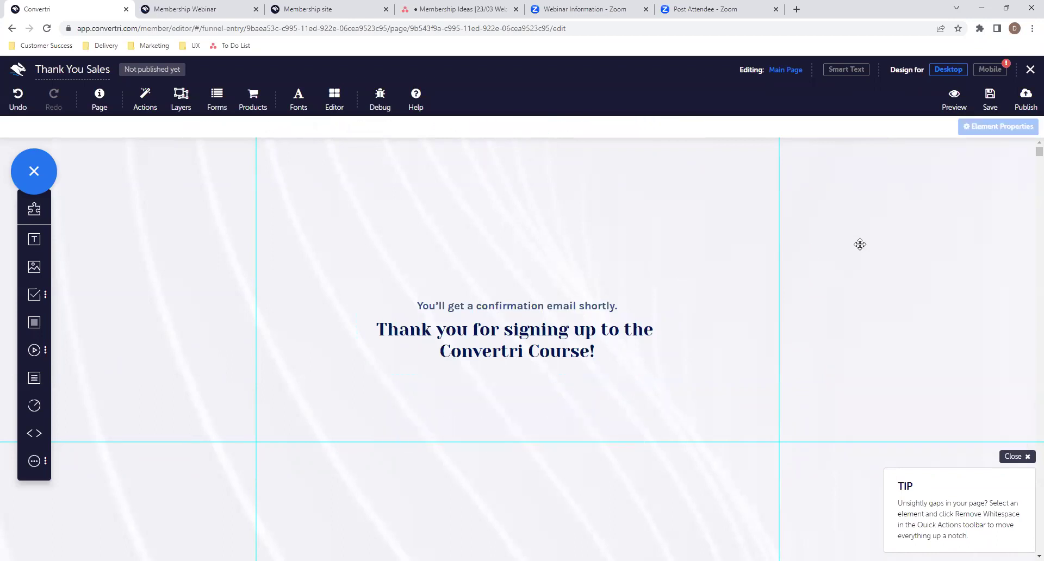
left_click(989, 101)
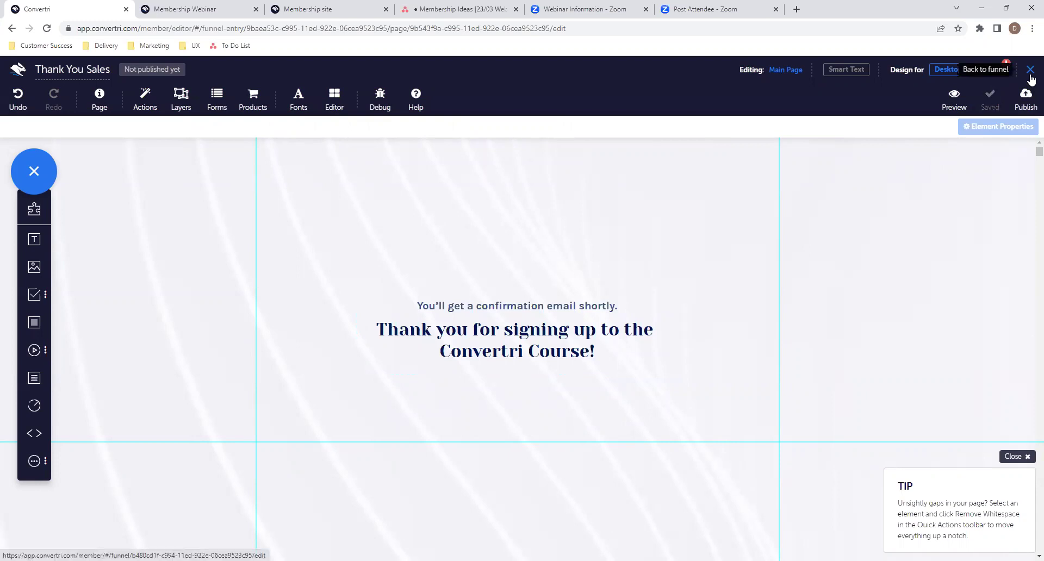
left_click(1030, 71)
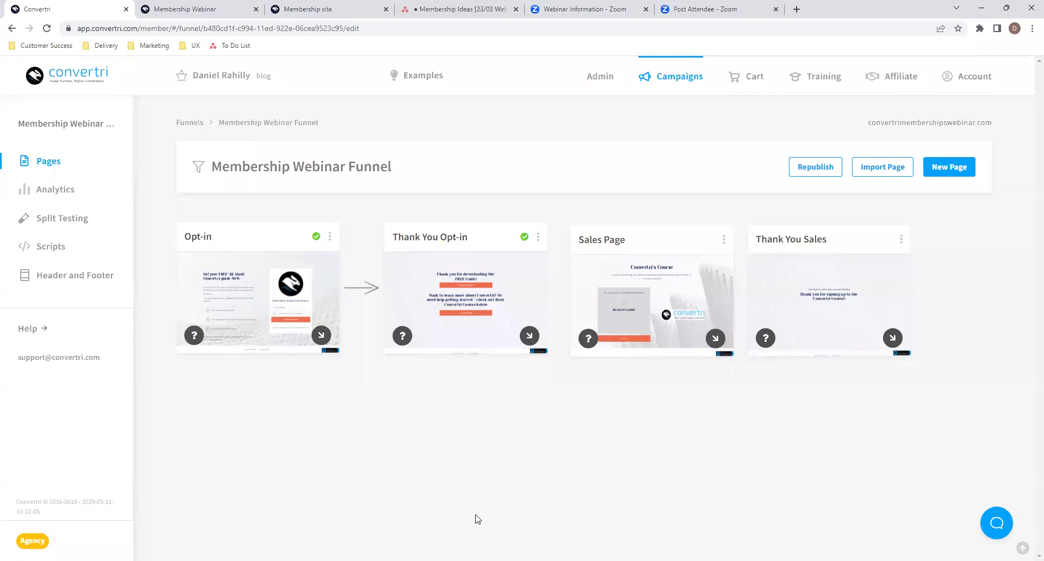
left_click(833, 437)
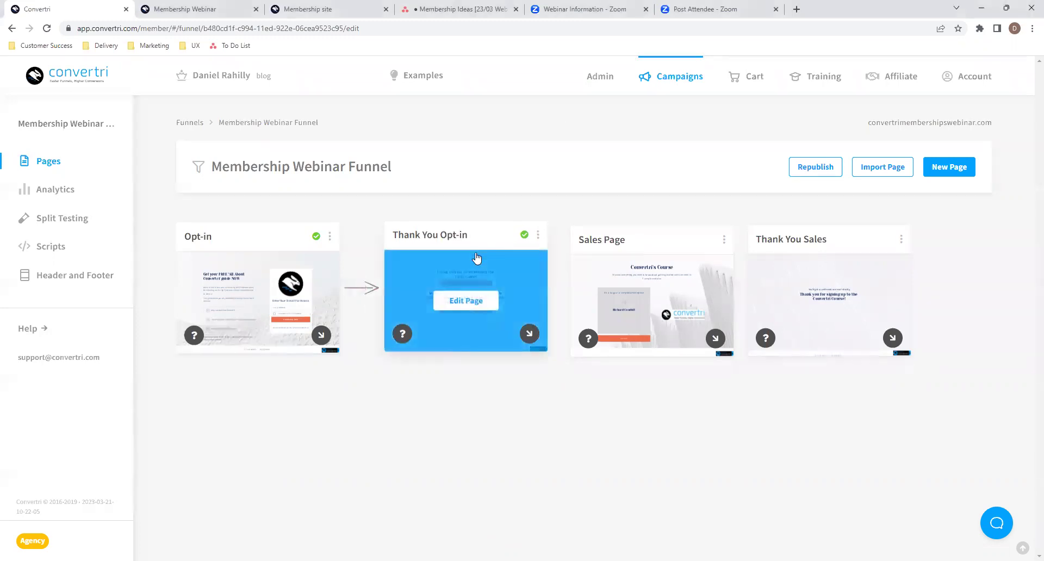
left_click_drag(481, 240, 485, 237)
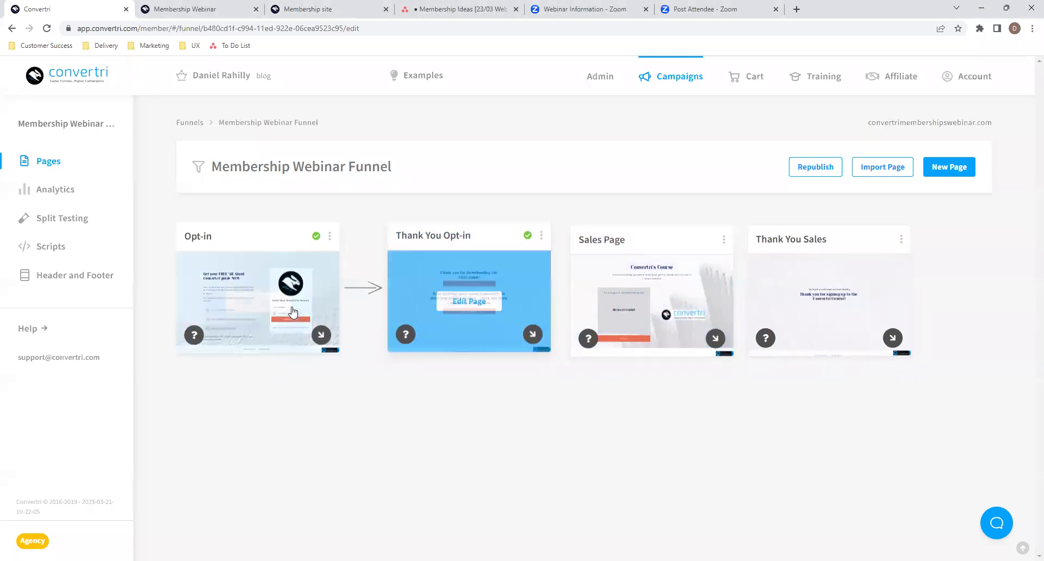
- Check the Opt-in form's Thank You Page URL and its suggested thank-you pages
left_click(284, 300)
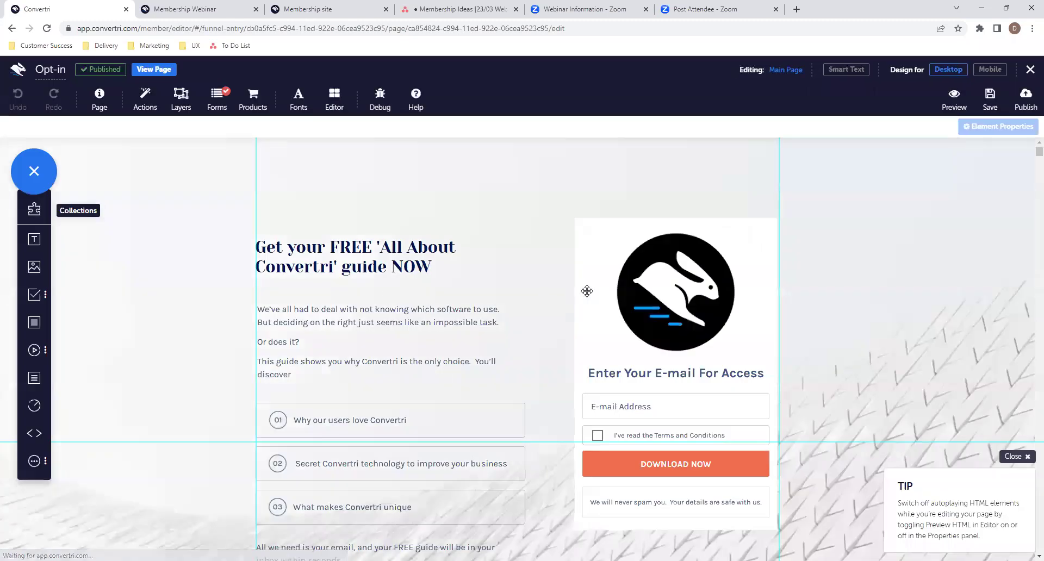
left_click(218, 106)
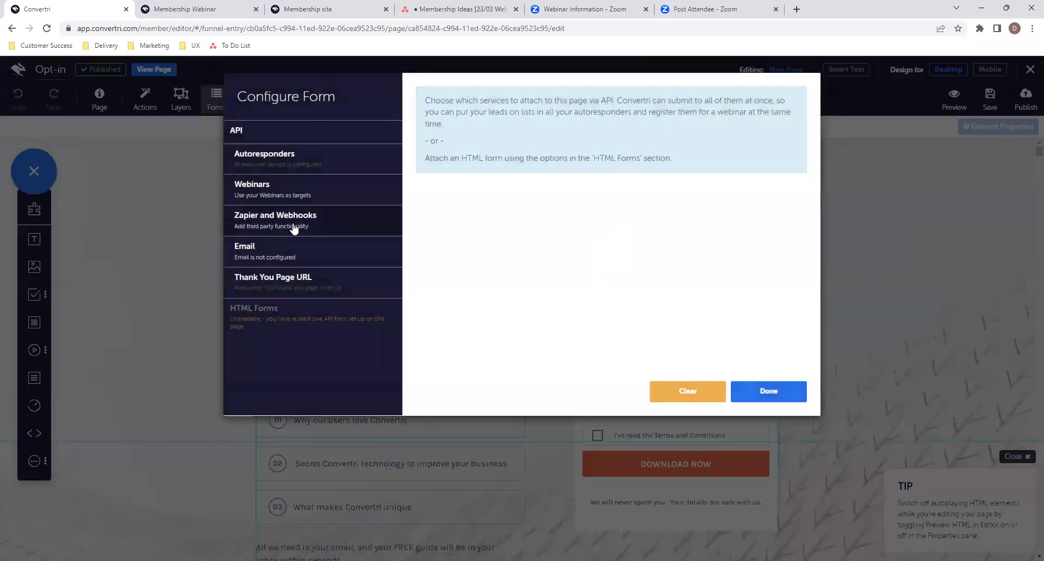
left_click(328, 288)
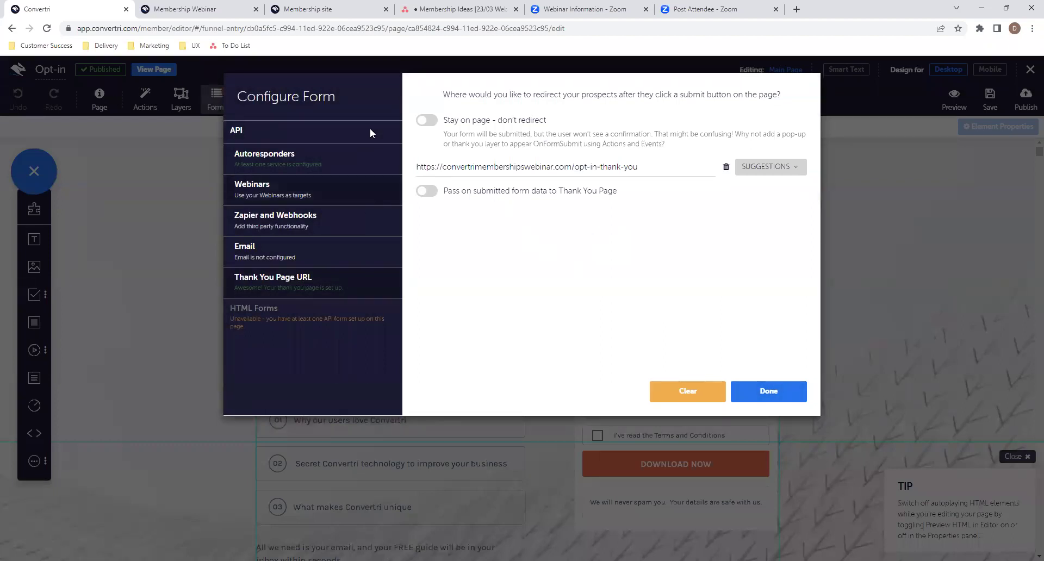
left_click(742, 167)
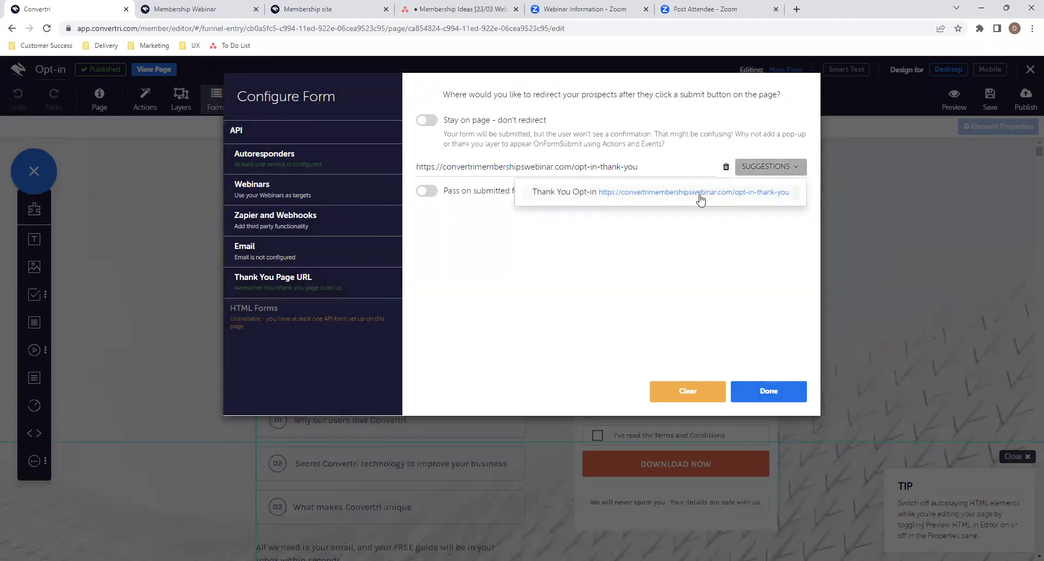
left_click(775, 170)
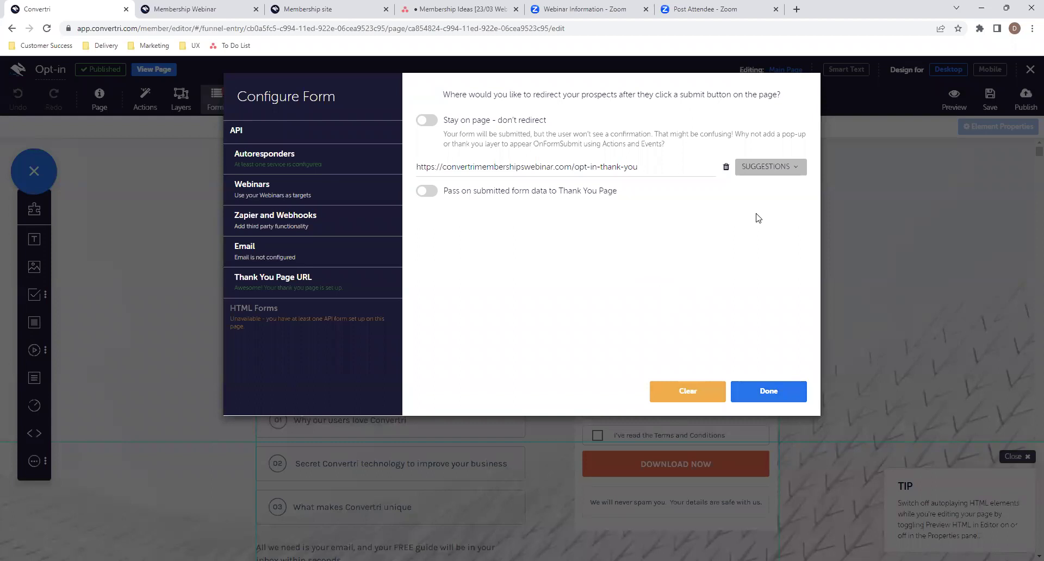
left_click(759, 167)
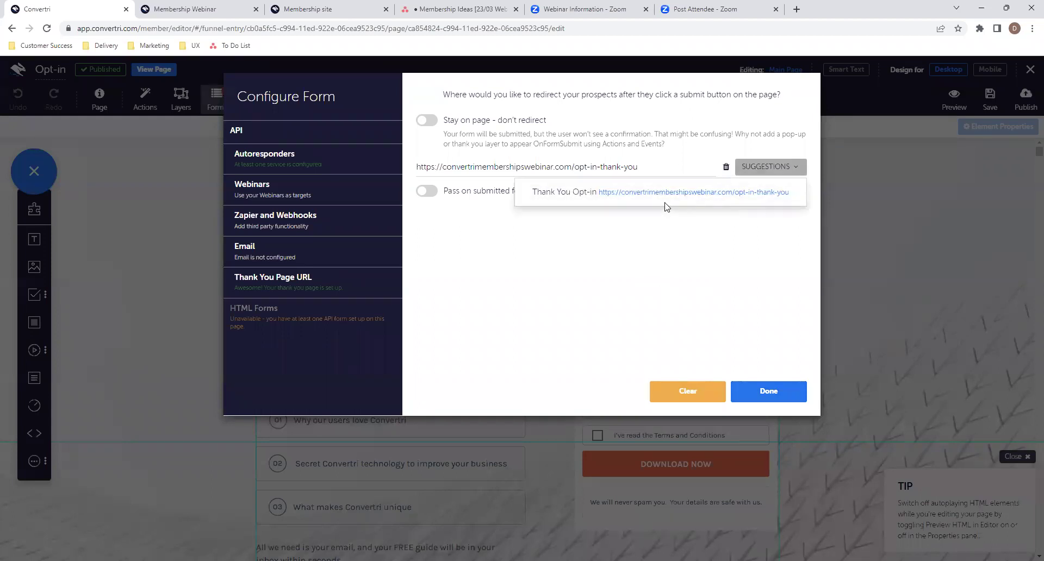
left_click(753, 374)
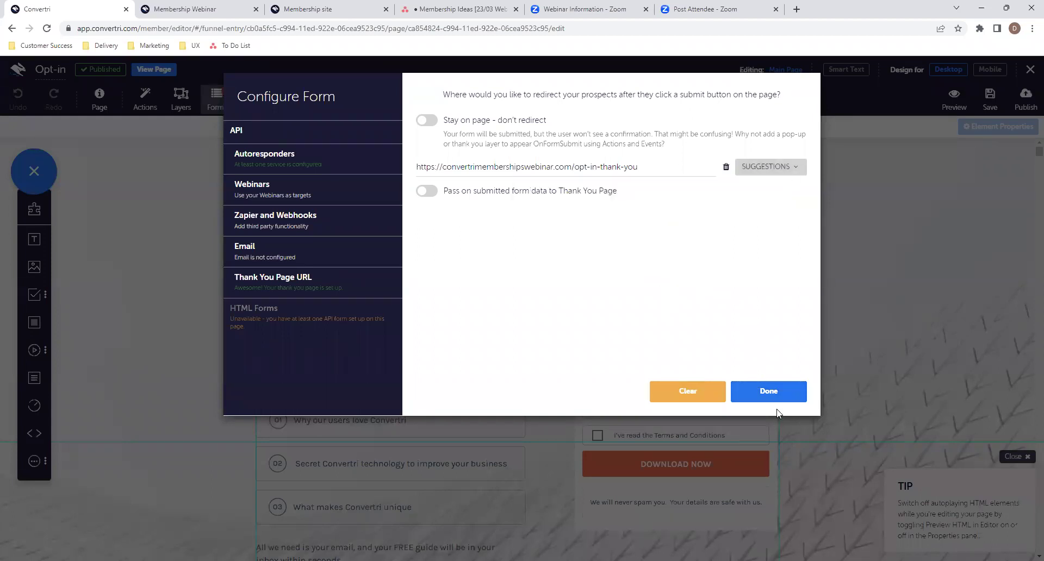
left_click(779, 400)
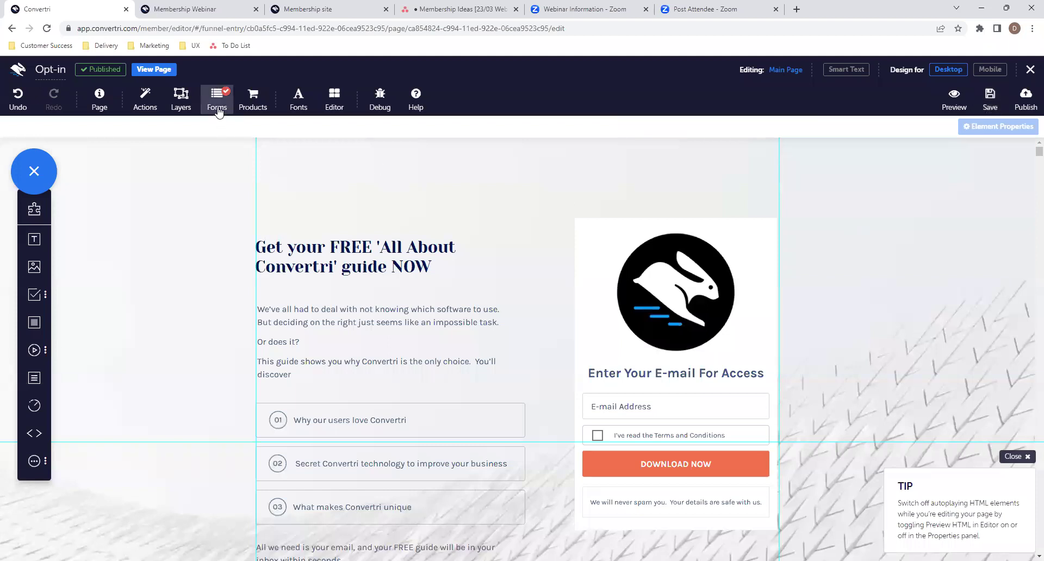
- Confirm the form redirects to the opt-in-thank-you URL and save the Opt-in page
left_click(231, 109)
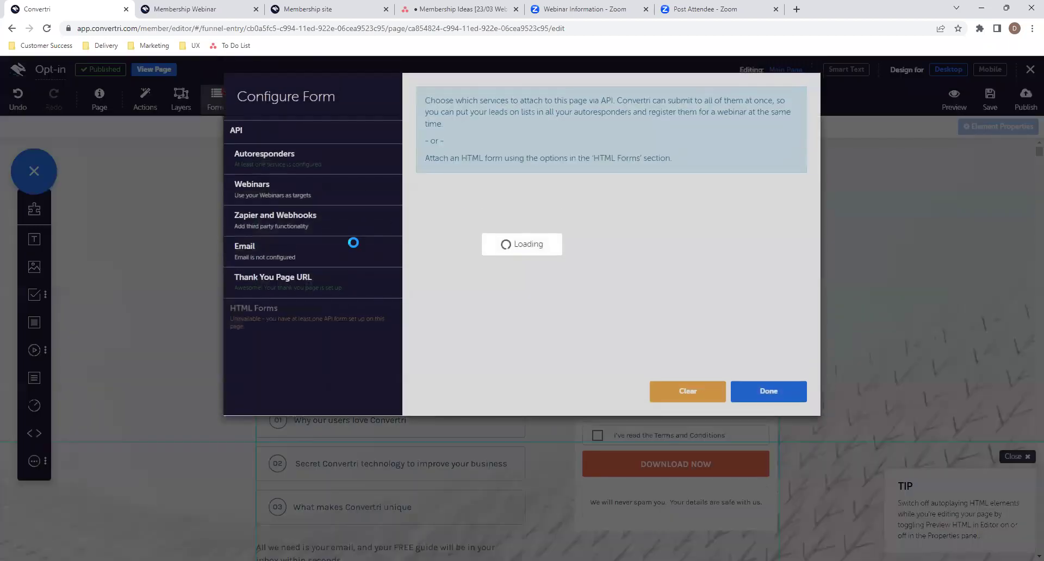
left_click(344, 289)
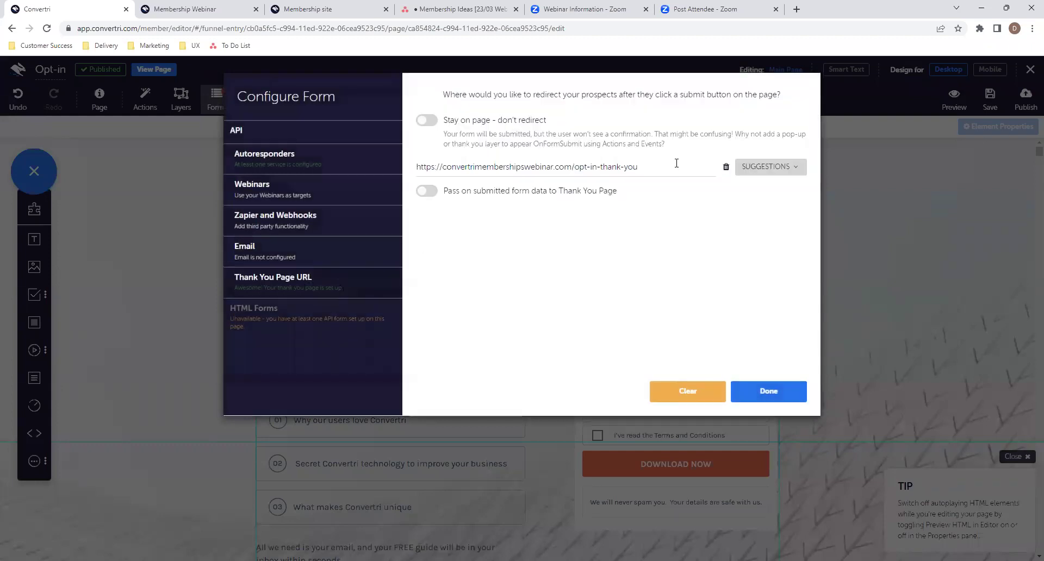
left_click_drag(642, 166, 411, 187)
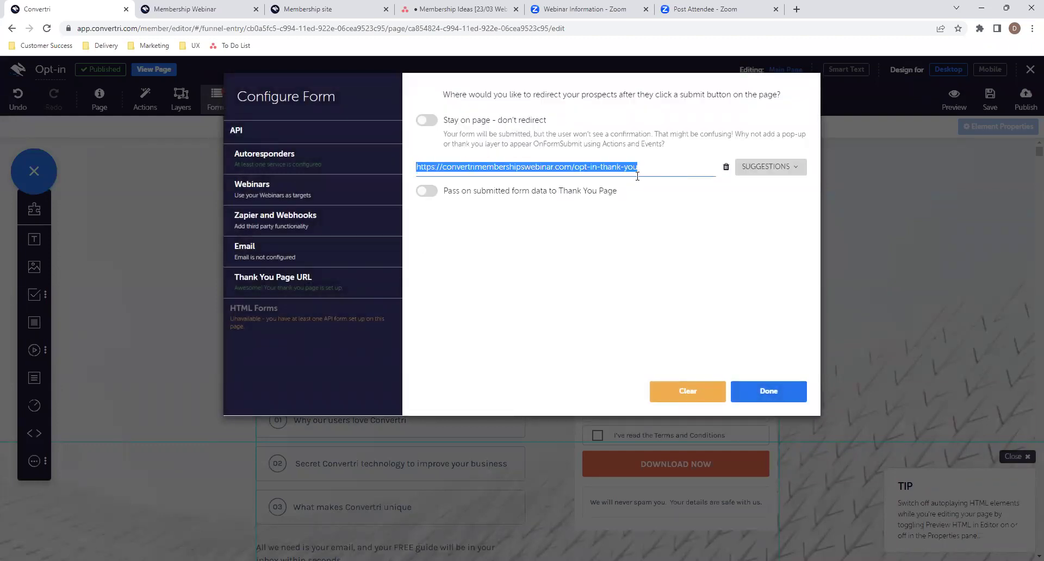
left_click(766, 392)
left_click(986, 100)
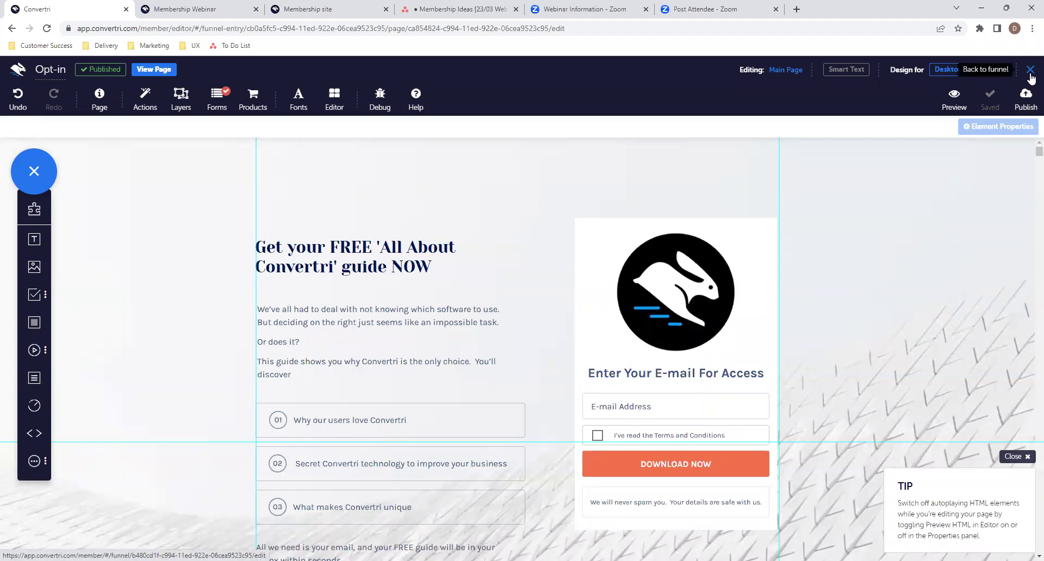
- Connect Opt-in to Thank You Opt-in and Sales Page to Thank You Sales
left_click(1030, 70)
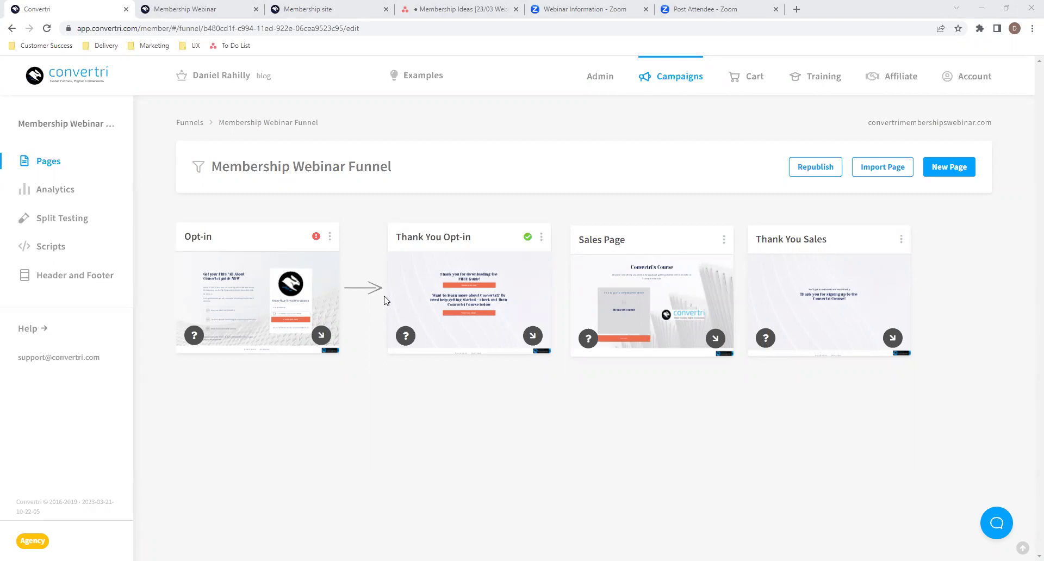
left_click_drag(321, 336, 298, 346)
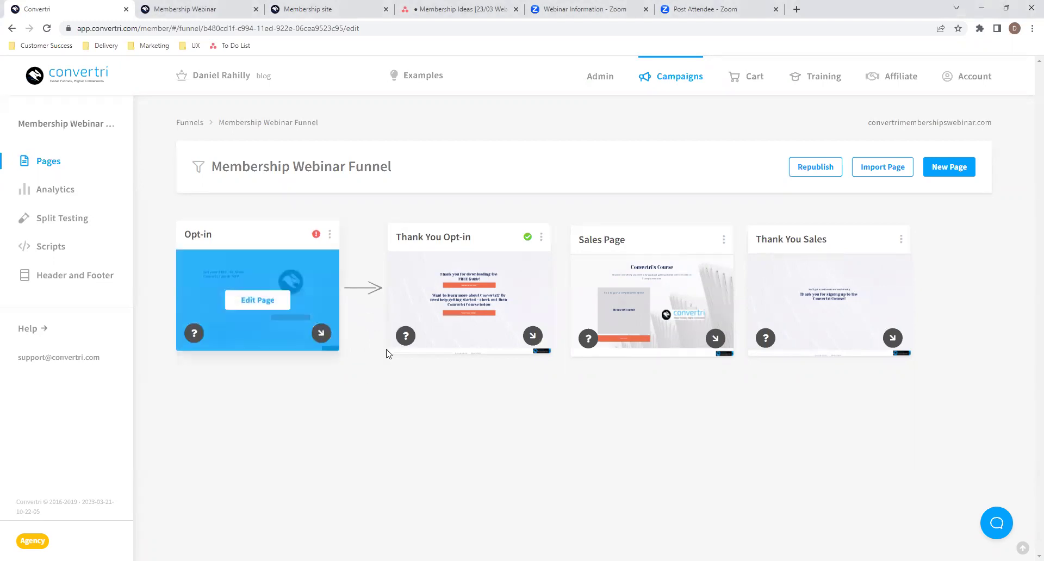
left_click_drag(714, 344, 829, 288)
- Move the Thank You Sales card right and align the Sales Page card
left_click_drag(850, 249, 904, 249)
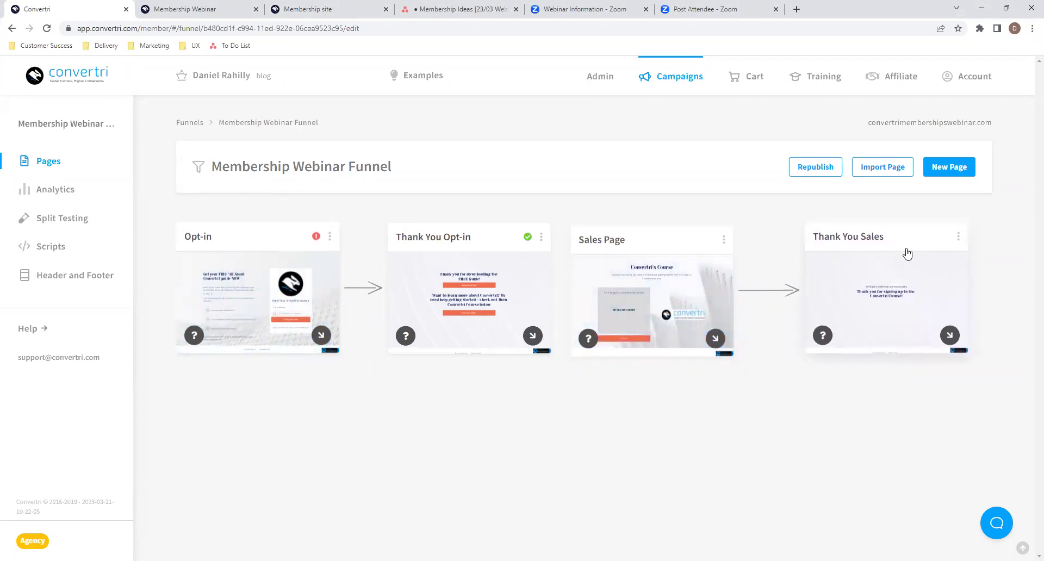
left_click_drag(685, 240, 694, 238)
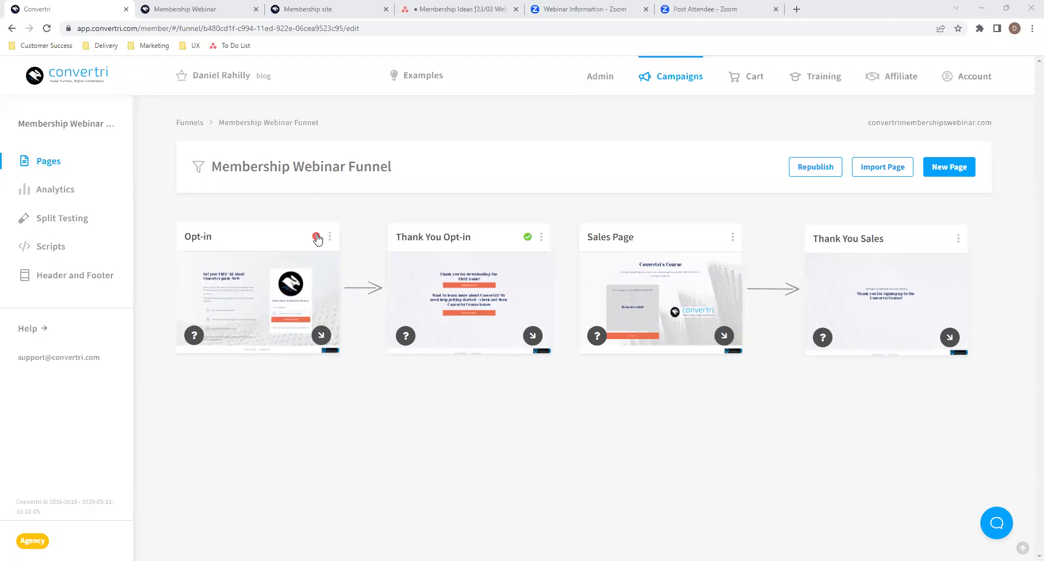
mouse_move(528, 238)
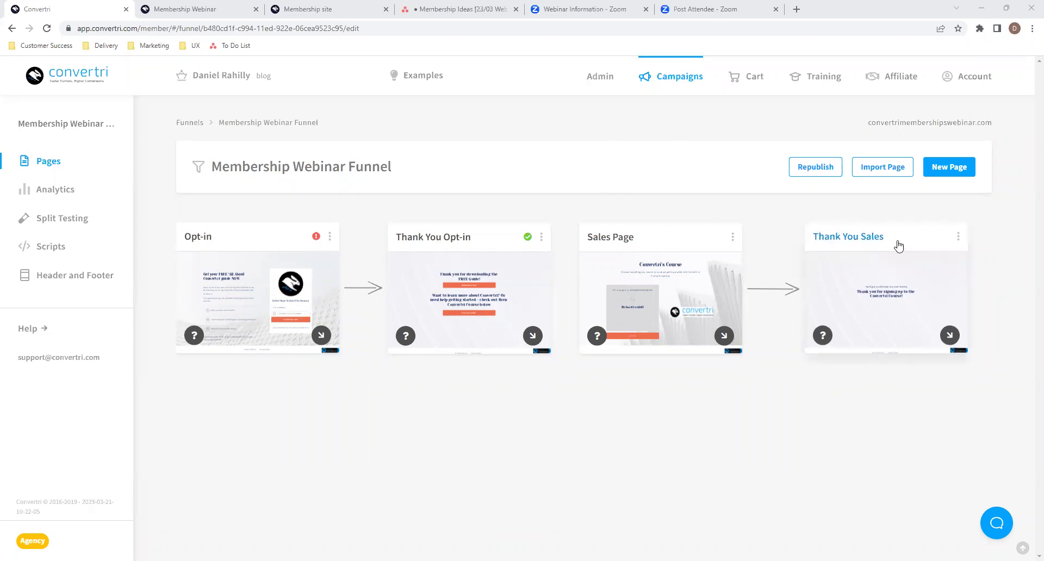
- Go from the funnel back to Funnels, then to the Memberships list
left_click(678, 81)
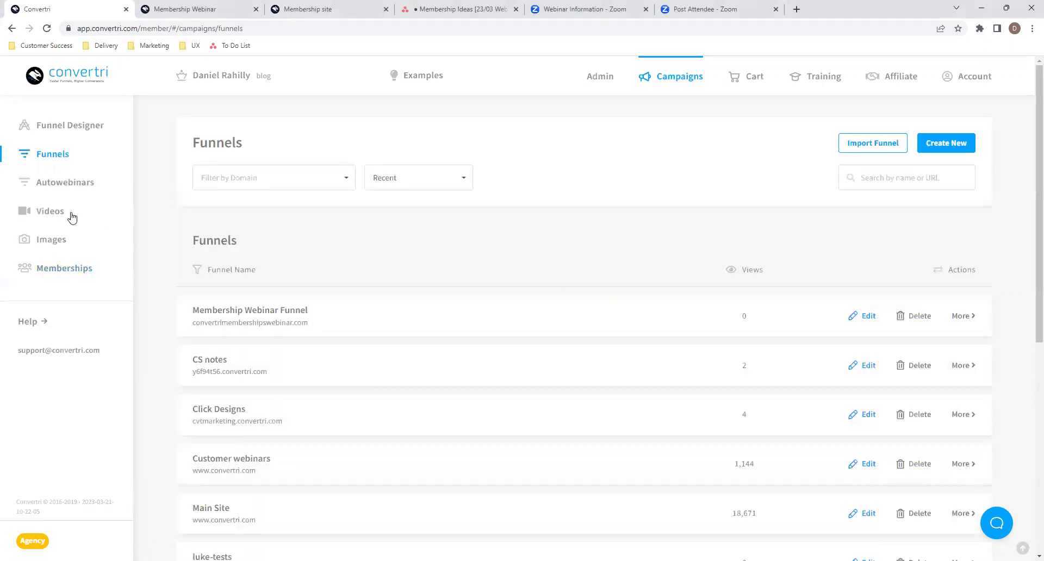
left_click(49, 275)
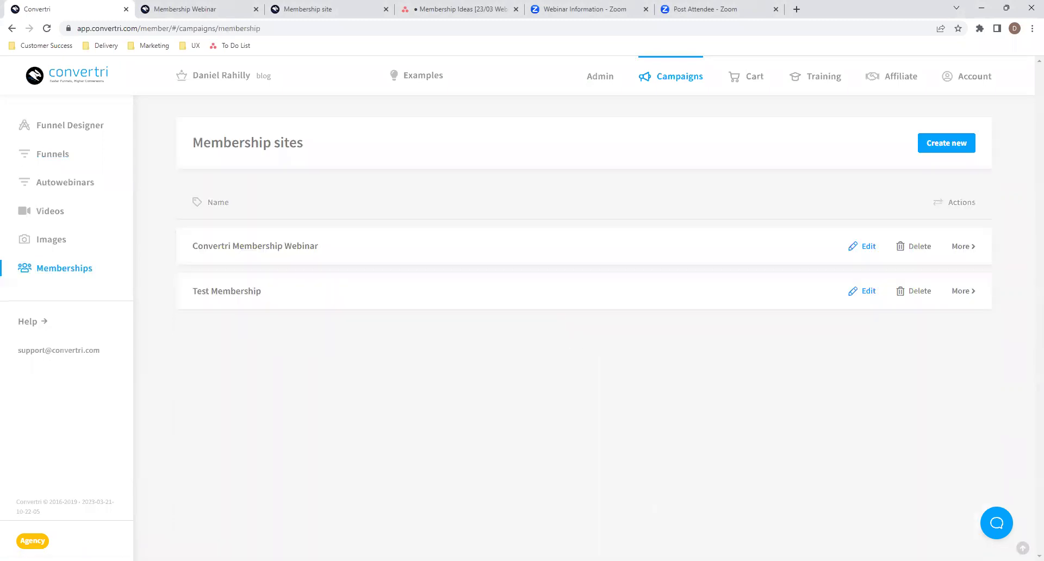
left_click(493, 335)
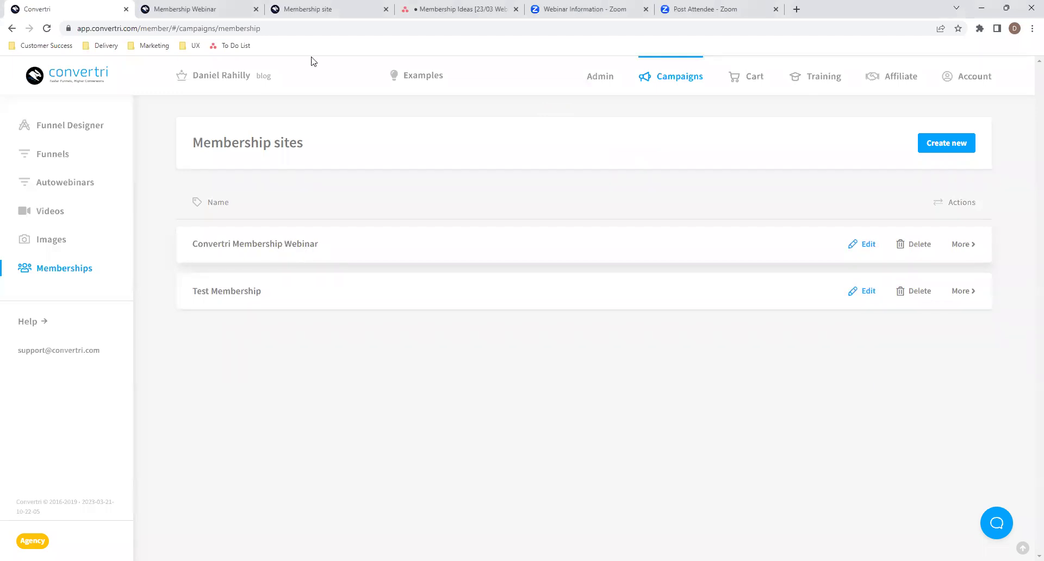
left_click(329, 10)
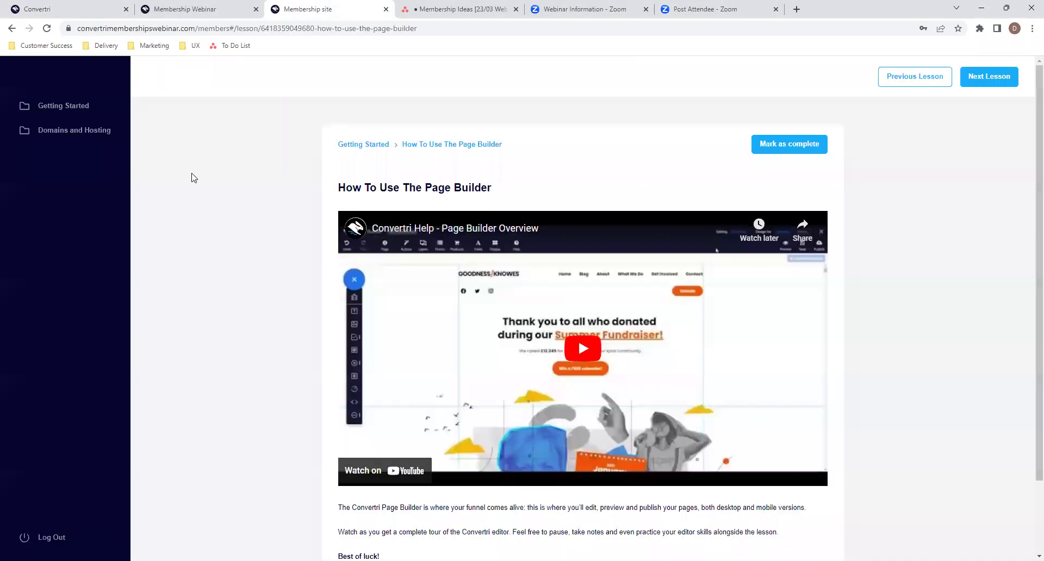
left_click(72, 108)
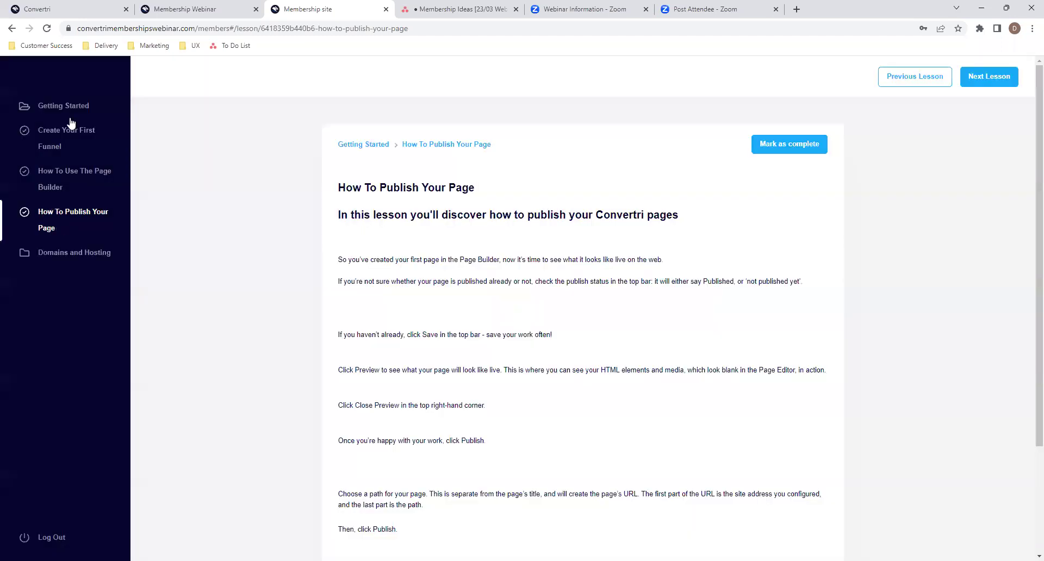
left_click(988, 77)
scroll(761, 315, "down", 1)
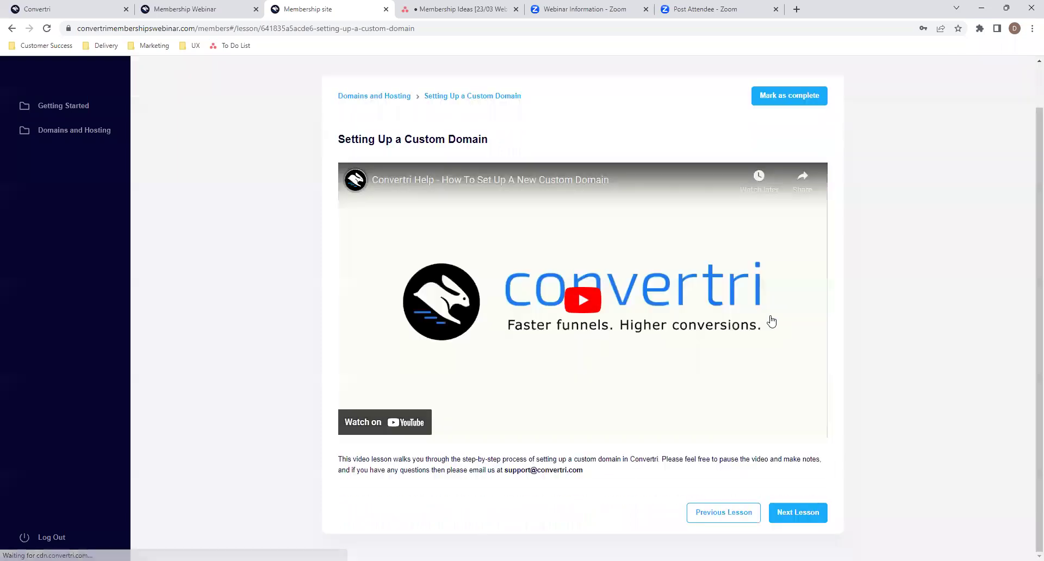
scroll(173, 128, "up", 1)
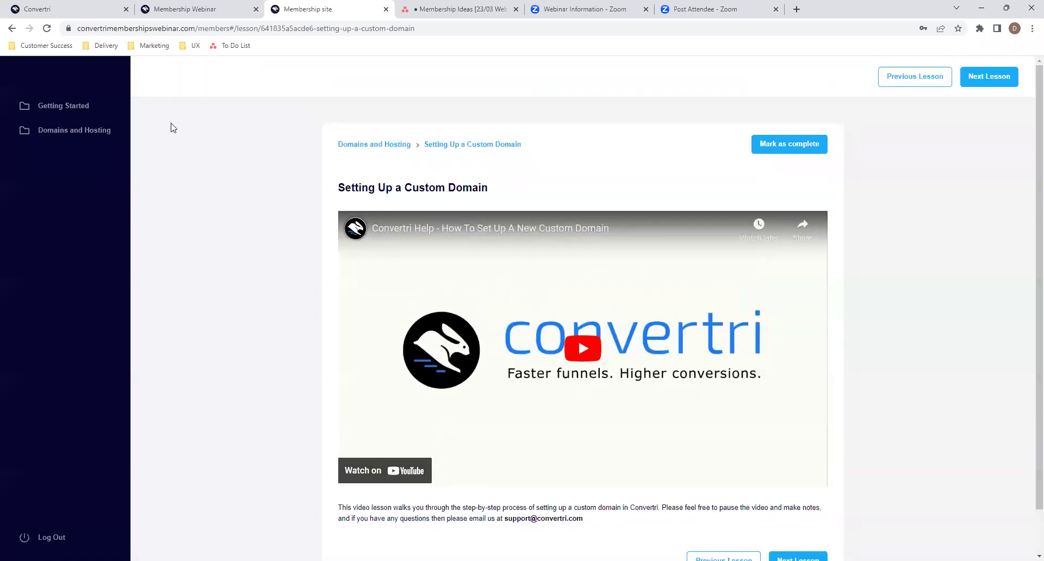
left_click(112, 130)
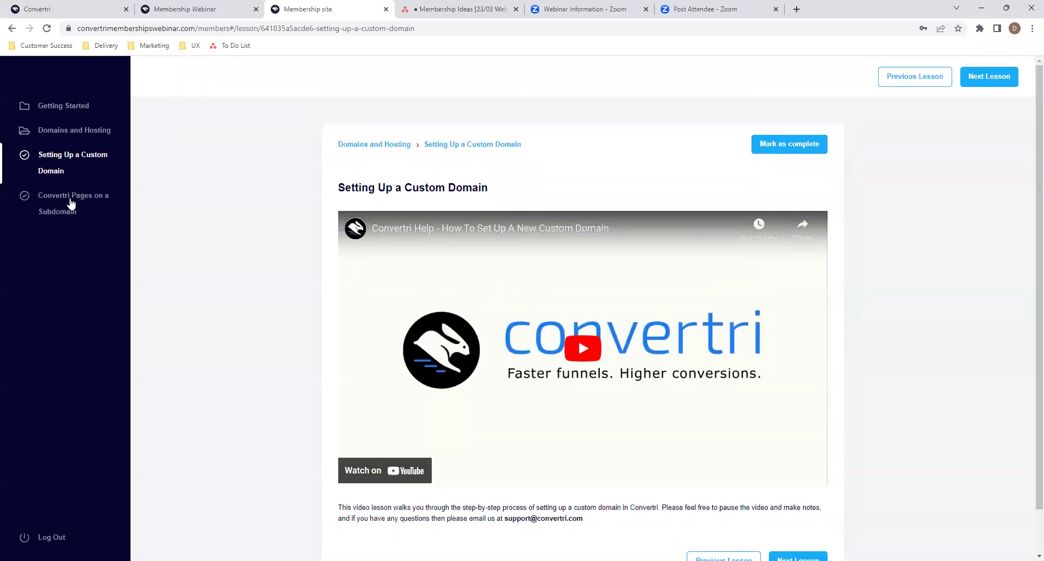
left_click(68, 204)
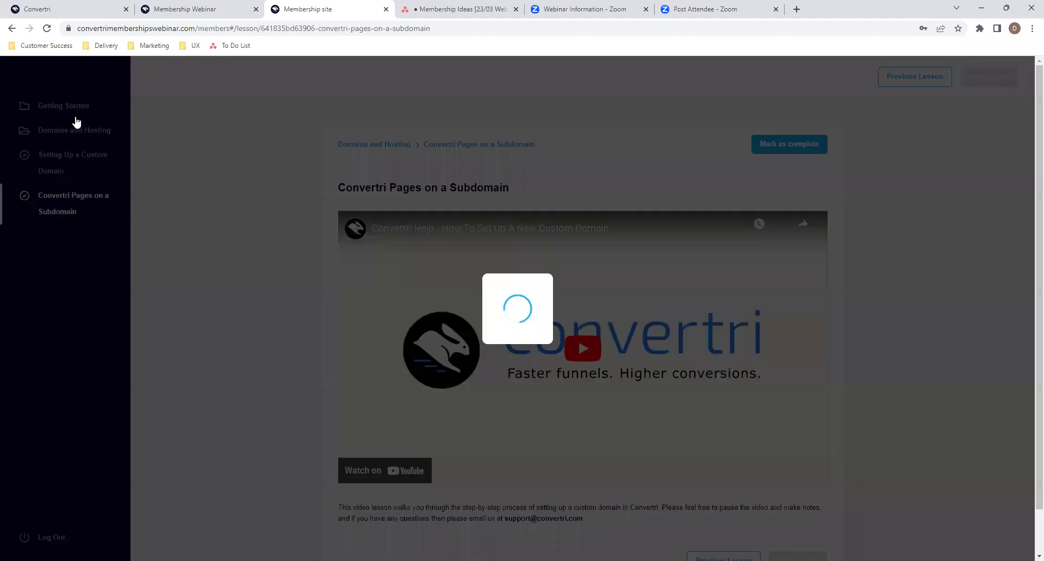
left_click(73, 114)
left_click(75, 130)
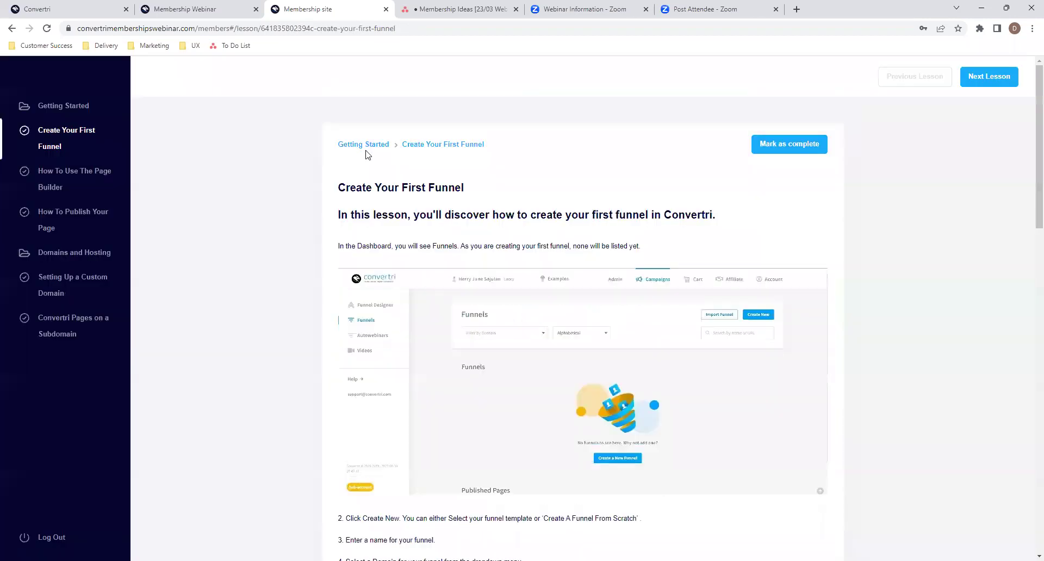
left_click(200, 8)
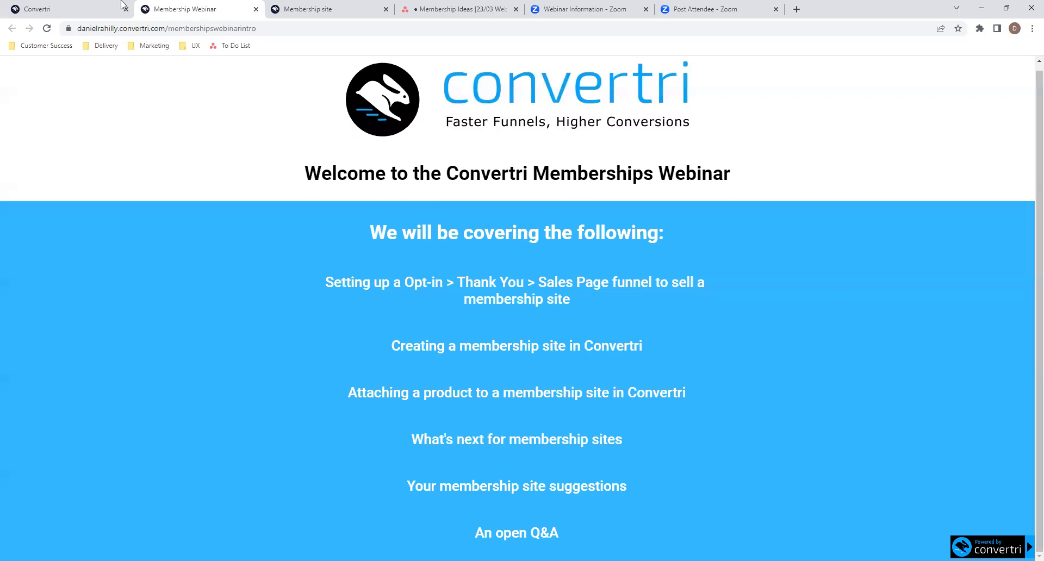
left_click(71, 8)
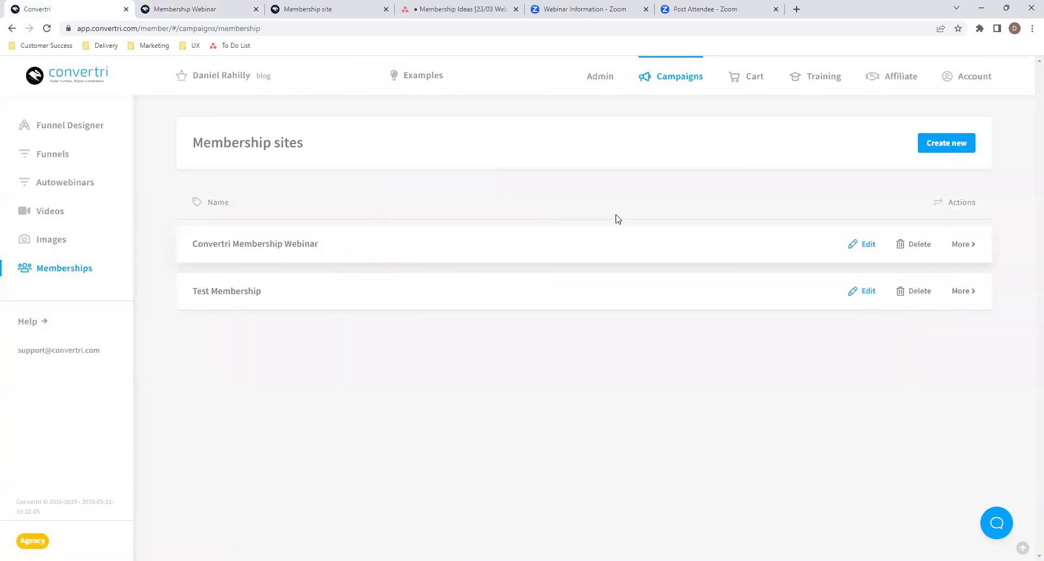
left_click(930, 145)
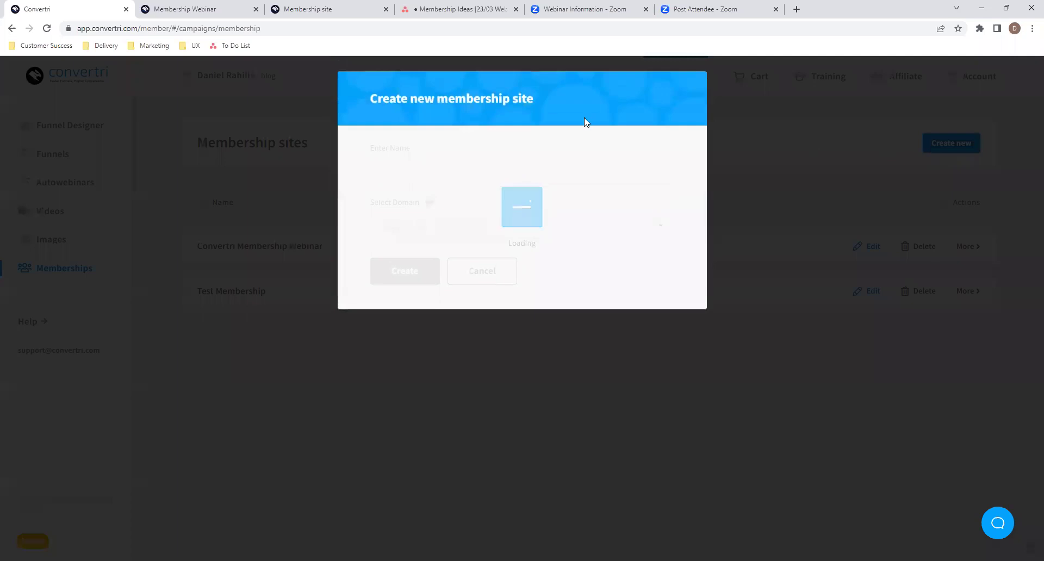
left_click(409, 172)
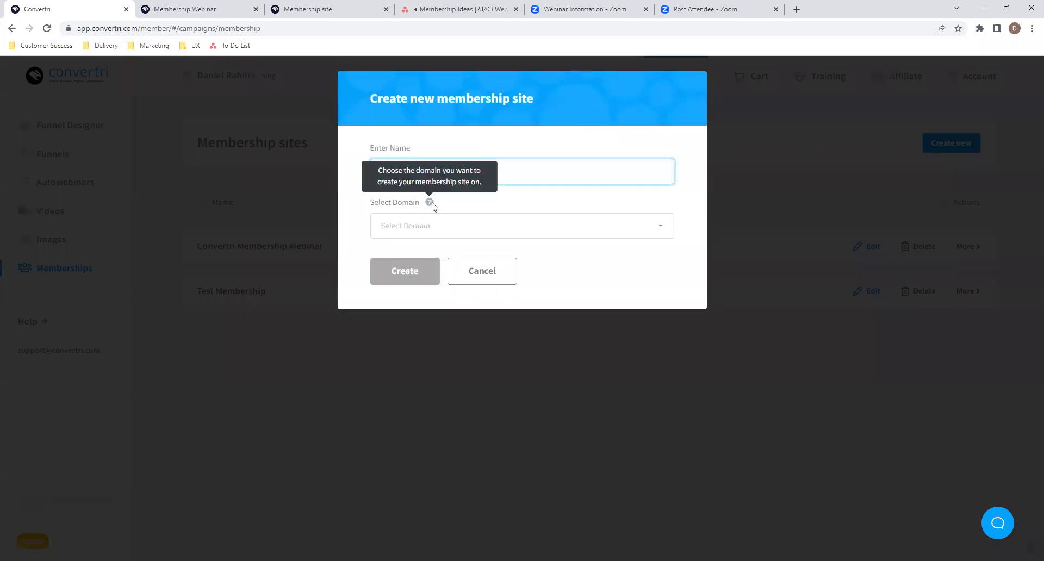
left_click(445, 222)
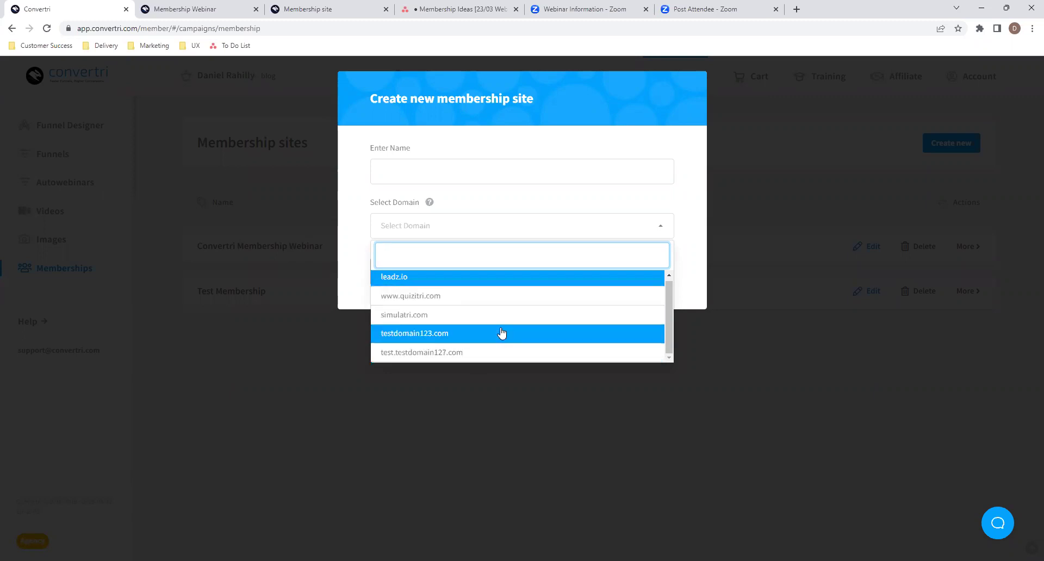
left_click(454, 299)
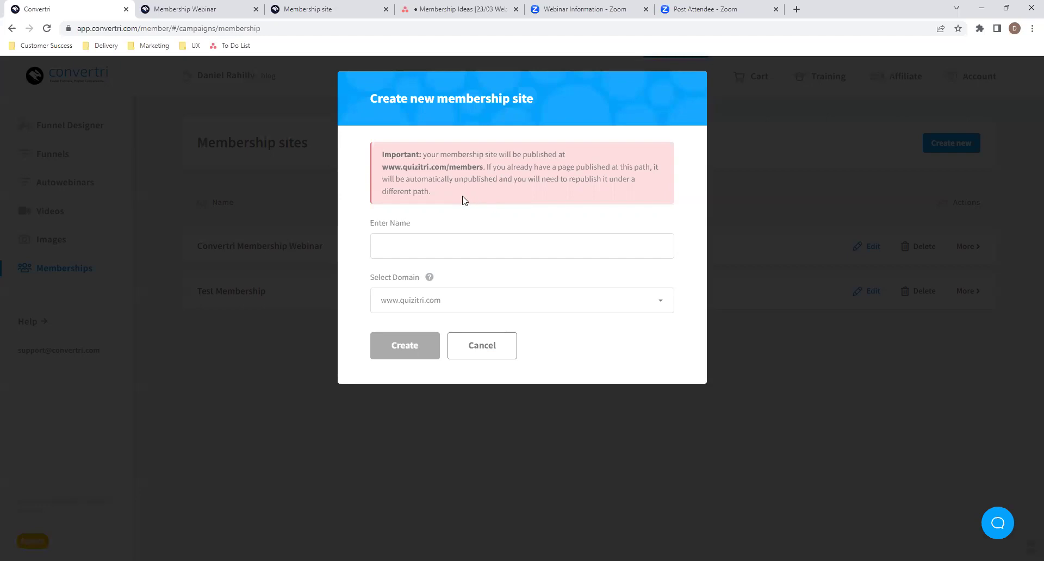
left_click_drag(446, 169, 379, 169)
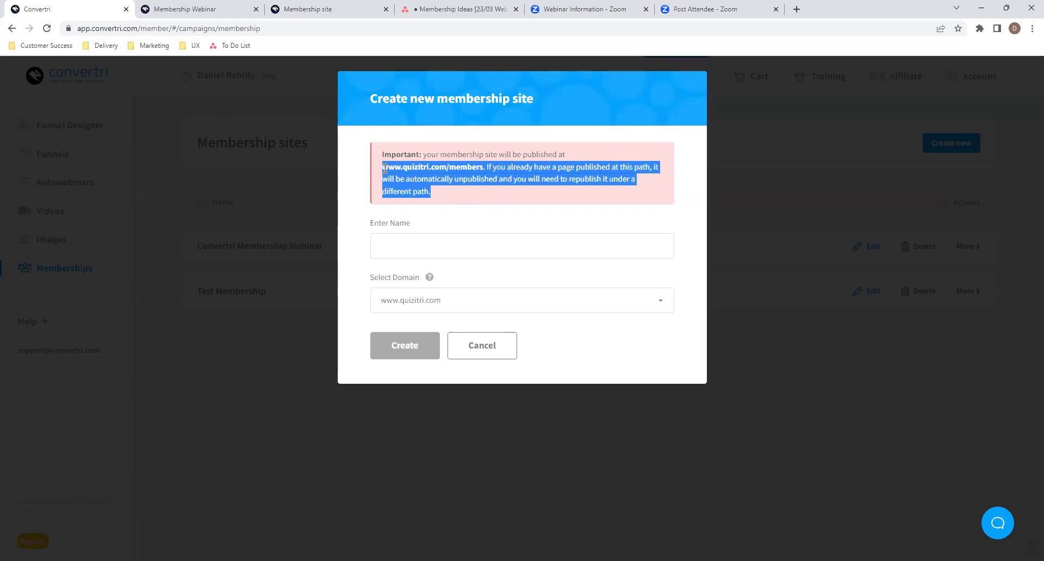
left_click(478, 164)
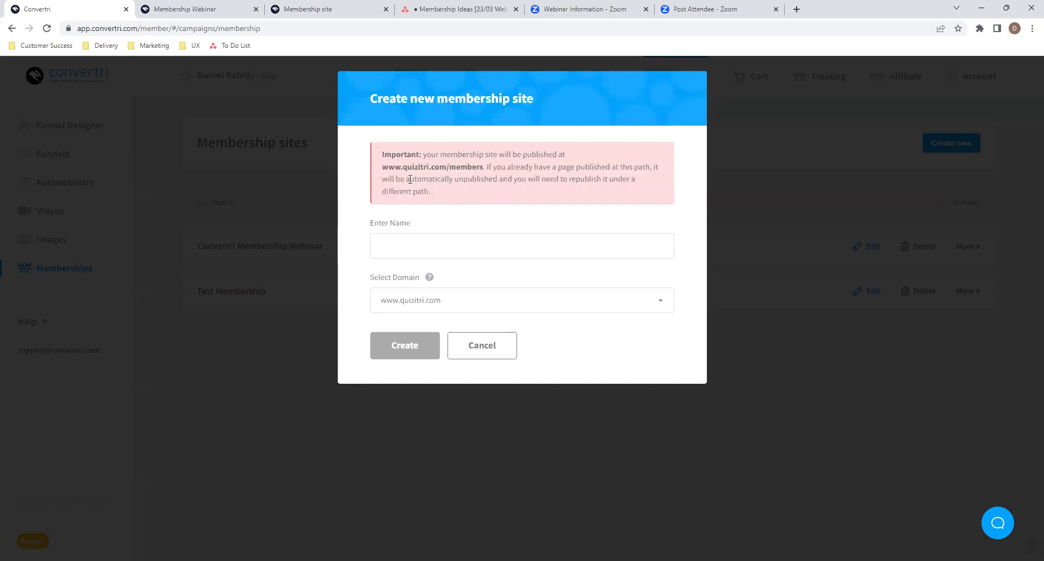
left_click_drag(409, 180, 488, 183)
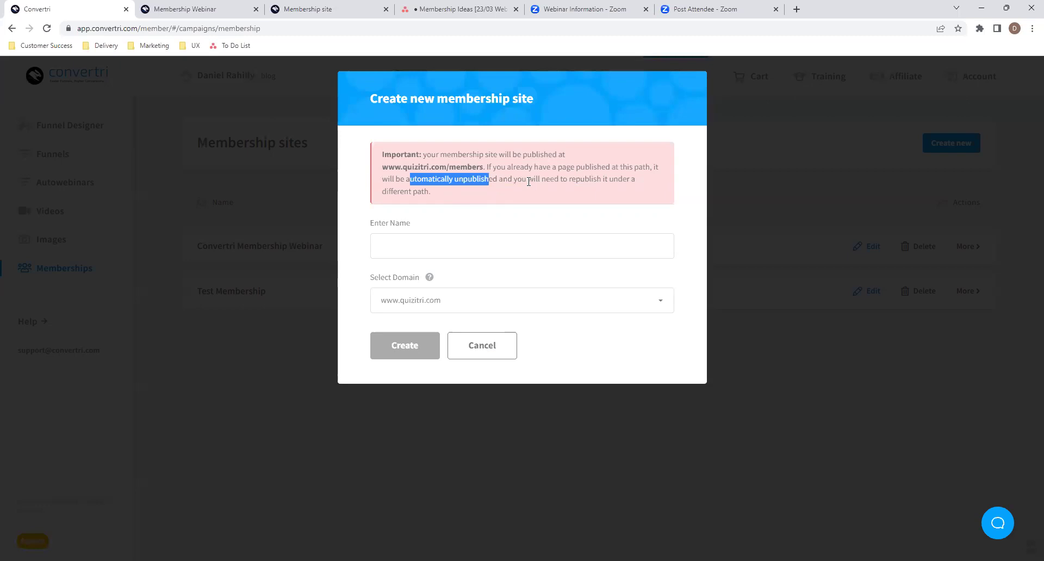
left_click(474, 200)
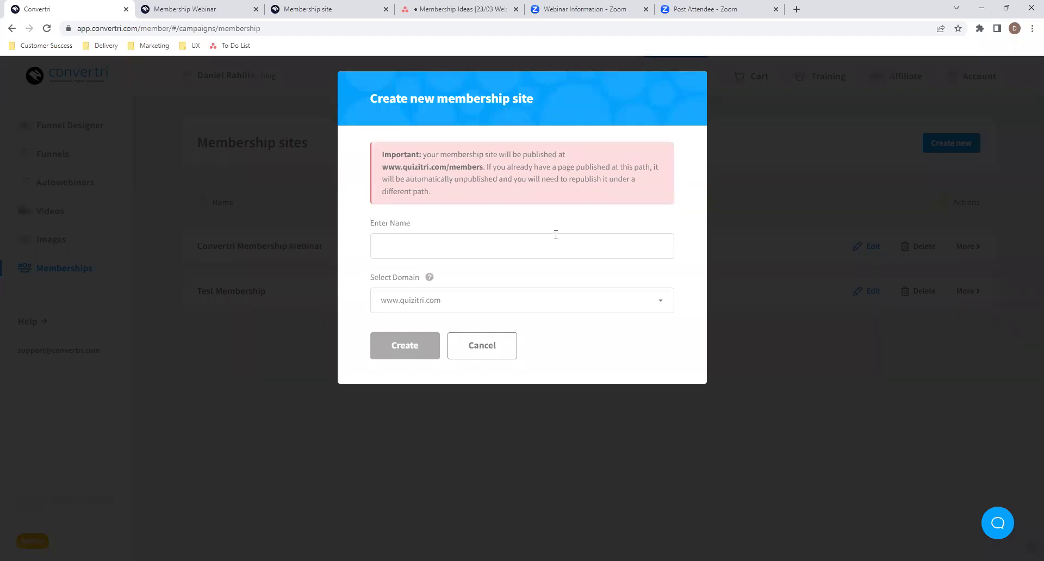
left_click(508, 346)
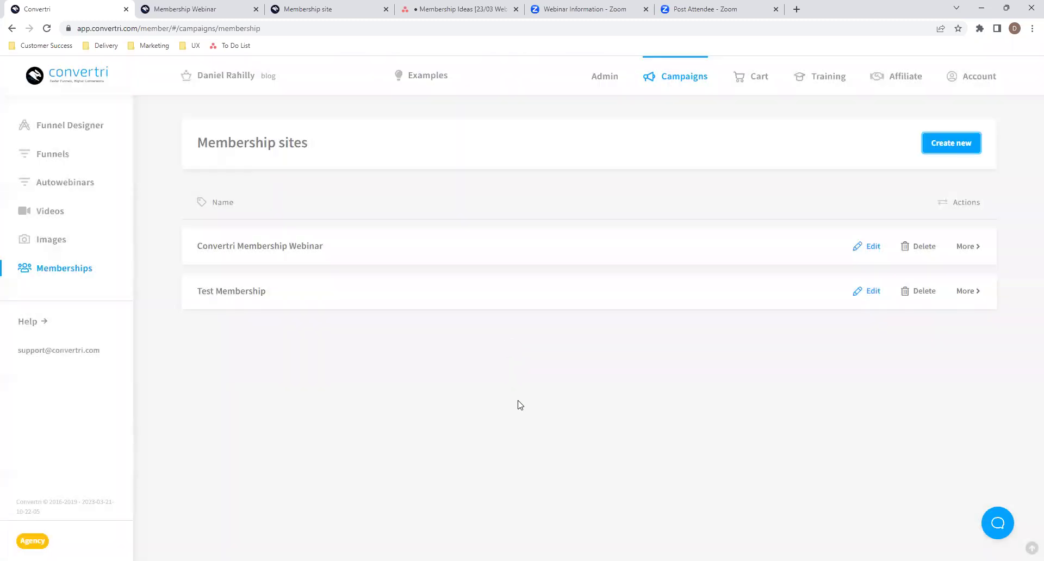
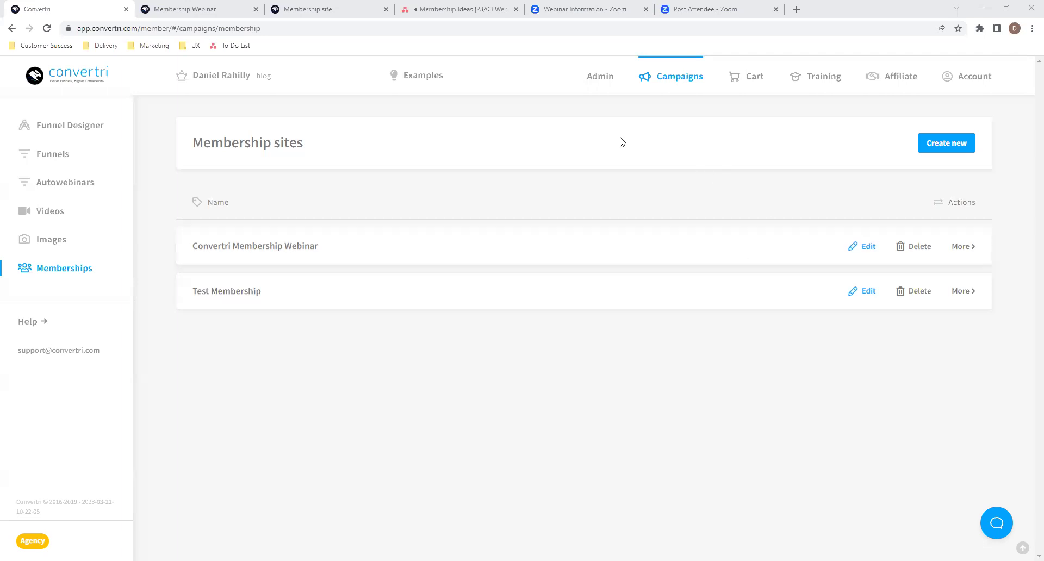
- Rename 'Convertri Membership Webinar' to 'Convertri Course' and open its two-module content page
left_click(860, 247)
left_click_drag(855, 251, 827, 212)
left_click(832, 212)
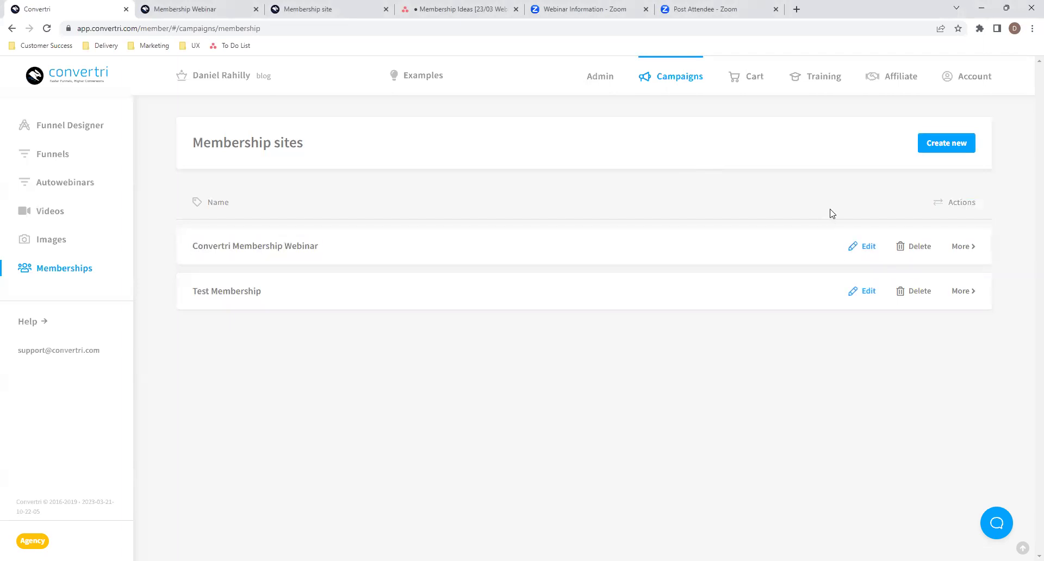
left_click(966, 247)
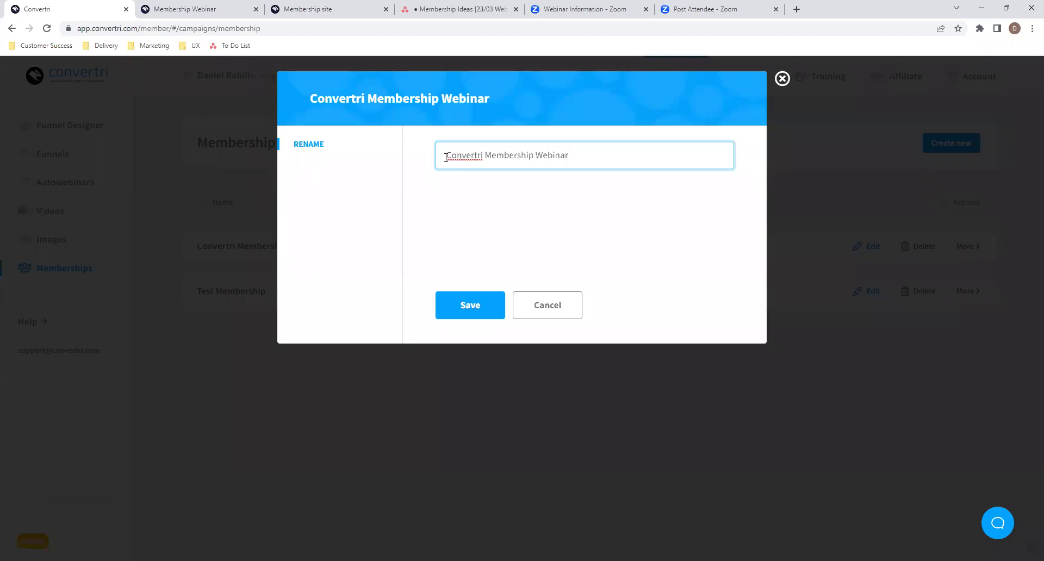
left_click_drag(486, 157, 580, 144)
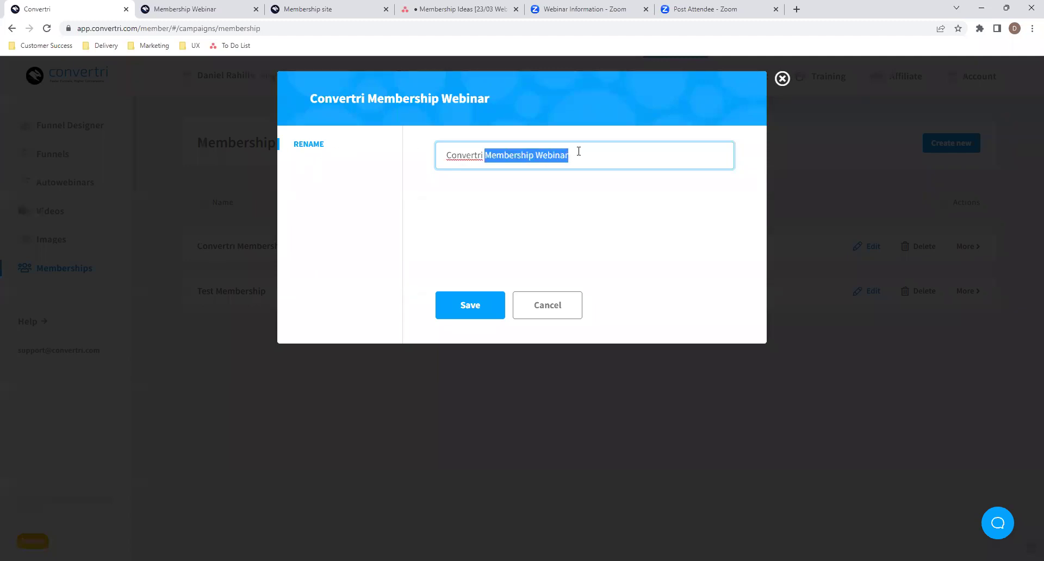
type("Course")
left_click(475, 305)
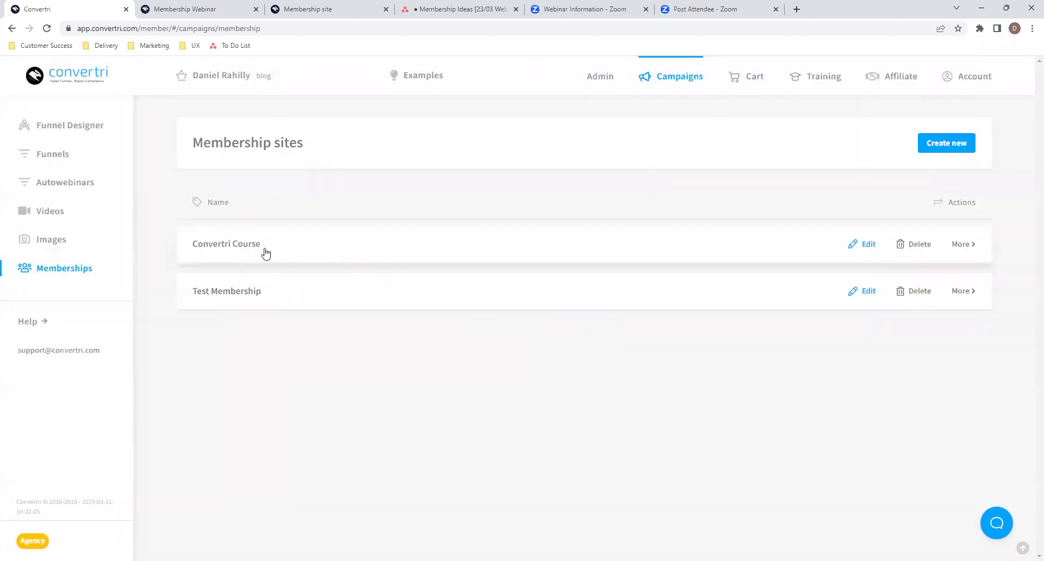
left_click(865, 252)
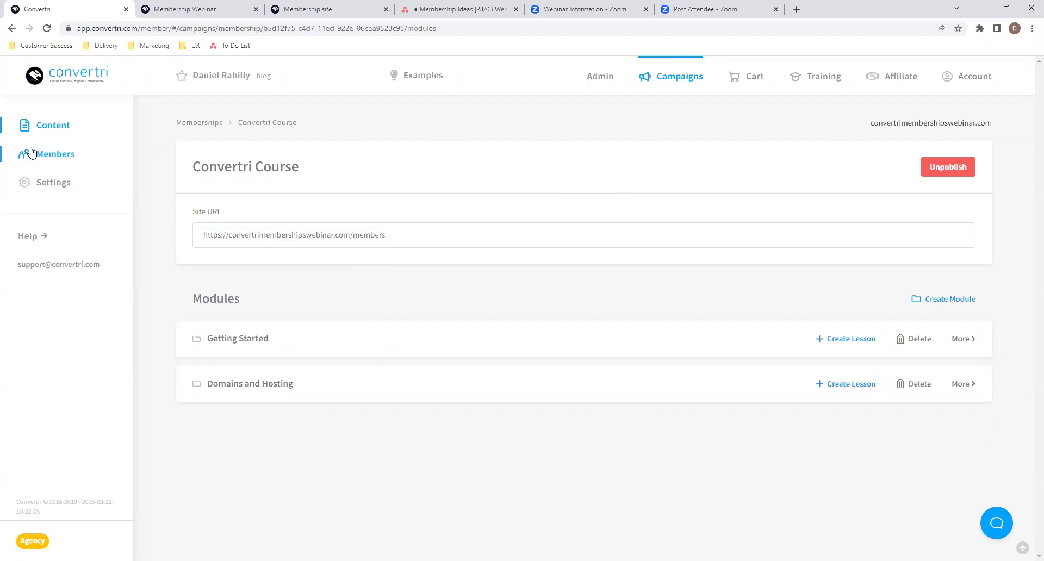
left_click(57, 158)
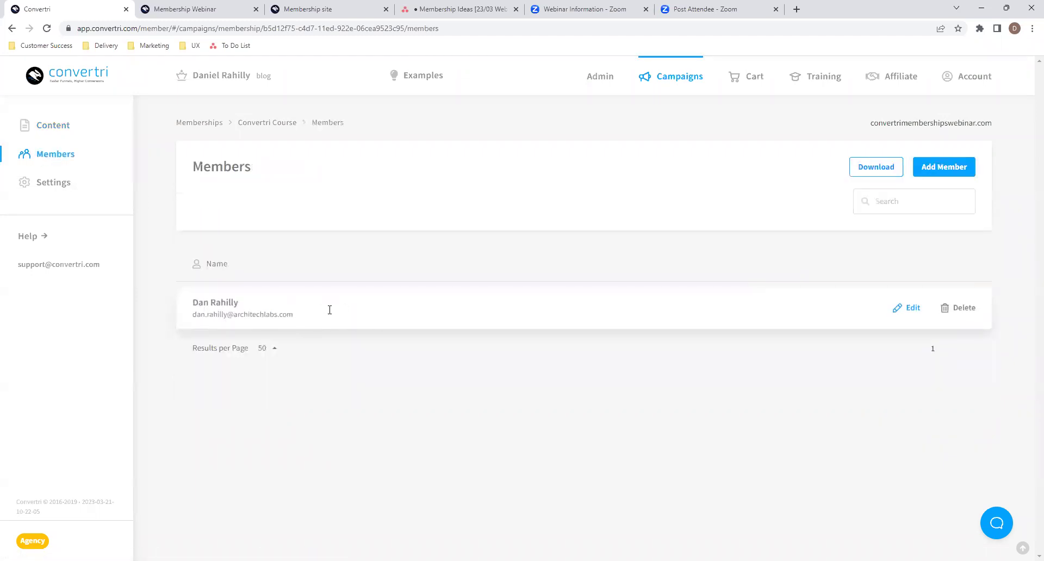
left_click(44, 183)
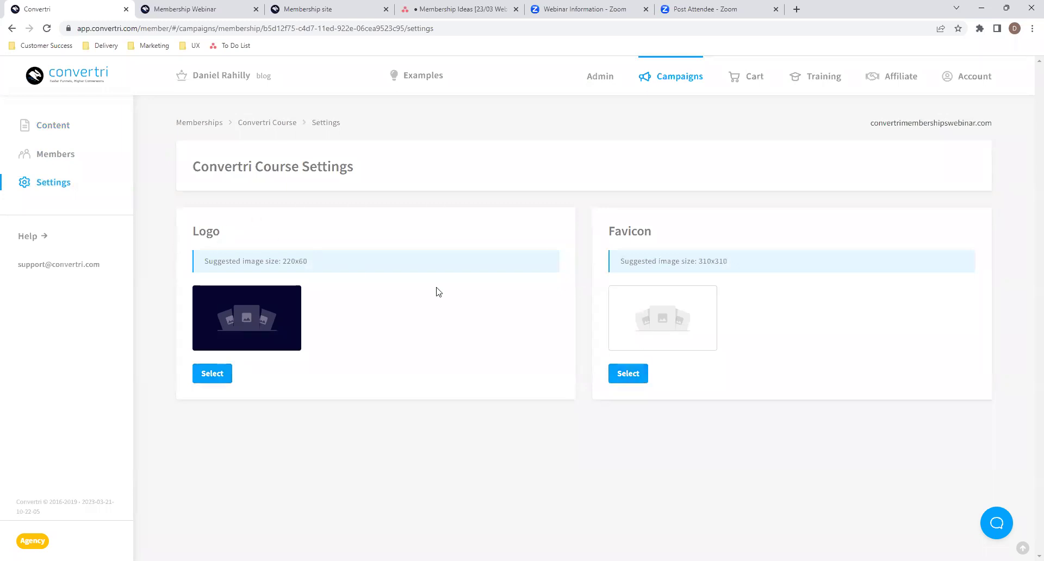
left_click(50, 131)
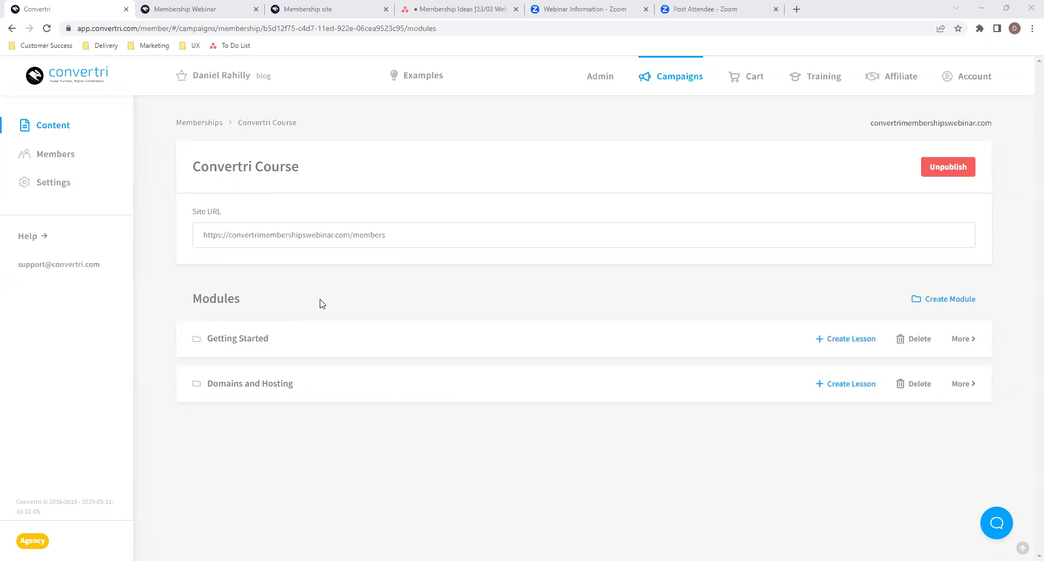
left_click(205, 341)
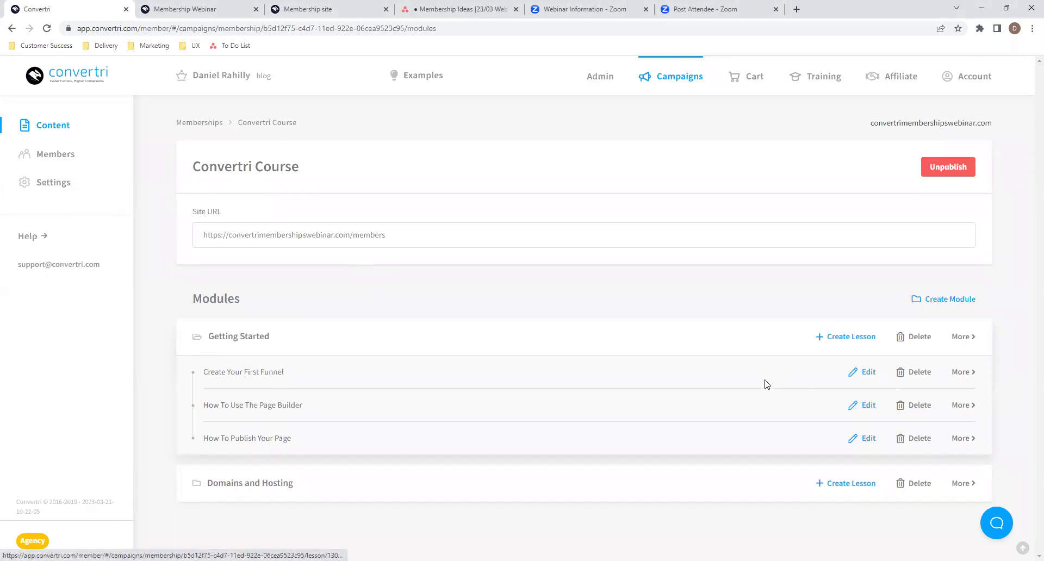
left_click(847, 337)
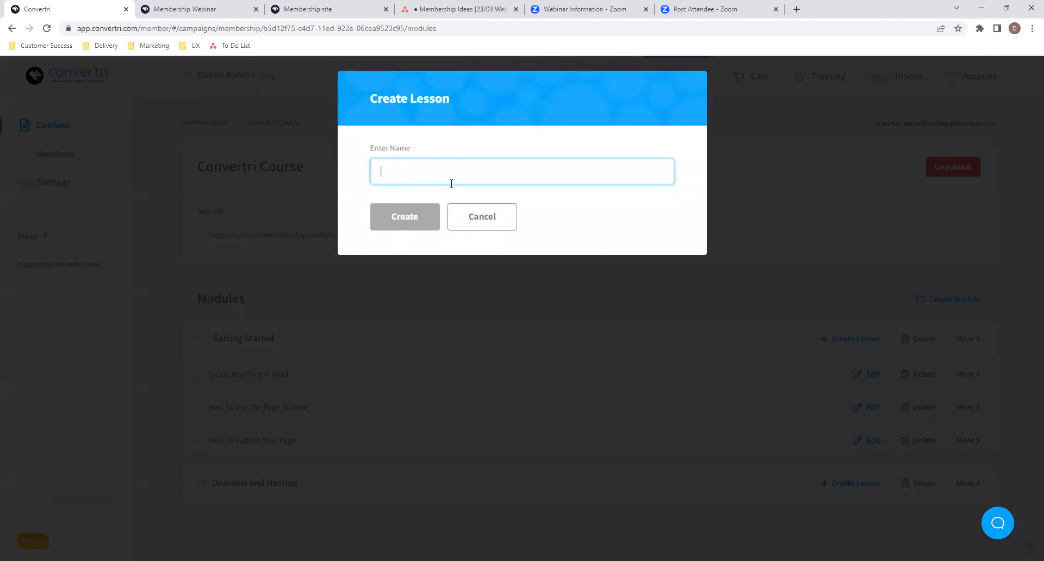
type("Fourth Lesson")
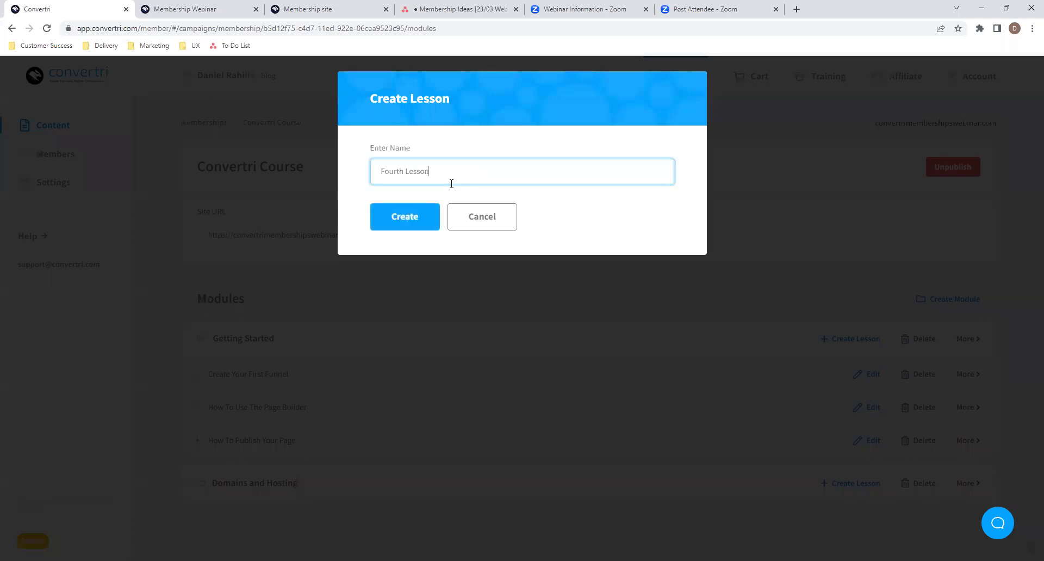
left_click(402, 219)
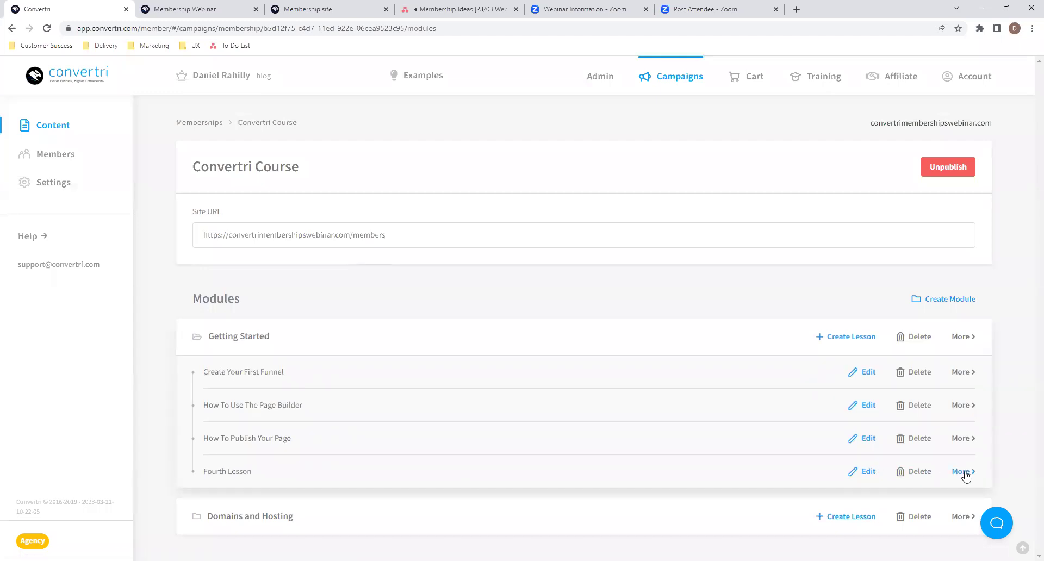
left_click(914, 477)
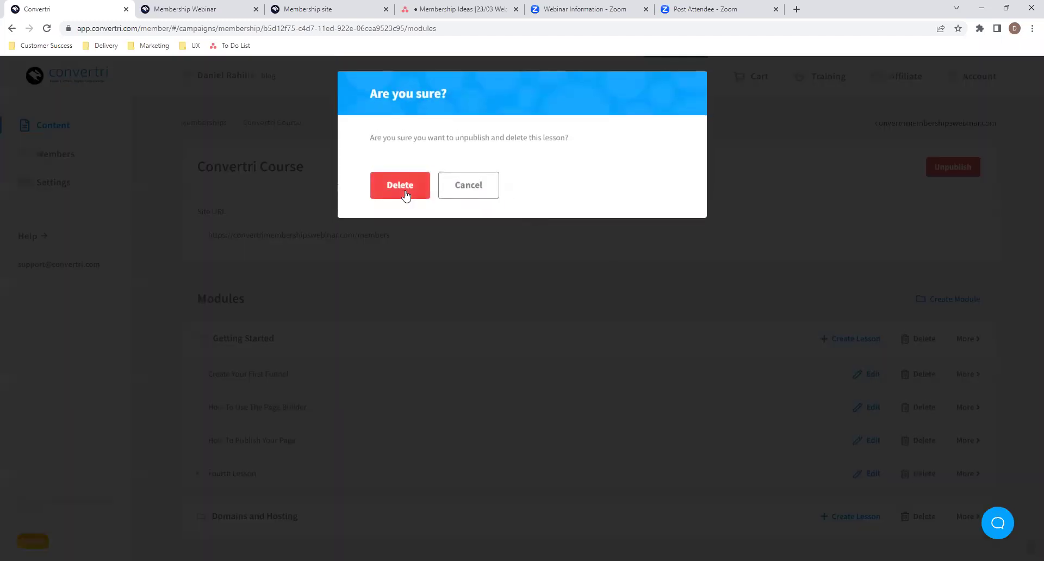
left_click(405, 195)
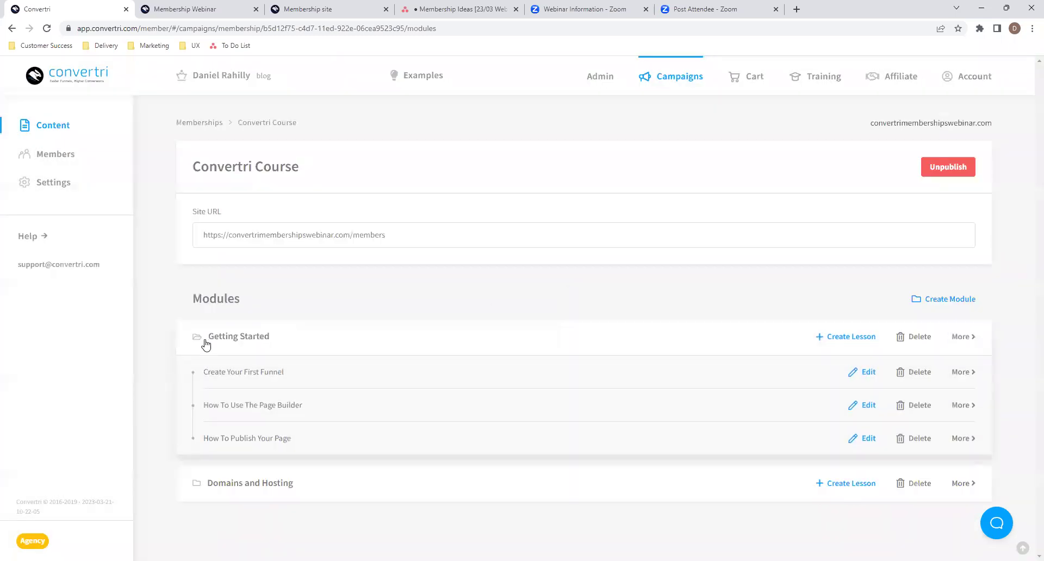
left_click(243, 341)
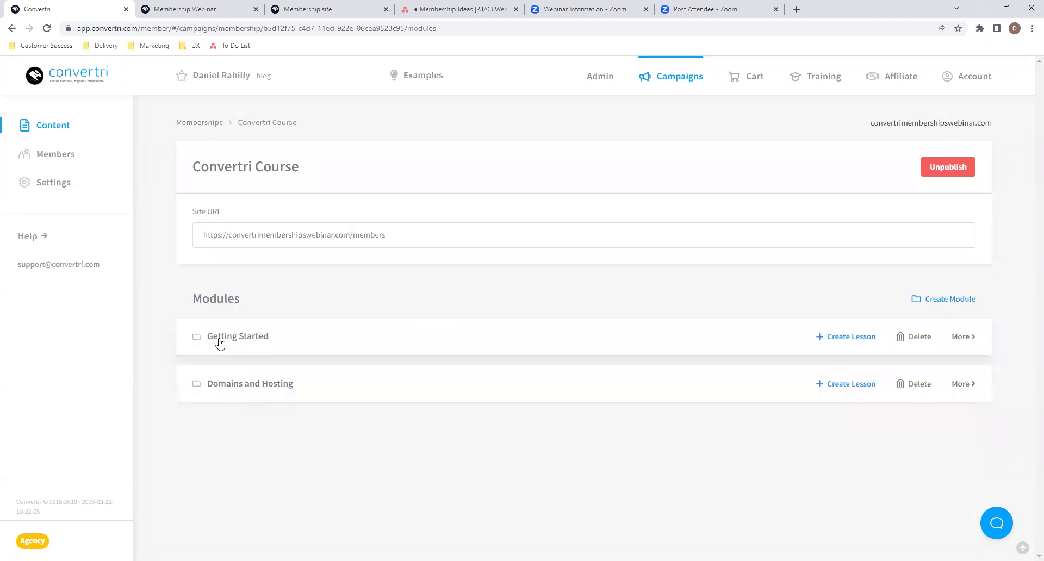
left_click(220, 342)
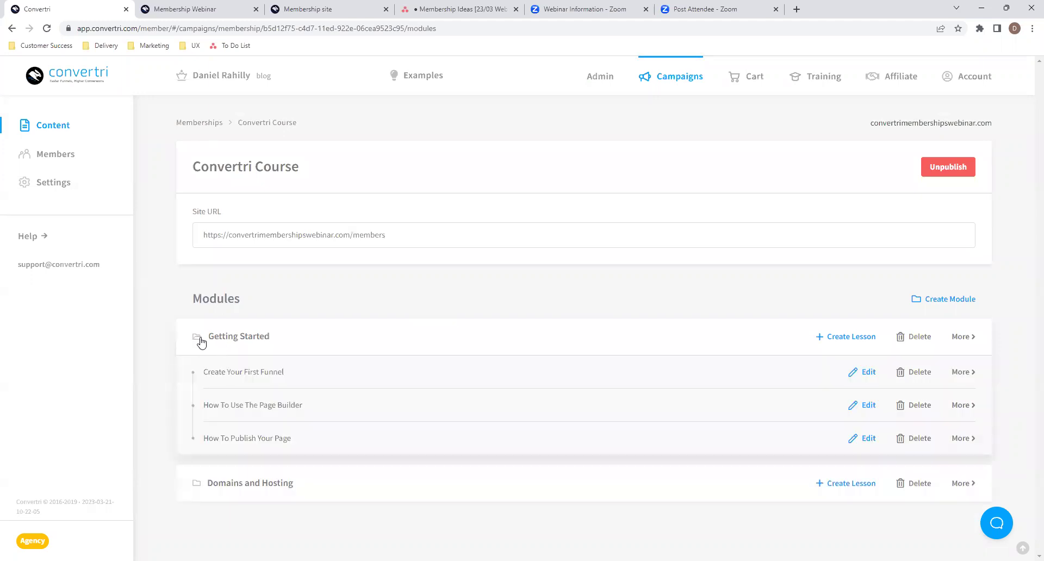
left_click(254, 343)
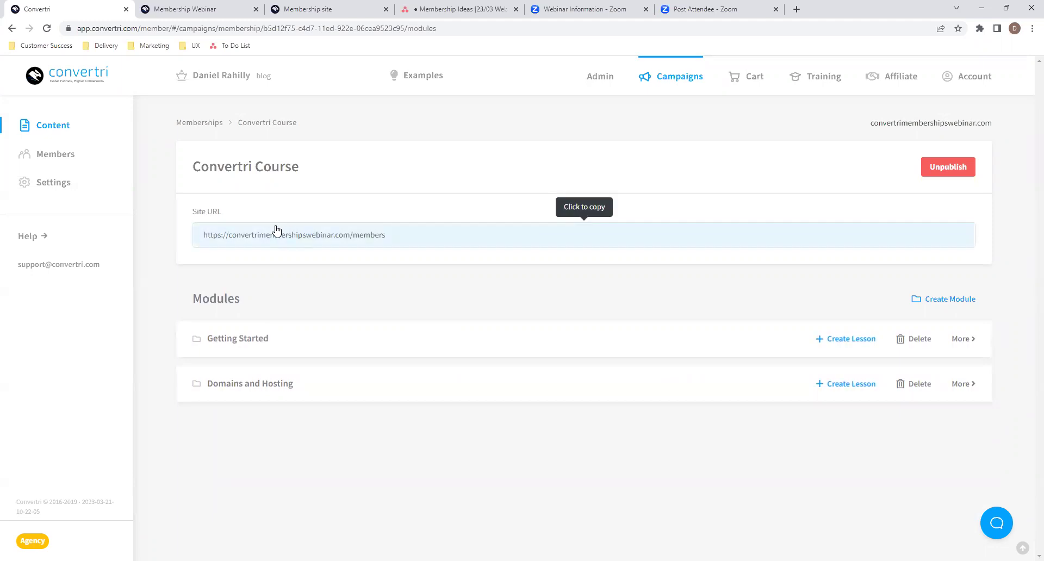
- Copy the Convertri Course site URL and view the Create Your First Funnel lesson live
left_click(461, 244)
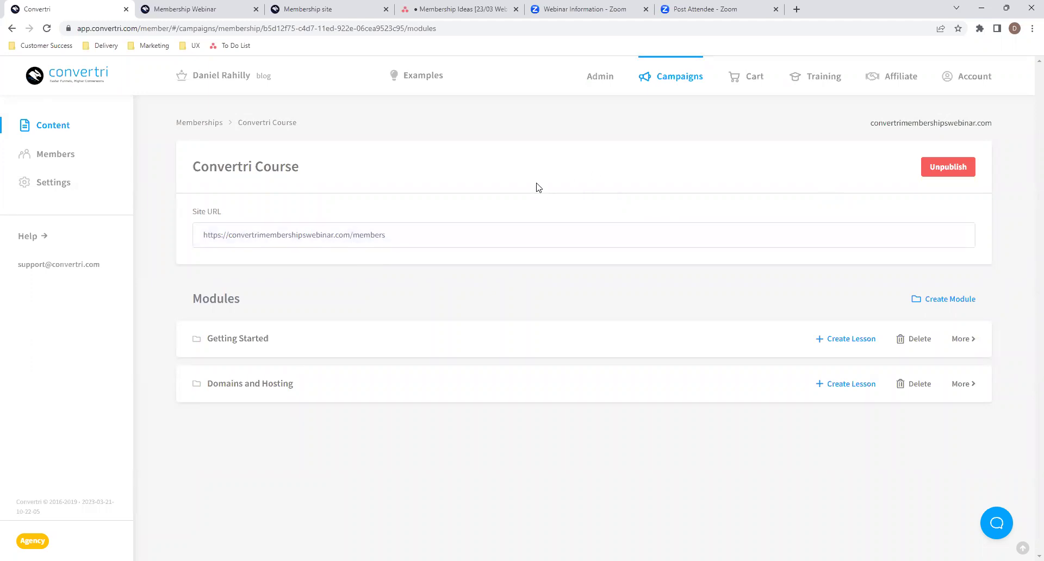
left_click(345, 8)
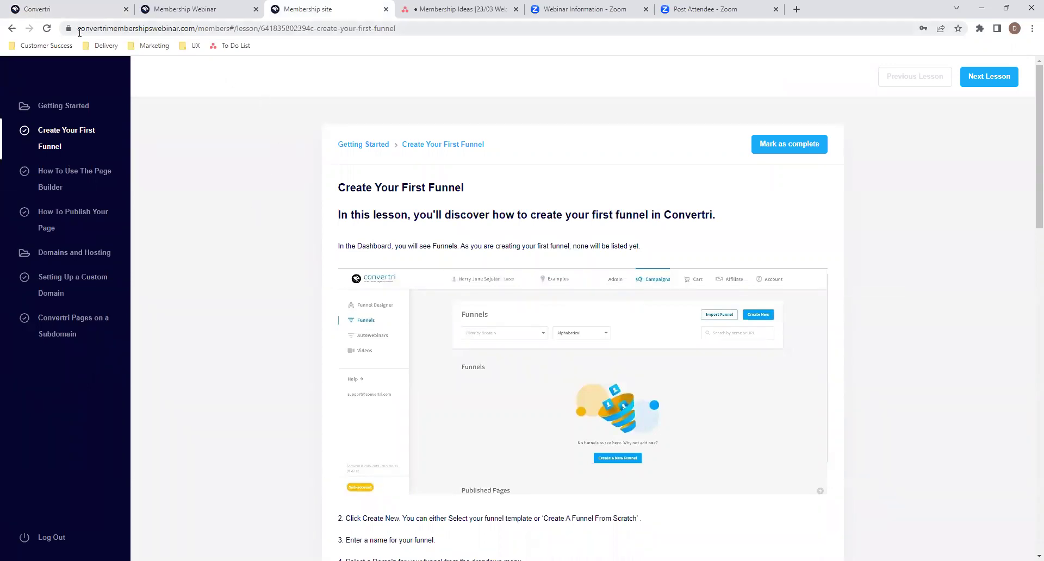
- Highlight the lesson address parts: base address, lesson id and create-your-first-funnel slug
left_click_drag(79, 32, 229, 31)
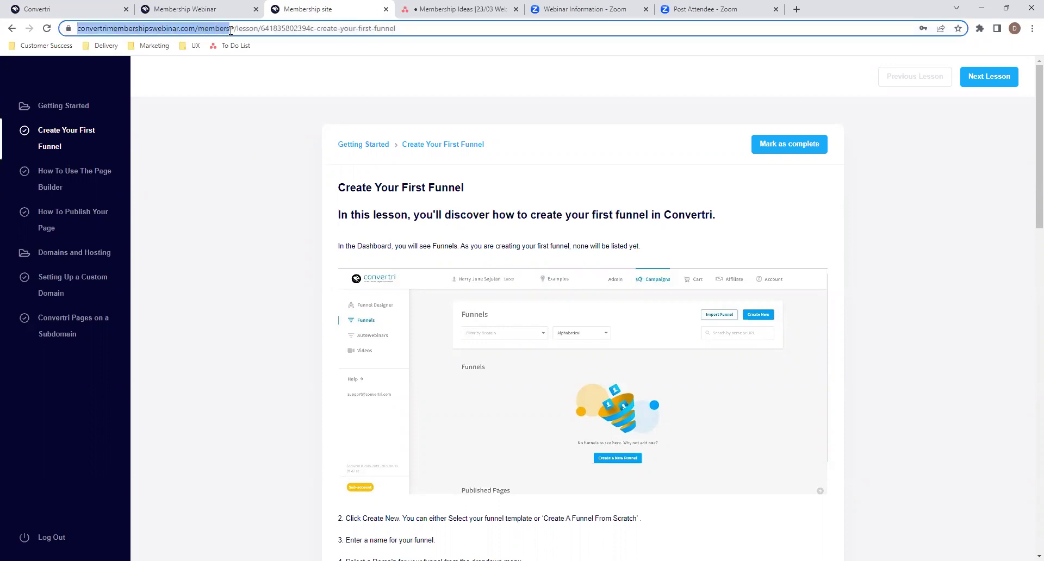
left_click_drag(230, 31, 251, 31)
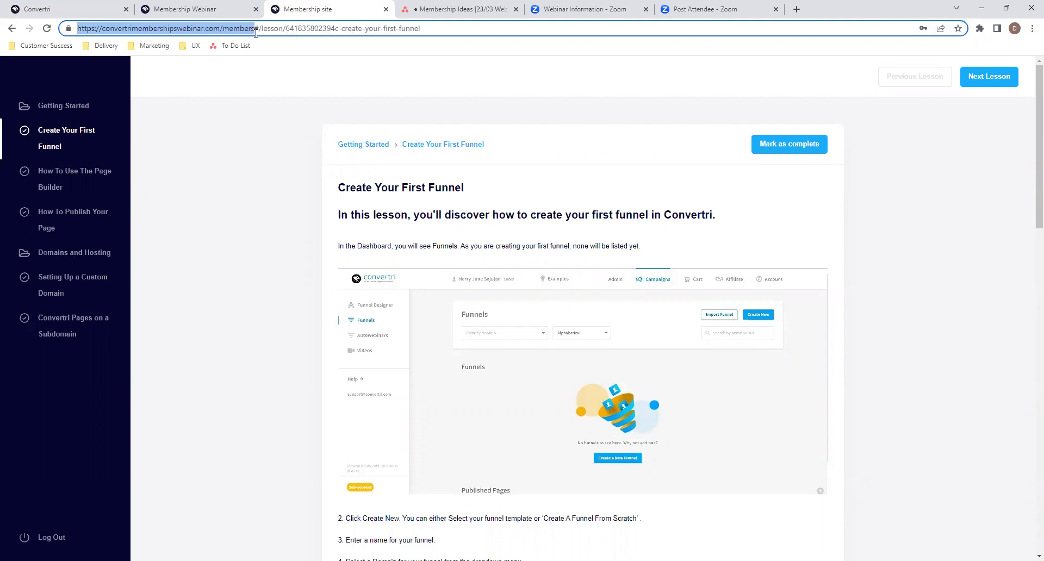
left_click_drag(262, 30, 343, 35)
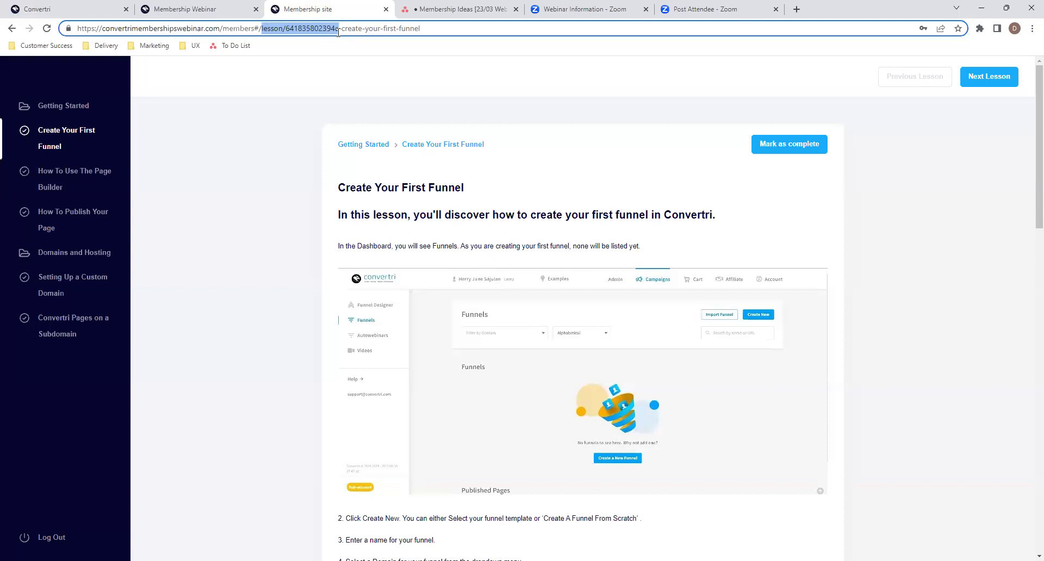
left_click_drag(342, 29, 434, 28)
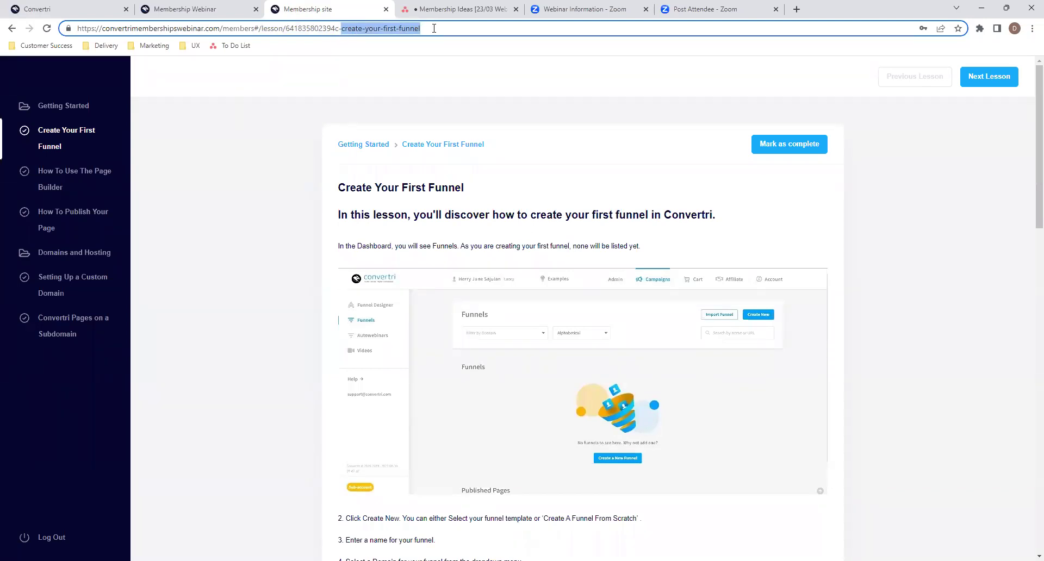
left_click(434, 29)
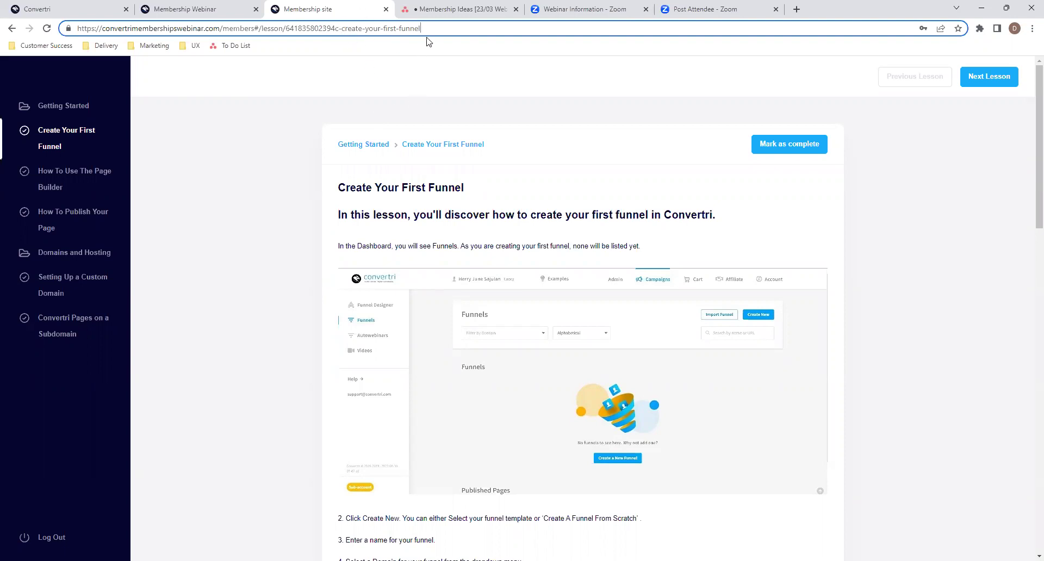
- In the Convertri course editor, expand Getting Started to list its three lessons
left_click(71, 8)
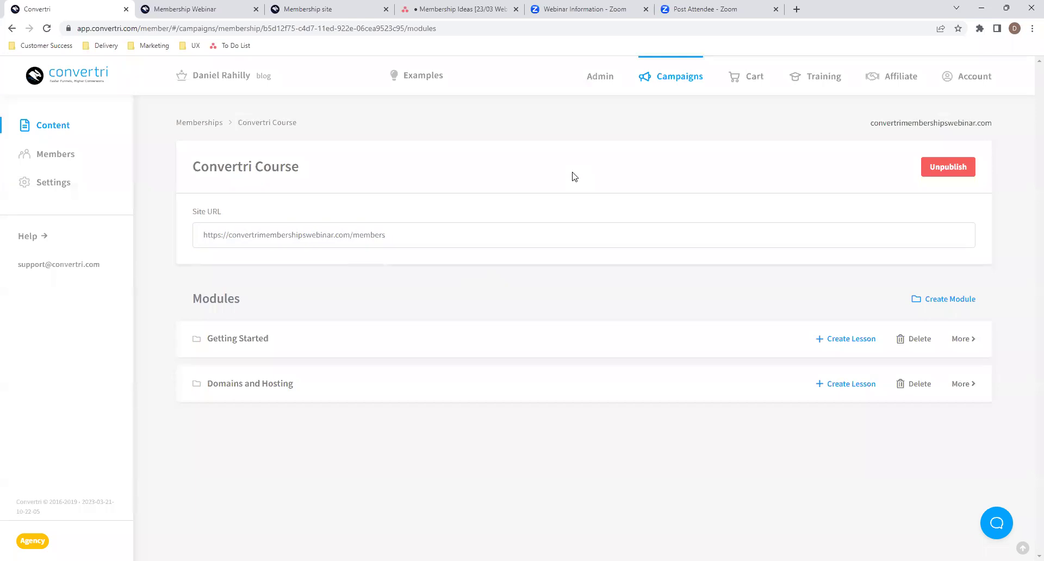
left_click(318, 8)
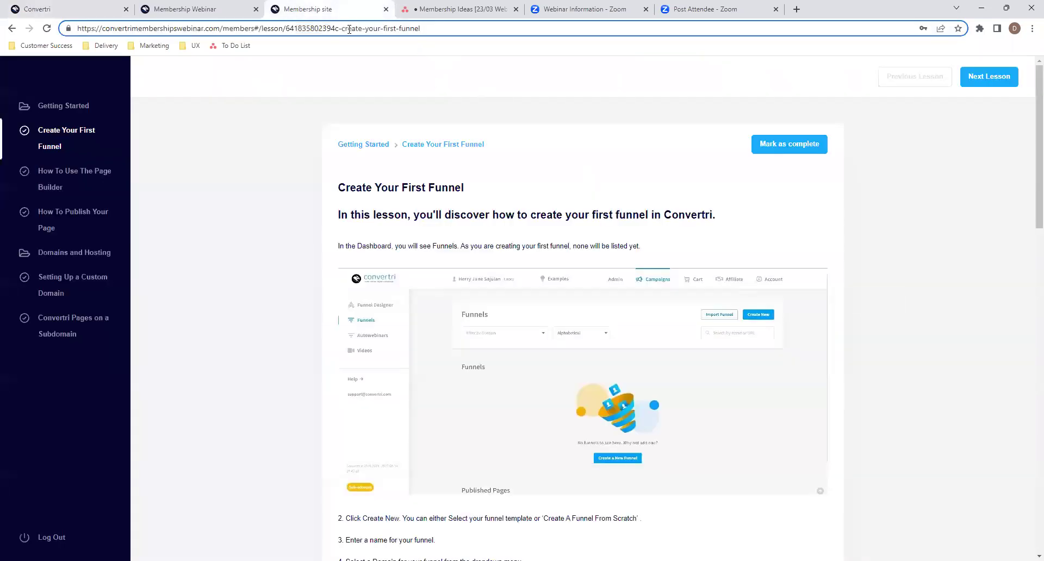
left_click(95, 8)
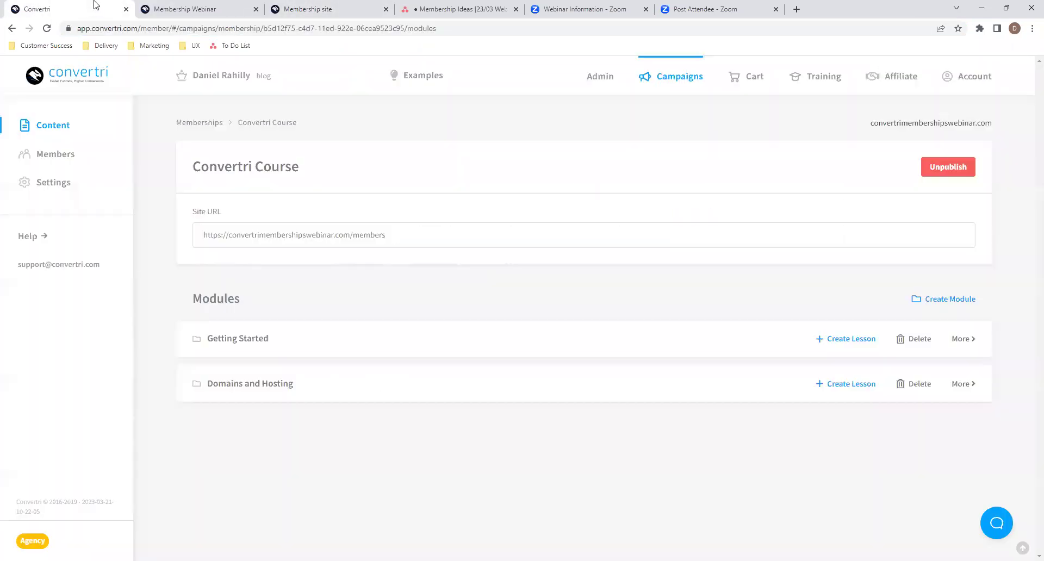
left_click(540, 341)
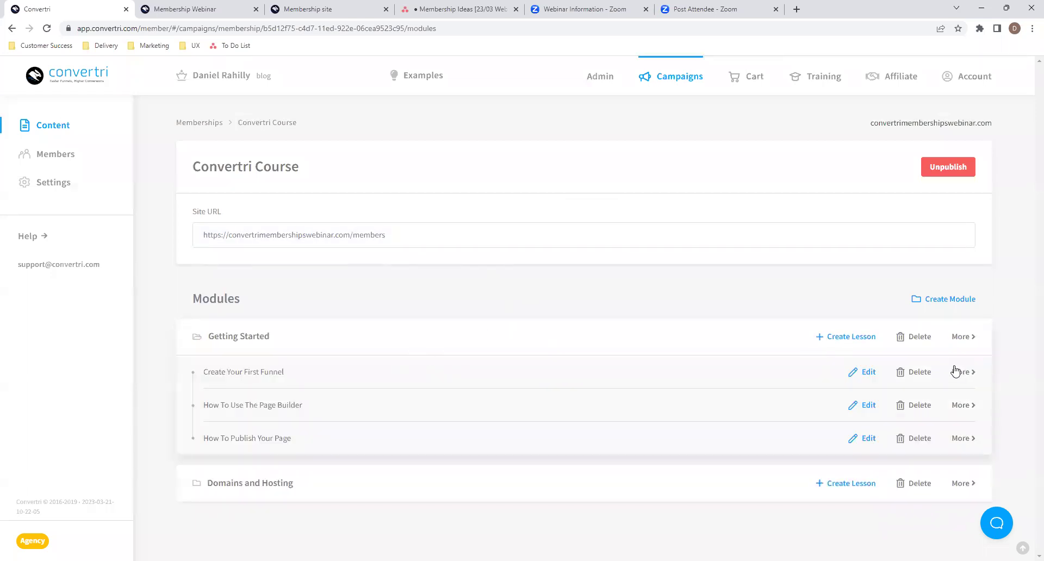
- Rename the lesson 'Create Your First Funnel' to 'Your First Funnel'
left_click(957, 372)
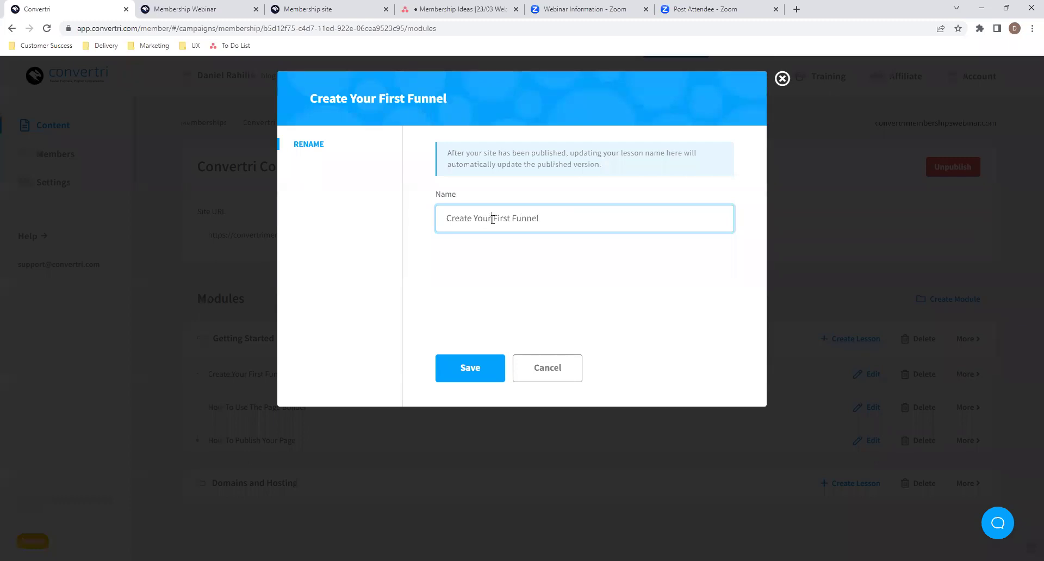
left_click_drag(474, 217, 432, 220)
key("BackSpace")
left_click(481, 377)
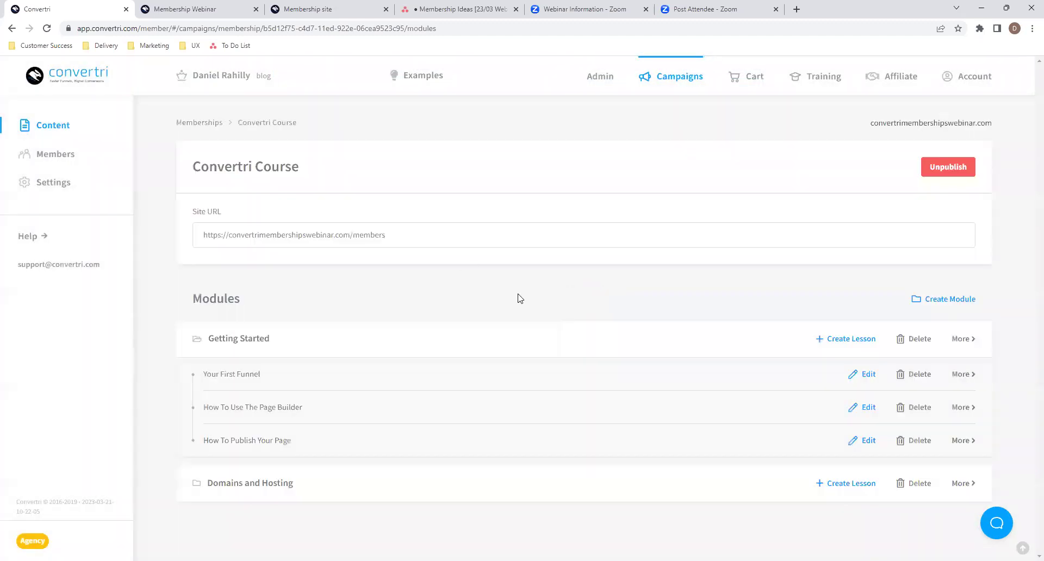
- Reload the live site and confirm the lesson heading and address now read Your First Funnel
left_click(322, 5)
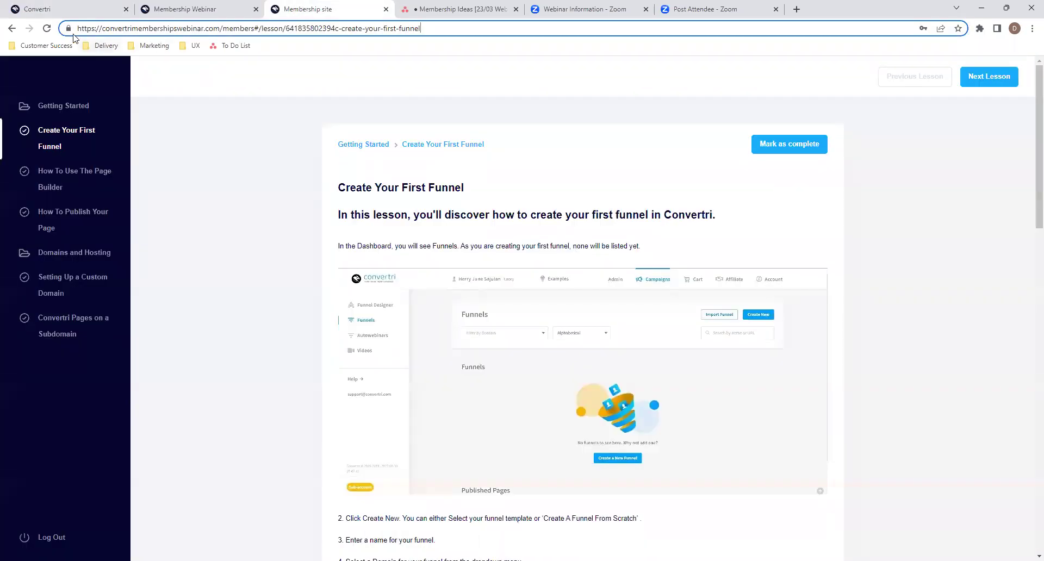
left_click(48, 29)
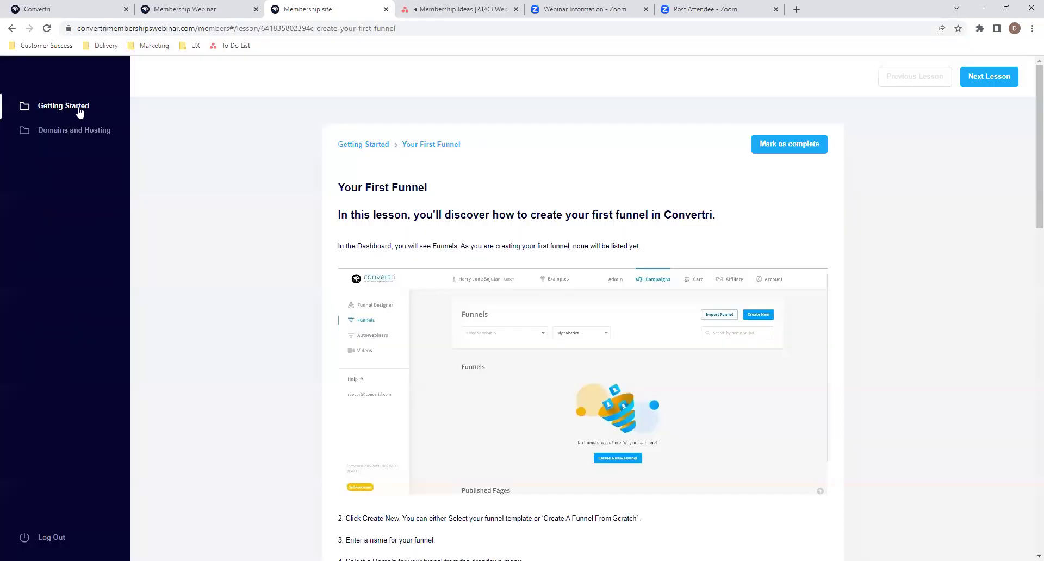
left_click(79, 107)
left_click(65, 163)
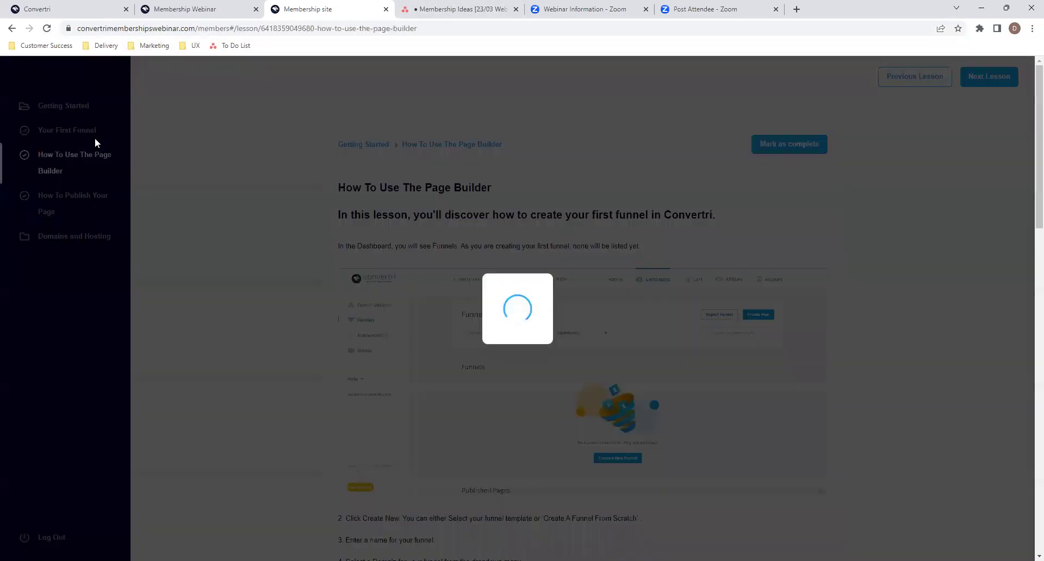
left_click(76, 131)
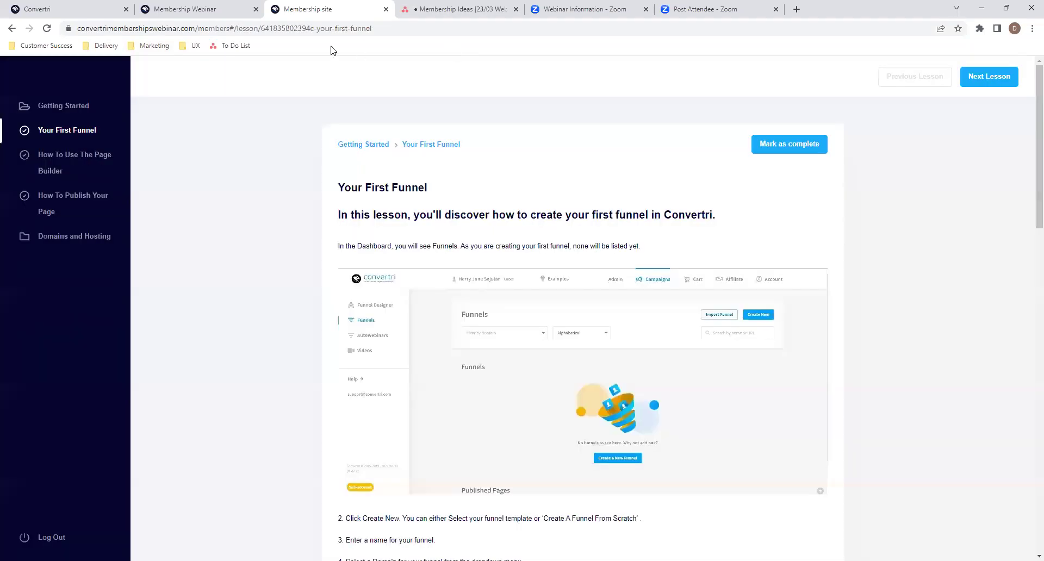
scroll(49, 139, "up", 5)
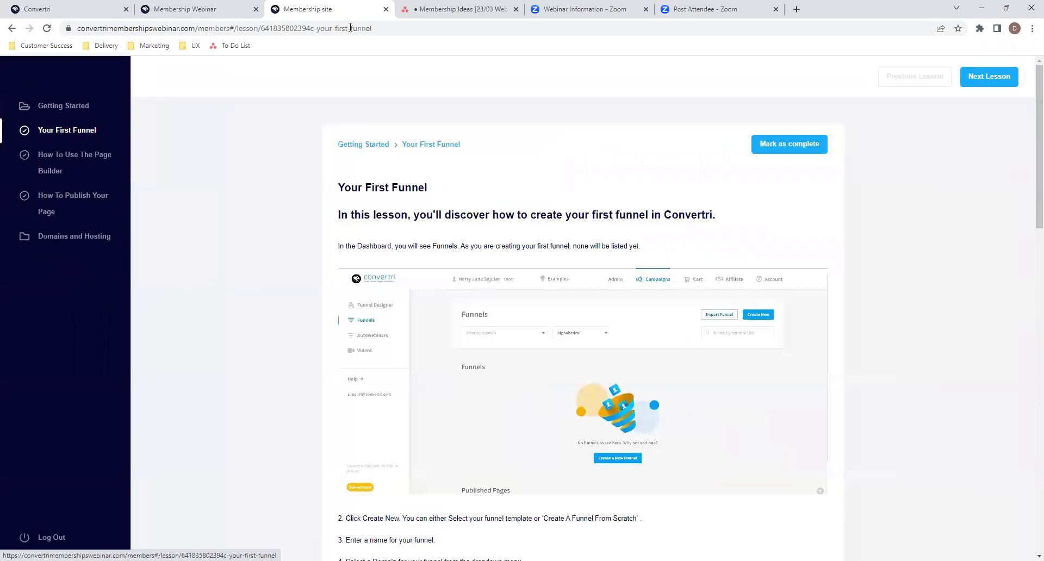
left_click_drag(320, 30, 396, 30)
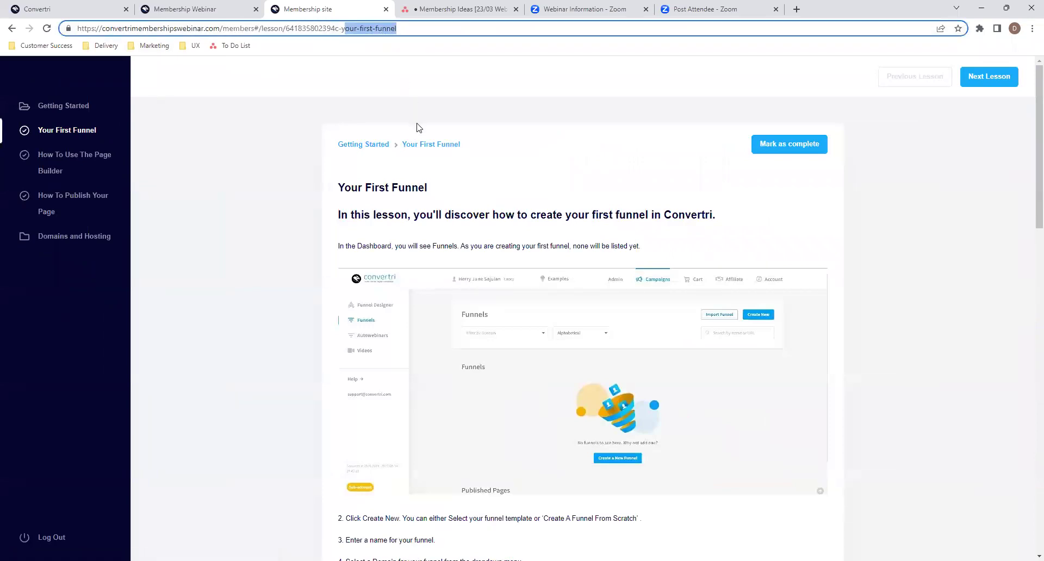
mouse_move(338, 188)
left_mouse_down()
mouse_move(439, 194)
mouse_move(339, 188)
left_mouse_up()
left_click(438, 194)
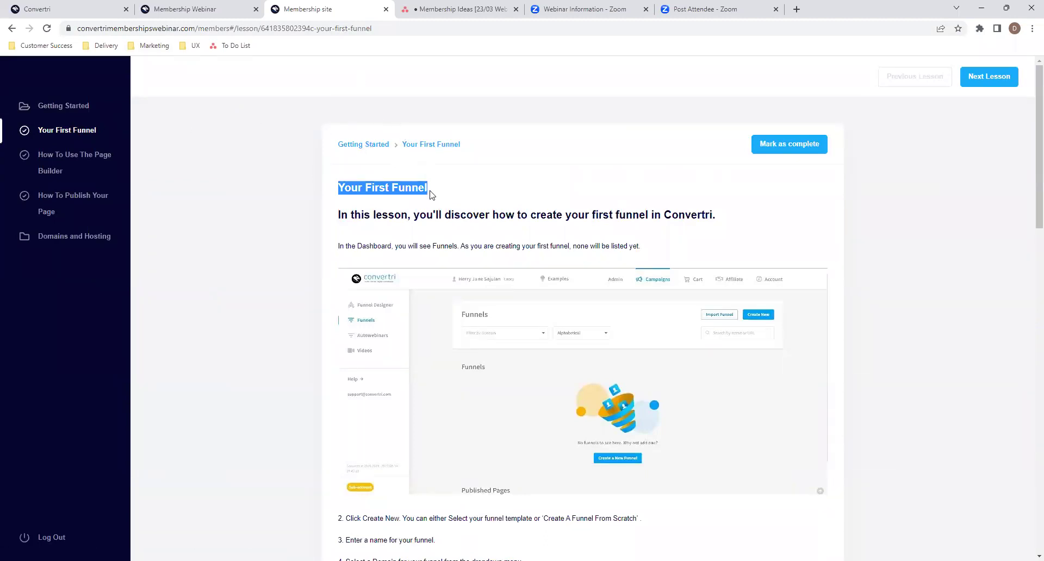
left_click(354, 185)
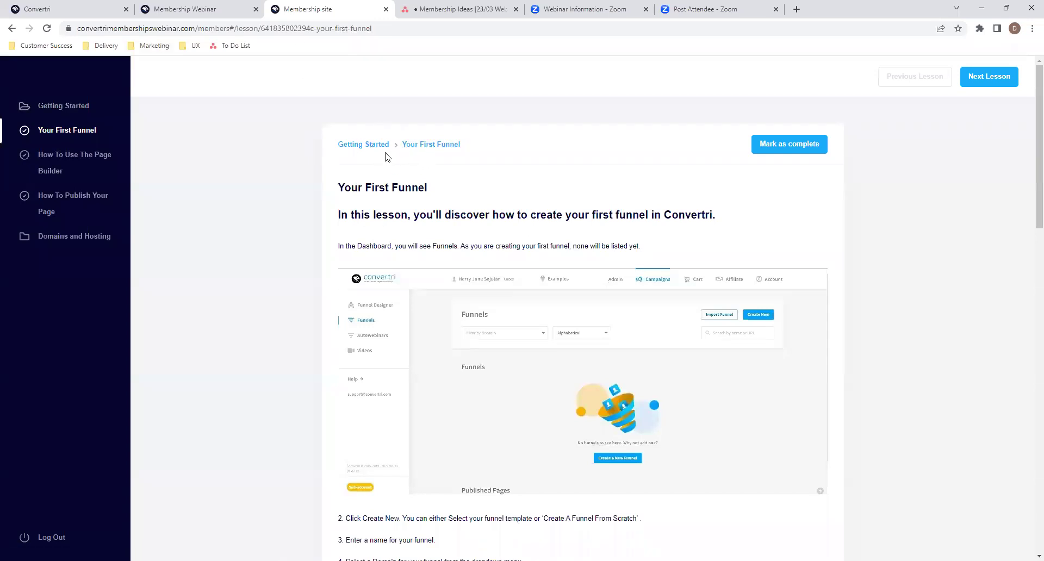
left_click(73, 9)
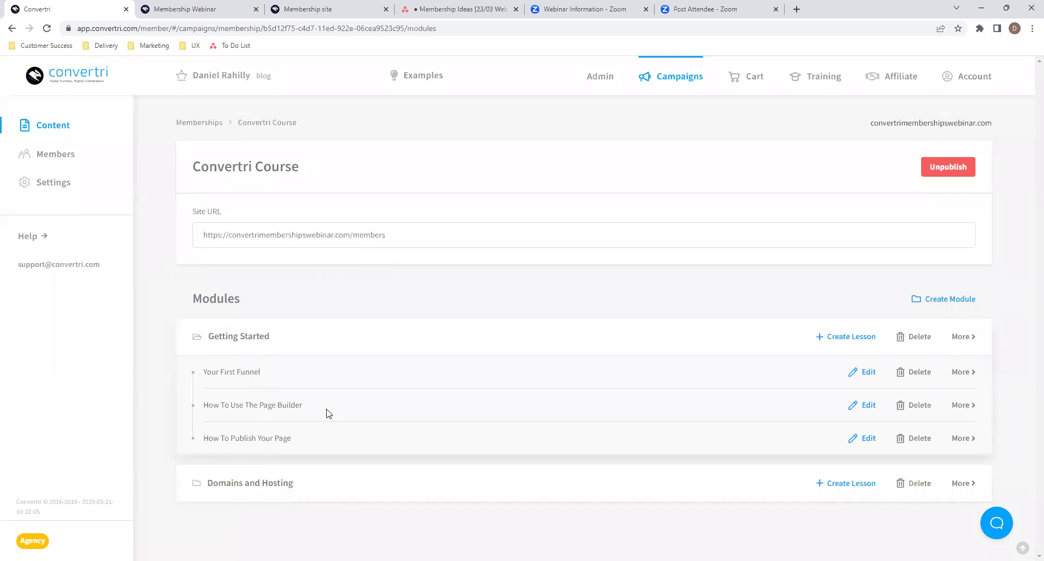
- Toggle the Getting Started module open and closed between views of the live lesson
left_click(255, 337)
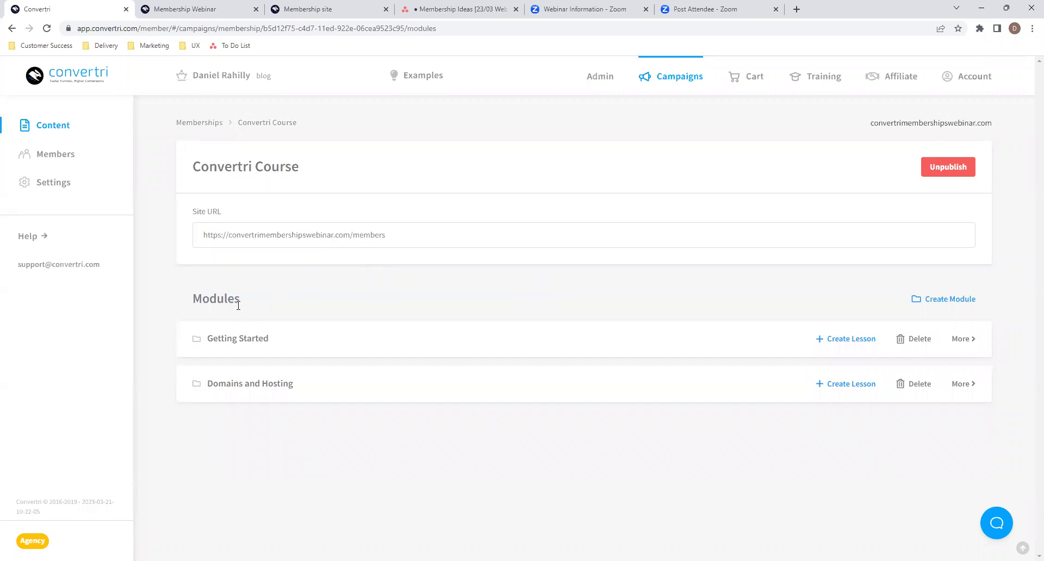
left_click(241, 343)
left_click(234, 338)
left_click(227, 8)
left_click(359, 7)
left_click(517, 340)
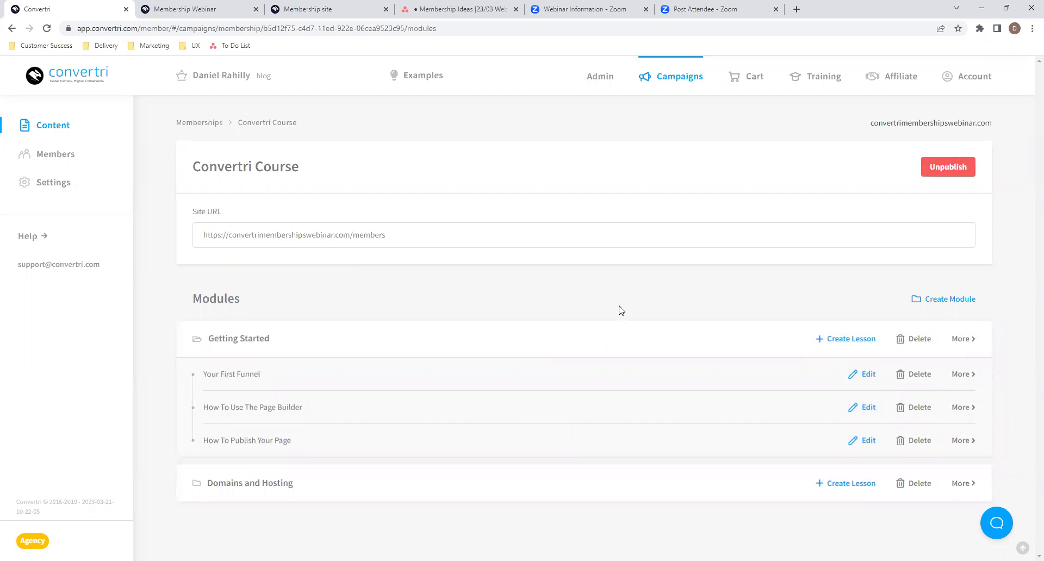
left_click(647, 347)
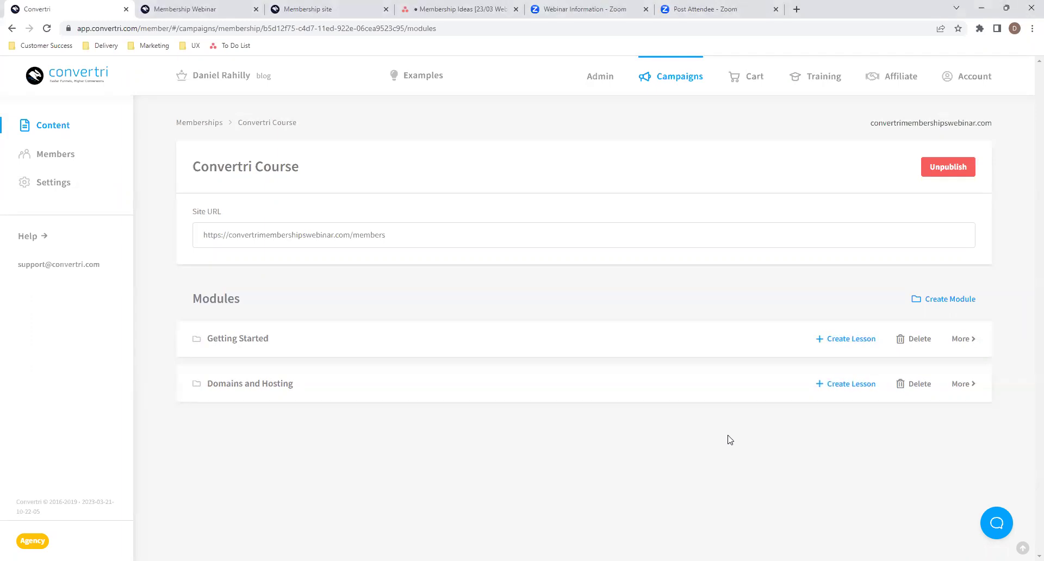
left_click(656, 333)
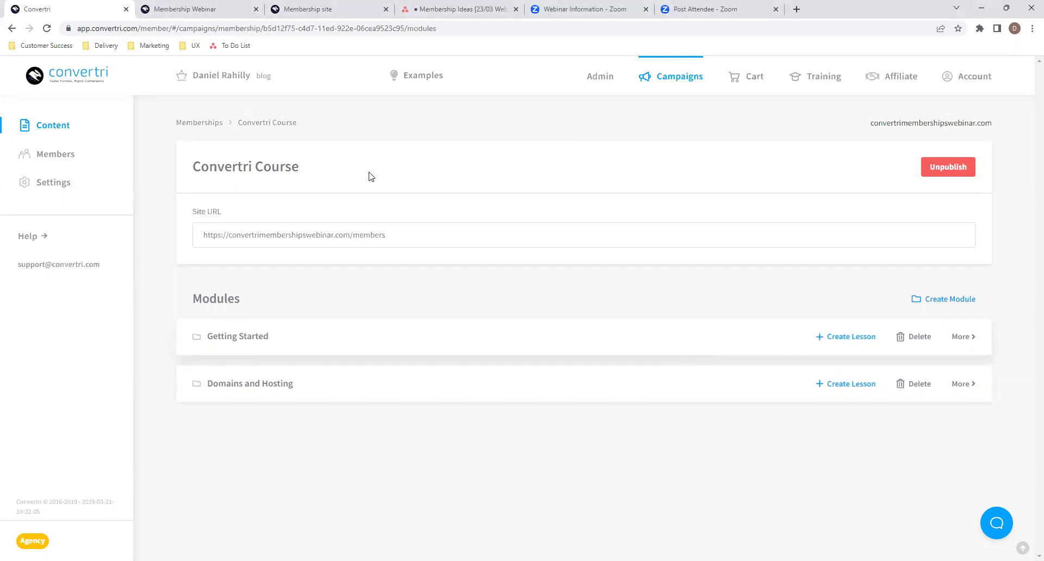
- Scroll the live Your First Funnel lesson and advance to How To Use The Page Builder
left_click(326, 9)
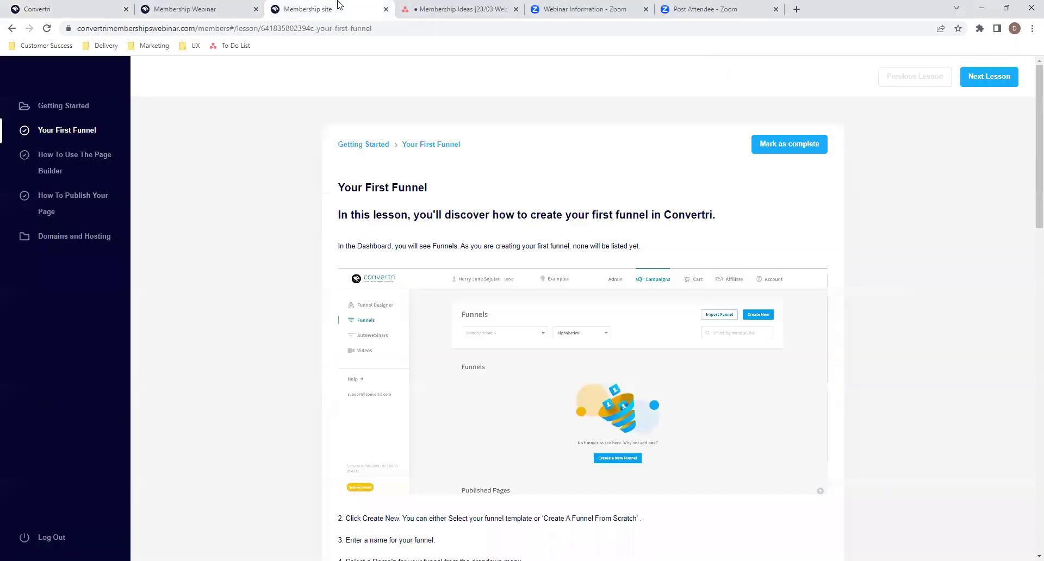
scroll(440, 341, "down", 8)
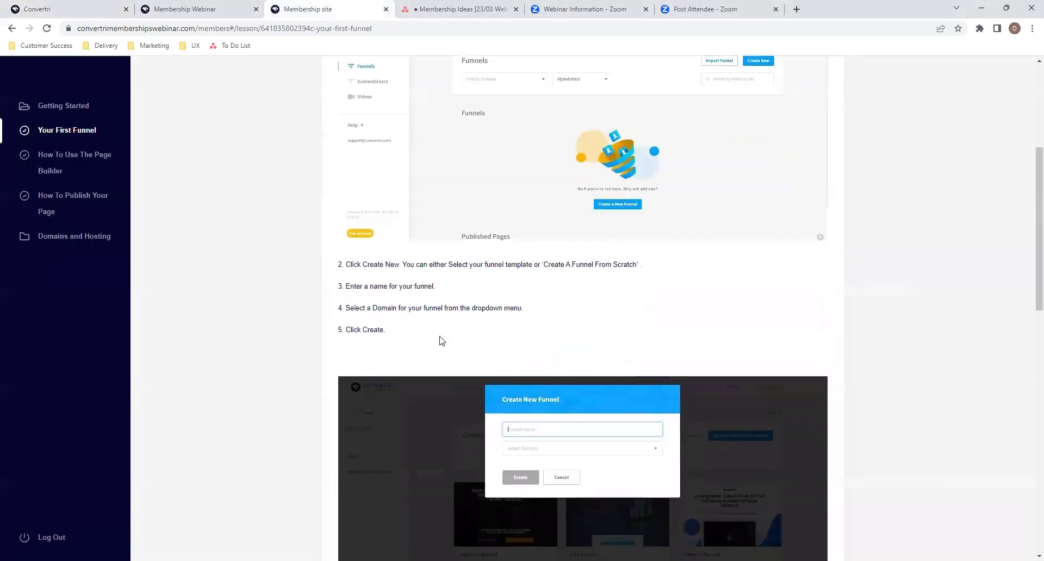
scroll(440, 336, "up", 6)
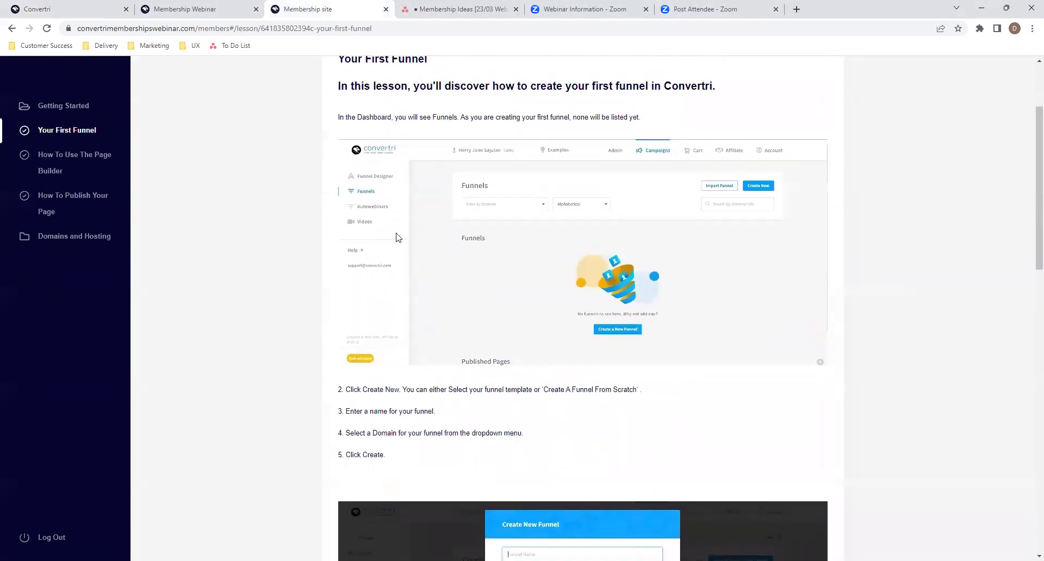
scroll(396, 237, "down", 15)
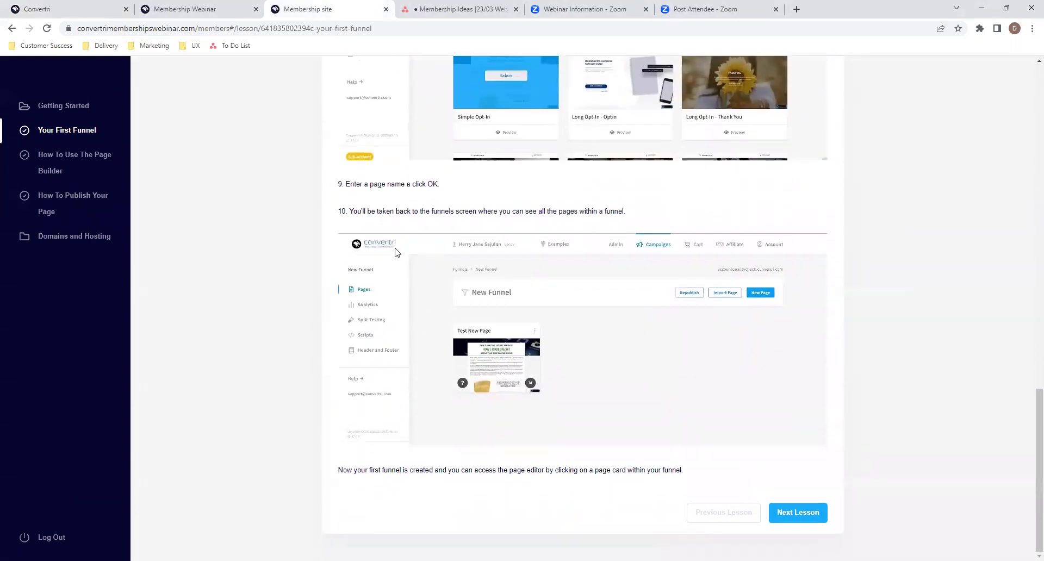
left_click(794, 513)
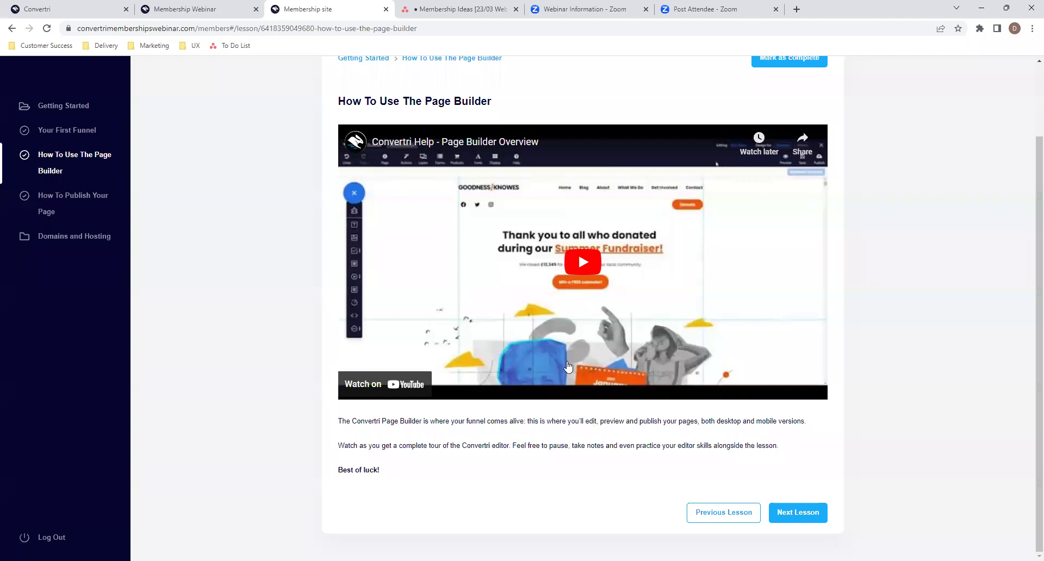
scroll(545, 430, "up", 2)
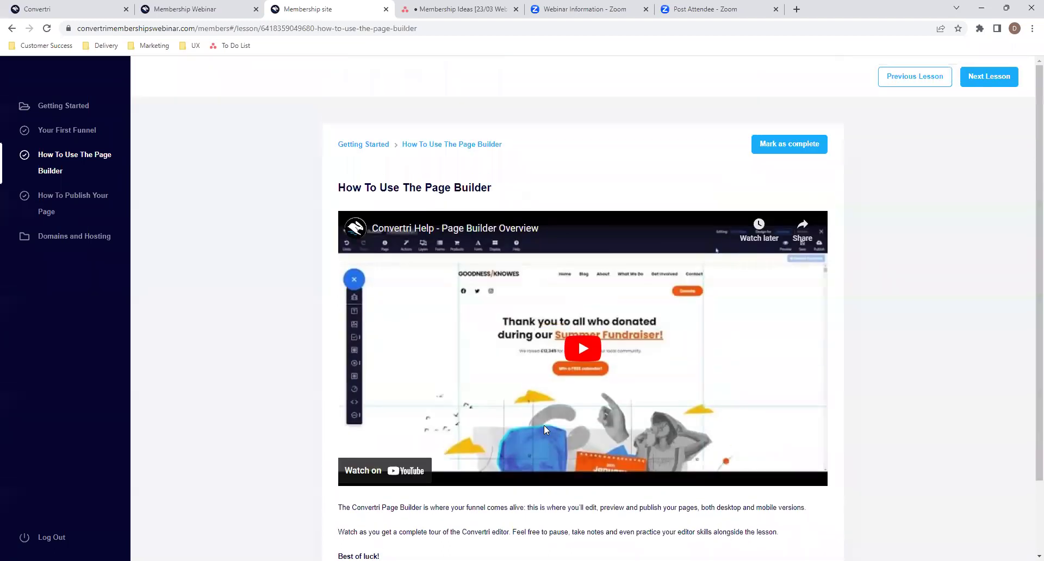
left_click(218, 9)
- Open Your First Funnel in the lesson editor, showing its heading text and image 1.jpg blocks
left_click(68, 6)
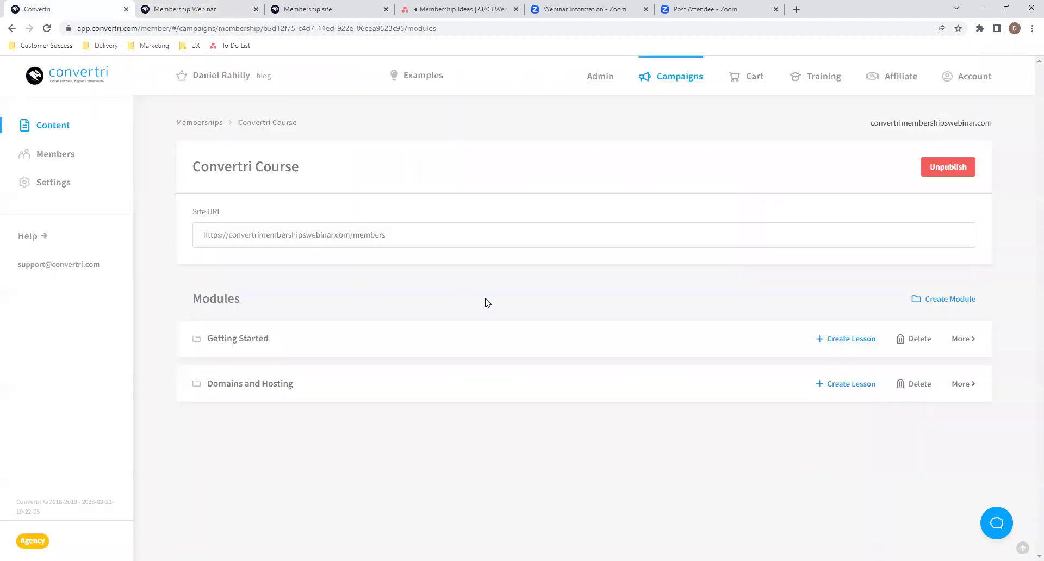
left_click(390, 342)
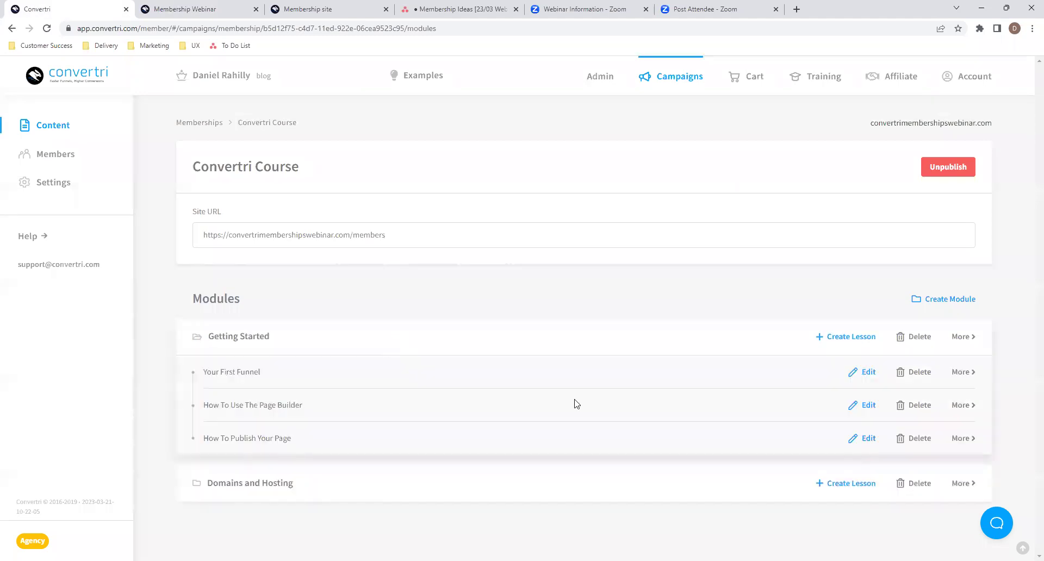
left_click(867, 375)
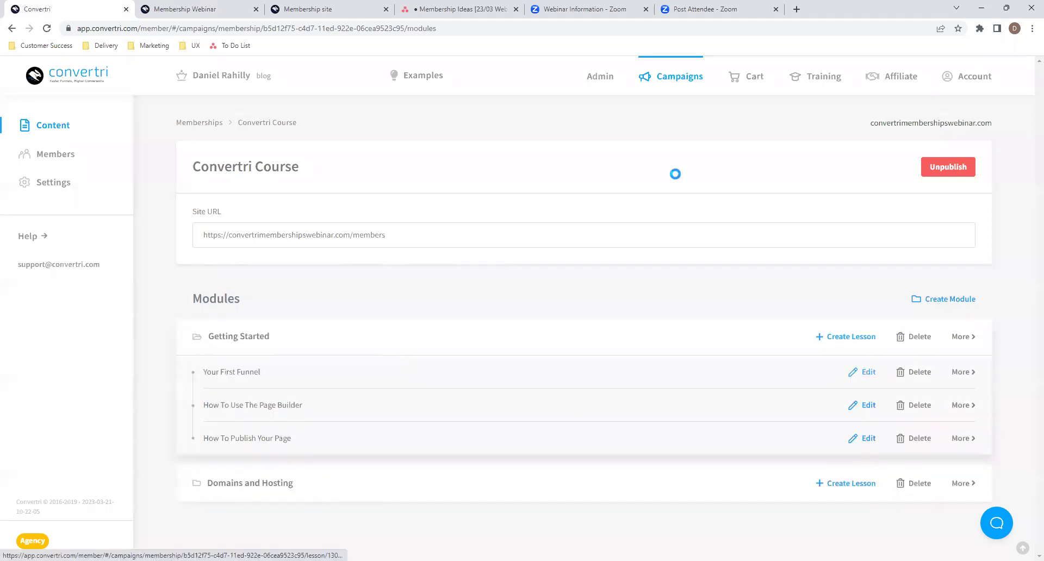
scroll(512, 268, "down", 1)
scroll(512, 268, "up", 1)
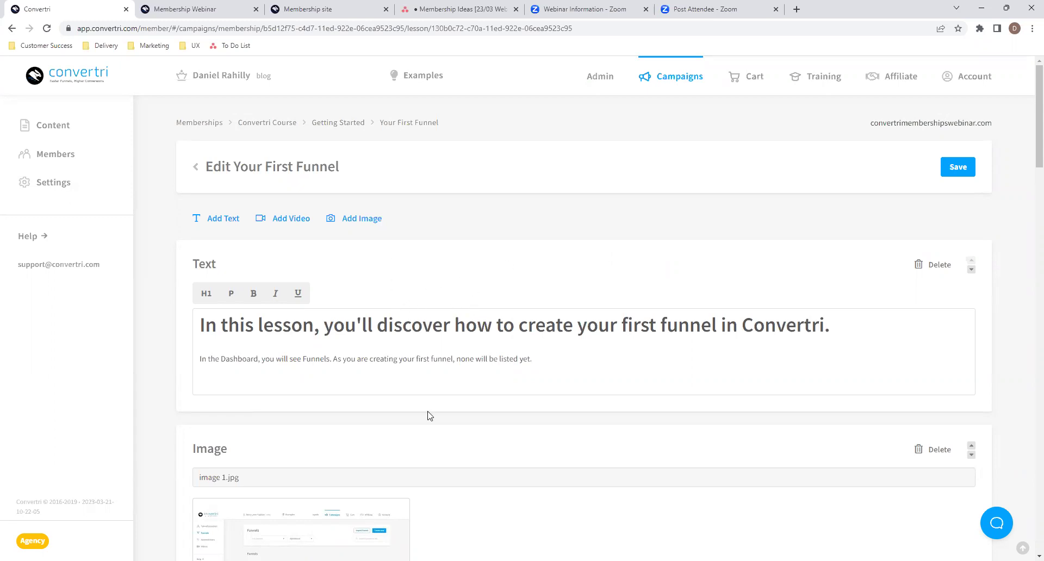
scroll(433, 396, "down", 6)
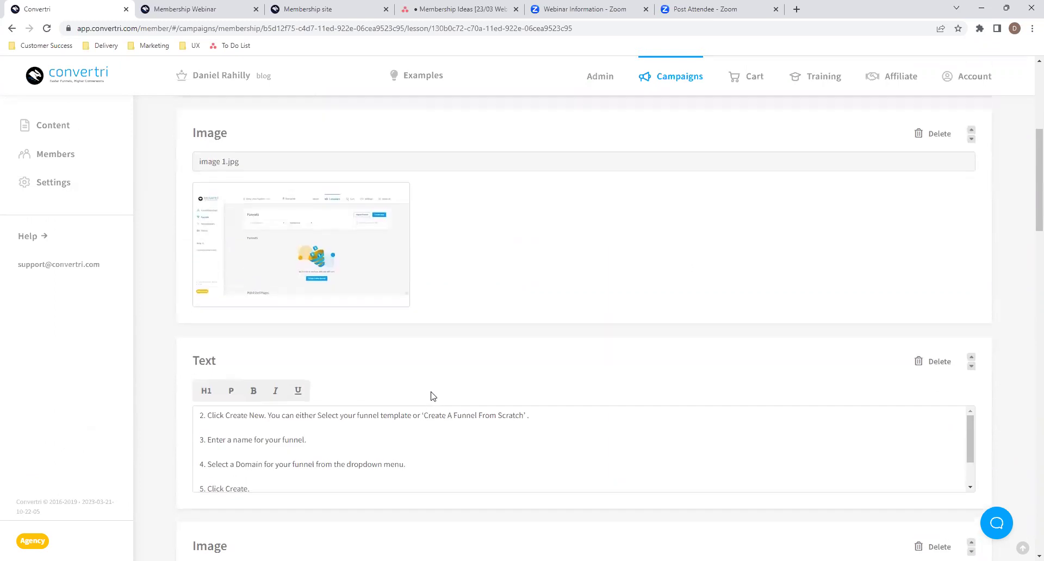
scroll(433, 396, "up", 5)
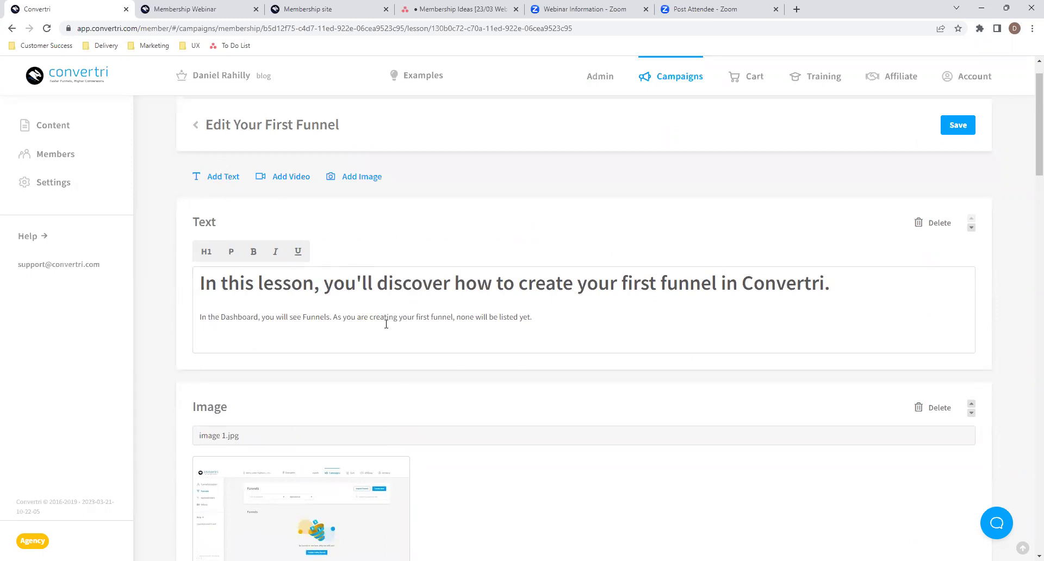
left_click(325, 7)
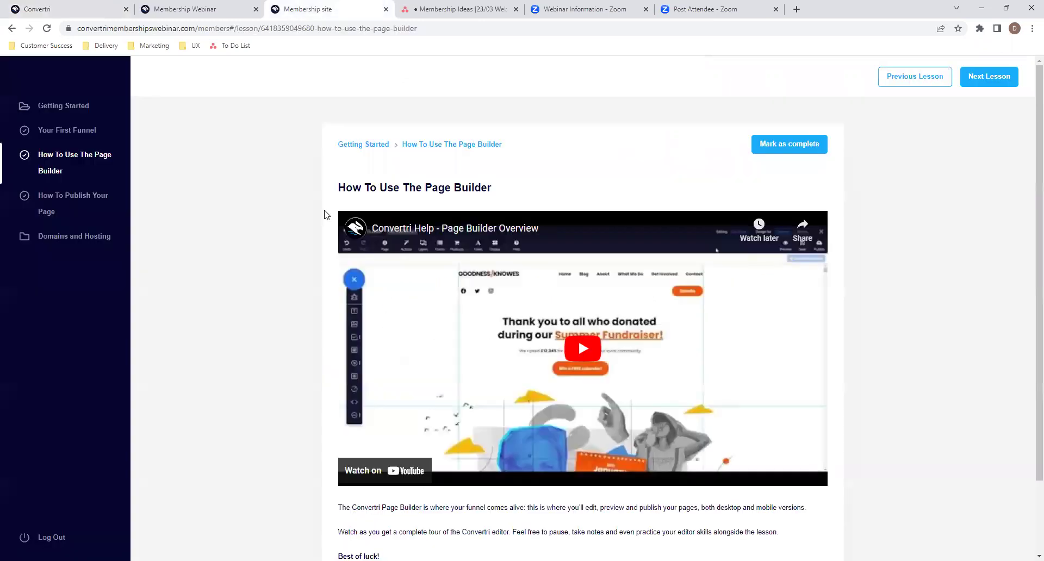
left_click(64, 130)
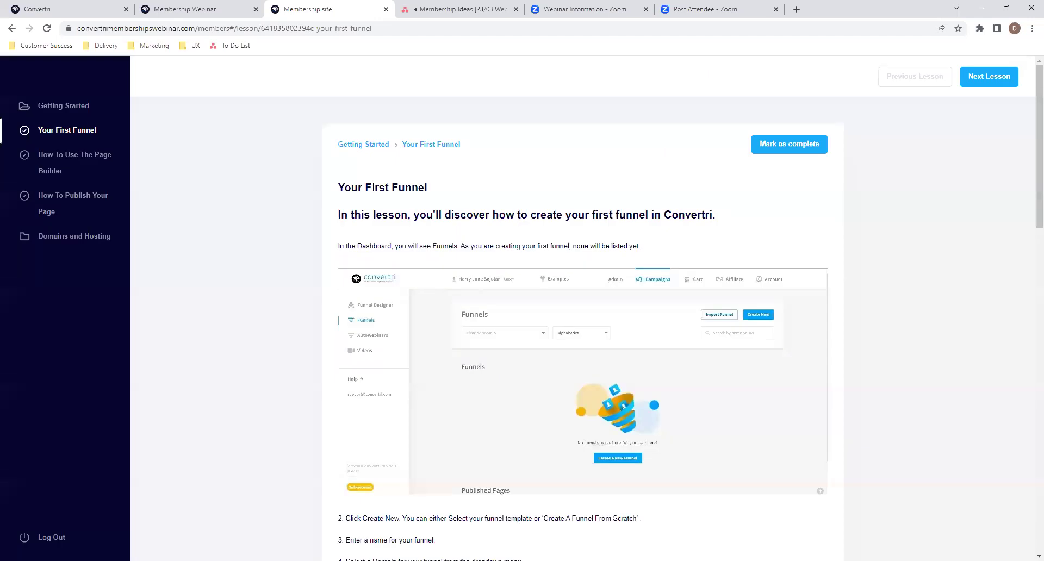
left_click_drag(341, 216, 684, 256)
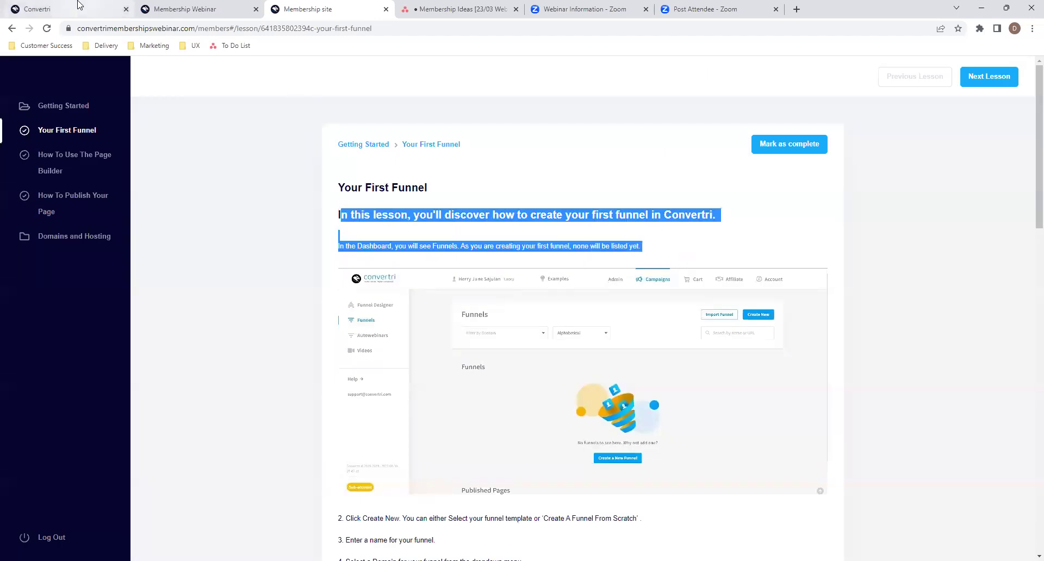
left_click(79, 7)
scroll(413, 305, "down", 2)
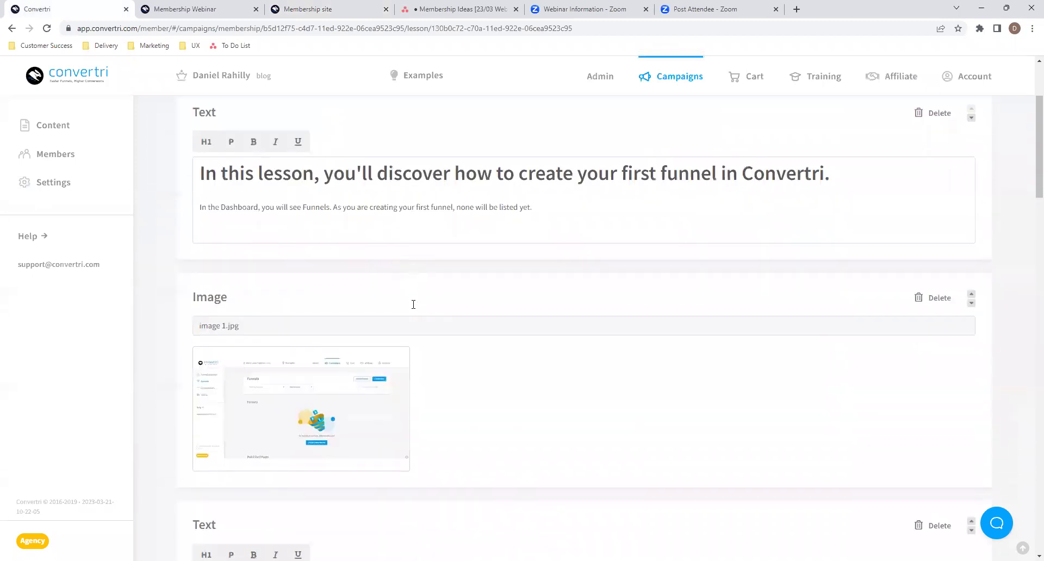
scroll(298, 360, "down", 3)
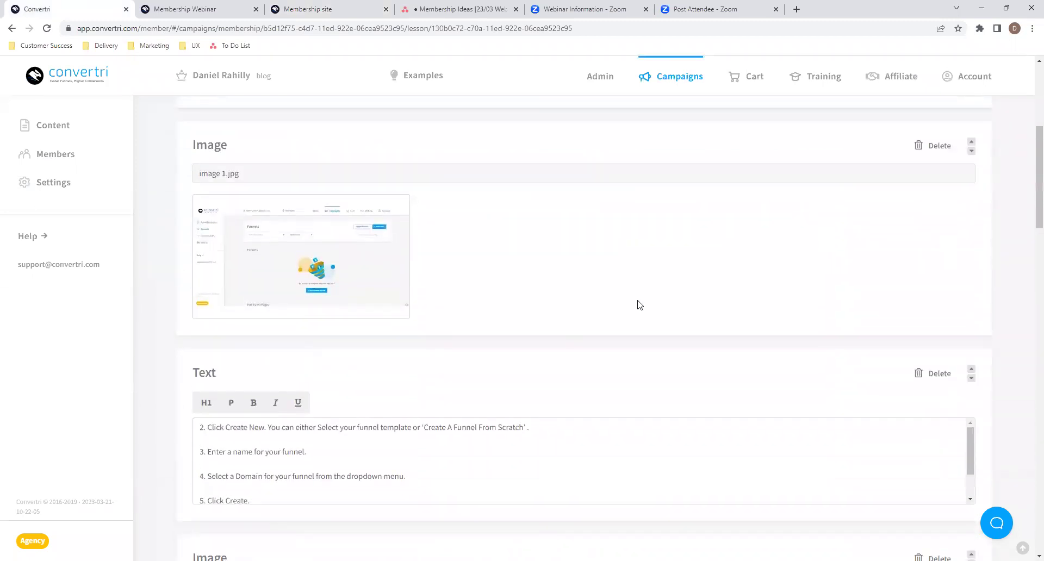
scroll(636, 303, "up", 4)
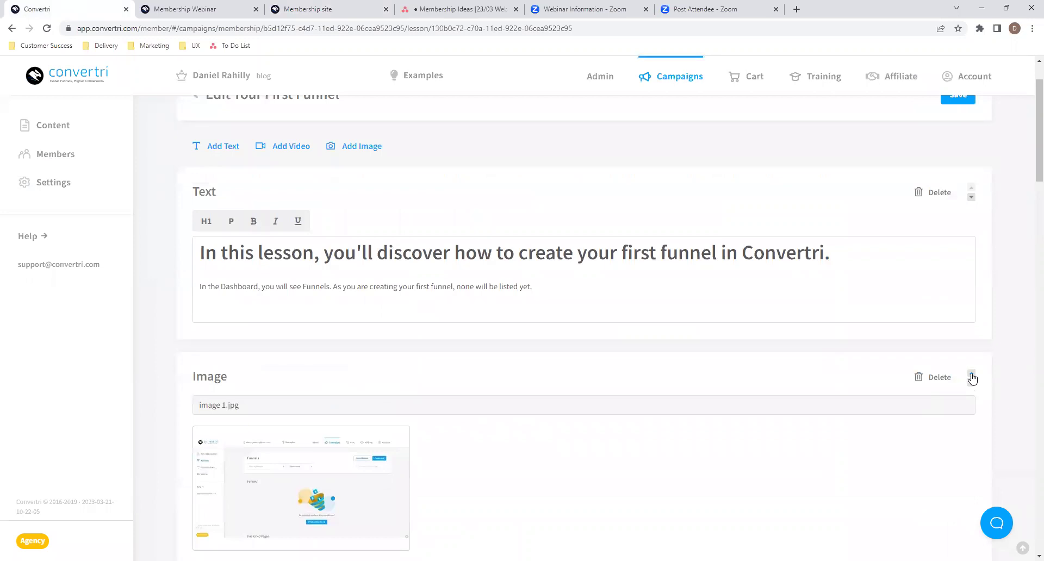
scroll(960, 289, "up", 2)
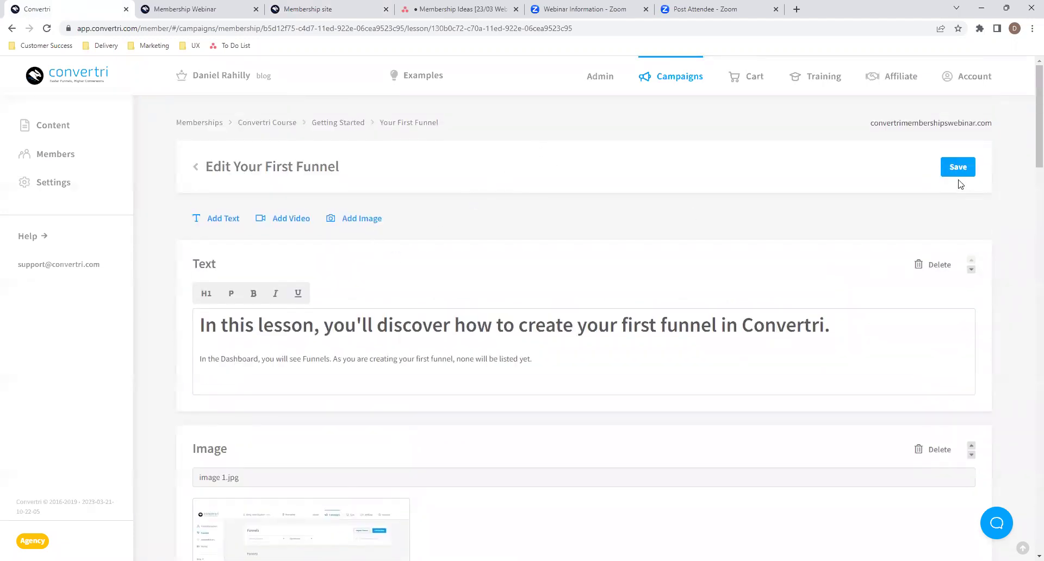
left_click(213, 5)
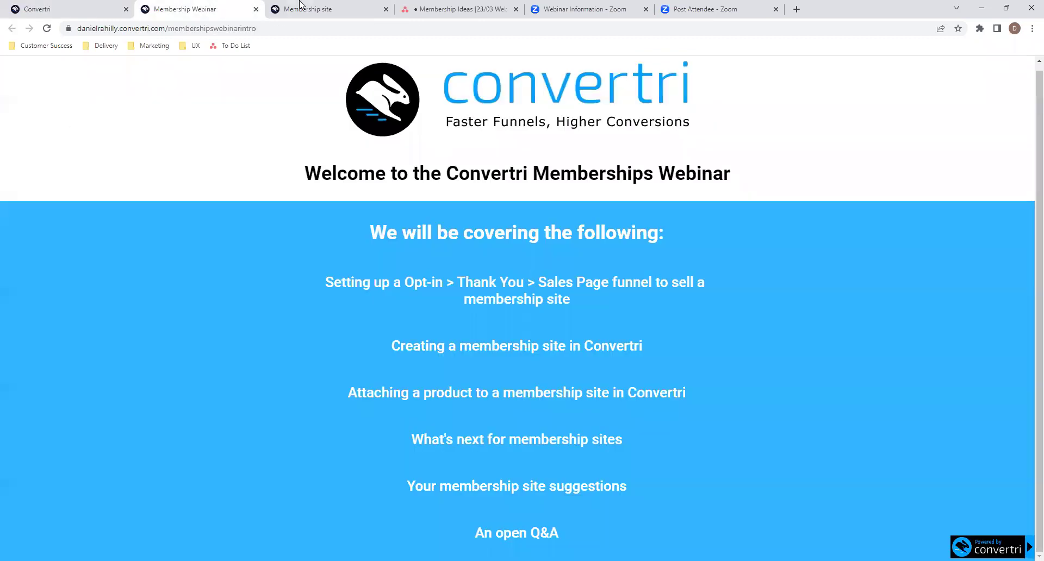
left_click(302, 6)
left_click(317, 152)
key("ctrl+1")
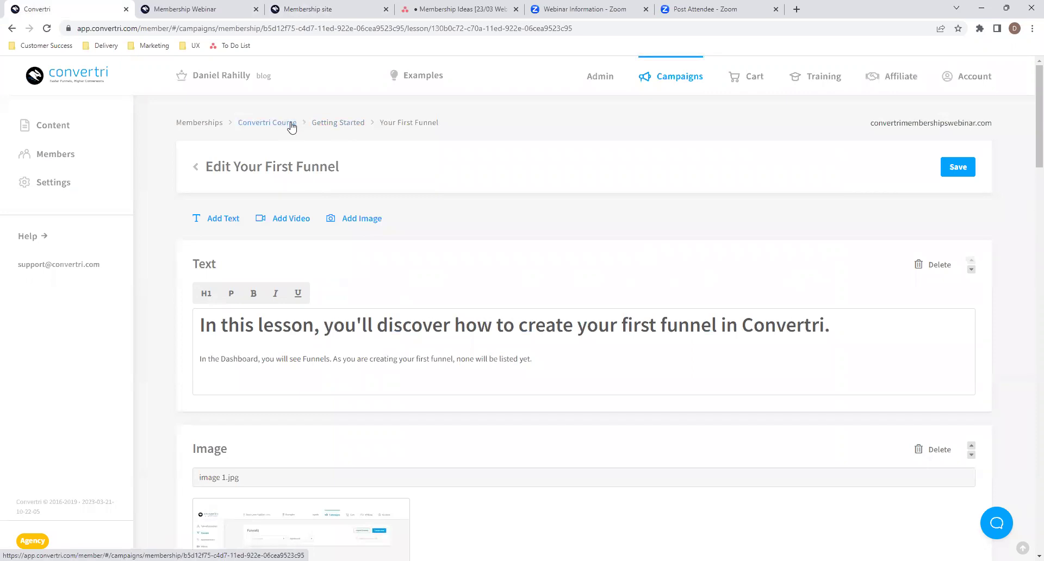
- Create a new module named 'Videos Overview' in the Convertri Course
left_click(338, 122)
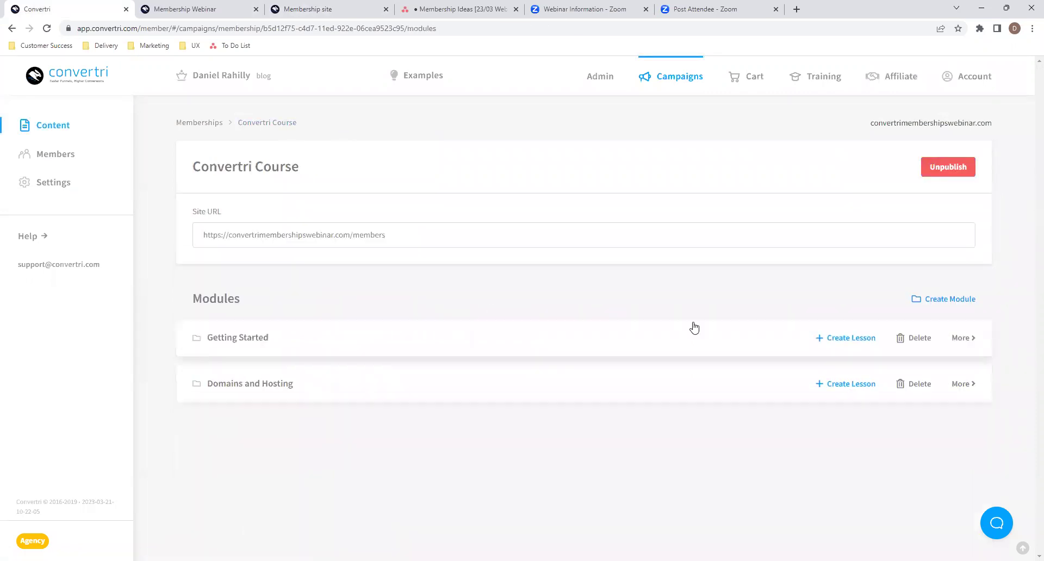
left_click(938, 302)
left_click(537, 176)
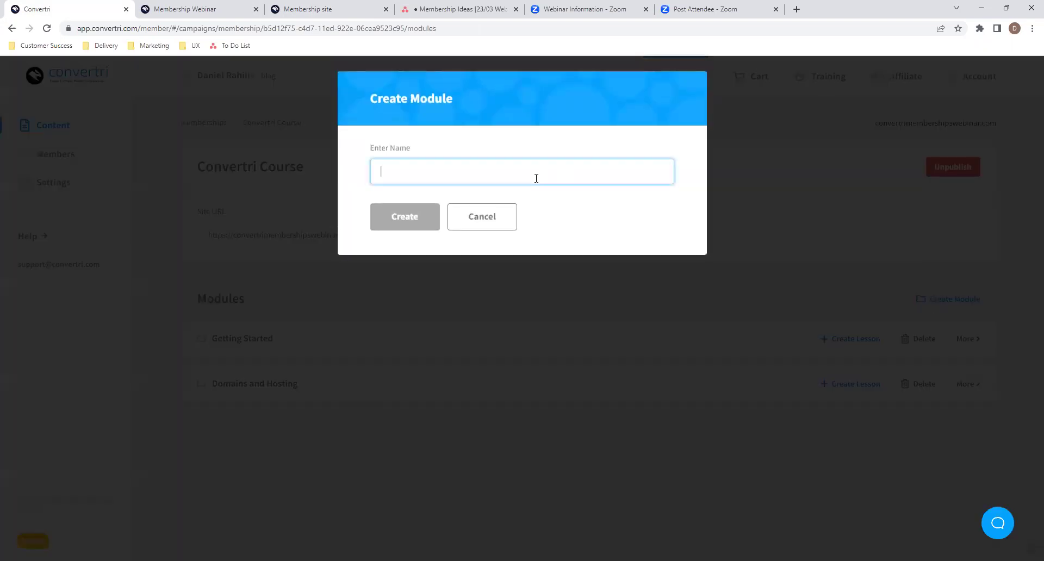
type("Video Tu")
key("BackSpace")
key("BackSpace")
type("s Overviwe")
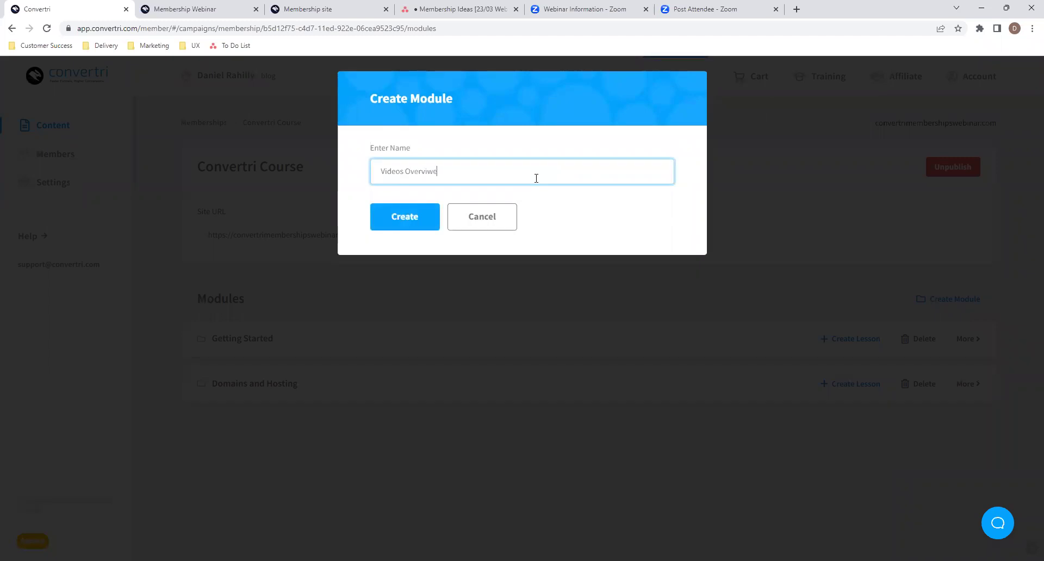
key("BackSpace")
key("BackSpace")
type("ew")
left_click(409, 225)
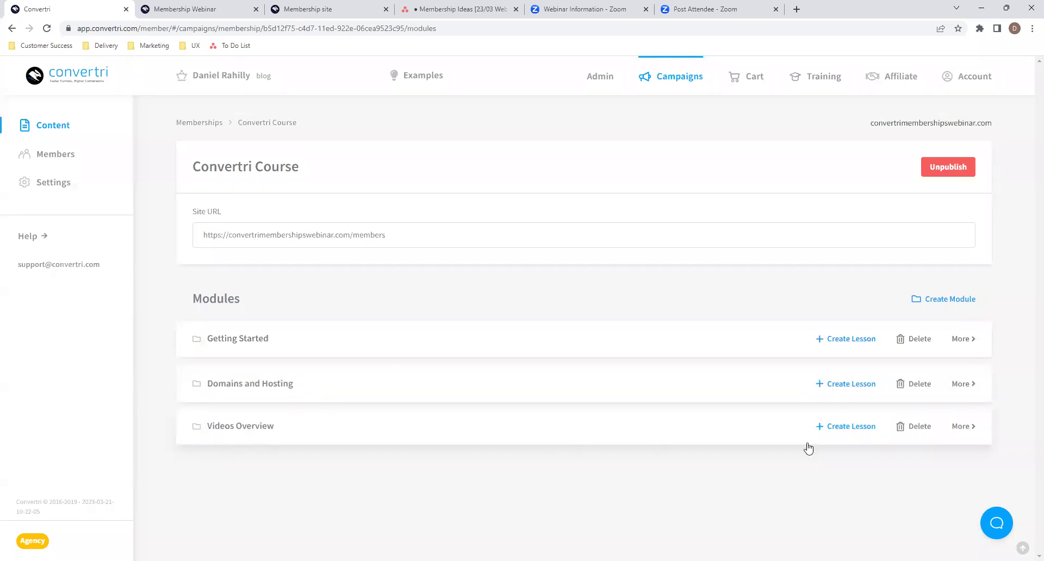
- Add the lesson 'Uploading a Video' to Videos Overview and open it for editing
left_click(853, 429)
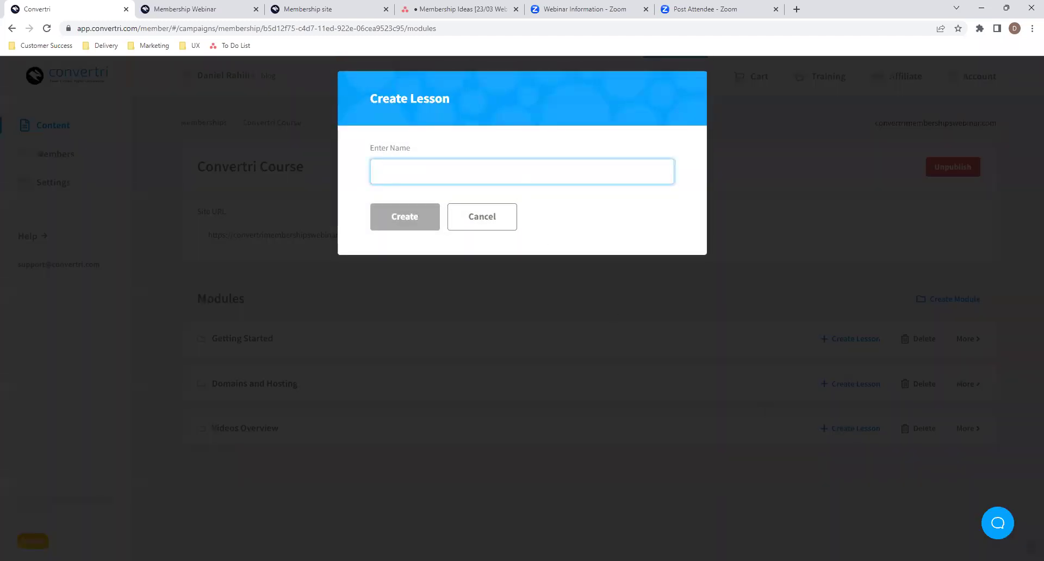
left_click(571, 249)
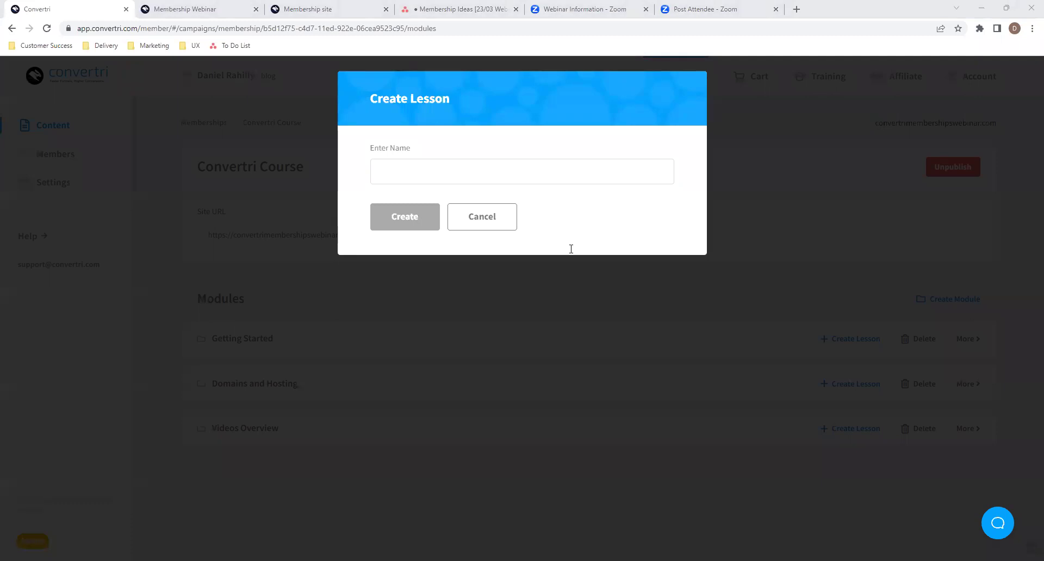
left_click(621, 168)
type("How")
key("BackSpace")
key("BackSpace")
type("o")
key("BackSpace")
key("BackSpace")
type("Uploading a Video")
left_click(386, 213)
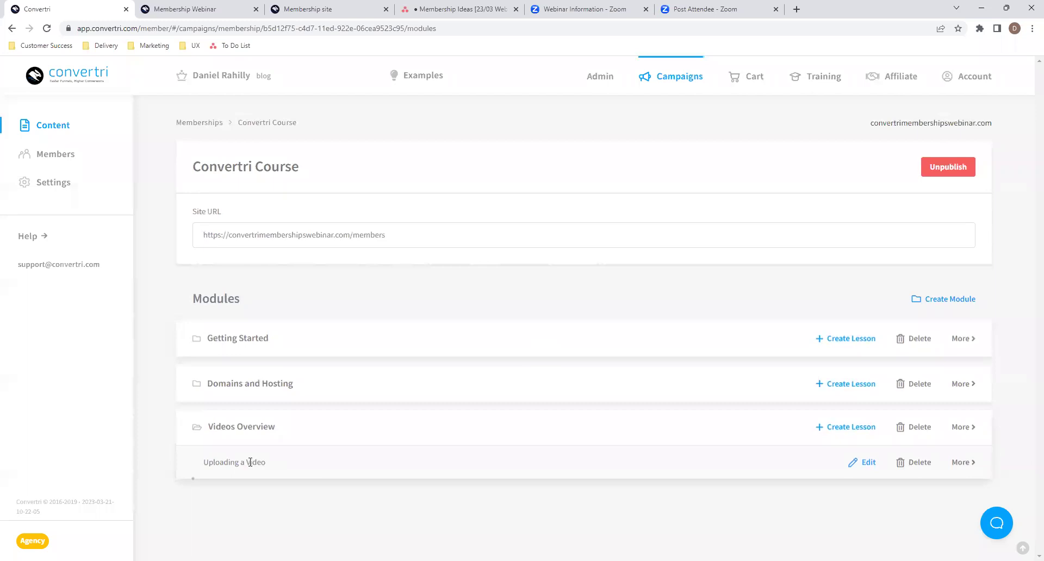
left_click(868, 462)
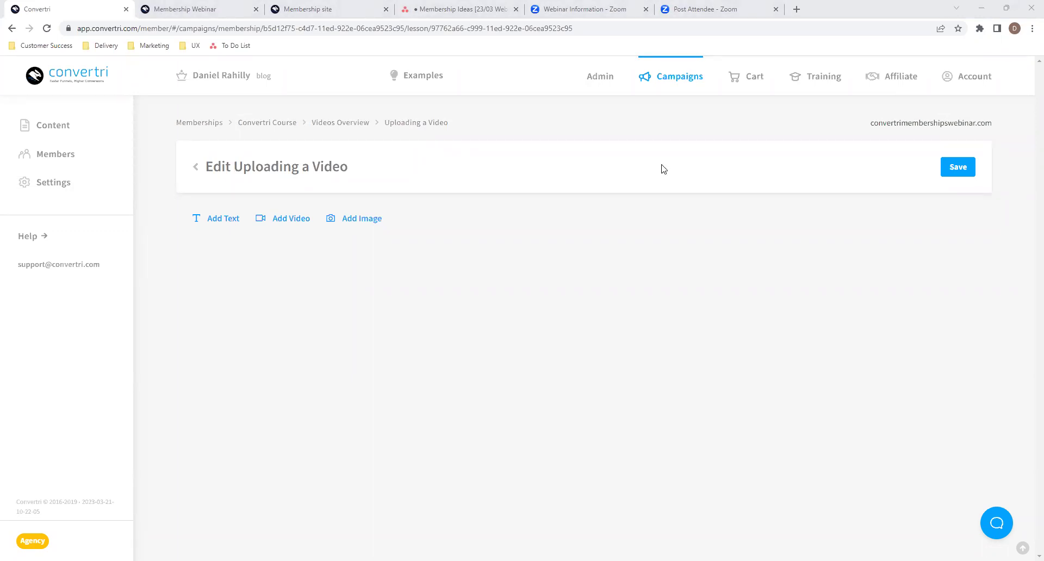
- Add a text block and paste the two paragraphs about direct video uploads
left_click(211, 219)
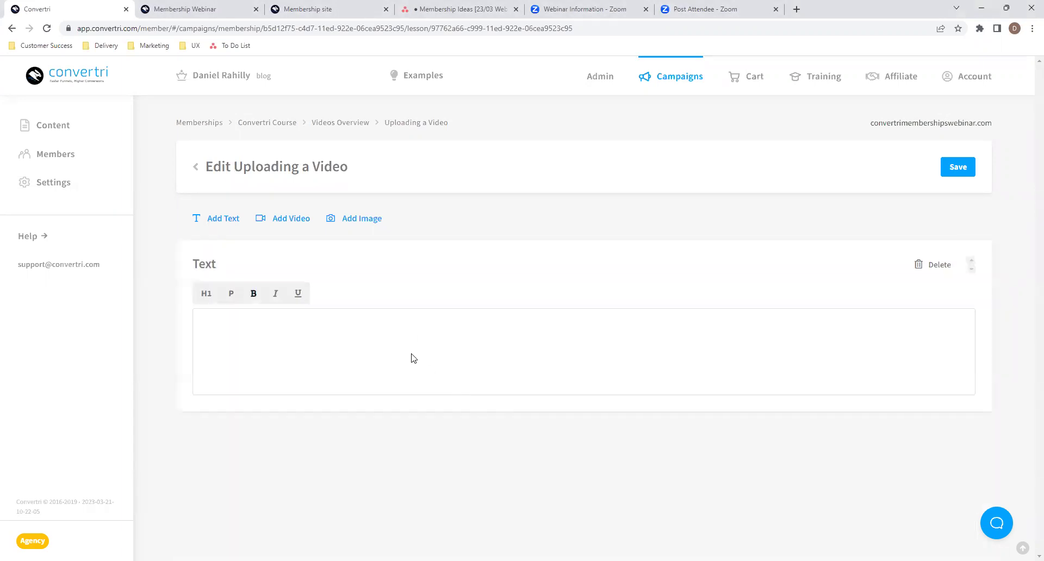
left_click(371, 330)
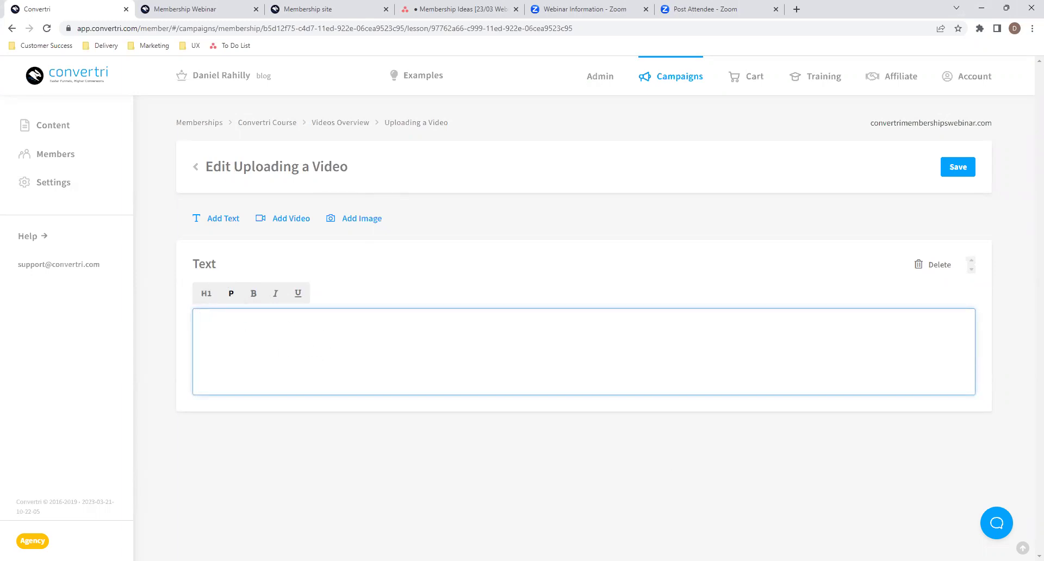
left_click(398, 220)
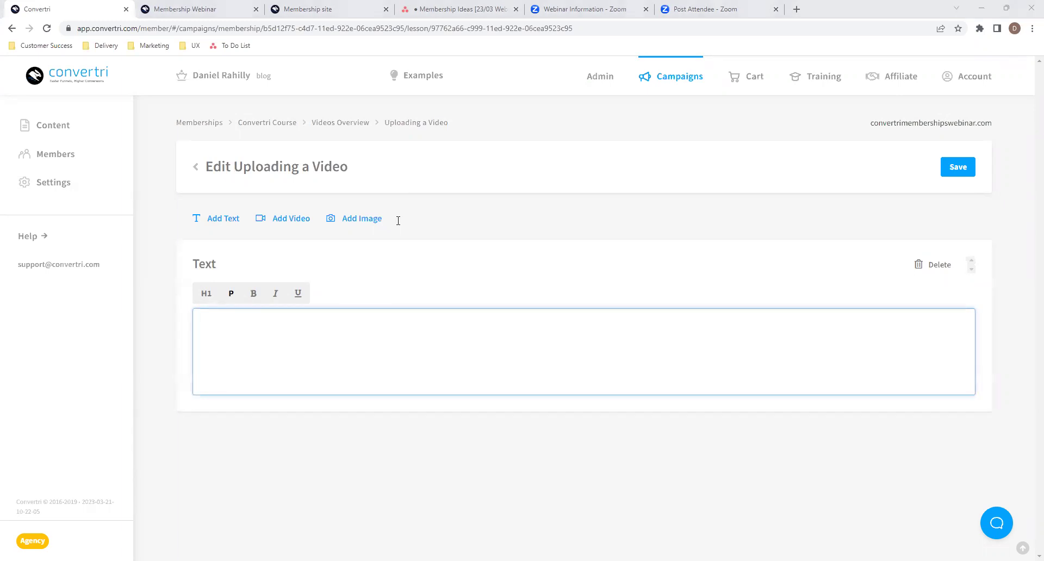
left_click(703, 354)
type("This is how to upload a video directly to Convertri, so it is hosted with us rather than a third party. This feature is only available to our Pro and Agency users.  NOTE: Videos hosted with Convertri can only be used within Convertri. If you want your video uploaded elsewhere, you need to use a site such as YouTube or Vimeo.")
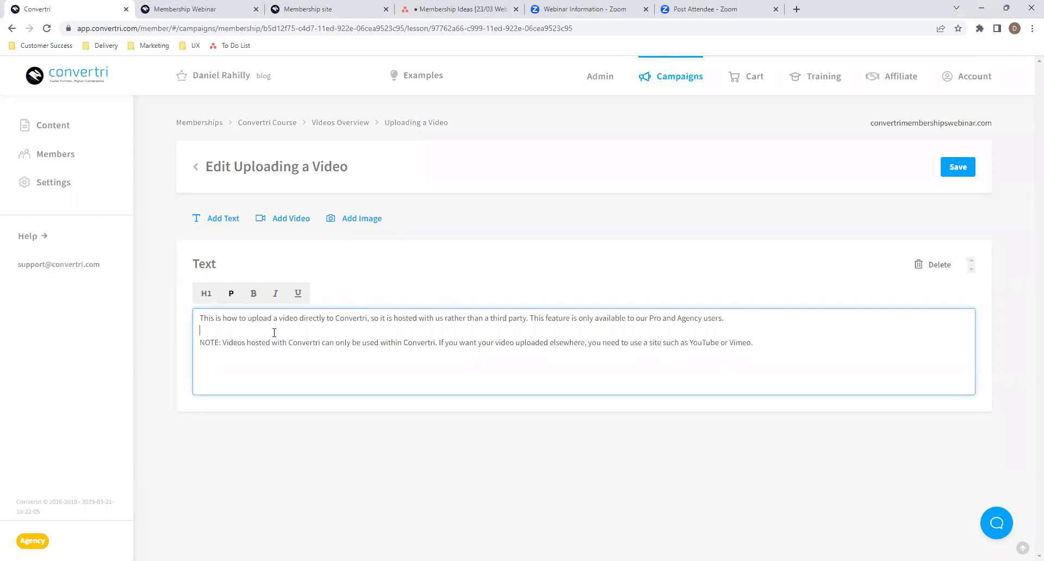
- Make the NOTE paragraph about Convertri-only video hosting bold
left_click_drag(200, 343, 580, 354)
left_click(785, 338)
triple_click(783, 339)
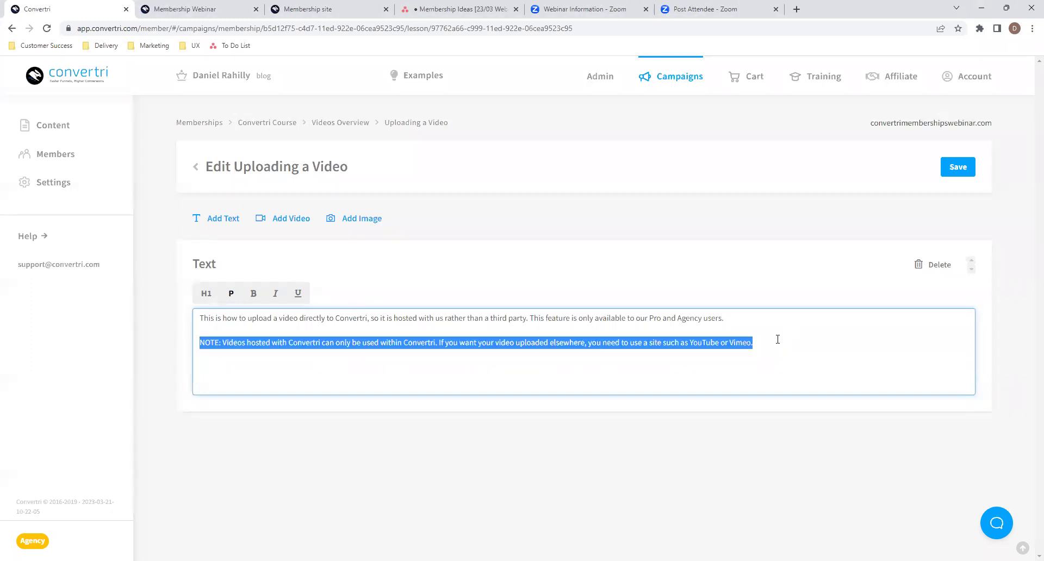
left_click(253, 293)
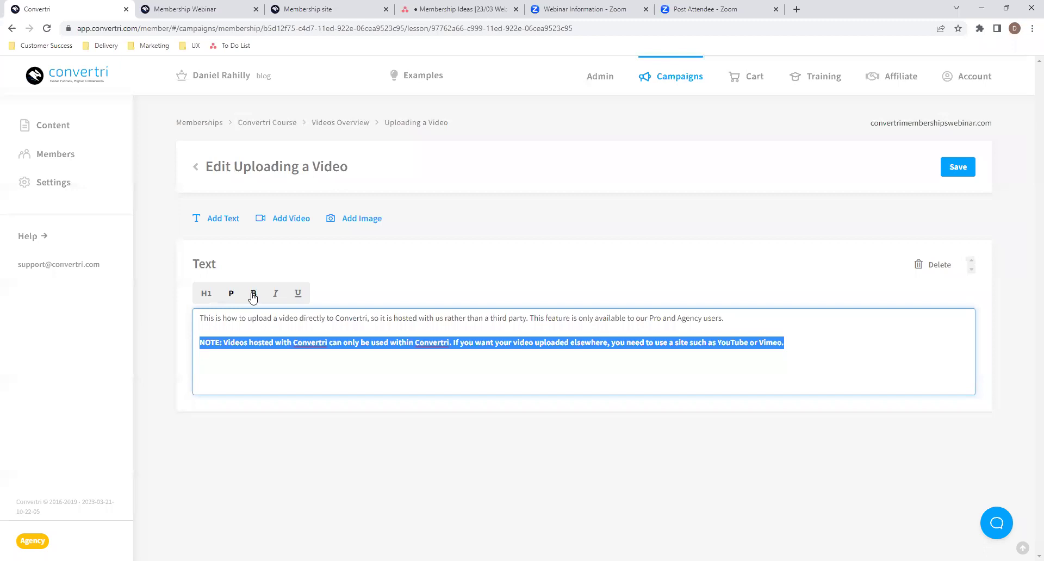
left_click(292, 343)
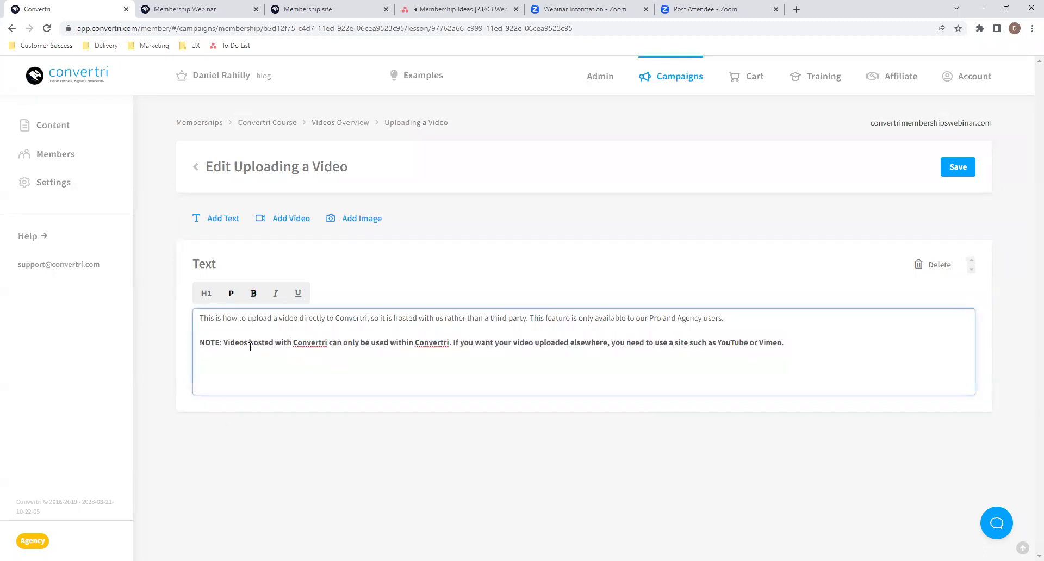
left_click_drag(787, 343, 175, 349)
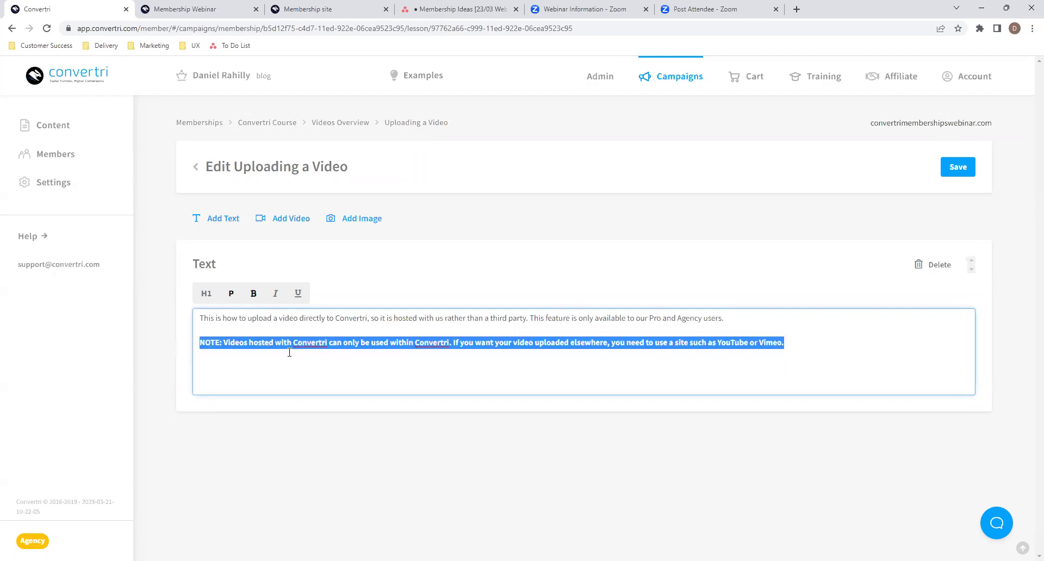
left_click(438, 352)
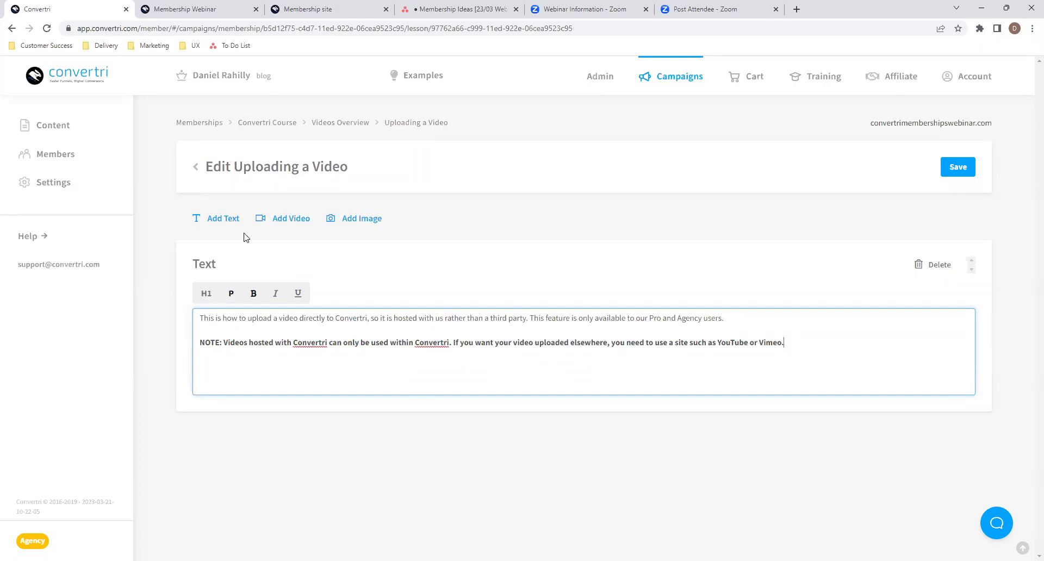
- Add a second text block containing the pasted '1. In the Dashboard…' step
left_click(232, 222)
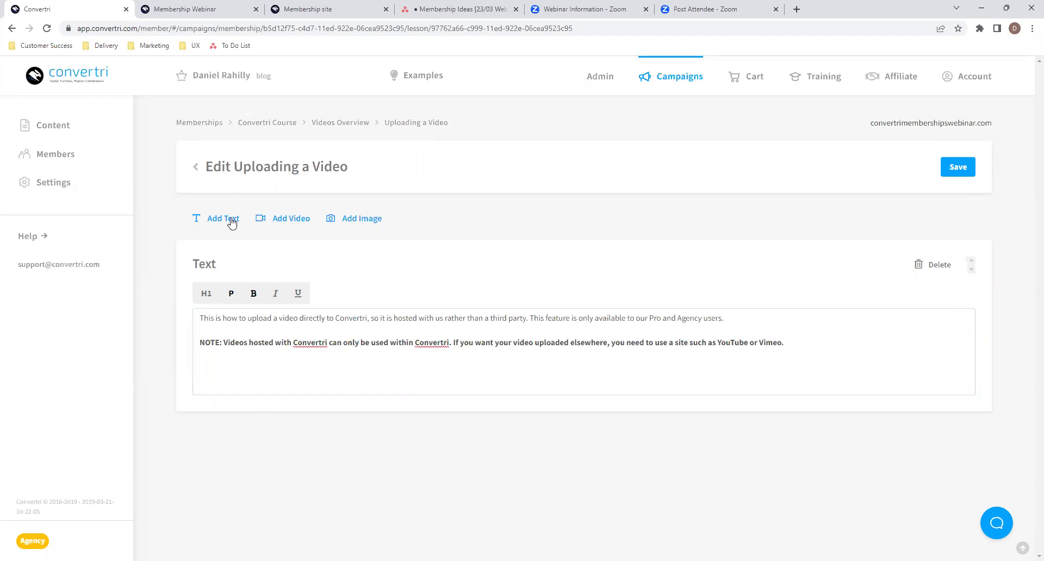
scroll(418, 438, "down", 1)
left_click(416, 447)
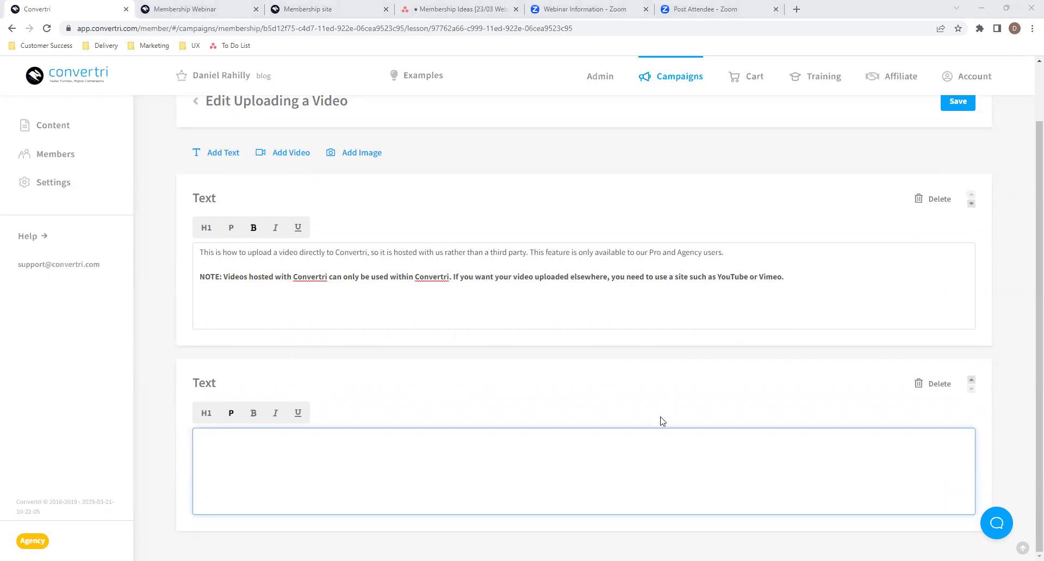
left_click(489, 419)
type("1. In the Dashboard, click Campaigns and then click on Videos from the left-hand menu. This is where all your videos appear, and you can delete them if you no longer want to use them, by clicking the Delete option on the video in question.")
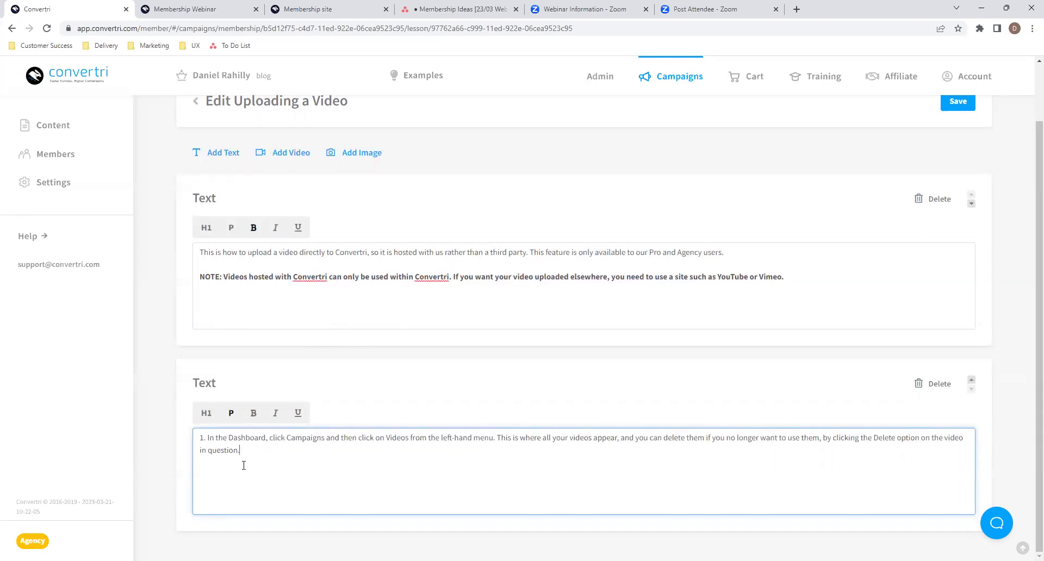
- Finish the text block and open the Add Image library for the lesson
left_click_drag(251, 453, 187, 437)
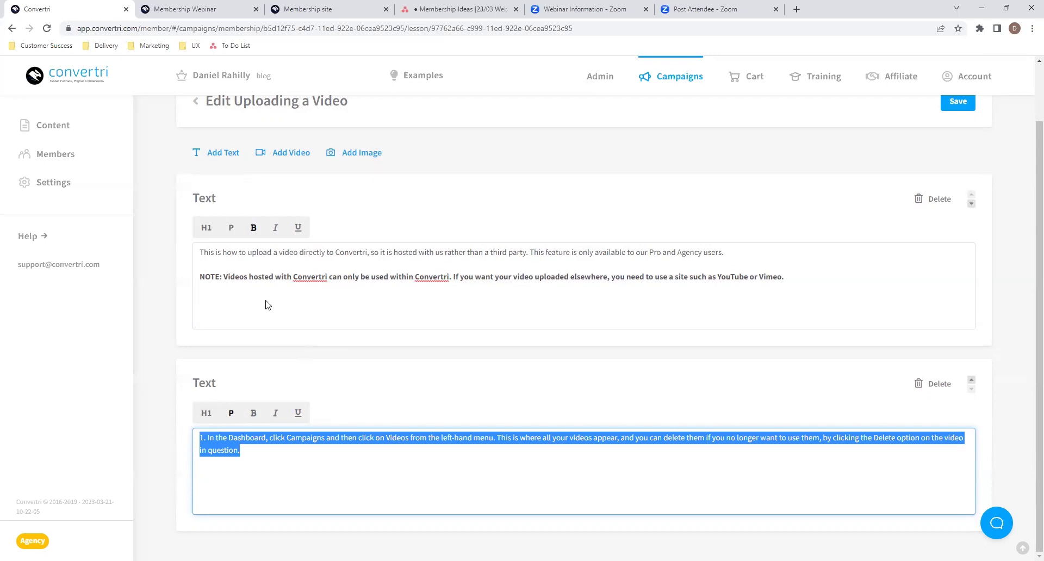
left_click(261, 451)
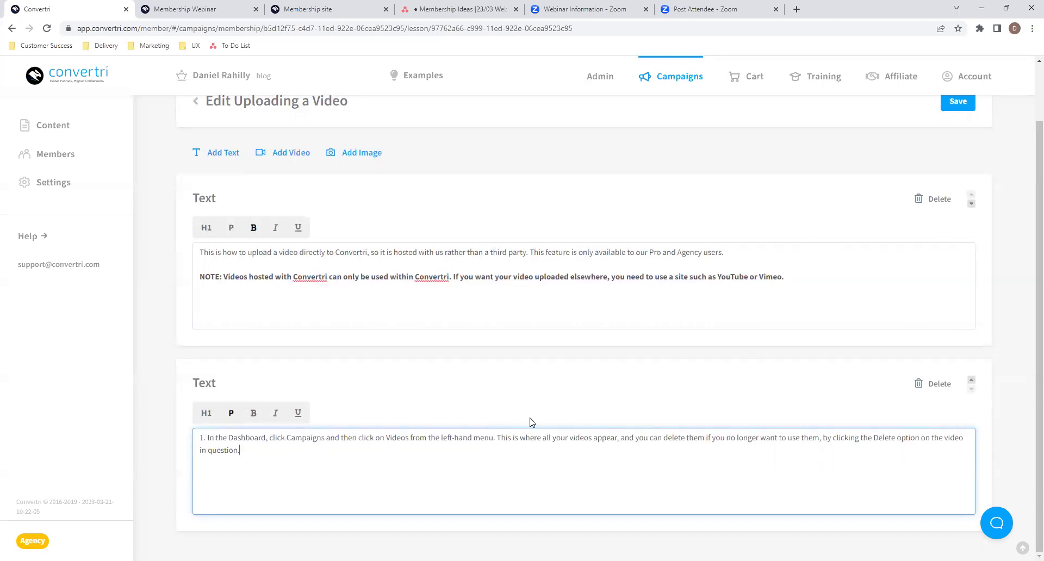
left_click(472, 354)
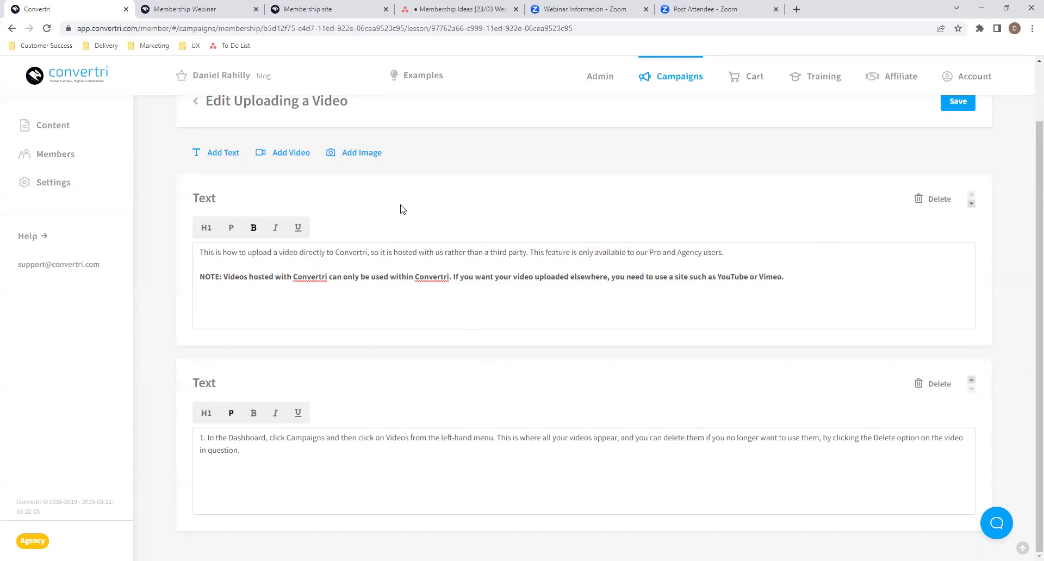
left_click(369, 154)
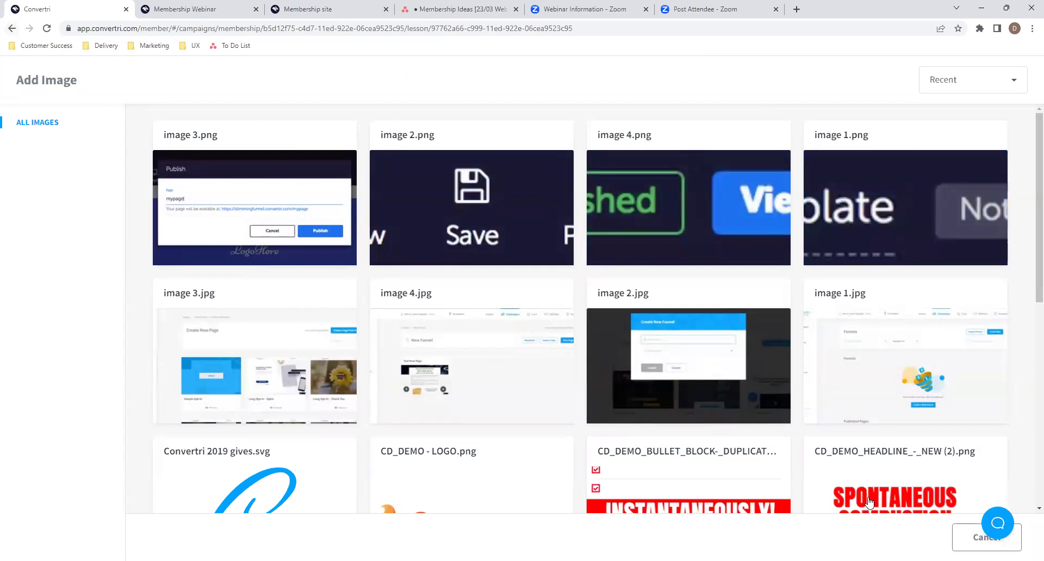
- Cancel the Add Image library and save the Uploading a Video lesson with just its two text blocks
left_click(995, 560)
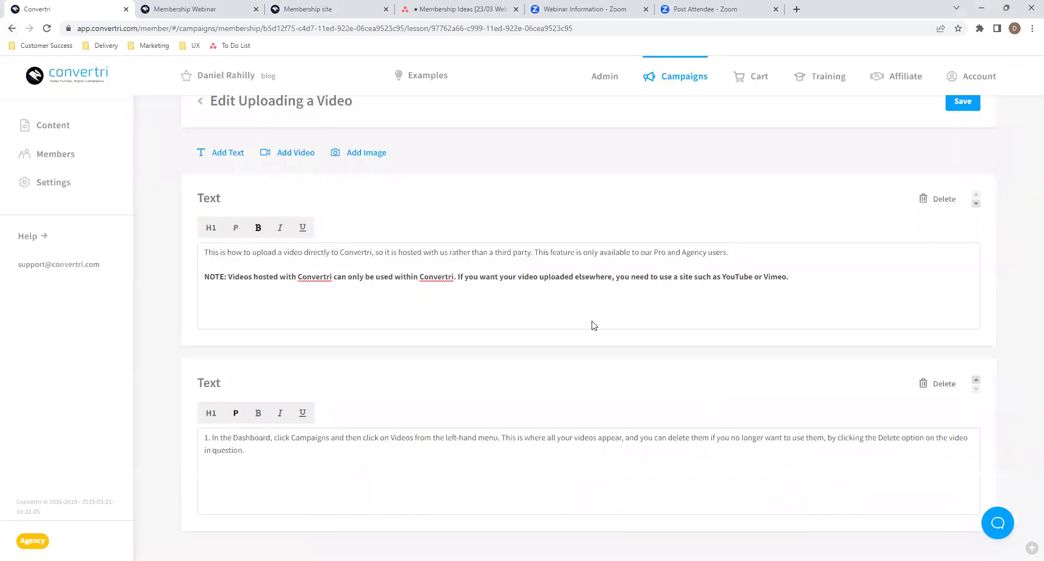
left_click(957, 102)
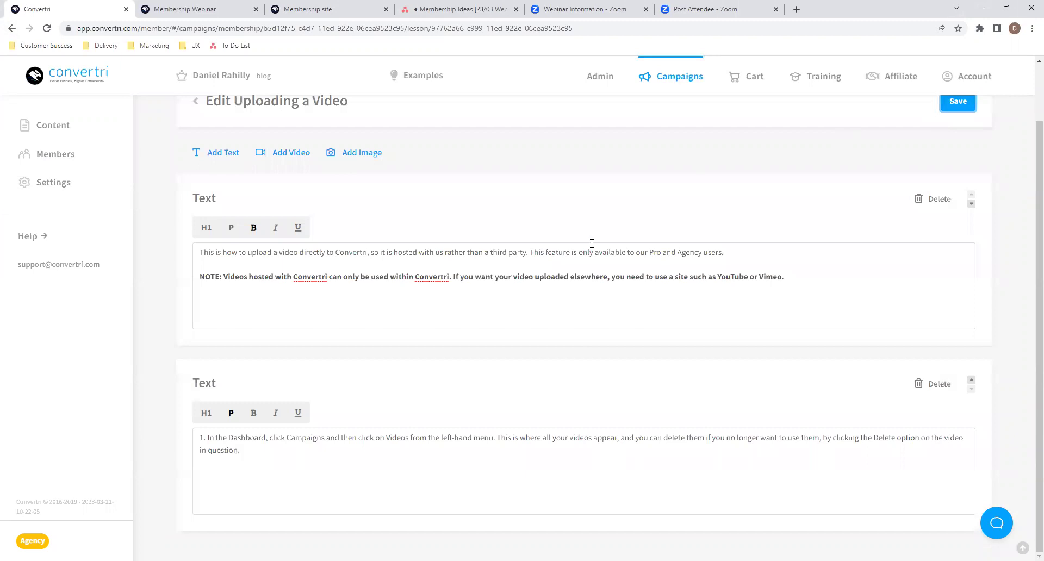
scroll(591, 243, "up", 2)
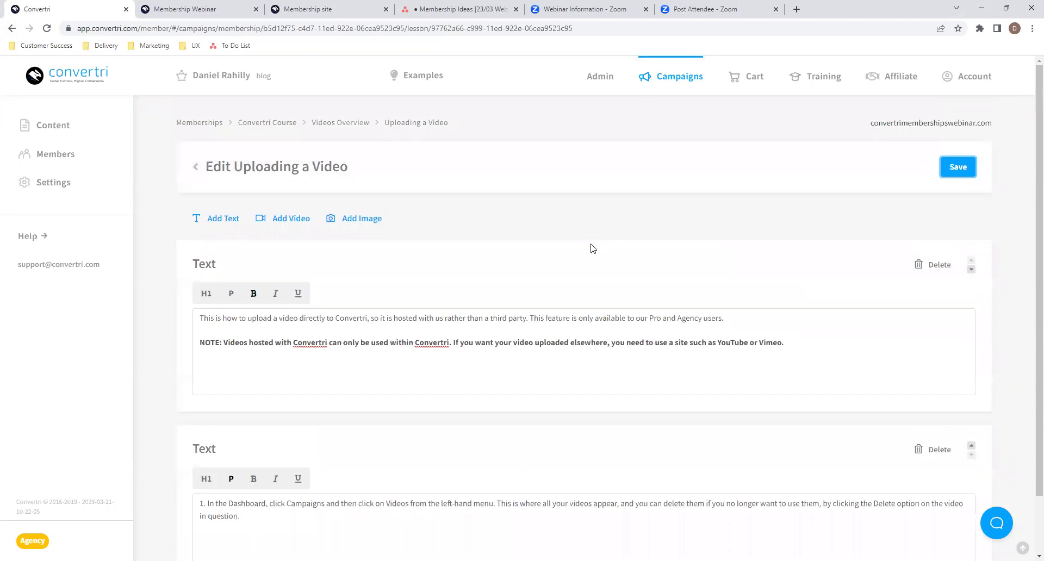
- Upload image 1 and image 2 from the Upload a Video folder to the image library
left_click(670, 92)
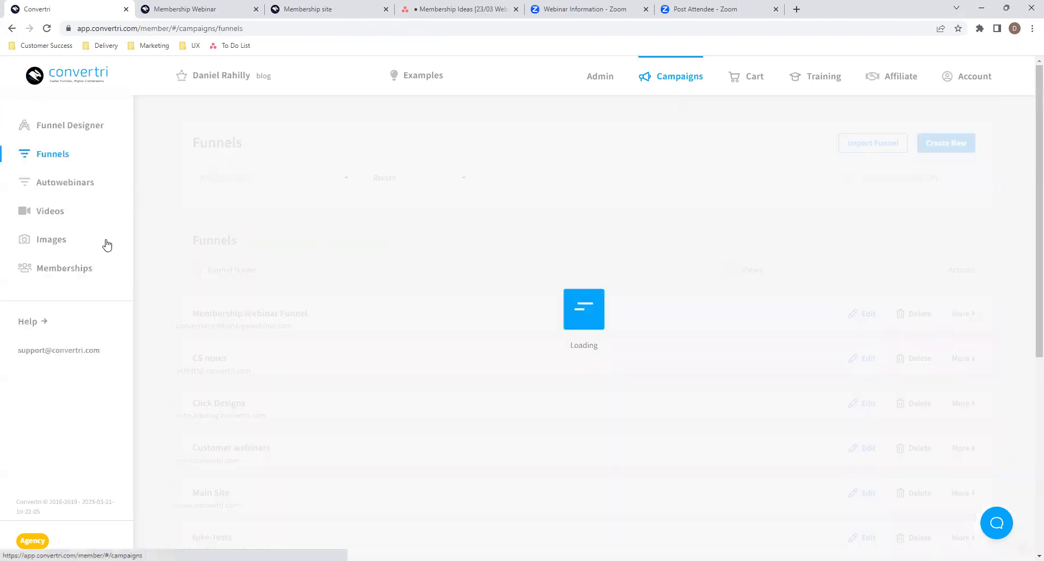
left_click(58, 247)
left_click(942, 145)
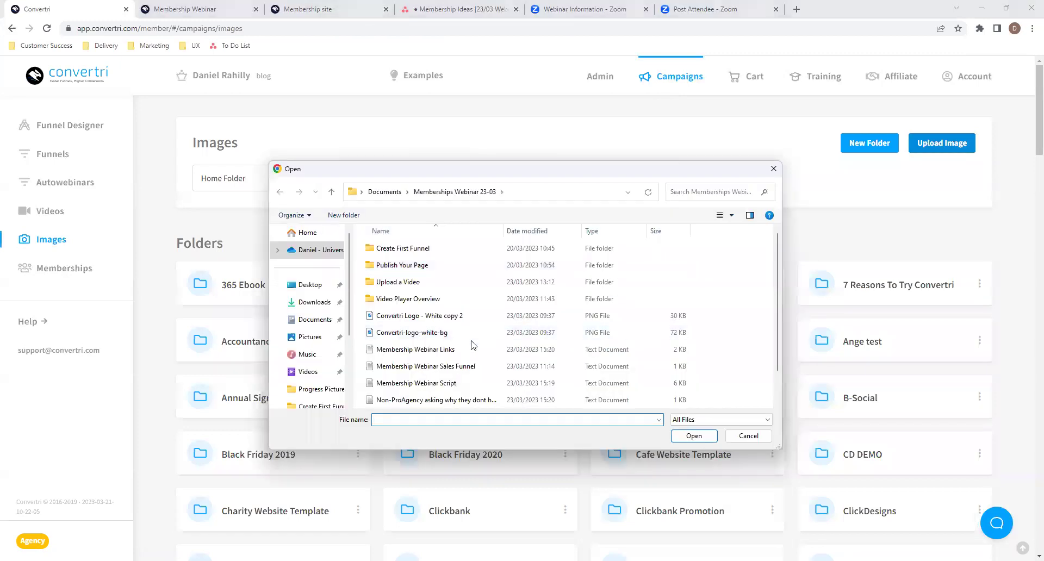
double_click(403, 282)
left_click_drag(387, 314, 437, 255)
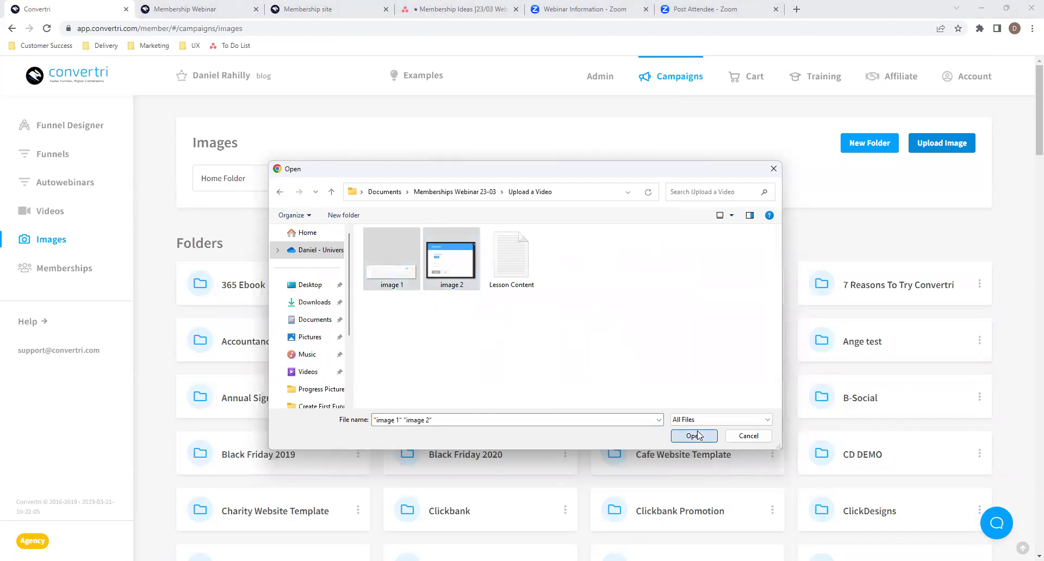
left_click(693, 435)
scroll(538, 242, "down", 5)
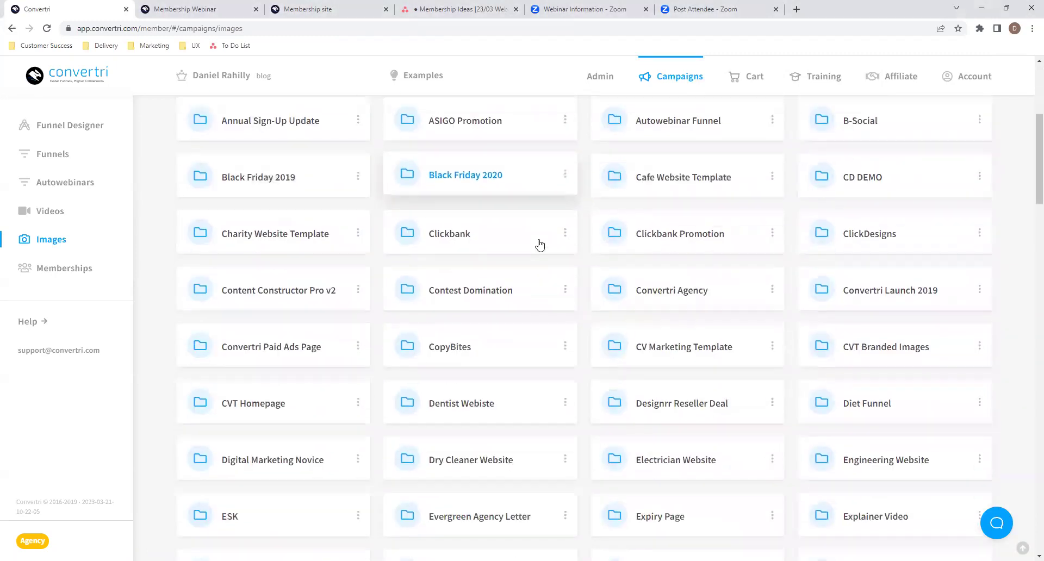
scroll(540, 246, "down", 20)
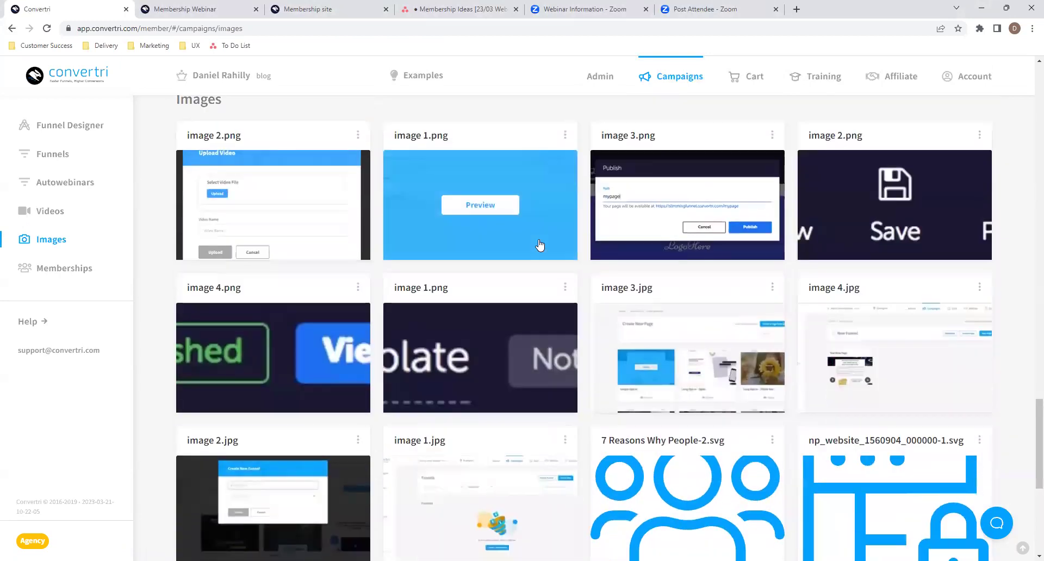
scroll(457, 226, "up", 15)
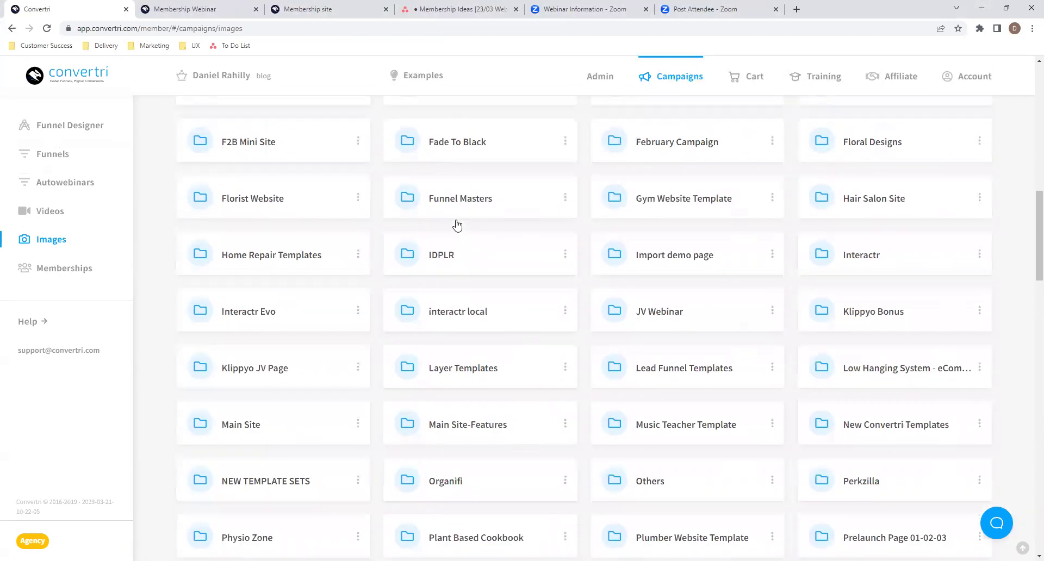
scroll(457, 225, "up", 10)
- Open the Uploading a Video lesson under Convertri Course's Videos Overview module for editing
left_click(54, 268)
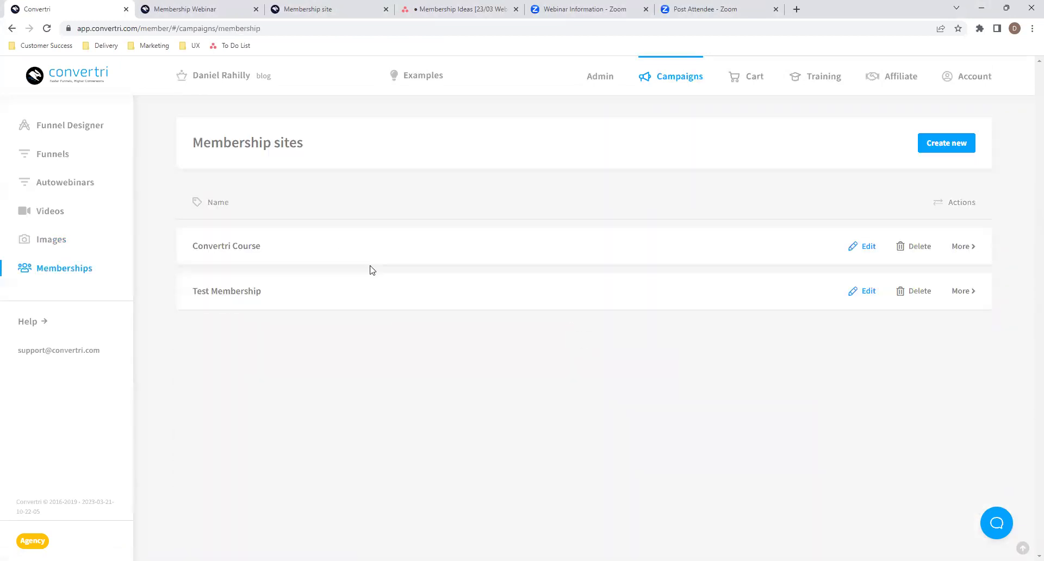
left_click(341, 246)
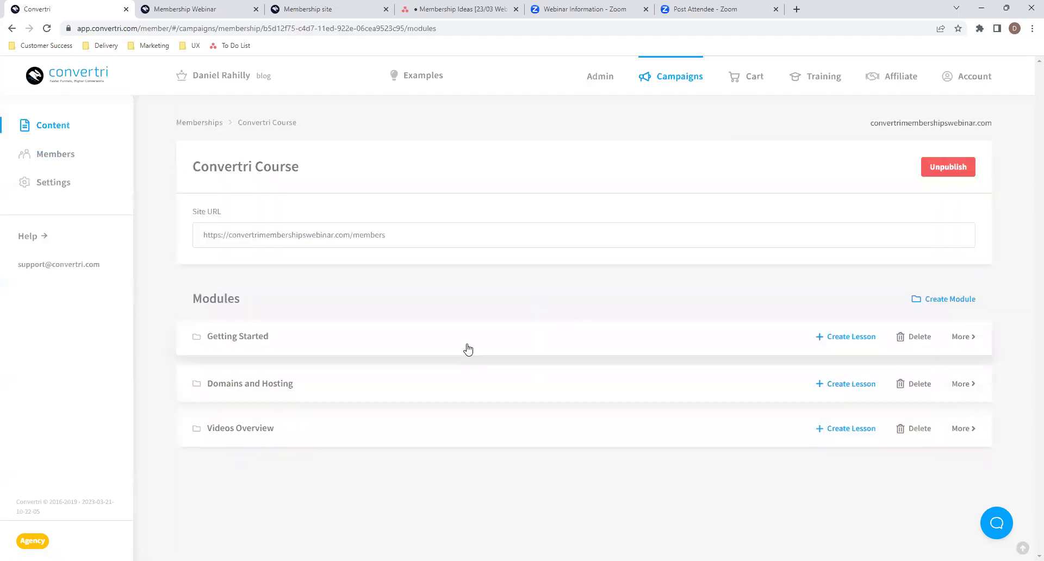
left_click(263, 425)
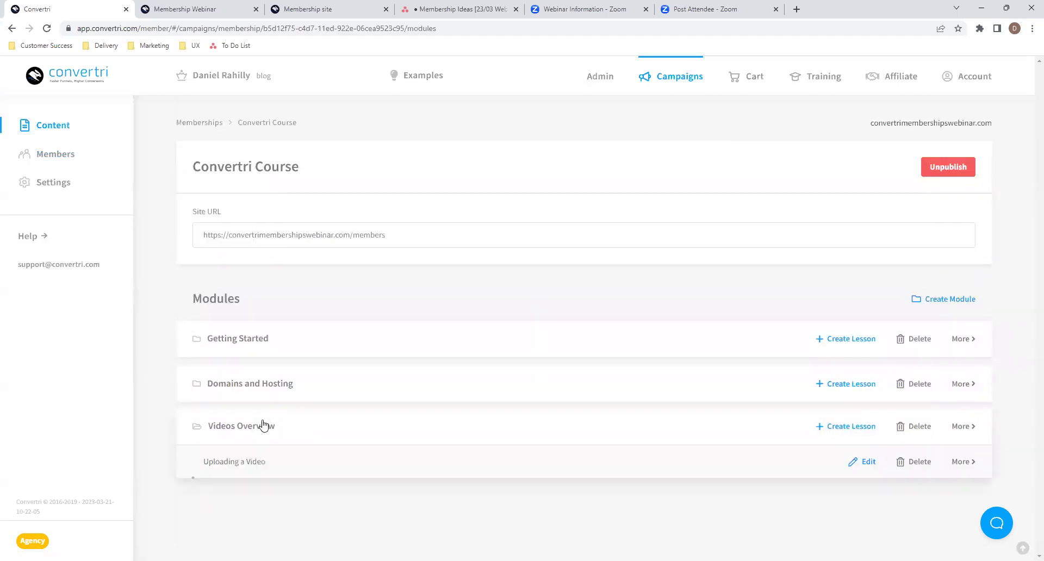
left_click(865, 462)
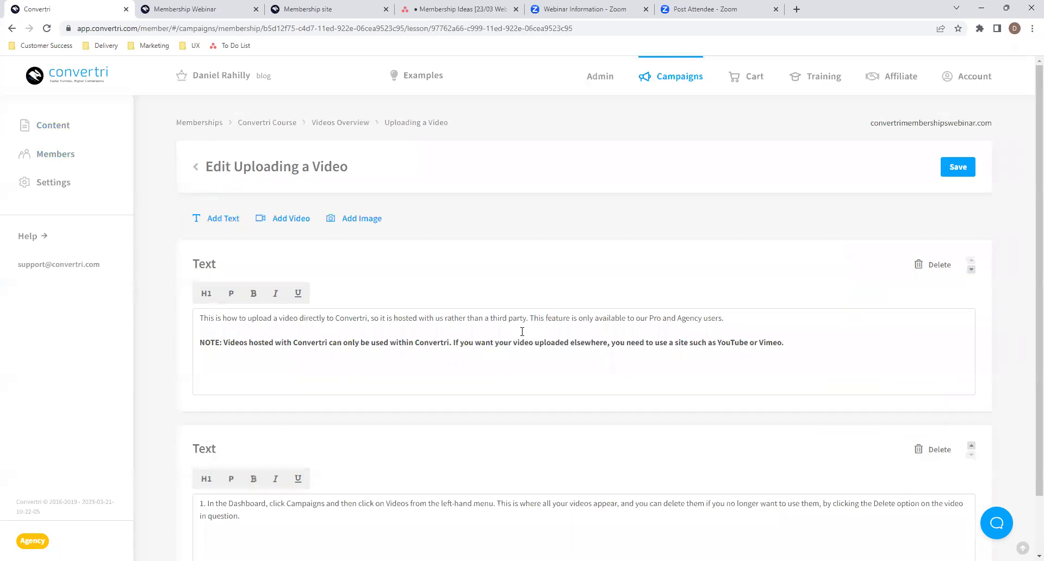
scroll(521, 339, "down", 1)
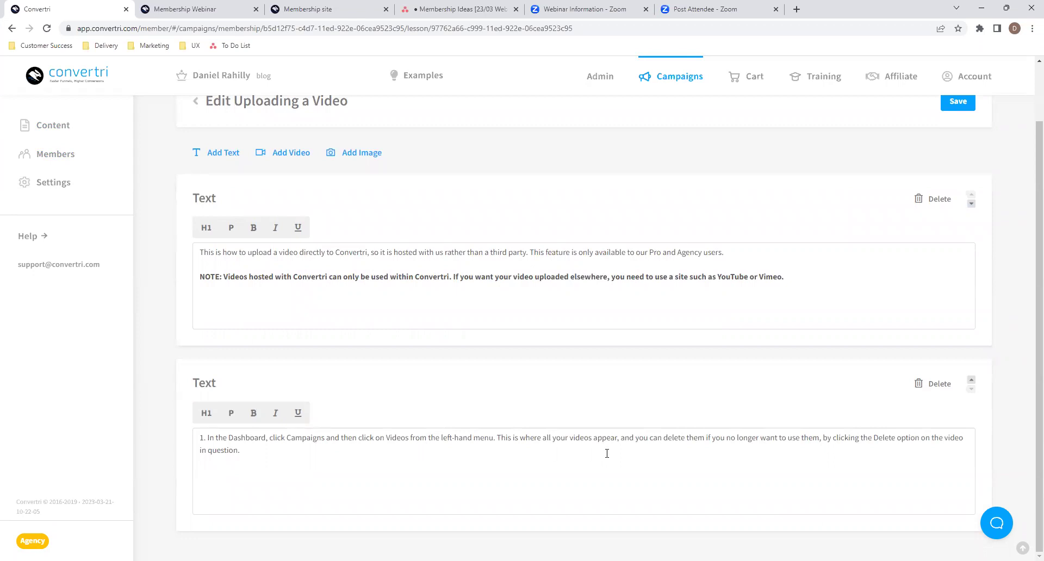
- Insert an image 1.png block below the lesson's two text blocks
left_click(359, 155)
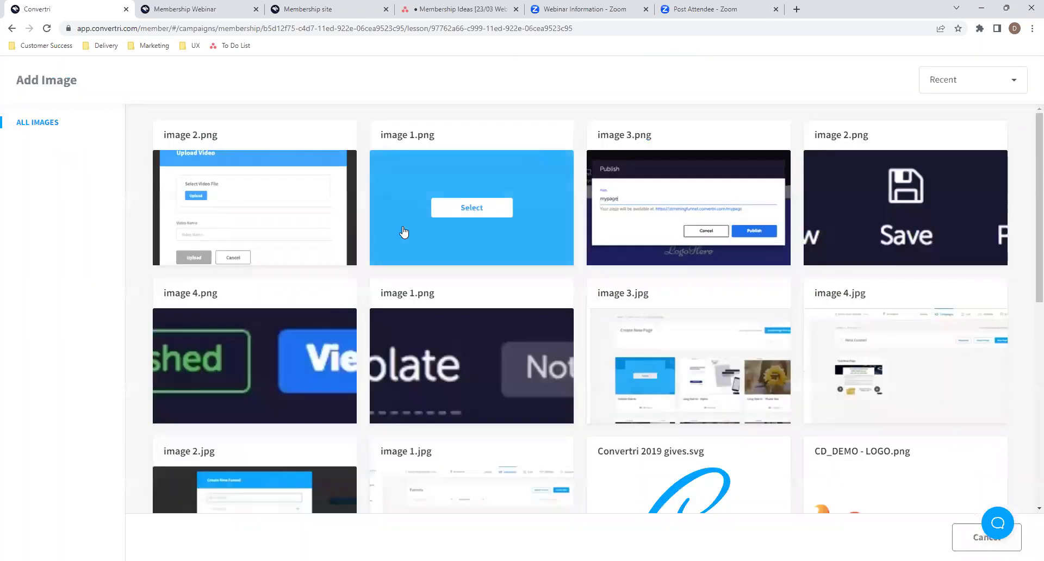
left_click(490, 215)
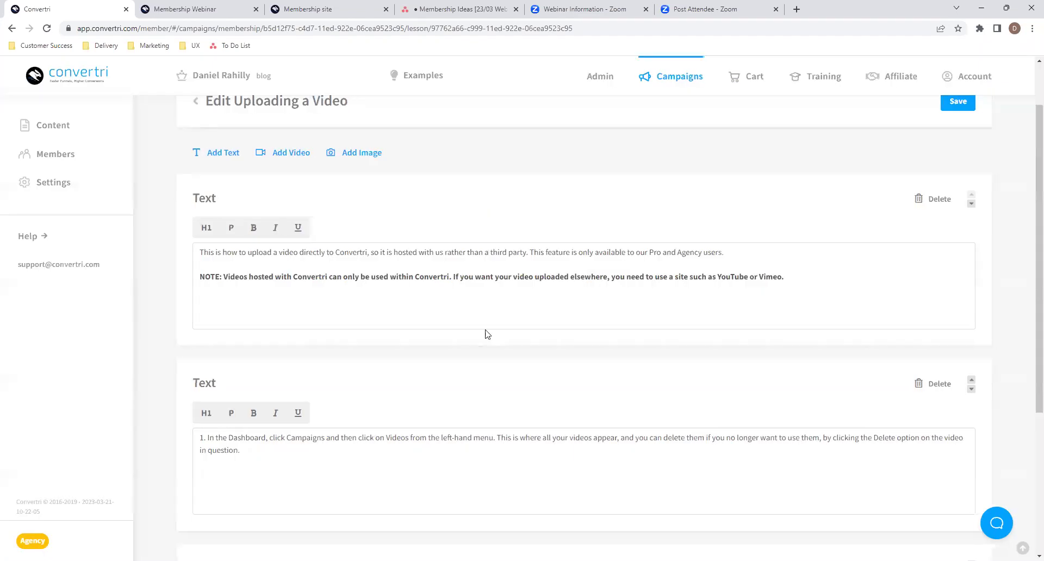
scroll(491, 404, "down", 1)
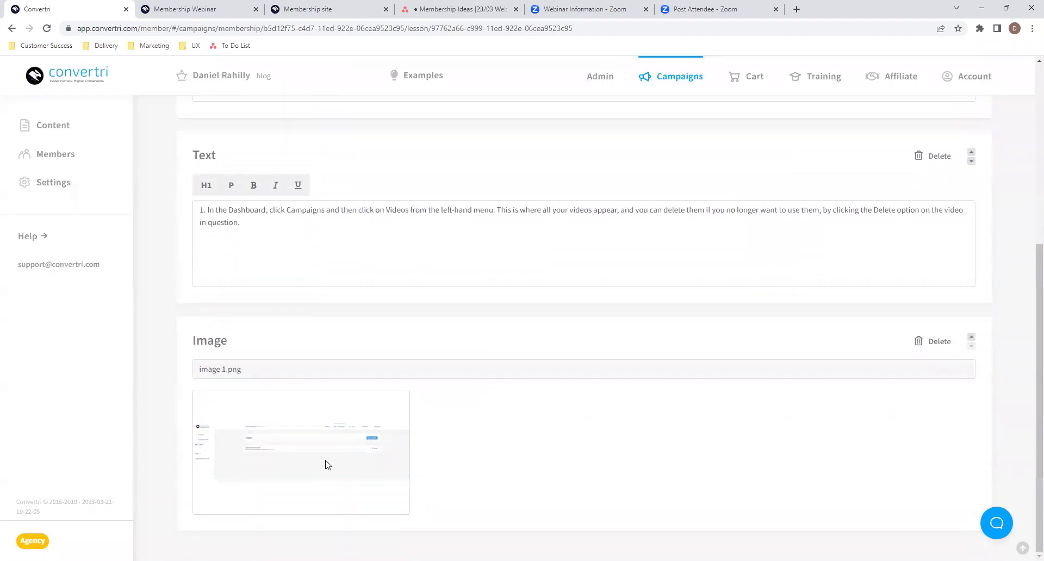
scroll(327, 464, "up", 3)
scroll(327, 465, "down", 2)
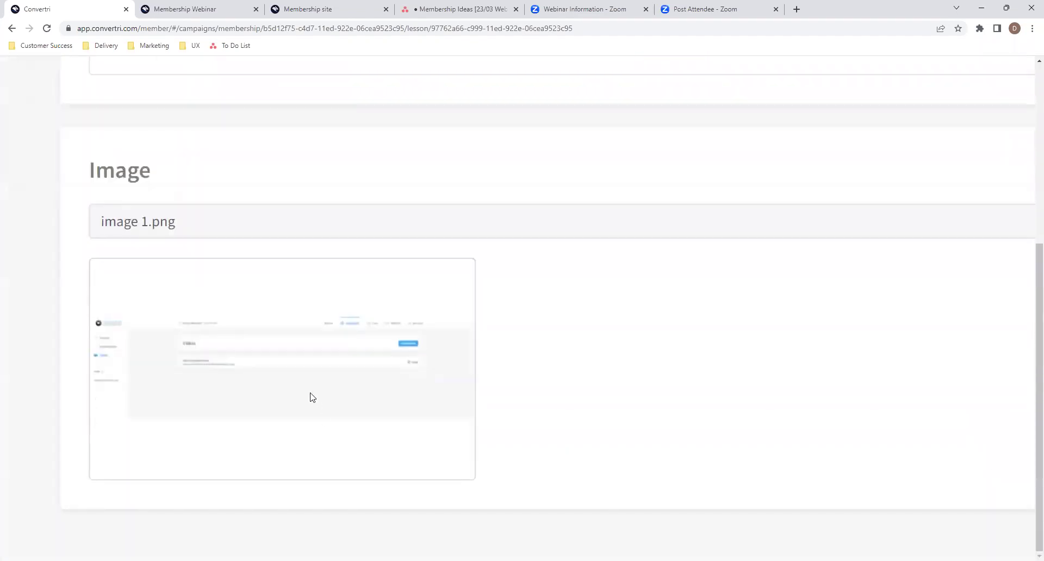
scroll(312, 397, "down", 3)
scroll(496, 203, "up", 2)
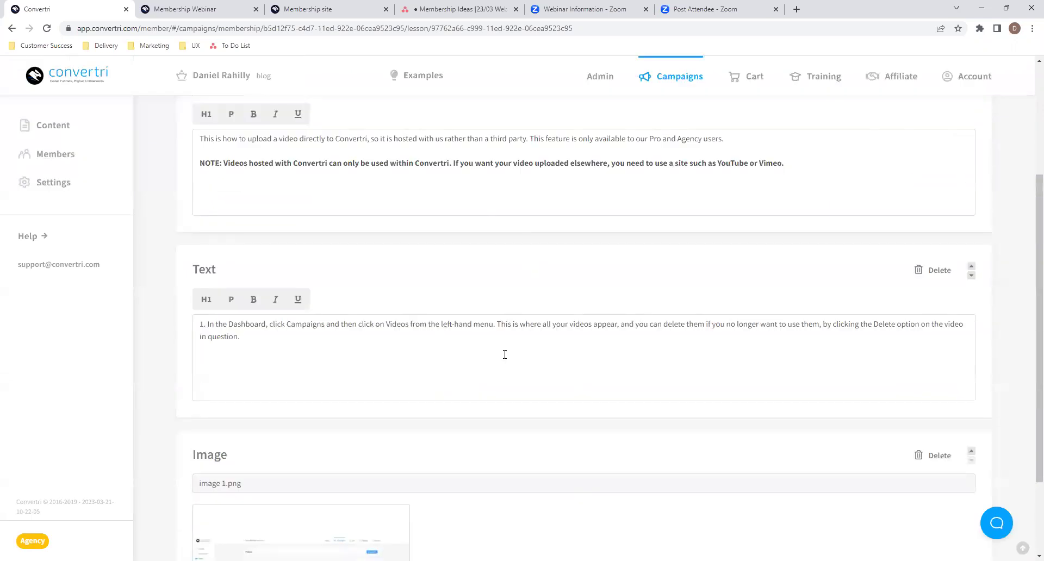
scroll(516, 282, "up", 2)
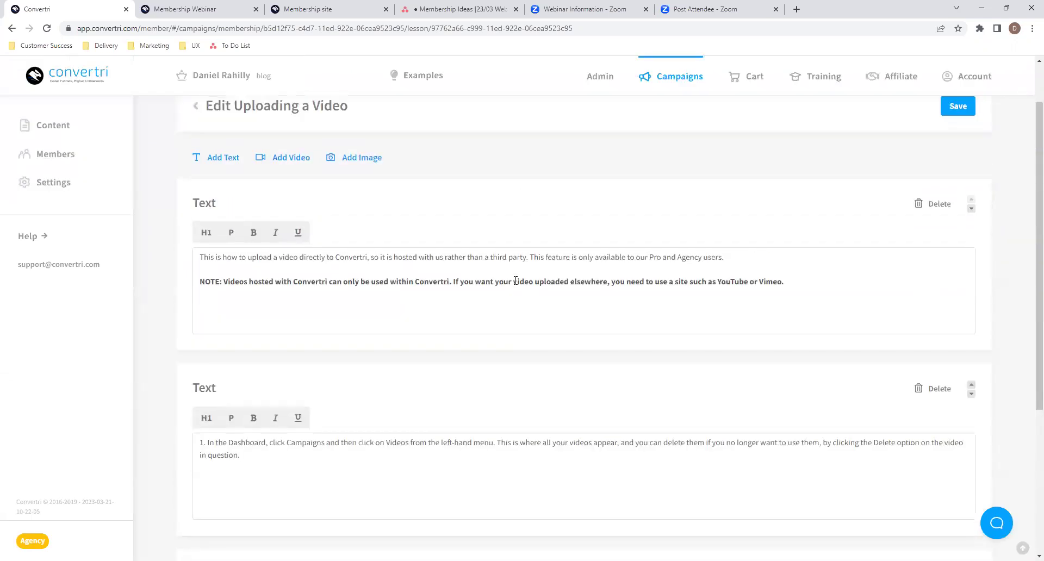
scroll(686, 352, "down", 1)
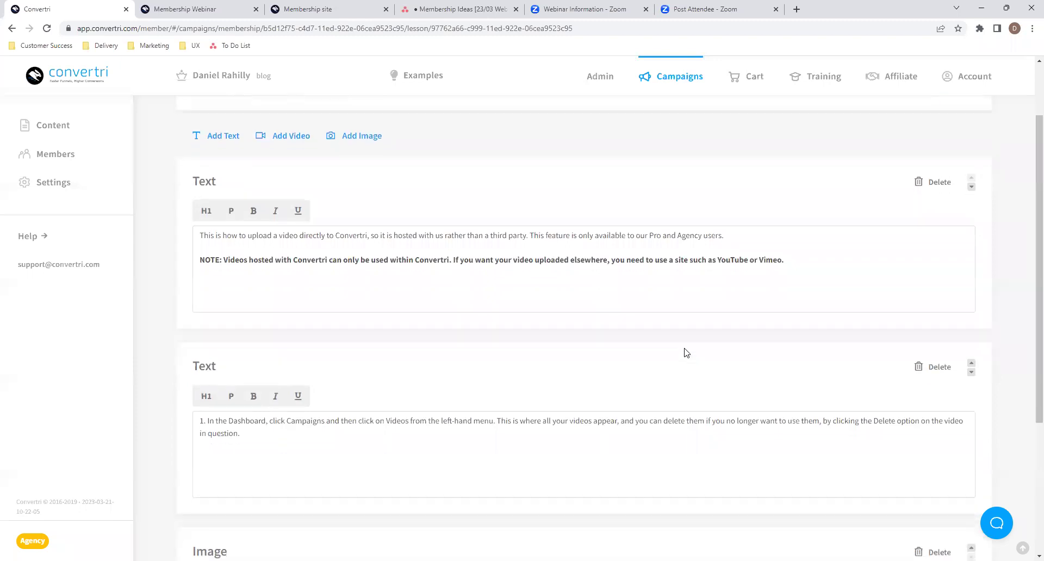
scroll(565, 426, "down", 3)
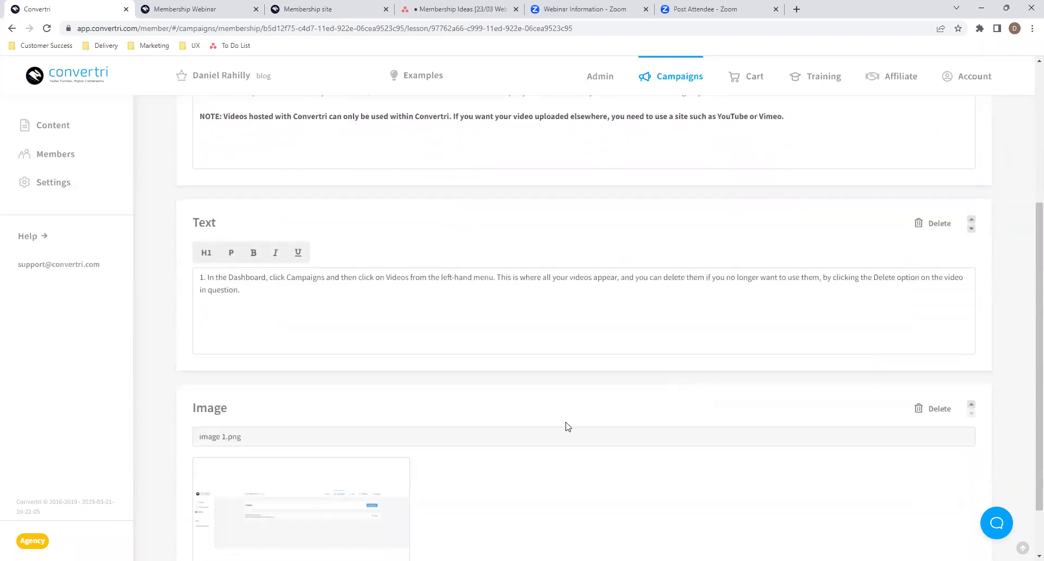
scroll(629, 436, "down", 1)
scroll(630, 436, "up", 4)
scroll(633, 437, "up", 1)
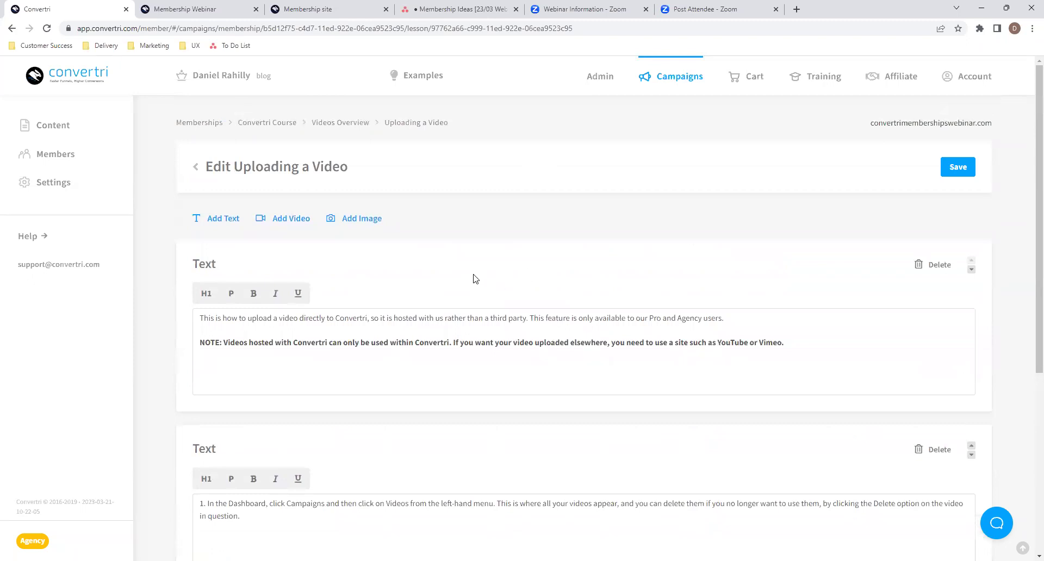
scroll(475, 278, "down", 5)
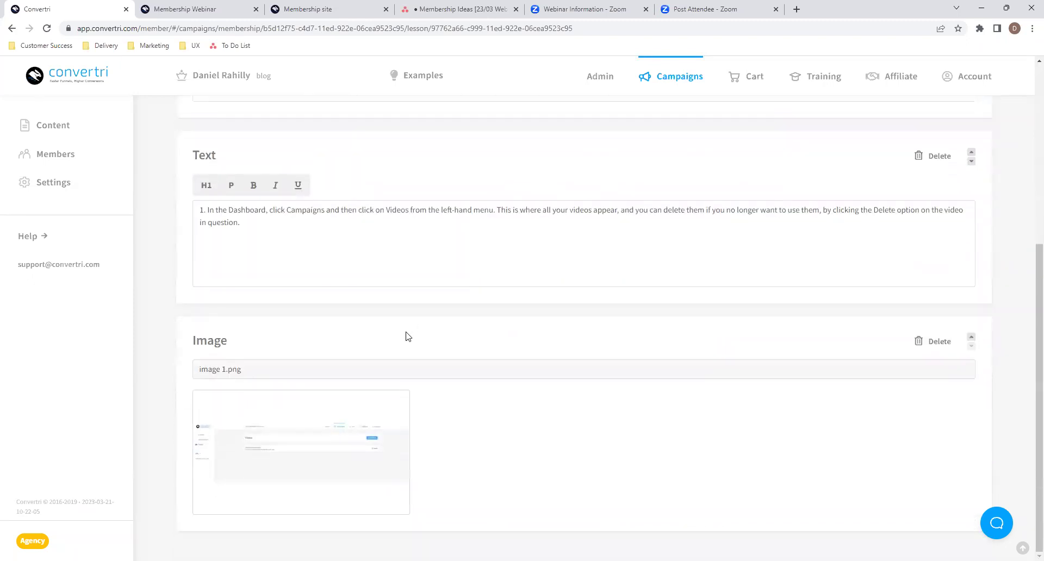
scroll(469, 370, "up", 5)
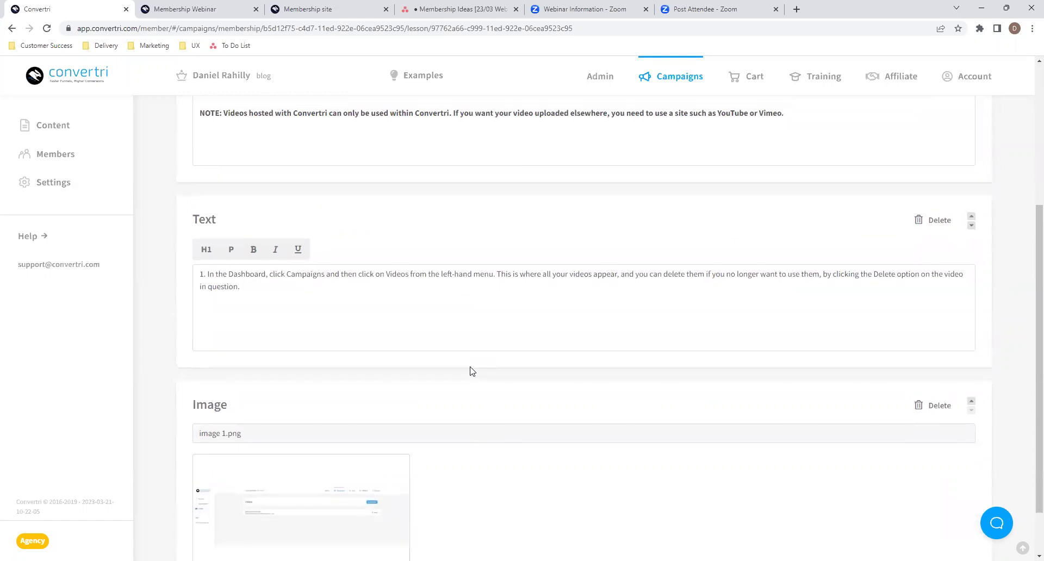
- Add a text block with the pasted step 2 instructions about the Upload Video button
left_click(233, 221)
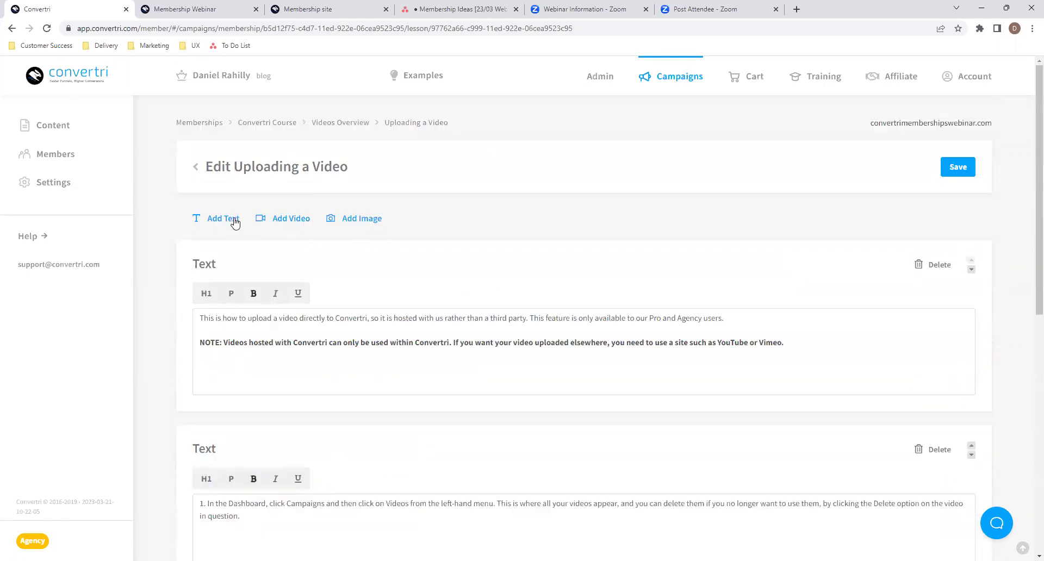
scroll(725, 424, "down", 8)
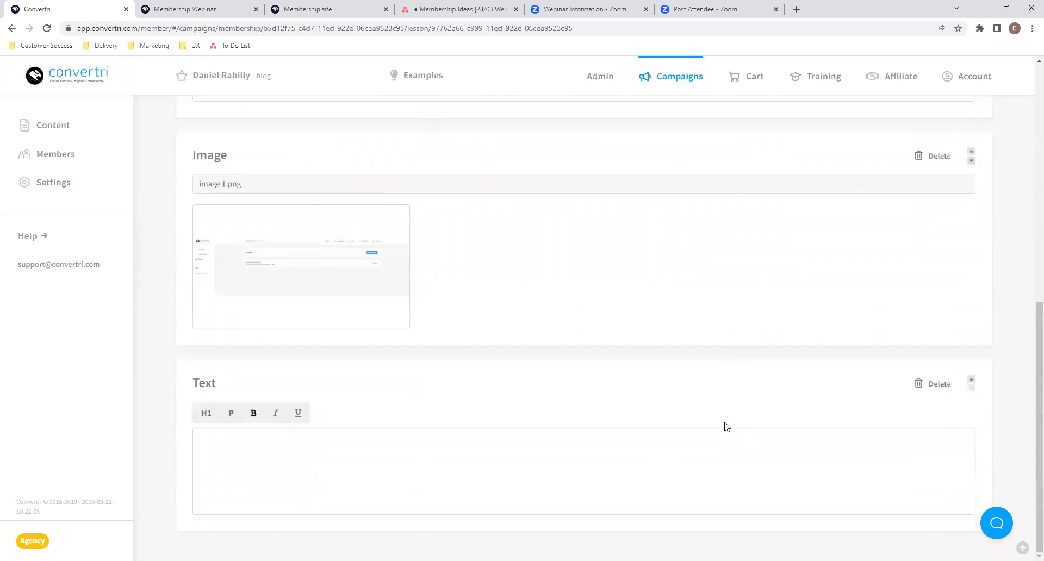
left_click(694, 453)
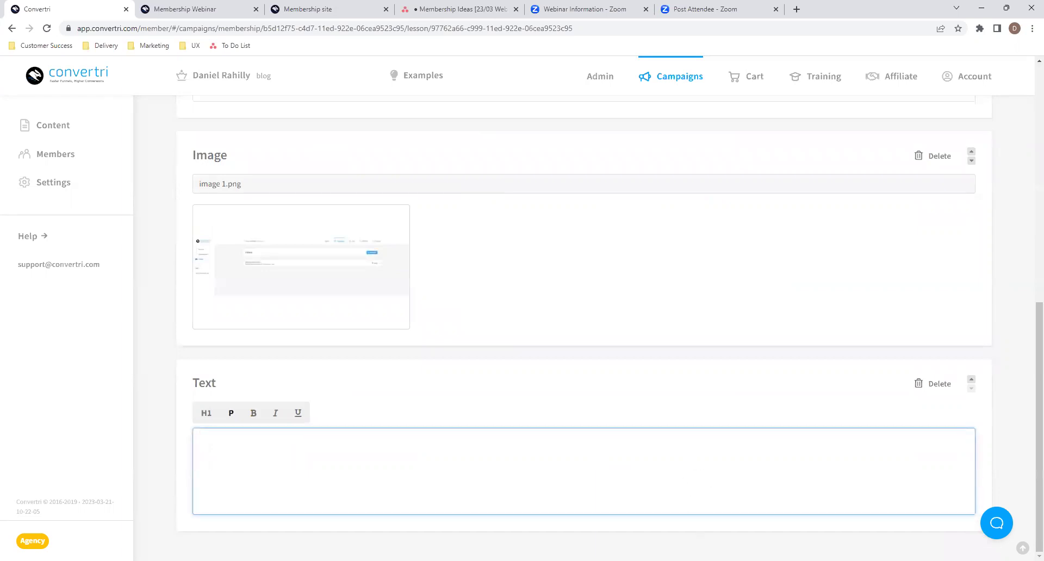
key("alt+Tab")
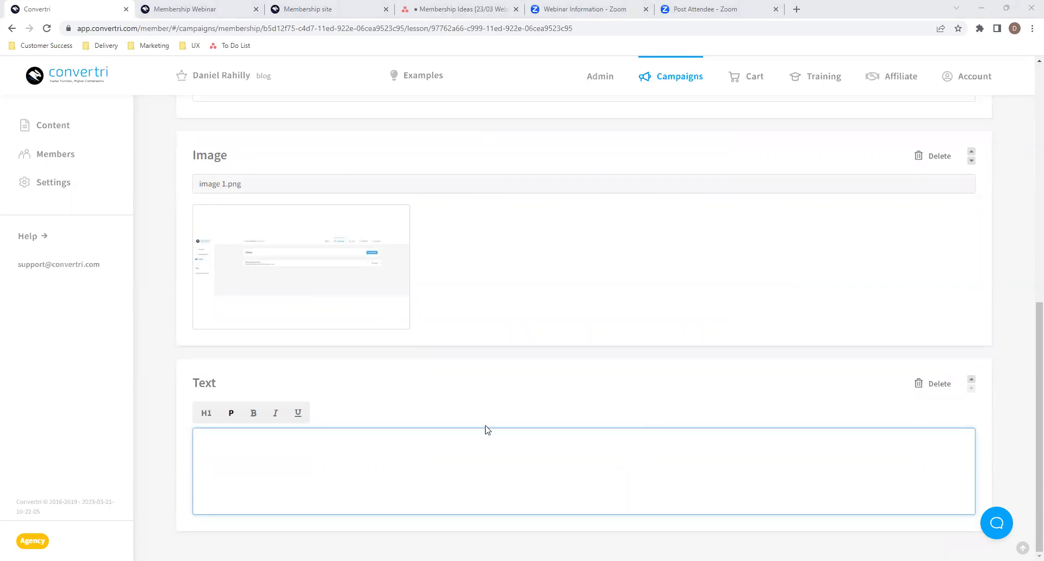
key("alt+Tab")
key("ctrl+v")
left_click(594, 398)
scroll(428, 407, "up", 4)
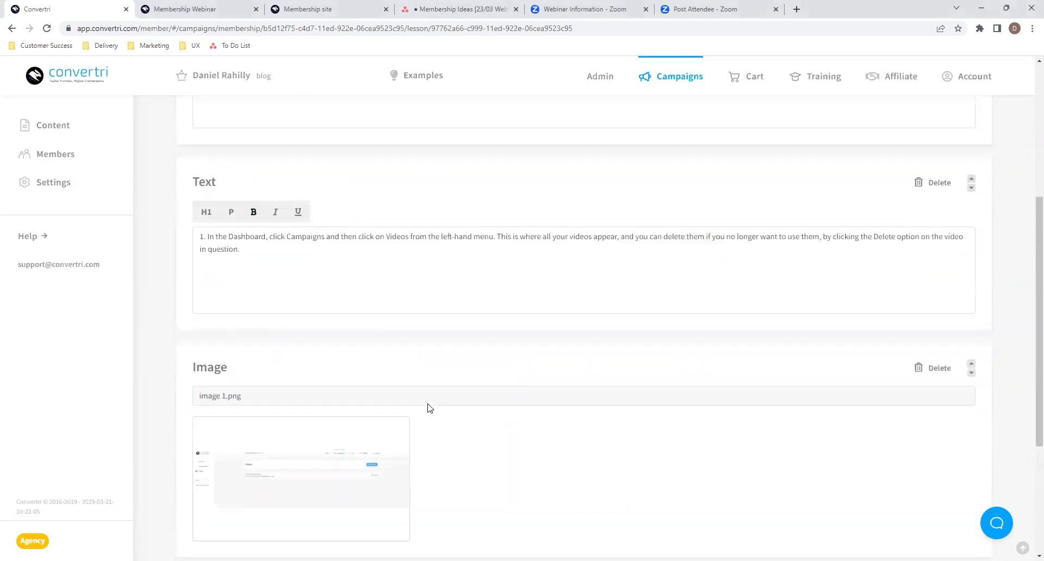
scroll(429, 408, "up", 5)
- Place image 2.png under the step 2 text, followed by a new empty text block
left_click(349, 219)
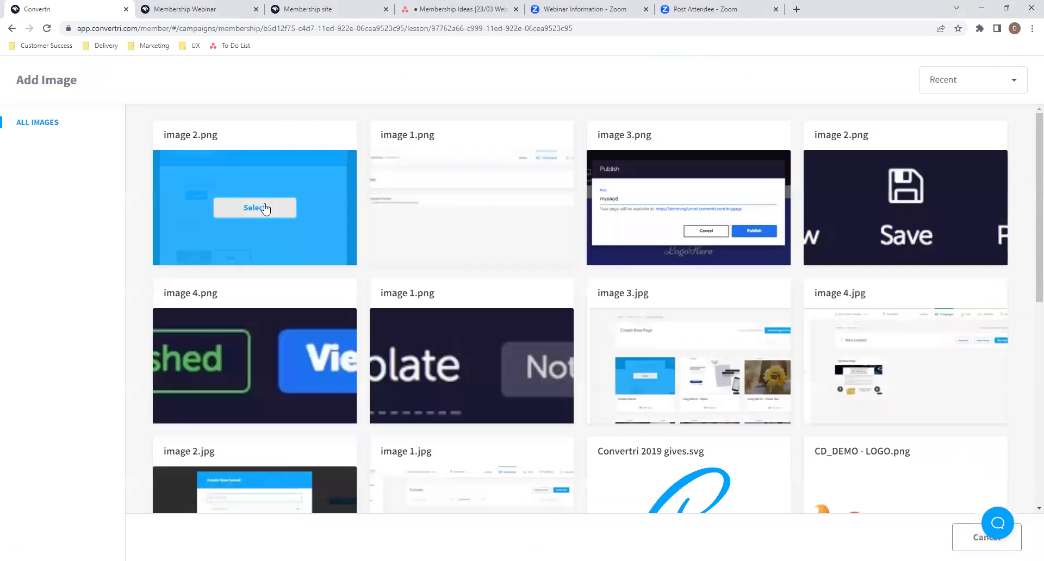
left_click(268, 206)
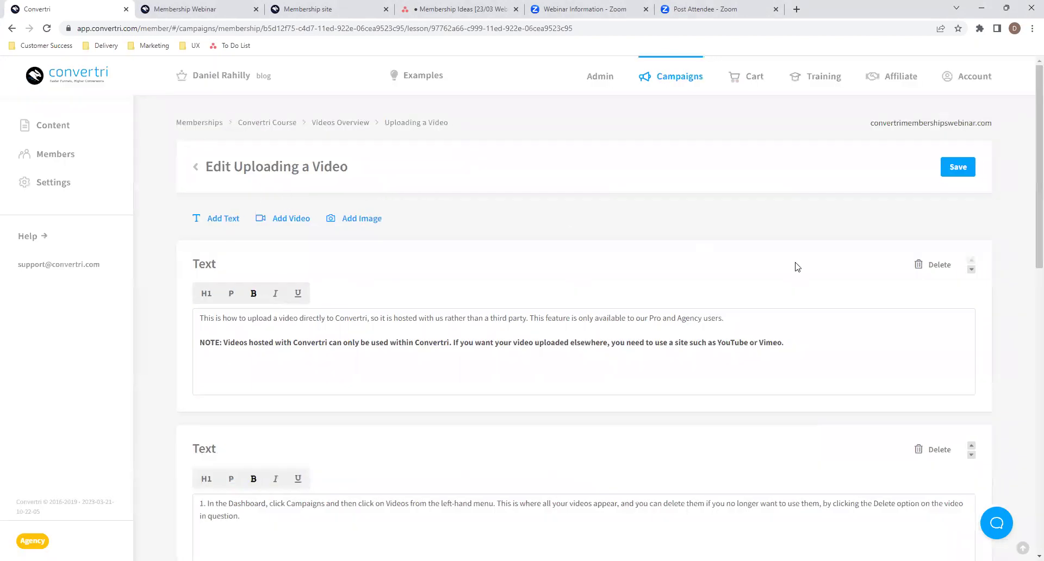
scroll(651, 396, "down", 12)
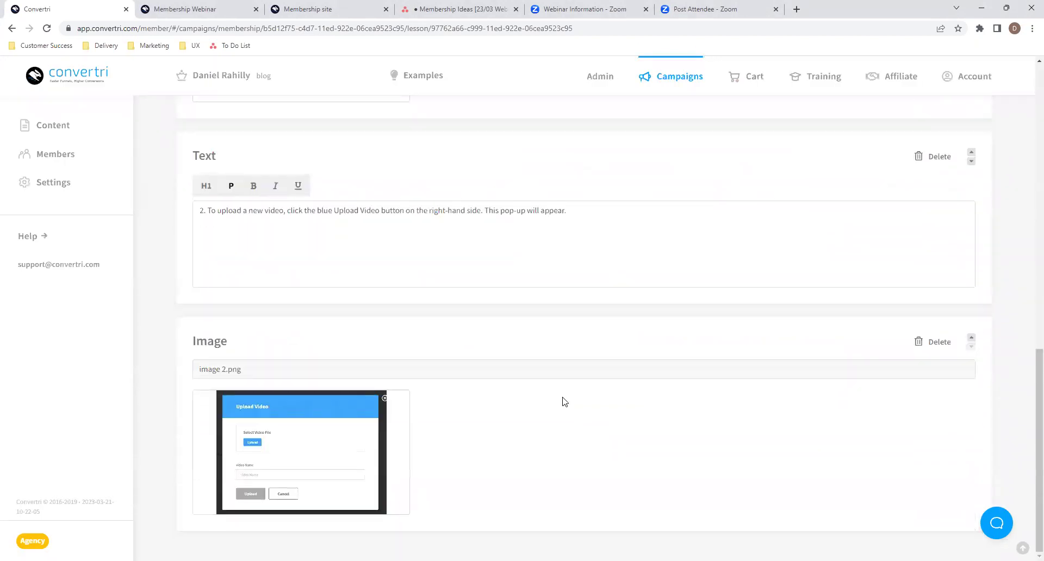
scroll(563, 401, "up", 12)
left_click(214, 224)
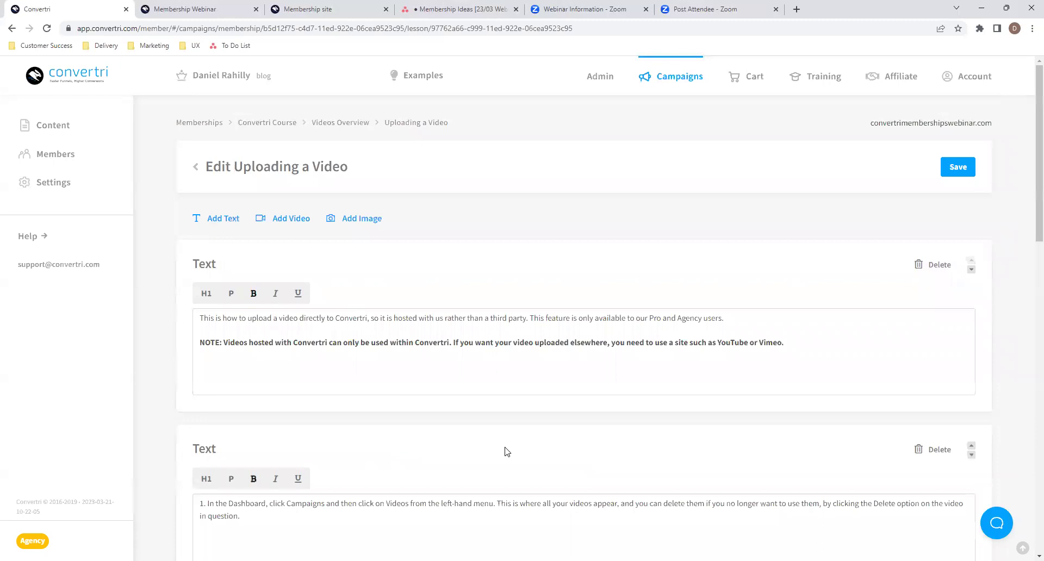
scroll(503, 452, "down", 12)
- Paste the steps 3 and 4 instructions into the newest text block
left_click(505, 446)
key("alt+Tab")
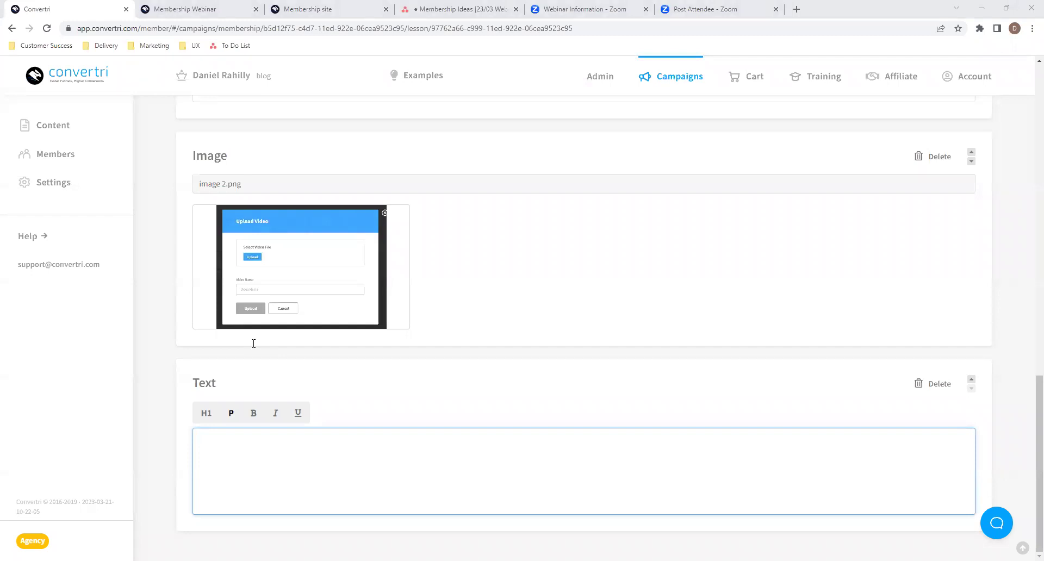
key("alt+Tab")
key("ctrl+v")
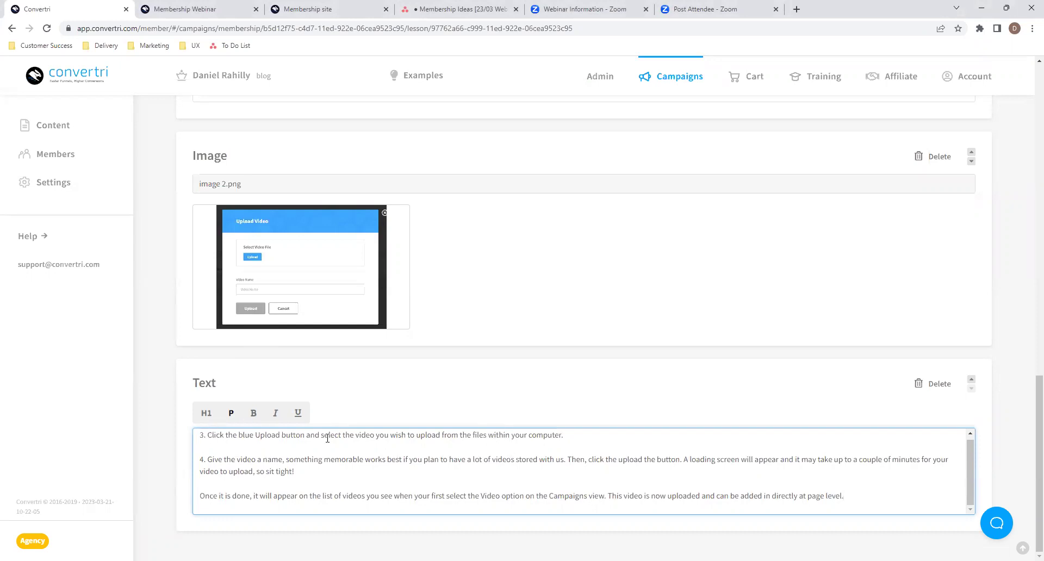
- Make the closing completion paragraph bold and underlined, reverting a trial H1 back to paragraph format
left_click_drag(199, 498, 875, 508)
left_click(297, 414)
left_click(253, 414)
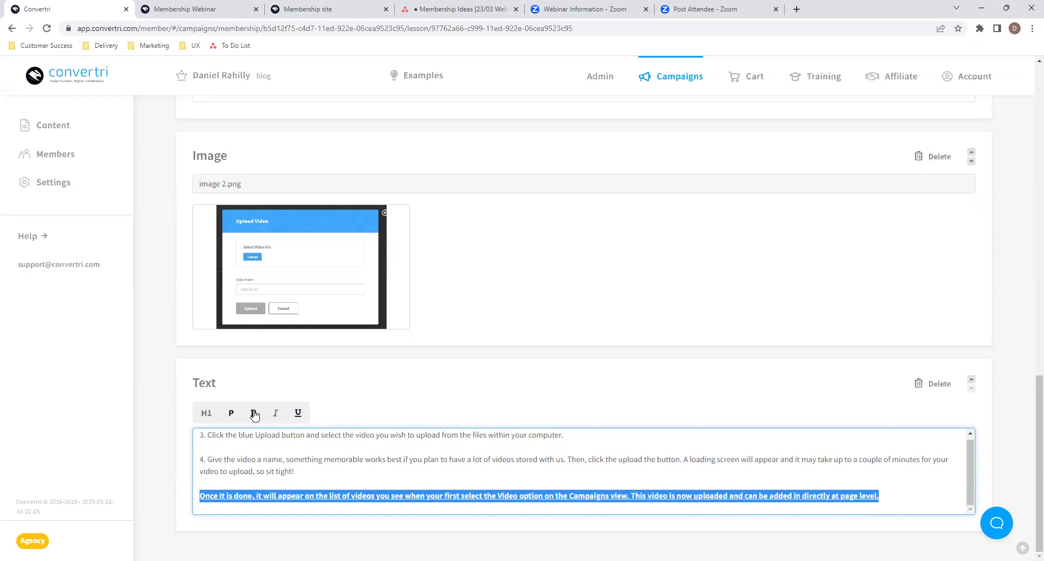
left_click(206, 415)
scroll(275, 474, "down", 3)
scroll(495, 457, "up", 2)
scroll(495, 457, "up", 3)
scroll(492, 459, "down", 2)
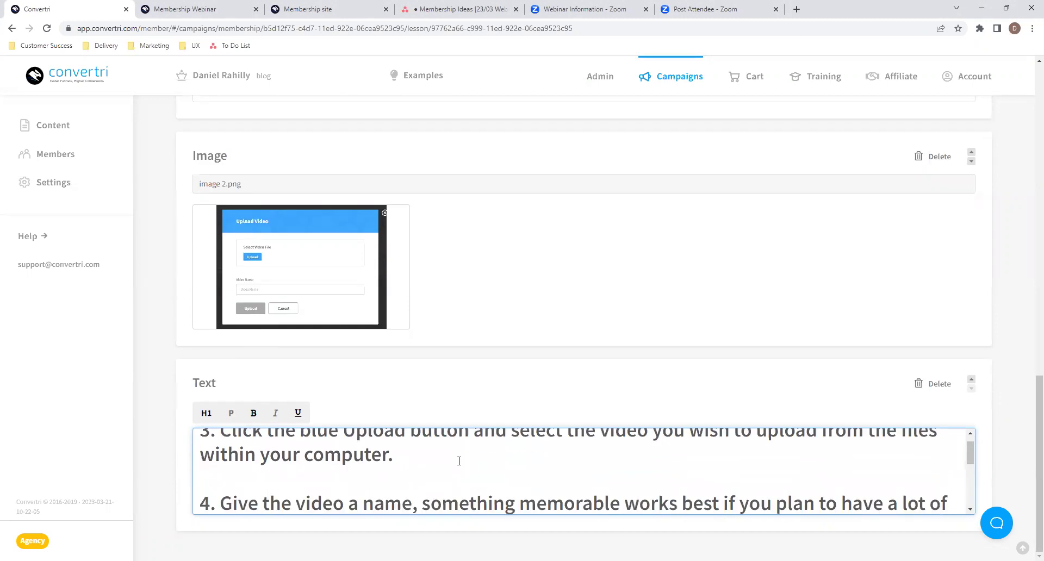
key("ctrl+a")
scroll(435, 459, "up", 1)
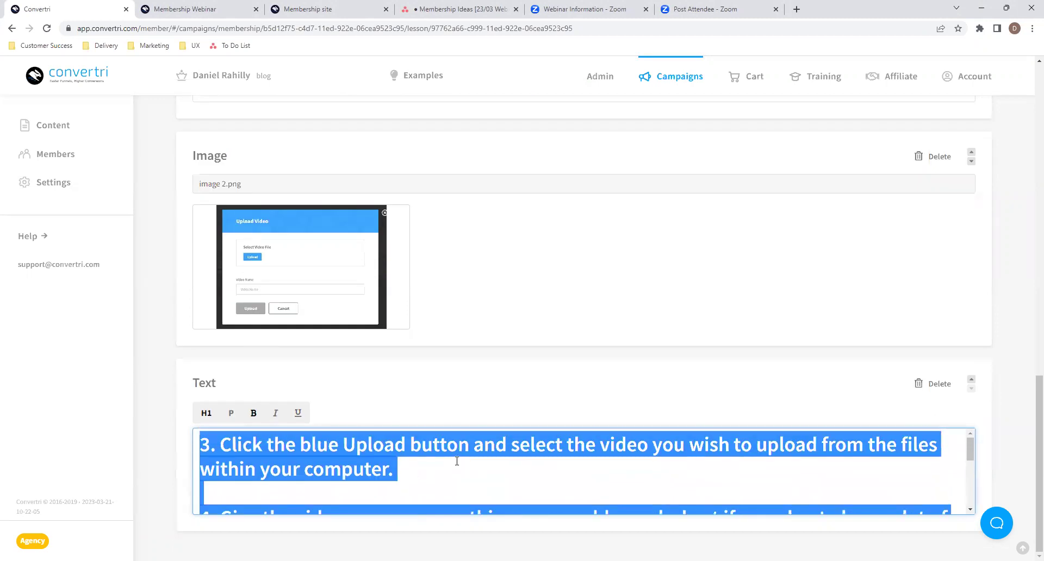
left_click(231, 416)
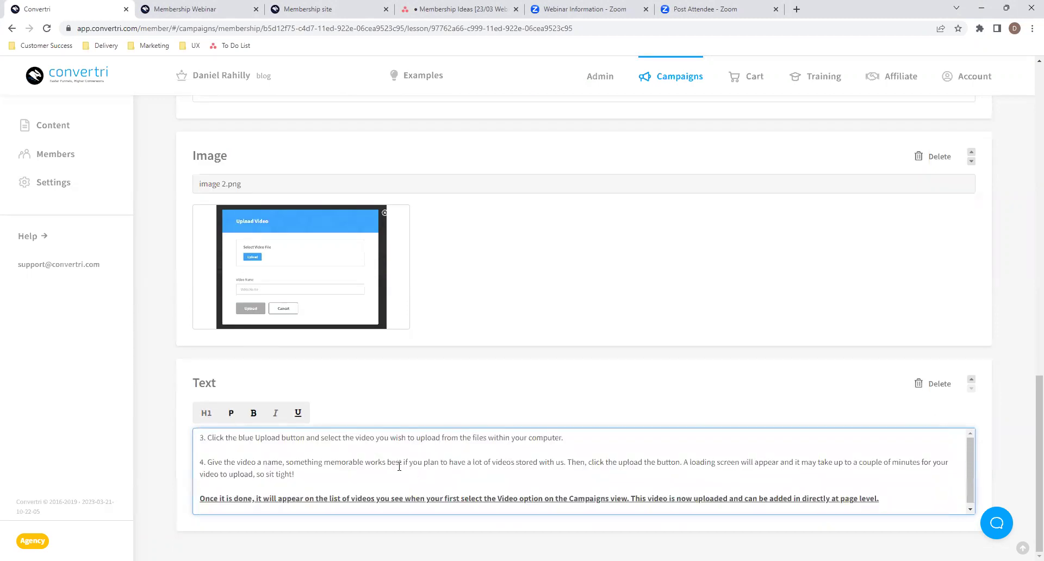
left_click(562, 410)
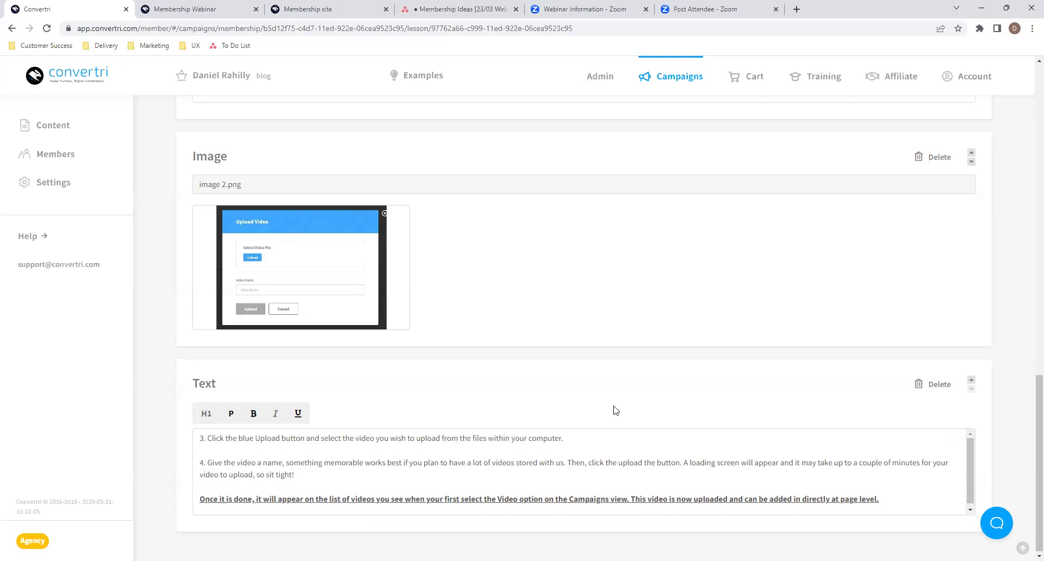
- Review the finished lesson and save the Uploading a Video changes
scroll(617, 408, "up", 15)
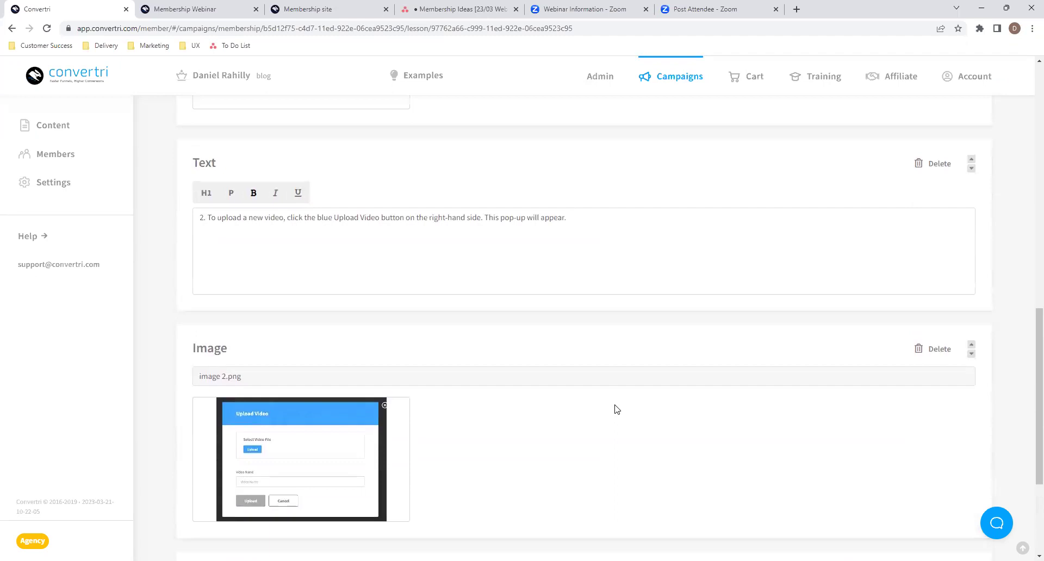
scroll(616, 409, "down", 10)
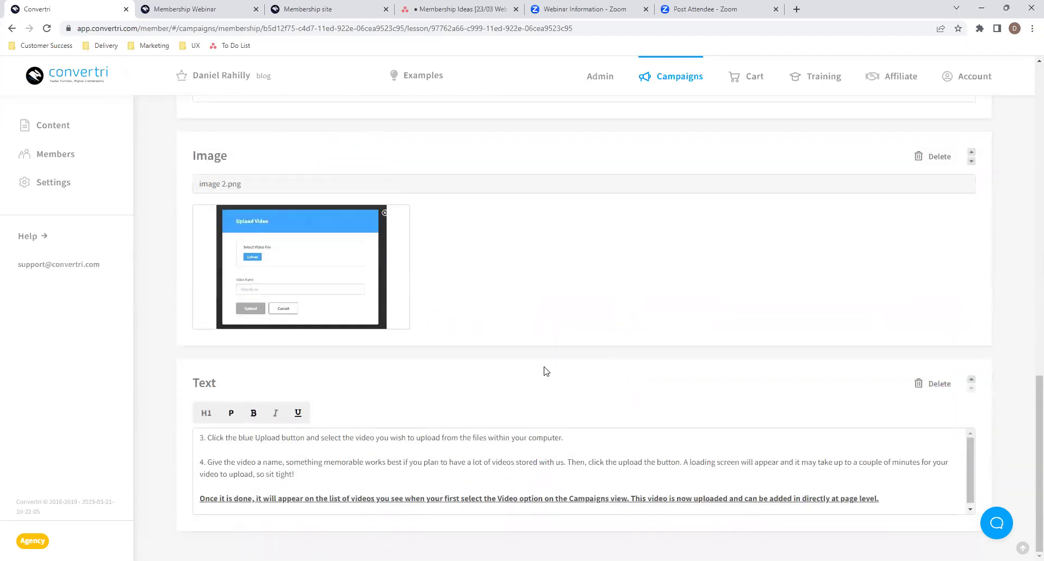
scroll(546, 371, "up", 10)
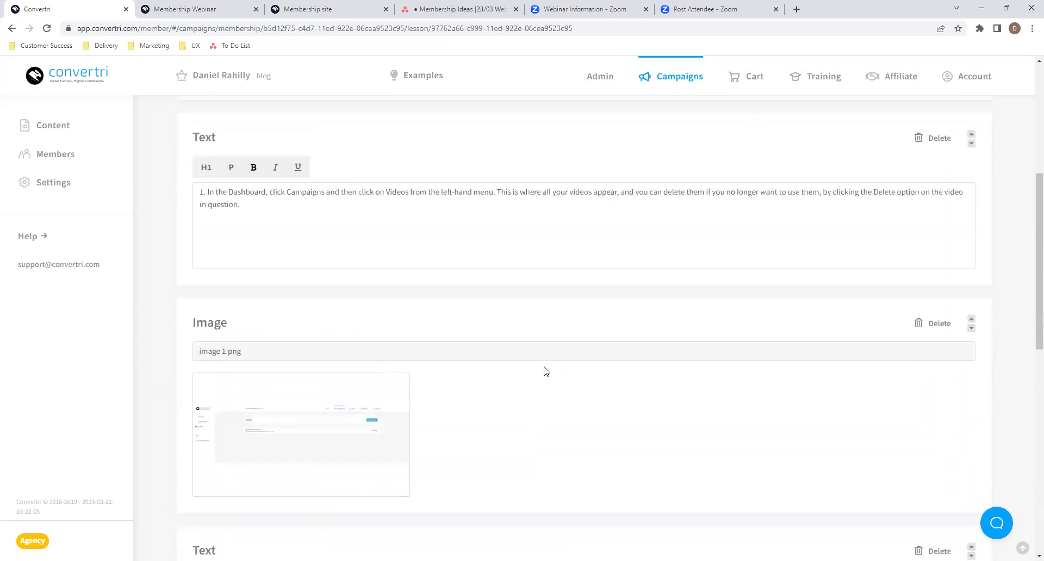
scroll(546, 371, "up", 8)
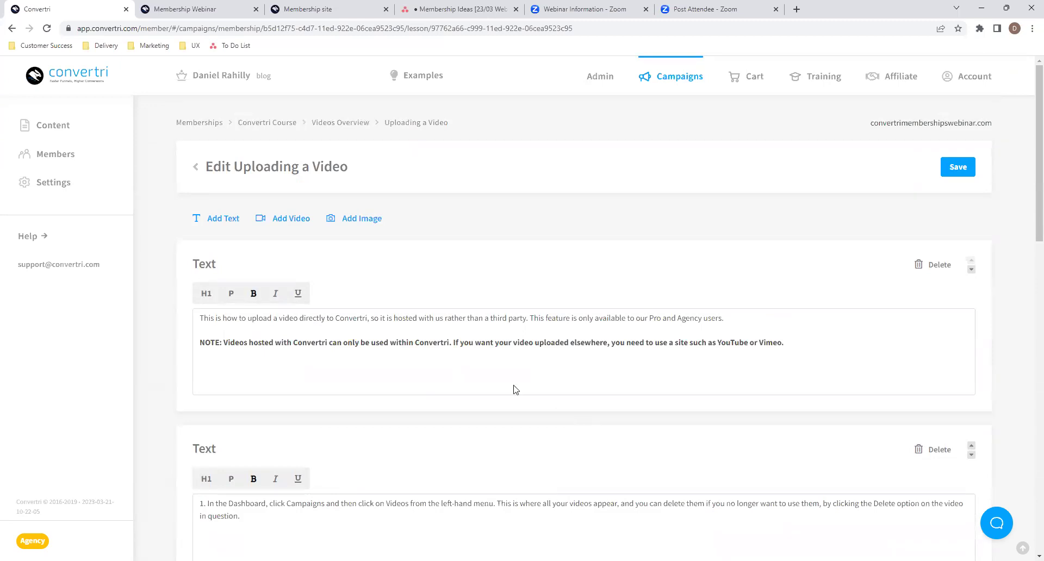
scroll(536, 405, "down", 7)
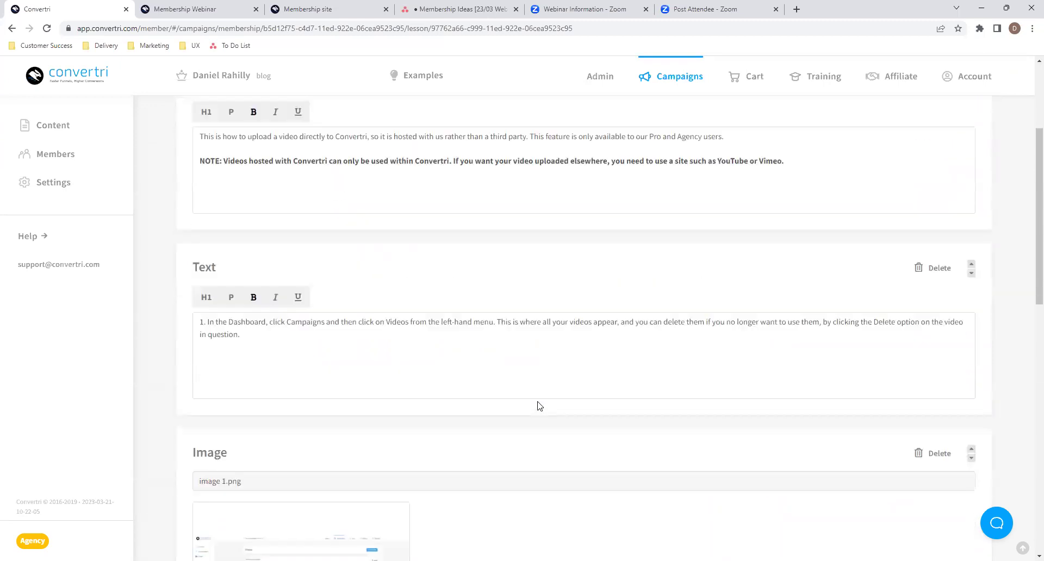
scroll(444, 365, "down", 8)
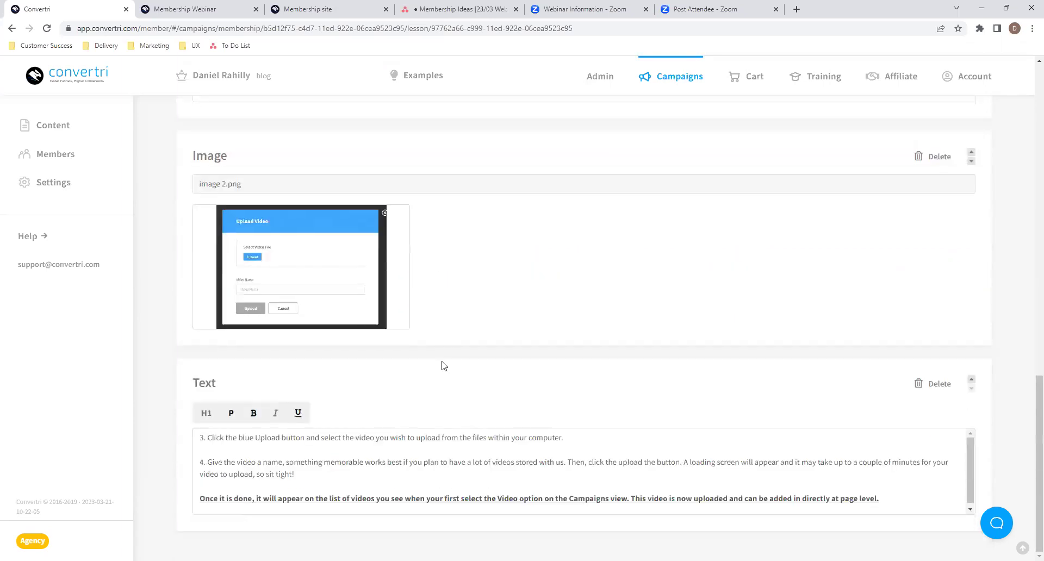
scroll(443, 366, "up", 17)
left_click(957, 168)
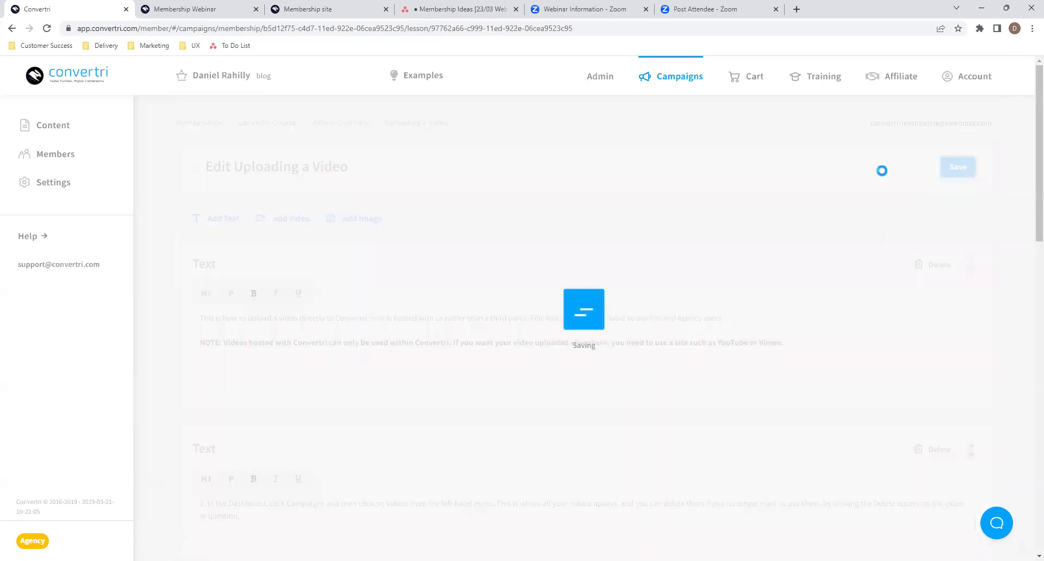
left_click(350, 8)
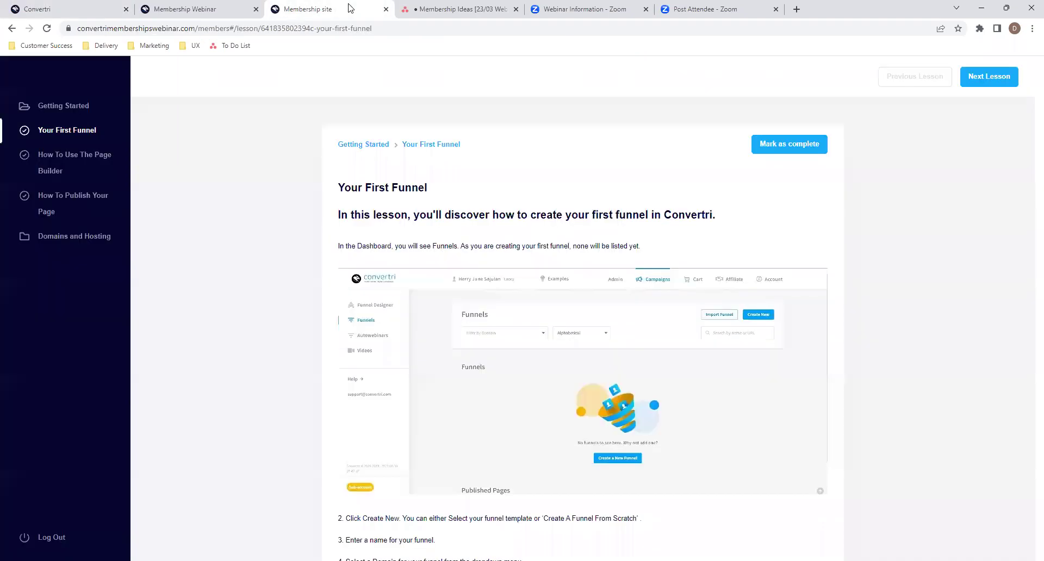
left_click(47, 29)
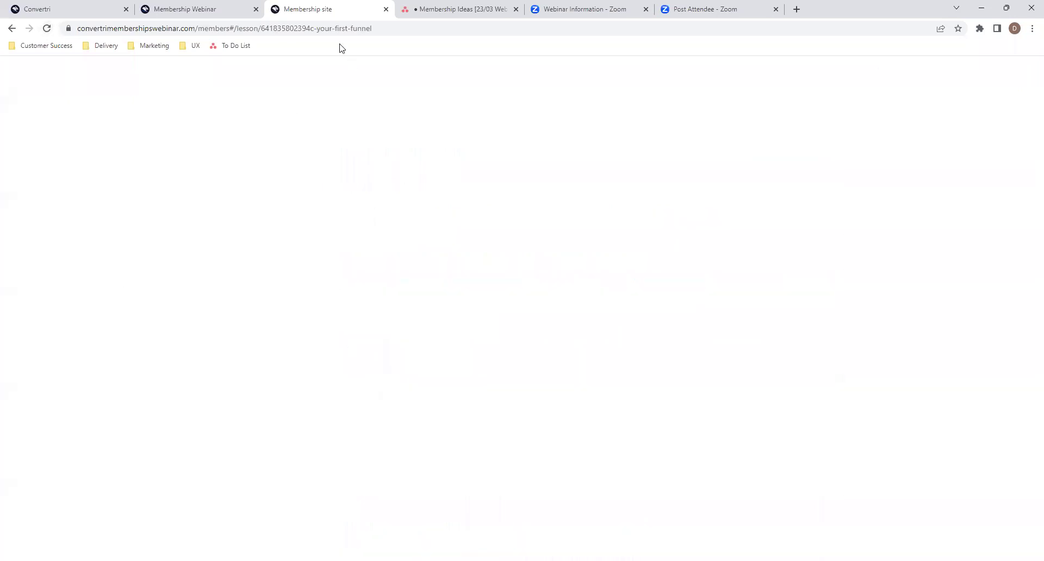
left_click_drag(321, 29, 466, 24)
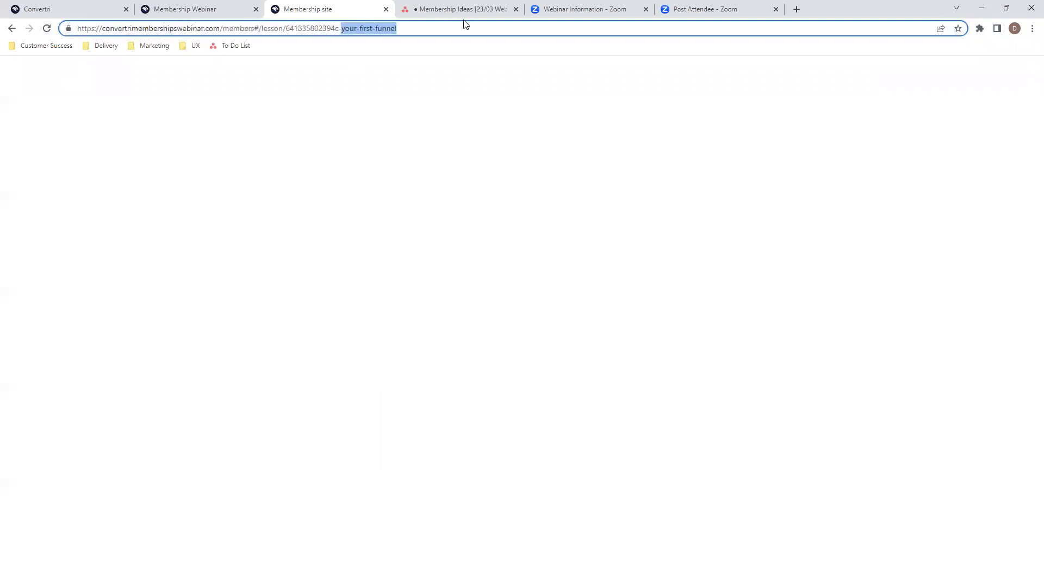
key("BackSpace")
key("BackSpace")
key("BackSpace")
key("BackSpace")
key("BackSpace")
key("BackSpace")
key("BackSpace")
key("BackSpace")
key("BackSpace")
key("BackSpace")
key("BackSpace")
key("BackSpace")
key("BackSpace")
key("BackSpace")
key("BackSpace")
key("BackSpace")
key("BackSpace")
key("BackSpace")
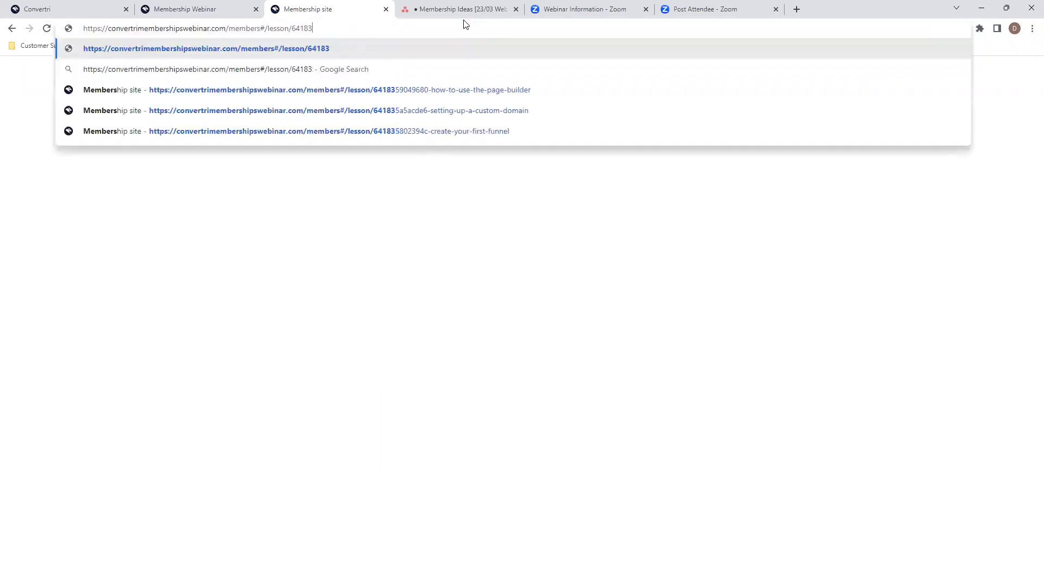
type("on/641835802394c-your-first-funnel")
key("Return")
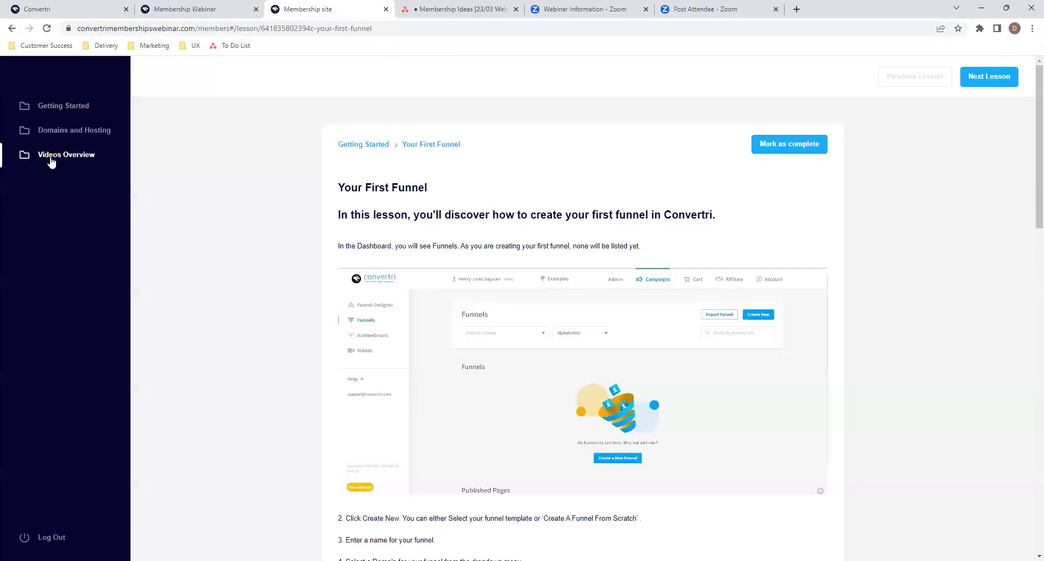
left_click(53, 160)
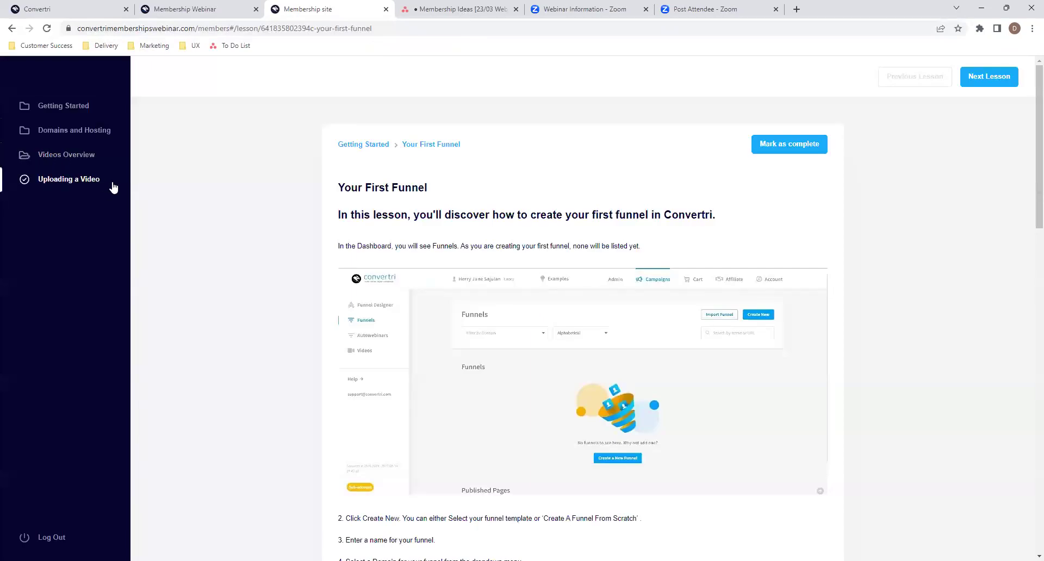
left_click(73, 185)
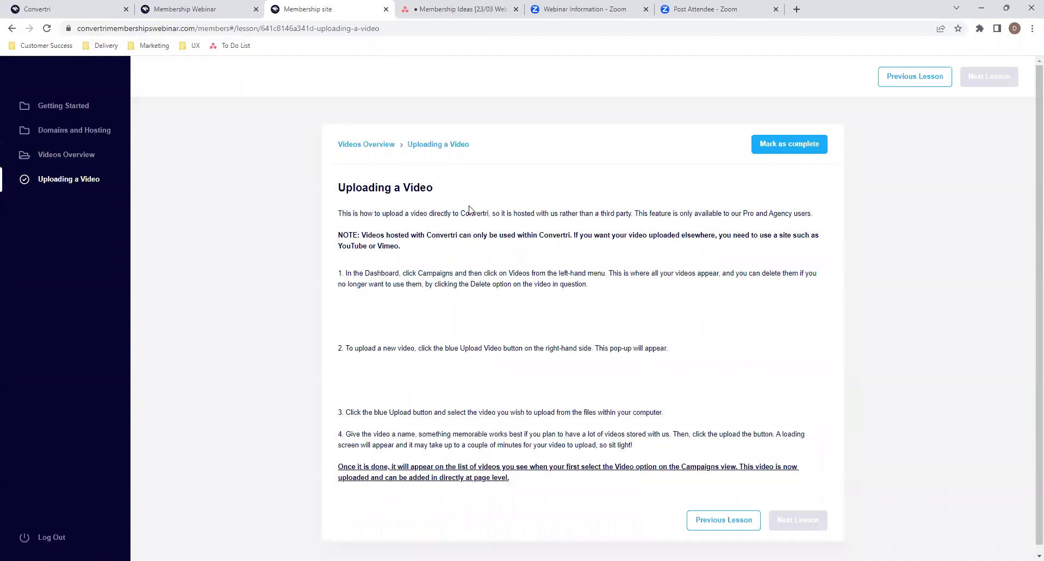
scroll(452, 210, "down", 1)
scroll(452, 209, "down", 5)
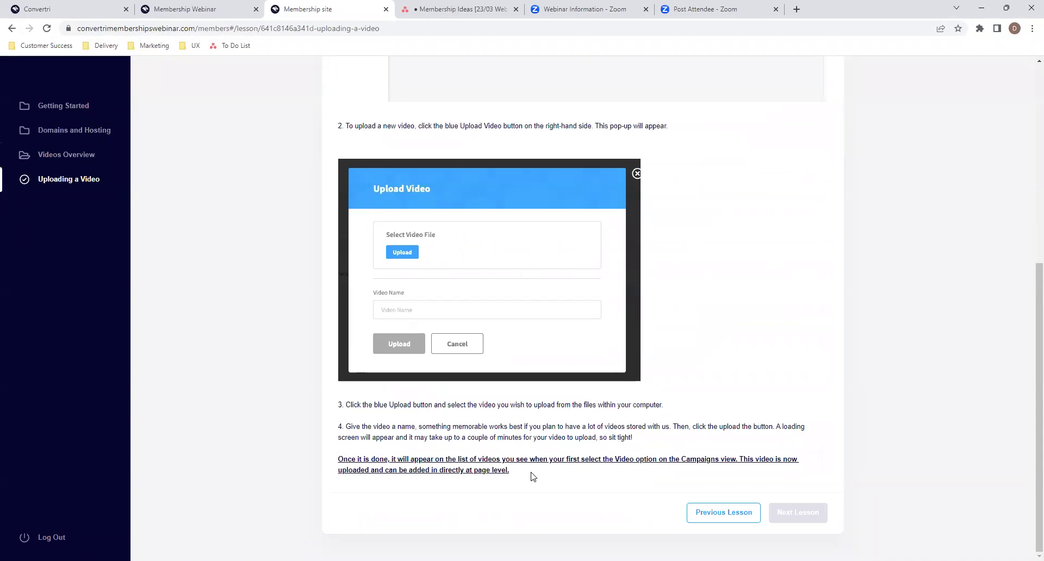
scroll(532, 476, "up", 6)
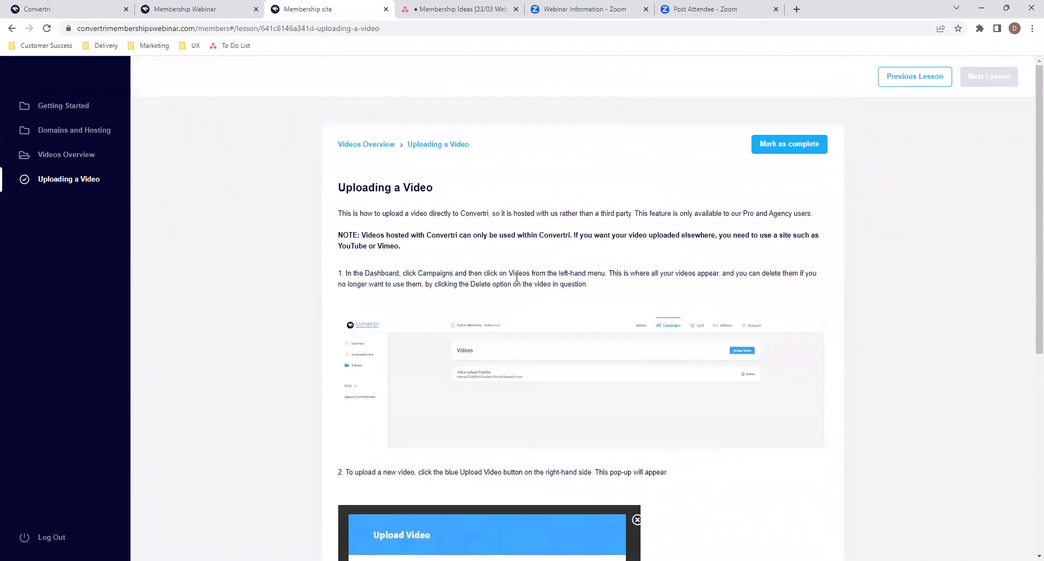
scroll(443, 298, "down", 2)
scroll(443, 298, "up", 2)
scroll(663, 367, "down", 4)
scroll(663, 367, "down", 2)
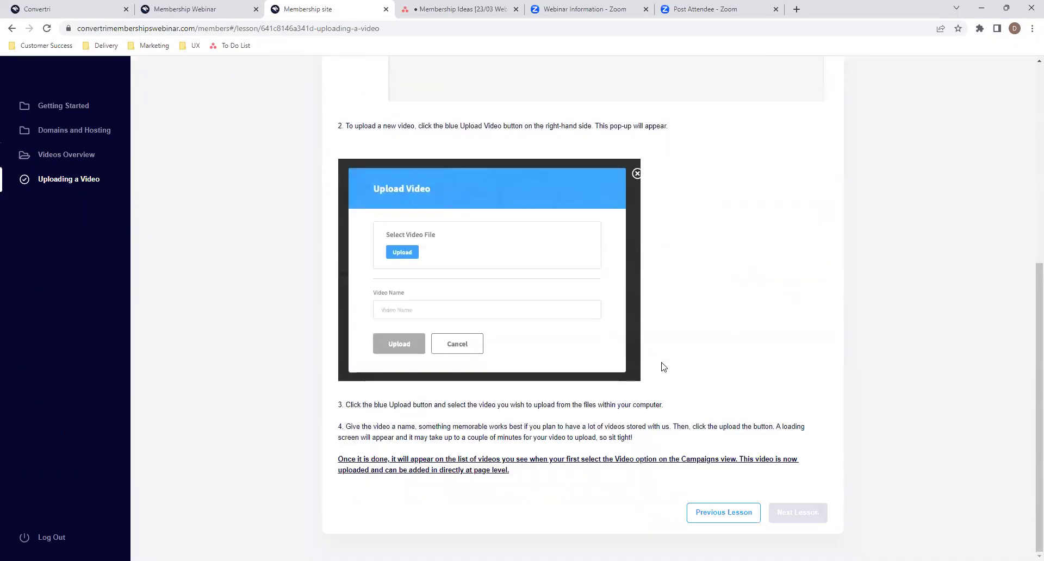
scroll(634, 299, "up", 5)
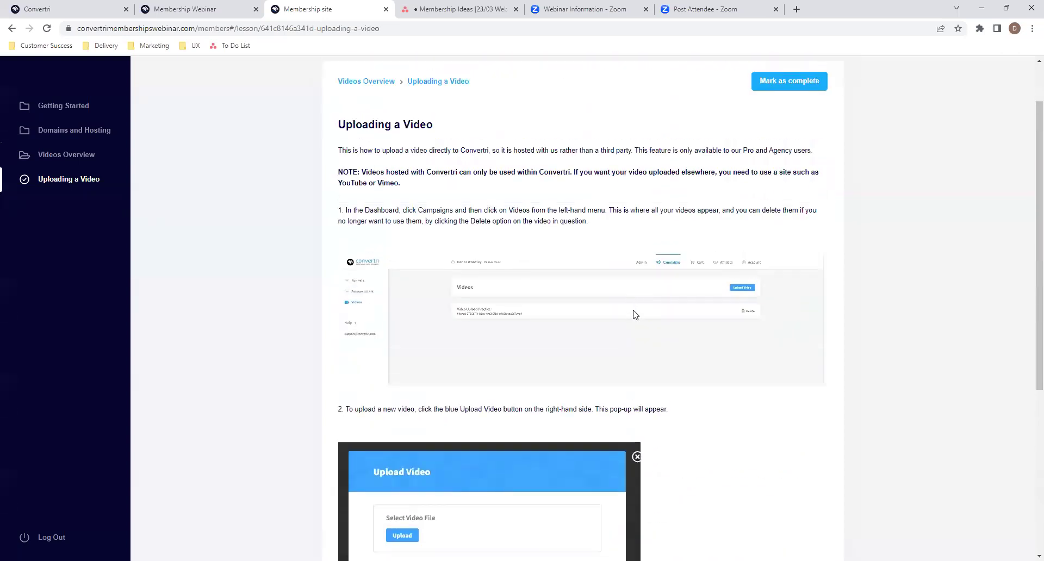
scroll(635, 308, "up", 1)
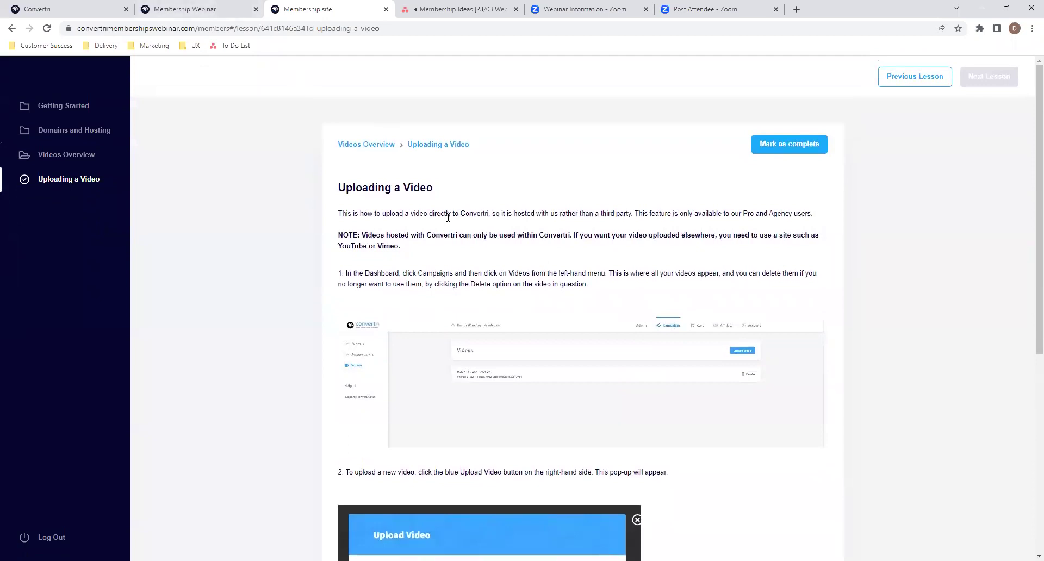
left_click(62, 8)
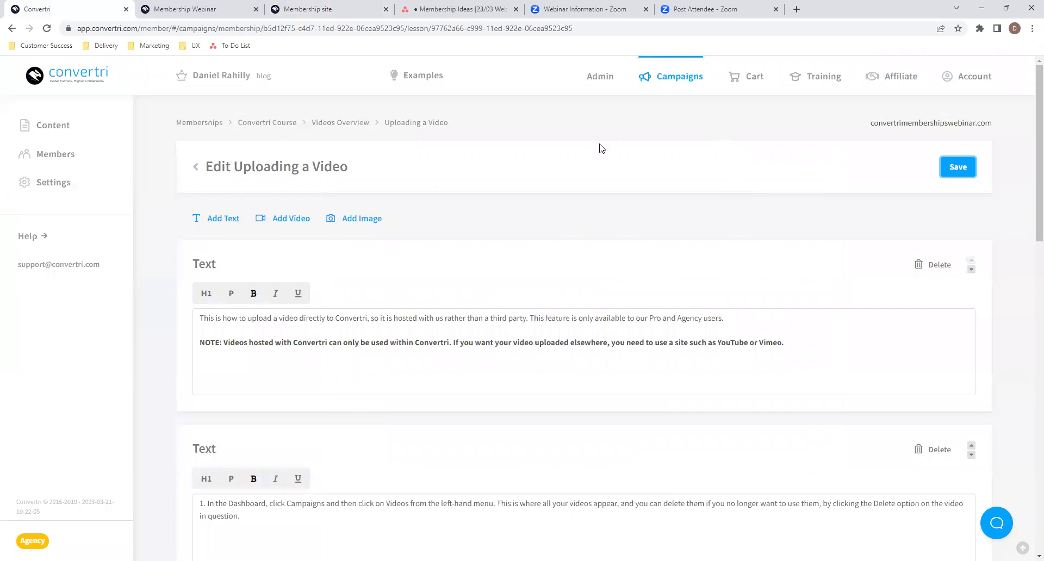
- Save the lesson again and return to the expanded Videos Overview module
left_click(949, 167)
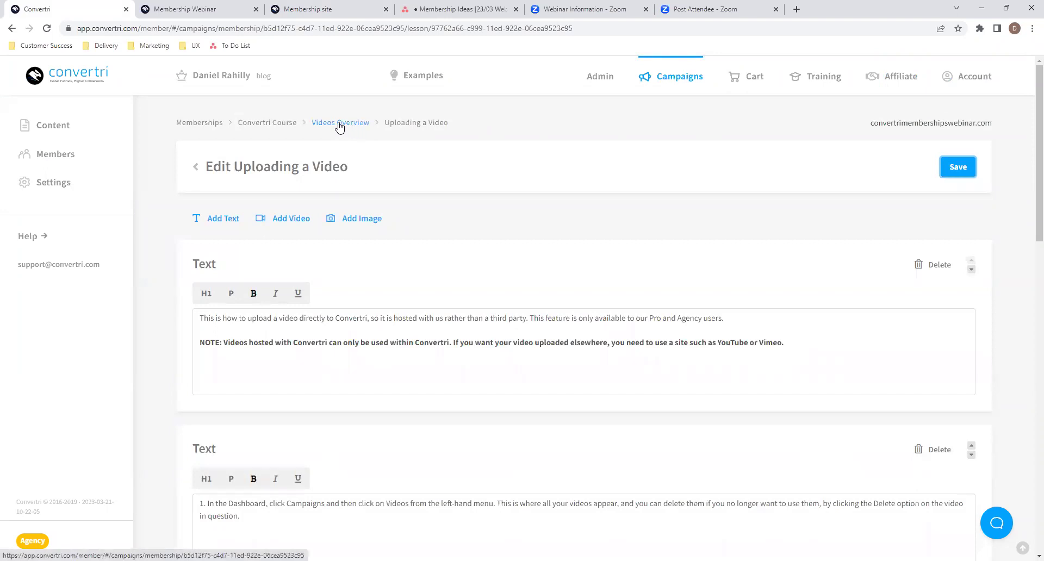
left_click(197, 167)
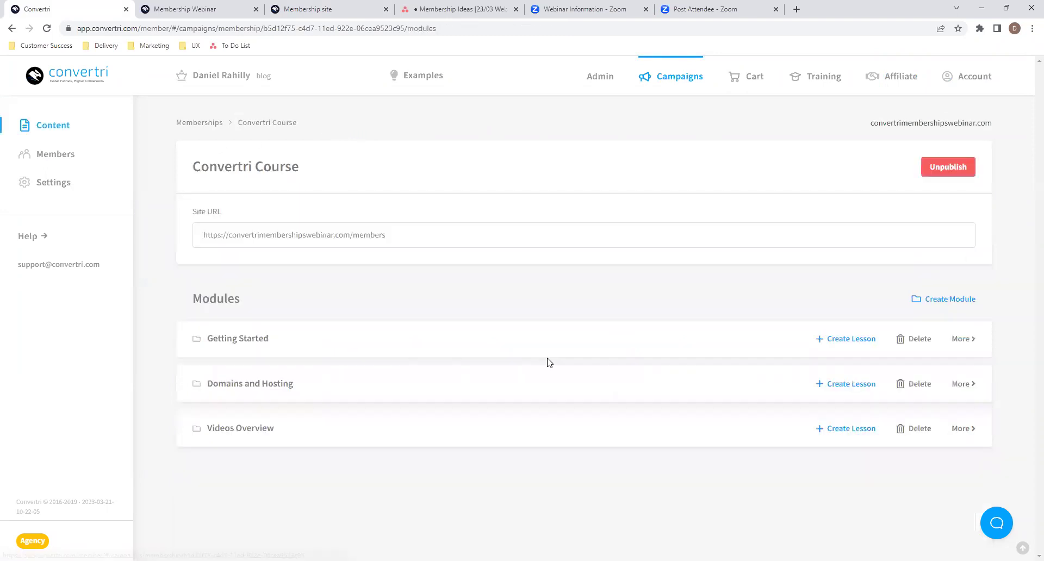
left_click(412, 427)
- Create a Convertri Video Player lesson in Videos Overview and open its editor
left_click(851, 427)
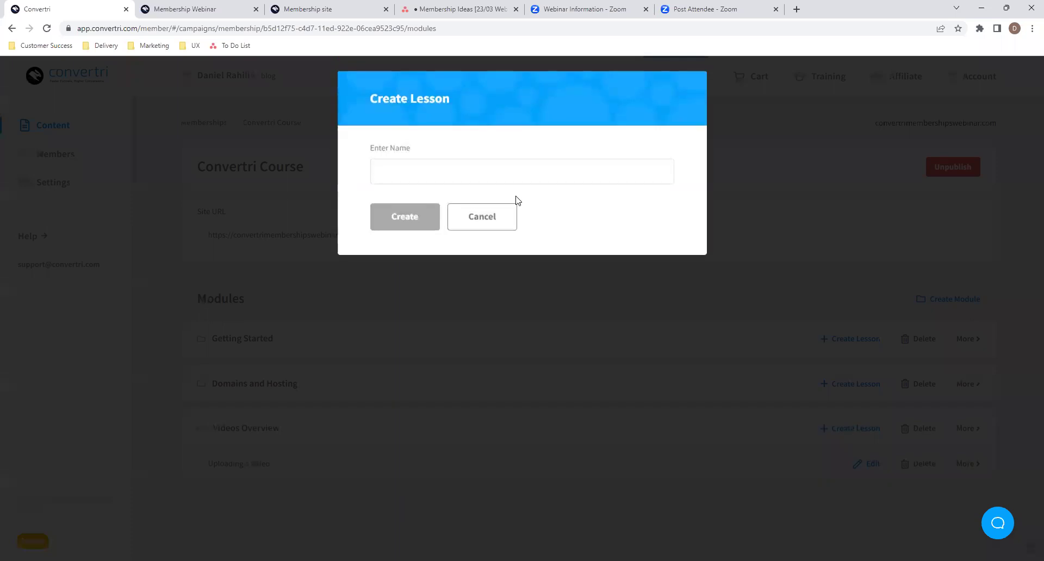
left_click(492, 175)
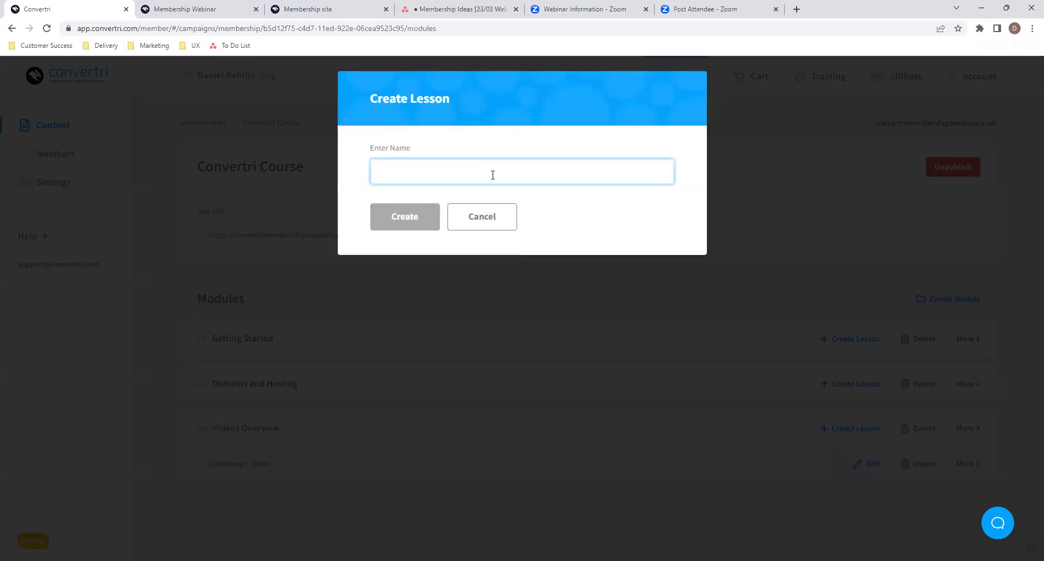
type("Convertri Video PLa")
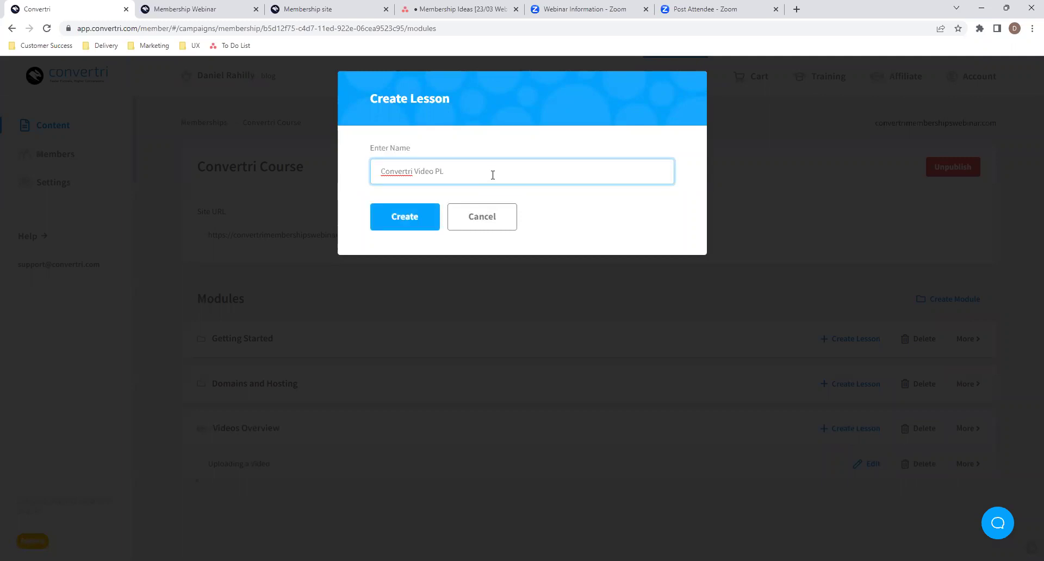
type("ayer")
left_click(429, 220)
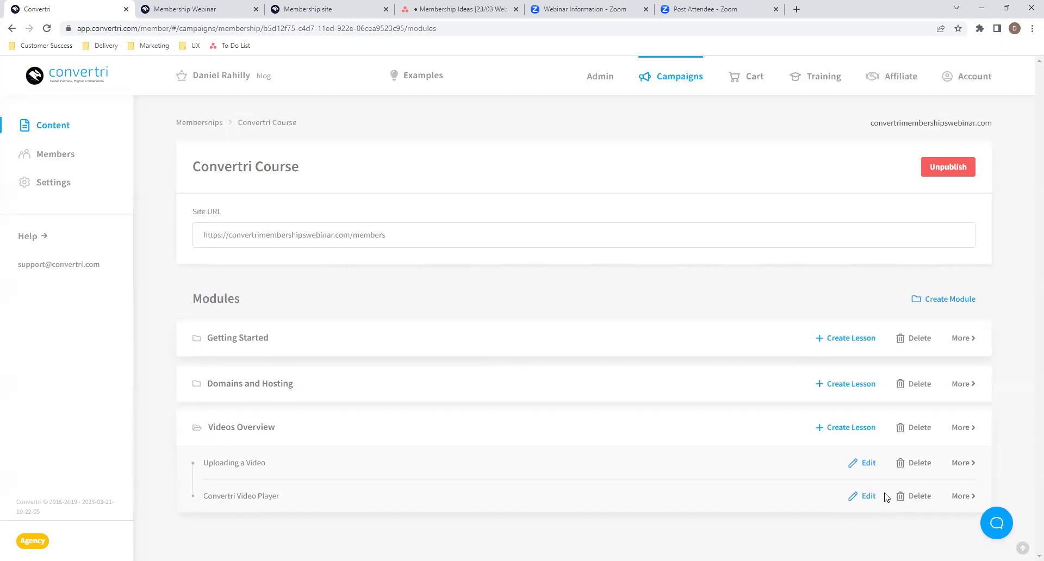
left_click(867, 497)
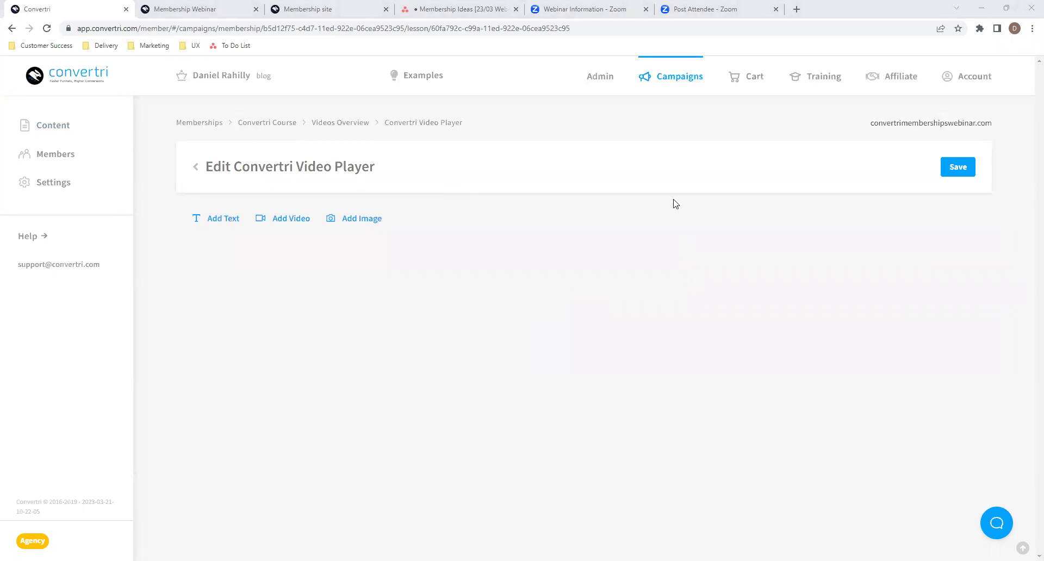
- Add a video block with the pasted YouTube link for 'Convertri Help - Video Player Overview'
left_click(663, 178)
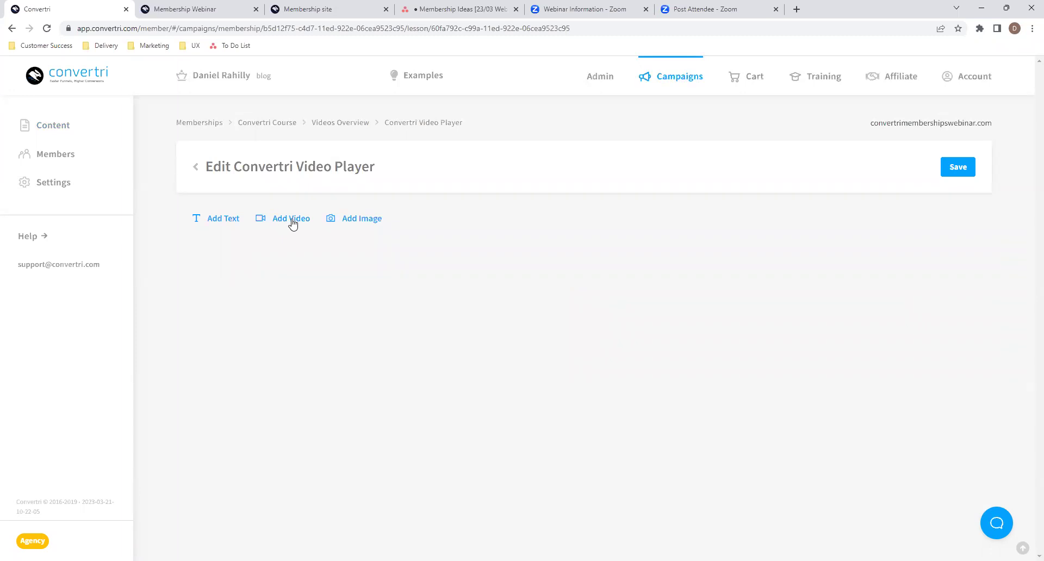
left_click(291, 222)
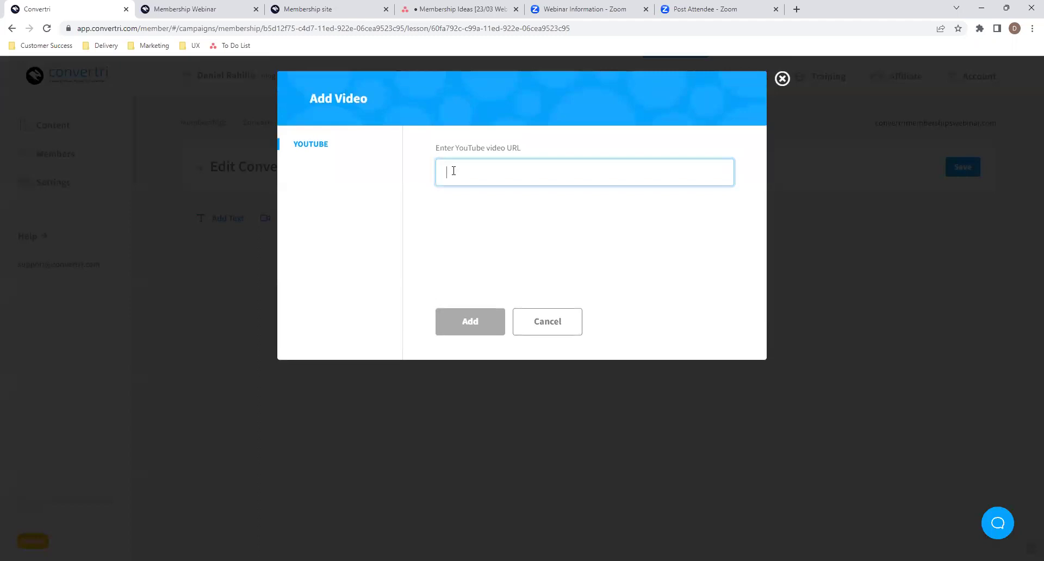
type("https://www.youtube.com/watch?v=DMC_vNN2F7Q")
left_click(513, 234)
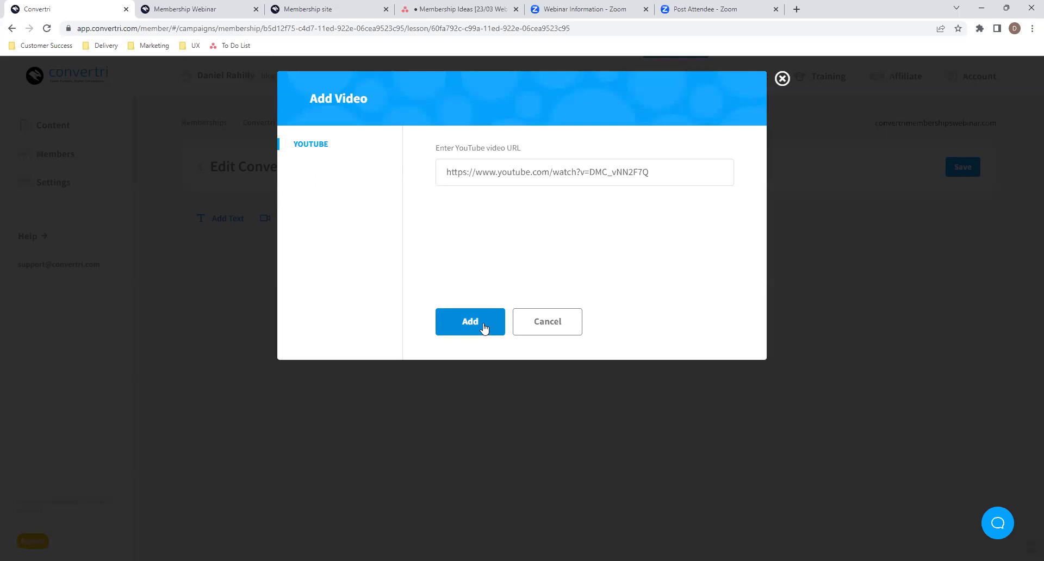
left_click(483, 328)
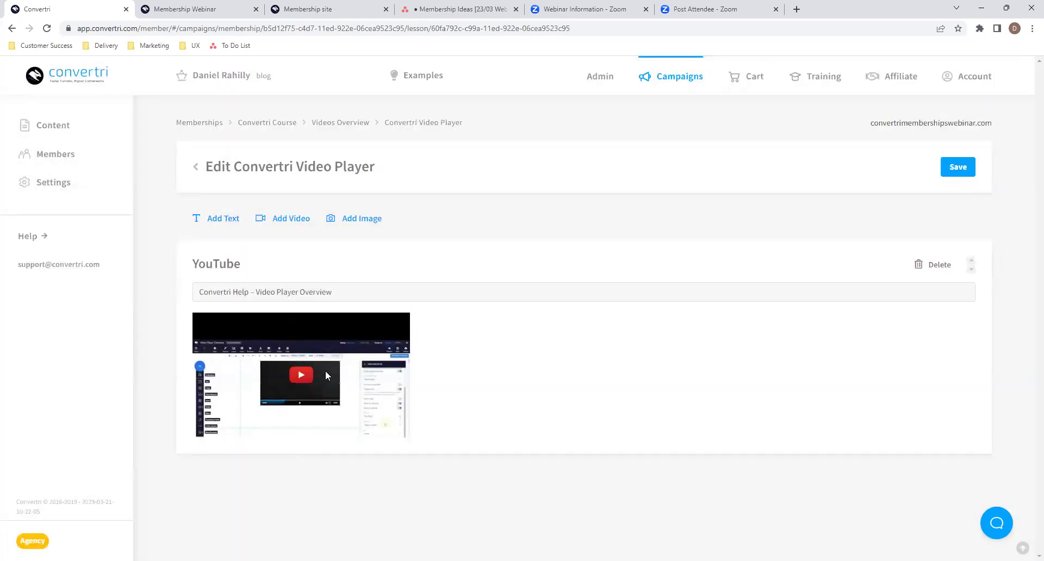
- Paste the video player overview intro sentence into a new text block and move it above the YouTube video
left_click(223, 219)
scroll(526, 388, "down", 2)
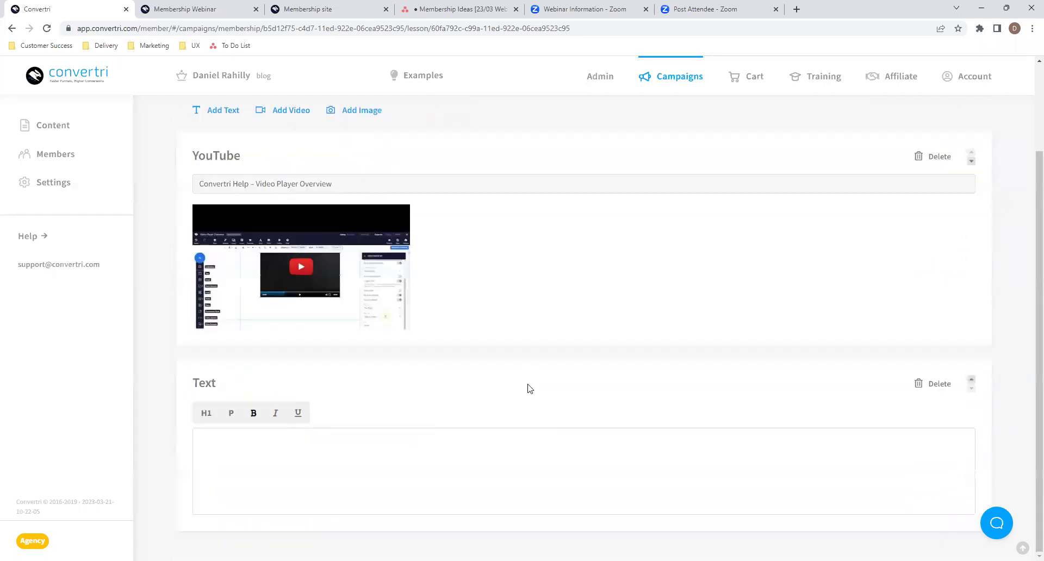
left_click(480, 443)
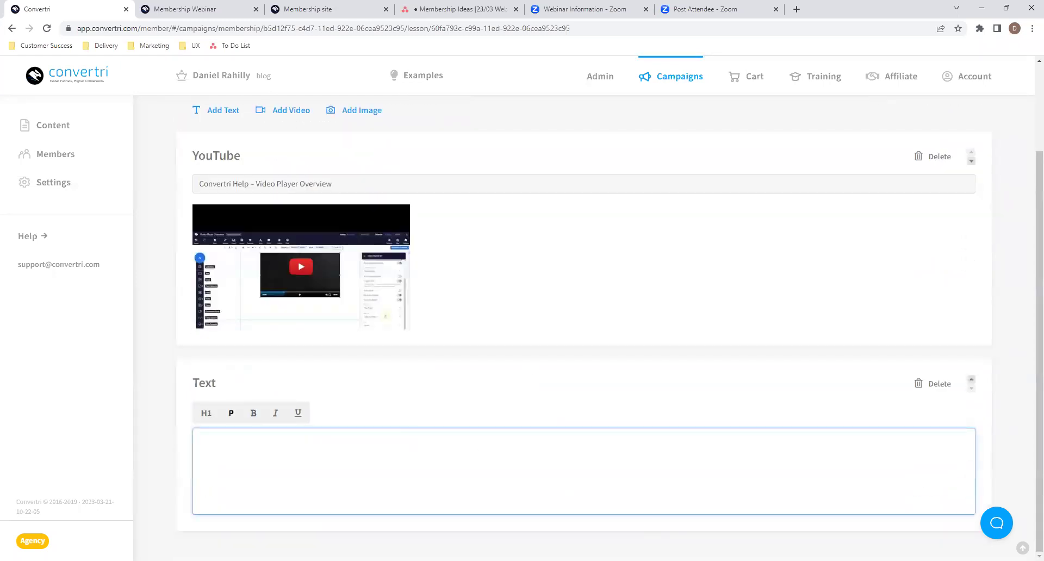
key("alt+Tab")
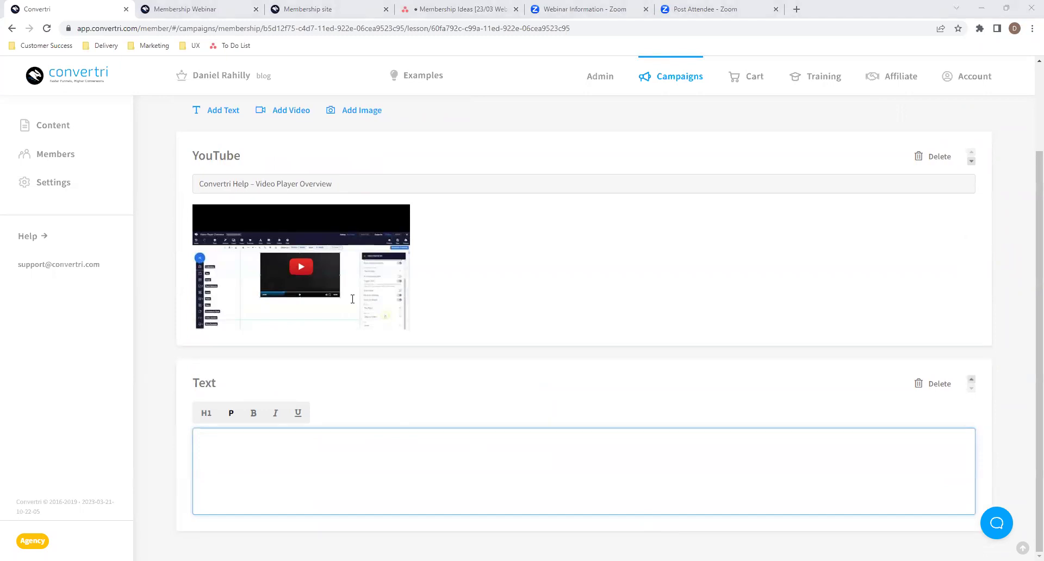
key("alt+Tab")
type("This video lesson will provide you with a full overview of the Convertri video player.")
left_click(499, 396)
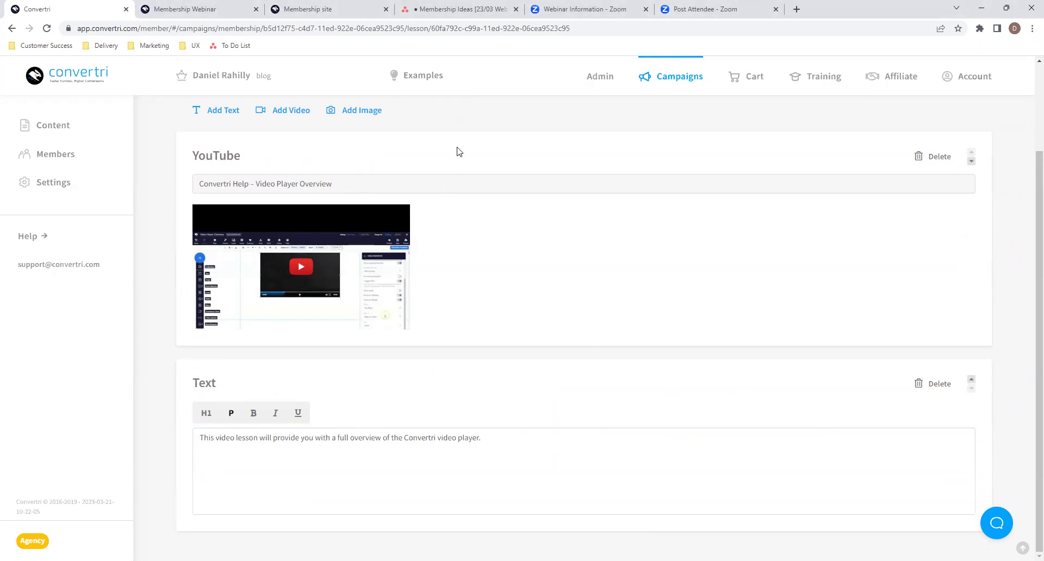
left_click(971, 380)
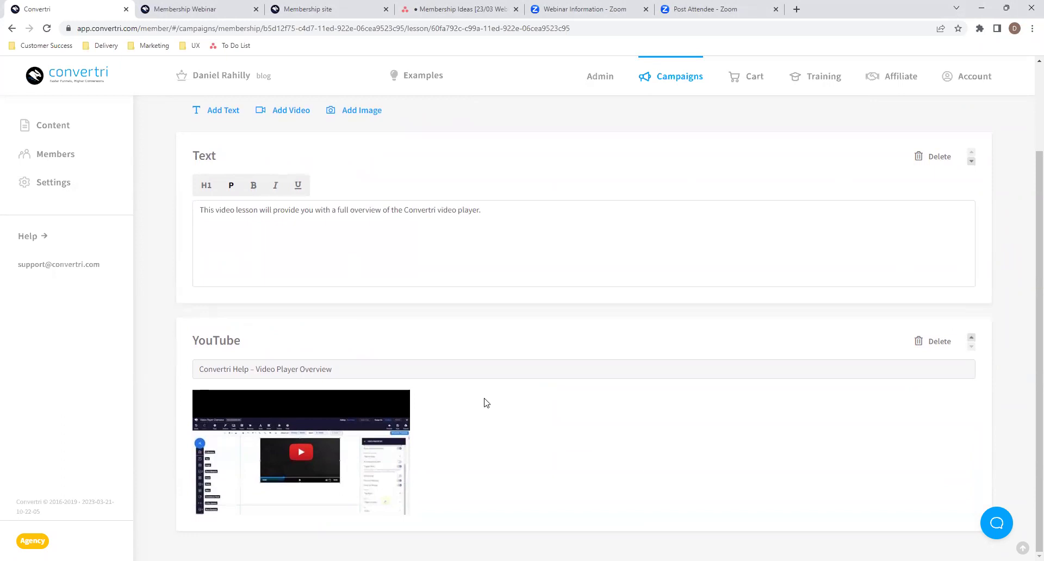
scroll(487, 403, "up", 1)
scroll(486, 404, "down", 1)
scroll(475, 312, "up", 2)
- Paste the autoplay settings list into a new text block below the video
left_click(218, 205)
scroll(498, 394, "down", 5)
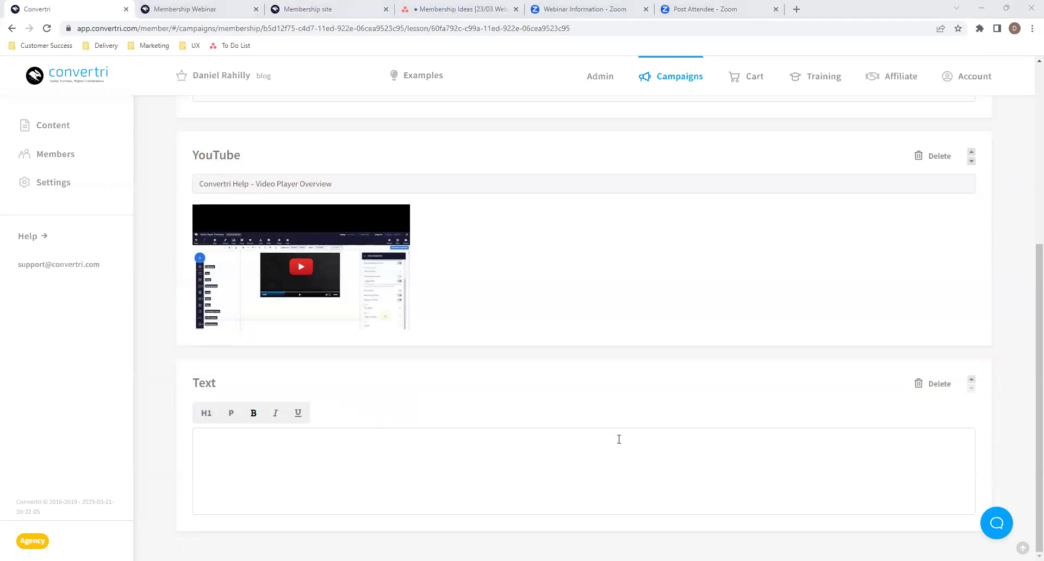
left_click(543, 435)
key("ctrl+v")
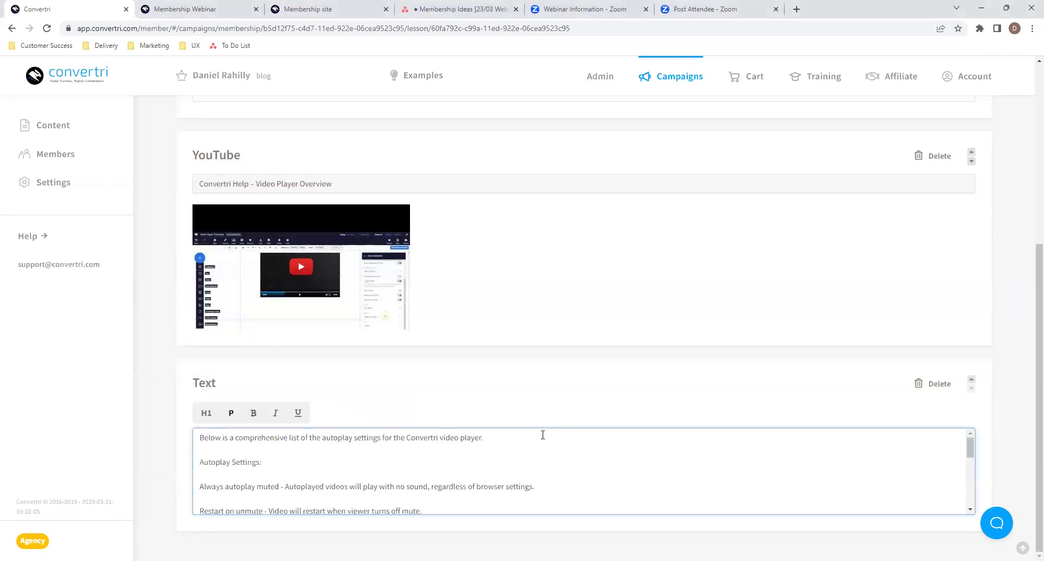
scroll(507, 440, "down", 5)
scroll(506, 440, "up", 4)
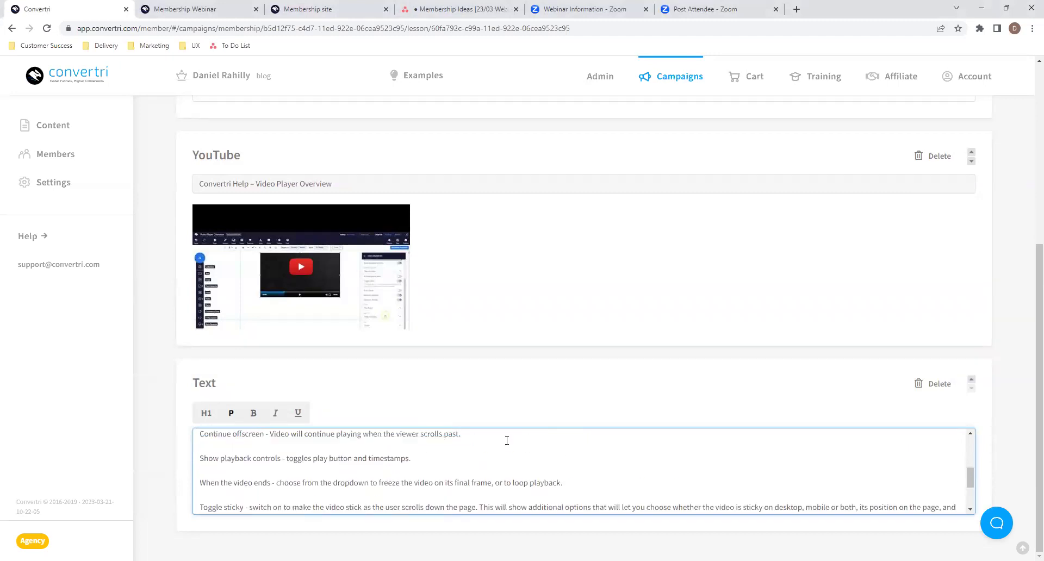
scroll(475, 440, "up", 1)
- Bold the list's opening line and the 'Autoplay Settings:' heading
mouse_move(481, 439)
left_mouse_down()
mouse_move(193, 419)
mouse_move(502, 440)
left_mouse_up()
left_click(199, 436)
left_click(254, 413)
scroll(325, 481, "down", 1)
scroll(323, 478, "up", 1)
left_click_drag(266, 463, 198, 462)
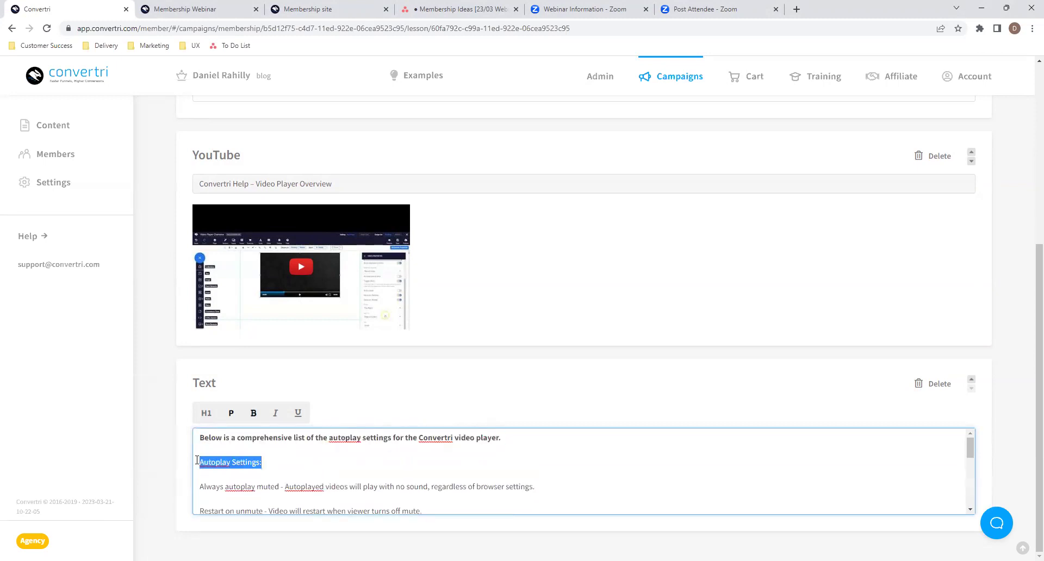
left_click(253, 413)
left_click(308, 455)
scroll(309, 456, "down", 3)
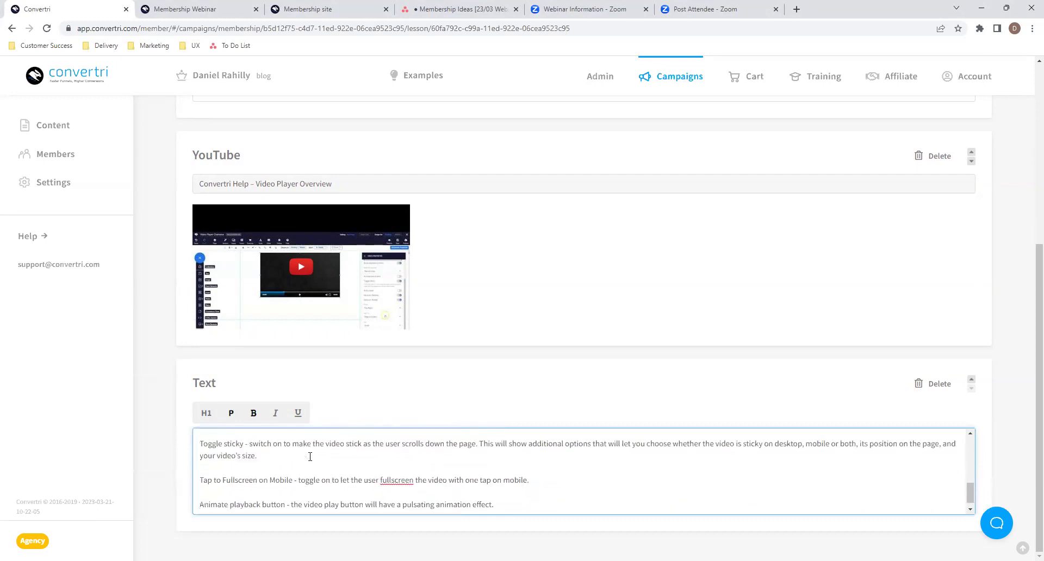
scroll(310, 457, "up", 4)
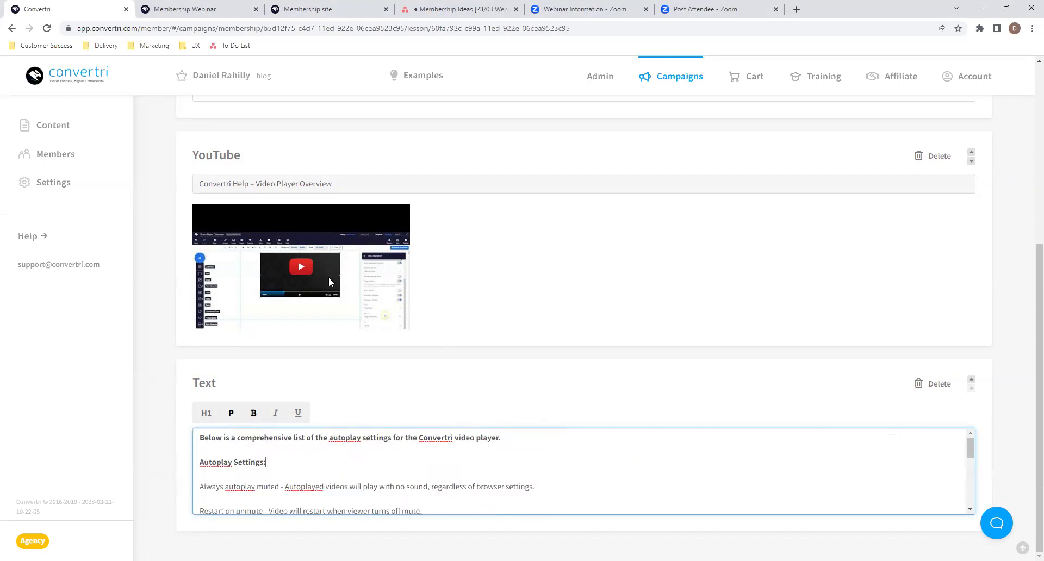
scroll(659, 352, "up", 5)
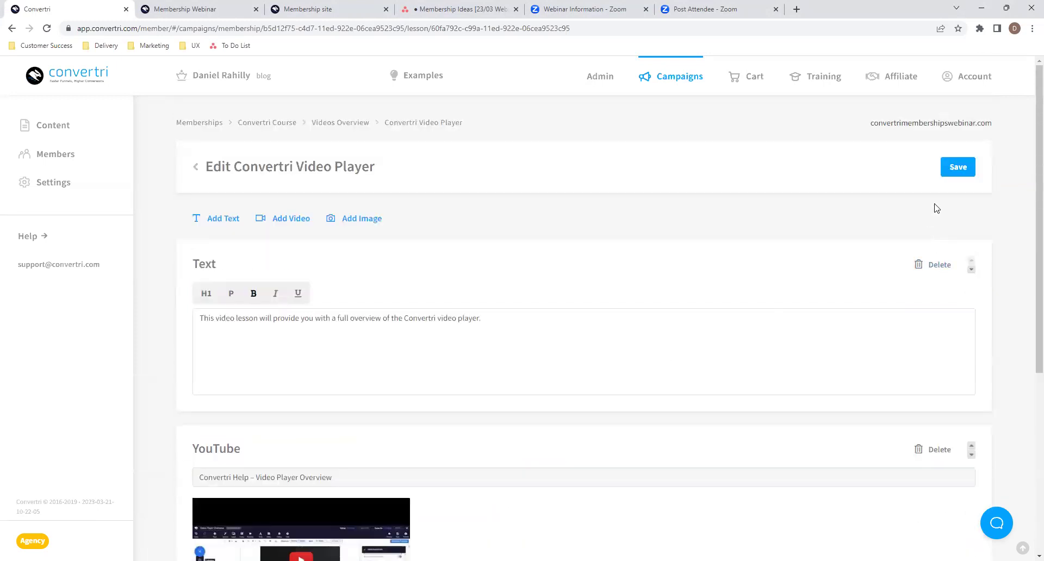
- Save the Convertri Video Player lesson holding intro text, YouTube video and autoplay list
left_click(956, 167)
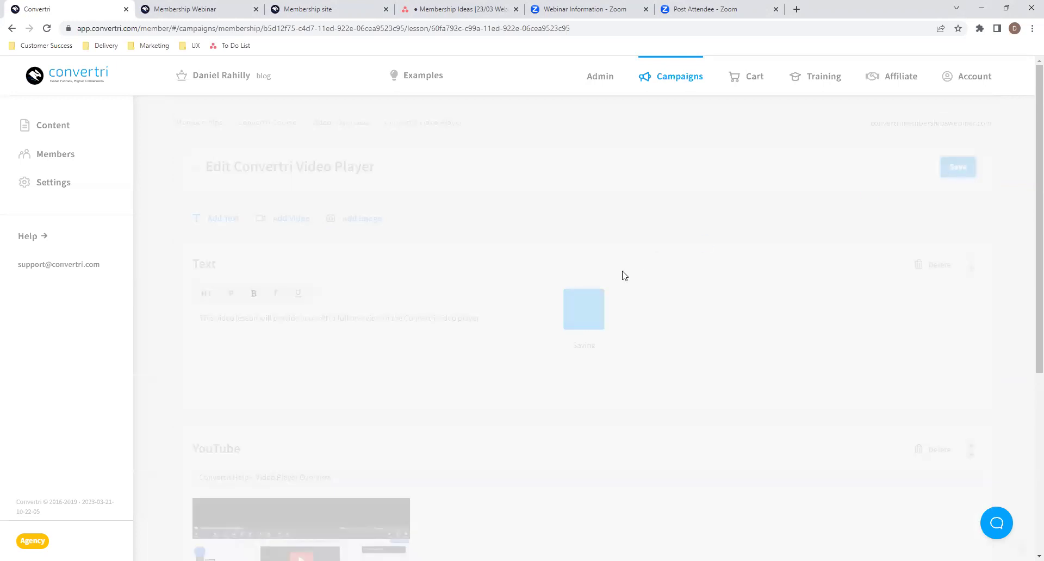
scroll(624, 276, "down", 5)
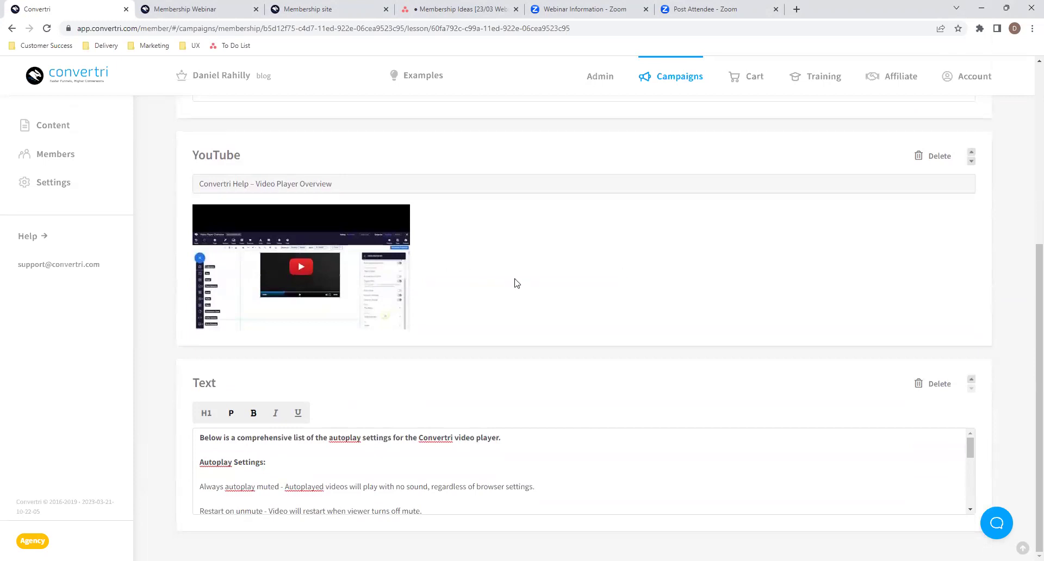
scroll(593, 397, "up", 5)
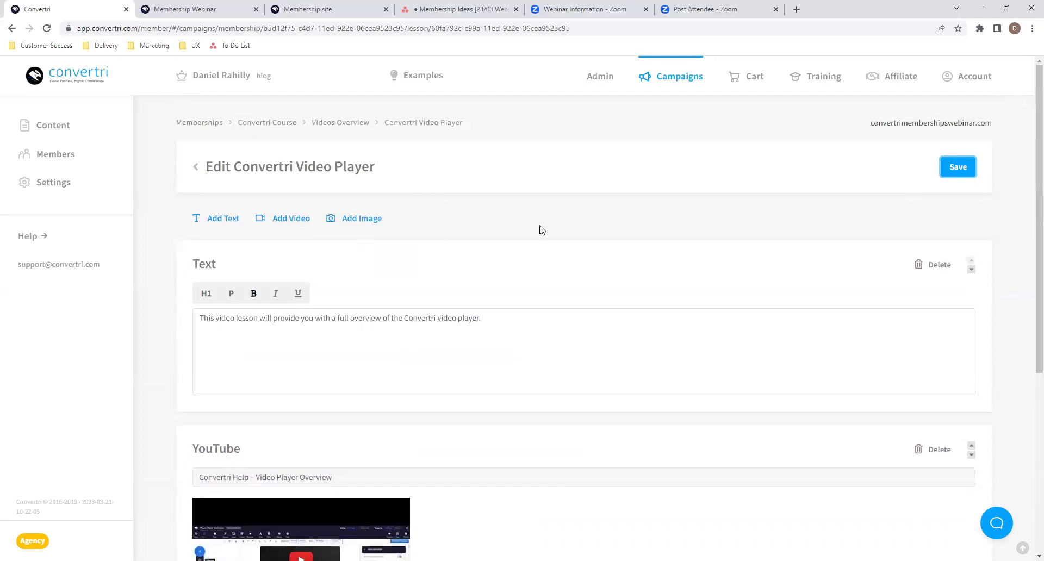
- Go back to the Convertri Course modules, then load the live membership site's /members home page
left_click(197, 168)
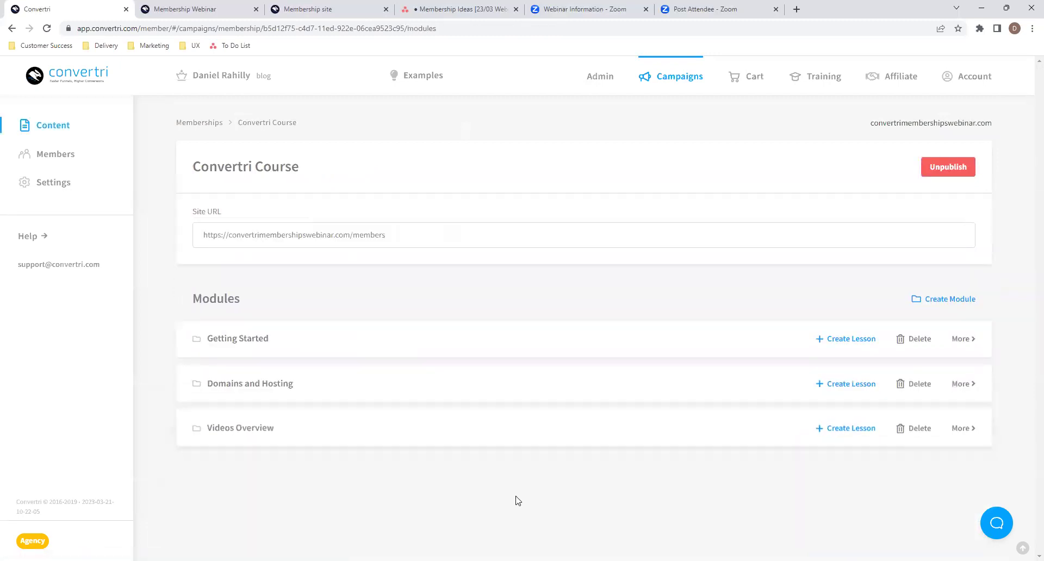
left_click(318, 8)
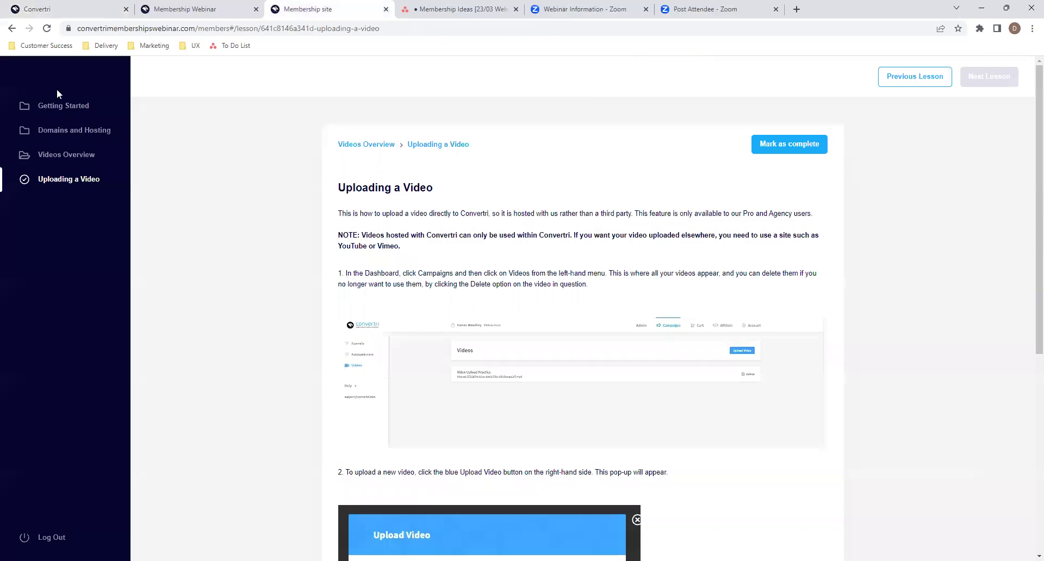
left_click(46, 131)
right_click(46, 132)
left_click(46, 132)
left_click_drag(229, 28, 514, 42)
key("BackSpace")
key("Return")
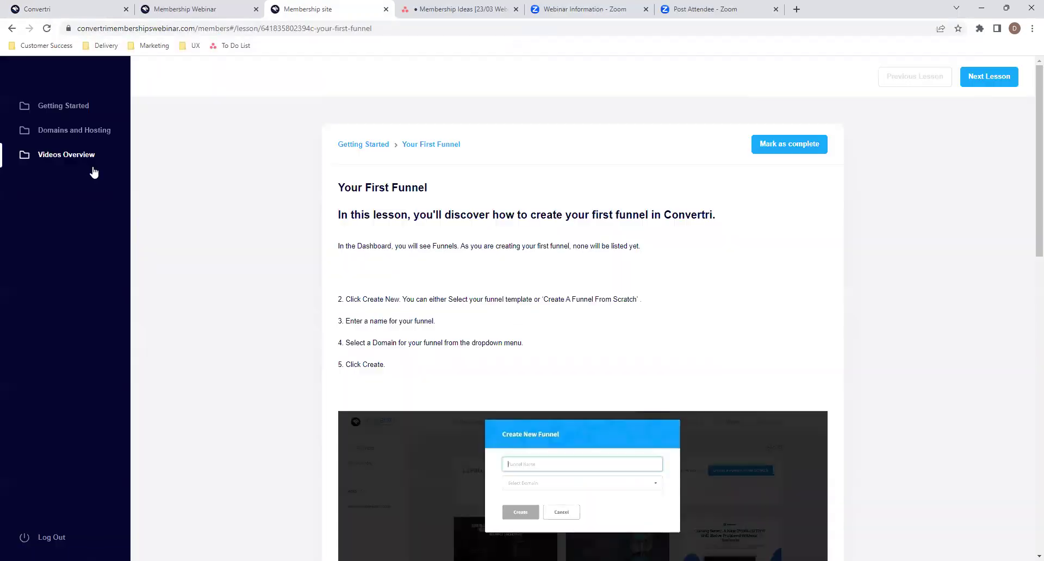
- Open the Convertri Video Player lesson under Videos Overview and scroll through its video and autoplay list
left_click(86, 157)
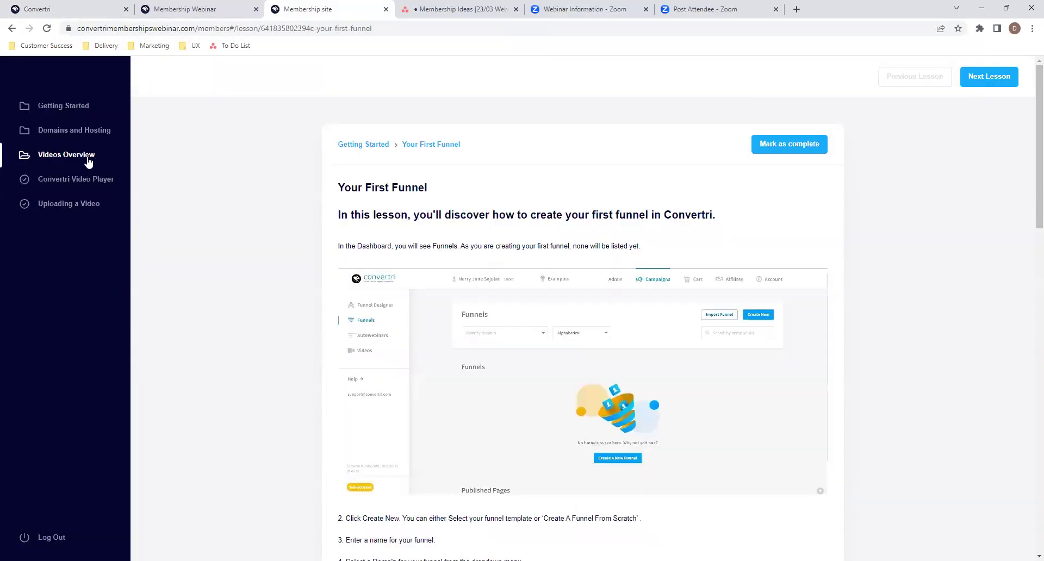
left_click(71, 207)
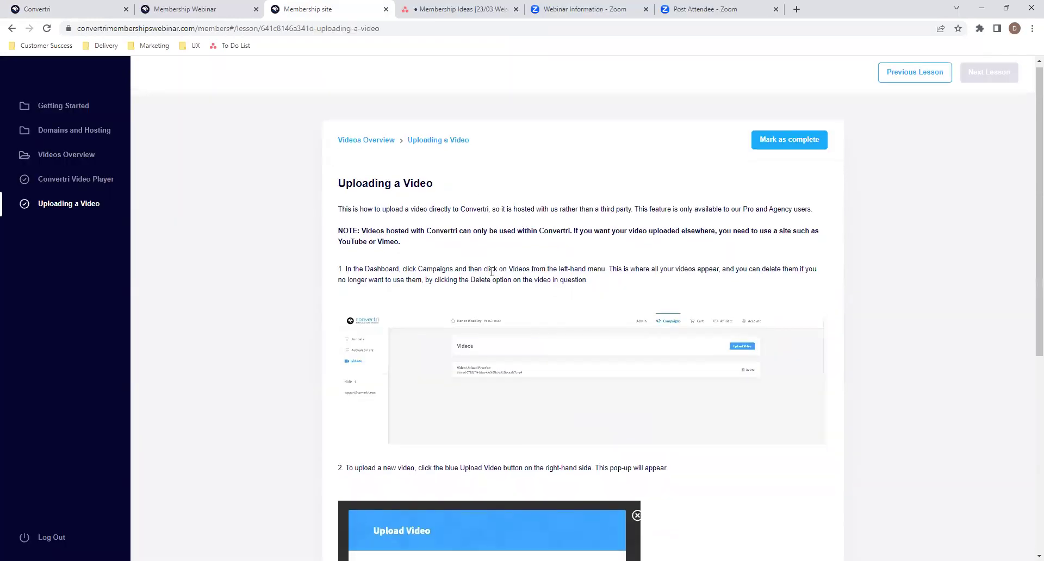
scroll(491, 272, "down", 5)
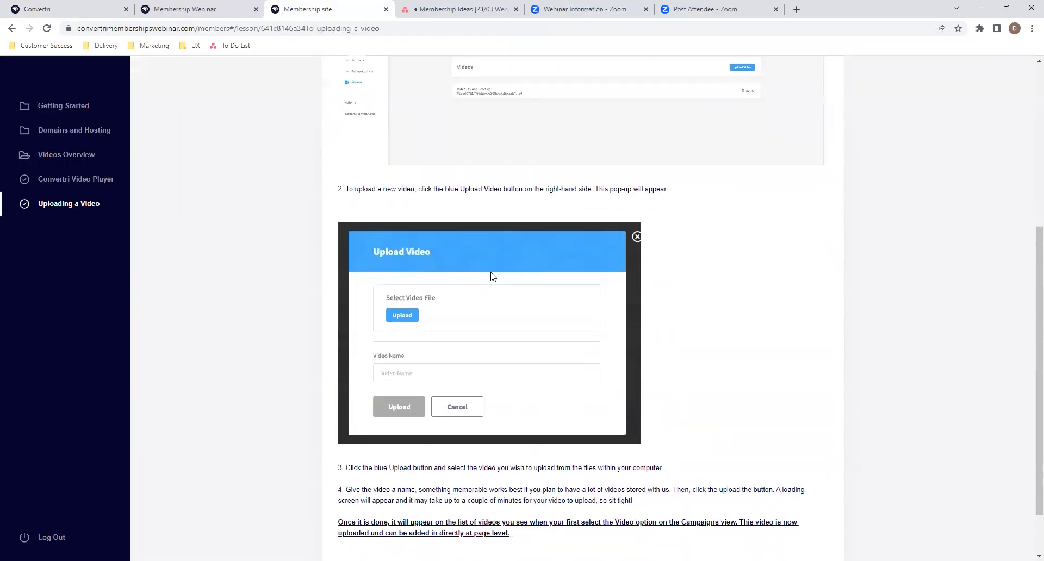
left_click(98, 183)
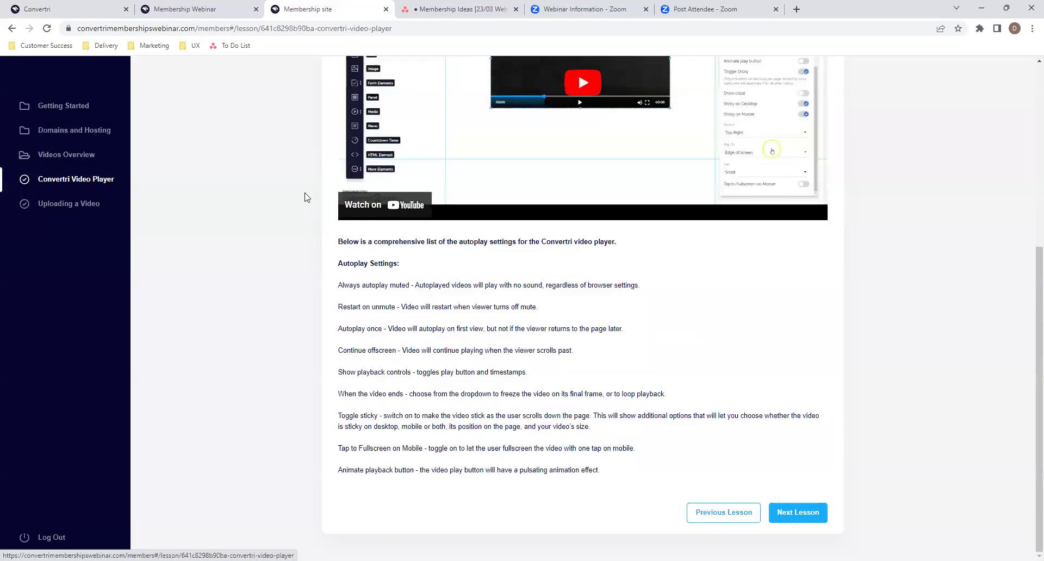
scroll(433, 200, "up", 4)
scroll(598, 305, "down", 1)
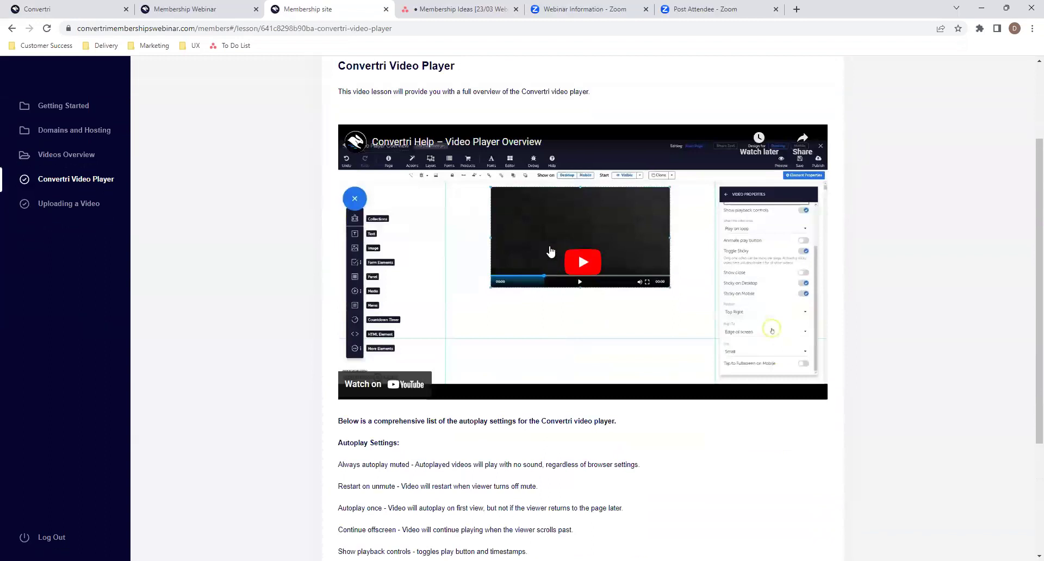
scroll(550, 251, "up", 1)
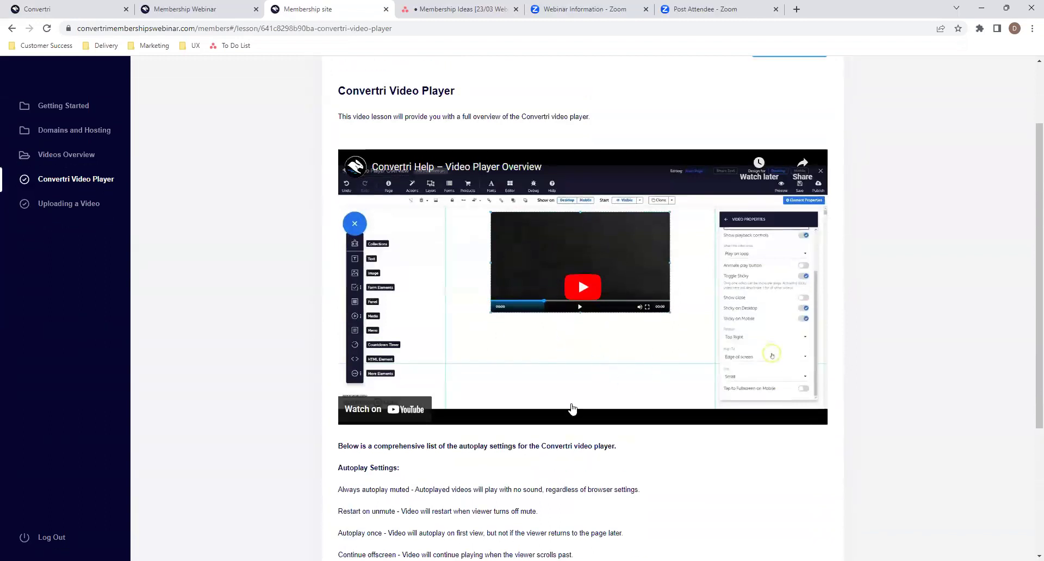
- Back in the course editor, expand and collapse Videos Overview, then open the Convertri Course Members page
left_click(238, 10)
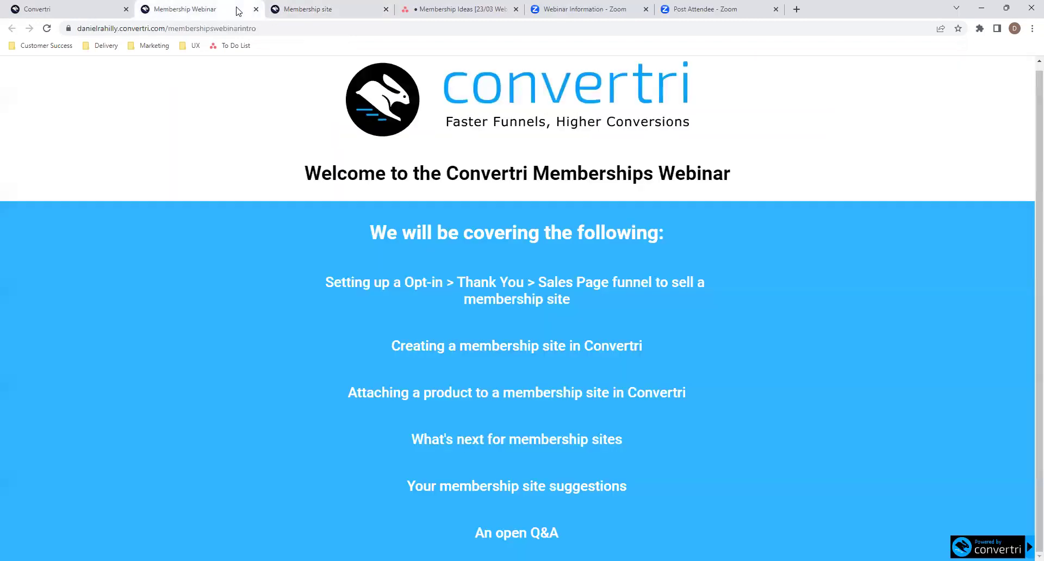
left_click(78, 7)
left_click(279, 426)
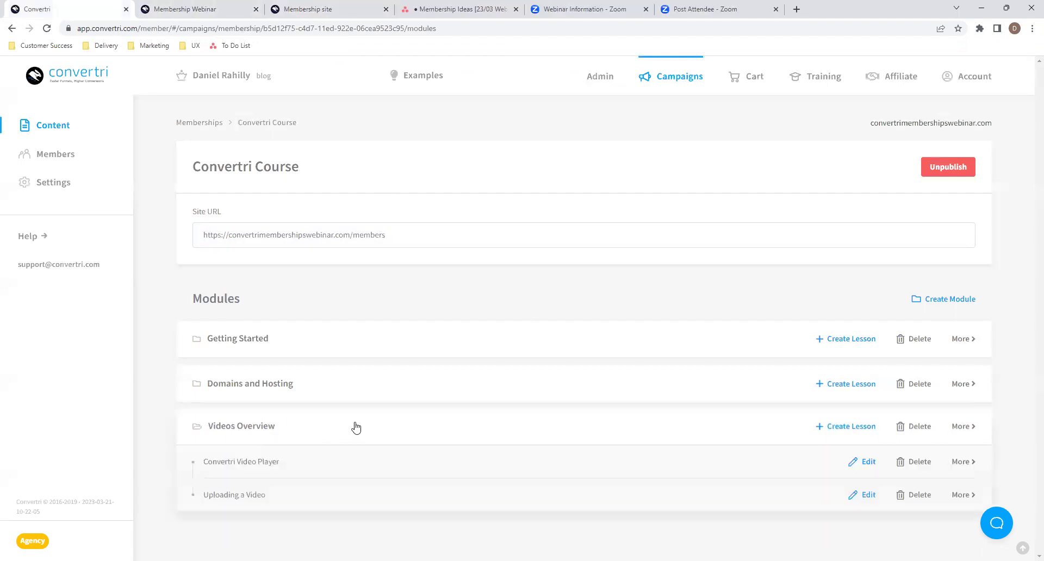
left_click(601, 431)
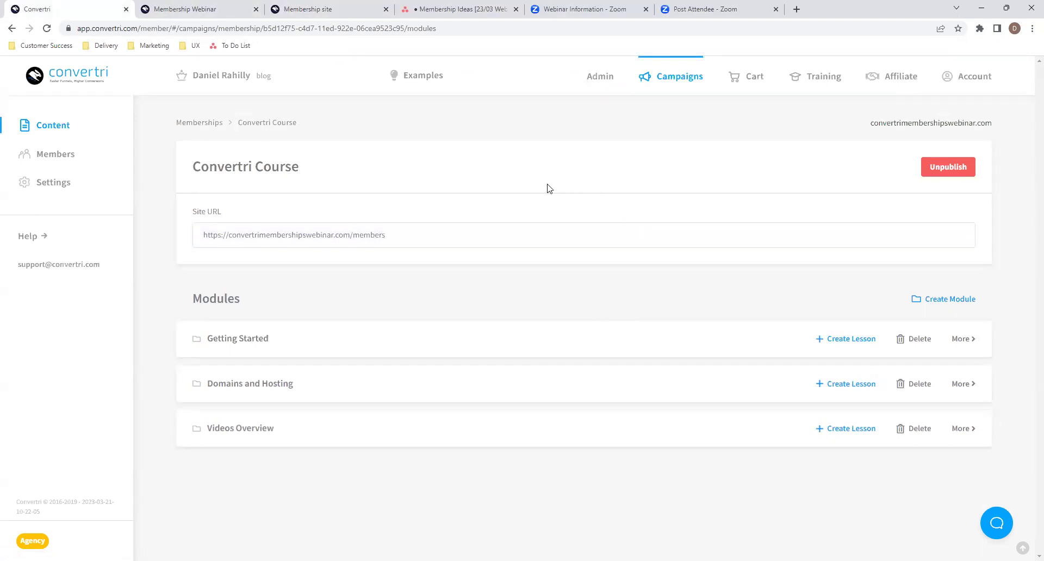
left_click(61, 159)
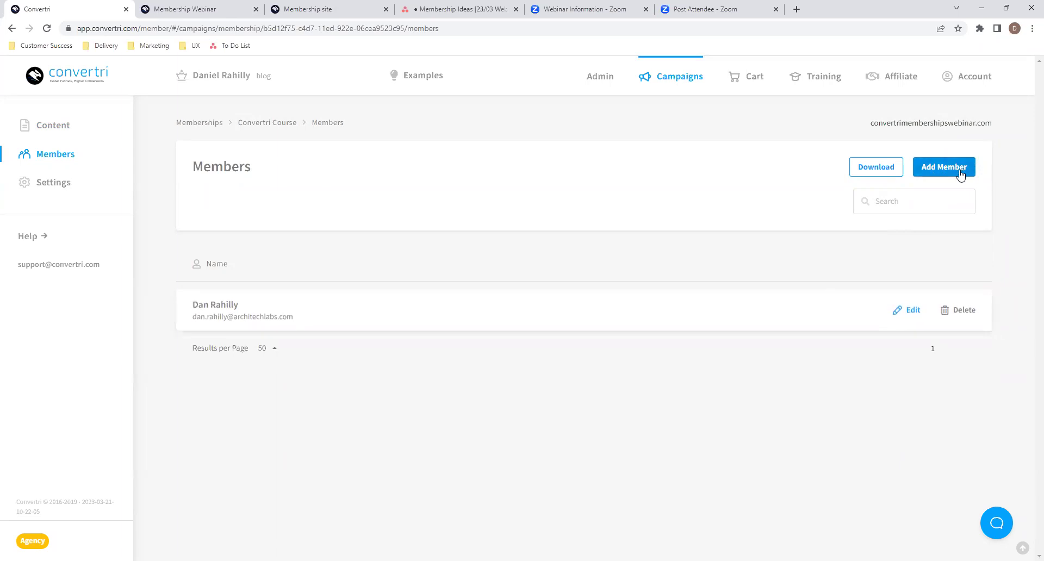
- Start an Add Member form, cancel it, and open the course Settings showing Logo and Favicon
left_click(960, 170)
left_click(419, 169)
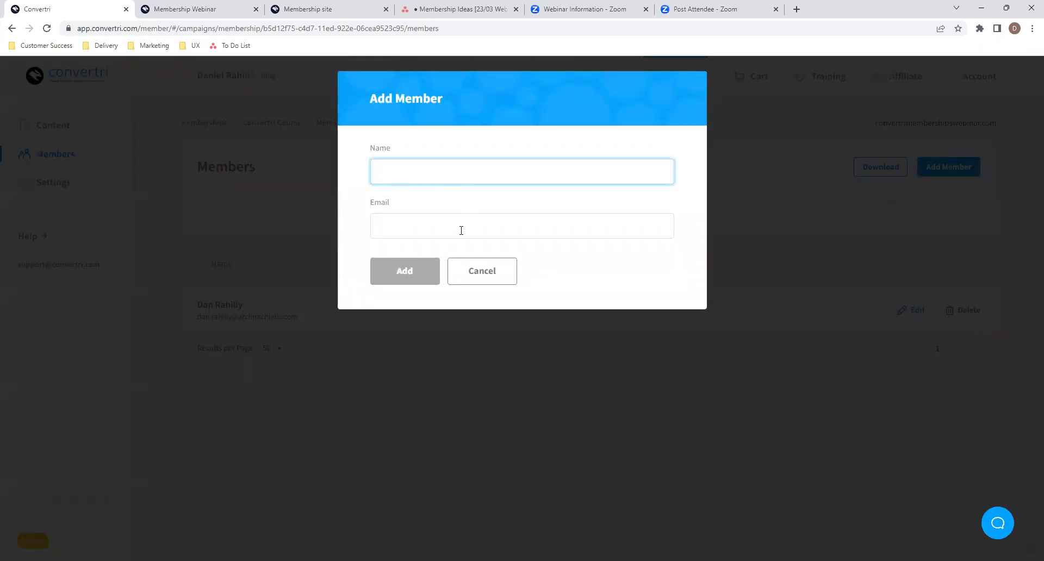
left_click(491, 272)
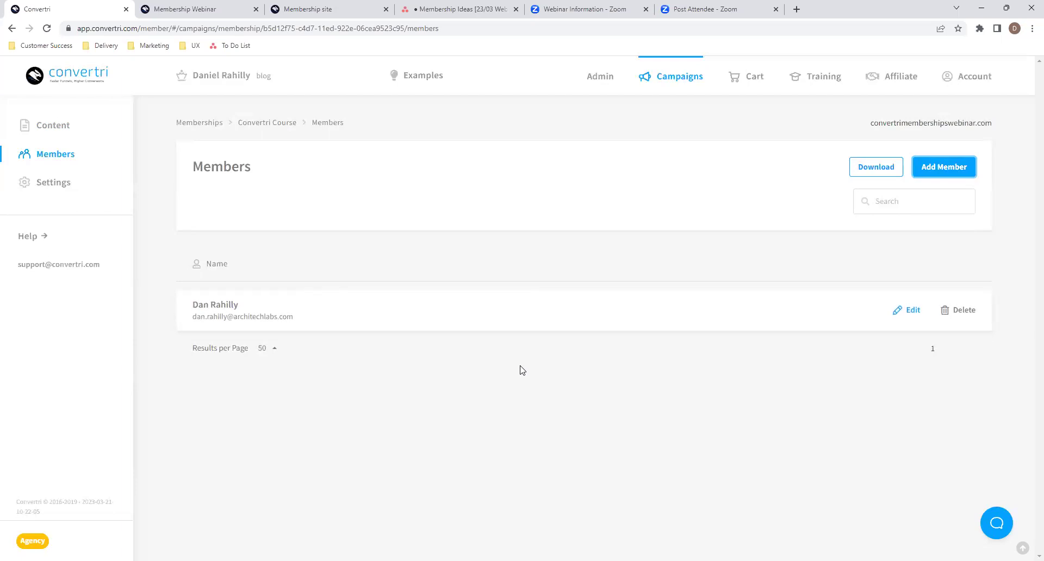
left_click(398, 262)
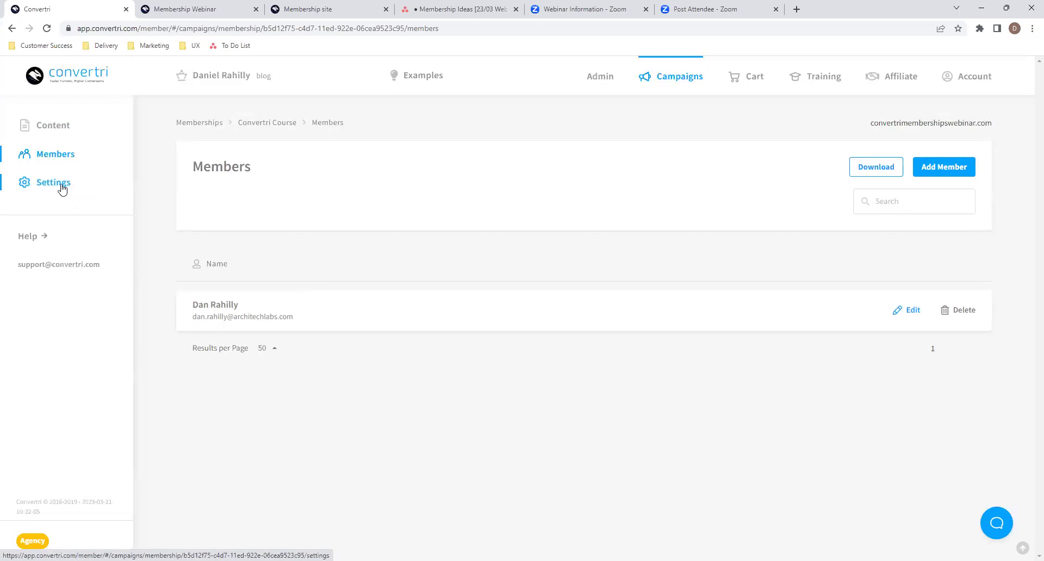
left_click(62, 189)
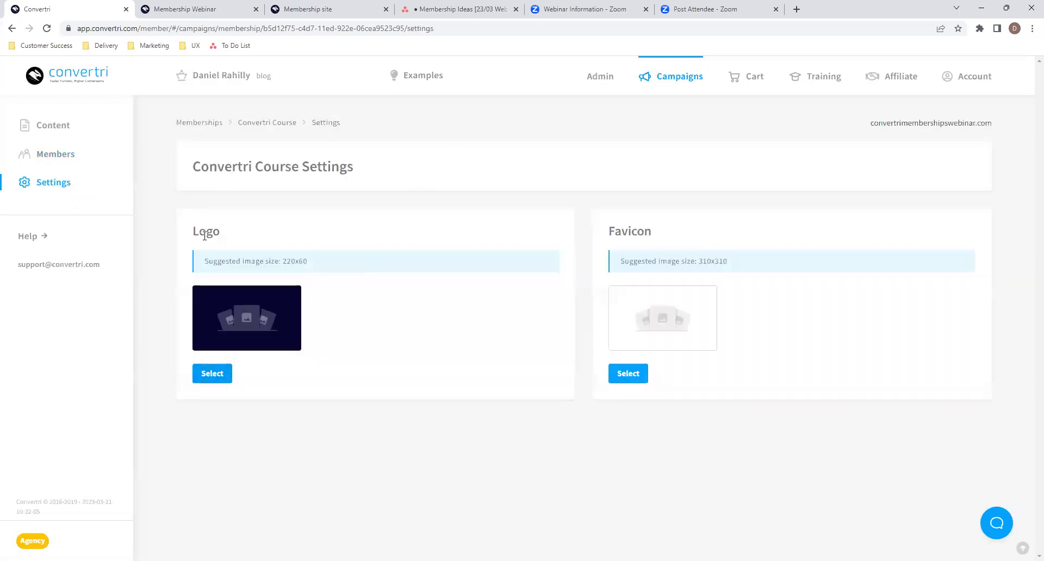
- Browse the logo image gallery sorted alphabetically, cancel without choosing, and return to the course Content page
left_click(223, 373)
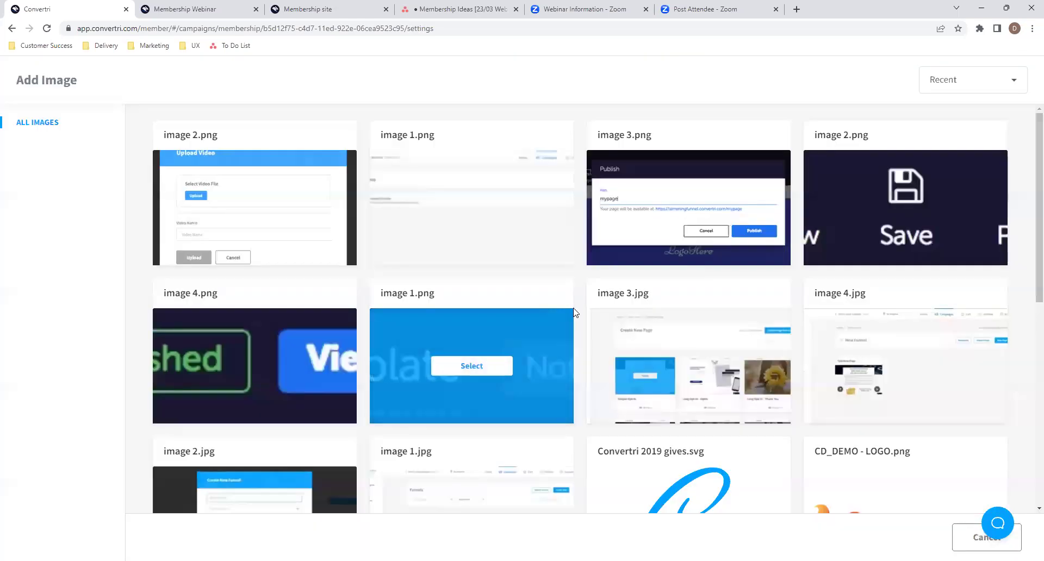
scroll(578, 311, "down", 8)
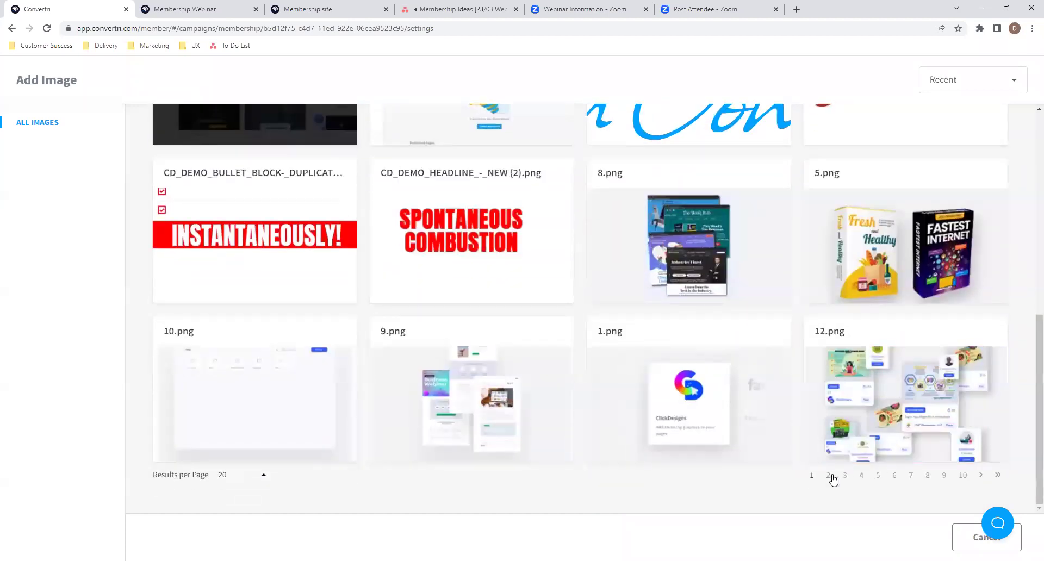
left_click(829, 477)
left_click(955, 79)
left_click(954, 98)
scroll(573, 403, "down", 8)
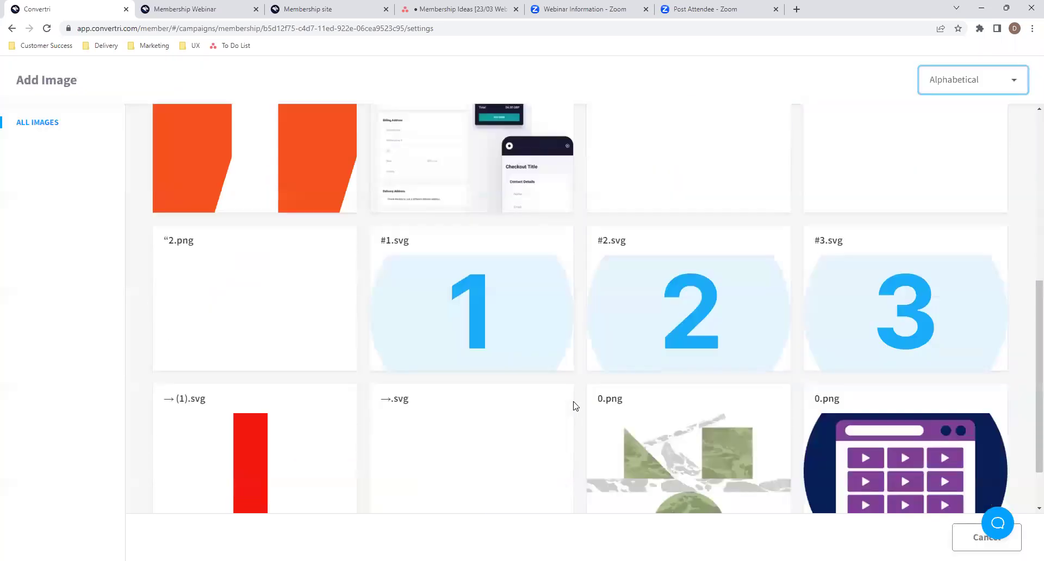
left_click(877, 476)
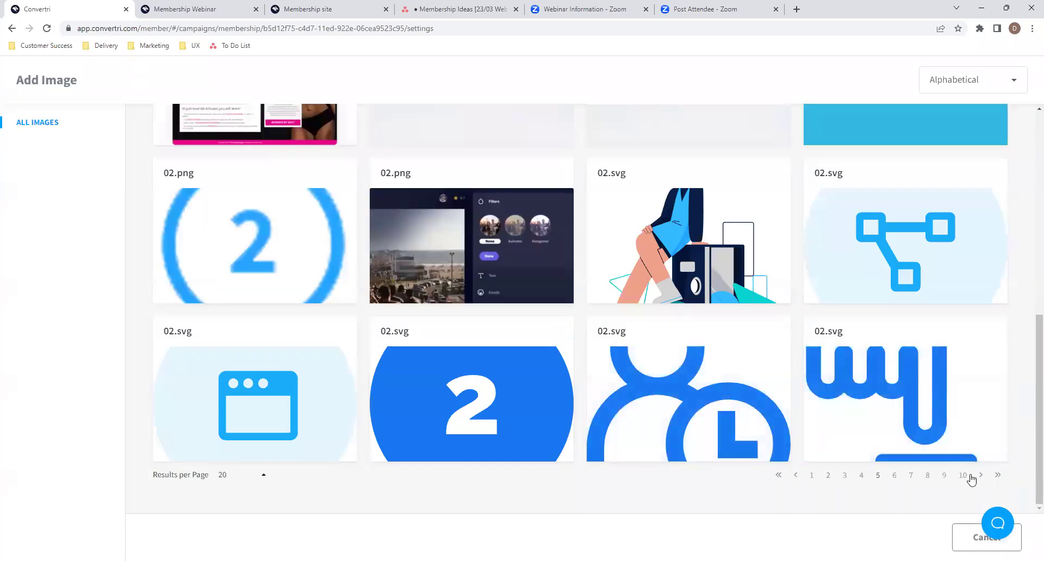
left_click(963, 475)
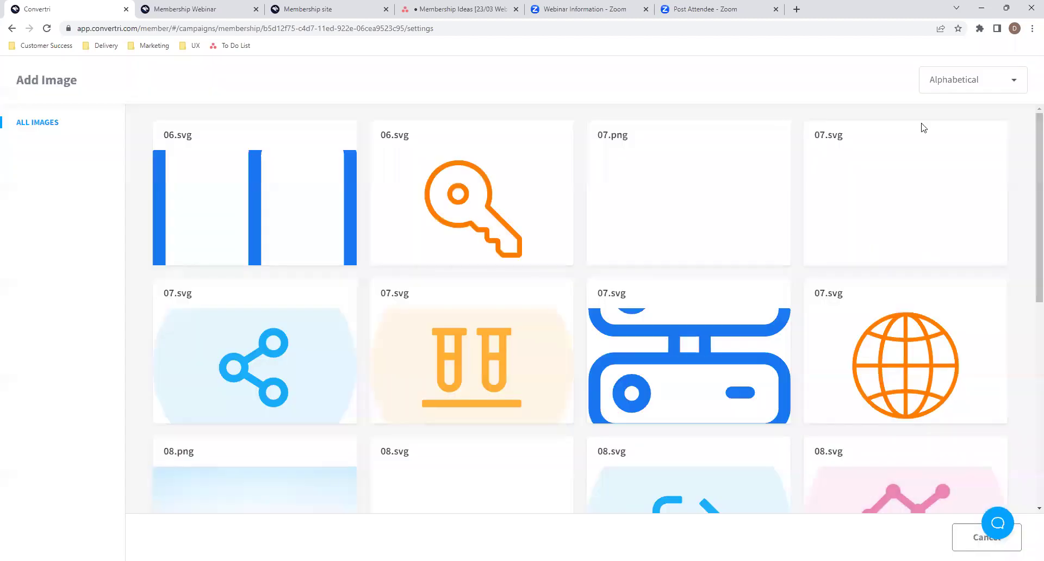
left_click(963, 543)
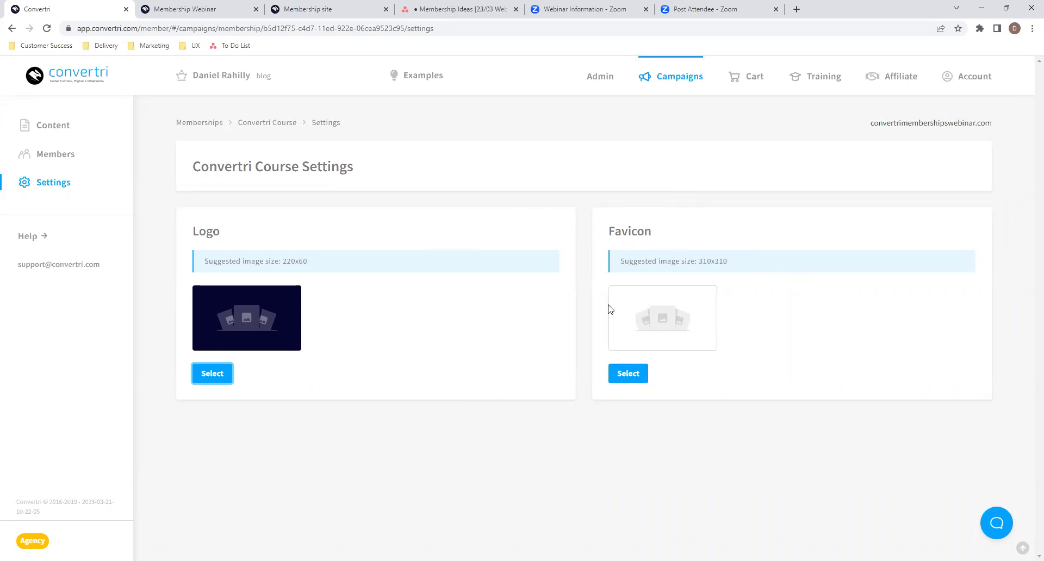
left_click(50, 128)
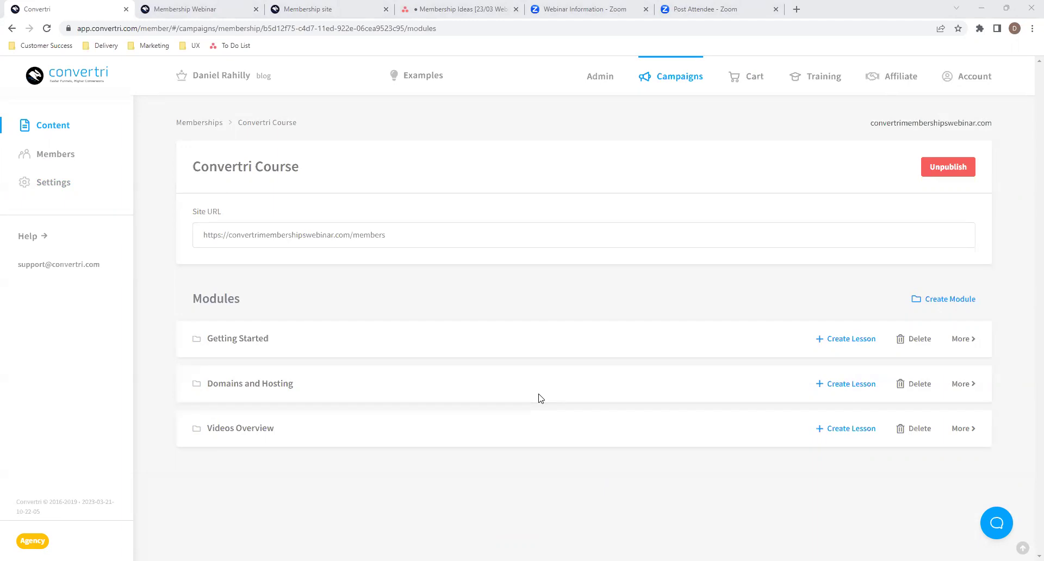
left_click(963, 341)
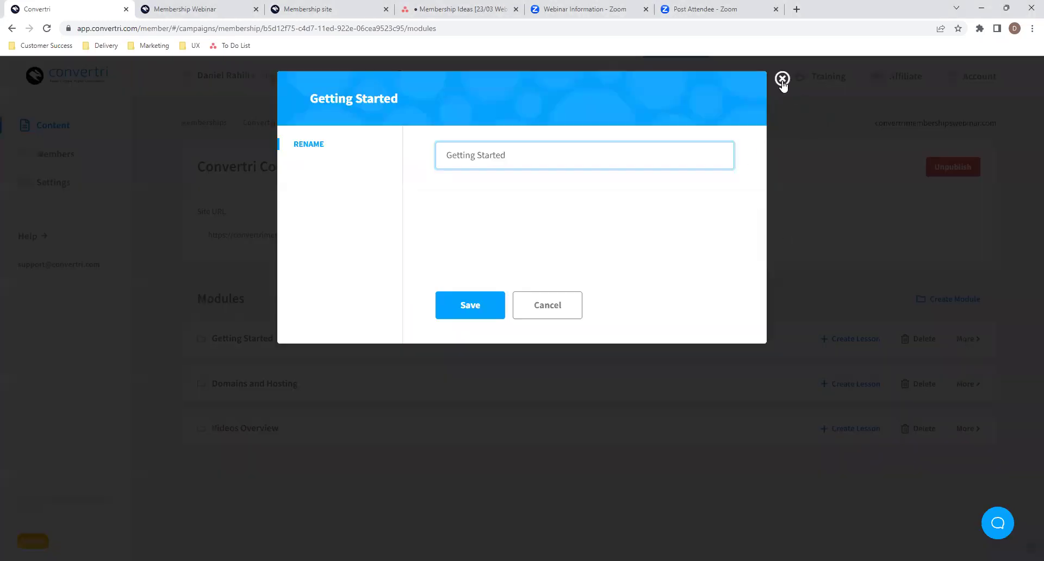
left_click(783, 77)
left_click(708, 344)
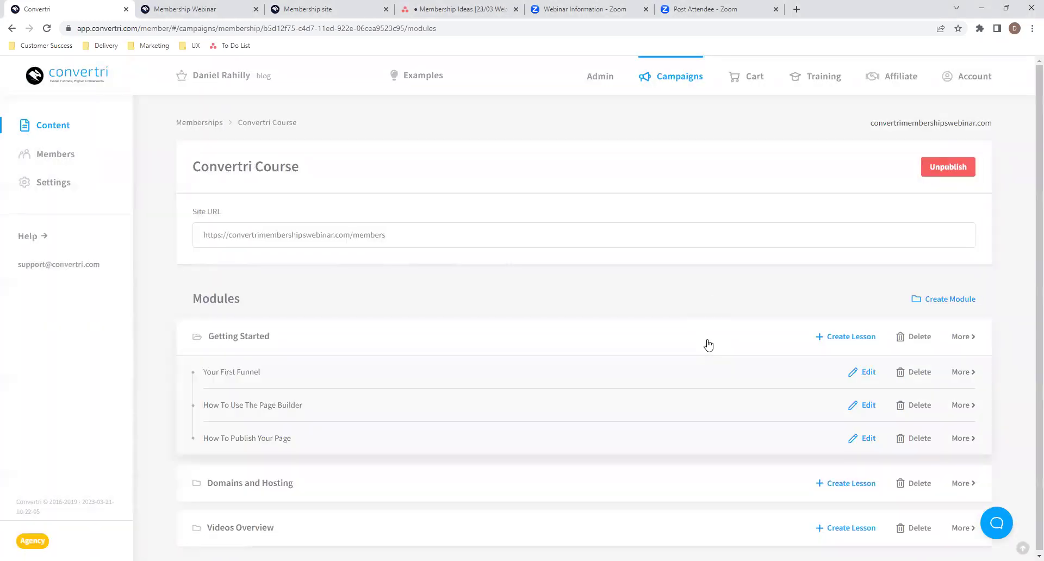
left_click(708, 344)
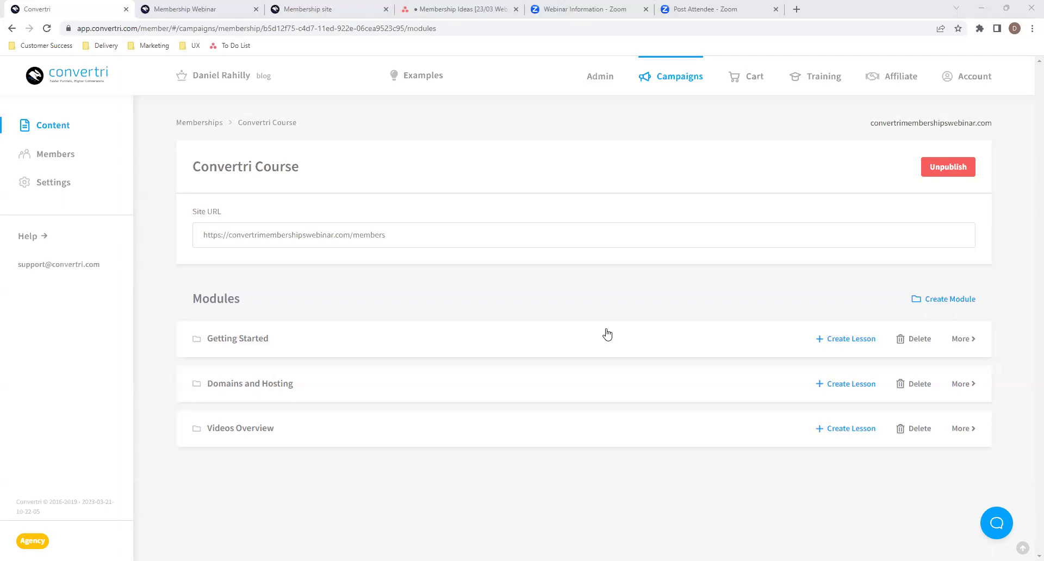
mouse_move(466, 15)
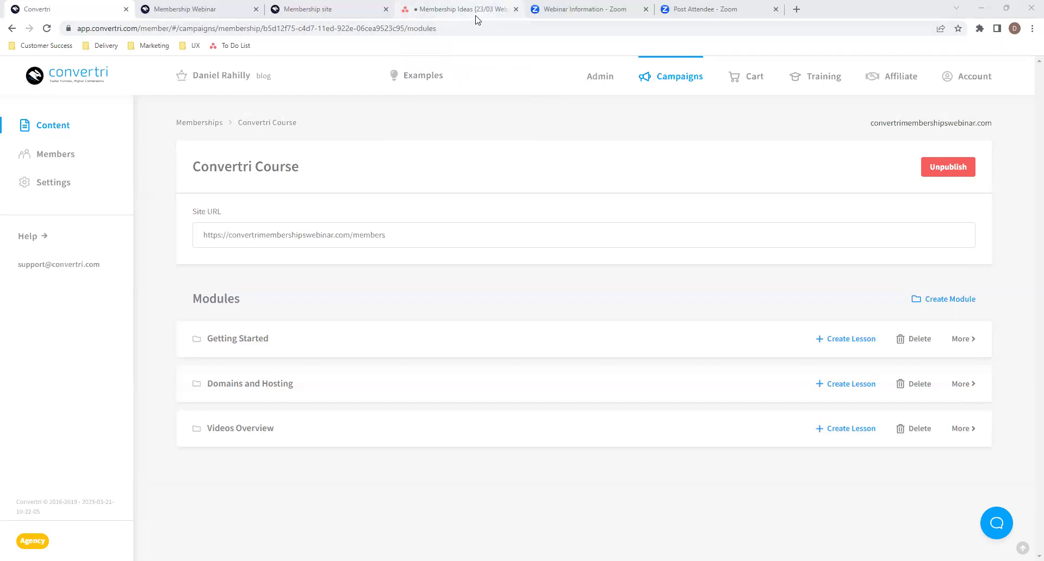
mouse_move(465, 16)
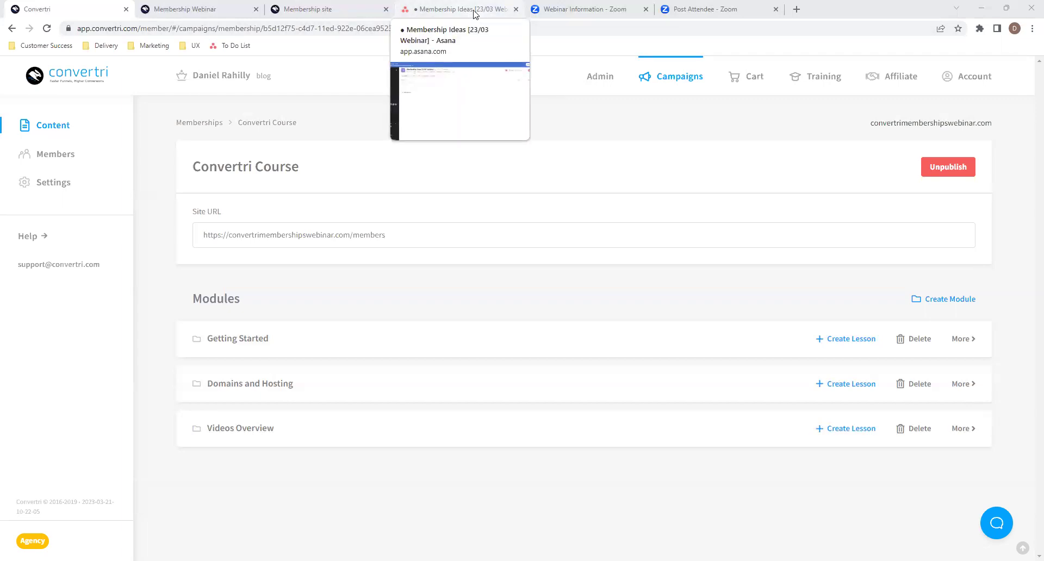
- Add a task crediting the suggester: 'FB Group style announcement / discussions page / functionality'
left_click(471, 14)
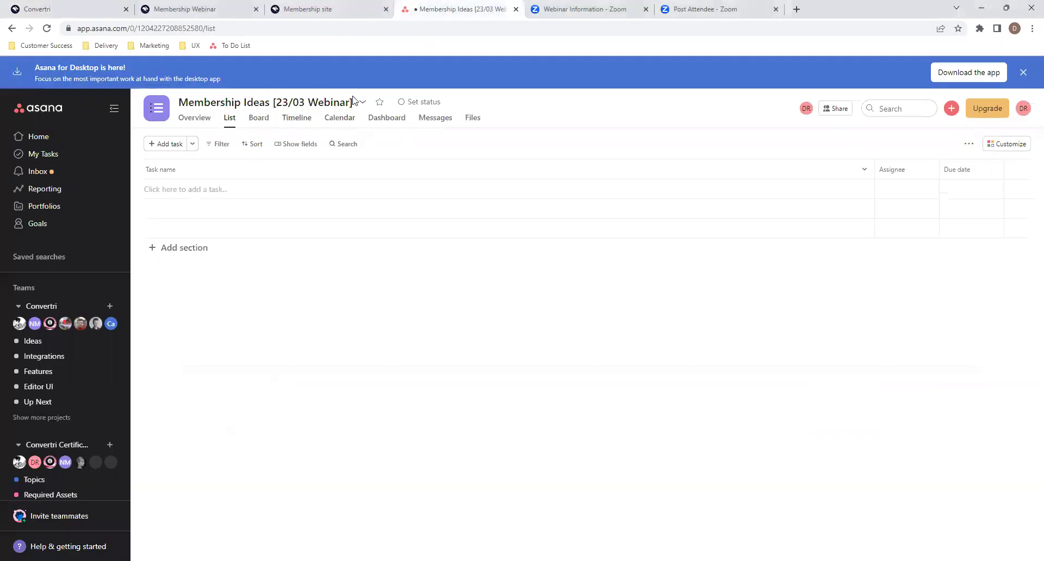
left_click(211, 190)
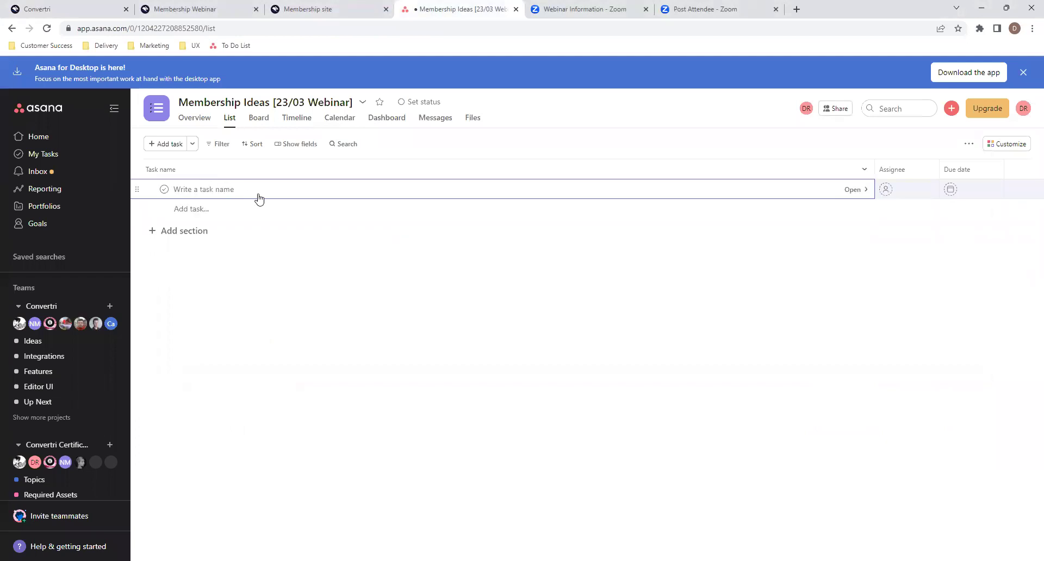
type("Rene -")
type("FB Group style announcement /")
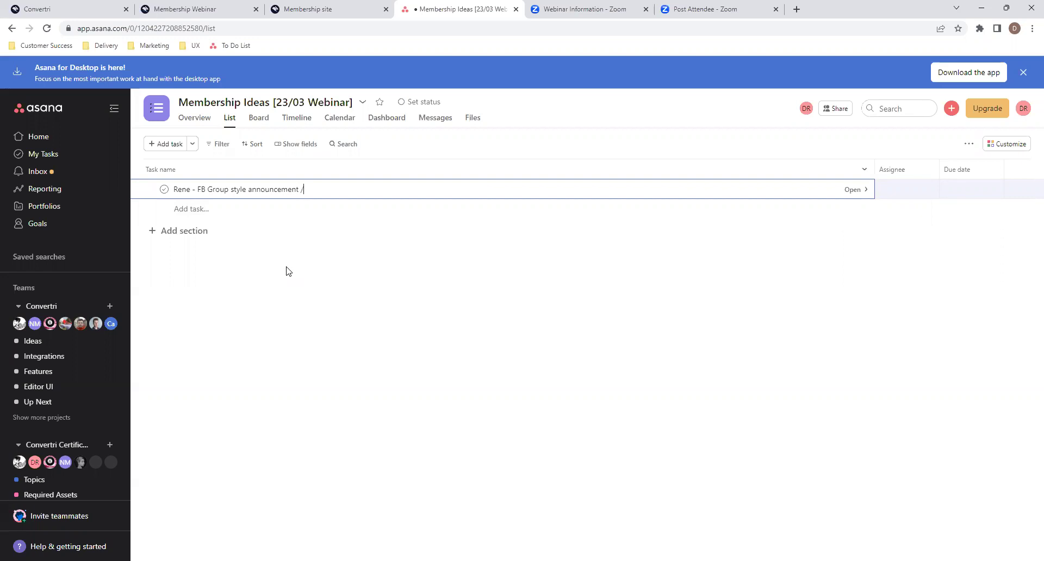
type(" discussions page / functionality")
key("Escape")
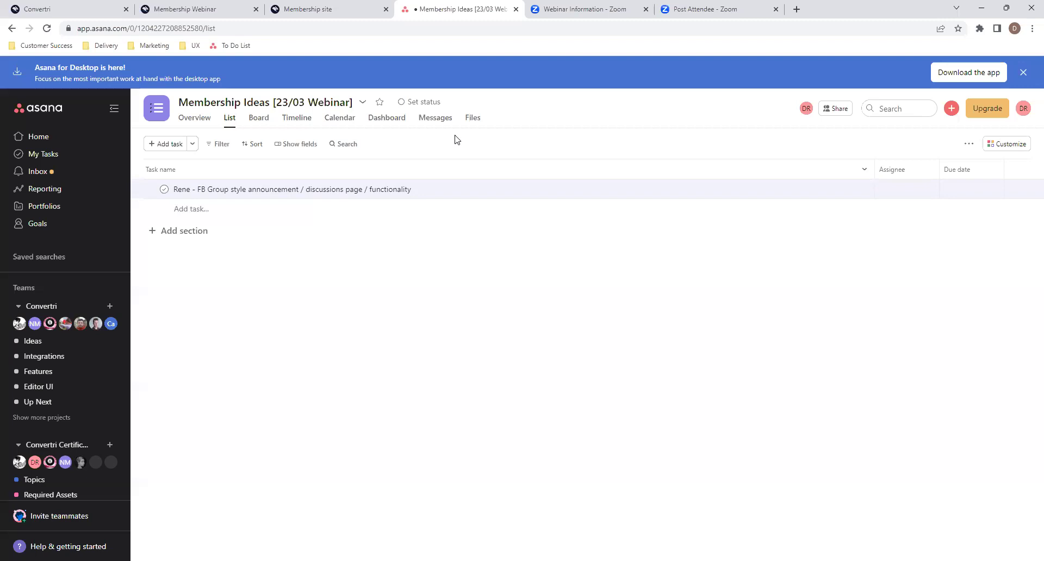
- Glance at the Membership Webinar and live lesson tabs, then return to the Convertri Course modules
left_click(220, 8)
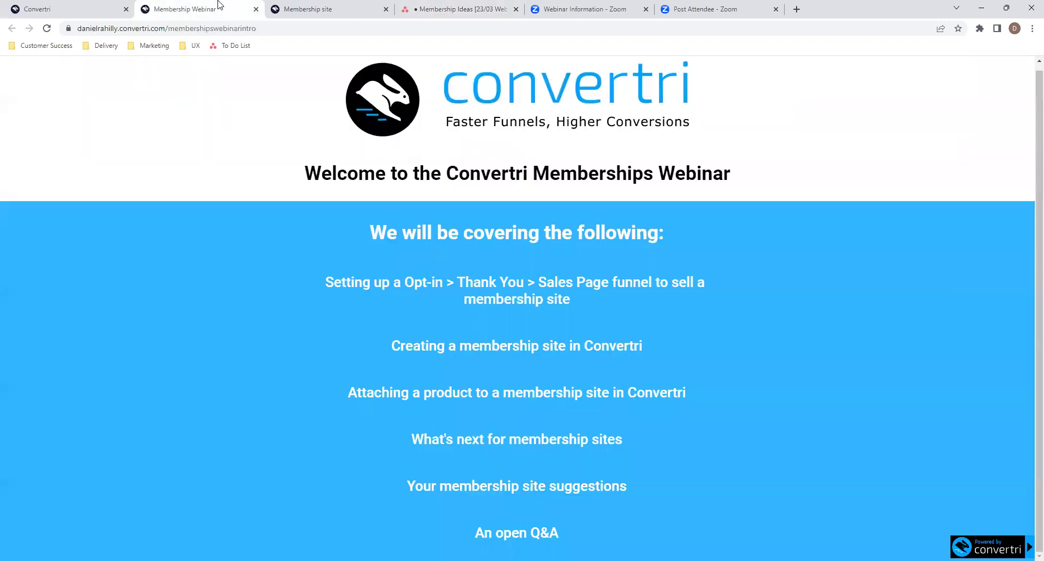
left_click(87, 6)
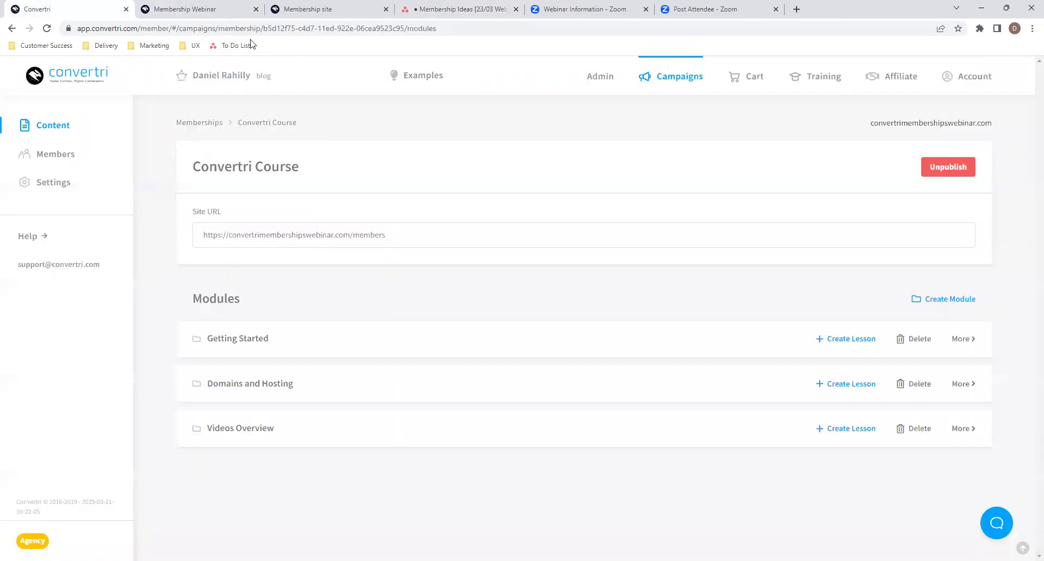
left_click(312, 8)
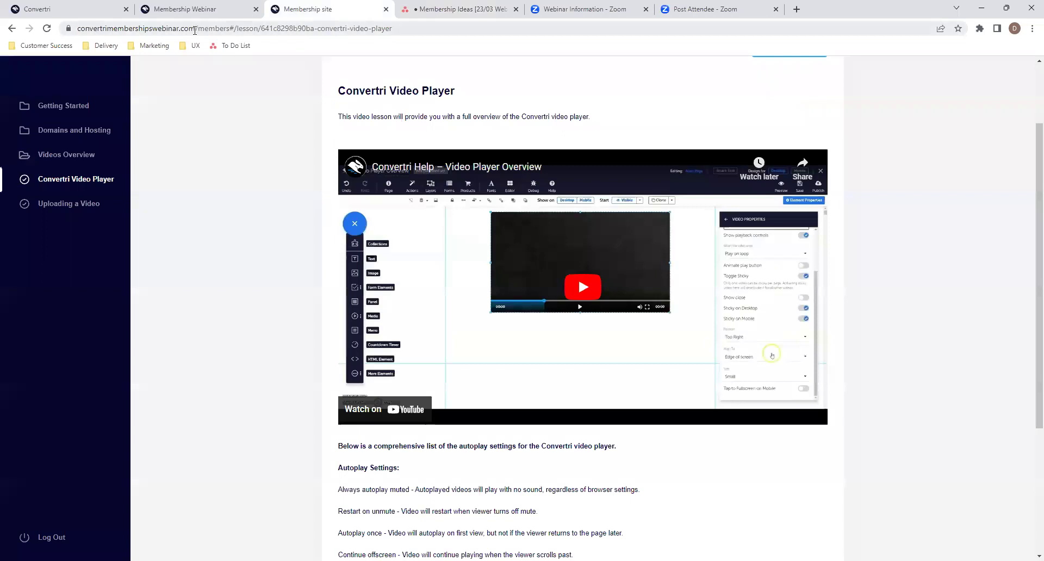
left_click(83, 7)
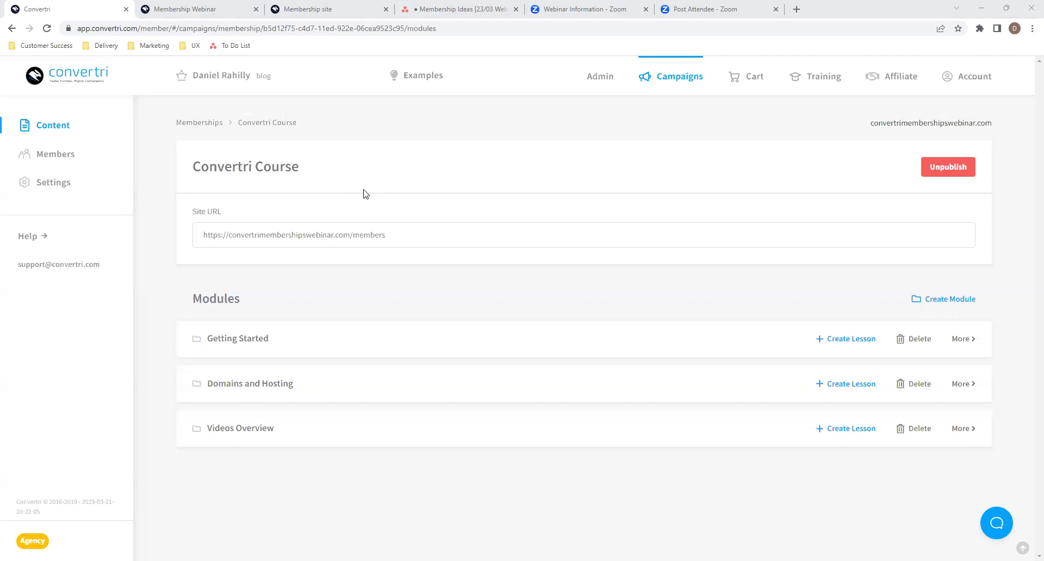
- Add a second Membership Ideas task named 'Adding an inframe as content'
left_click(456, 8)
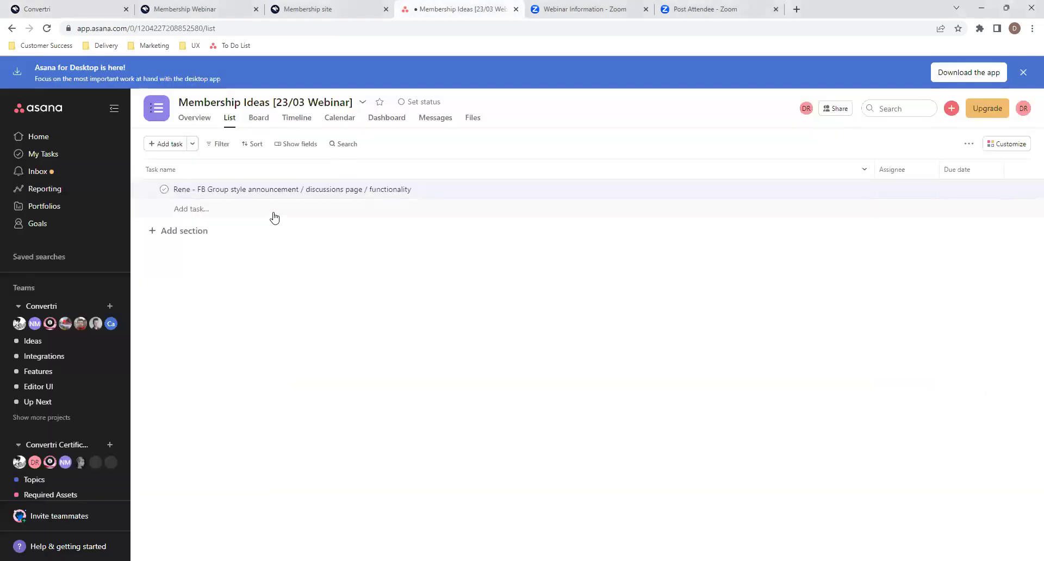
left_click(275, 218)
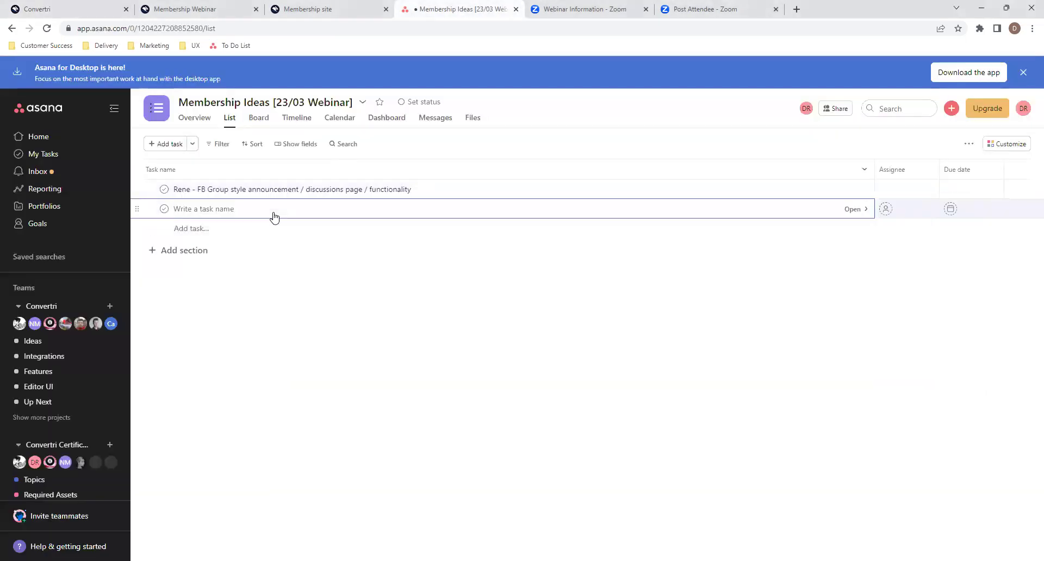
type("Adding an inframe as content")
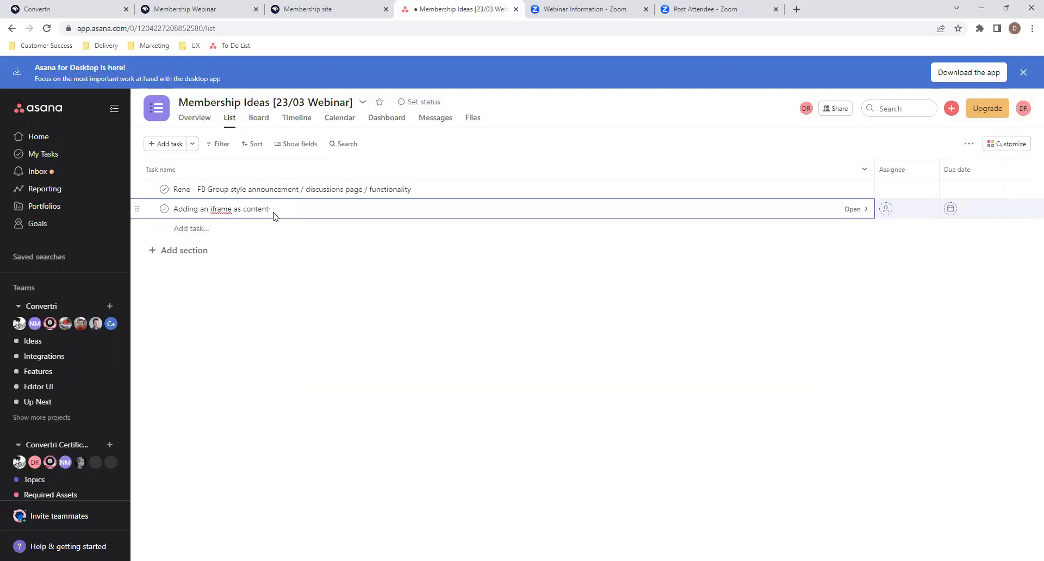
left_click(263, 277)
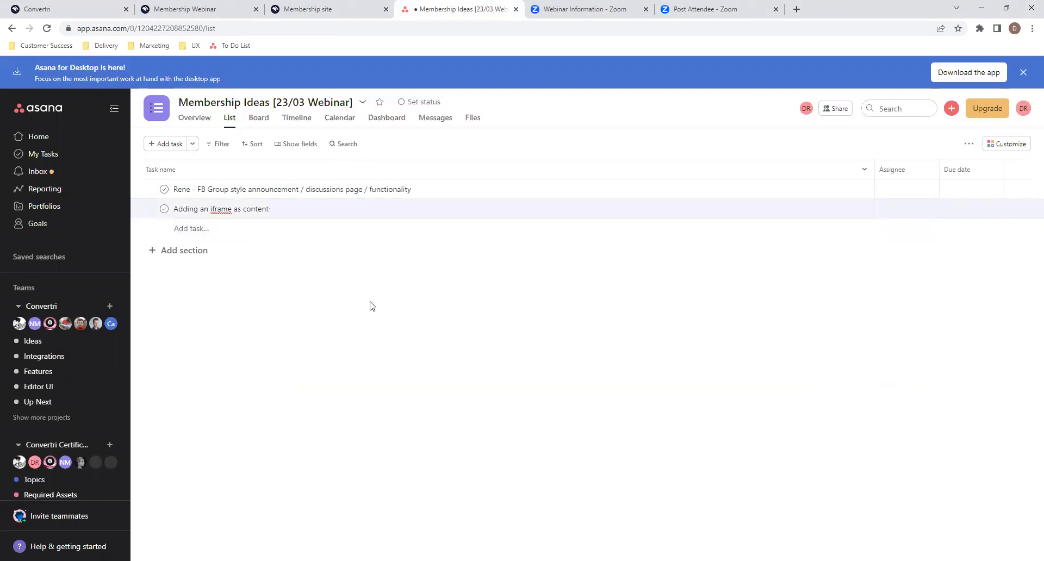
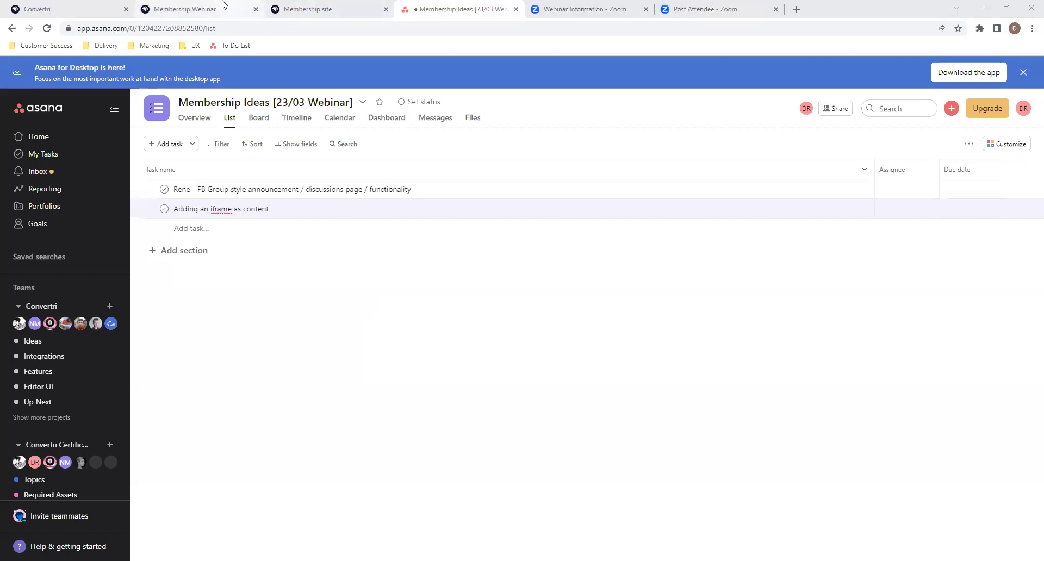
- Mark the Convertri Video Player lesson complete on the membership site
left_click(290, 11)
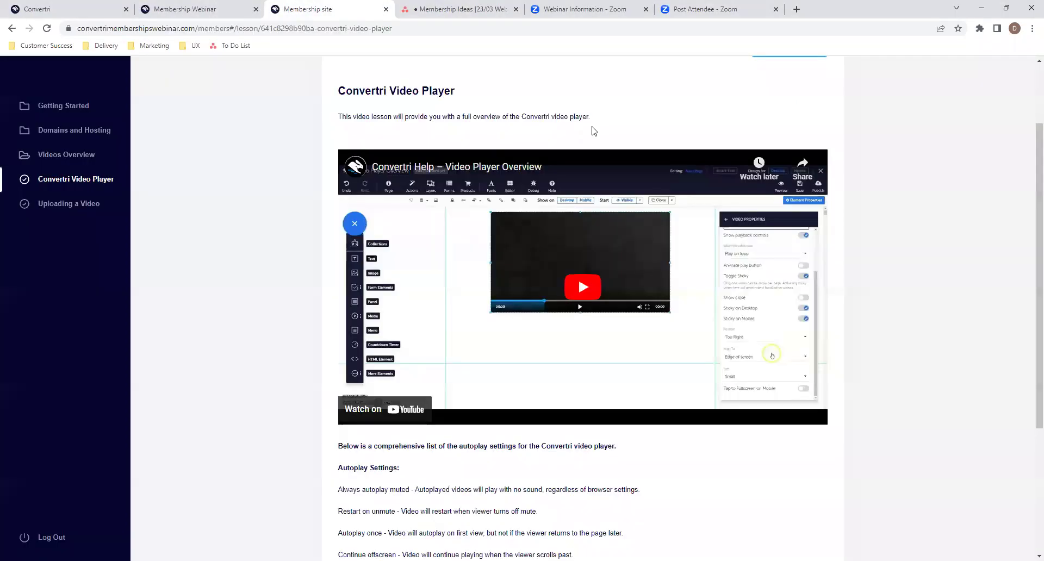
scroll(686, 111, "up", 2)
left_click(783, 117)
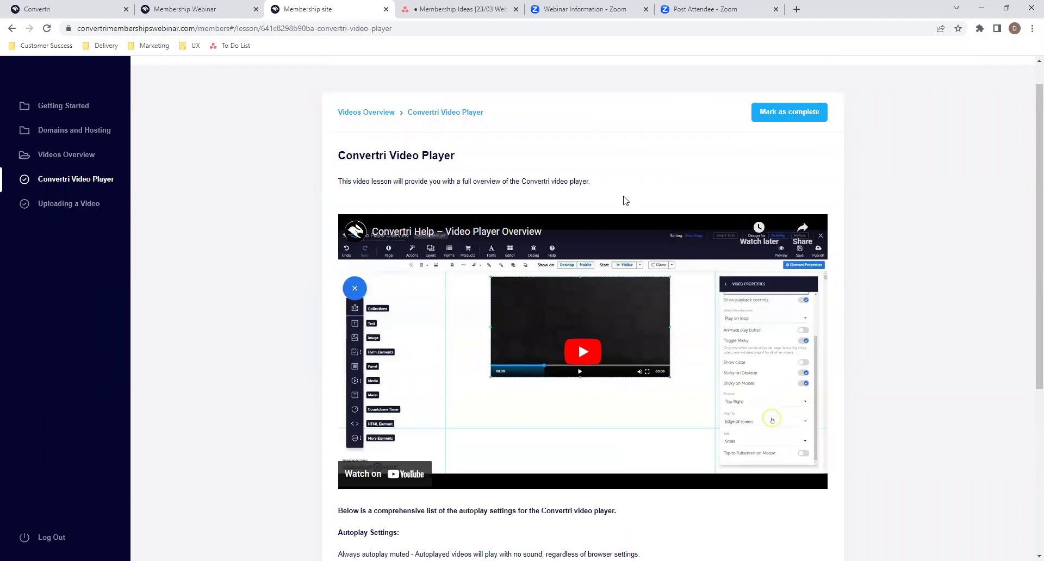
- Add a Membership Ideas task about linking lesson completion and member activity to an autoresponder for emails or notifications
left_click(469, 7)
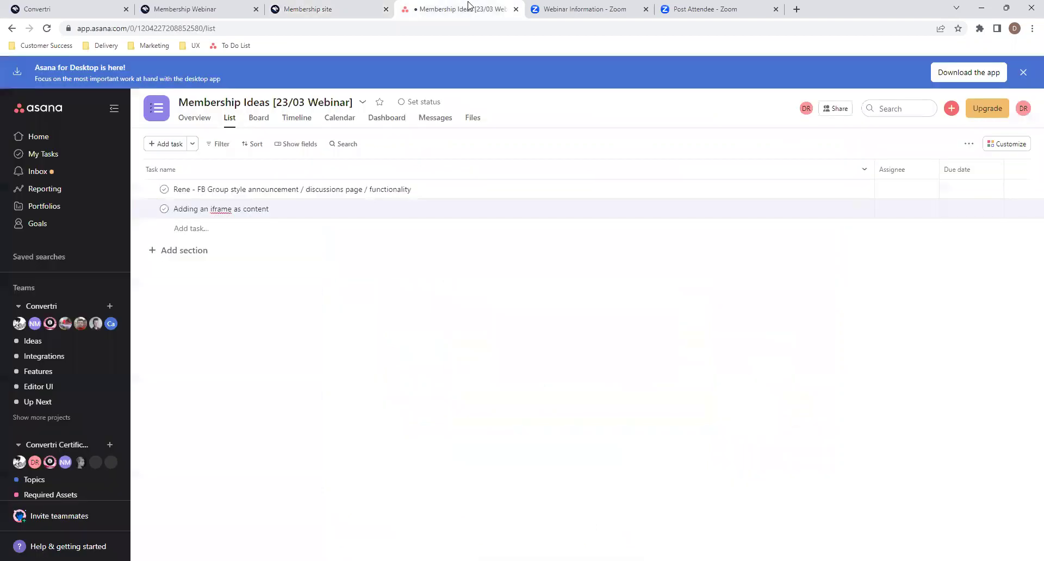
left_click(299, 234)
type("Lin")
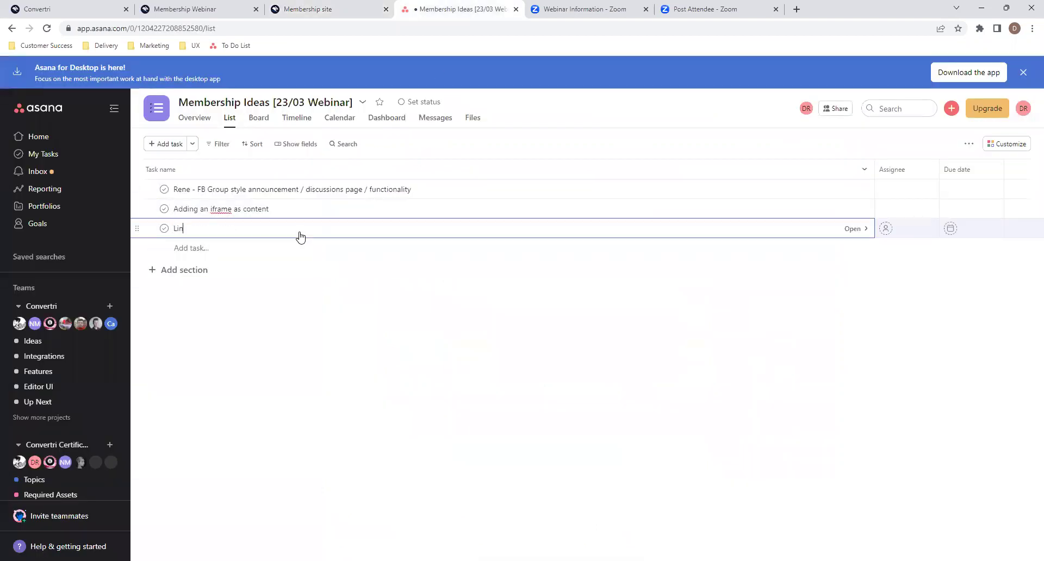
type("king lesson completion / member activity to an autoresponder ")
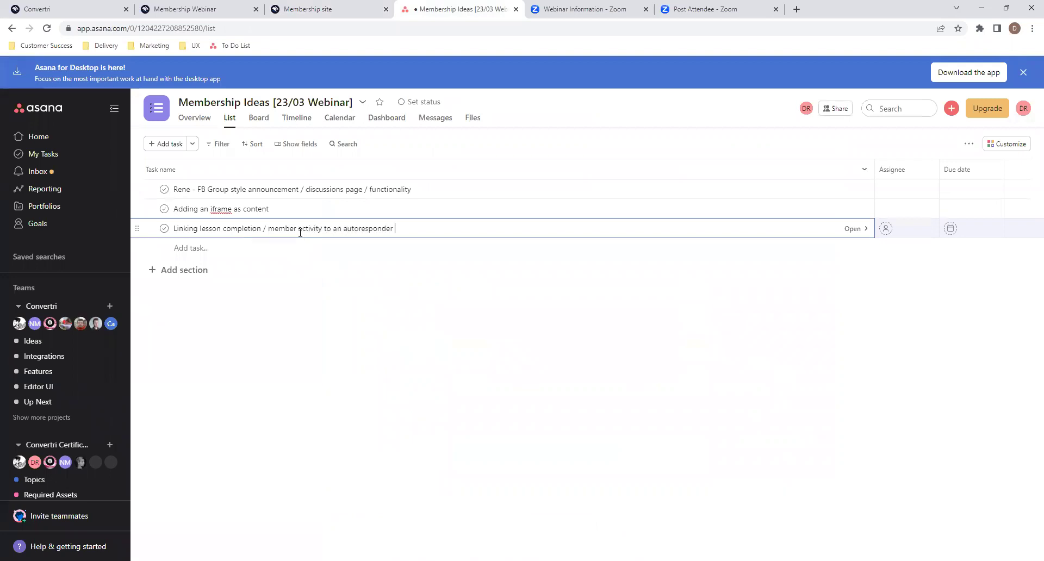
type("so emails or notifications can be sent out once that action has been completed")
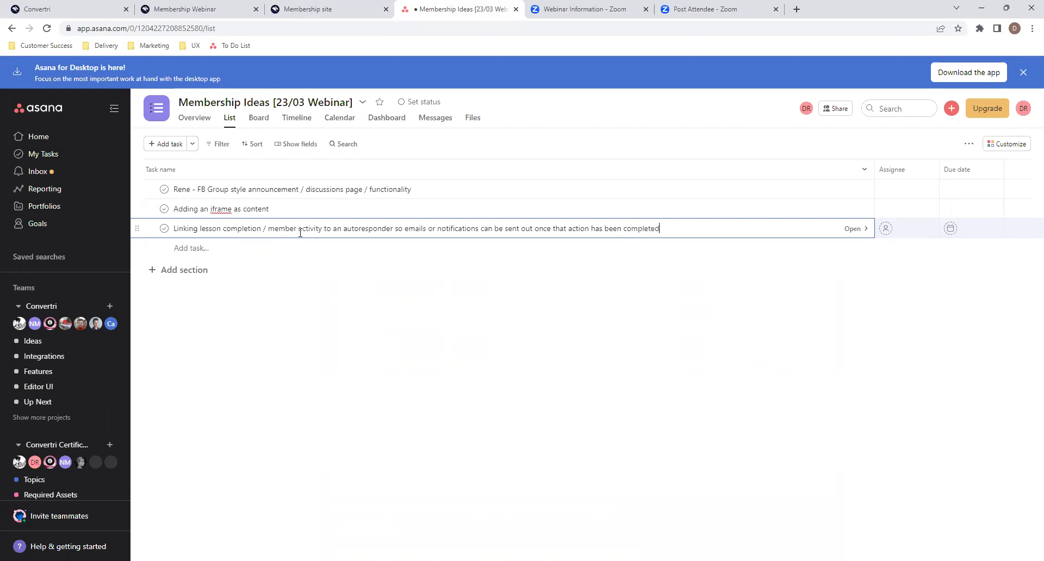
left_click(372, 263)
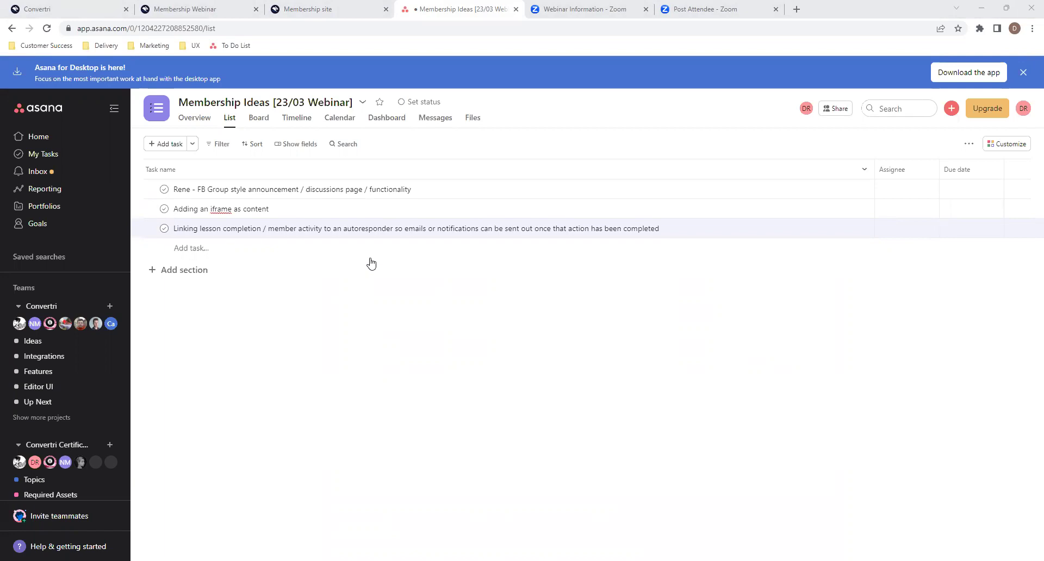
- Glance at the membership lesson, then return to the Convertri Course modules in the Convertri app
left_click(328, 7)
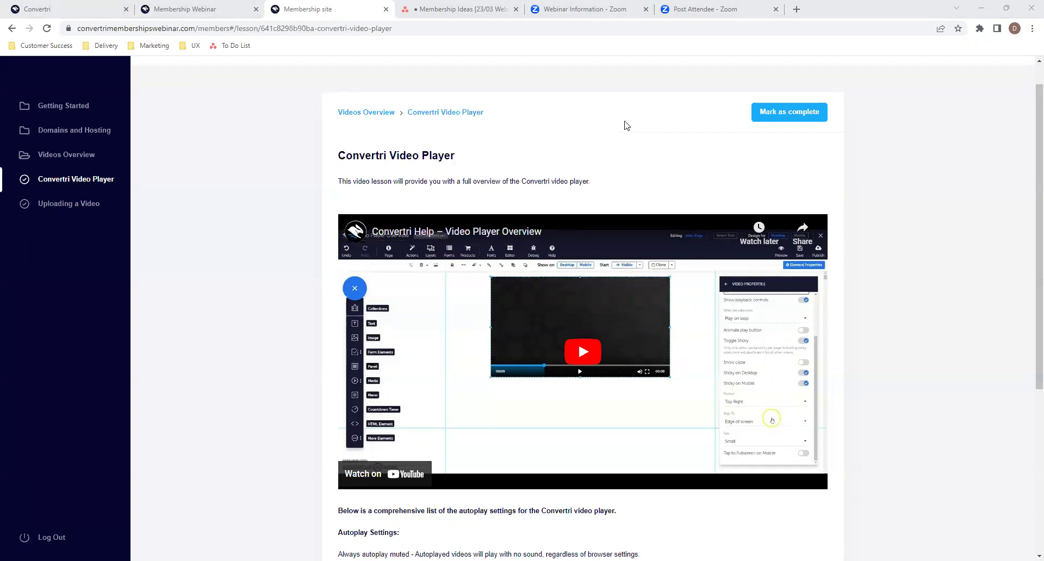
key("ctrl+shift+Tab")
key("ctrl+shift+Tab")
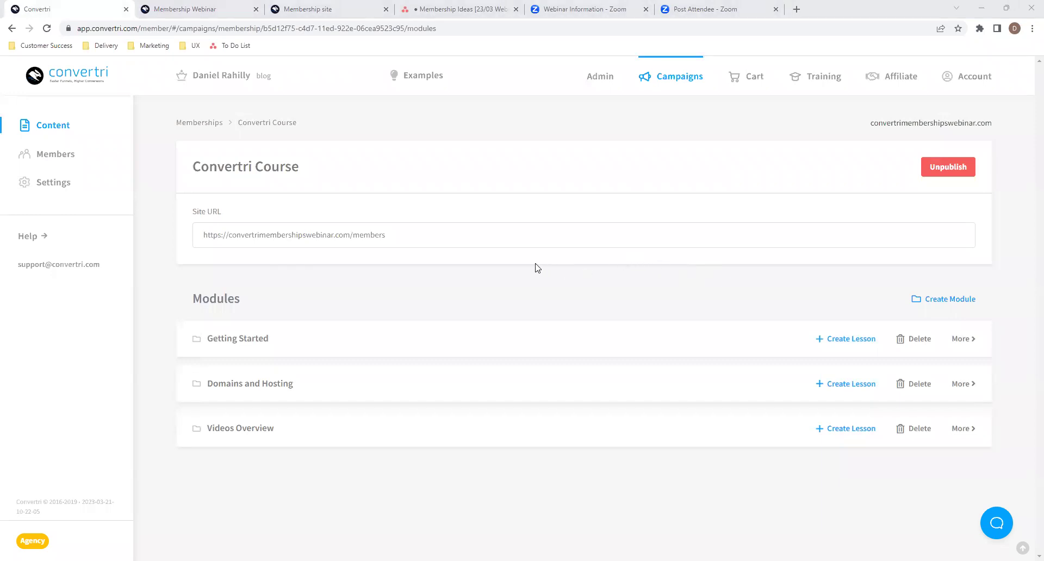
- Check the Membership Webinar Funnel's pages, then go to the Cart products list
left_click(670, 86)
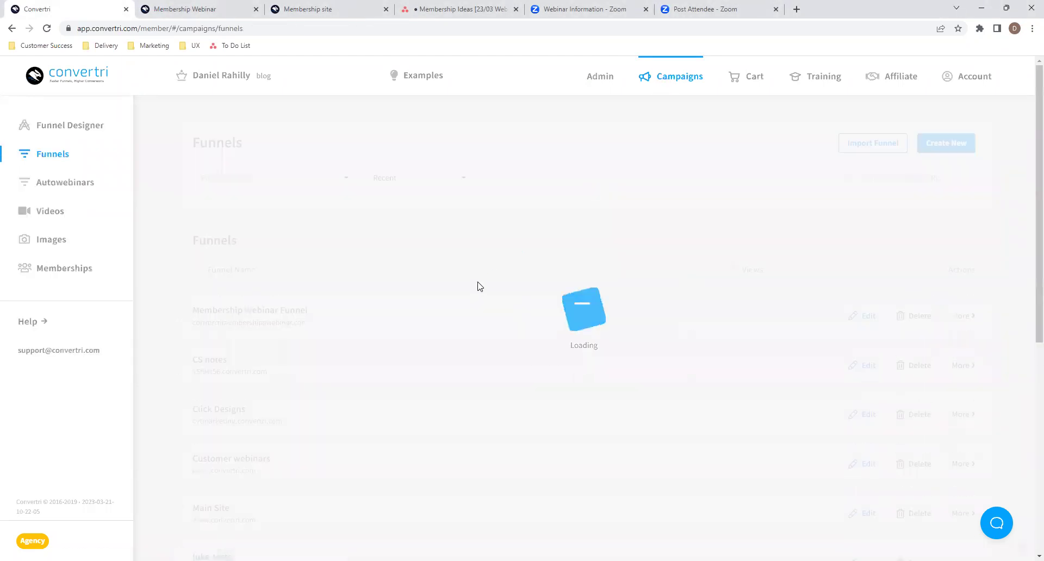
left_click(358, 317)
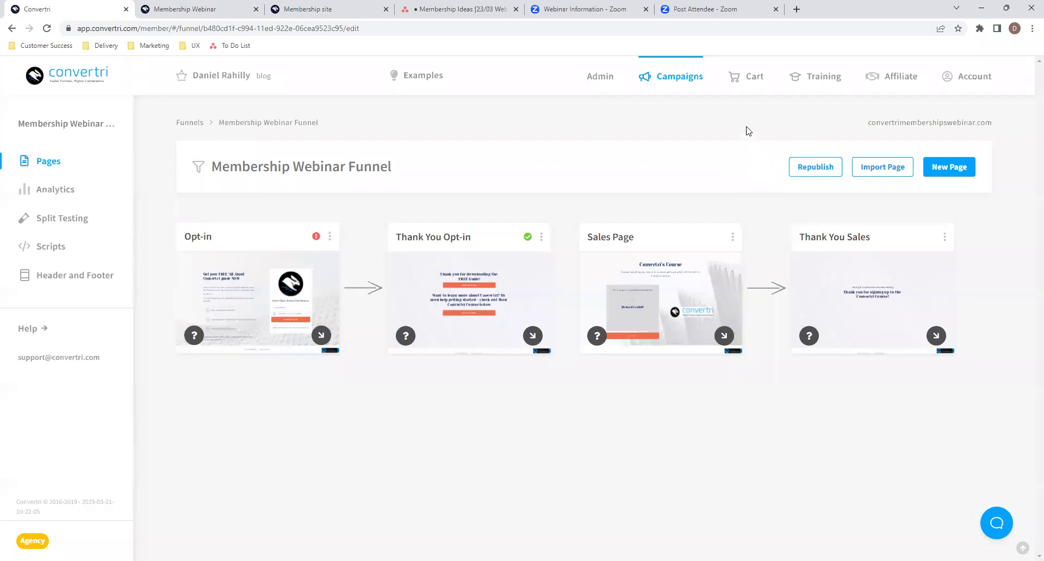
left_click(745, 86)
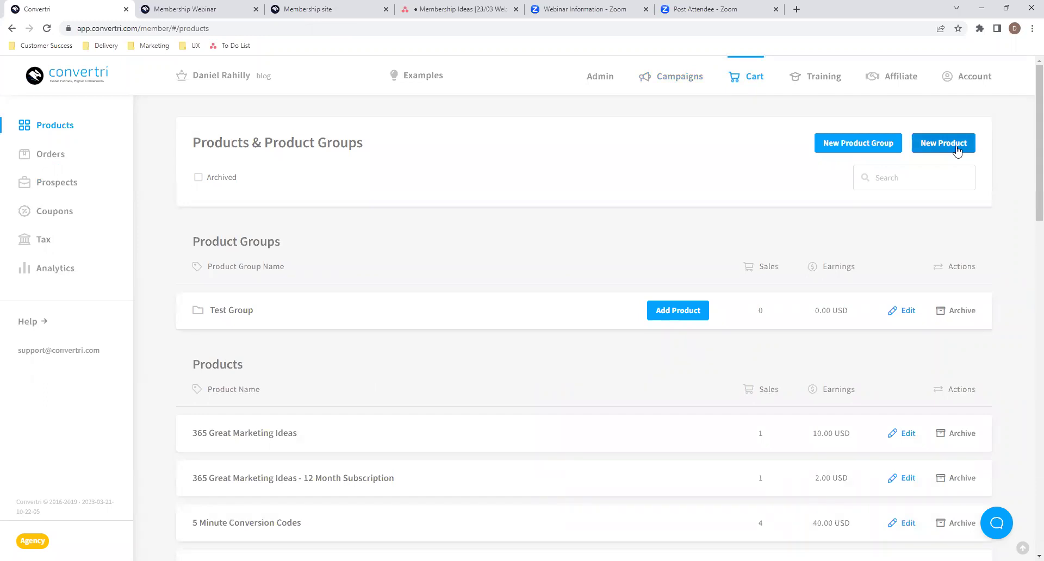
- Start a new product named 'Convertri Course [Webinar]' priced at 1.00 USD
left_click(956, 151)
left_click(488, 171)
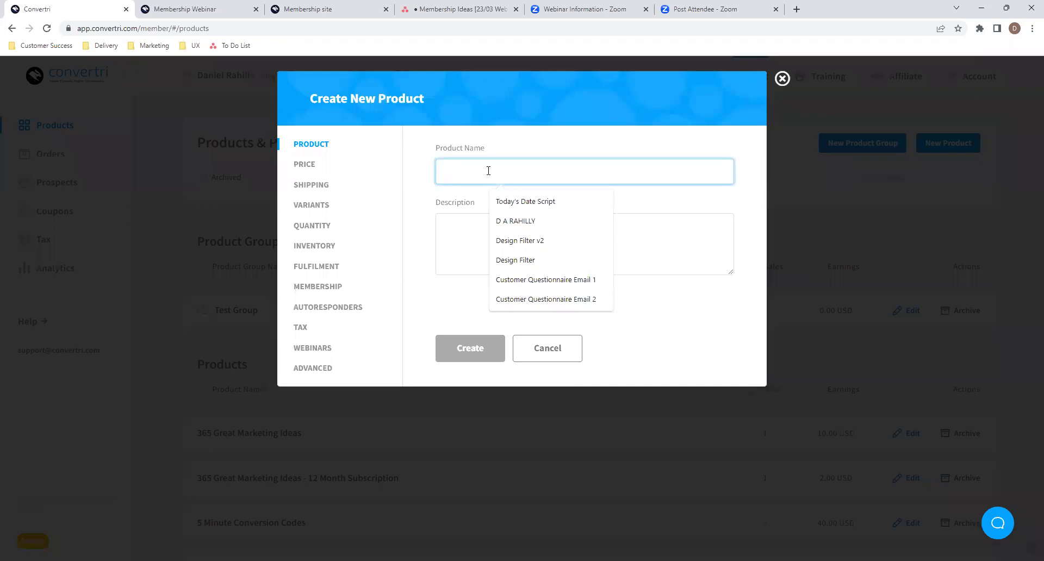
type("Convertri")
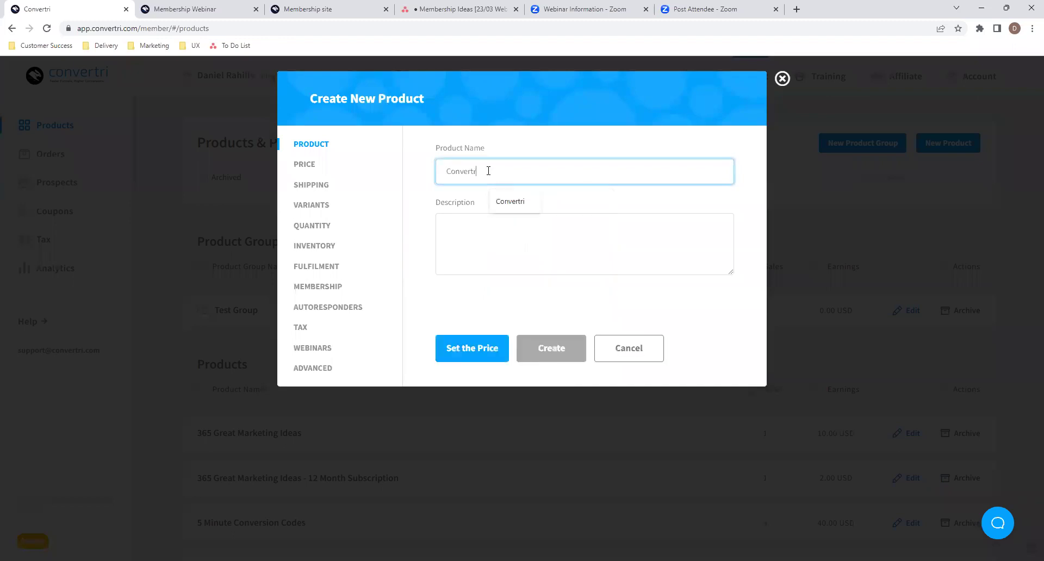
type(" Course [Webinar]")
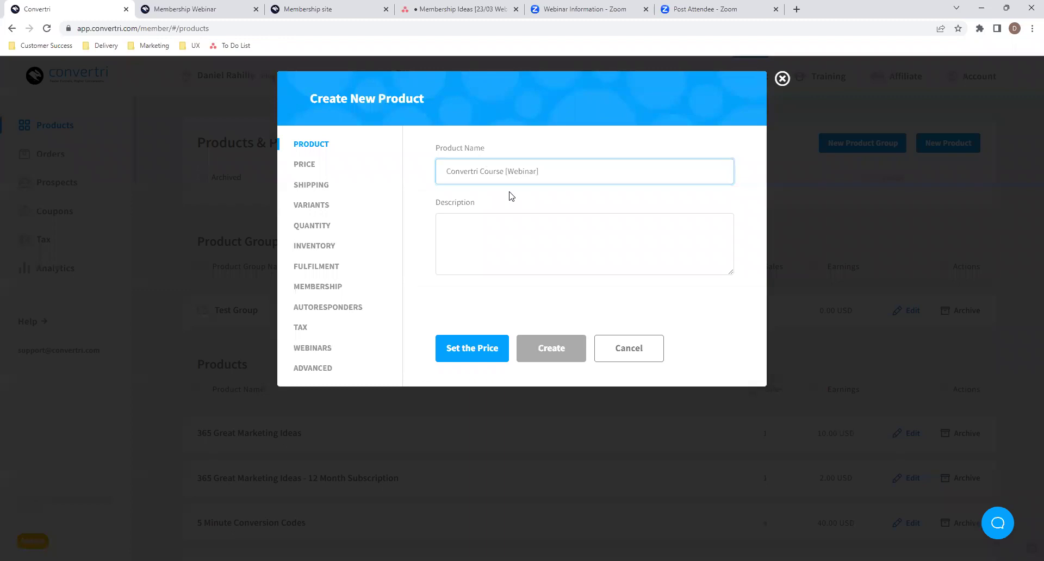
left_click(306, 166)
left_click(542, 266)
type("1.00")
left_click(520, 321)
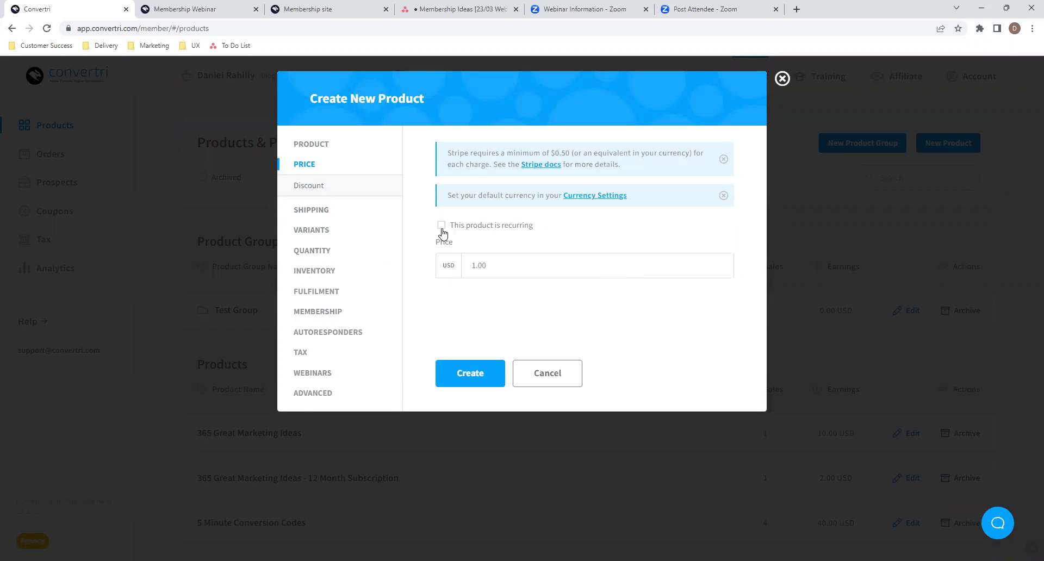
- Try recurring and trial billing options, then keep it a one-off payment and check shipping
left_click(485, 230)
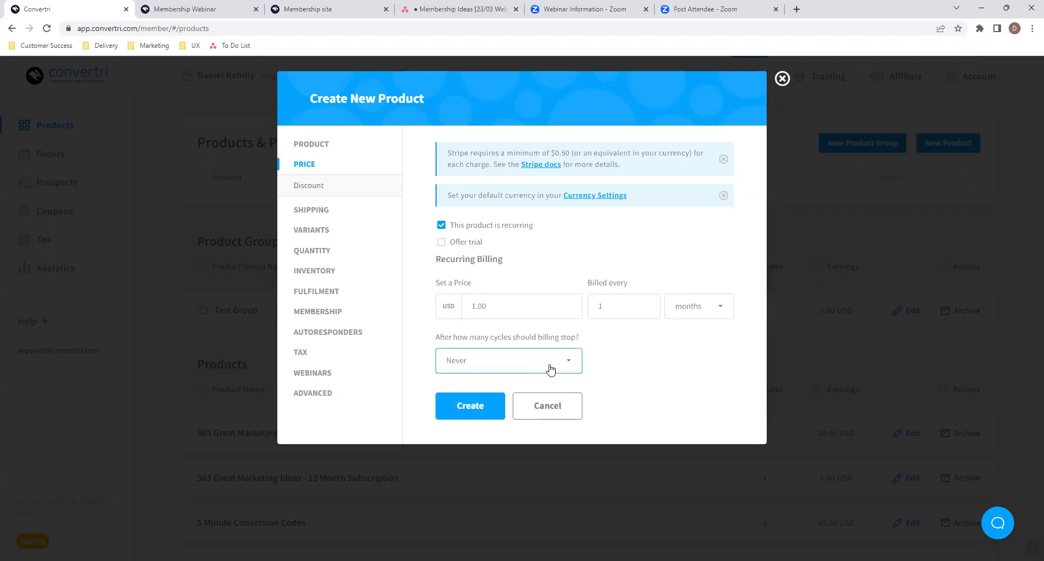
left_click(532, 371)
scroll(535, 401, "down", 1)
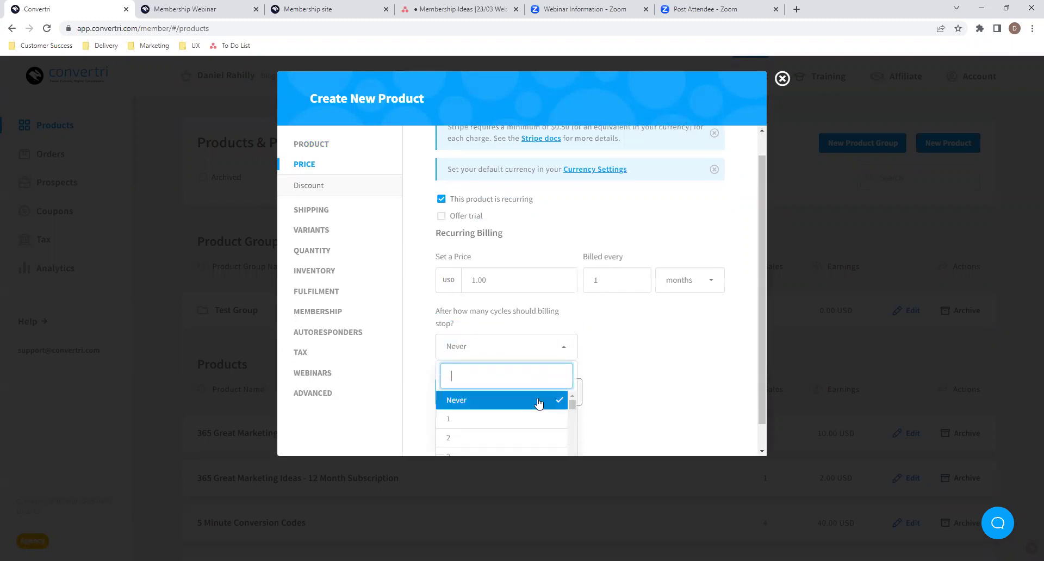
scroll(498, 421, "down", 2)
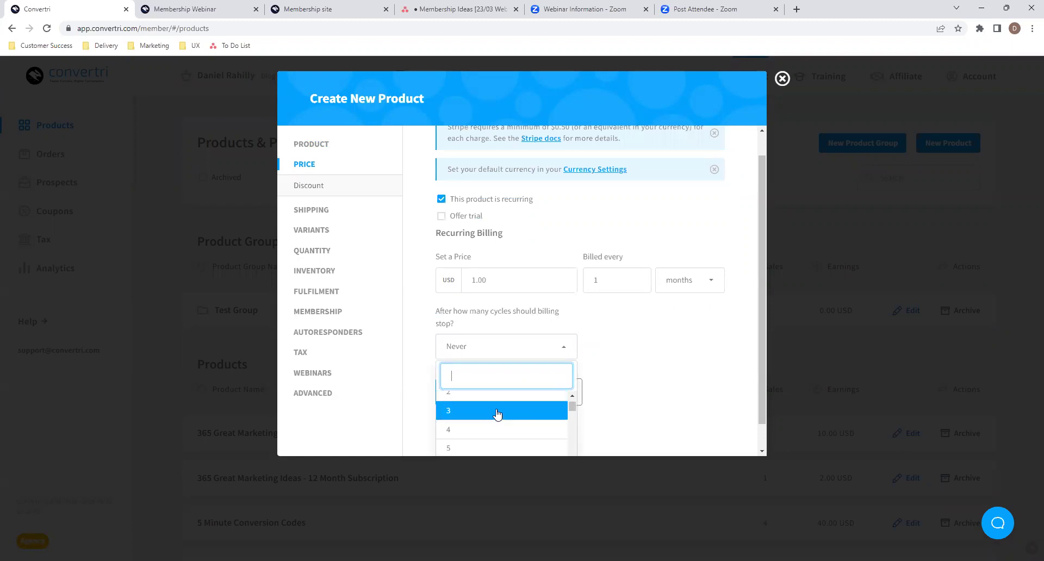
scroll(519, 412, "up", 2)
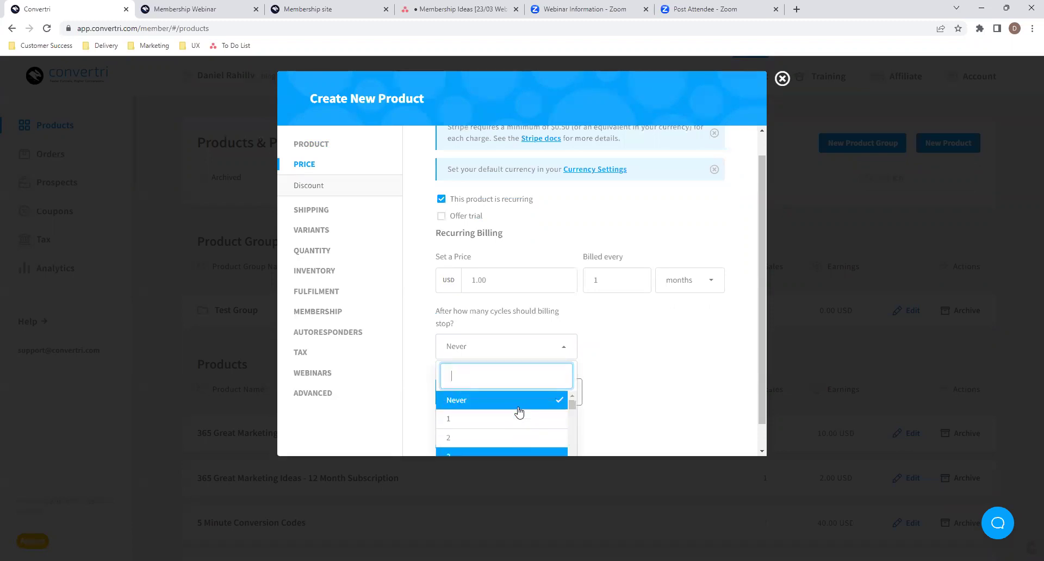
left_click(488, 353)
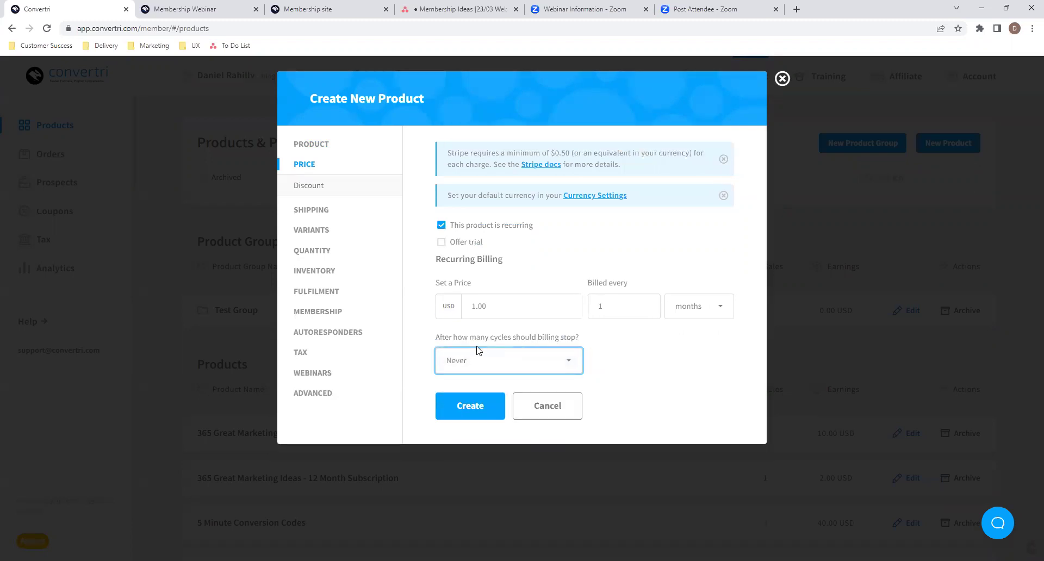
left_click(440, 242)
left_click(436, 242)
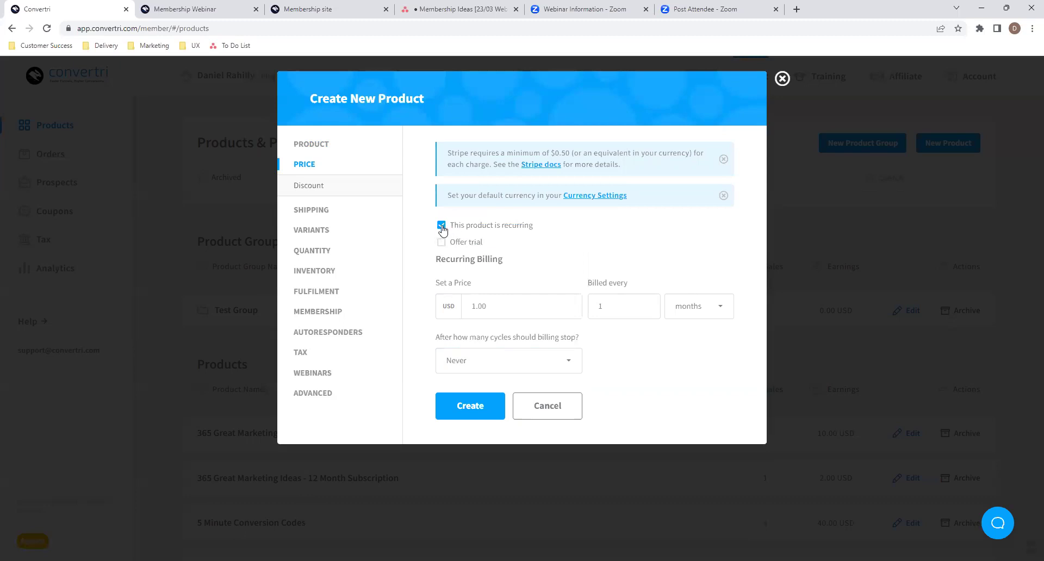
left_click(440, 225)
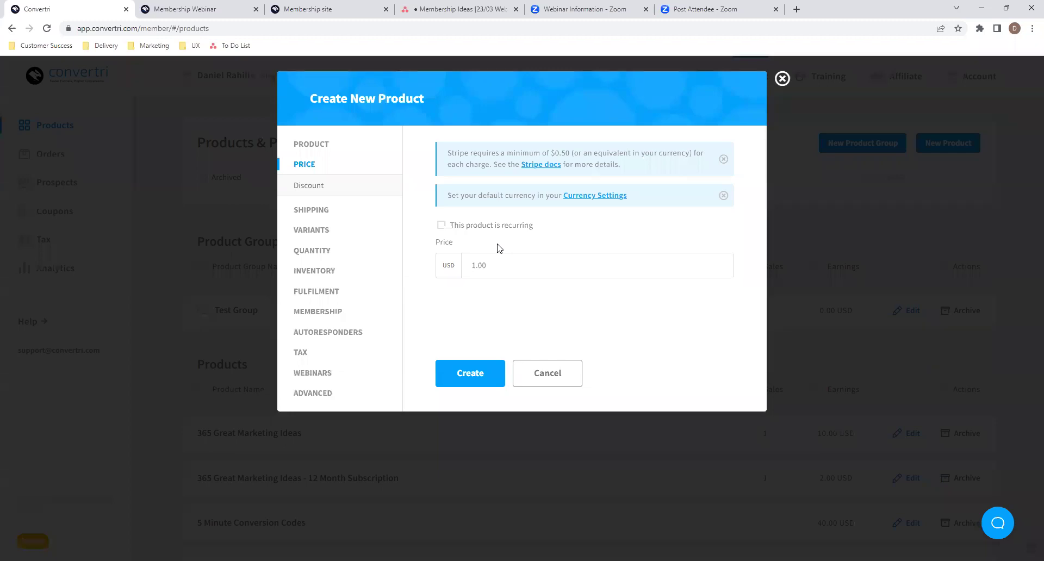
left_click(334, 210)
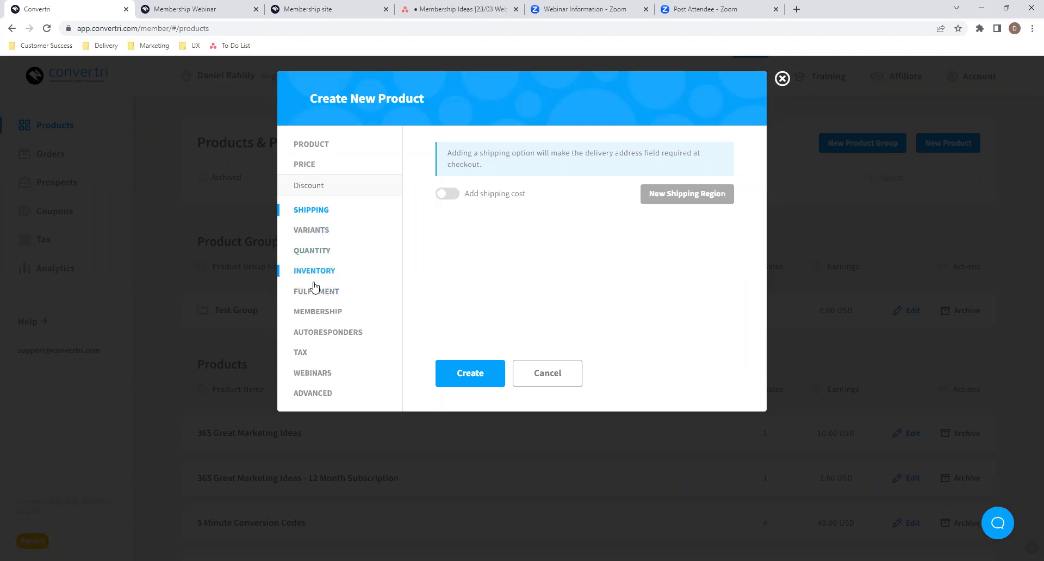
- Attach the Convertri Course membership site to the product and create it
left_click(319, 313)
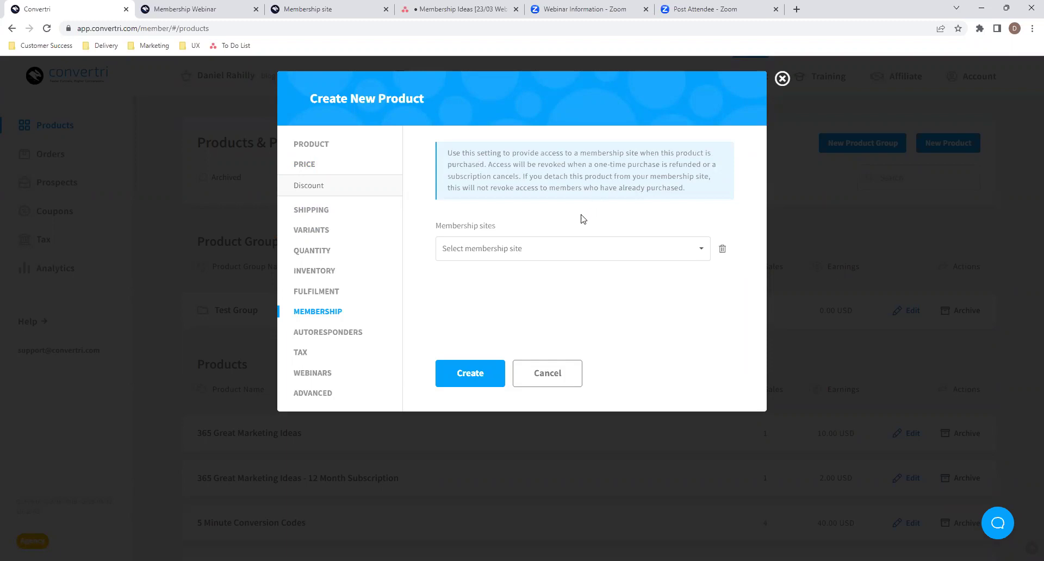
left_click(549, 259)
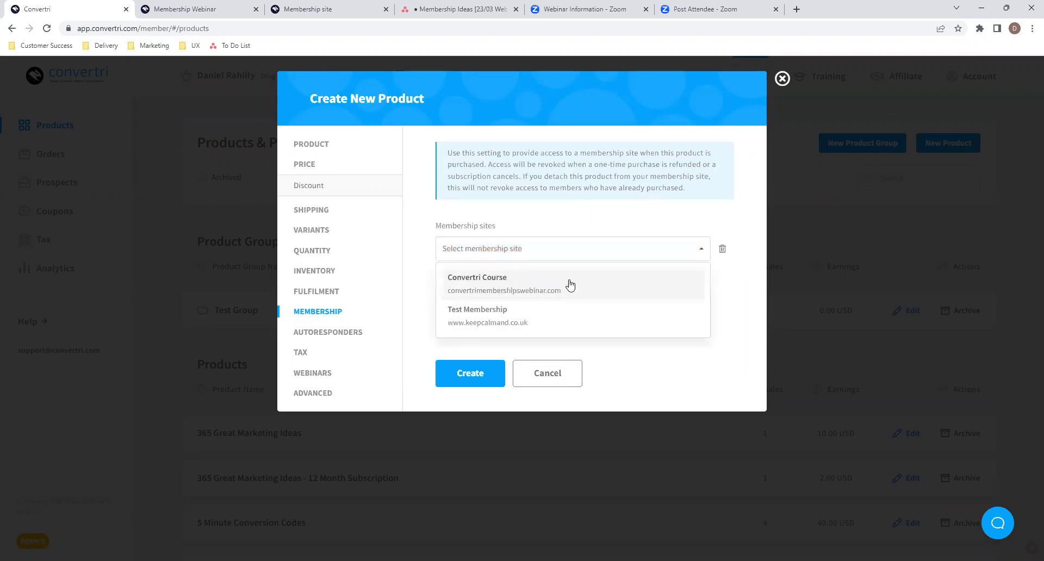
left_click(535, 286)
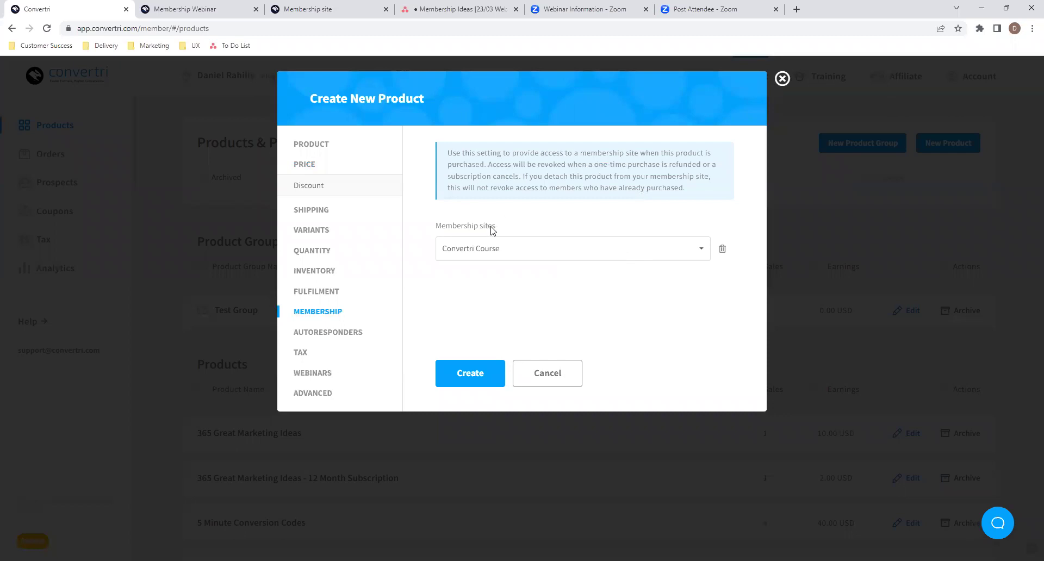
left_click(330, 148)
left_click(461, 375)
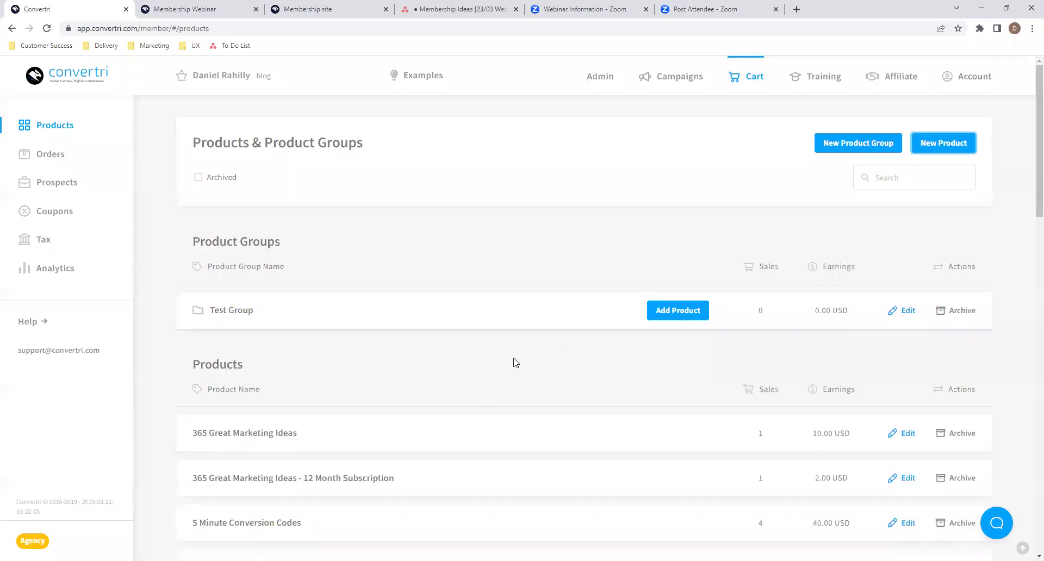
- Open the Membership Webinar Funnel and edit its Sales Page
left_click(688, 87)
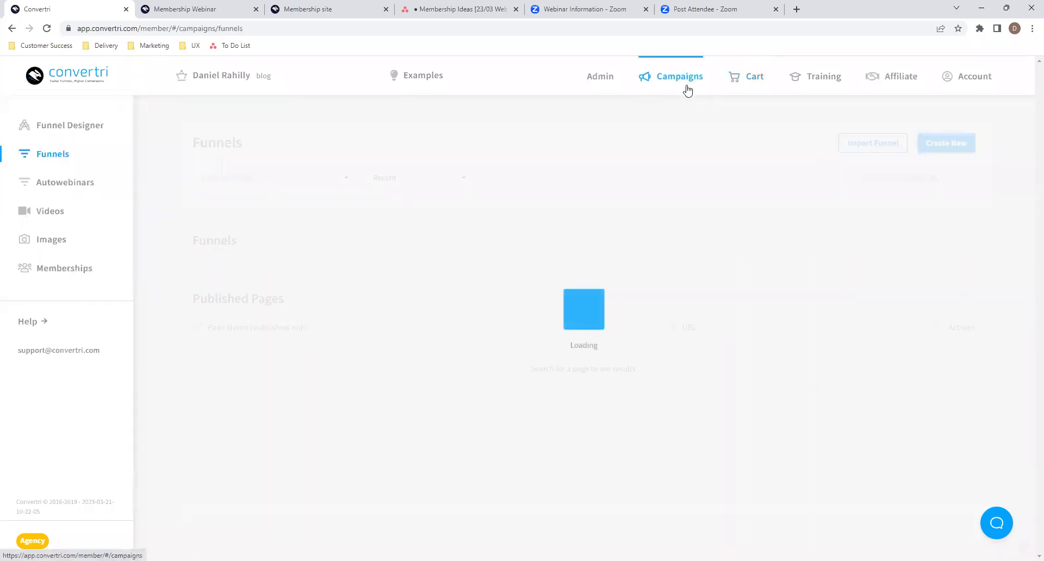
left_click(527, 312)
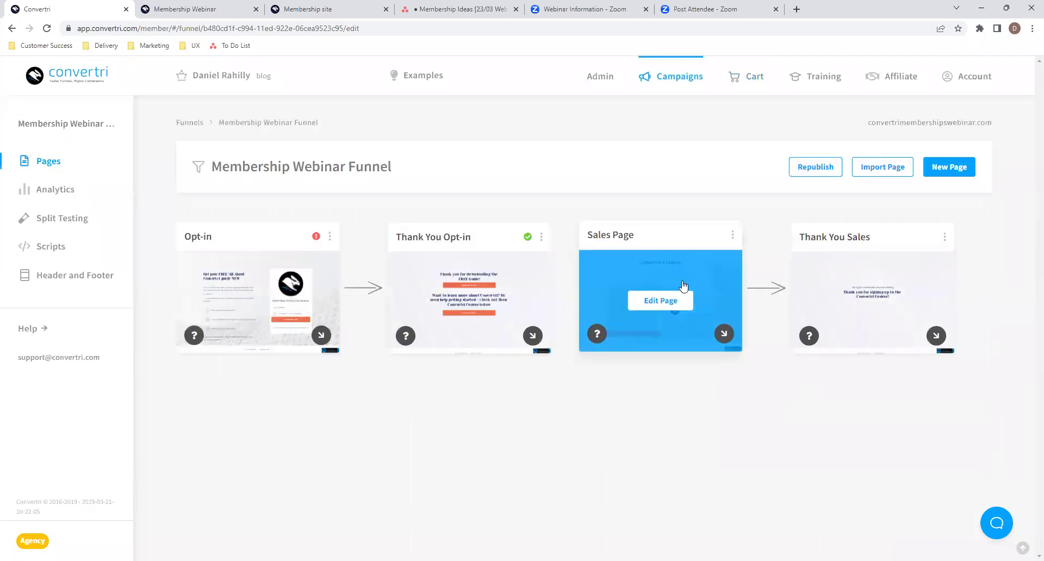
left_click(683, 286)
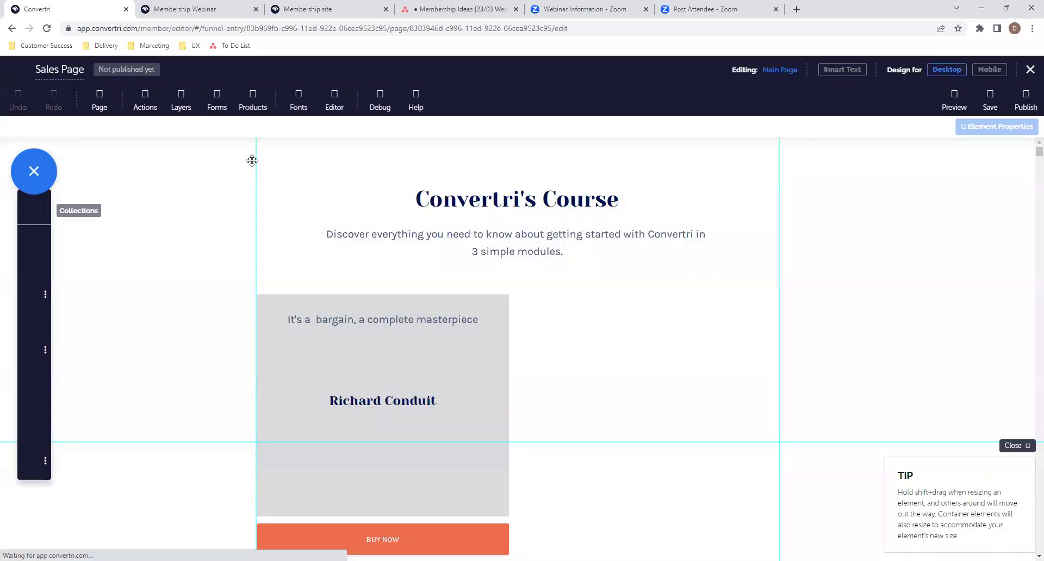
left_click(254, 99)
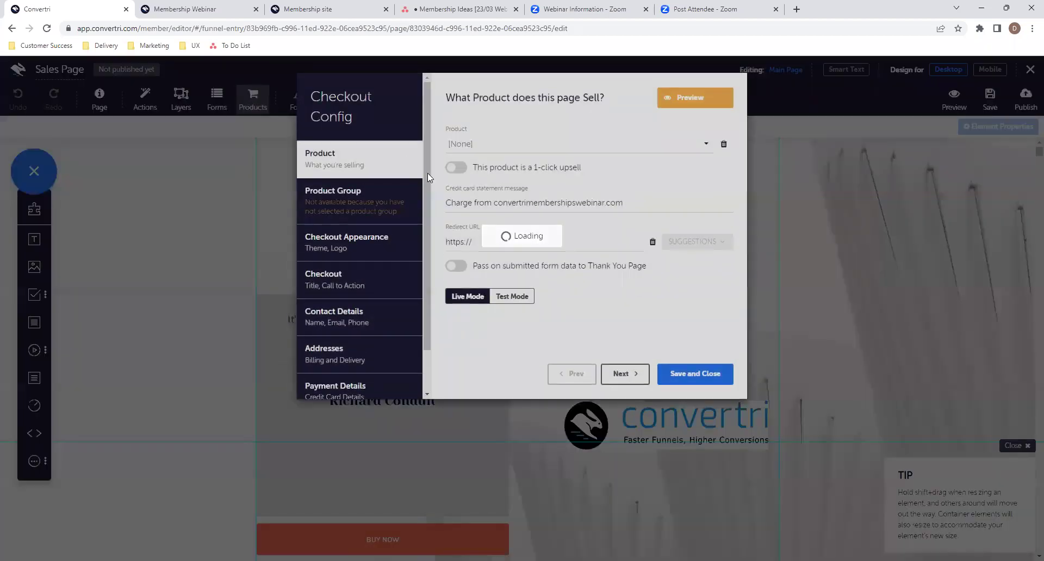
left_click(522, 297)
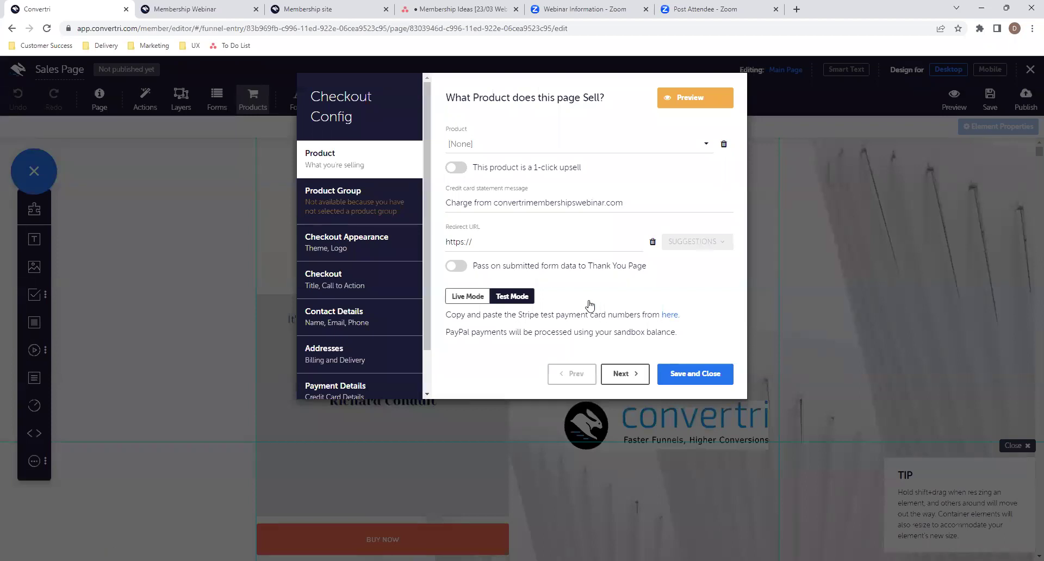
left_click(531, 144)
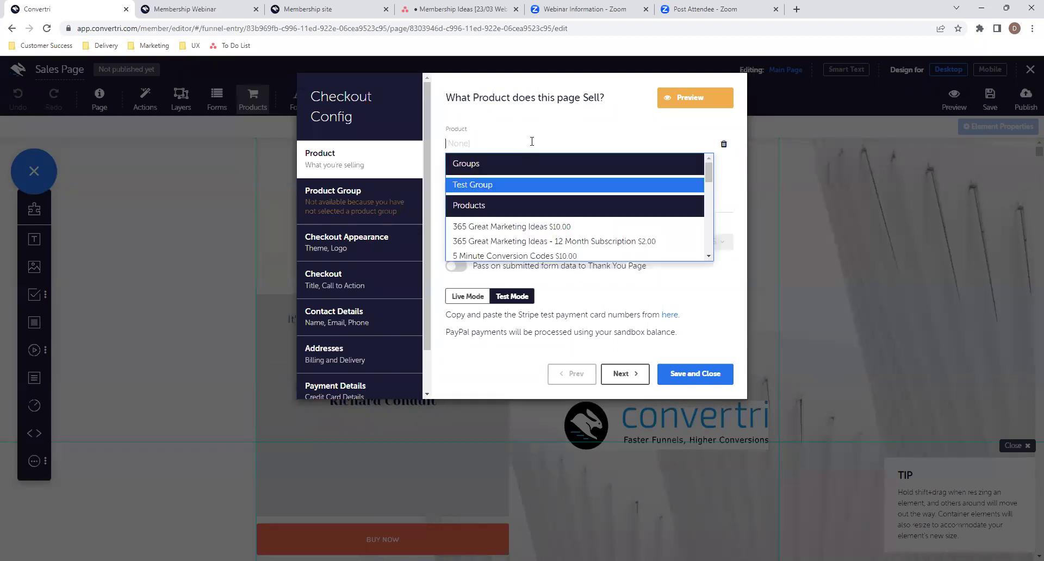
scroll(562, 239, "down", 3)
scroll(568, 238, "down", 1)
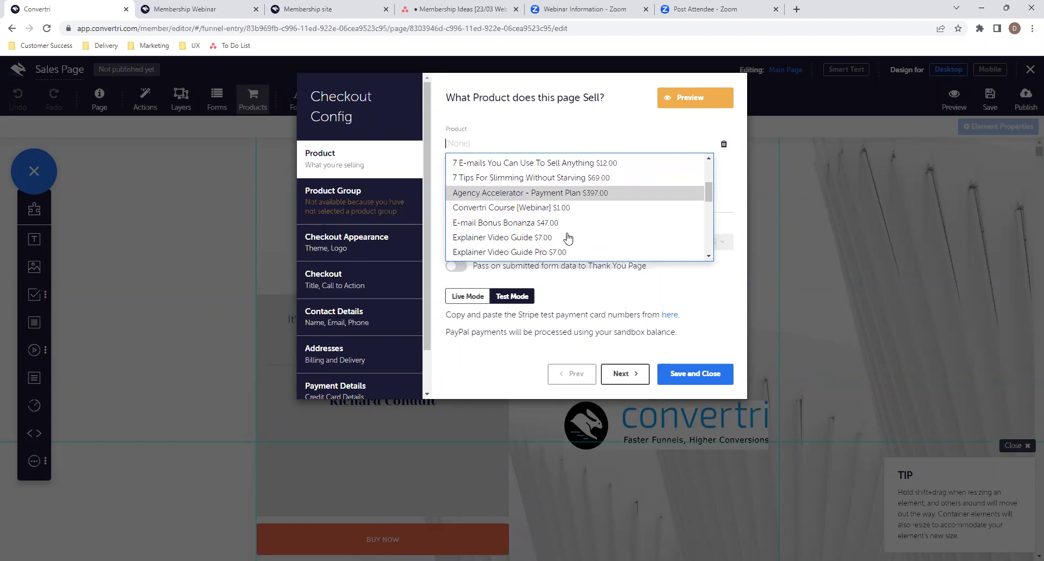
left_click(548, 212)
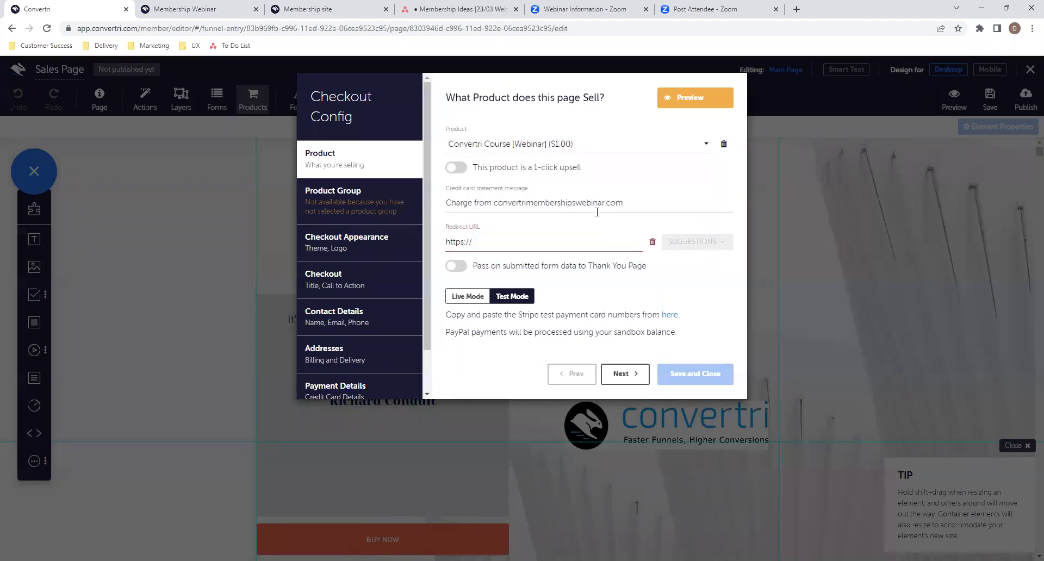
left_click(552, 244)
left_click(459, 269)
type("google.com")
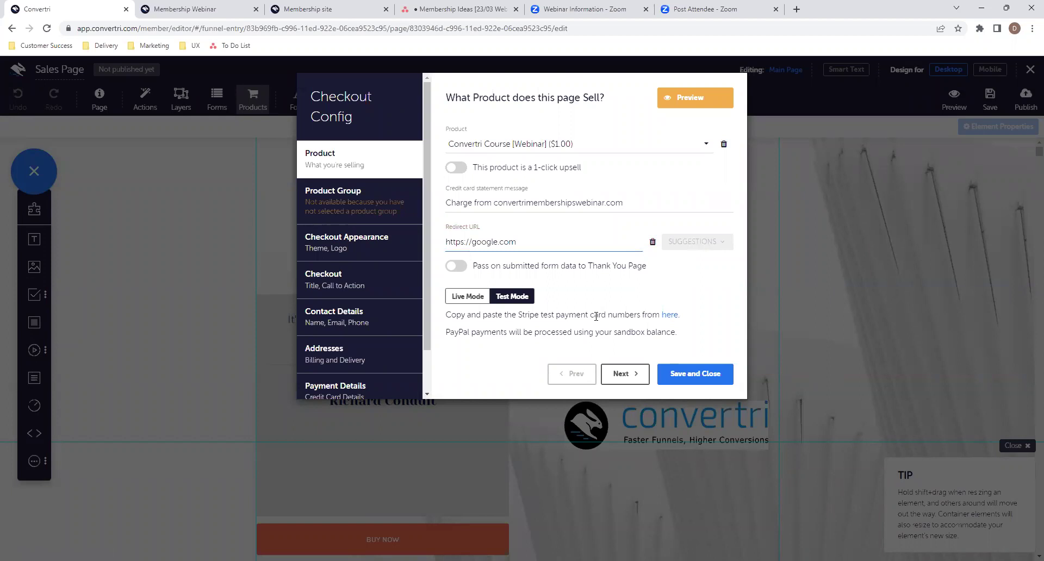
left_click(692, 375)
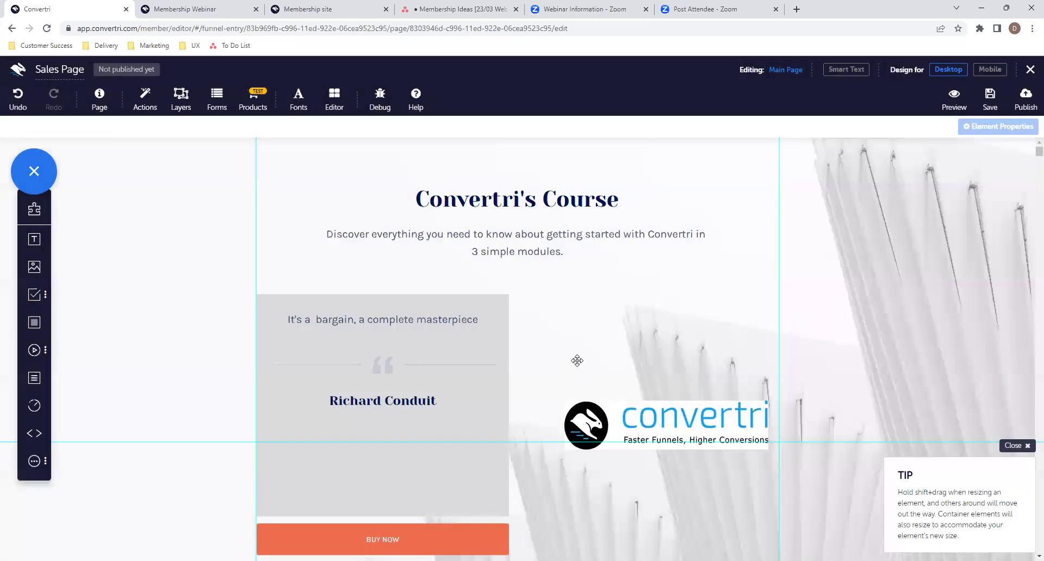
- Re-check and save the checkout settings, then start publishing the sales page
scroll(575, 359, "down", 4)
scroll(577, 360, "up", 4)
left_click(260, 107)
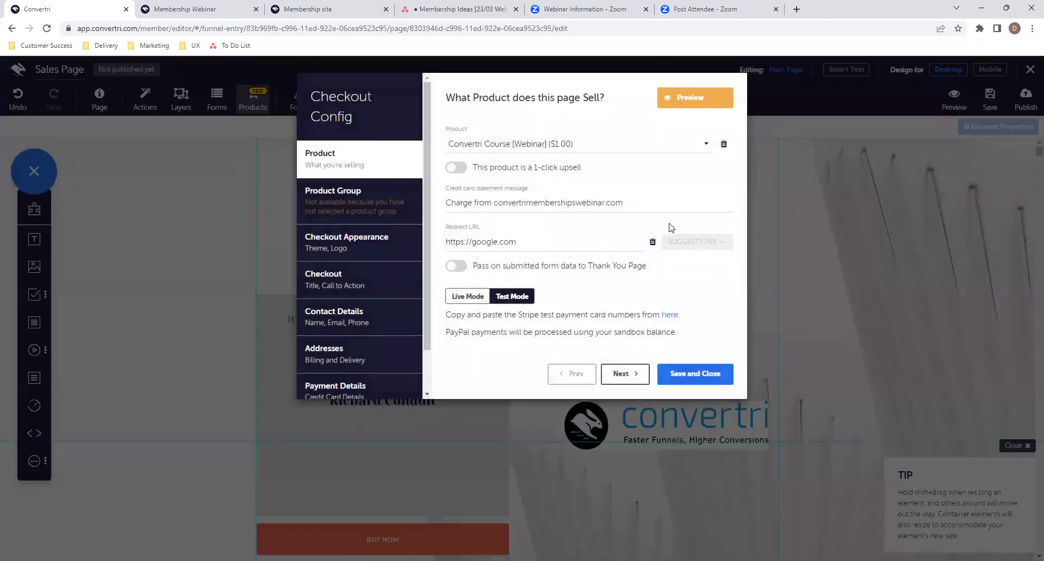
left_click(695, 378)
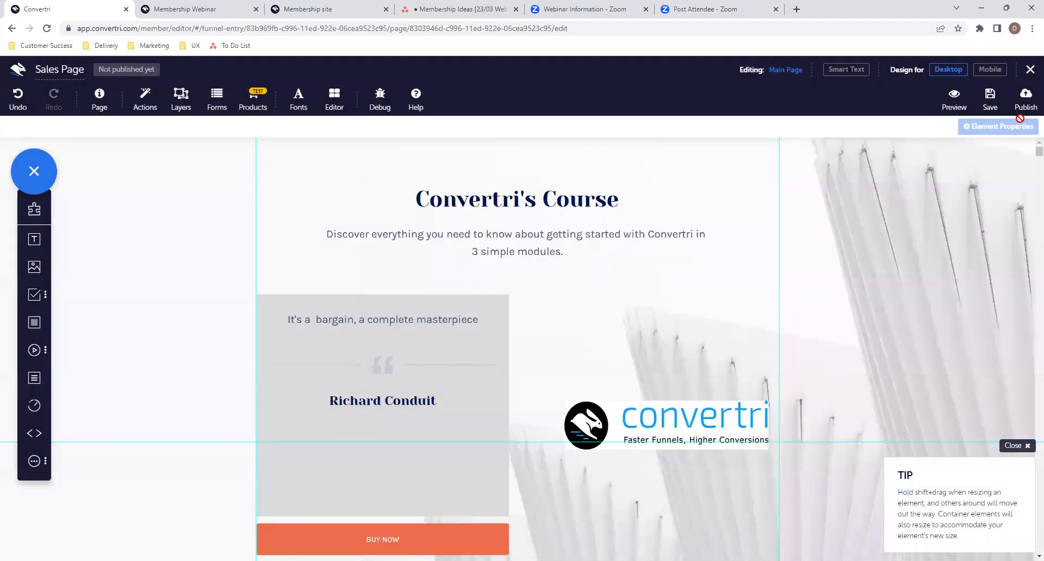
left_click(1026, 100)
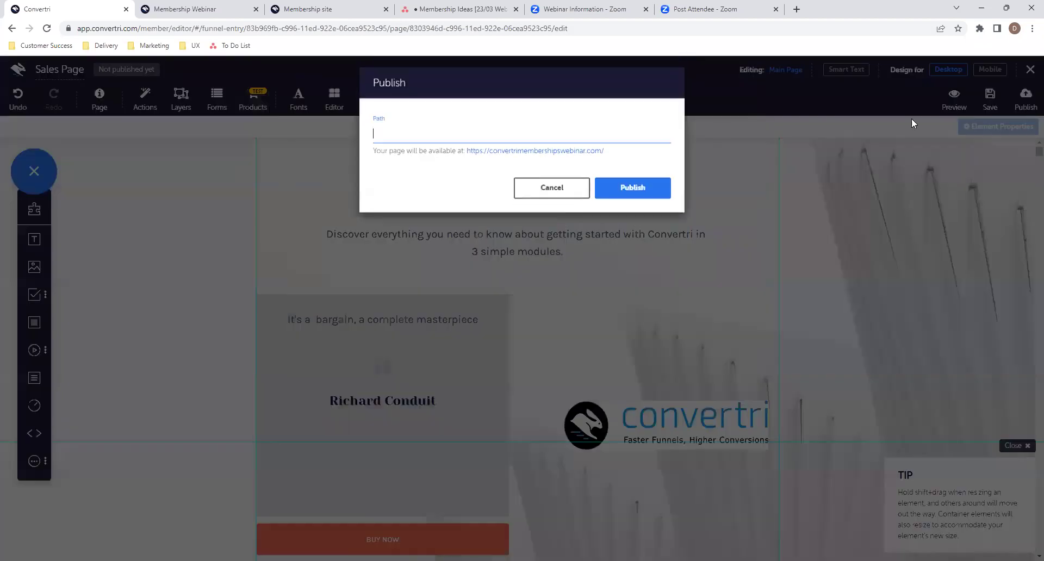
- Publish the sales page at the path 'sales'
left_click(592, 141)
type("sales")
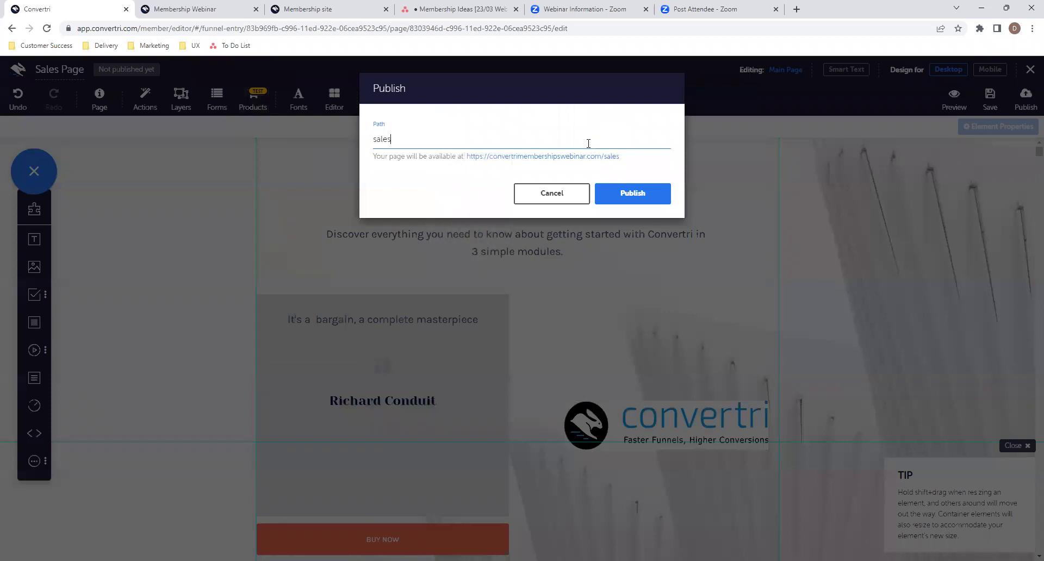
left_click(646, 200)
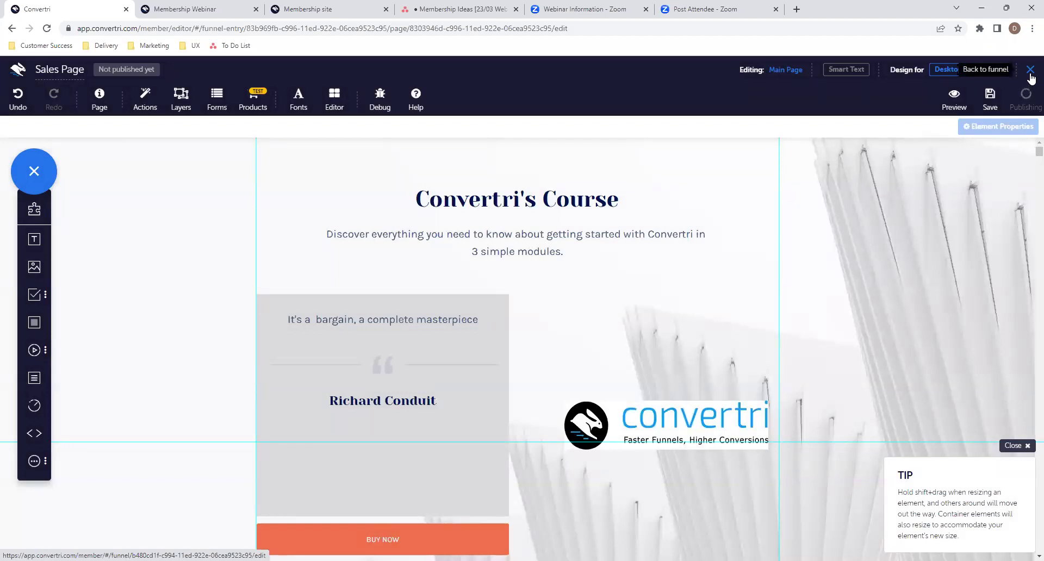
- Publish the Thank You Sales page at the path 'thank-you-sales'
left_click(1030, 69)
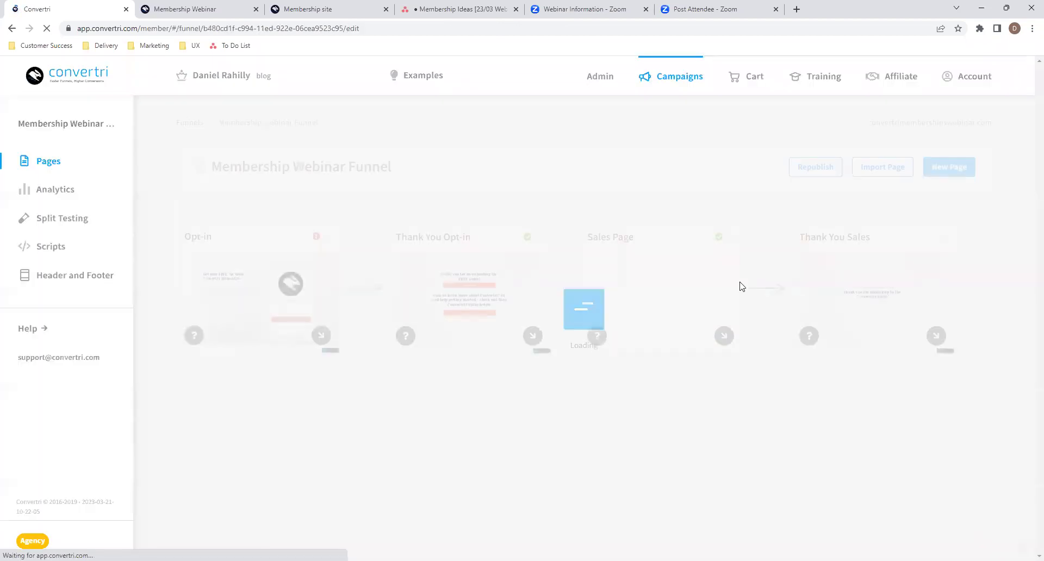
left_click(870, 284)
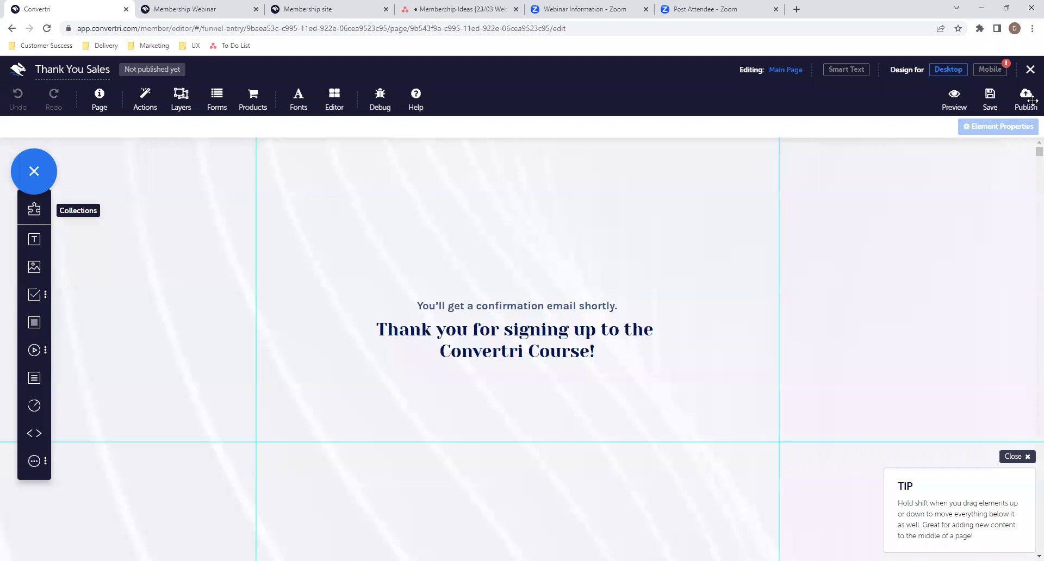
left_click(1026, 103)
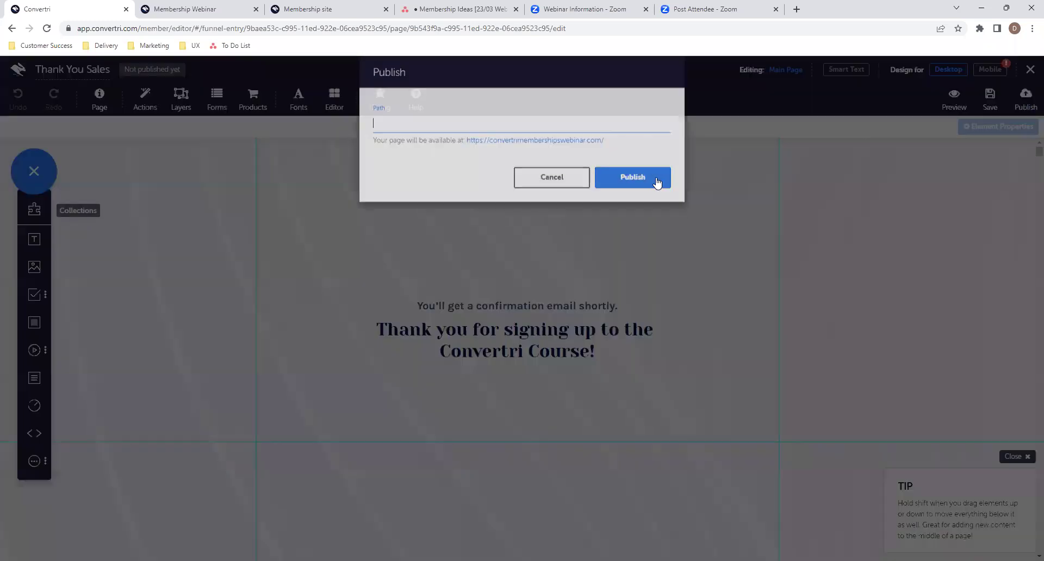
type("thank-you-sales")
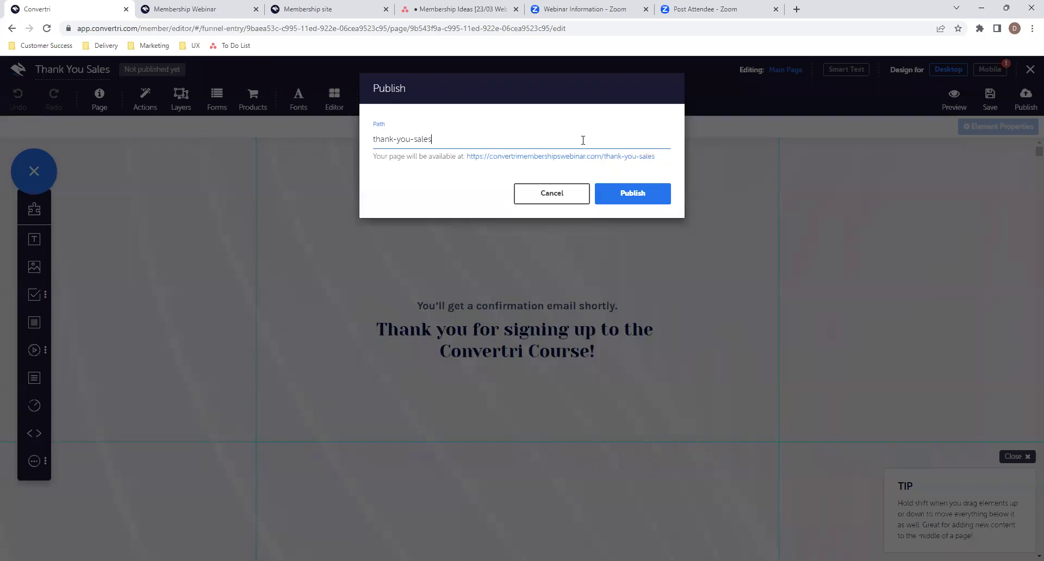
left_click(655, 197)
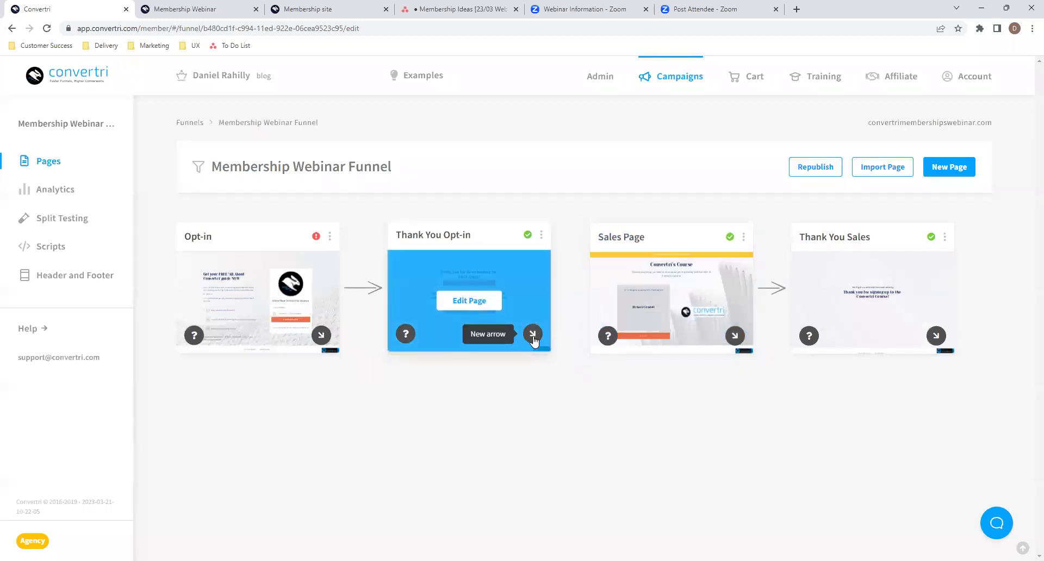
- Replace the sales page checkout's google.com redirect with the thank-you page URL
left_click(652, 300)
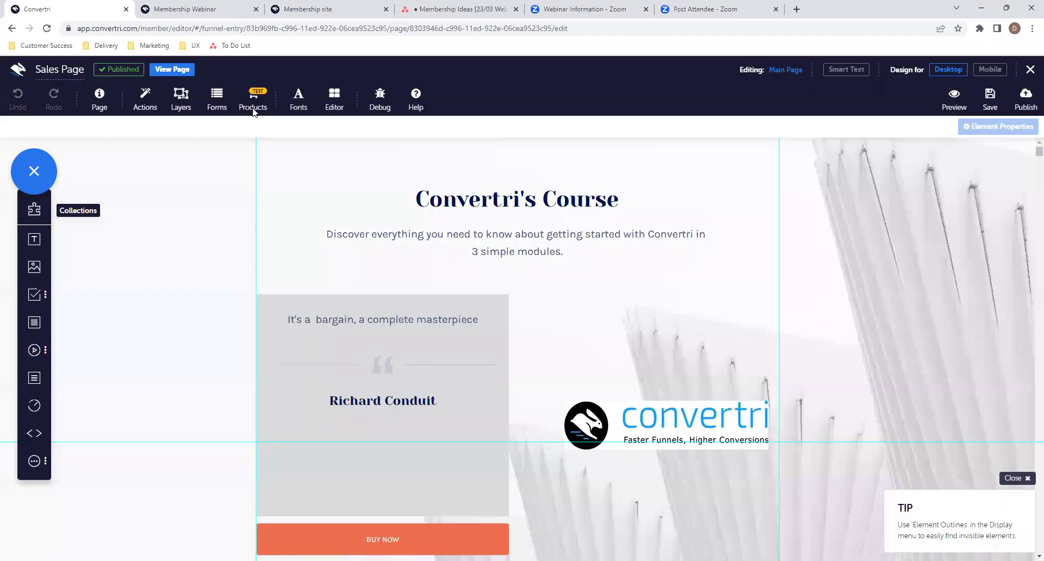
left_click(253, 108)
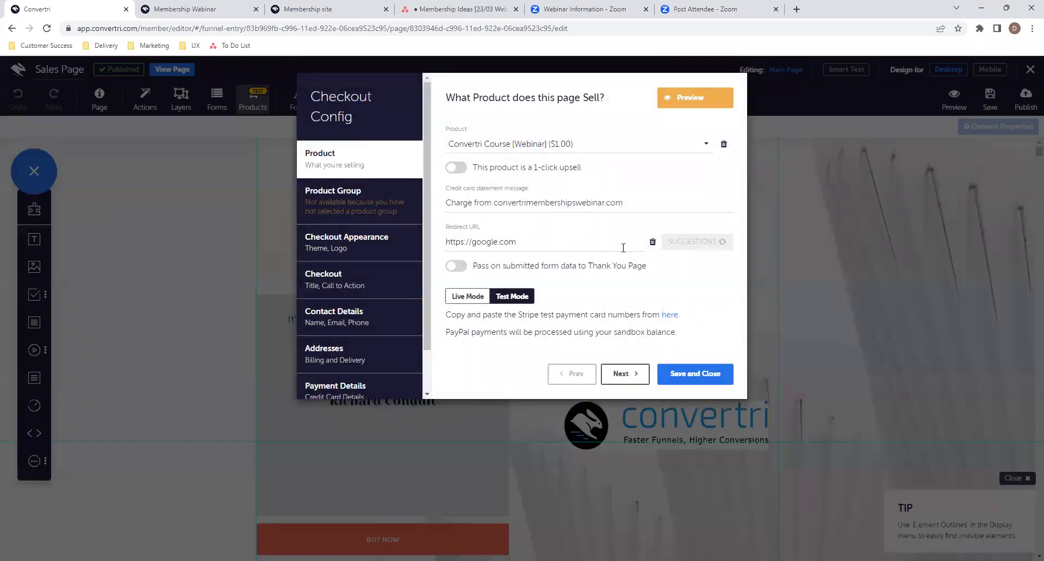
left_click(653, 243)
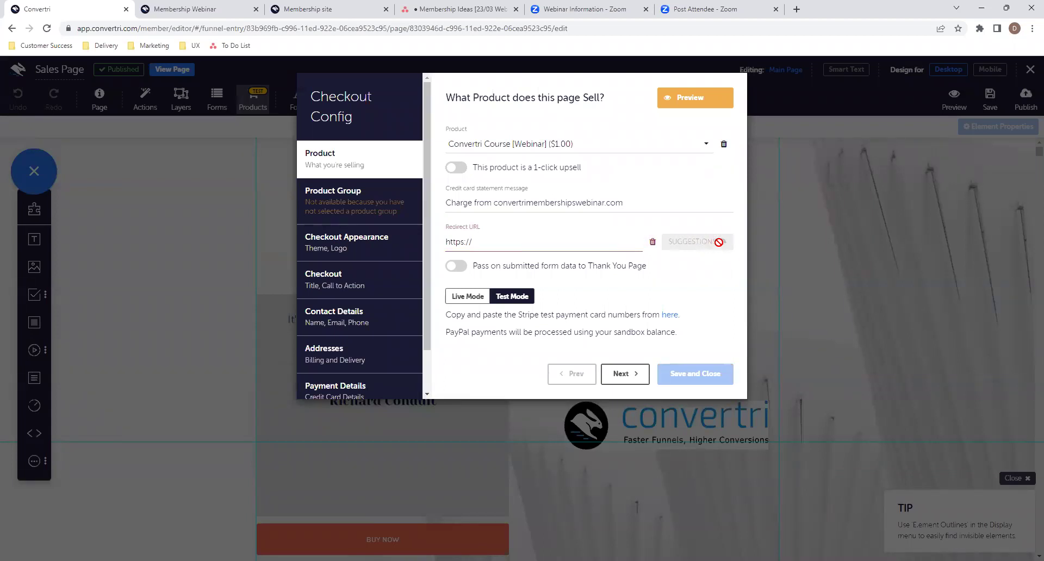
mouse_move(589, 242)
left_mouse_down()
mouse_move(654, 246)
mouse_move(588, 241)
left_mouse_up()
left_click(668, 329)
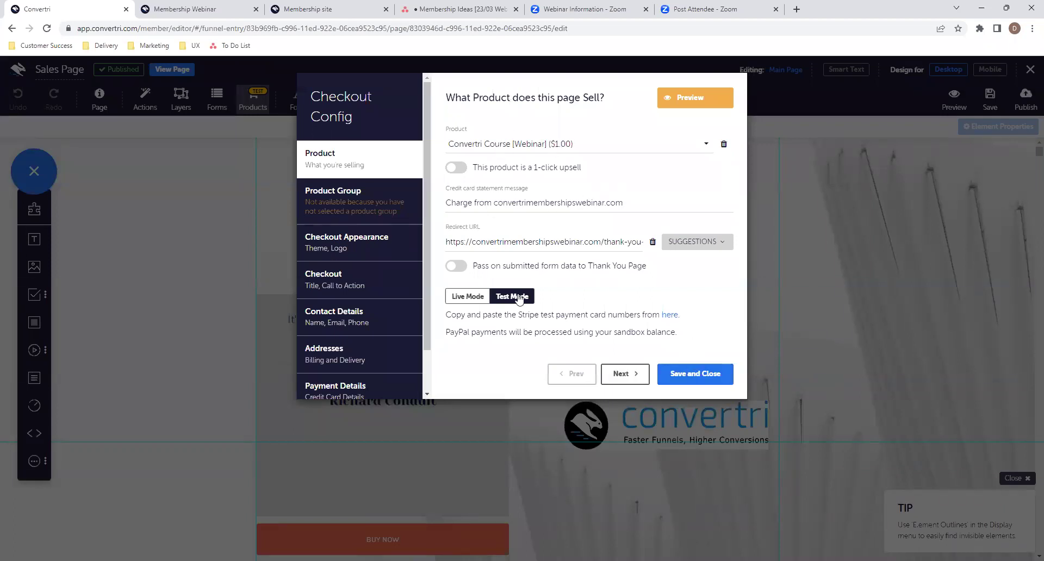
left_click(695, 374)
- Check the BUY NOW button settings, save, and republish the sales page at 'sales'
scroll(607, 403, "down", 4)
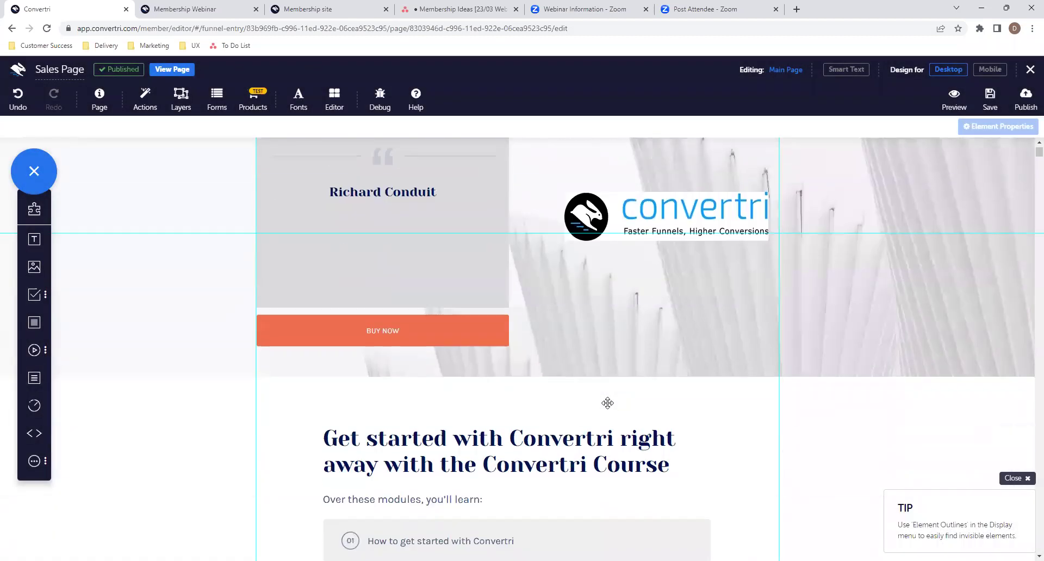
left_click(410, 320)
left_click(917, 205)
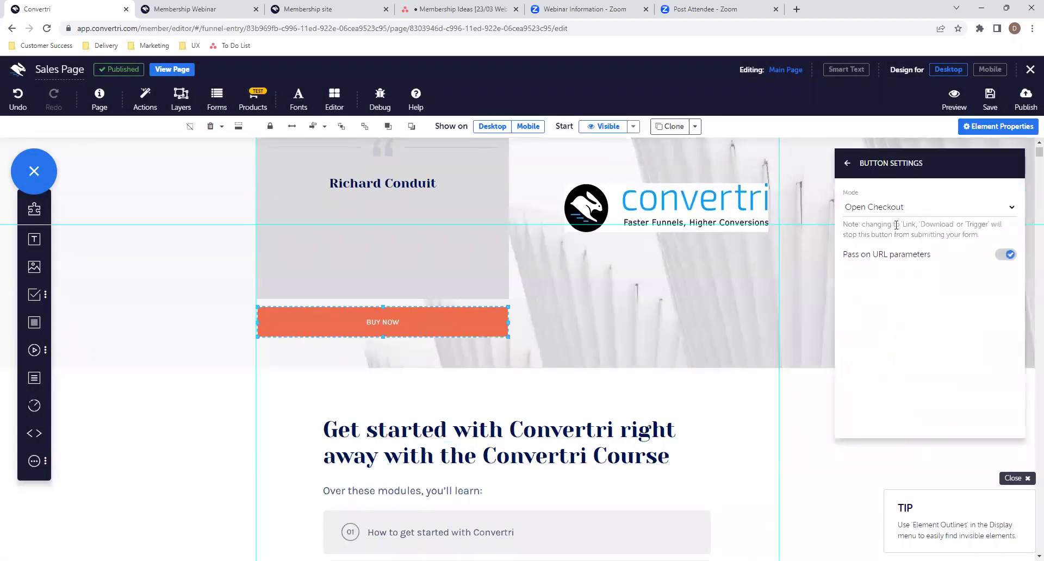
scroll(546, 323, "down", 20)
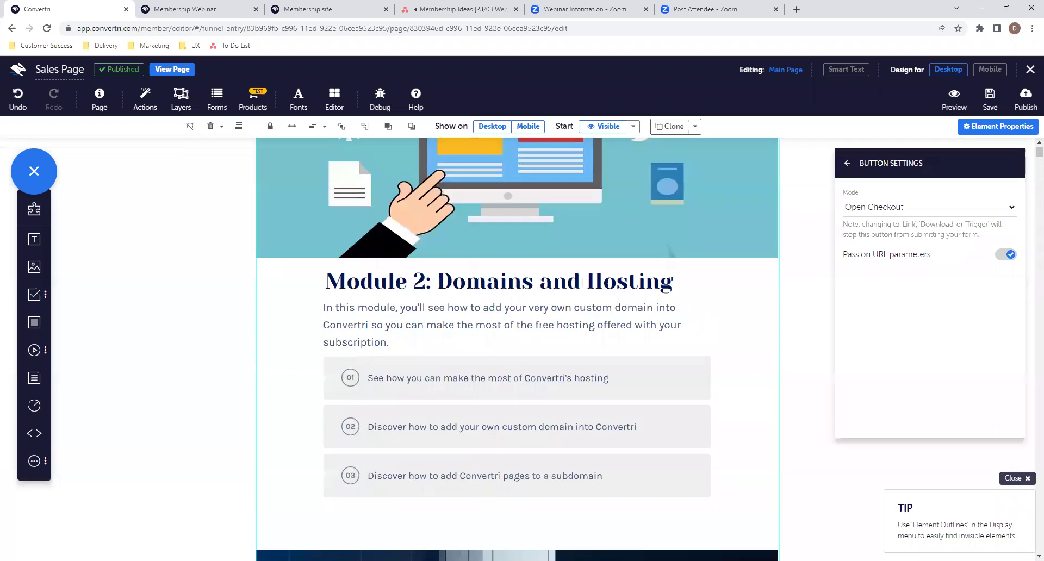
scroll(541, 325, "down", 15)
left_click(538, 309)
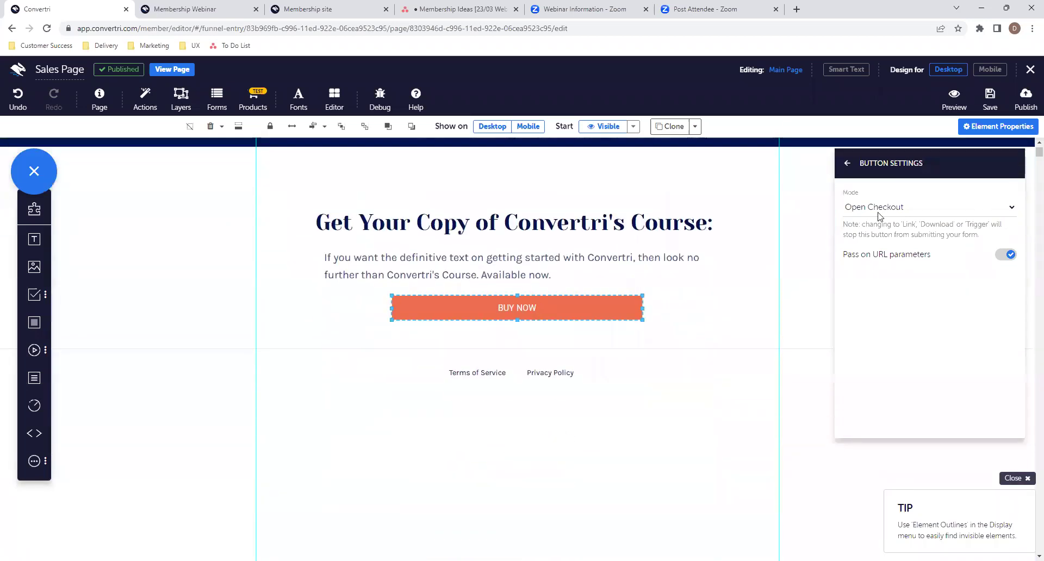
left_click(990, 103)
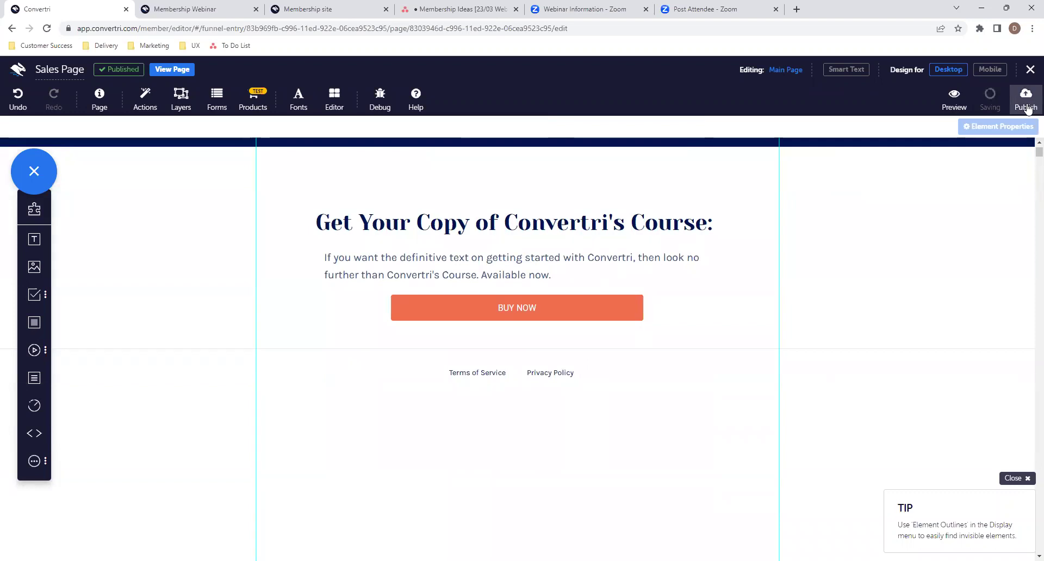
left_click(1026, 106)
left_click(660, 202)
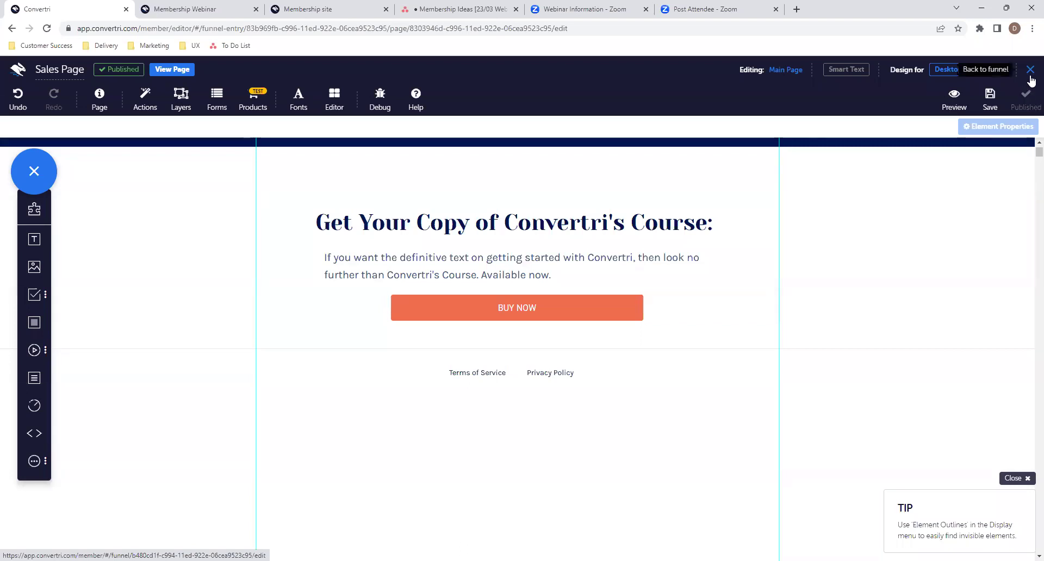
left_click(1029, 78)
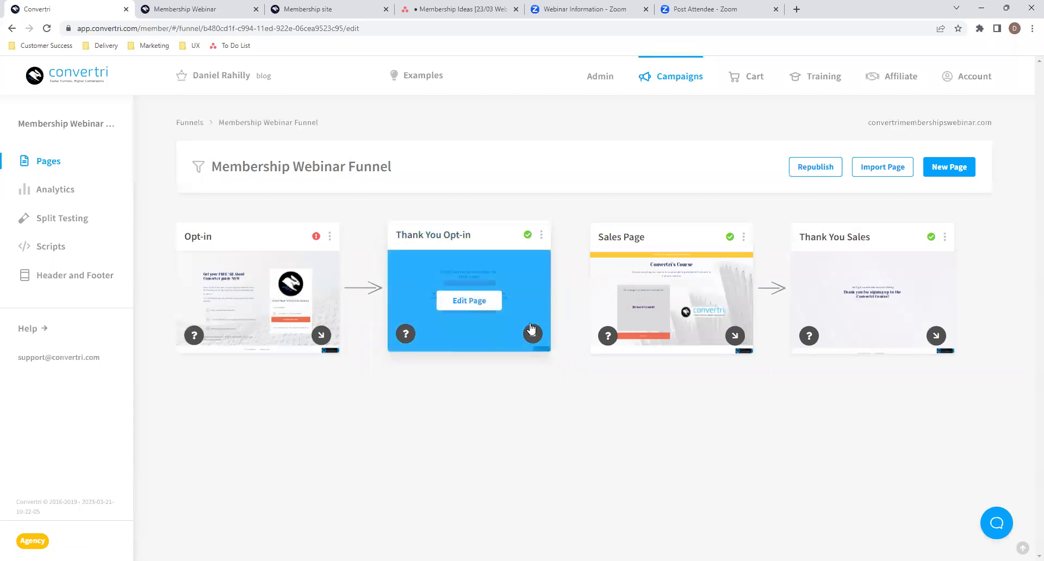
- Copy the Sales Page's published link from the funnel overview
left_click(742, 235)
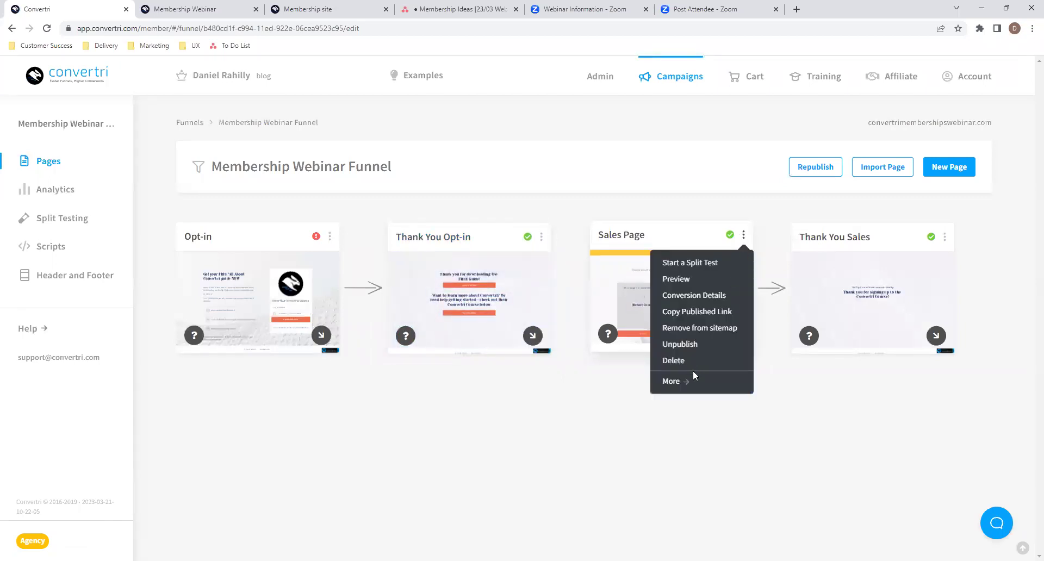
left_click(699, 311)
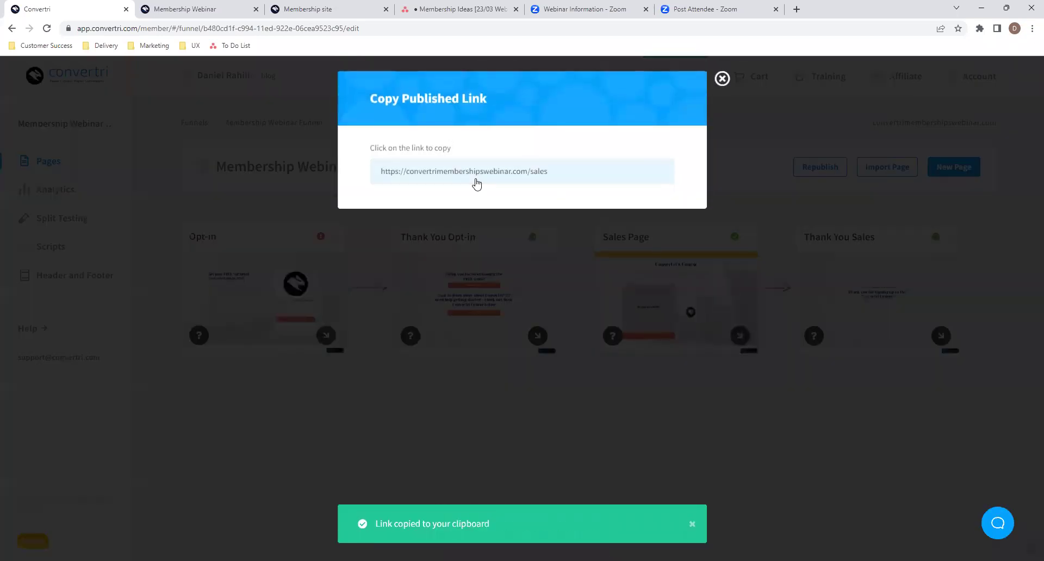
left_click(478, 181)
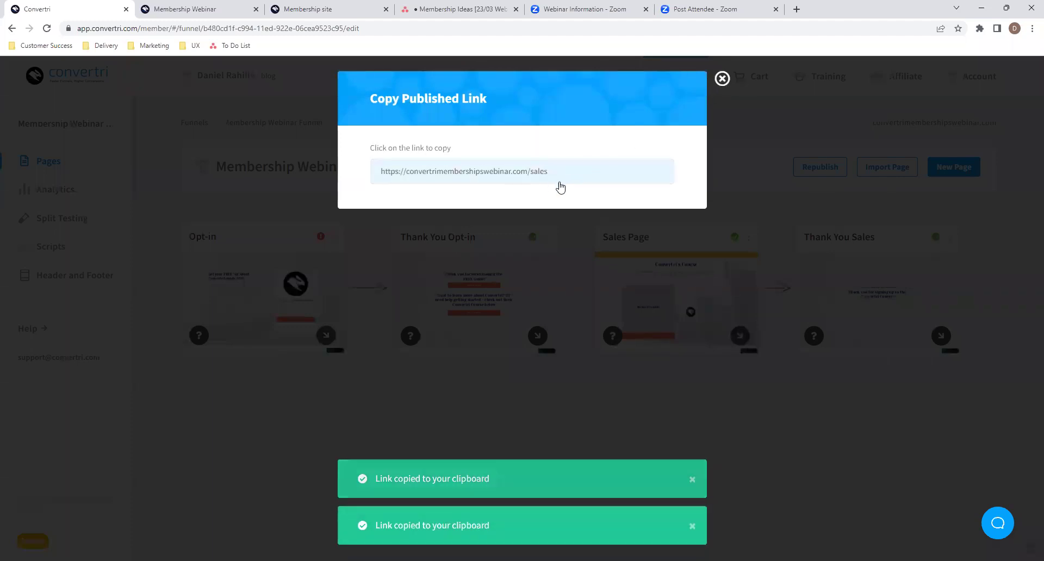
left_click(721, 80)
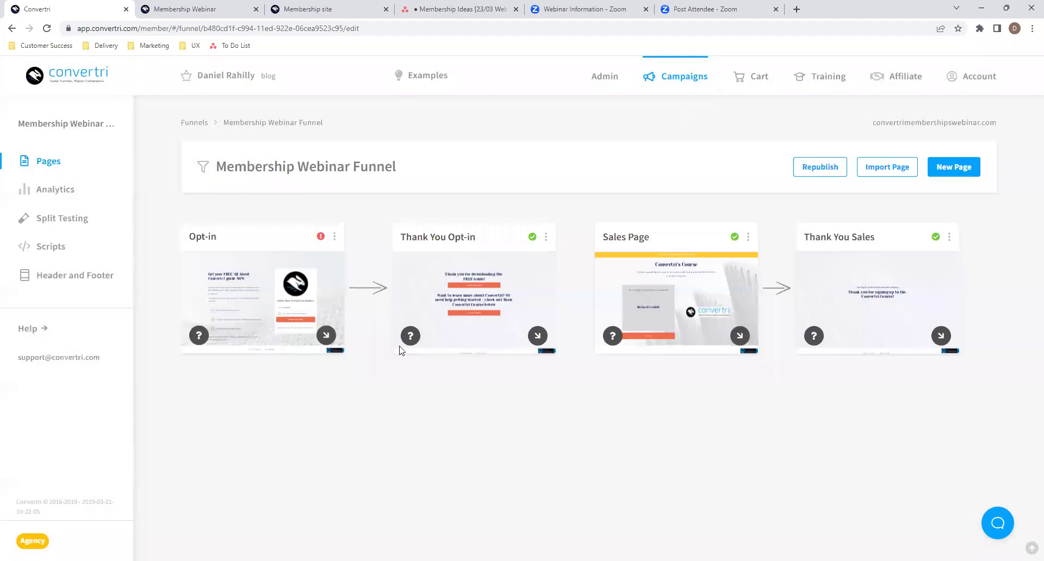
left_click(469, 302)
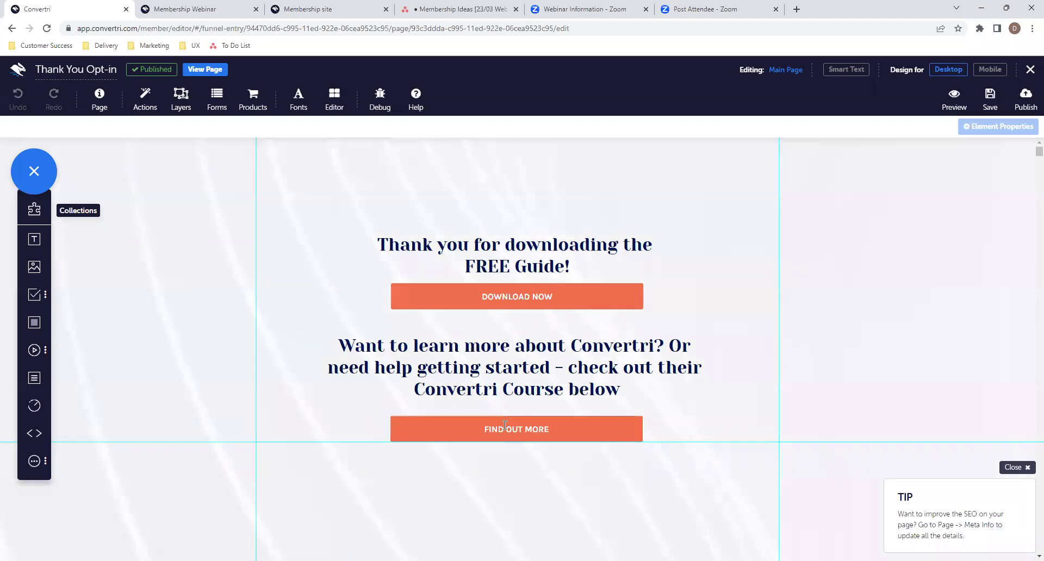
left_click(504, 425)
left_click(921, 206)
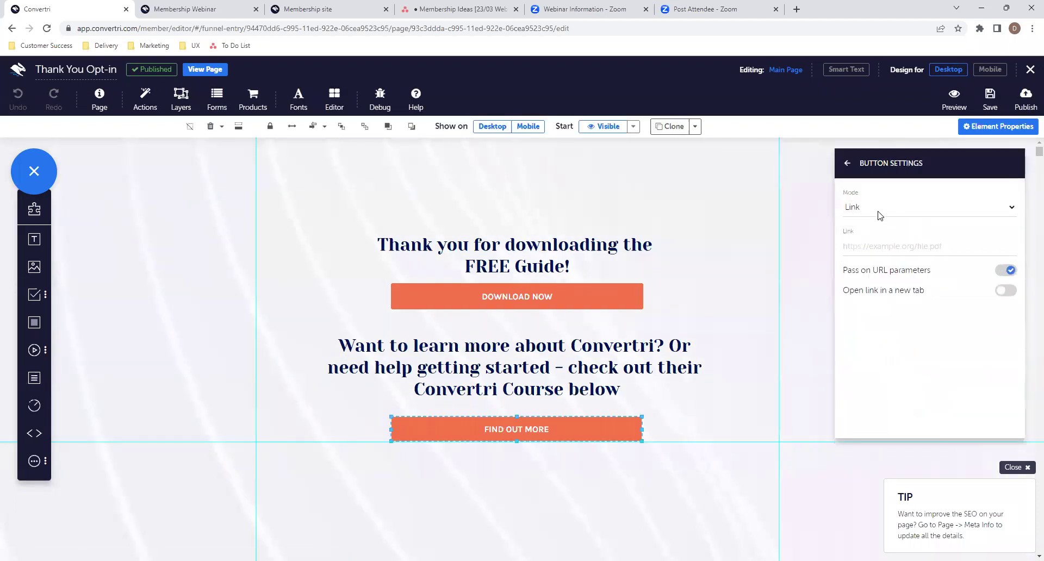
left_click(881, 245)
key("ctrl+v")
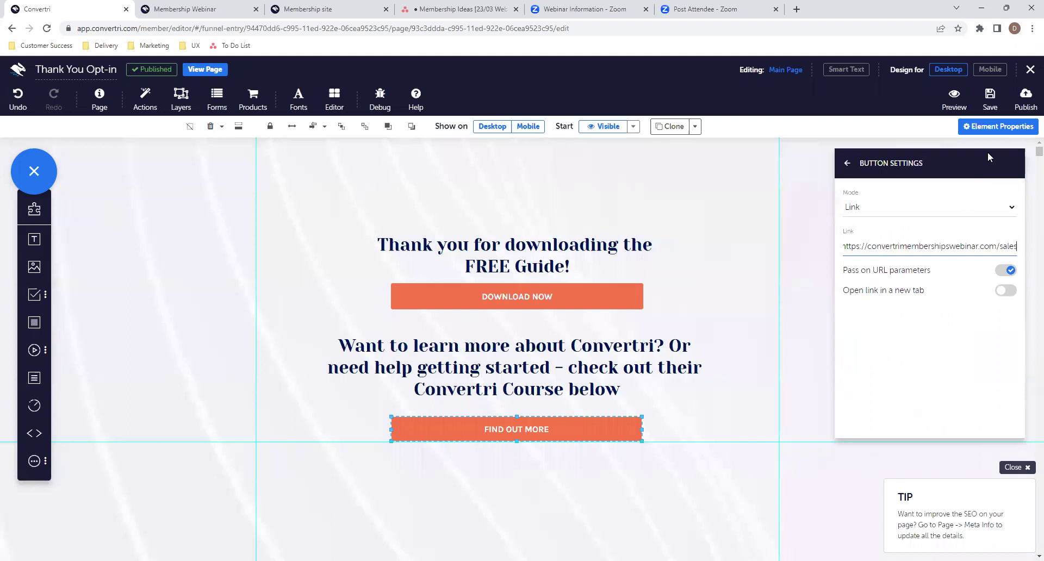
left_click(989, 98)
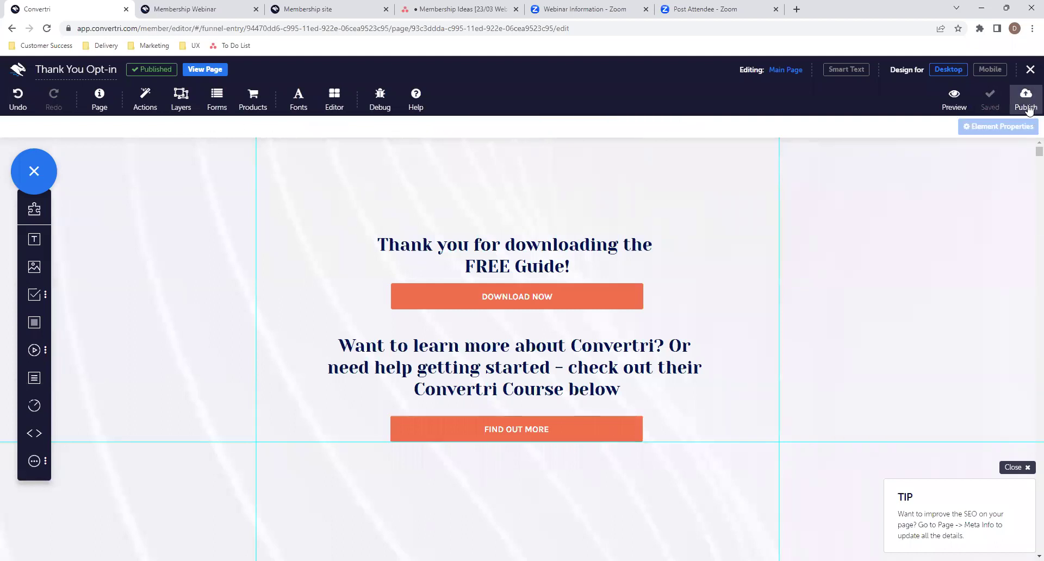
left_click(1025, 101)
left_click(620, 177)
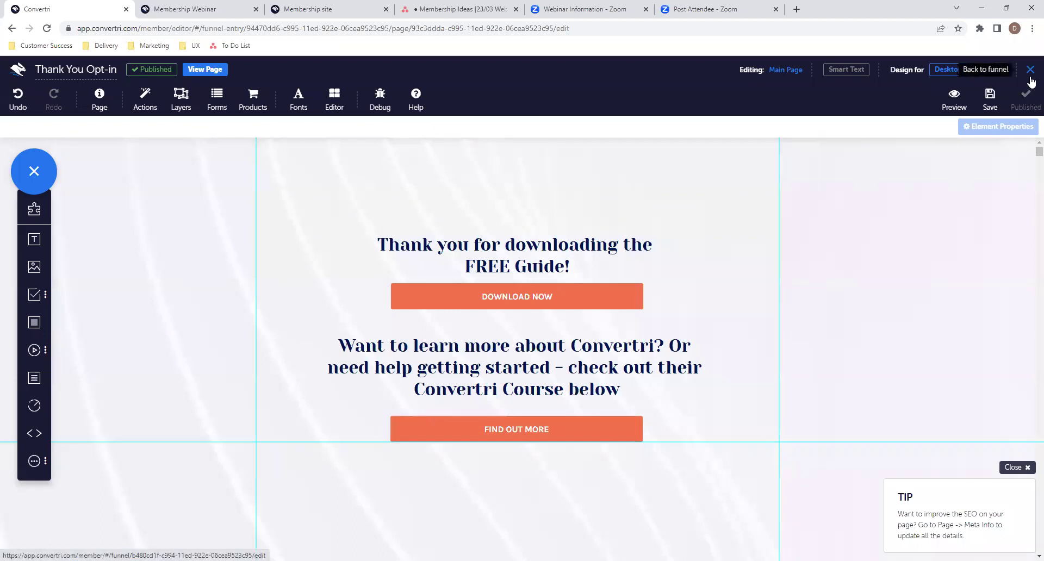
left_click(1030, 76)
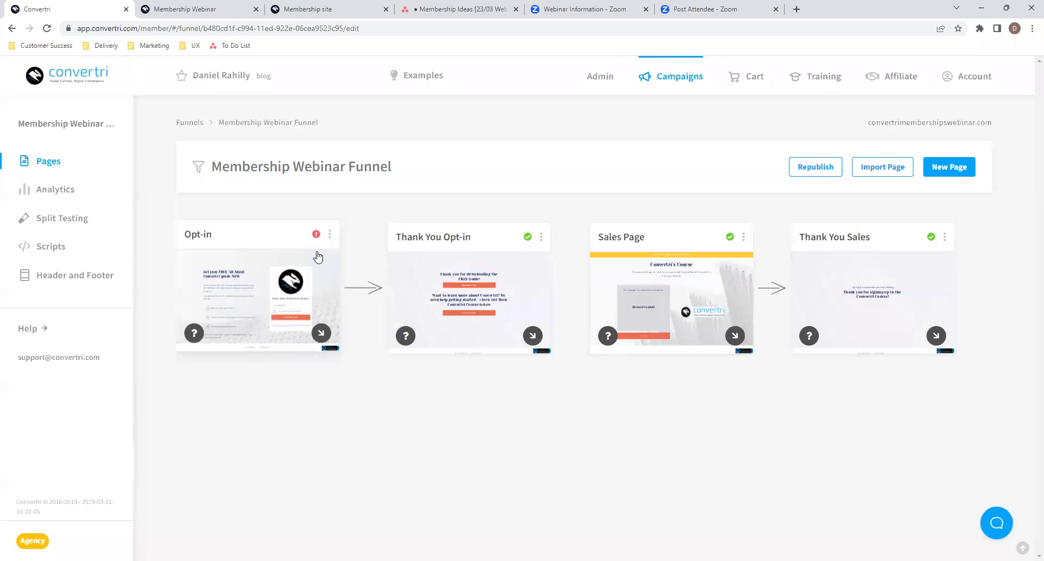
- Verify the Opt-in form's Thank You Page URL and the DOWNLOAD NOW button settings
left_click(256, 298)
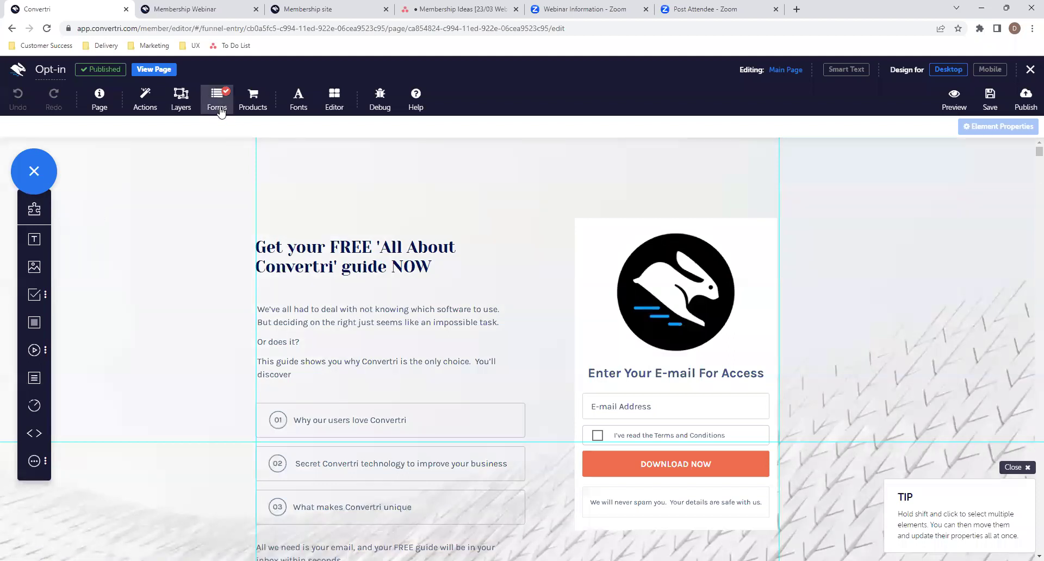
left_click(220, 108)
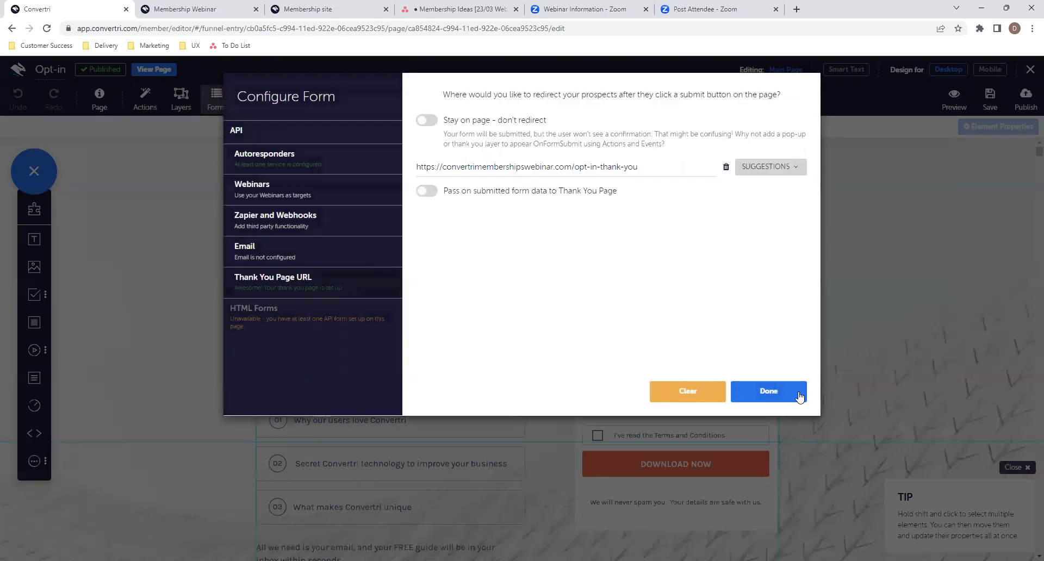
left_click(788, 399)
left_click(725, 462)
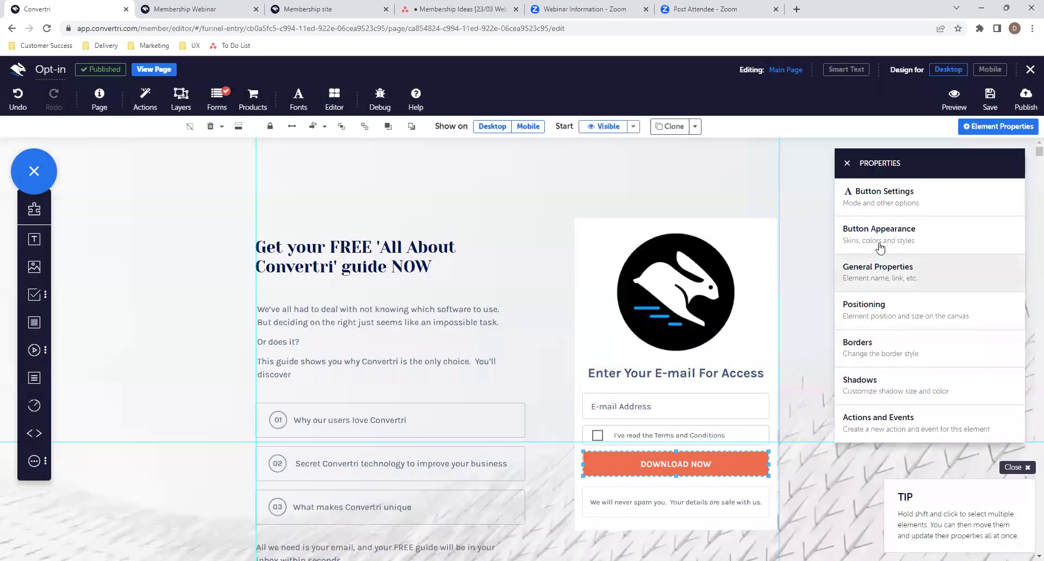
left_click(872, 197)
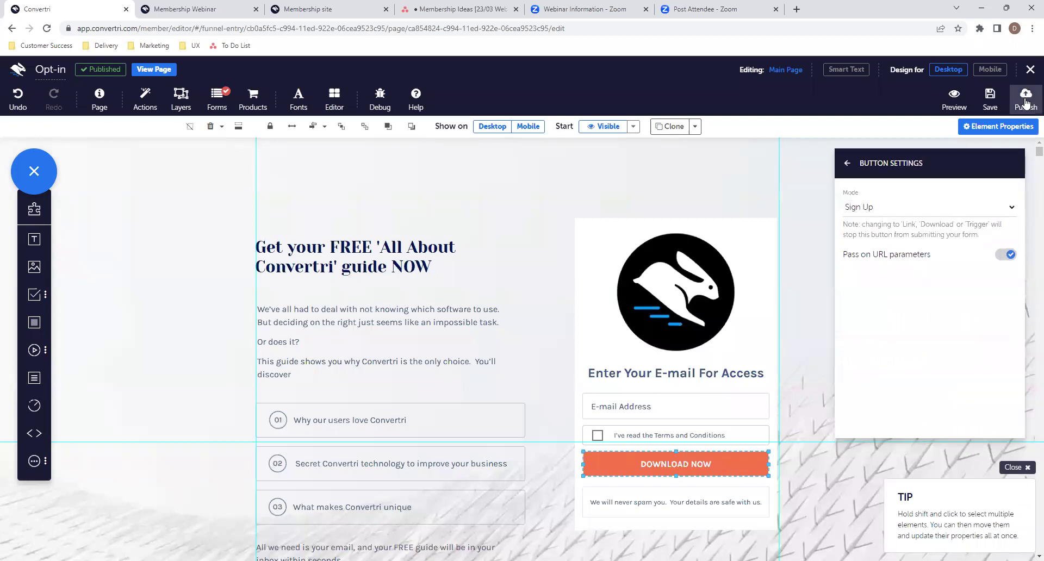
- Republish the Opt-in page and open it live in a new tab
left_click(1025, 104)
left_click(656, 198)
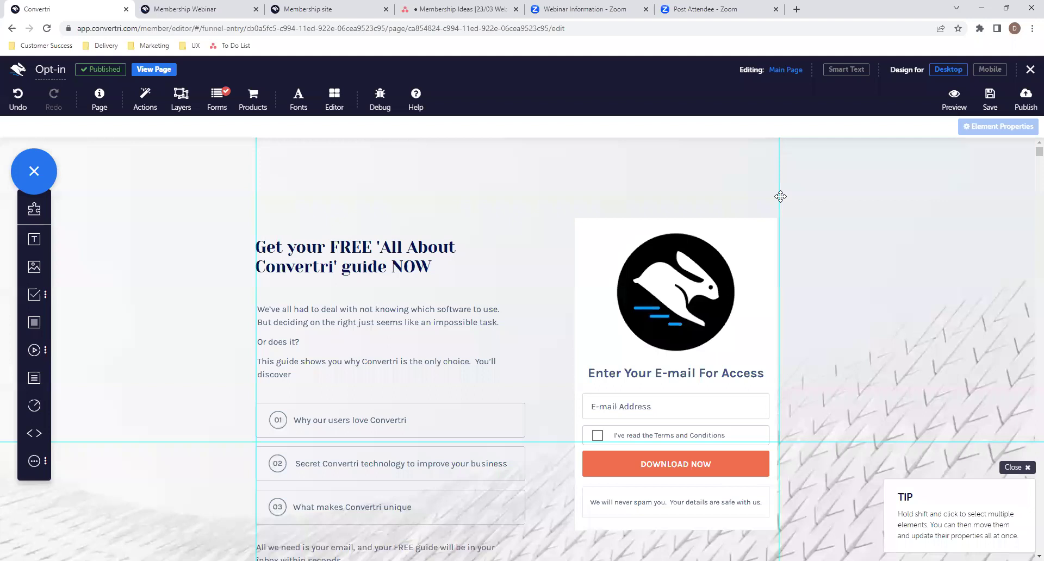
left_click(154, 70)
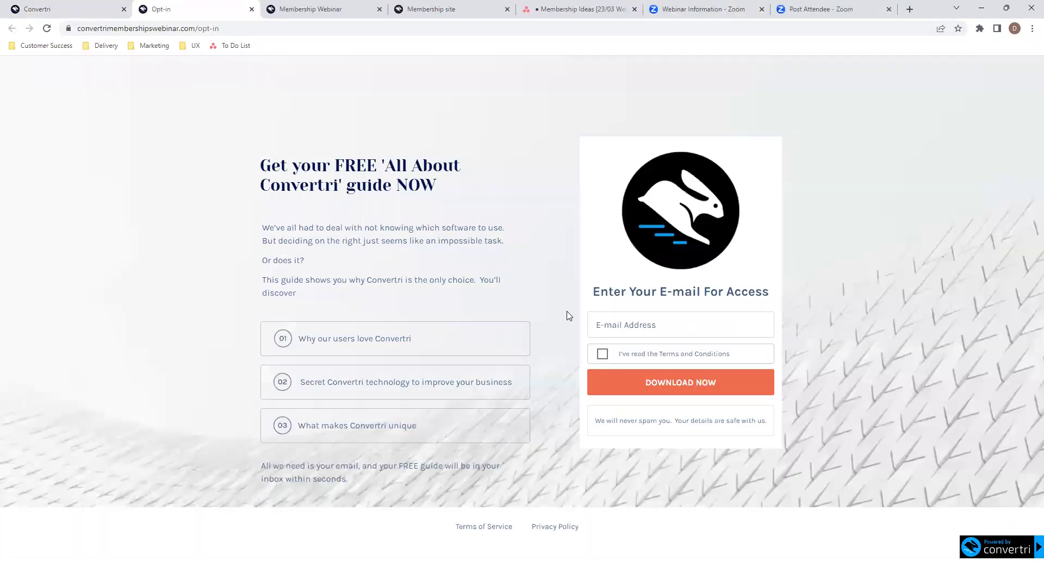
- Submit the opt-in form with a +123 variant of a saved e-mail, accepting the Terms
left_click(636, 329)
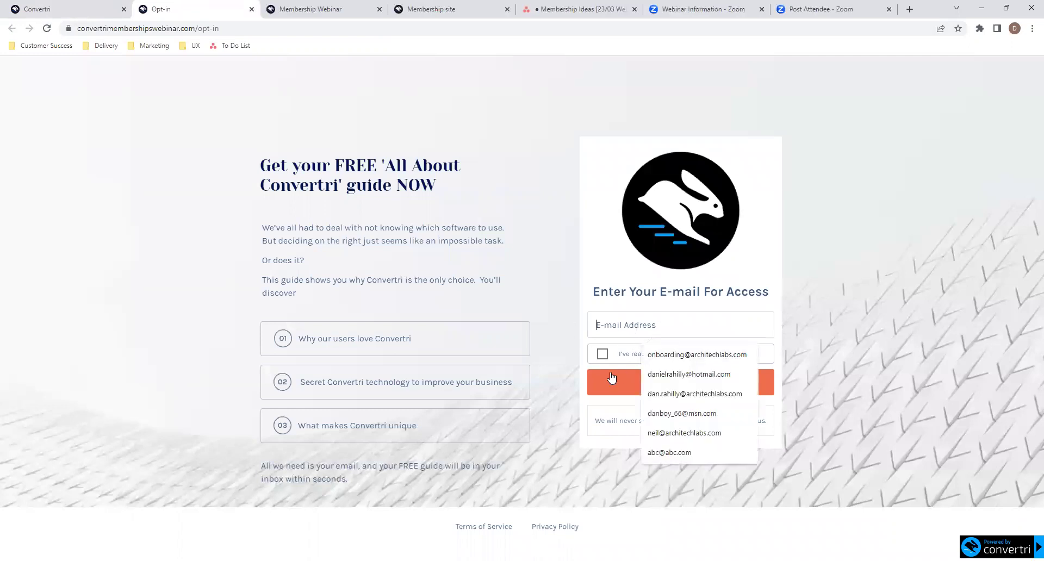
left_click(653, 371)
left_click_drag(646, 325, 593, 324)
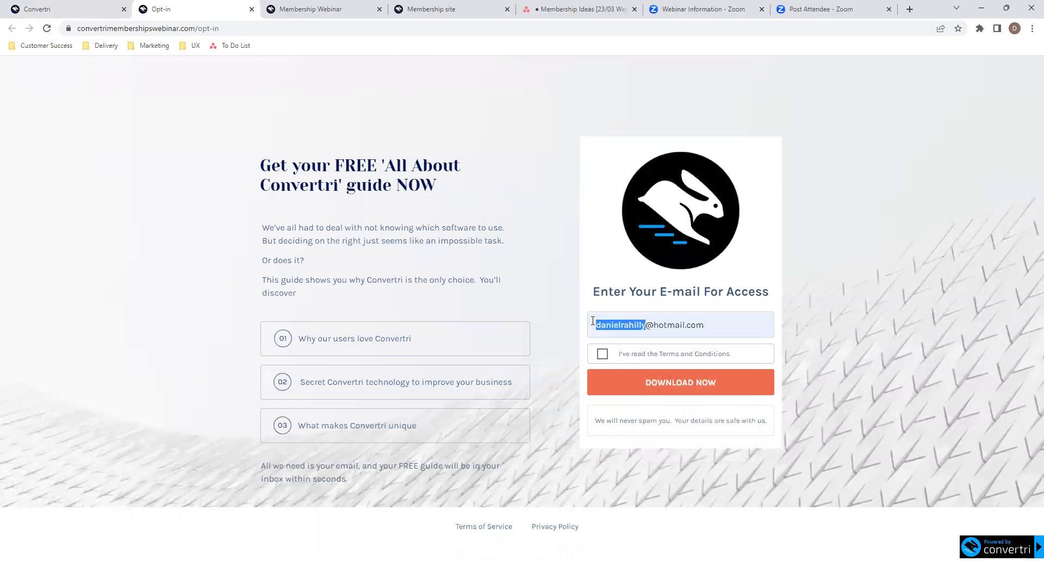
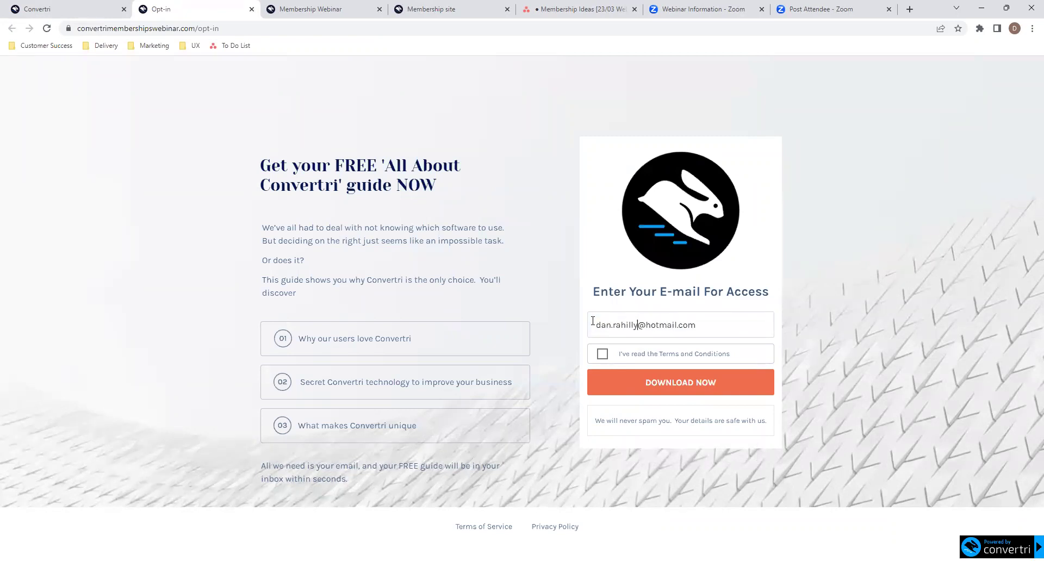
key("Delete")
key("Delete")
key("Delete")
key("Delete")
key("Delete")
key("Delete")
key("Delete")
key("Delete")
key("Delete")
key("Delete")
key("Delete")
key("Delete")
key("Left")
key("Left")
key("Left")
key("Left")
key("Left")
key("Left")
key("Left")
key("Left")
key("Left")
key("Left")
key("Left")
key("Left")
key("Left")
key("Left")
key("Left")
type("+123")
left_click(602, 354)
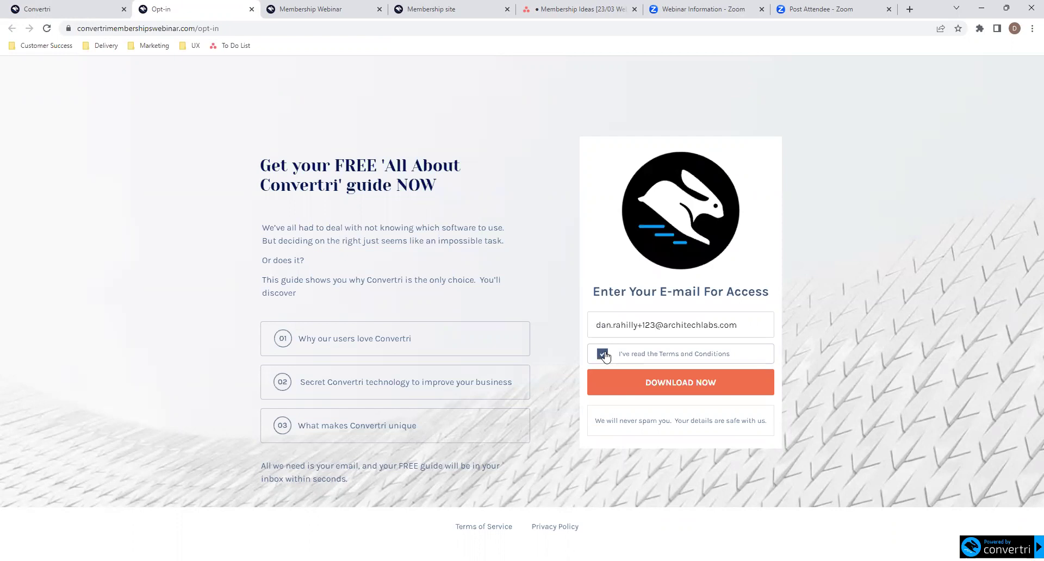
left_click(702, 386)
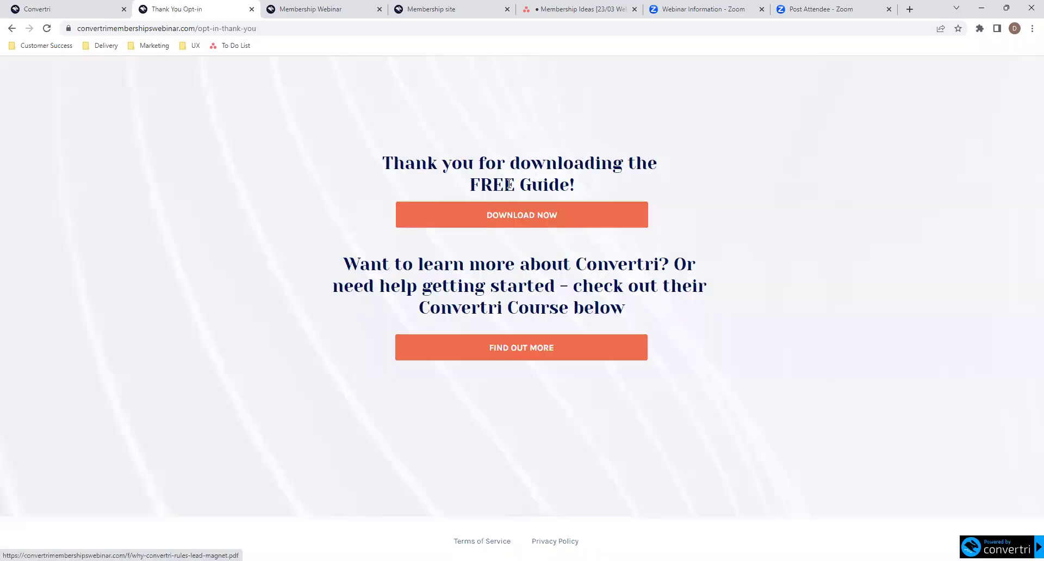
- Open the guide PDF from DOWNLOAD NOW in a new tab and page through to page 3
right_click(517, 213)
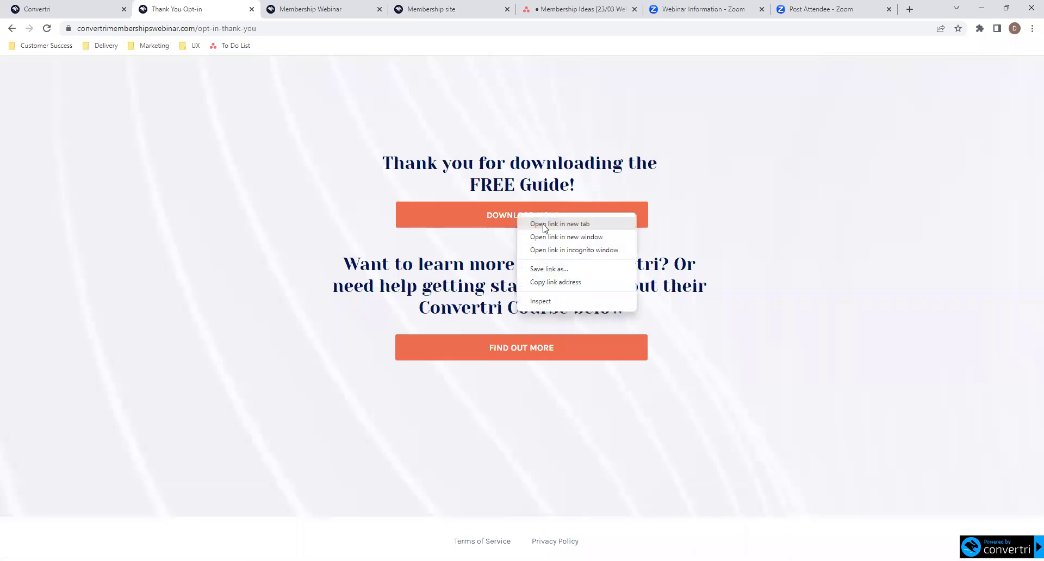
left_click(544, 224)
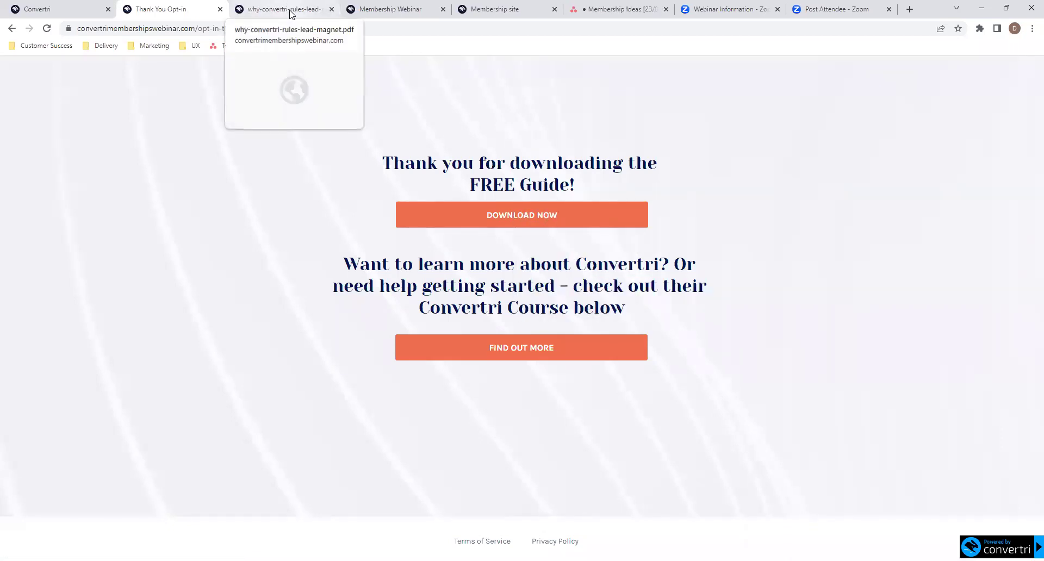
left_click(289, 10)
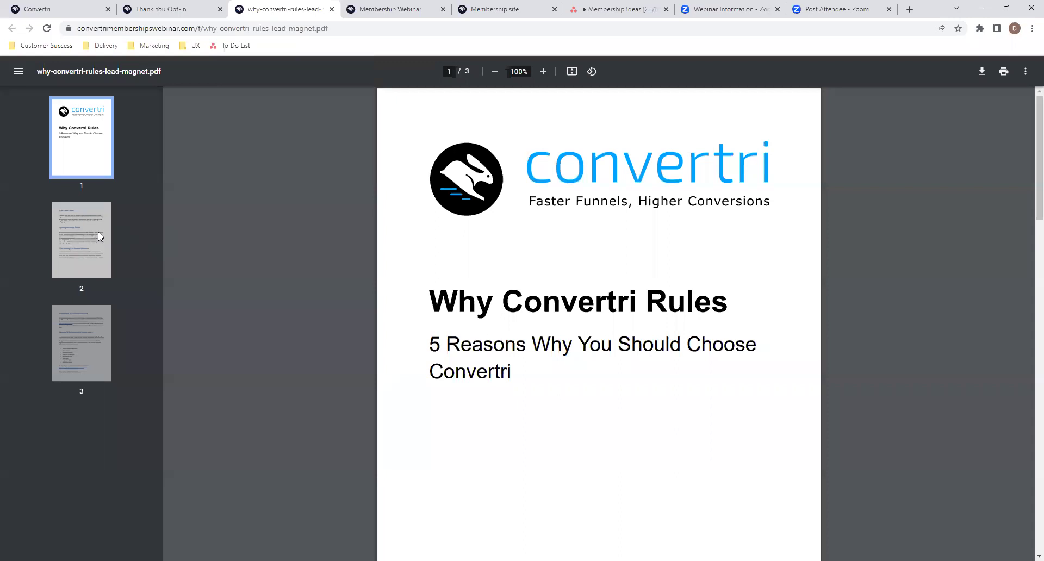
left_click(98, 231)
left_click(94, 338)
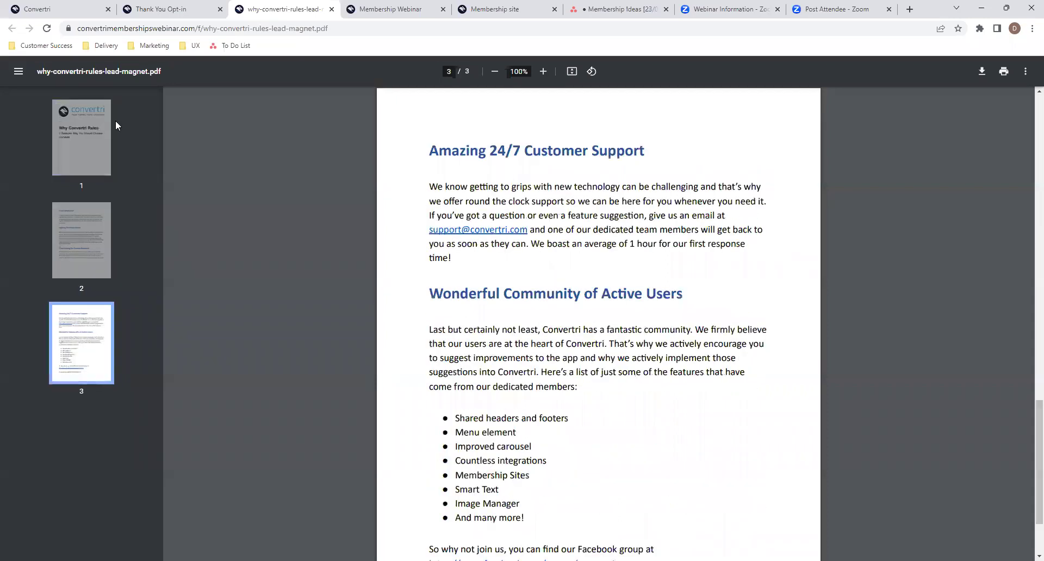
left_click(163, 9)
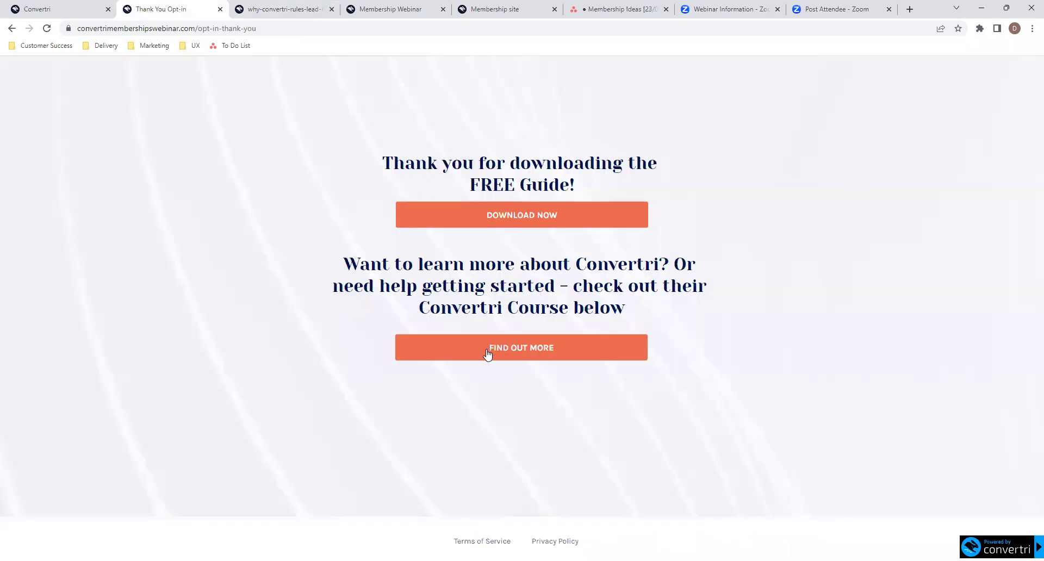
- Follow FIND OUT MORE to the course sales page and scroll down it
left_click(541, 357)
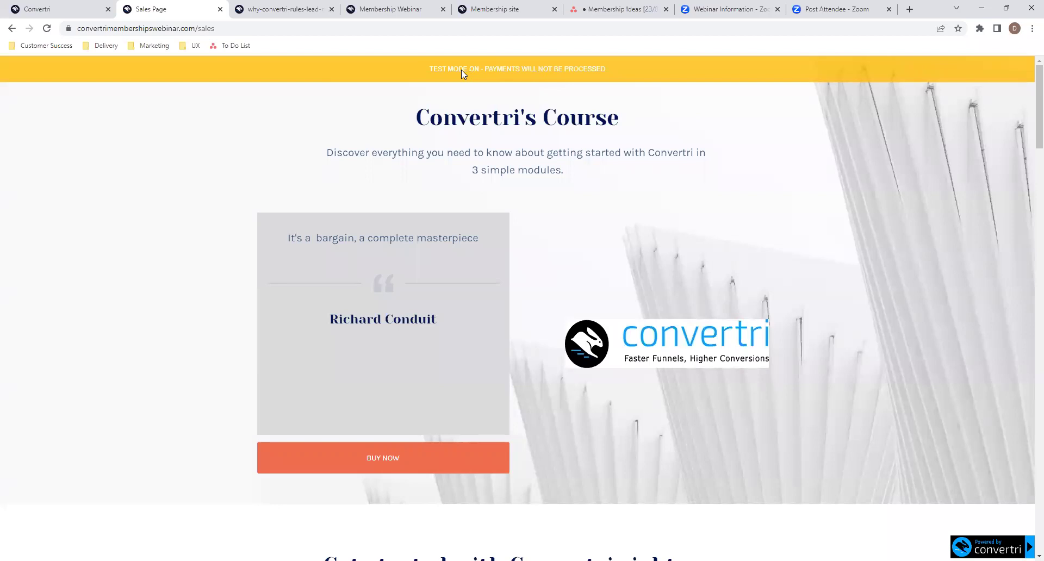
scroll(607, 249, "down", 15)
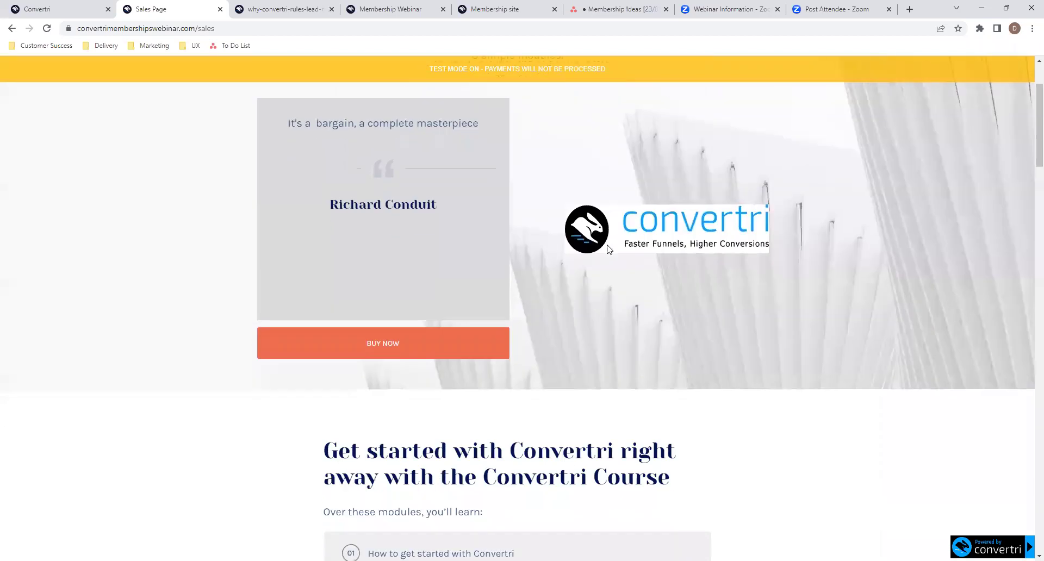
scroll(606, 245, "down", 20)
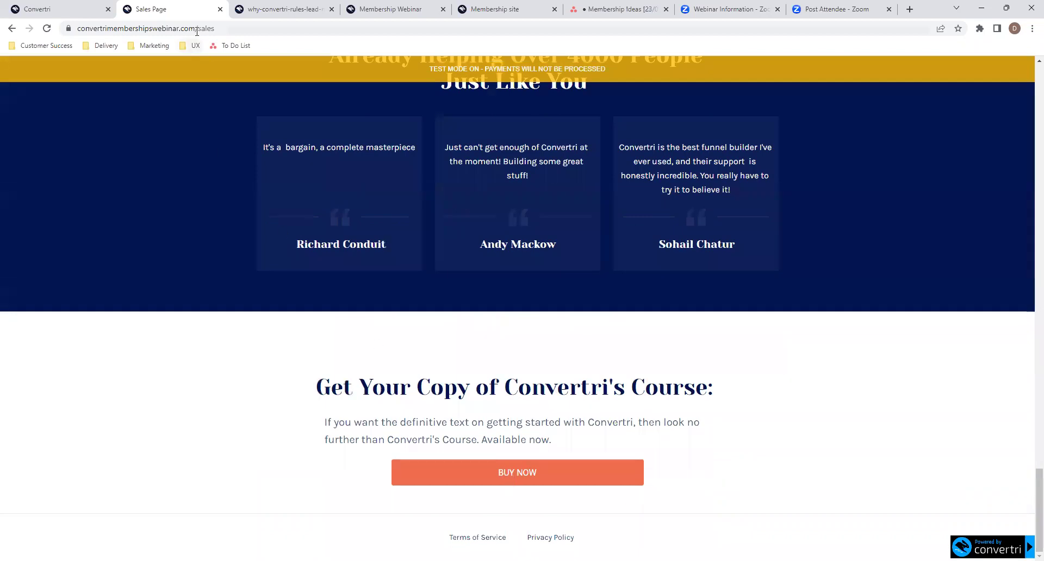
- Copy the Opt-in page's published link from the funnel overview
left_click(88, 8)
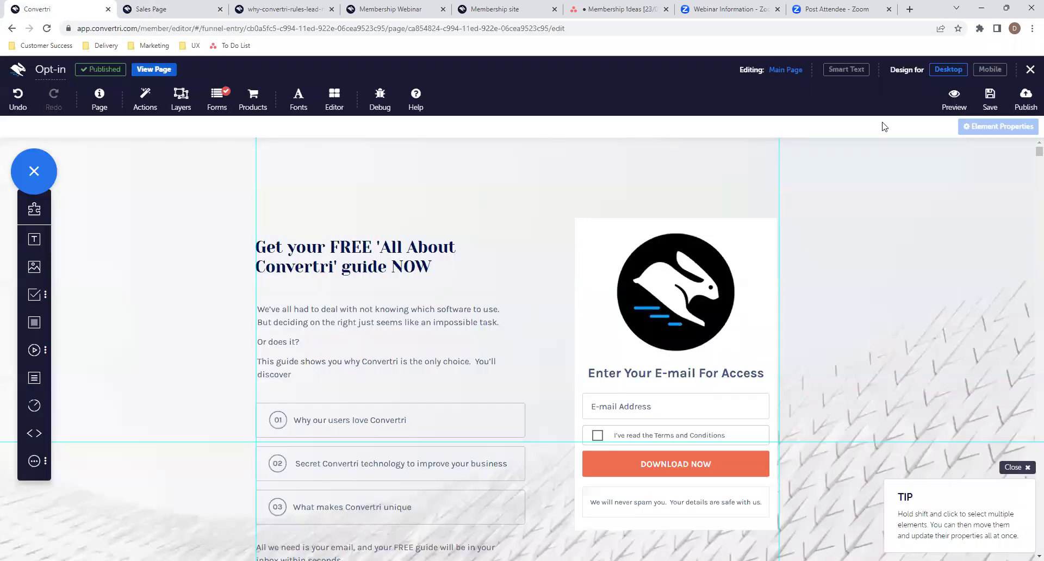
left_click(1030, 69)
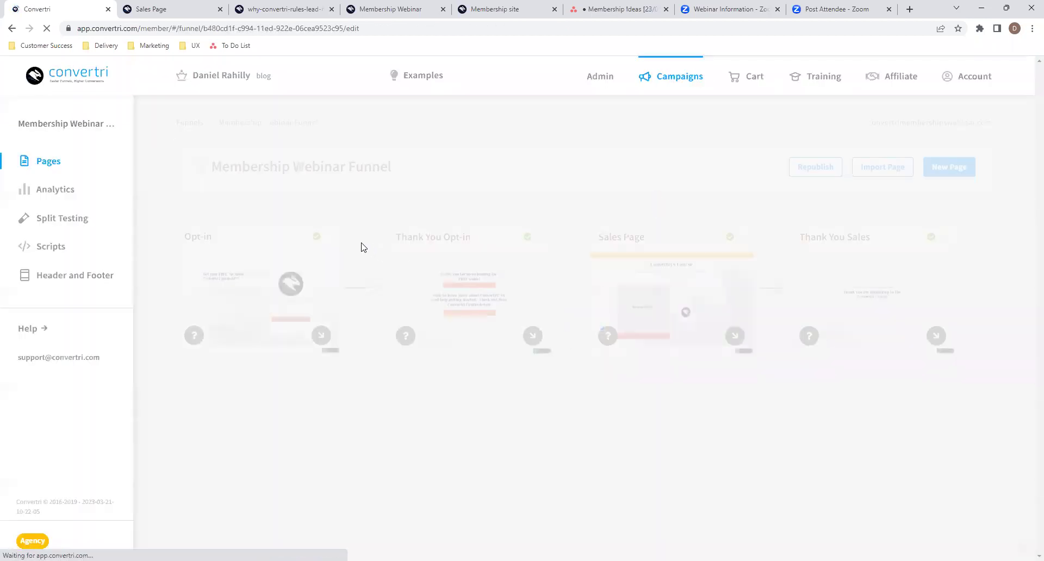
left_click(329, 235)
left_click(307, 308)
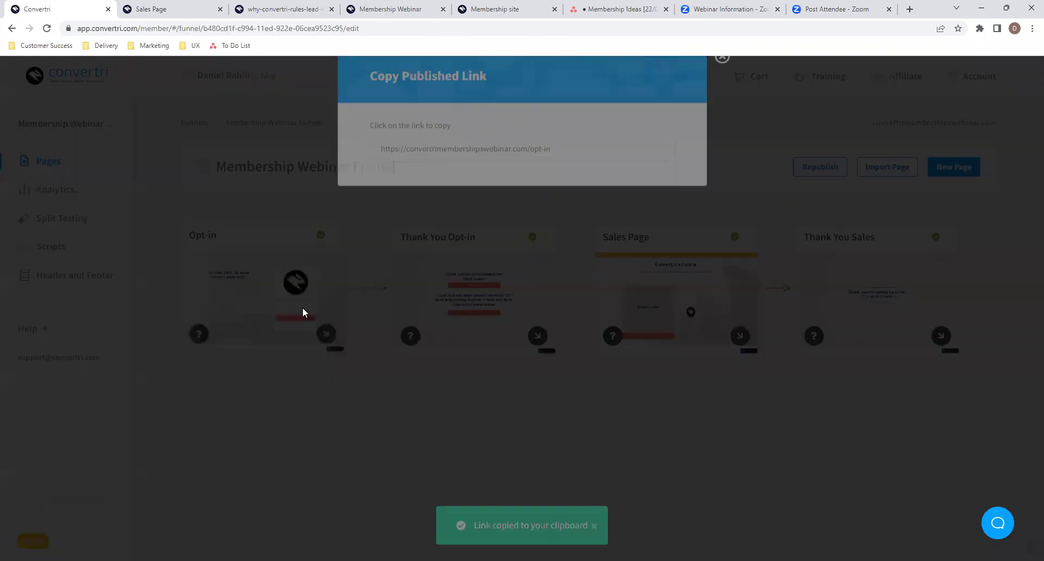
left_click(448, 171)
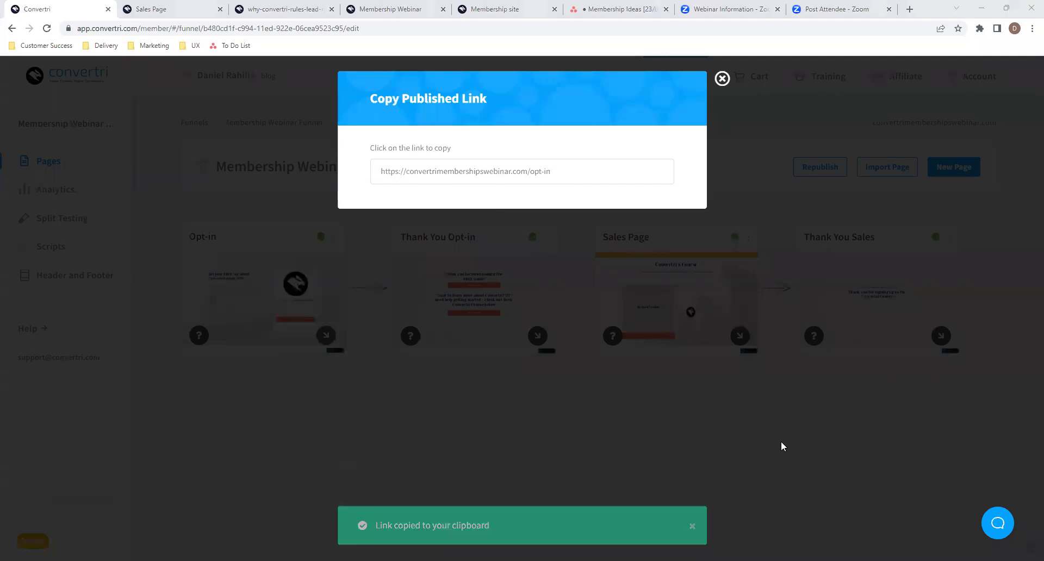
left_click(722, 80)
- Scroll the live sales page back up to the Convertri's Course BUY NOW section
left_click(163, 8)
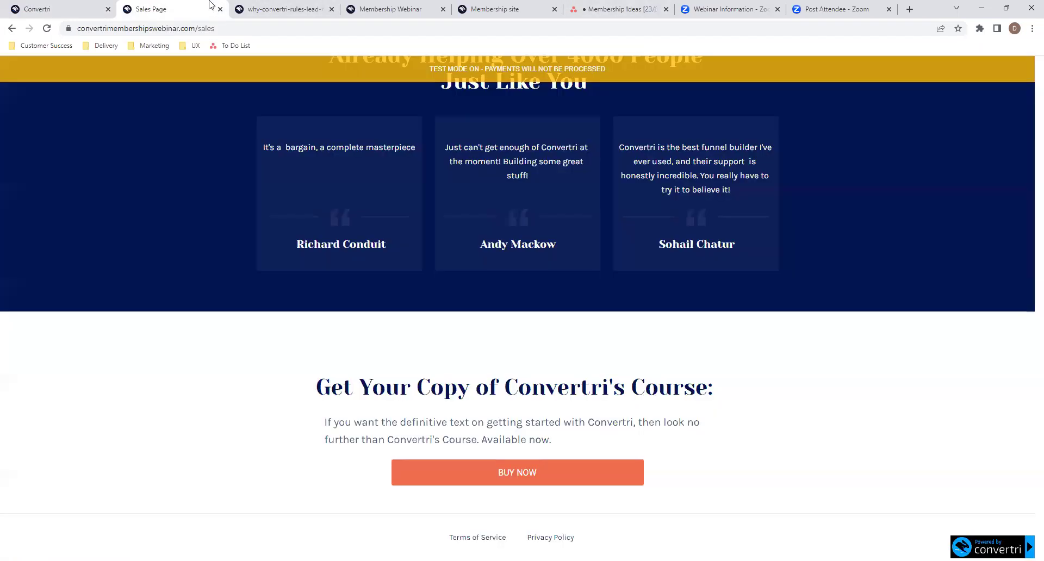
scroll(613, 294, "up", 20)
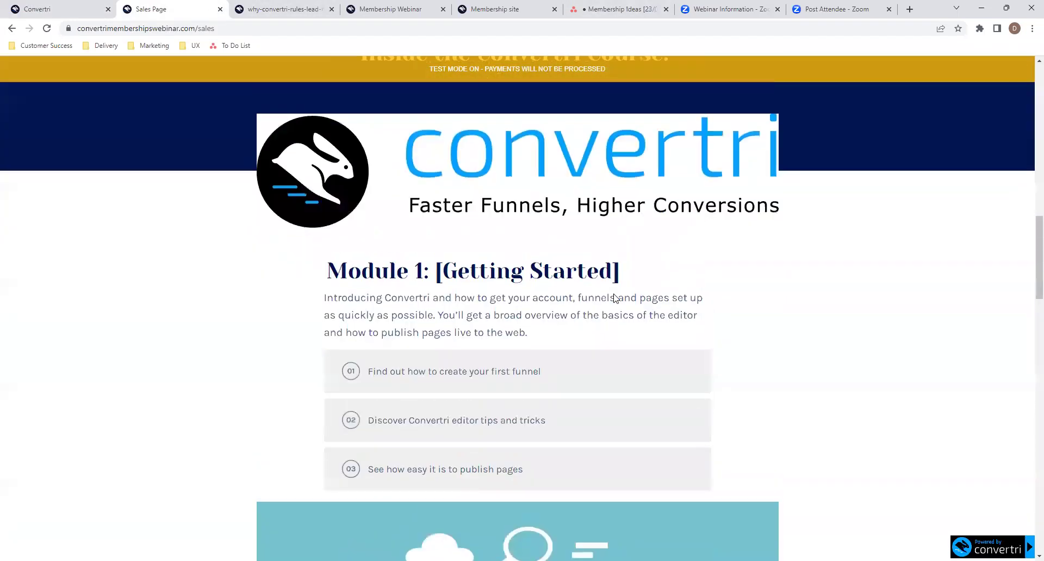
scroll(613, 296, "up", 13)
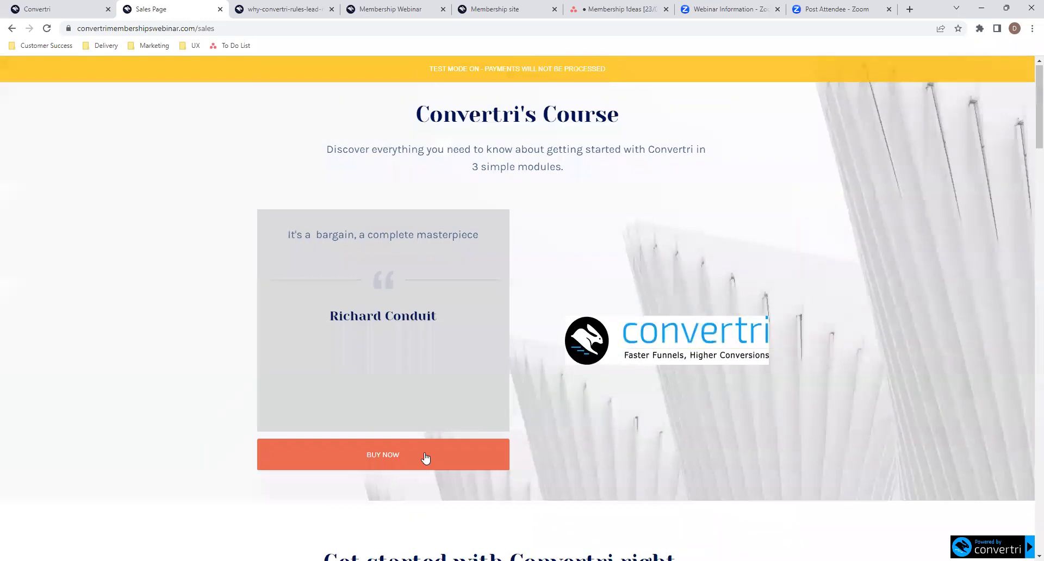
- Start the Convertri Course checkout with a test name and e-mail and submit via PayPal
left_click(426, 459)
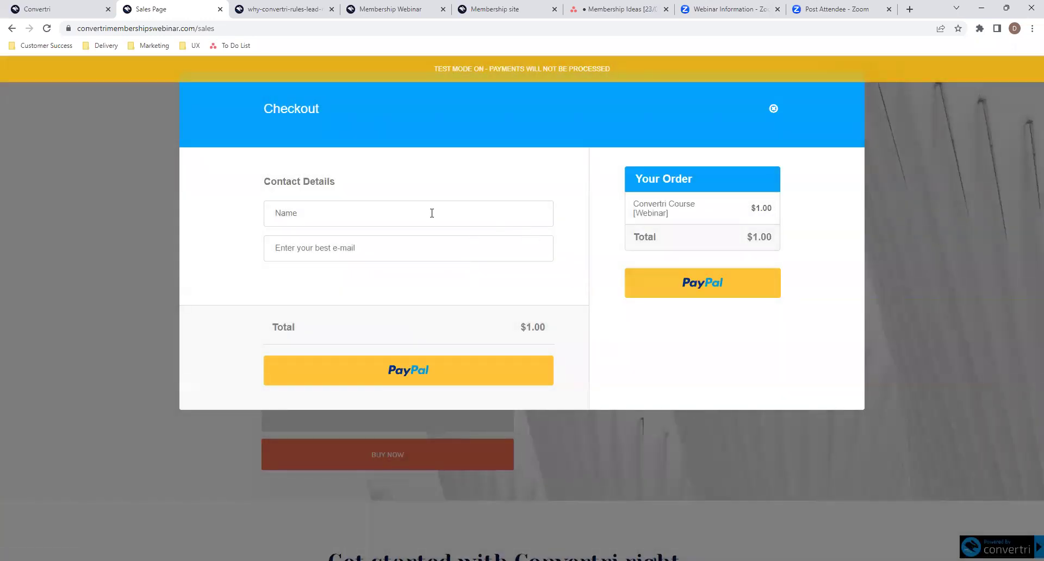
left_click(426, 213)
type("d")
left_click(375, 239)
type("dan.")
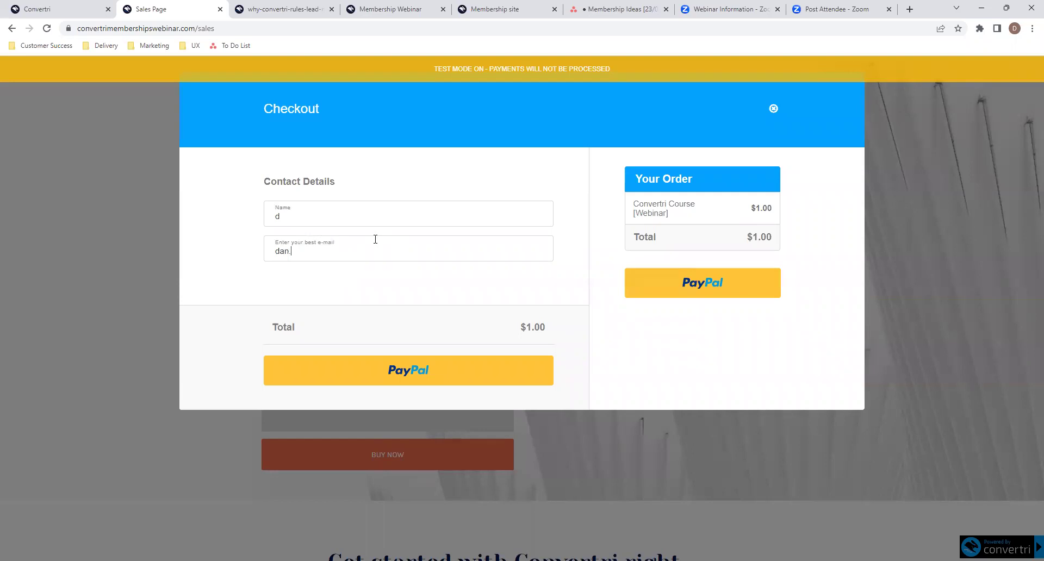
type("ra@.com")
left_click(447, 379)
left_click(448, 379)
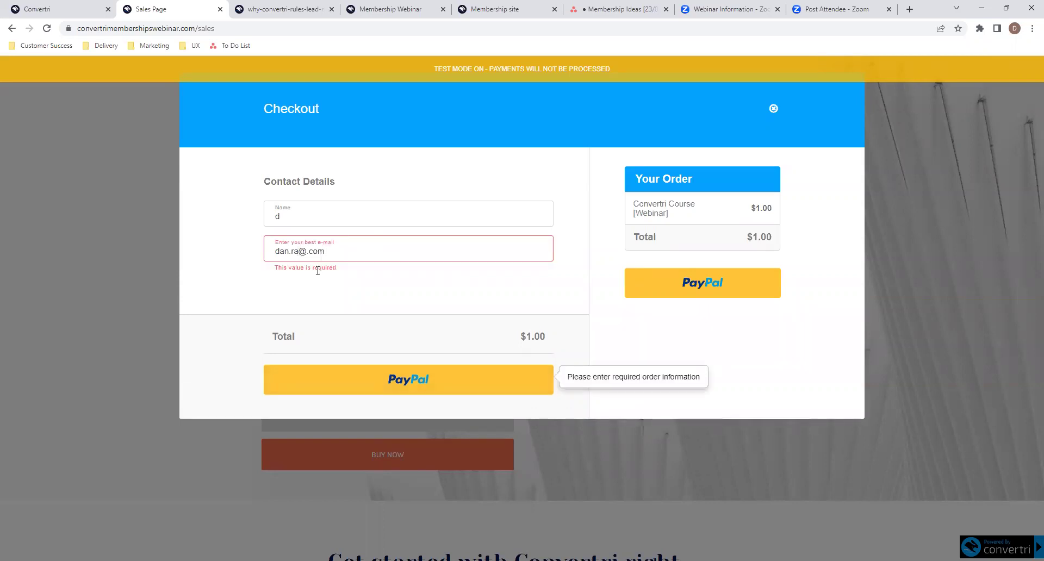
type("hilly")
key("Left")
key("Left")
key("Left")
key("Left")
key("Left")
key("Right")
key("Right")
type("fsdf")
left_click(406, 379)
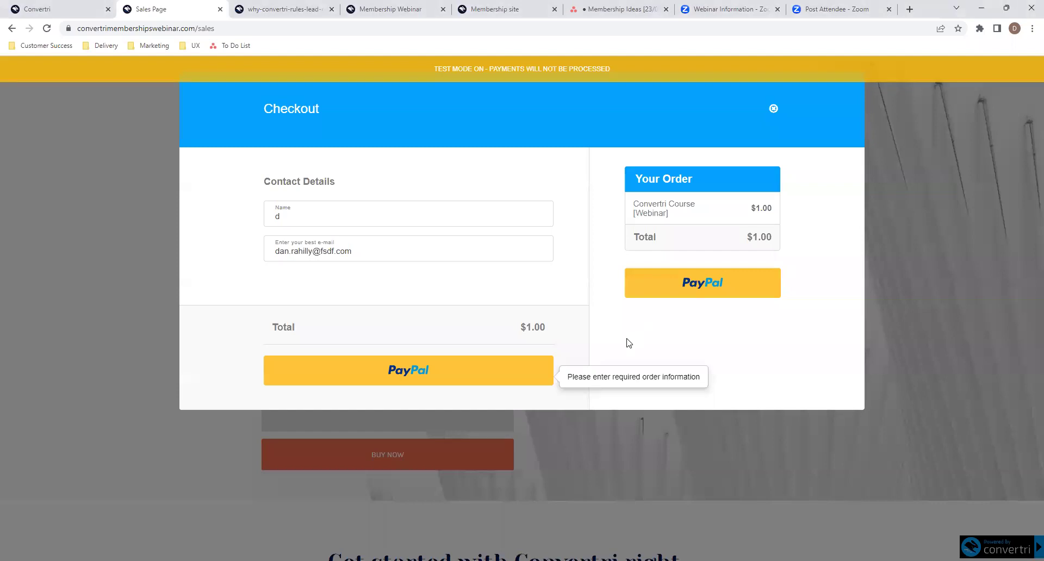
- Close the checkout and return to the Convertri funnel tab
left_click(599, 351)
left_click(774, 110)
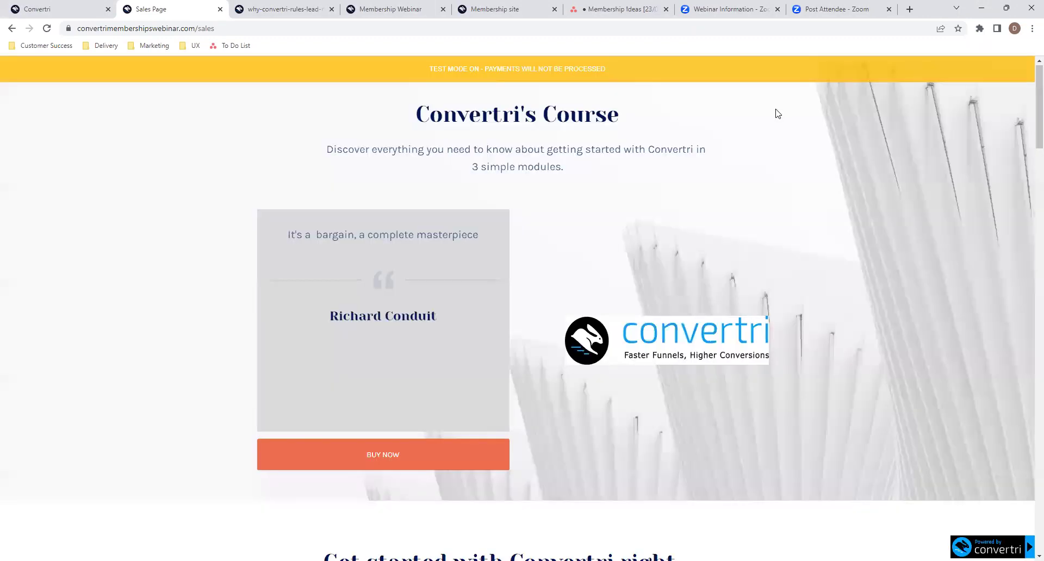
left_click(47, 9)
- Set the Sales Page checkout product to Live Mode, save it, and republish the page
mouse_move(684, 276)
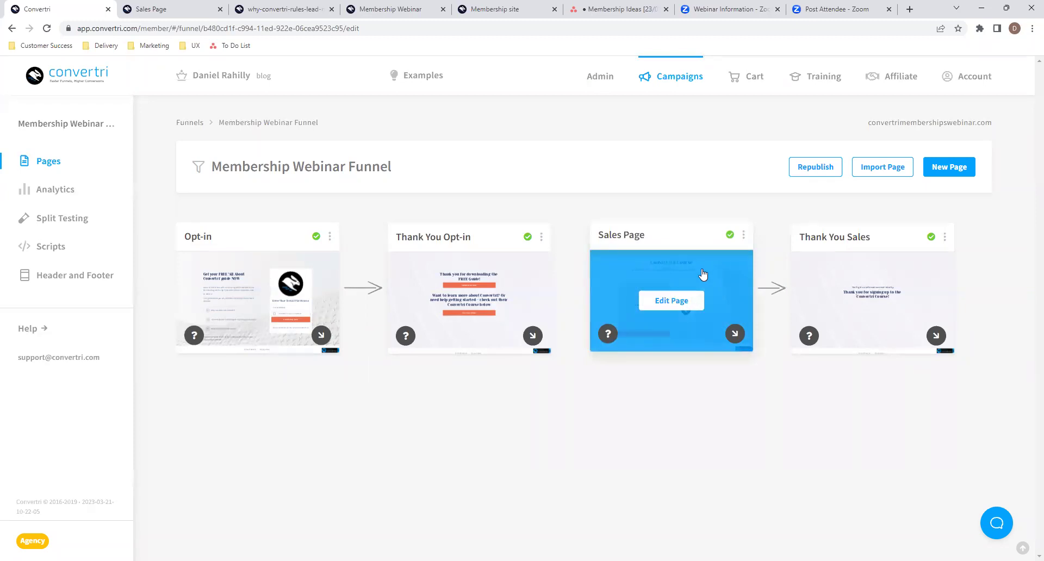
left_click(672, 301)
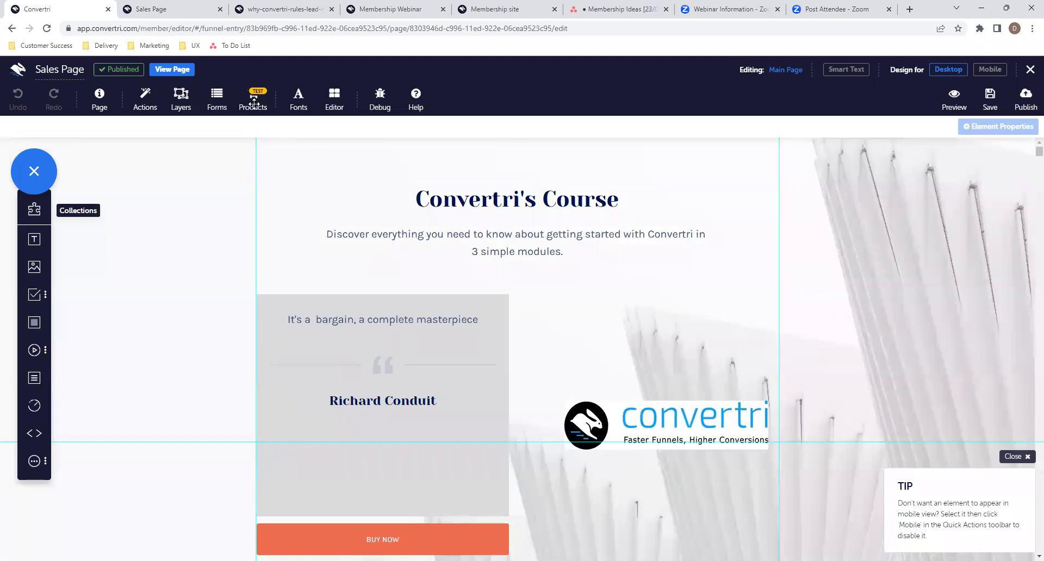
left_click(254, 102)
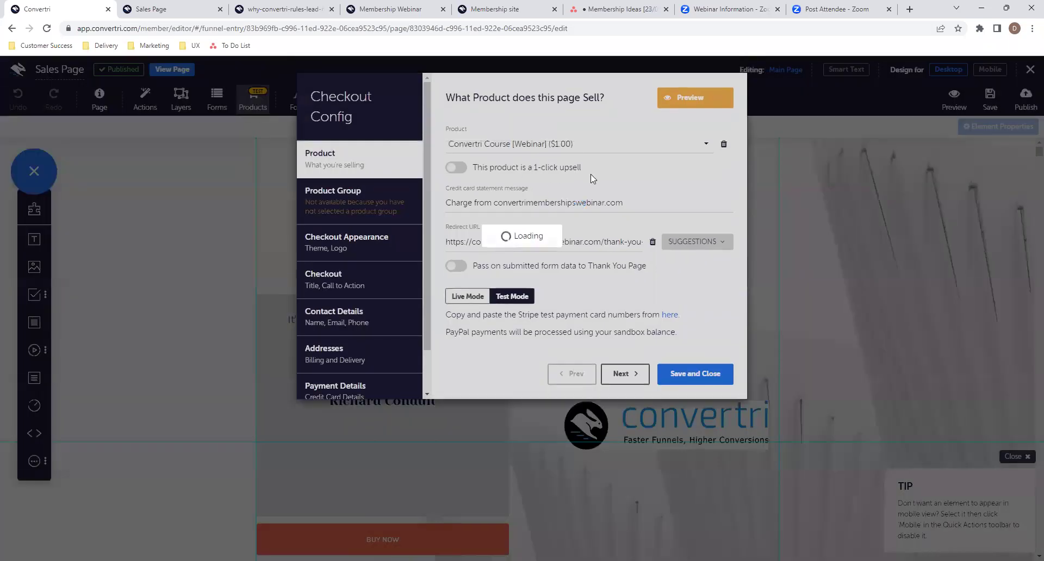
left_click(472, 297)
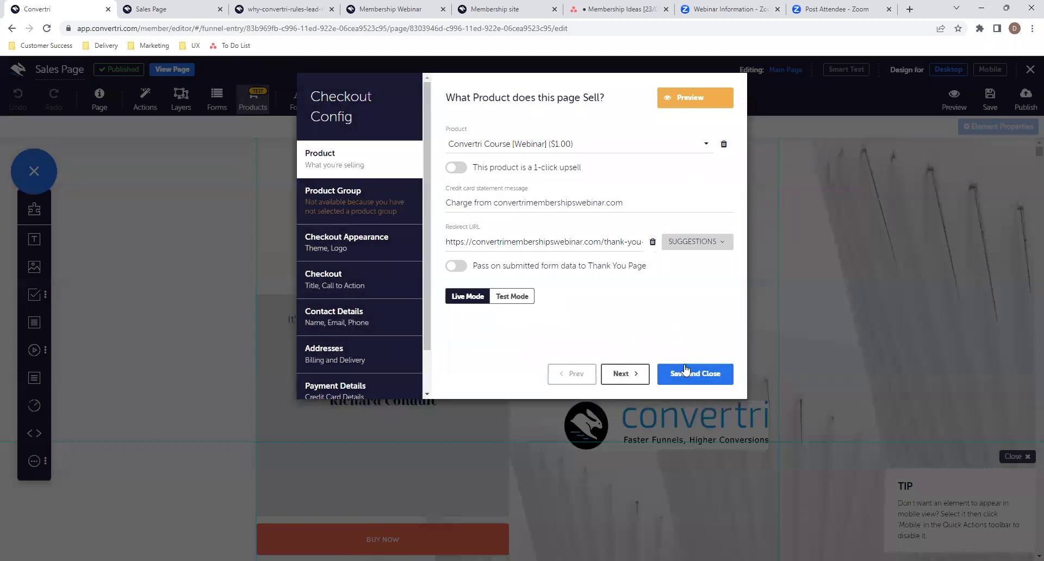
left_click(685, 372)
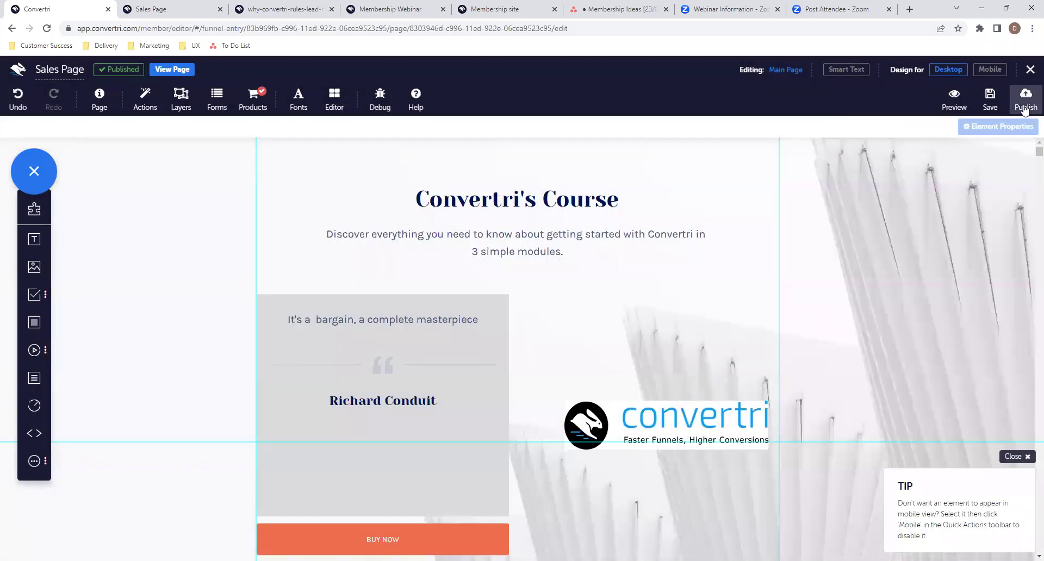
left_click(1025, 108)
left_click(631, 193)
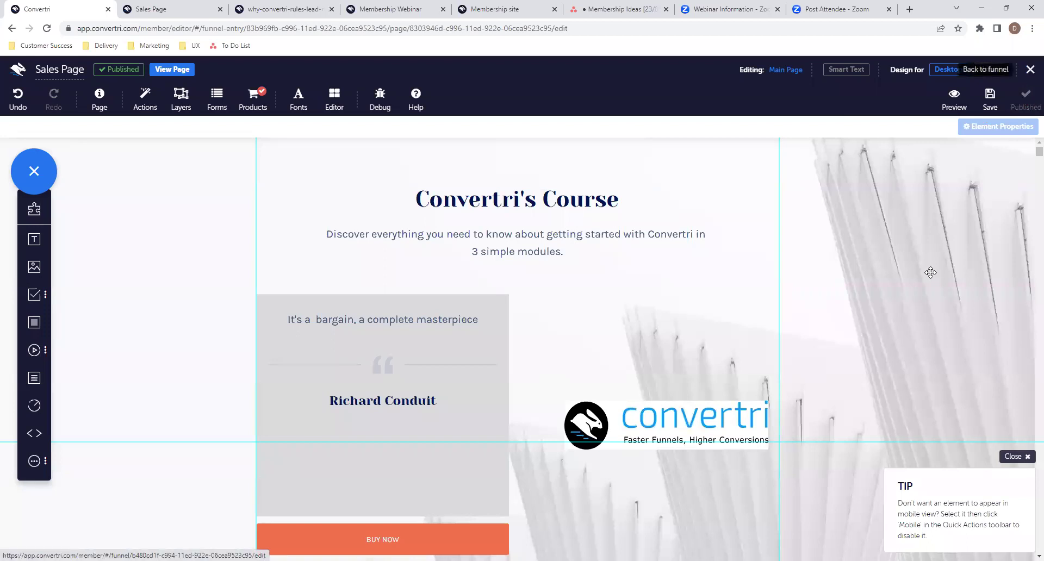
- Open the published sales page and start checkout for the Convertri Course
left_click(172, 69)
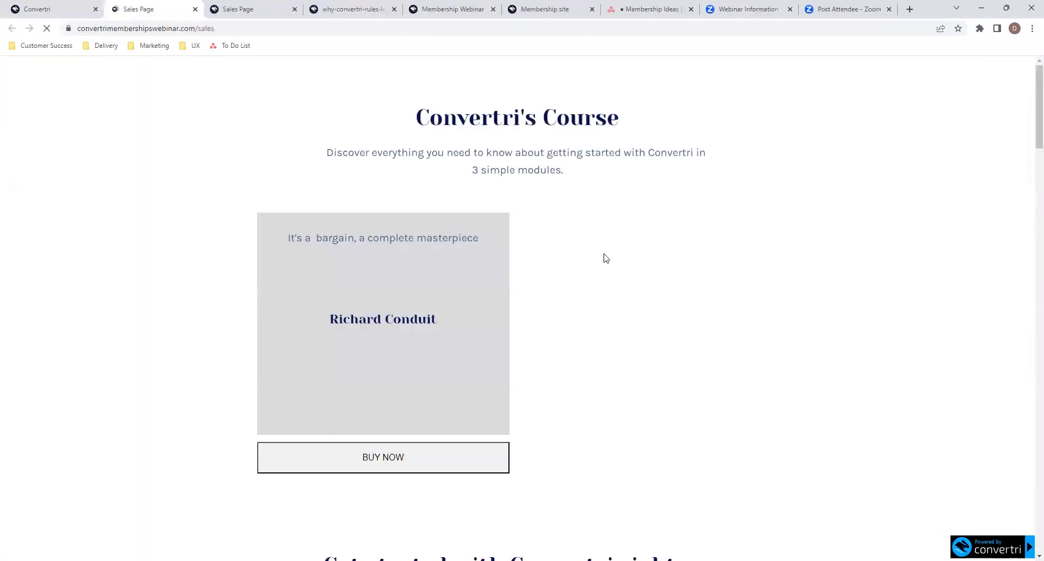
left_click(295, 9)
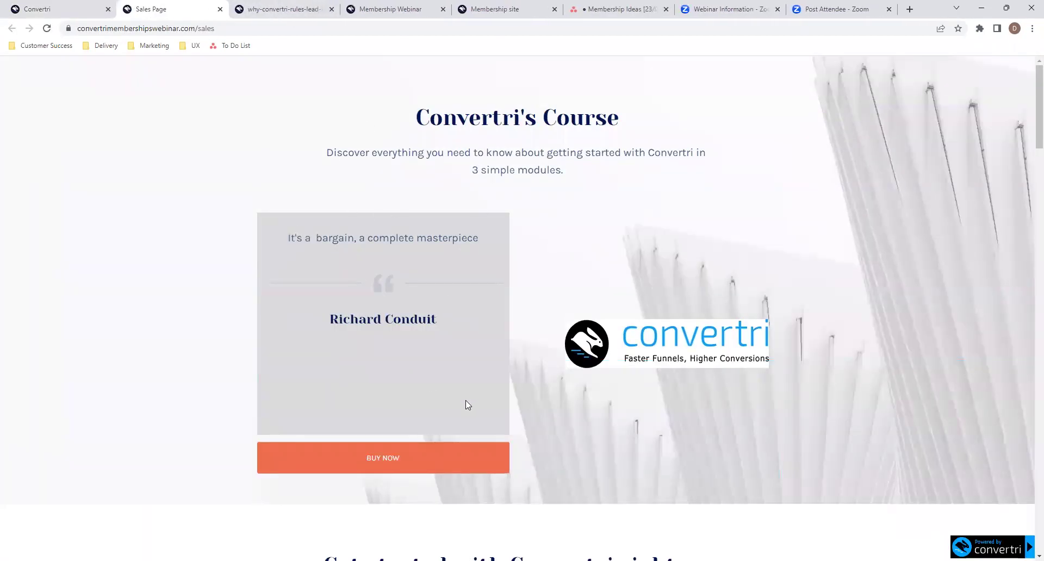
left_click(410, 461)
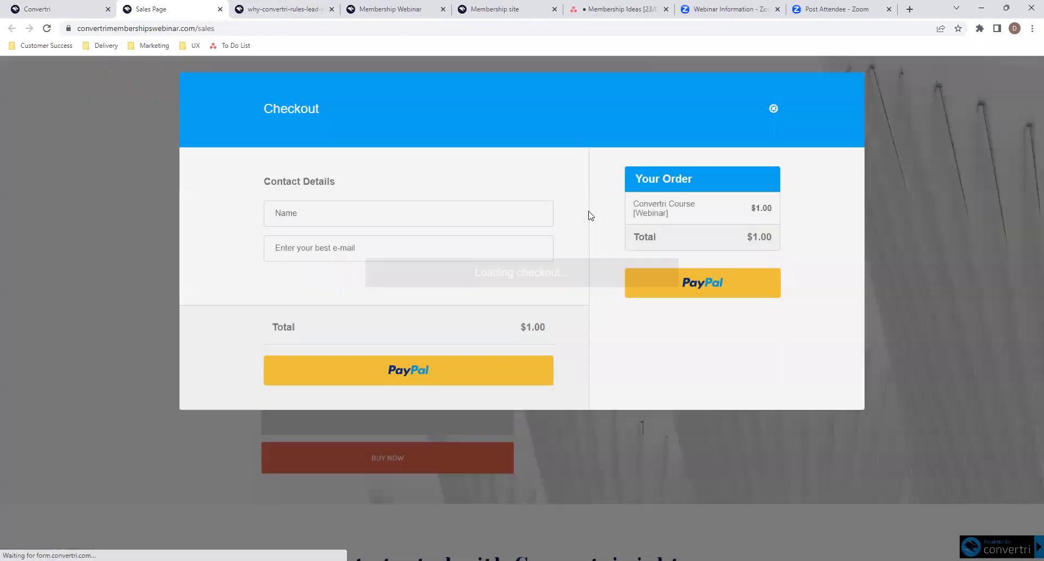
- Enter the buyer's name and a +123 test e-mail address, then pay with PayPal
left_click(438, 372)
type("dan")
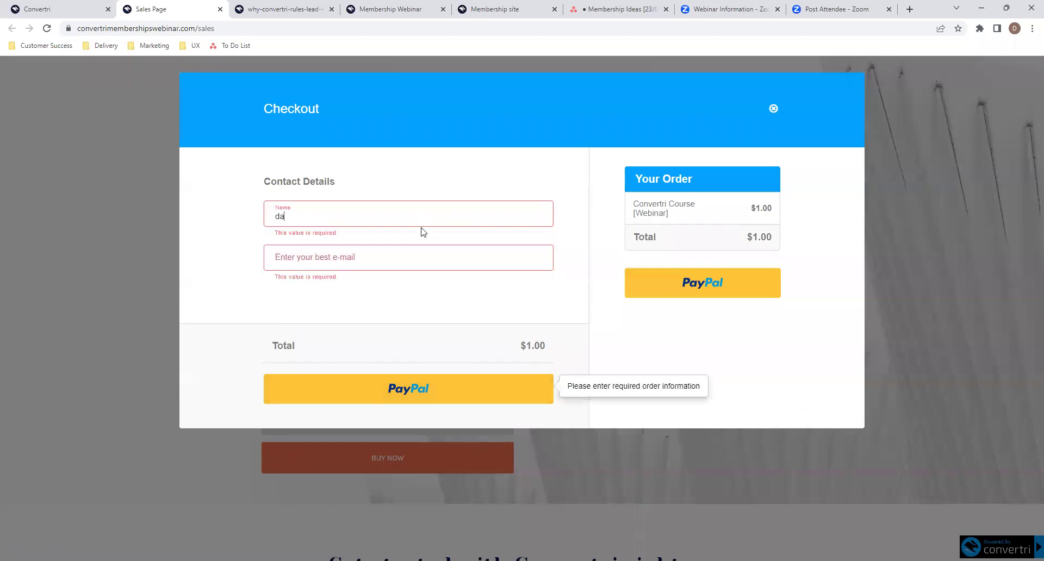
left_click(405, 249)
type("dan.ra")
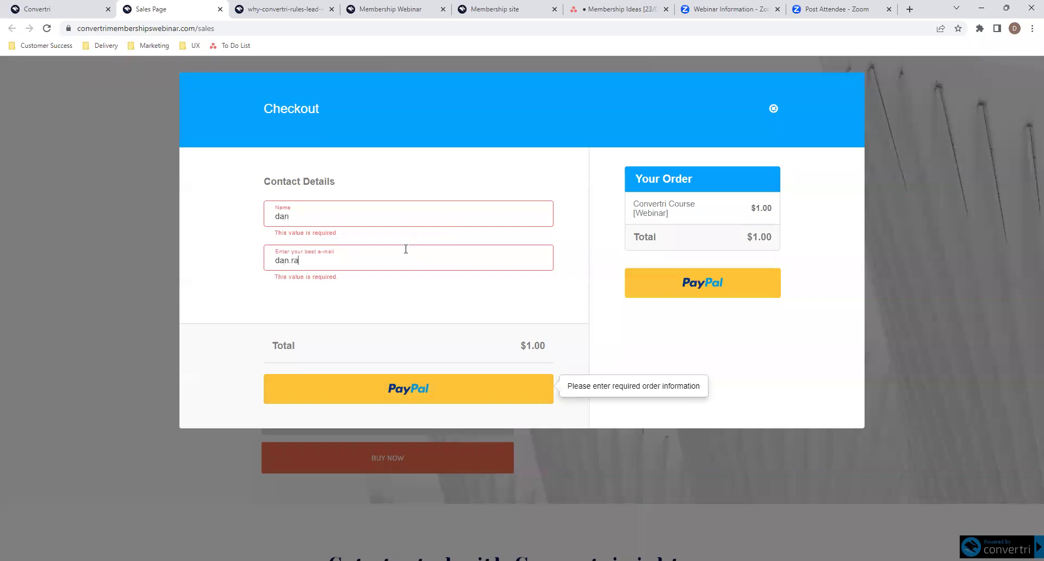
type("@example.com")
key("BackSpace")
key("BackSpace")
type("om")
left_click_drag(370, 263, 299, 261)
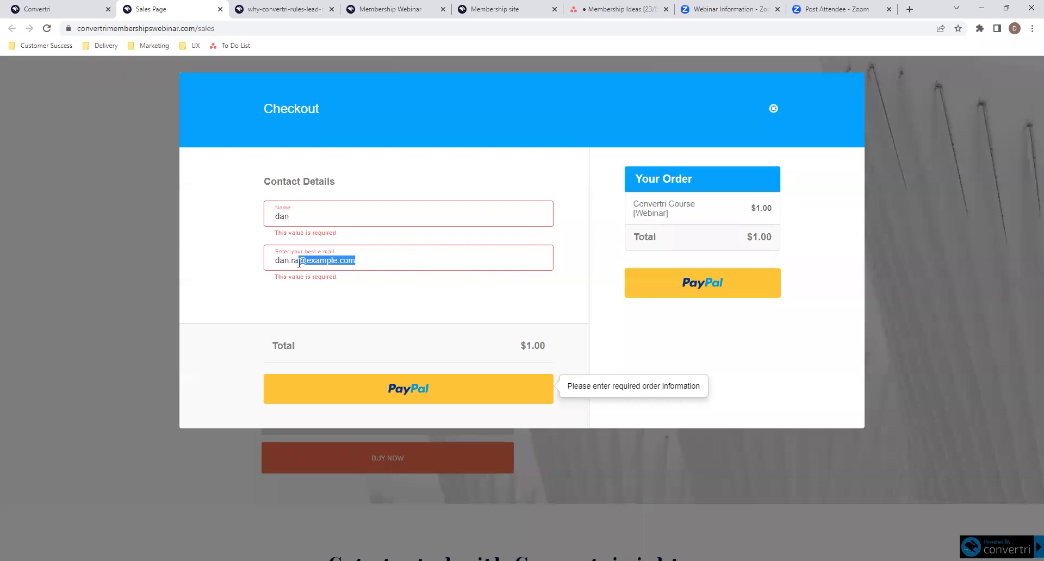
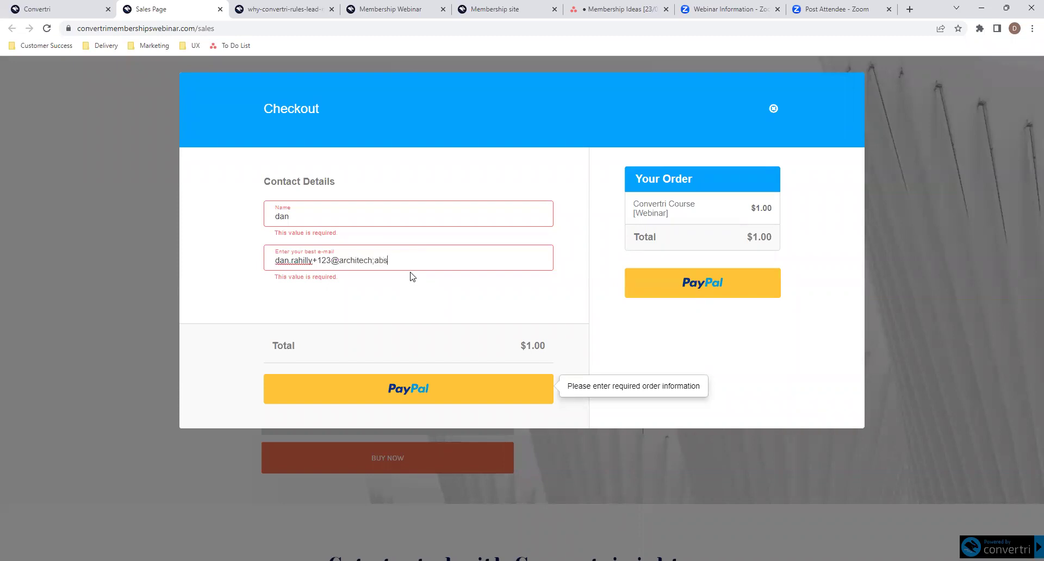
left_click(407, 279)
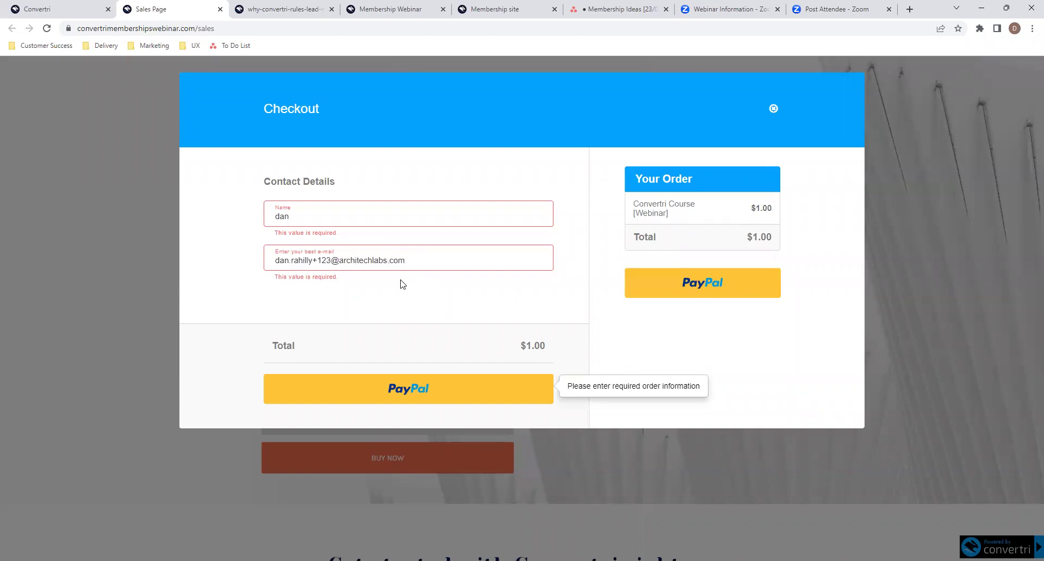
left_click(426, 396)
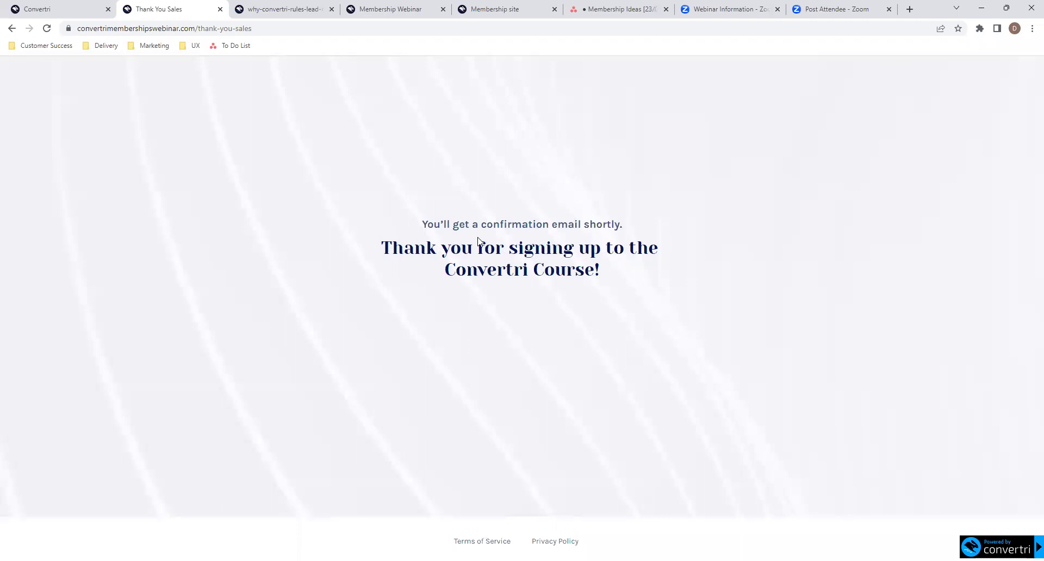
- Open the Welcome to Convertri Course email in Gmail and its login link in a new tab
left_click(909, 9)
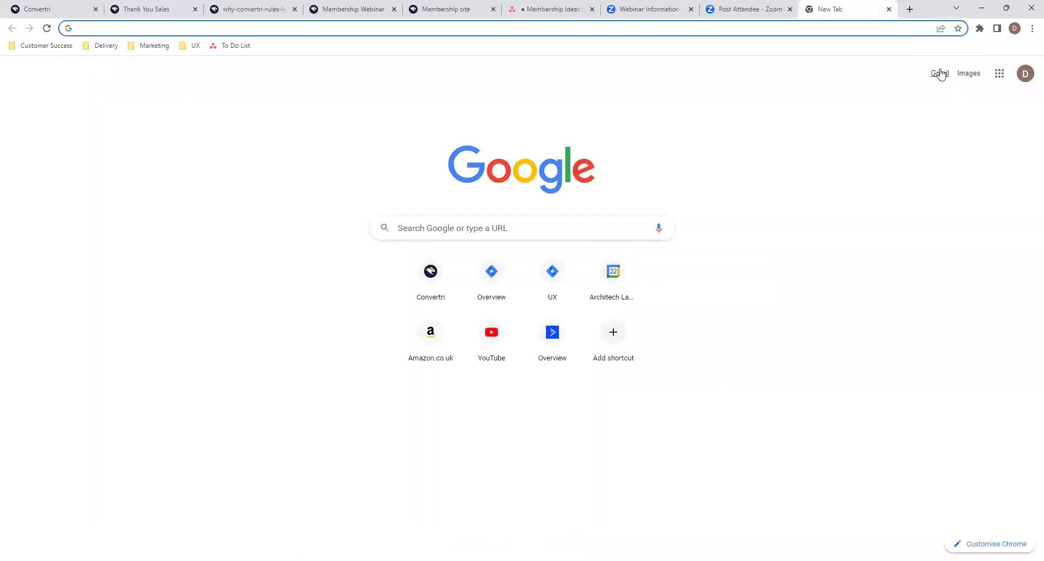
left_click(940, 72)
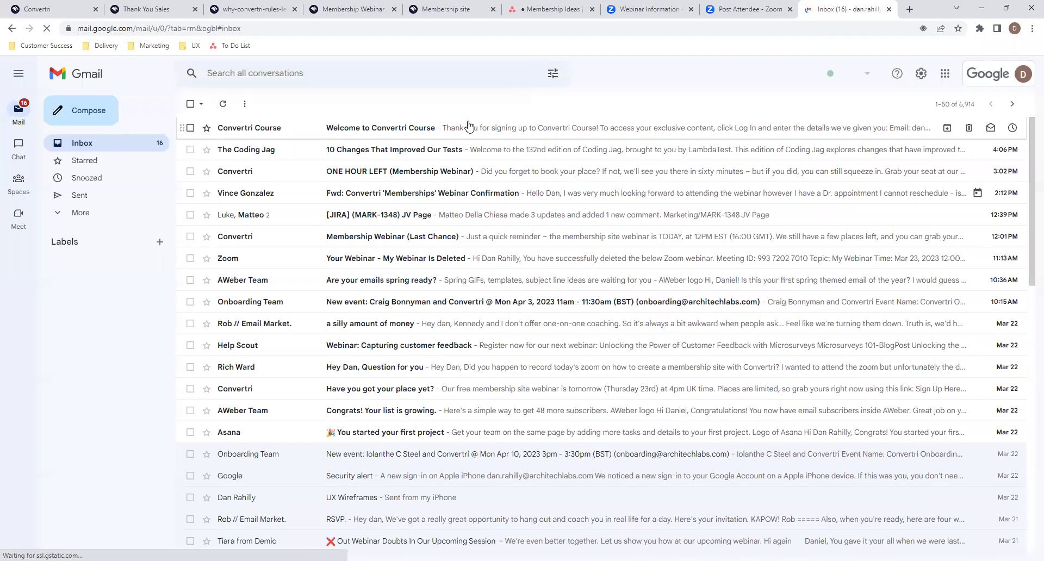
left_click(401, 131)
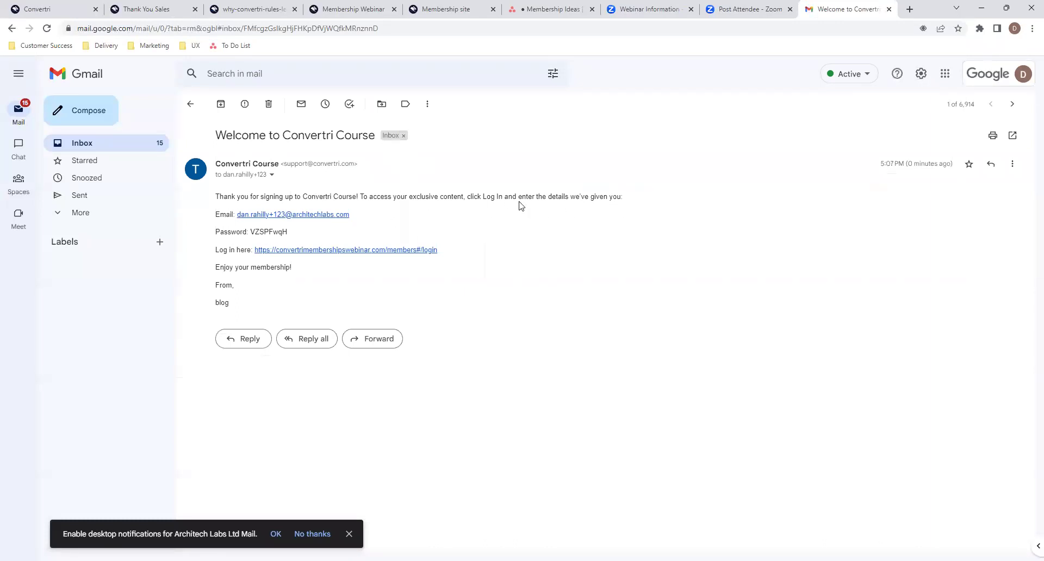
right_click(306, 255)
left_click(321, 263)
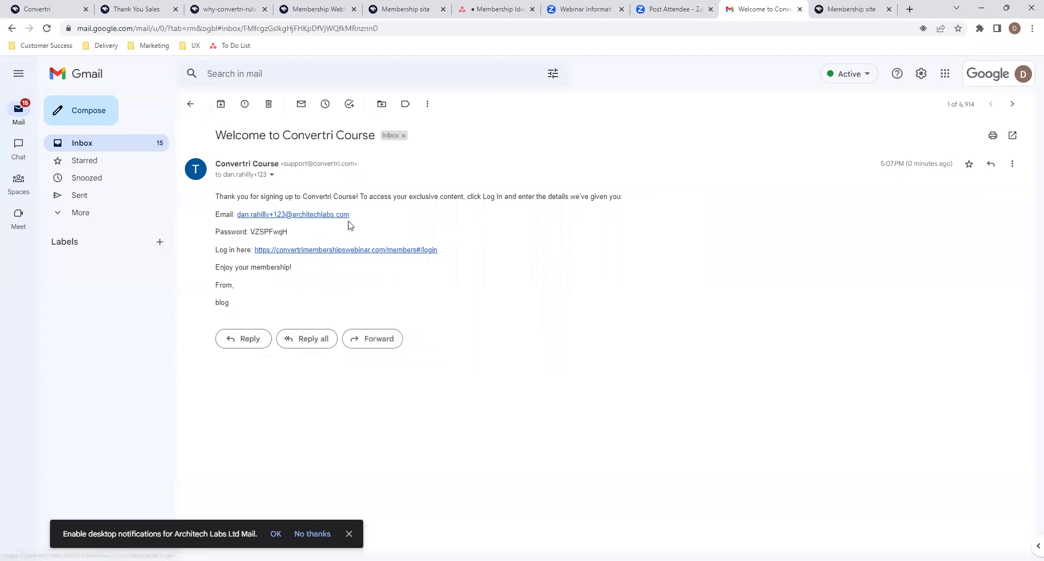
- Paste the login e-mail into the sign-in form and select the emailed password
right_click(343, 219)
left_click(389, 288)
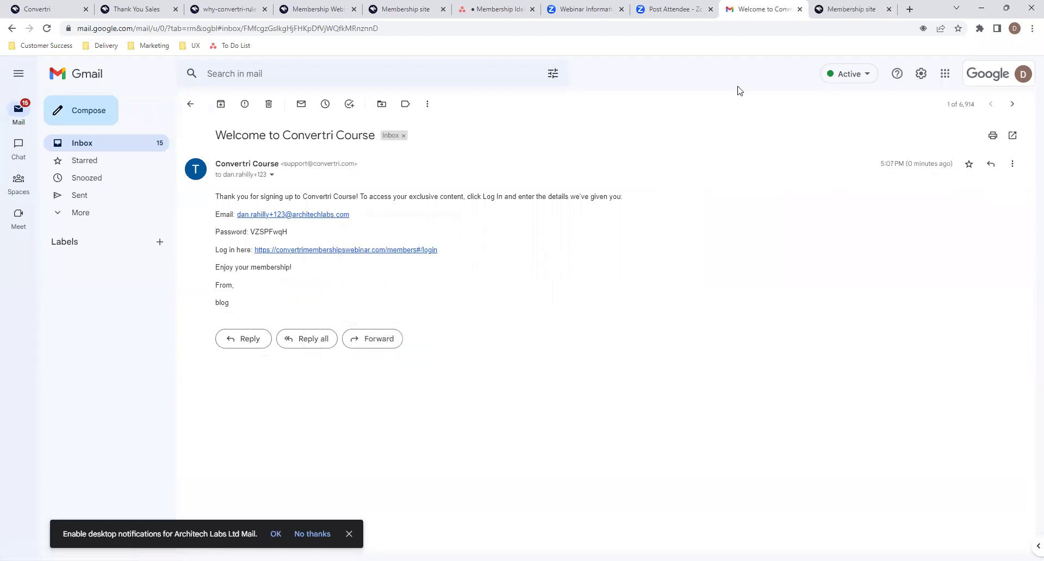
left_click(855, 8)
left_click(552, 265)
key("ctrl+v")
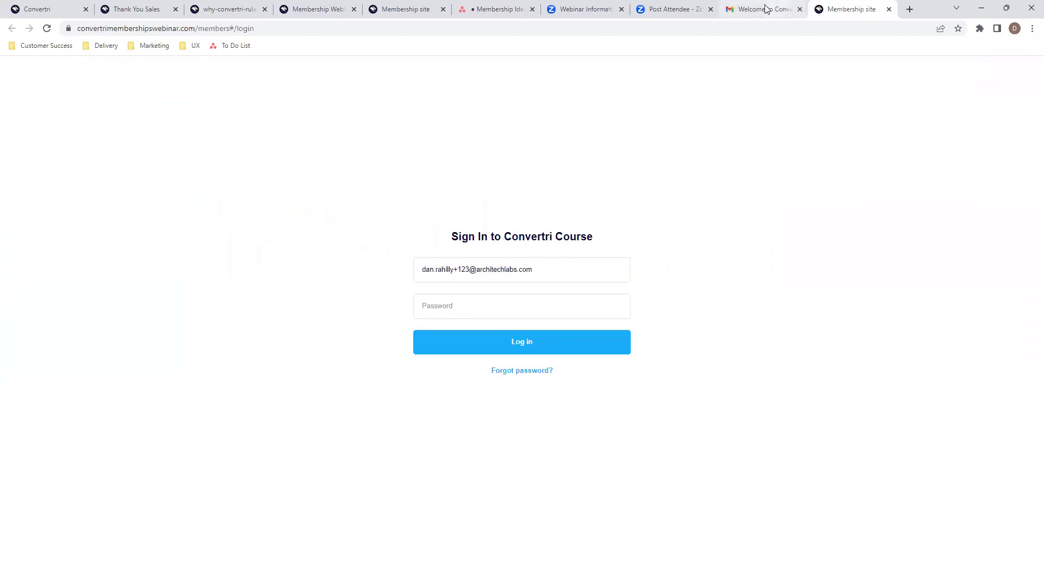
left_click(764, 9)
left_click_drag(290, 232, 250, 233)
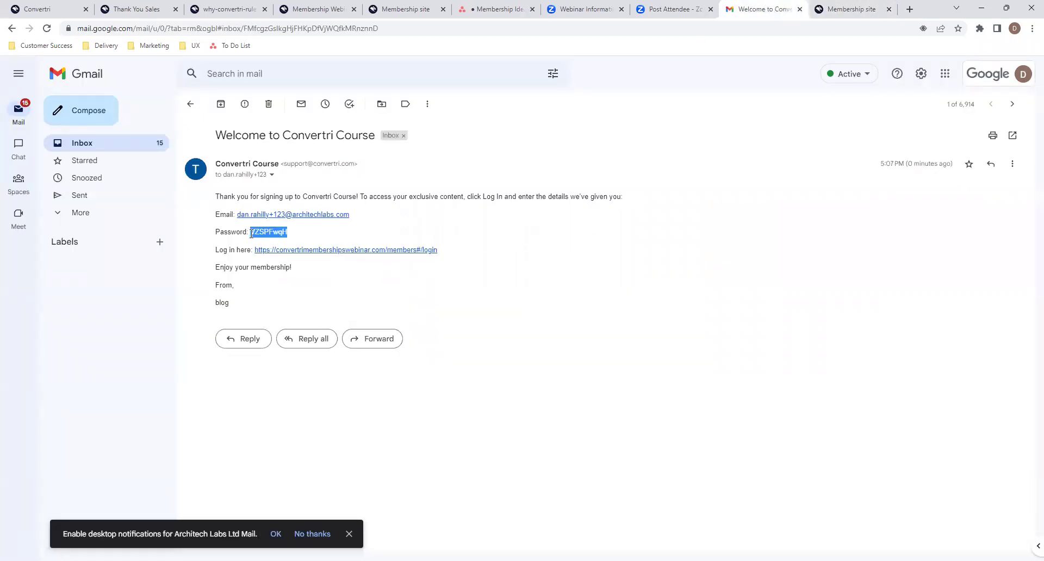
left_click(482, 239)
- Paste the emailed password, log in to the member area, and dismiss the save-password prompt
left_click(822, 6)
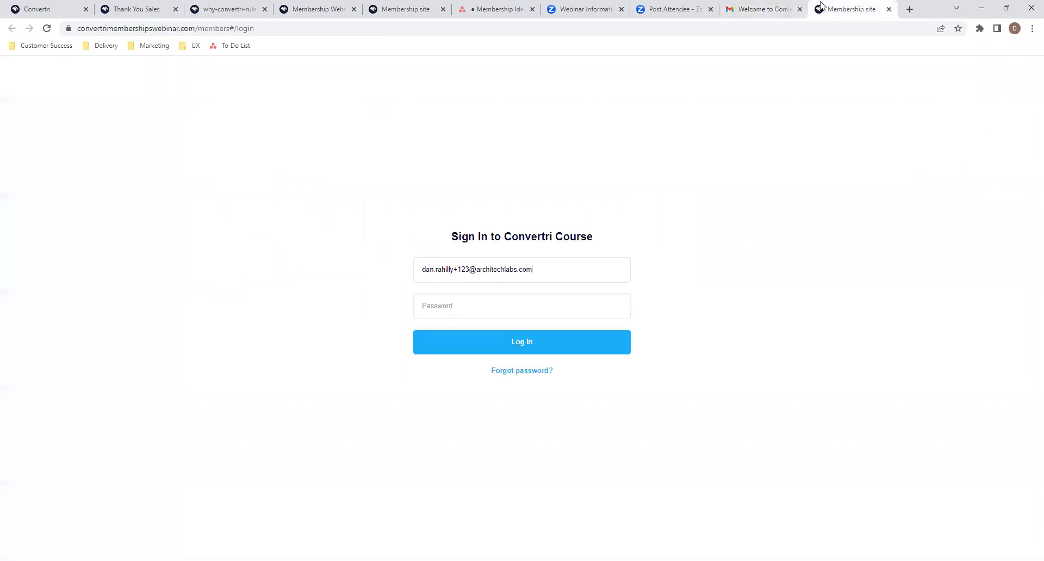
left_click(567, 301)
key("ctrl+v")
left_click(543, 351)
left_click(534, 354)
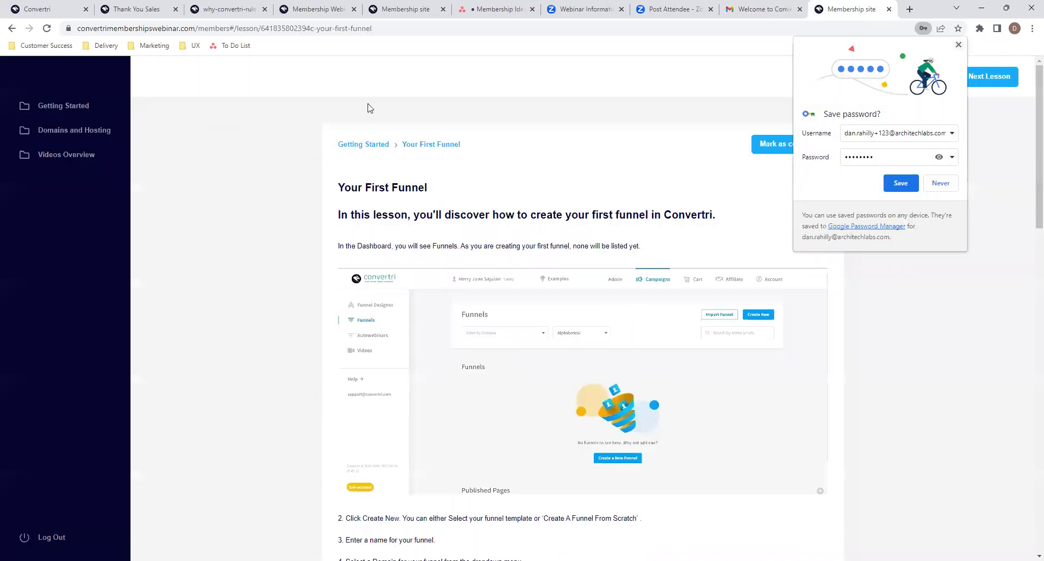
left_click(958, 45)
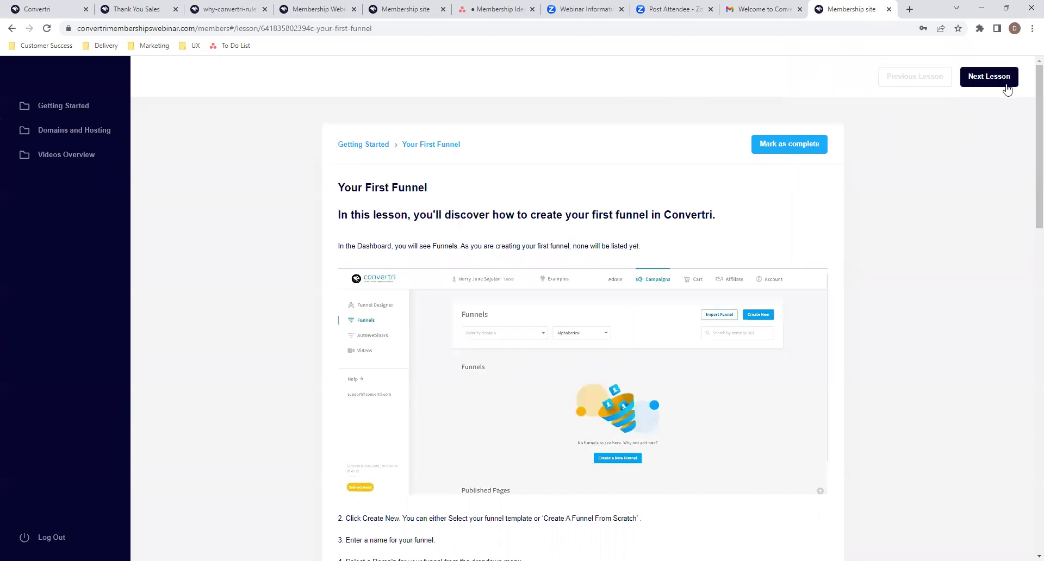
- Check the welcome email tab, then advance from Your First Funnel to How To Use The Page Builder
left_click(769, 12)
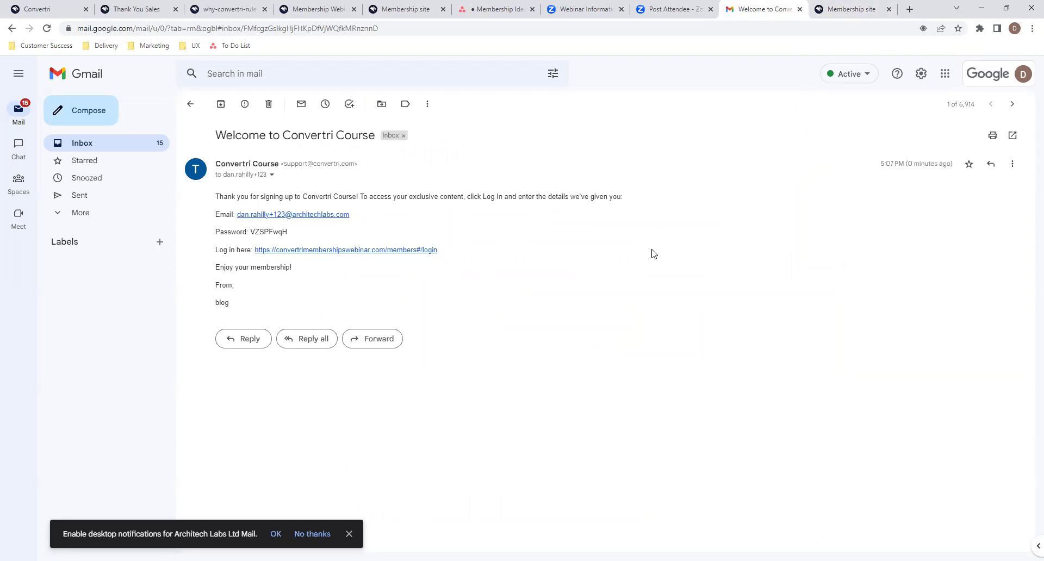
left_click(852, 7)
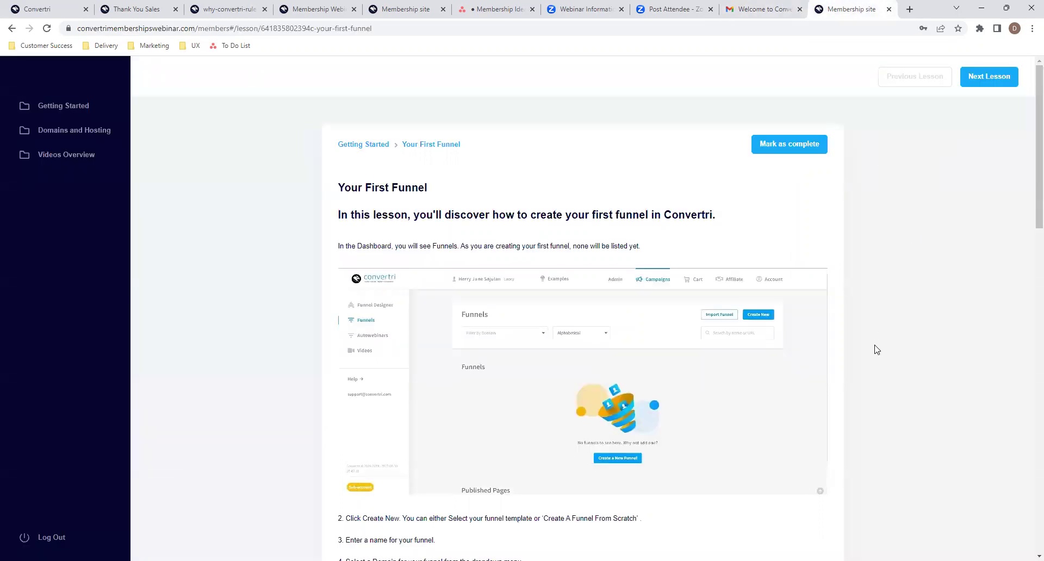
left_click(990, 77)
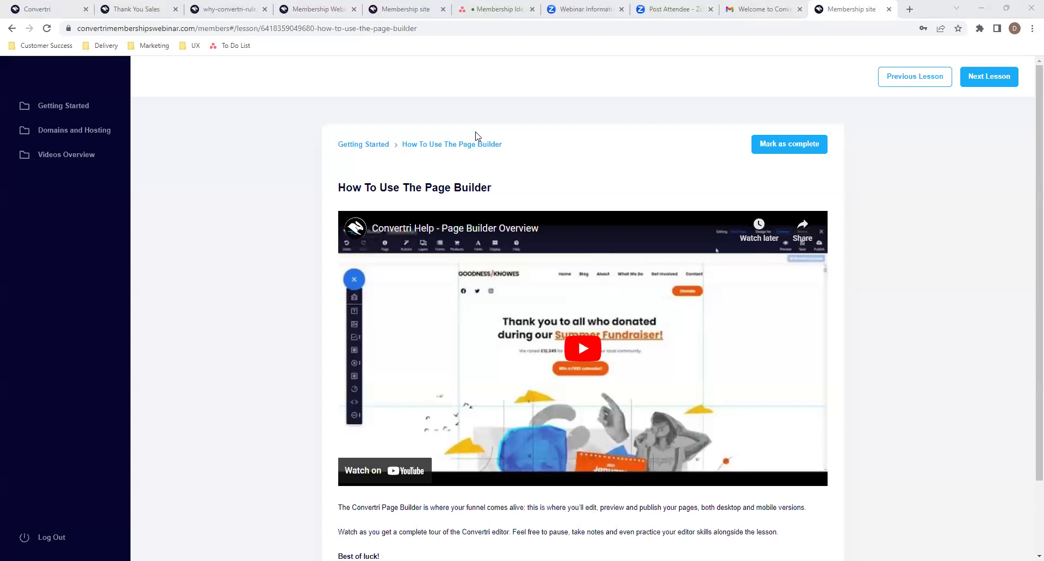
- Open Account > Integrations in Convertri and scroll to the payment processors showing PayPal connected
left_click(10, 6)
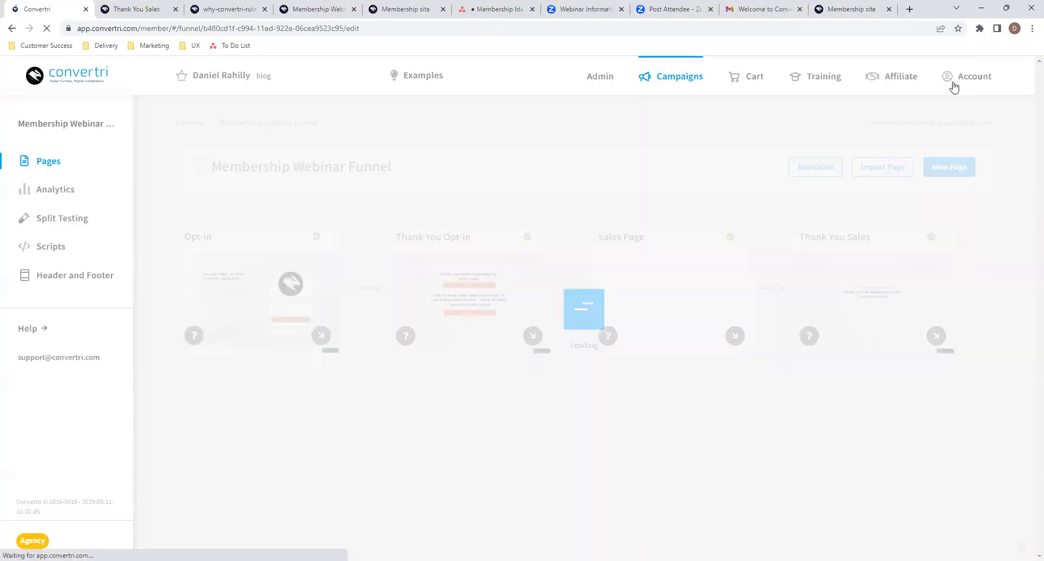
left_click(952, 86)
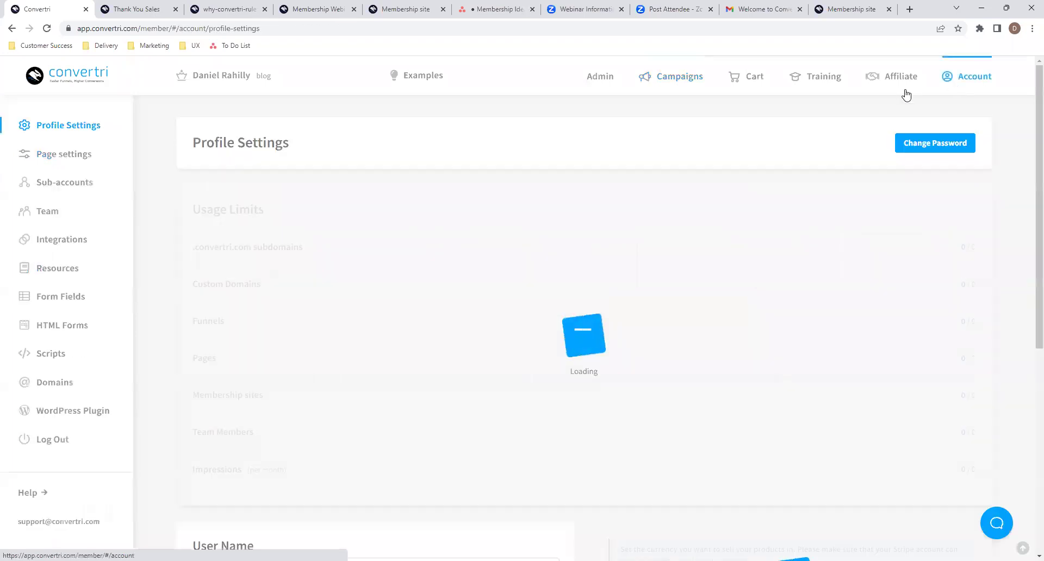
left_click(71, 240)
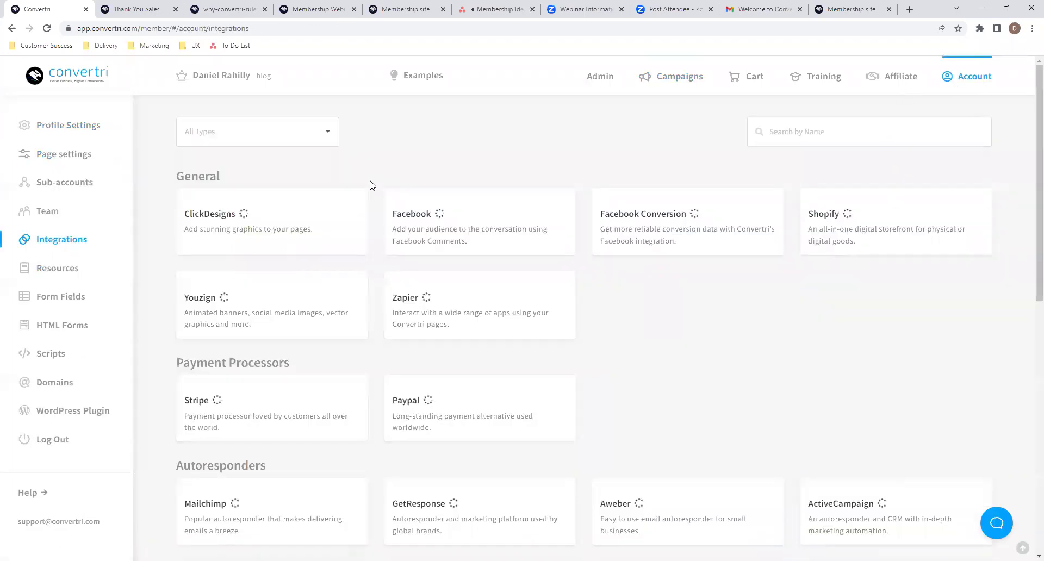
scroll(303, 468, "down", 2)
mouse_move(281, 413)
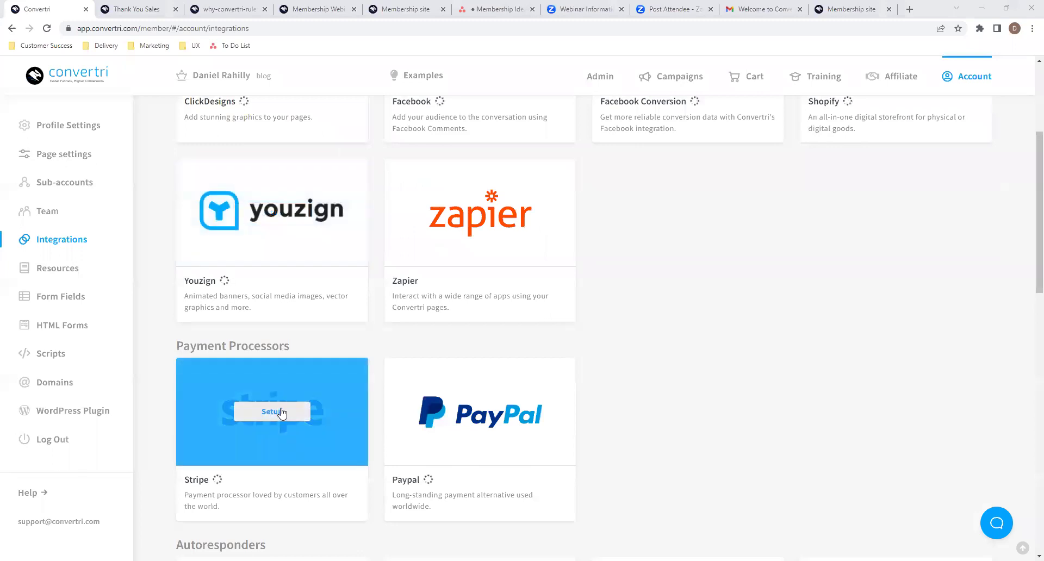
mouse_move(419, 418)
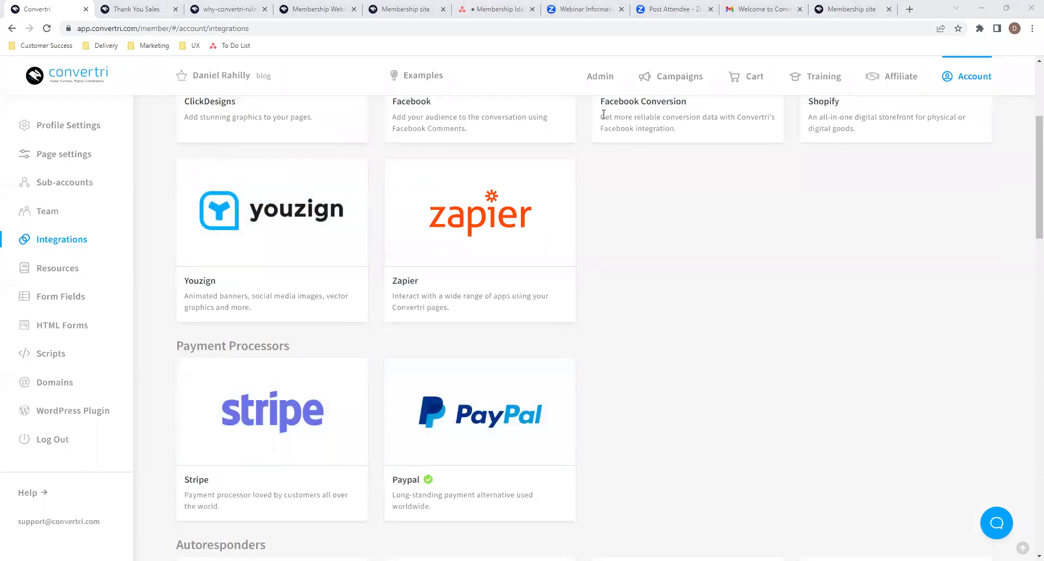
scroll(543, 244, "down", 1)
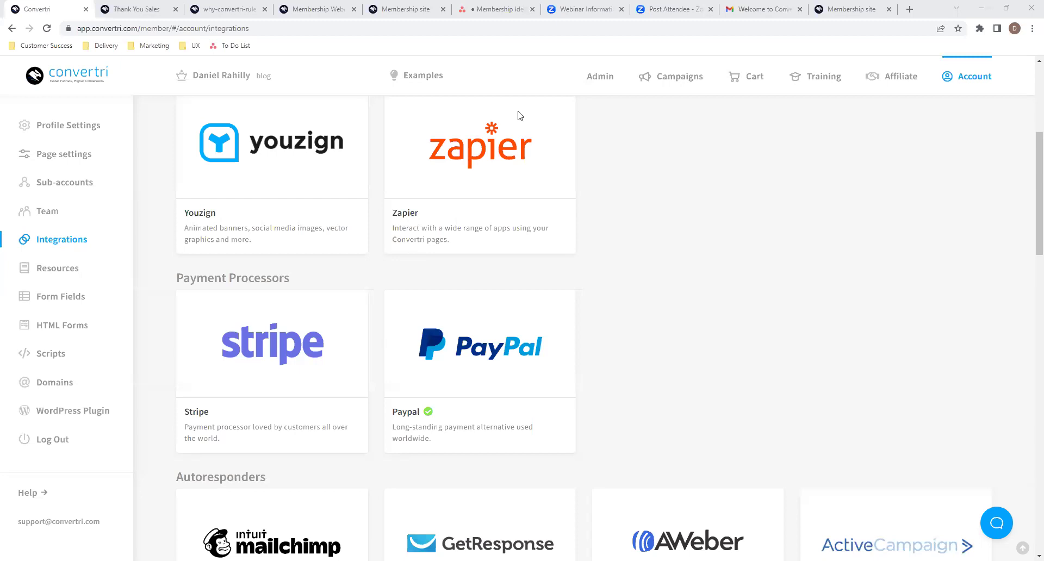
- Close the membership lesson, course welcome email and Zoom post-attendee tabs
left_click(864, 9)
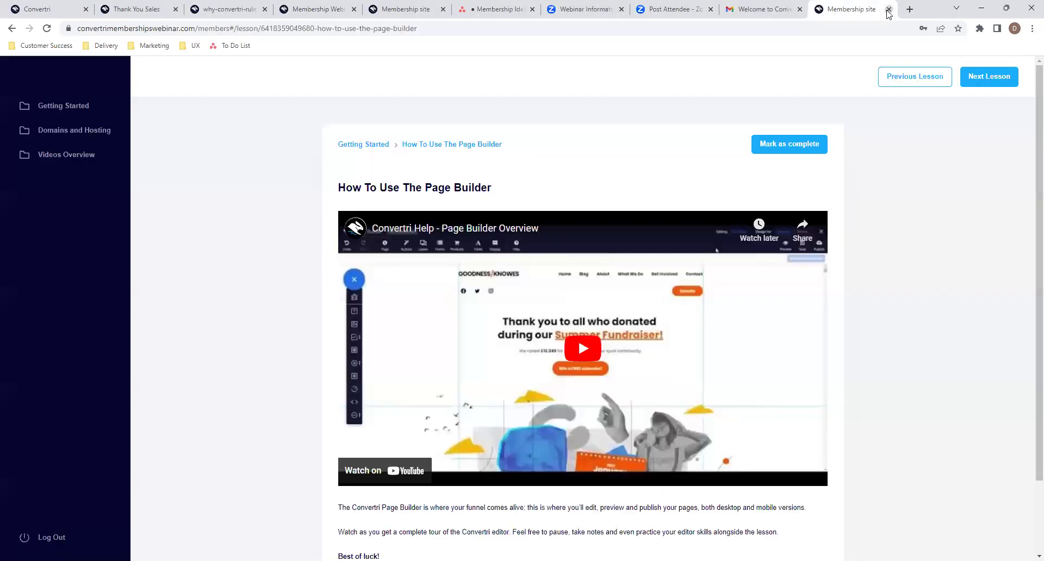
left_click(888, 10)
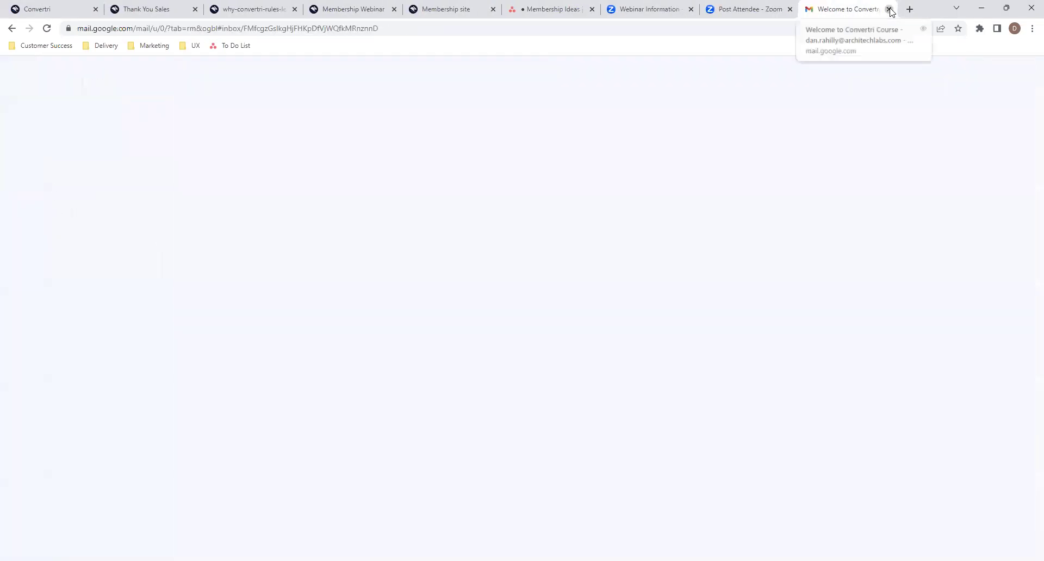
left_click(888, 9)
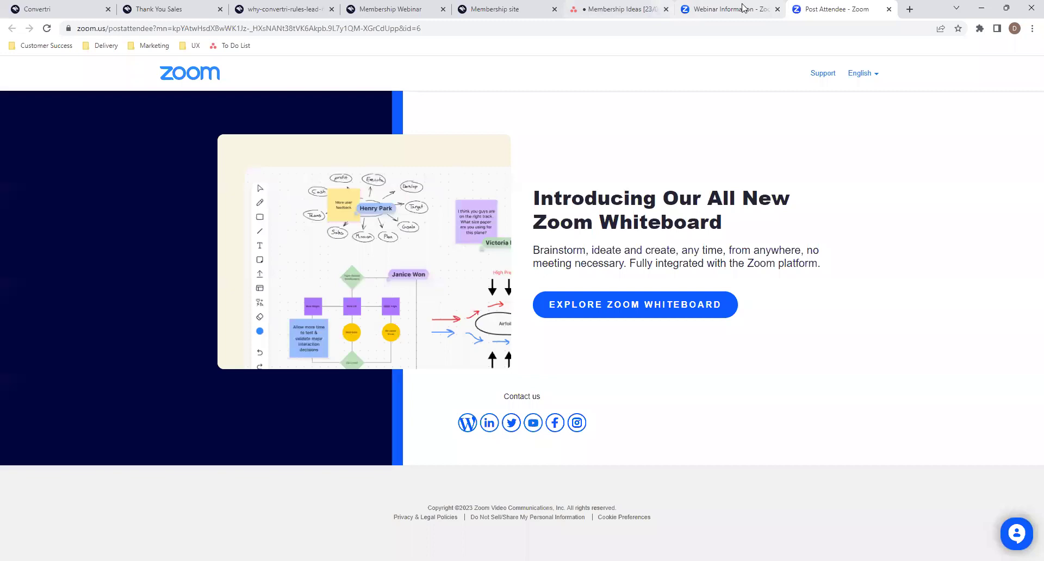
left_click(888, 9)
- Open the CVT-10467 Resource Section in Membership Figma file in a new tab
left_click(909, 9)
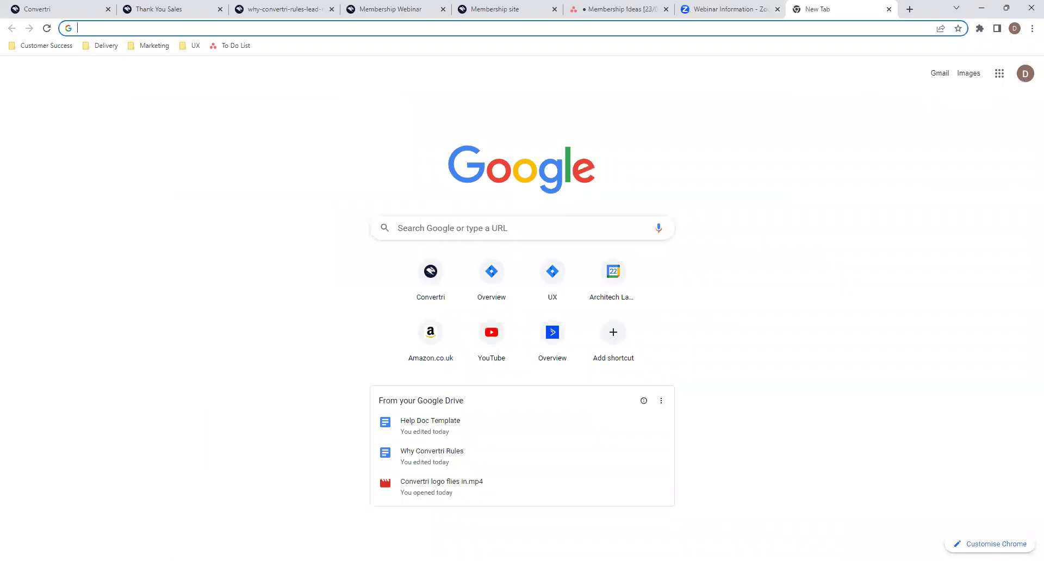
key("alt+Tab")
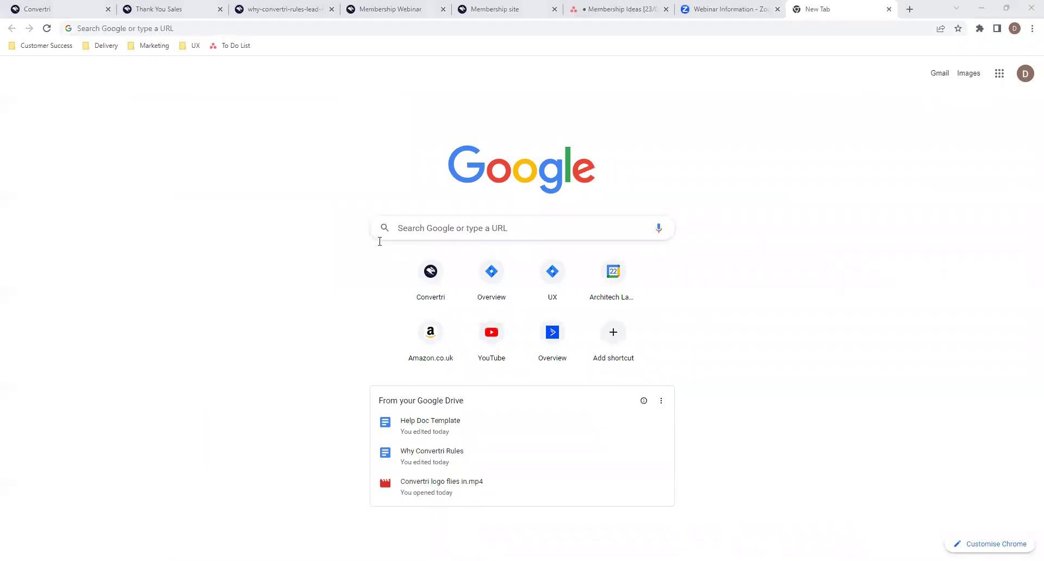
left_click(422, 81)
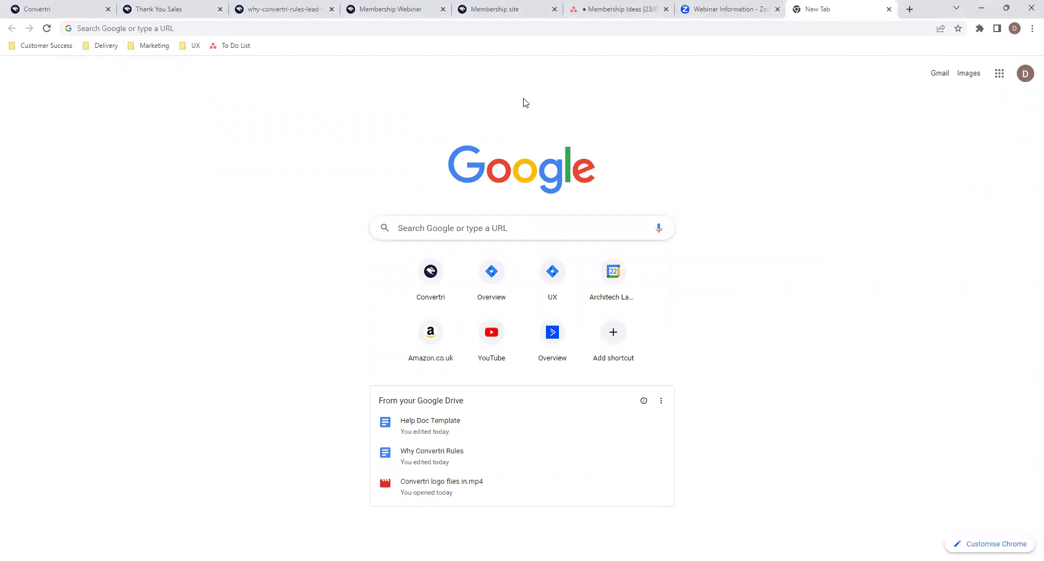
left_click(648, 455)
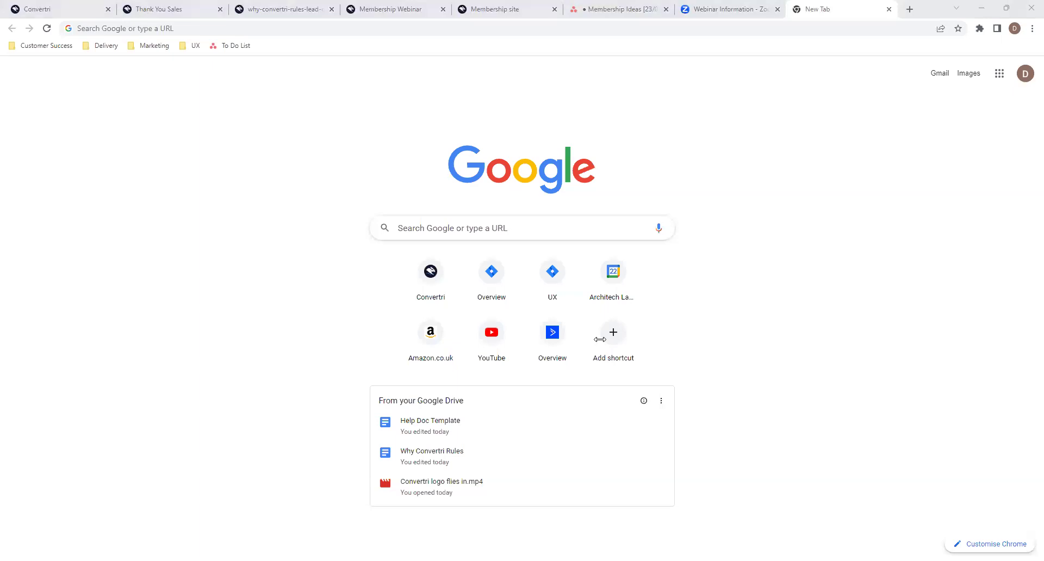
left_click(817, 28)
key("Return")
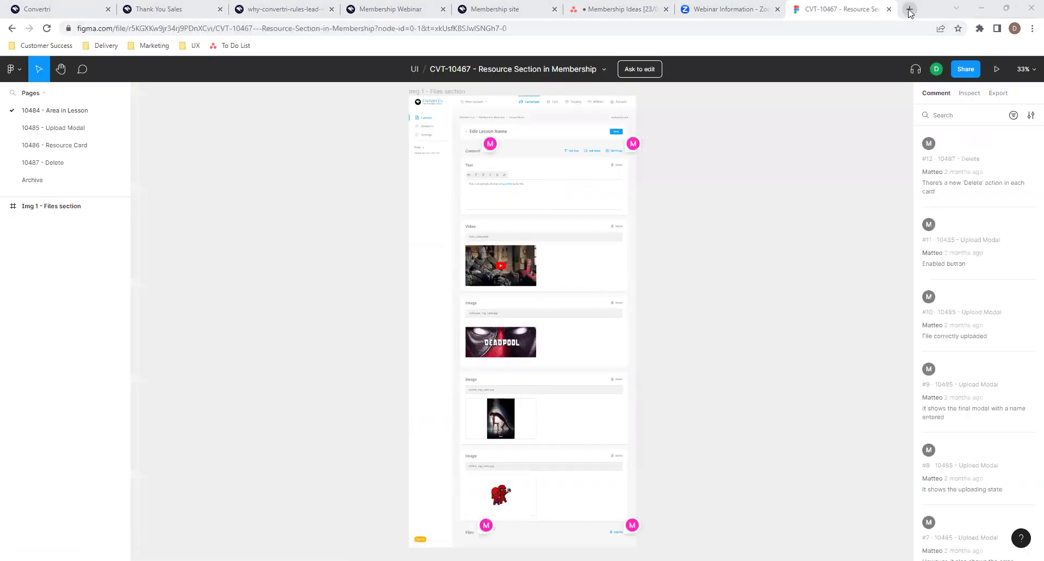
- Load the Membership Project Figma file in a second tab, then return to the Resource Section file
left_click(909, 9)
key("Return")
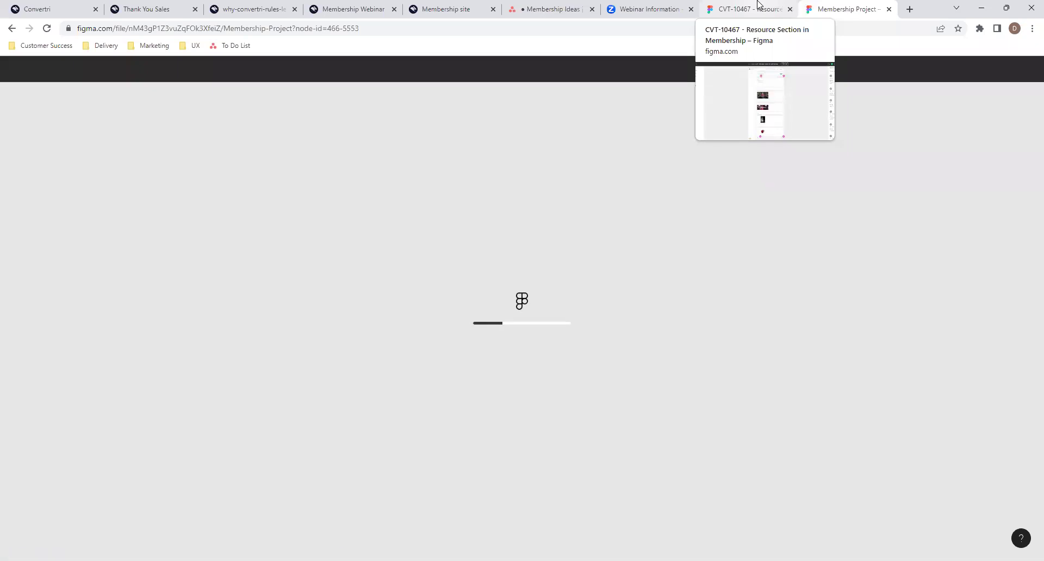
left_click(758, 5)
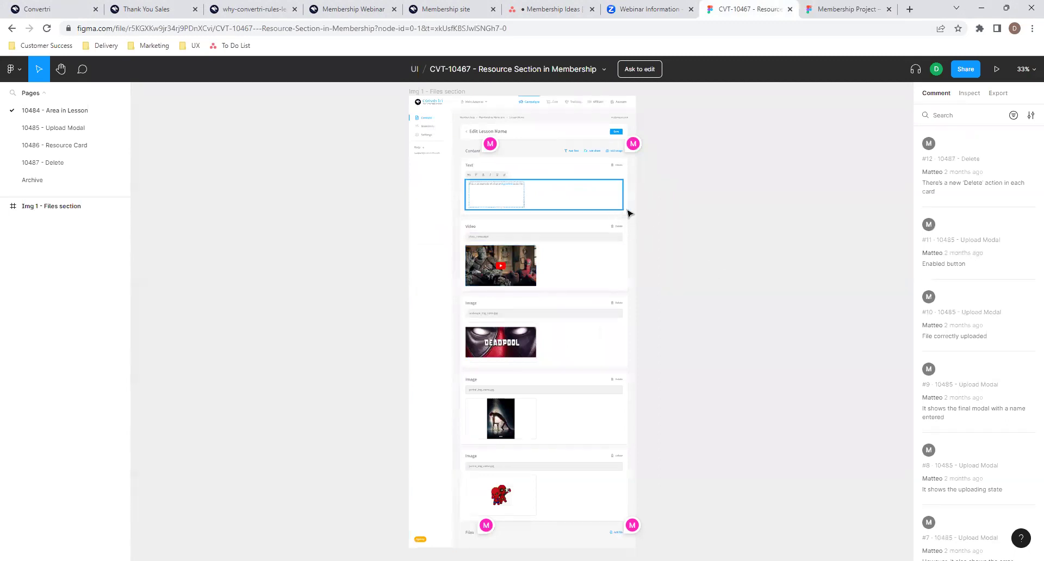
- Survey the Resource Section canvas and its 10485 - Upload Modal page designs
scroll(654, 281, "down", 1)
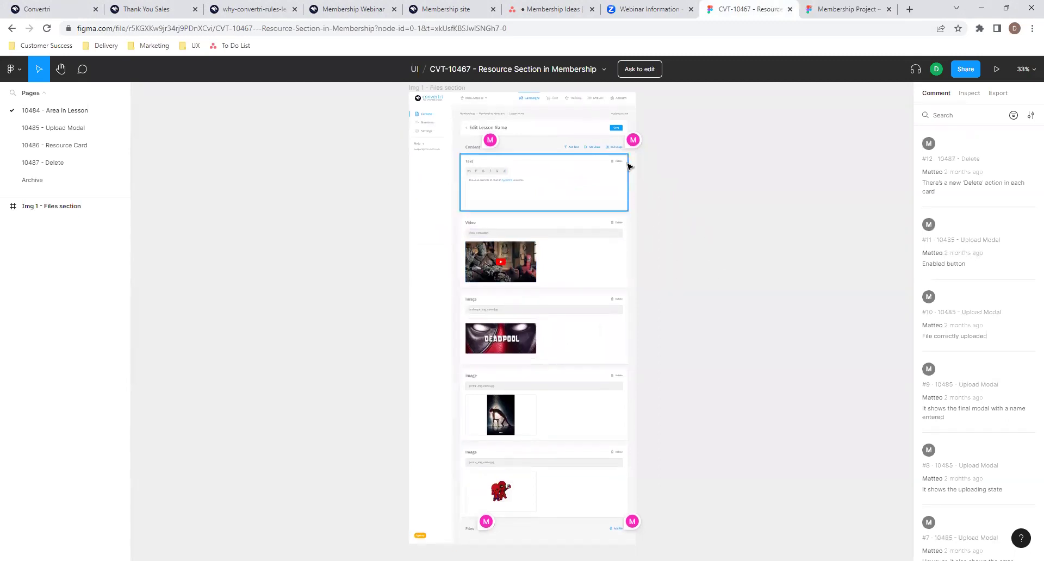
mouse_move(632, 147)
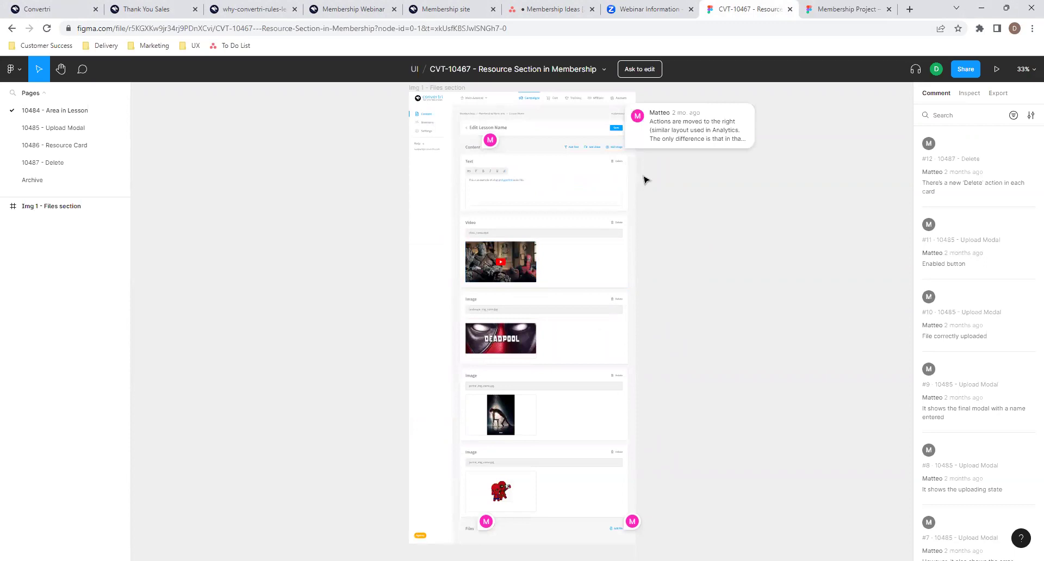
scroll(633, 182, "up", 3)
scroll(625, 184, "down", 8)
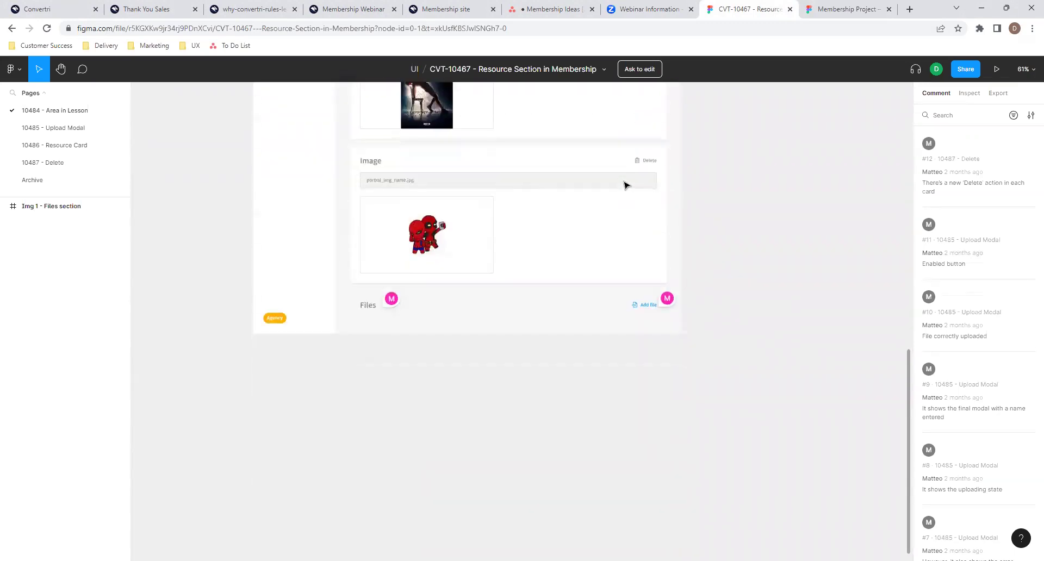
scroll(624, 185, "up", 4)
scroll(625, 184, "up", 4)
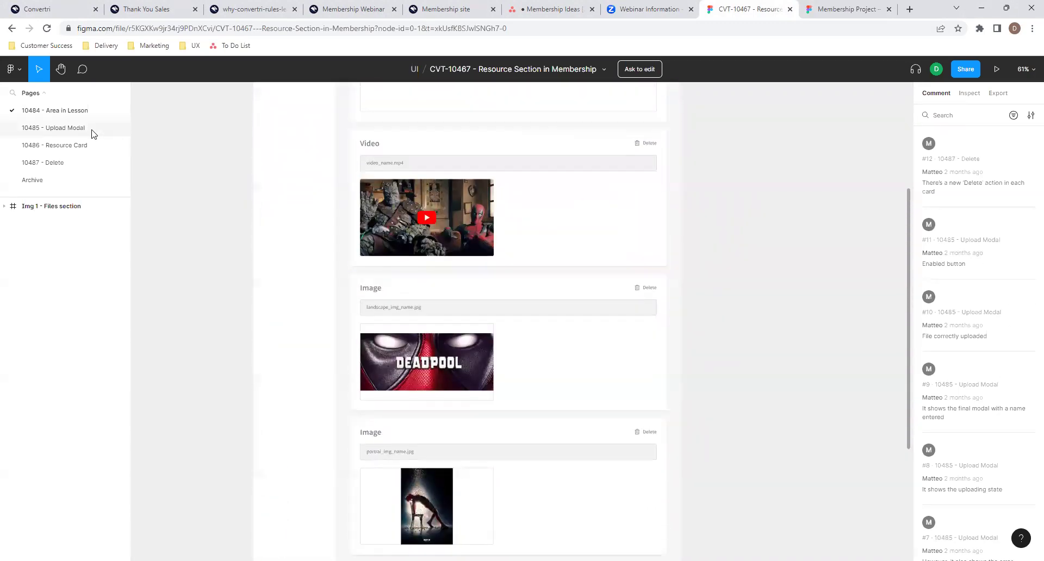
left_click(93, 129)
scroll(233, 263, "up", 4)
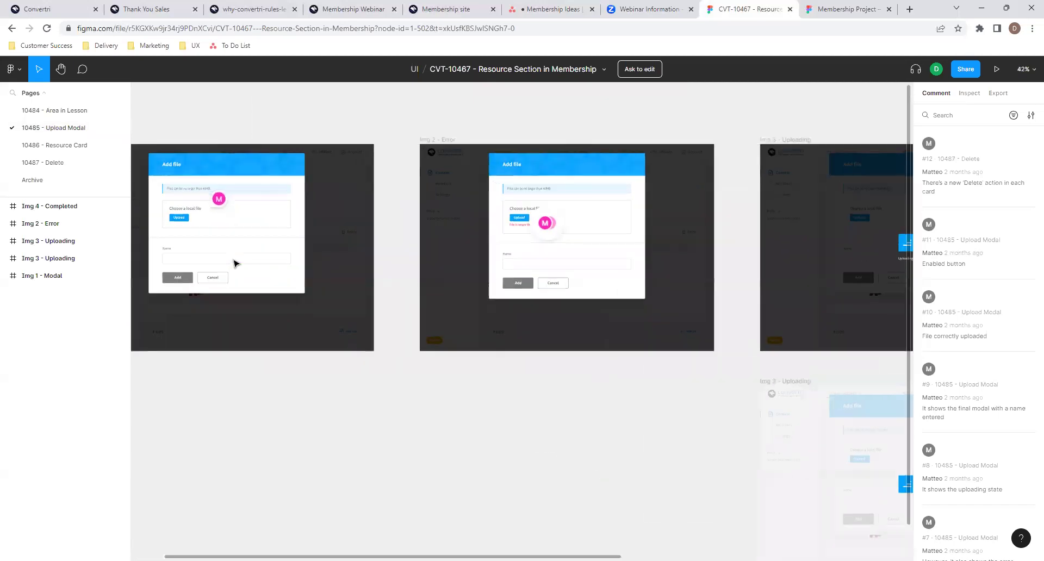
scroll(502, 261, "right", 2)
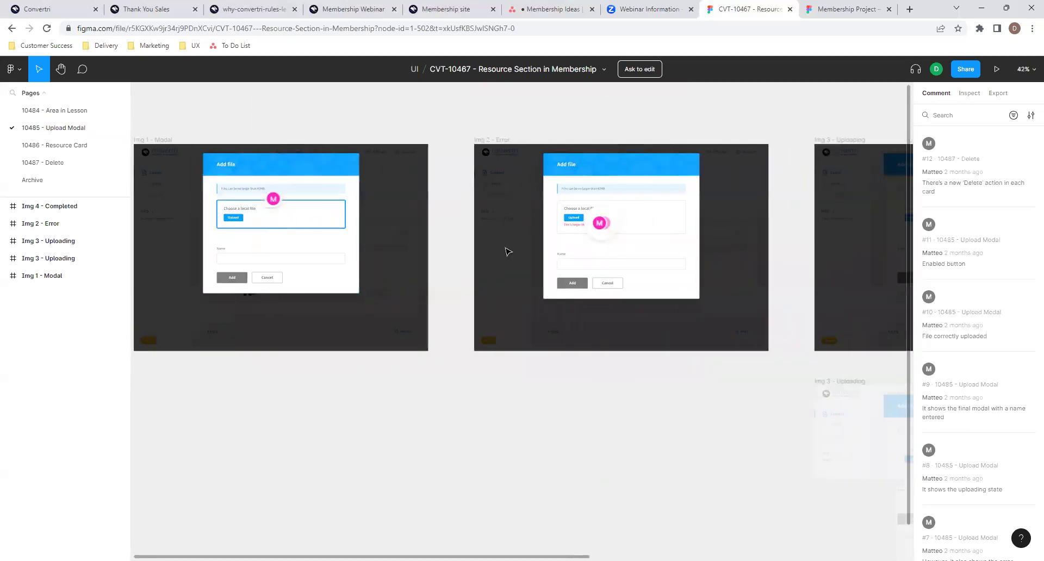
scroll(552, 263, "right", 8)
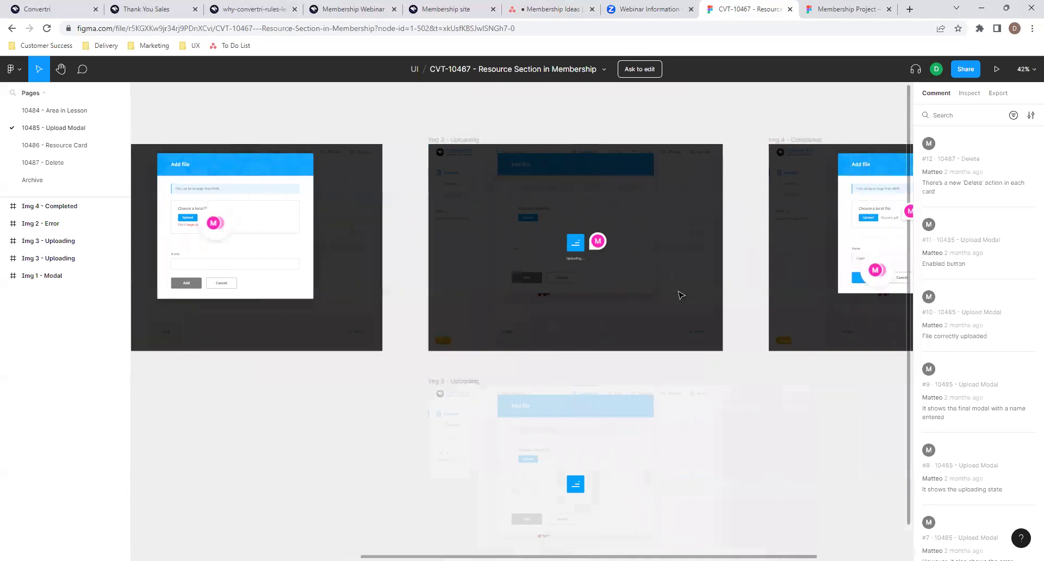
scroll(680, 294, "right", 2)
- Review the One Card and Multiple Cards frames on the 10486 - Resource Card page
left_click(62, 145)
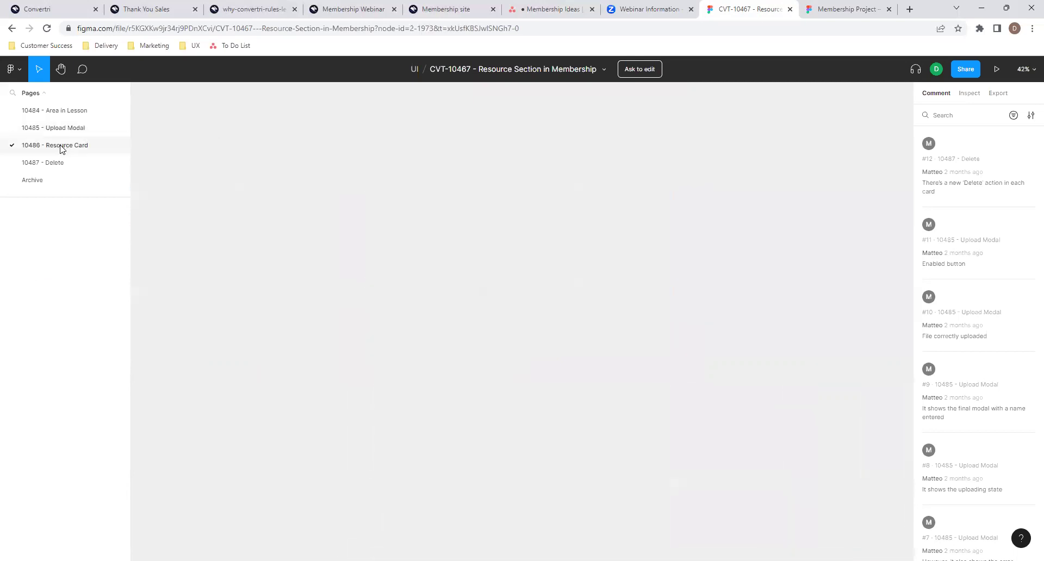
scroll(249, 361, "down", 1)
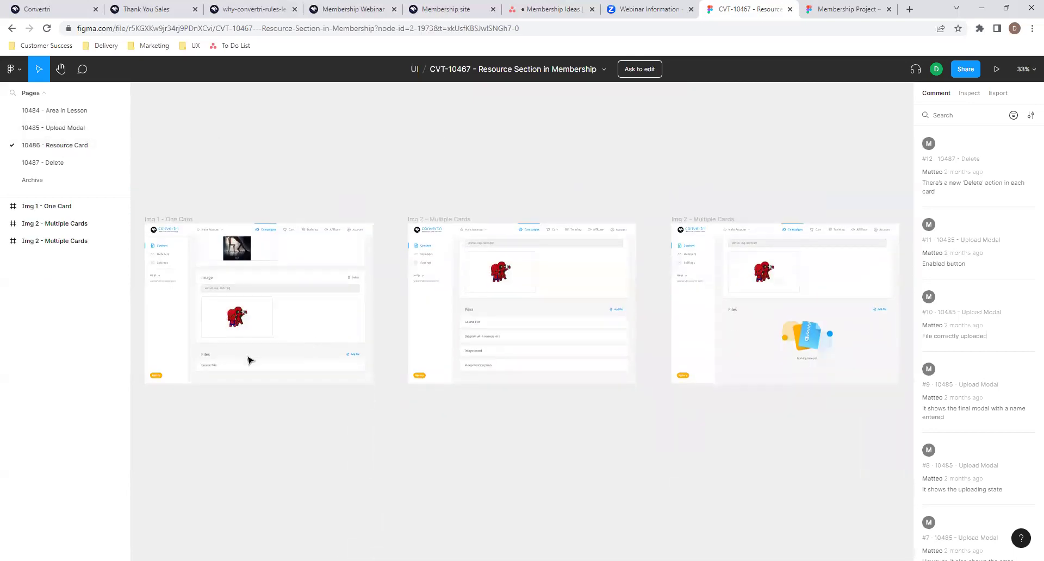
scroll(249, 360, "up", 5)
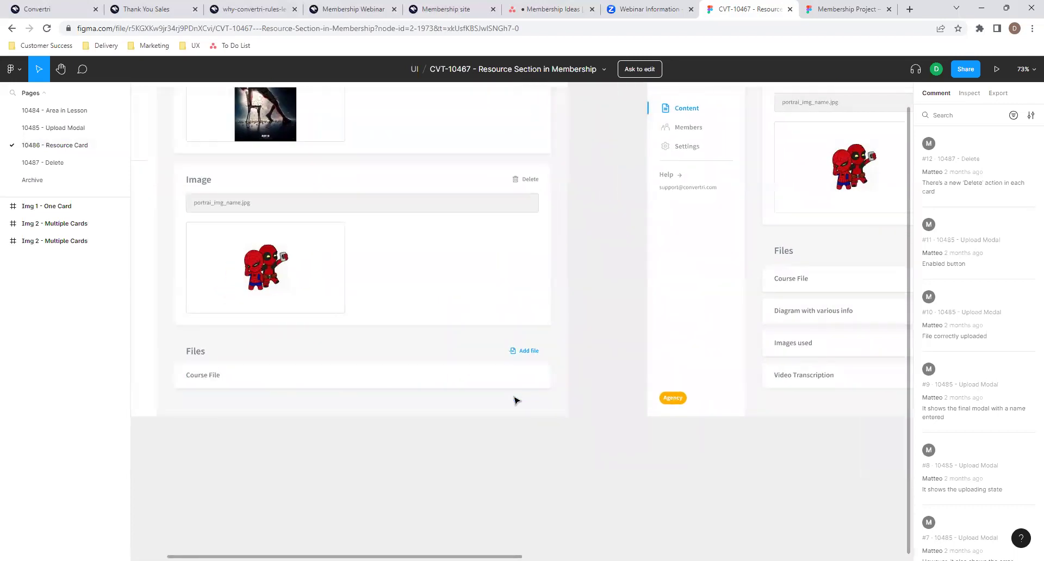
scroll(514, 401, "down", 2)
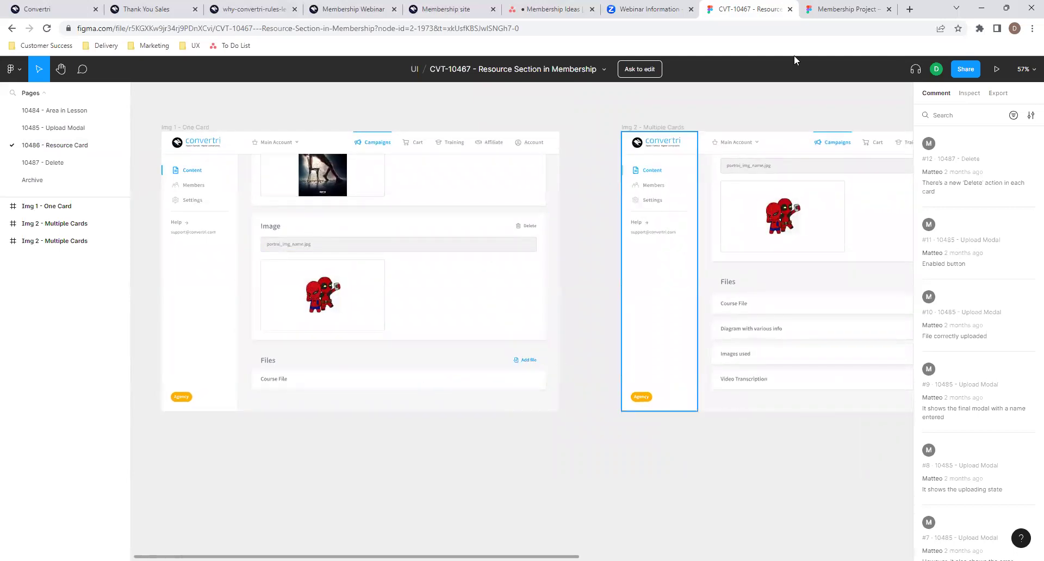
- Browse the Membership Project's One File, One File Mobile and Five Files frames on the 10488 / 89 - Files page
left_click(821, 7)
scroll(406, 159, "up", 3)
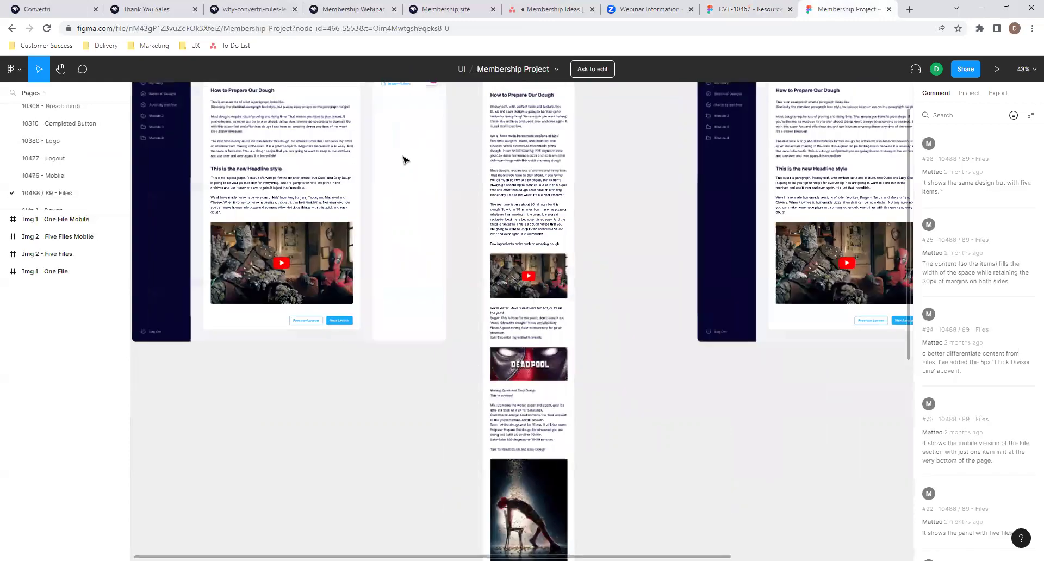
scroll(419, 226, "up", 2)
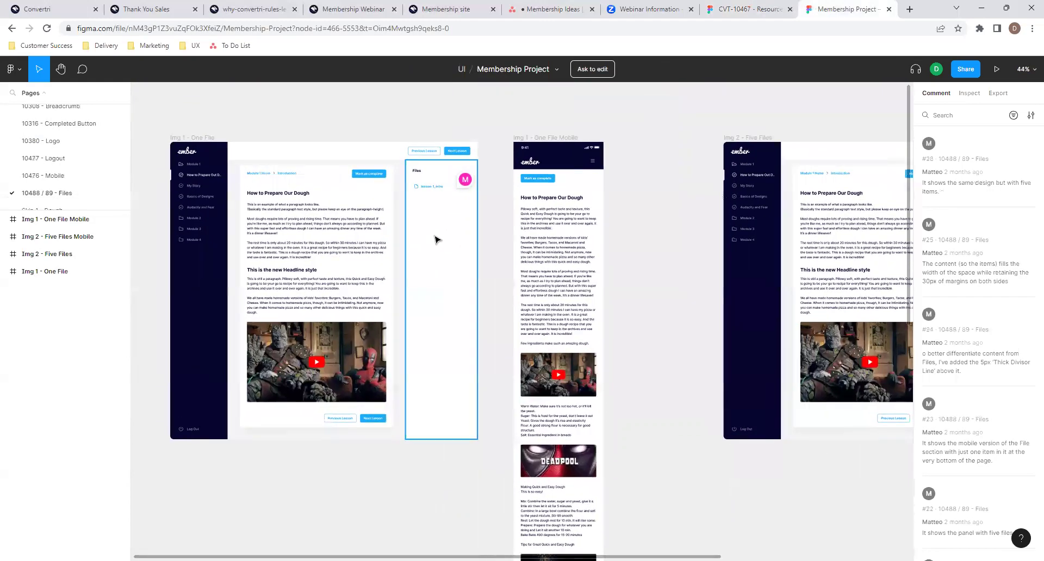
scroll(437, 240, "up", 2)
scroll(435, 236, "down", 1)
scroll(434, 237, "left", 1)
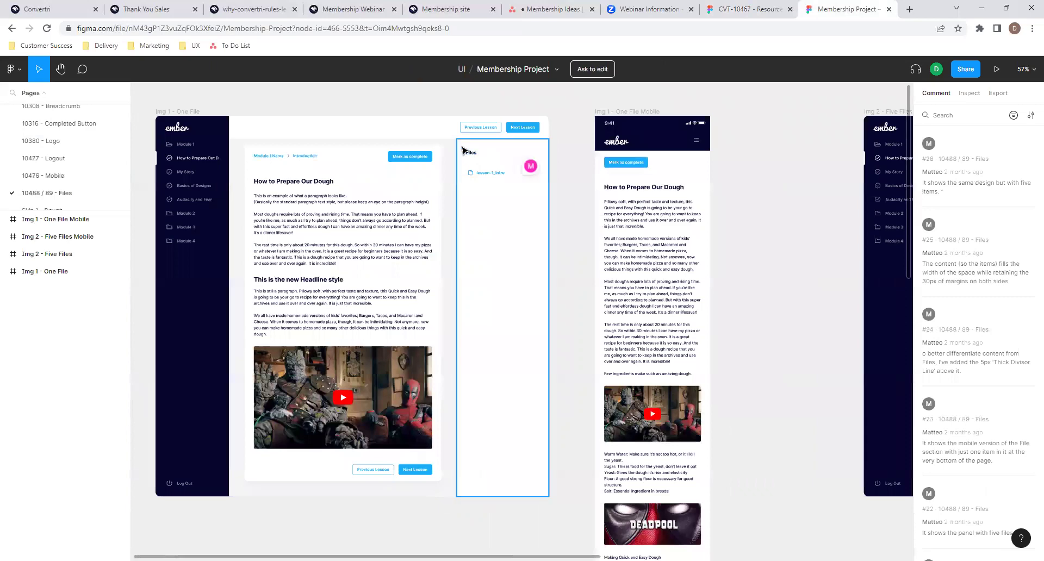
scroll(471, 154, "up", 4)
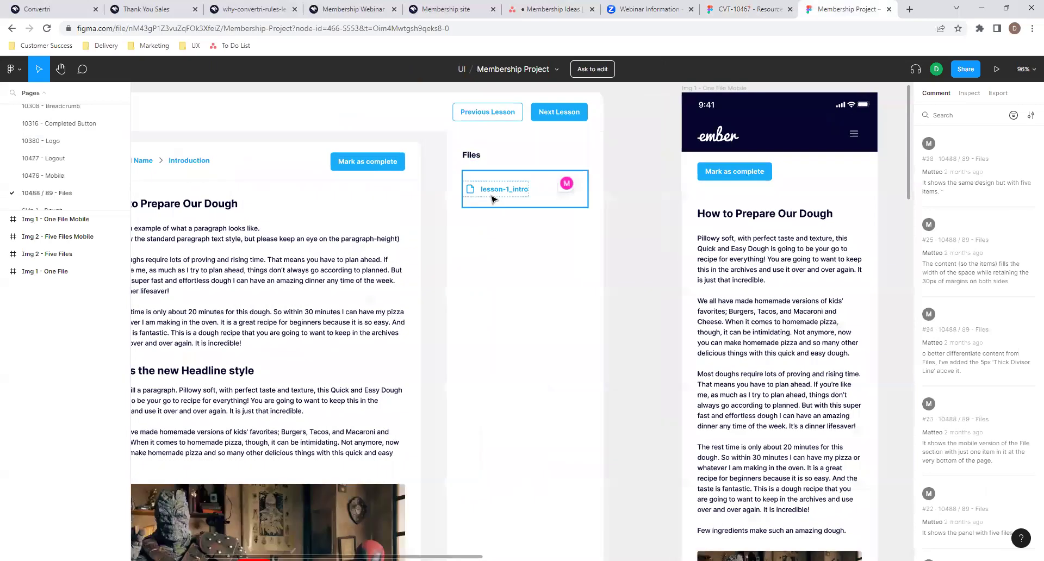
scroll(596, 263, "right", 5)
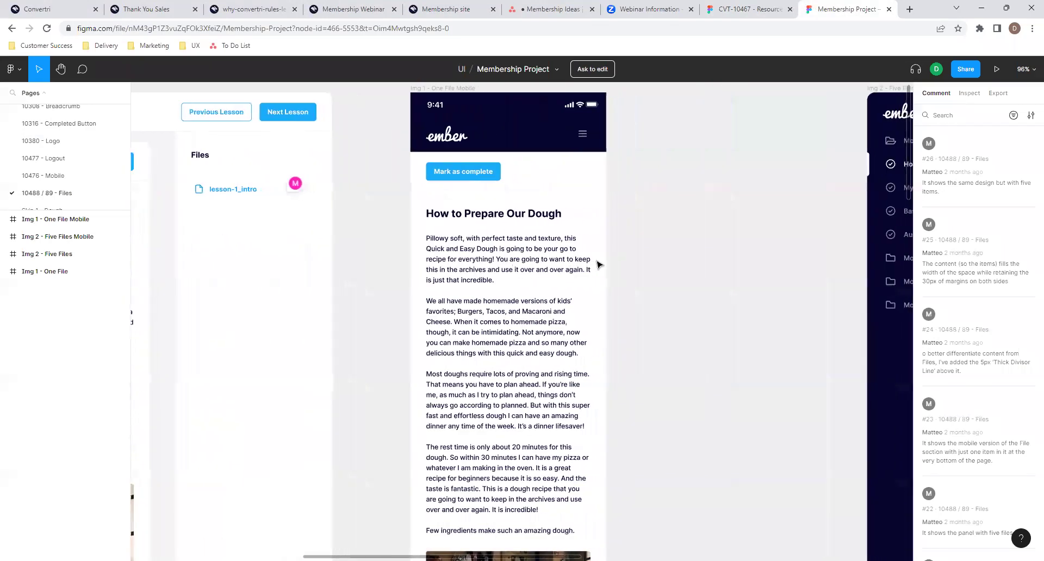
scroll(596, 263, "down", 15)
scroll(597, 263, "down", 10)
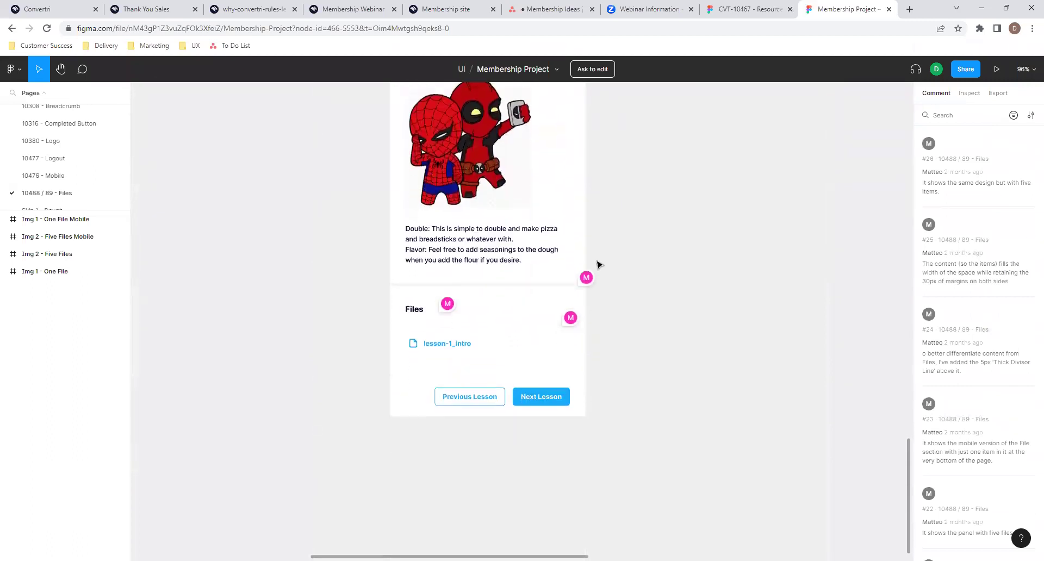
scroll(625, 321, "down", 4)
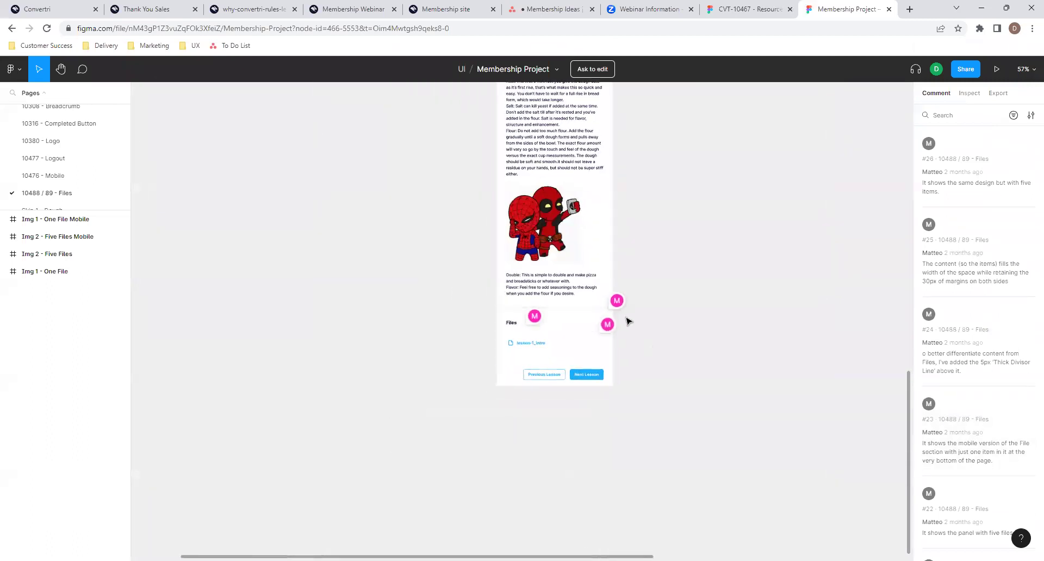
scroll(615, 319, "up", 6)
scroll(616, 319, "down", 3)
scroll(616, 321, "up", 10)
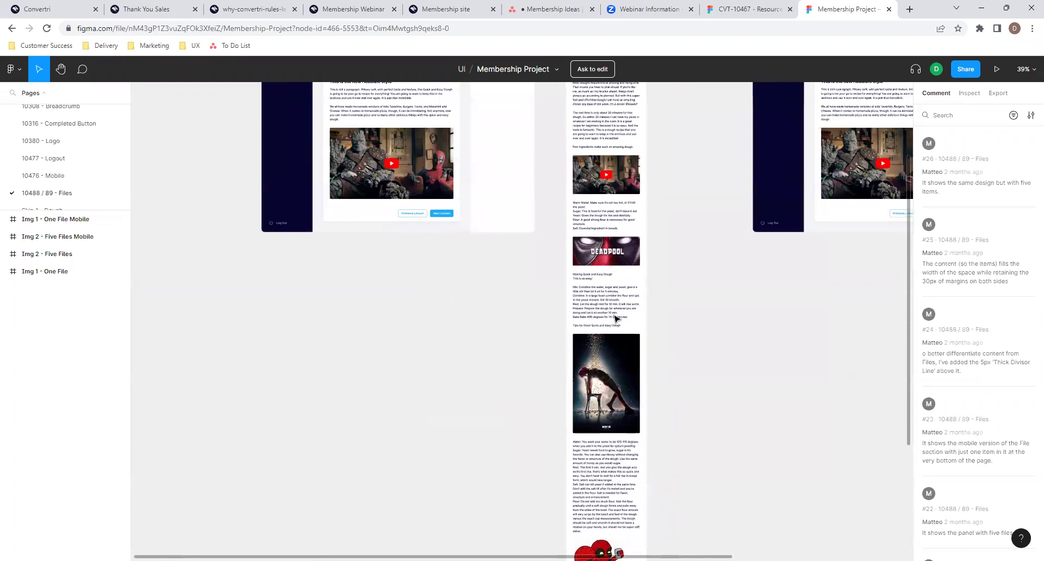
scroll(662, 340, "down", 3)
scroll(662, 340, "right", 1)
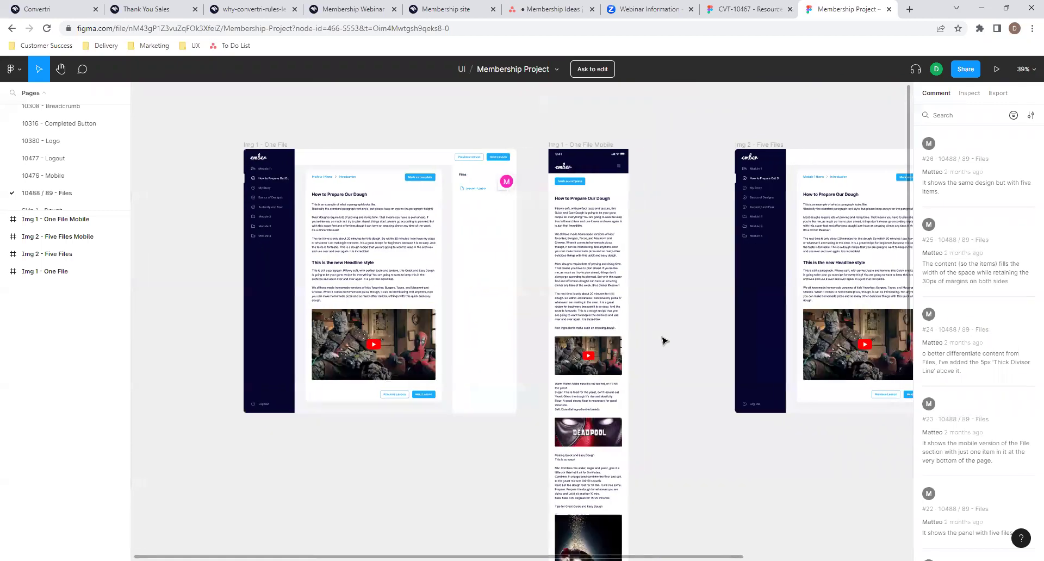
scroll(684, 270, "right", 1)
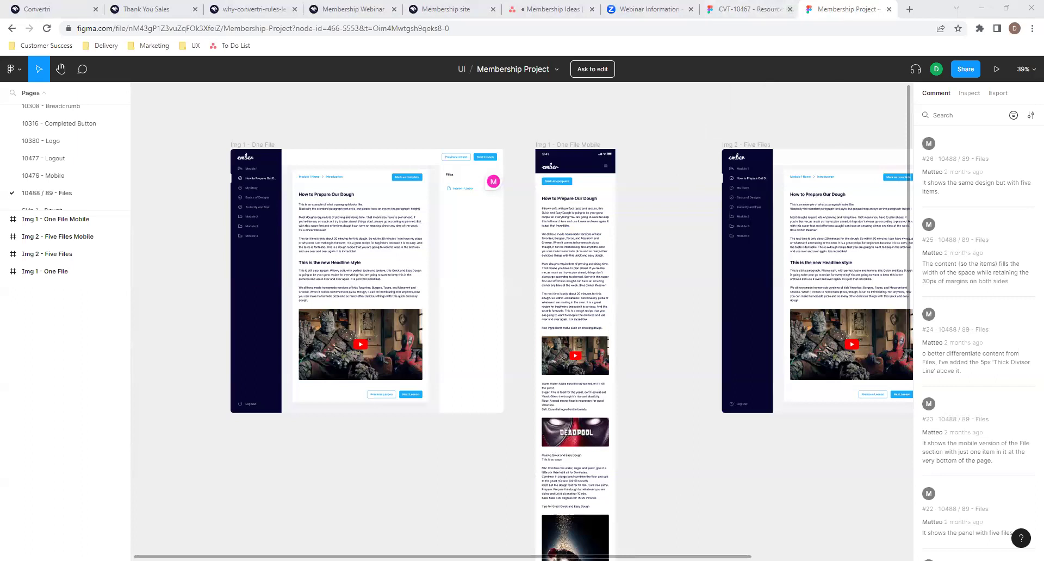
- Close CVT-10467, then load and inspect the CVT-10469 Convertri Video in Membership frames
left_click(790, 14)
left_click(779, 24)
key("Return")
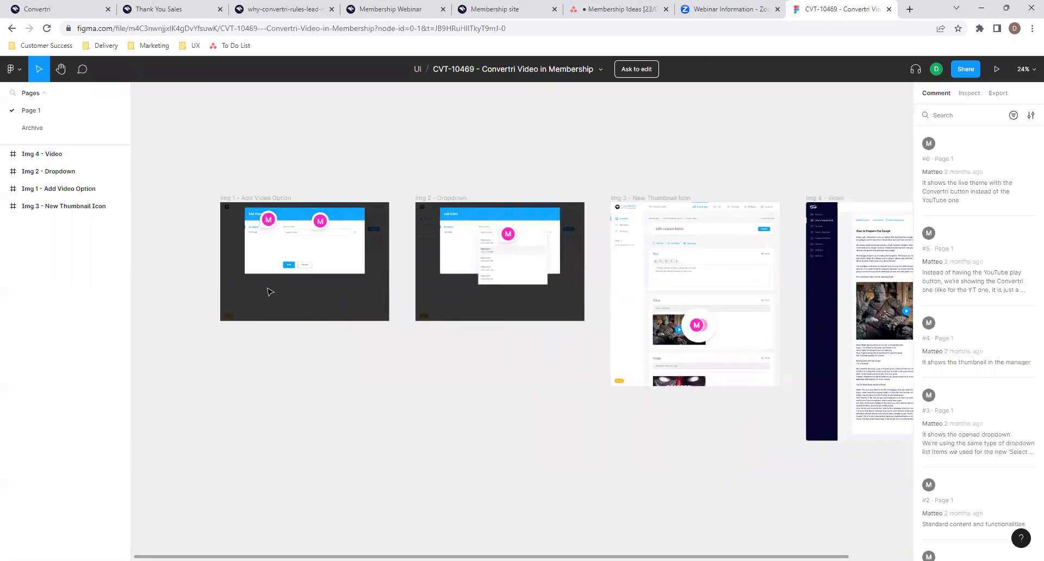
scroll(629, 288, "up", 5)
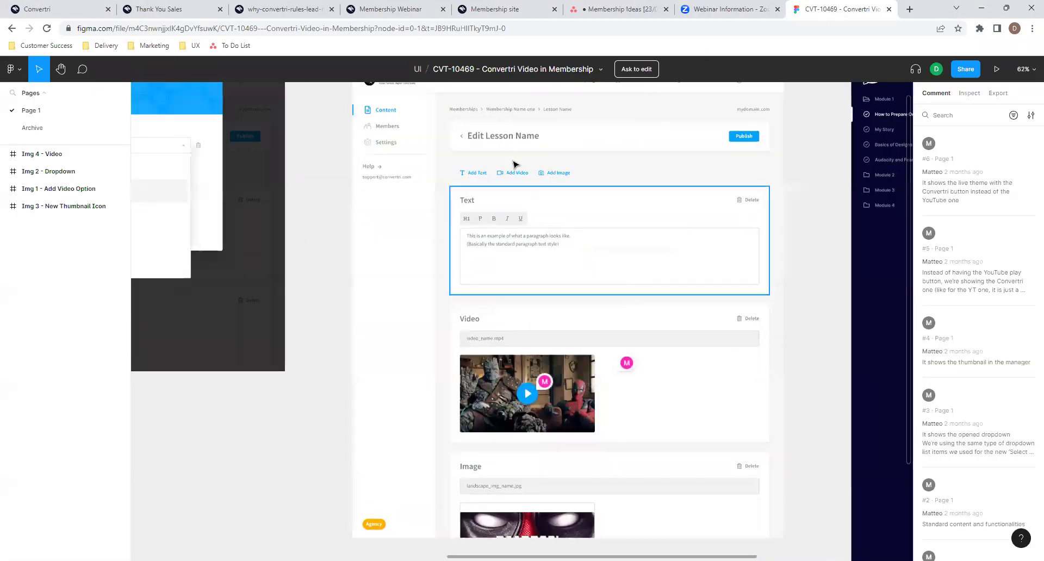
scroll(515, 166, "up", 3)
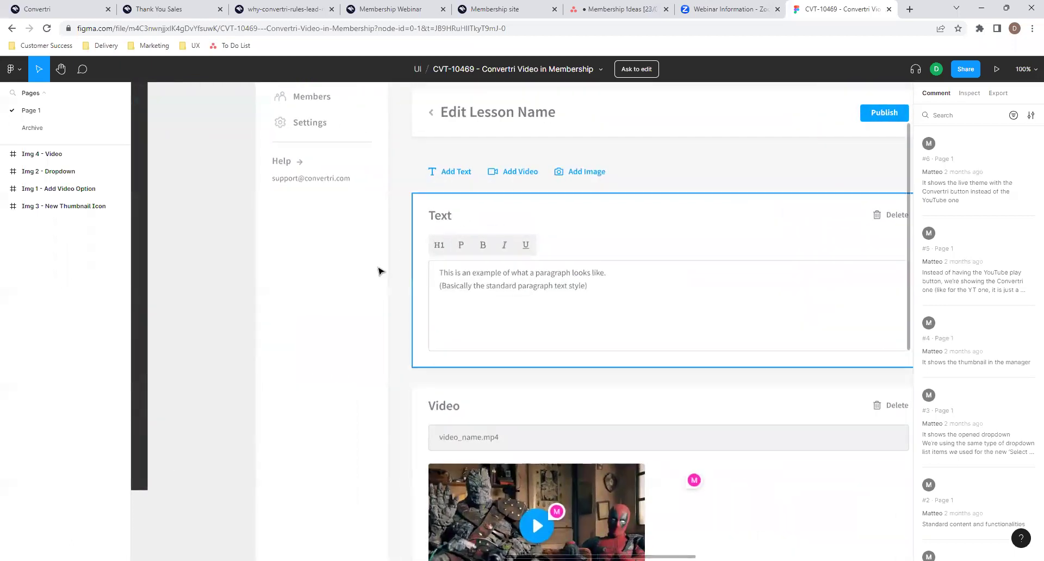
scroll(371, 277, "down", 3)
scroll(371, 277, "left", 15)
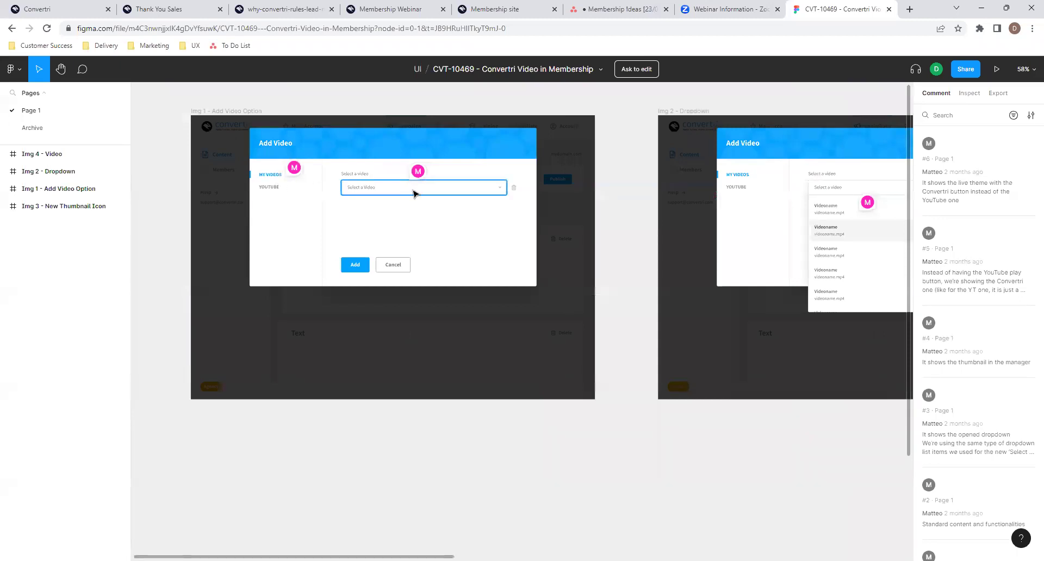
scroll(571, 235, "right", 5)
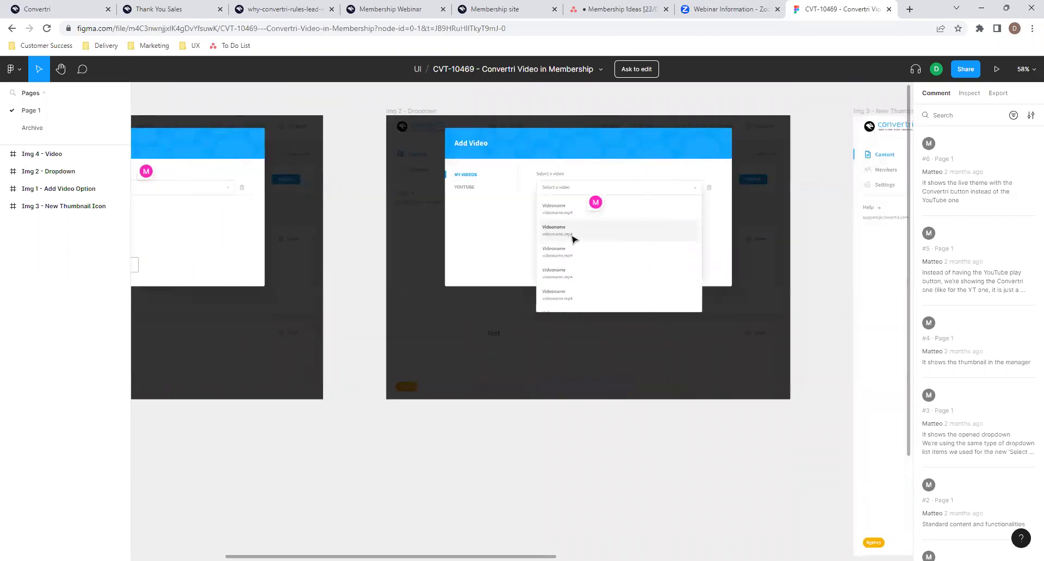
scroll(675, 293, "right", 2)
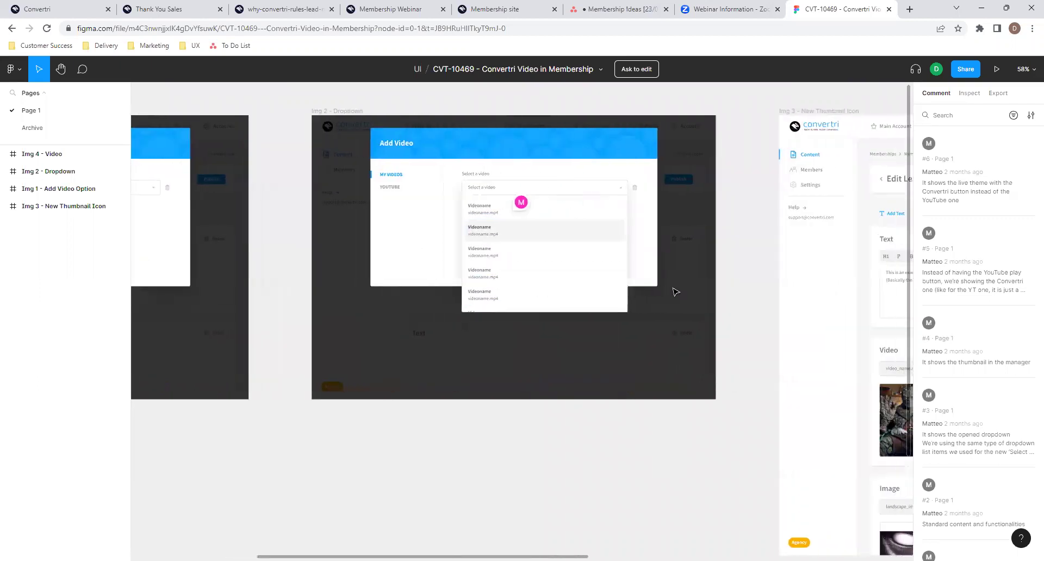
scroll(675, 293, "right", 8)
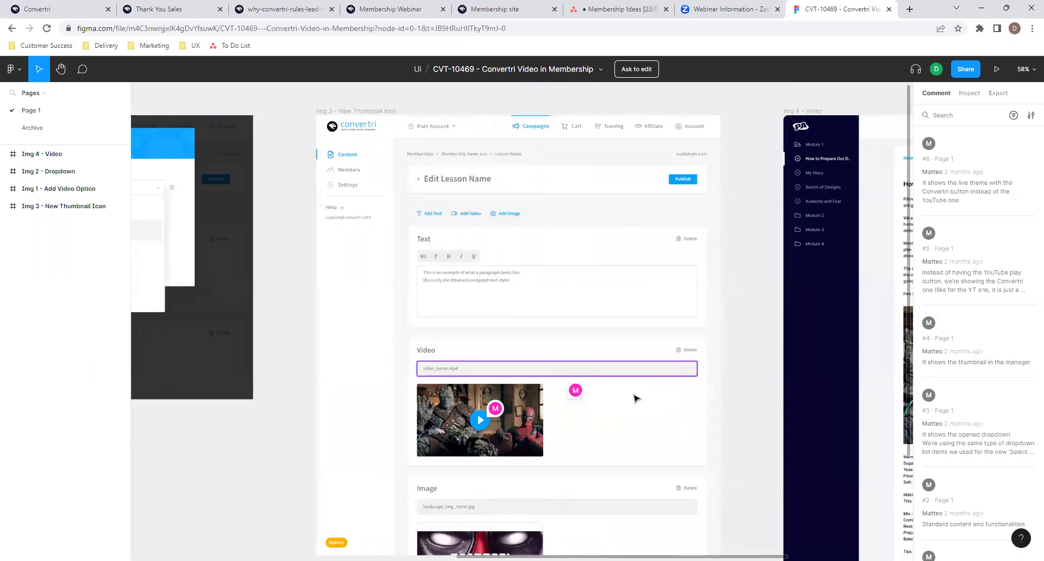
scroll(678, 427, "right", 9)
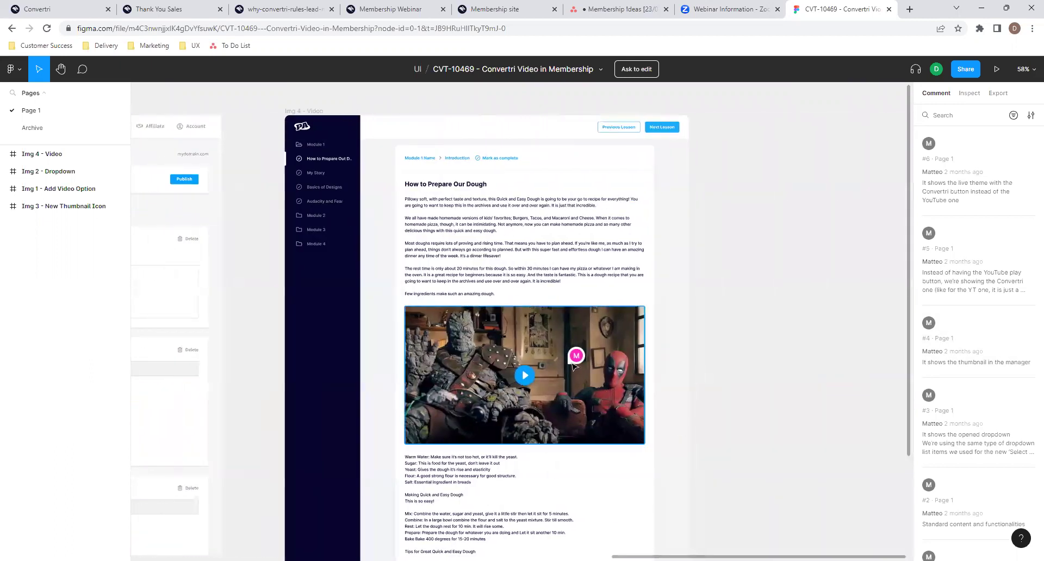
scroll(539, 355, "left", 1)
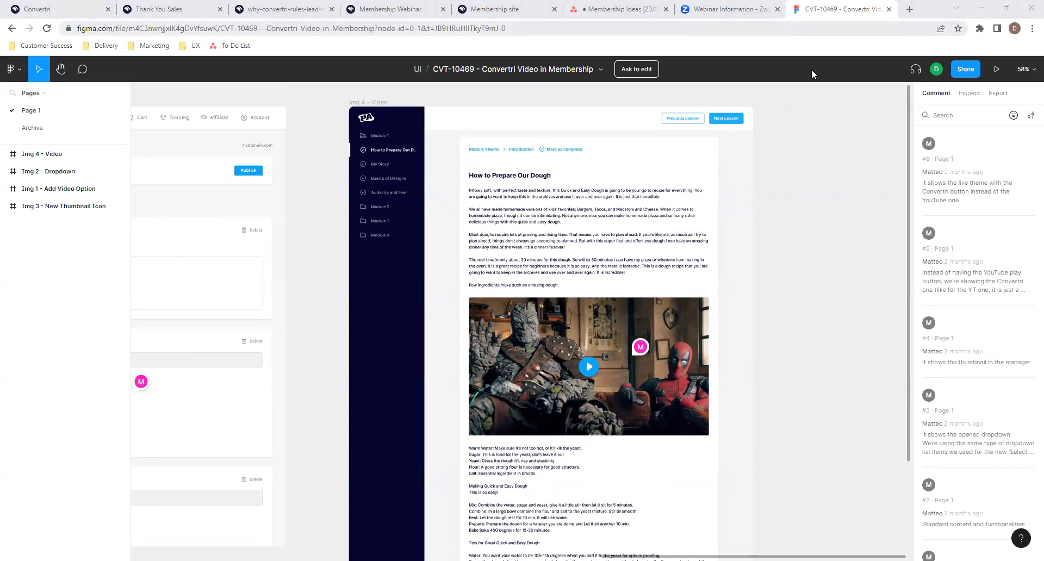
- Load the CVT-10528 Module Home Page for Membership file in the same tab
key("ctrl+l")
key("Return")
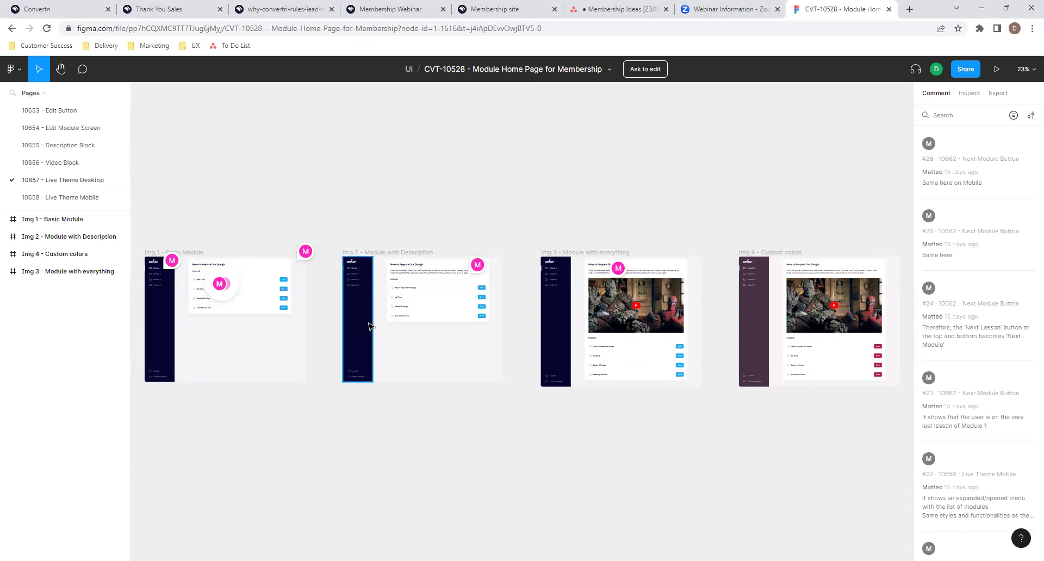
- Zoom in on the Img 3 - Module with everything frame showing the How to Prepare Our Dough video and lessons
scroll(655, 352, "up", 5)
scroll(655, 352, "up", 3)
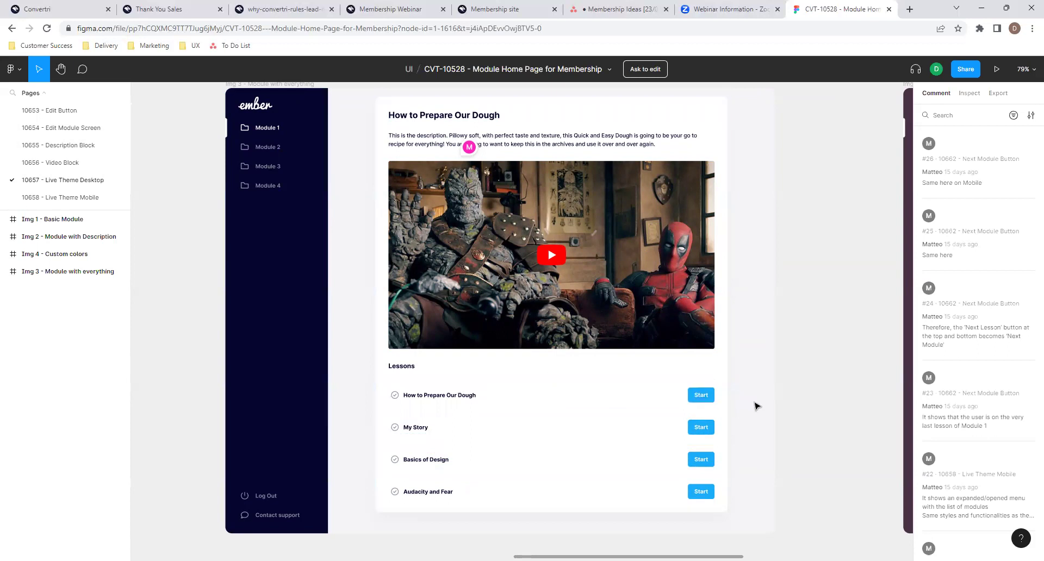
scroll(757, 406, "down", 1)
scroll(756, 406, "up", 2)
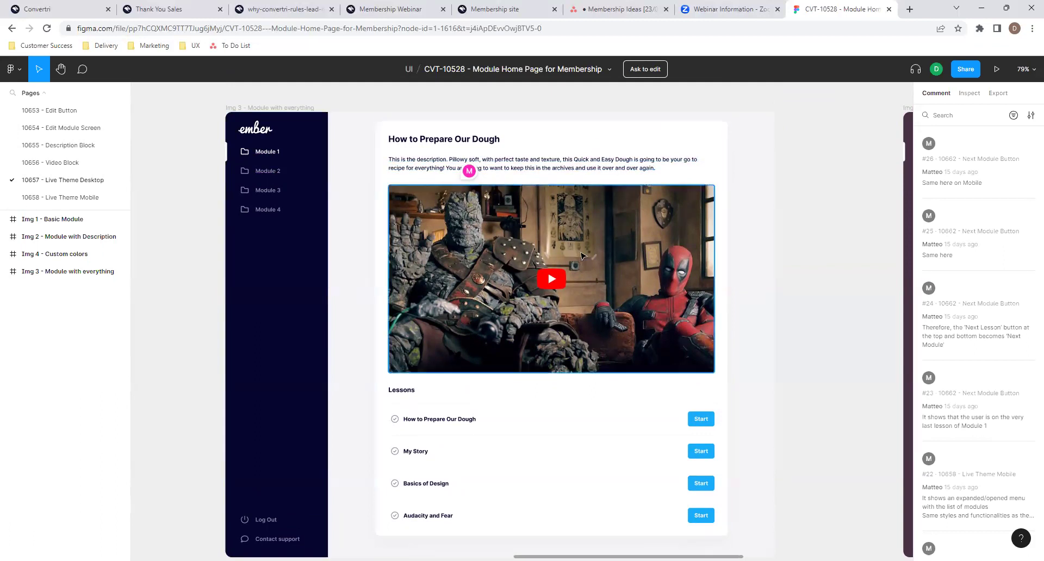
scroll(571, 270, "down", 1)
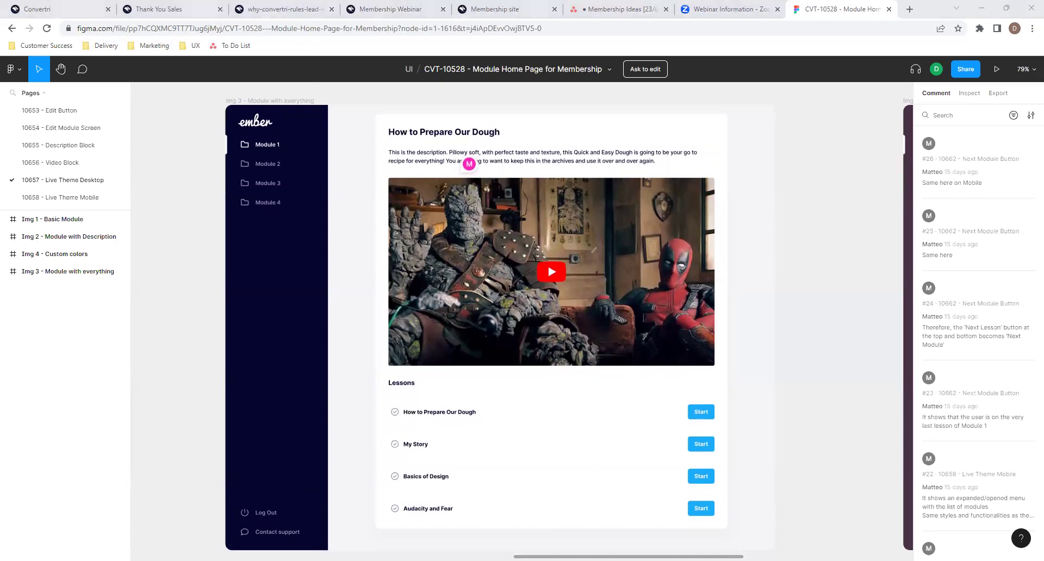
- Load the CVT-10526 Membership Theme Settings Figma file
left_click(597, 26)
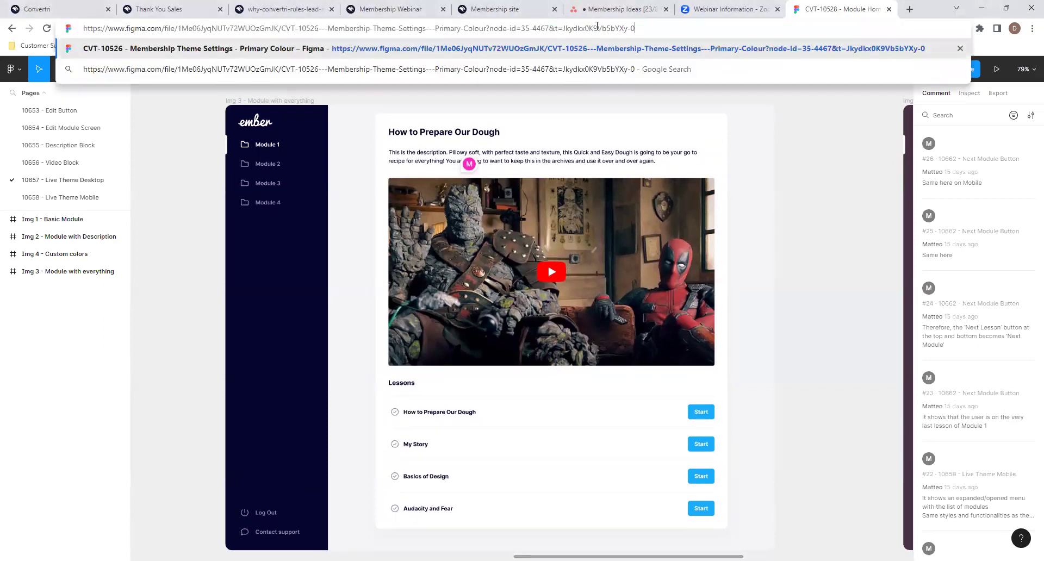
key("Return")
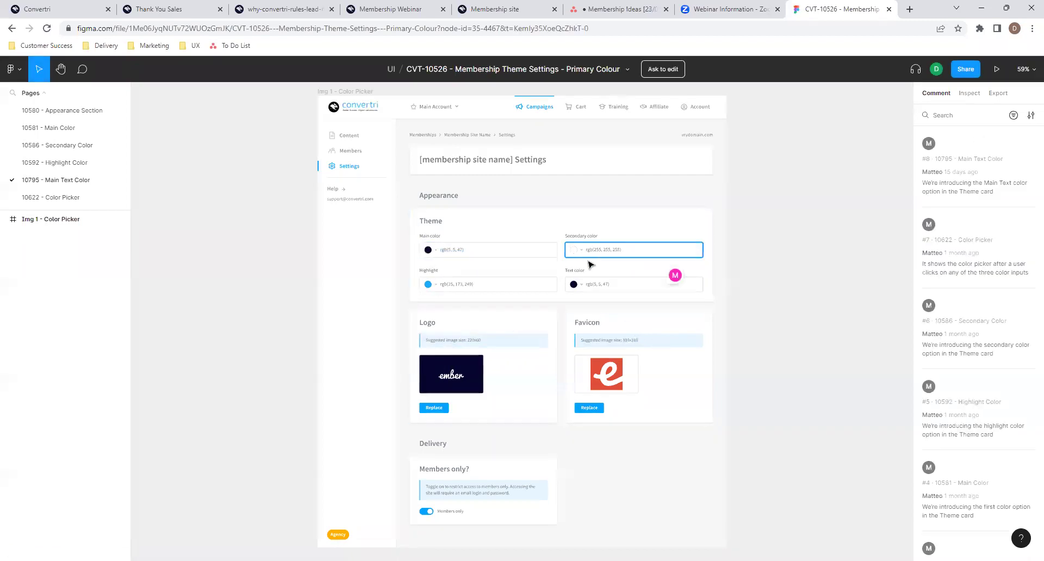
- Inspect the Main, Secondary, Highlight and Text color theme fields, then return to the membership site
scroll(491, 271, "up", 3)
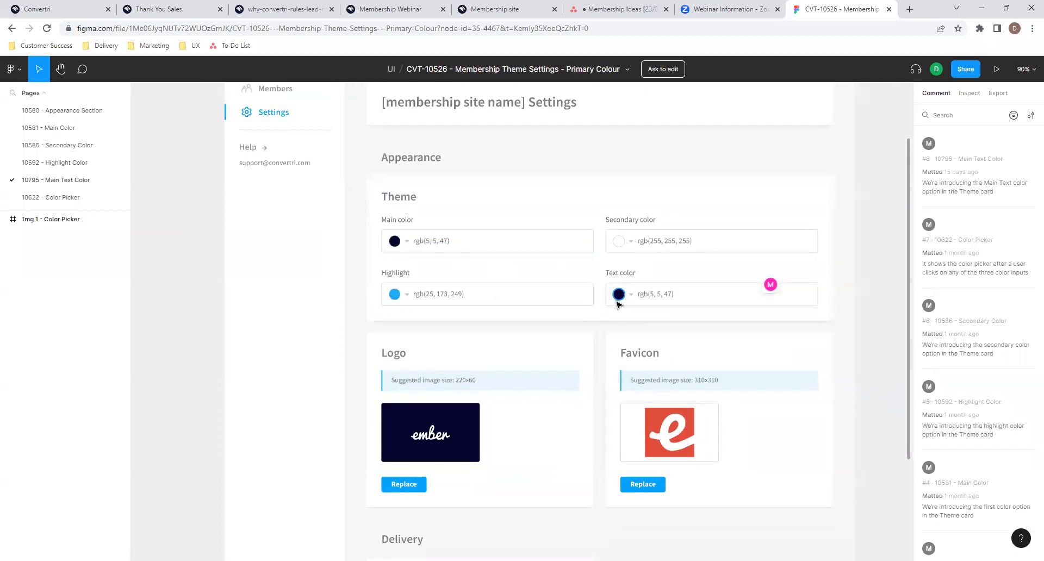
scroll(596, 341, "down", 2)
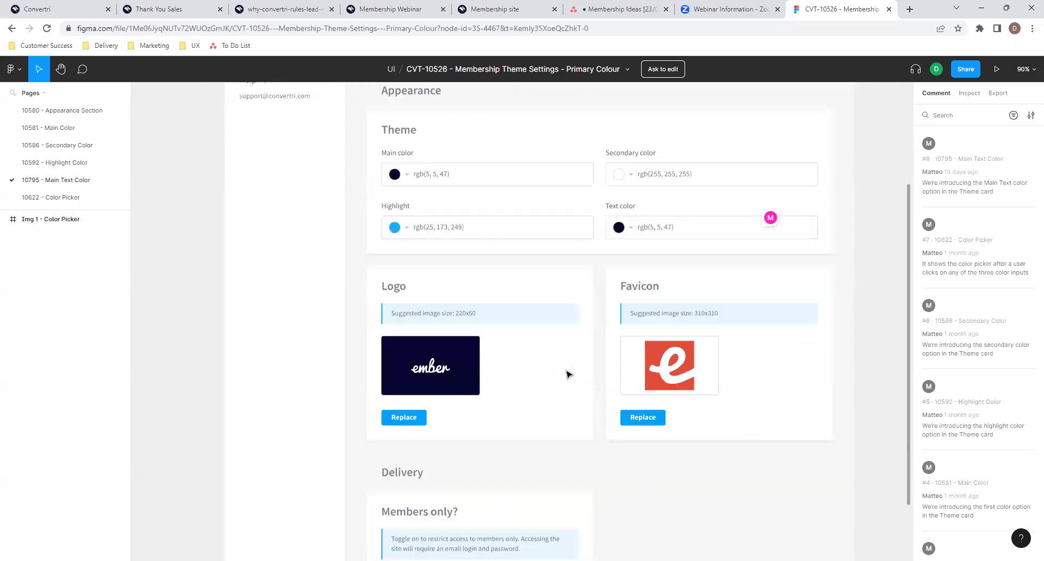
scroll(567, 374, "down", 1, "ctrl")
scroll(566, 373, "up", 3)
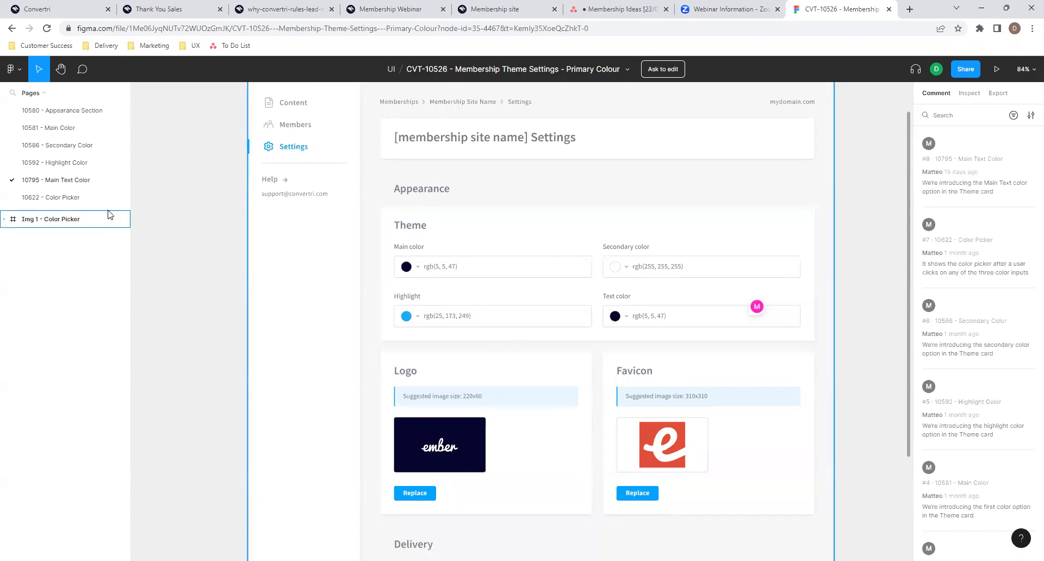
scroll(508, 326, "right", 3)
scroll(510, 326, "down", 1, "ctrl")
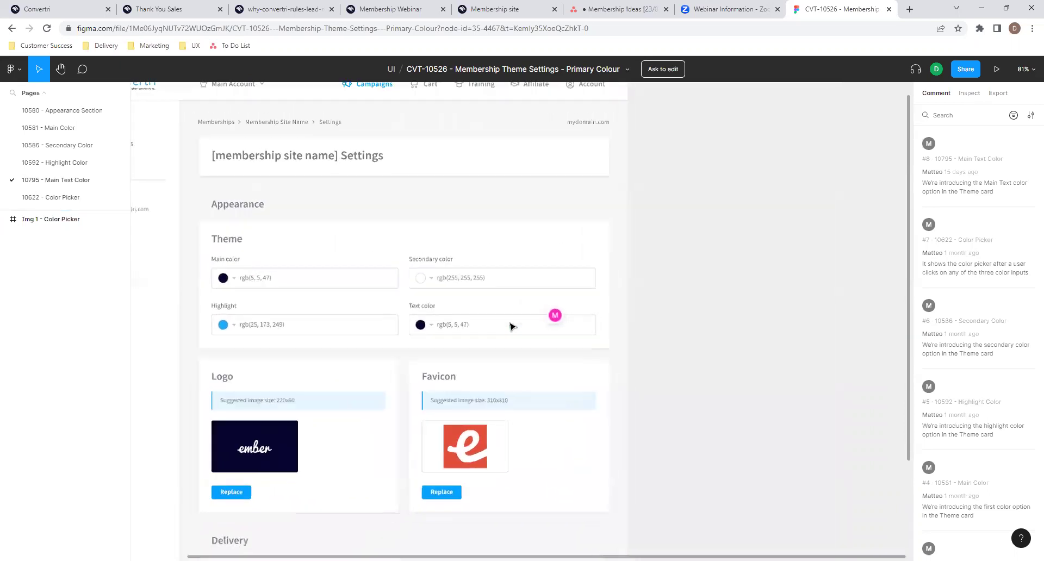
scroll(510, 326, "down", 1, "ctrl")
scroll(510, 326, "left", 3)
scroll(510, 326, "down", 1)
scroll(510, 326, "up", 2)
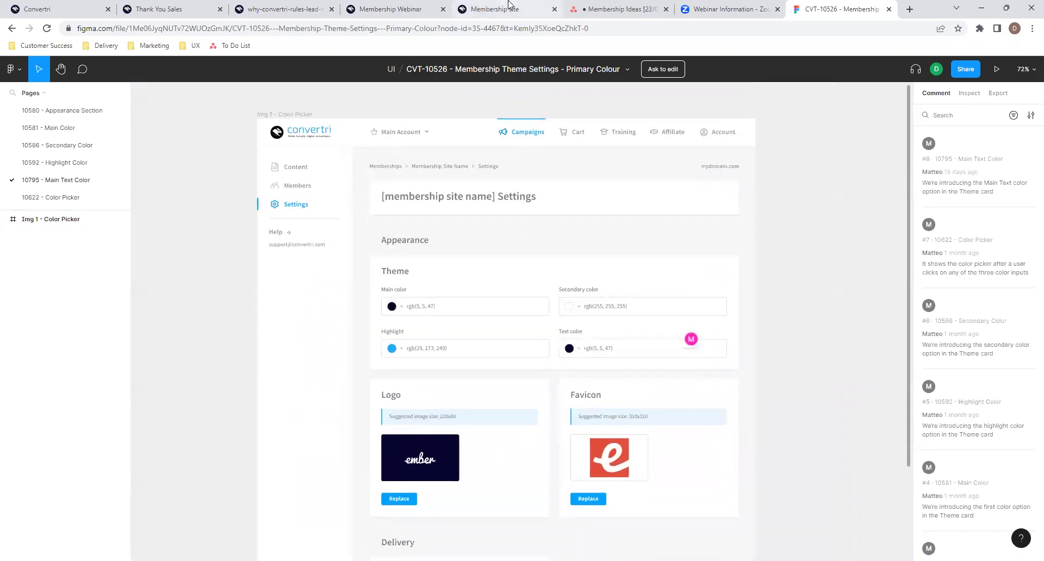
left_click(508, 3)
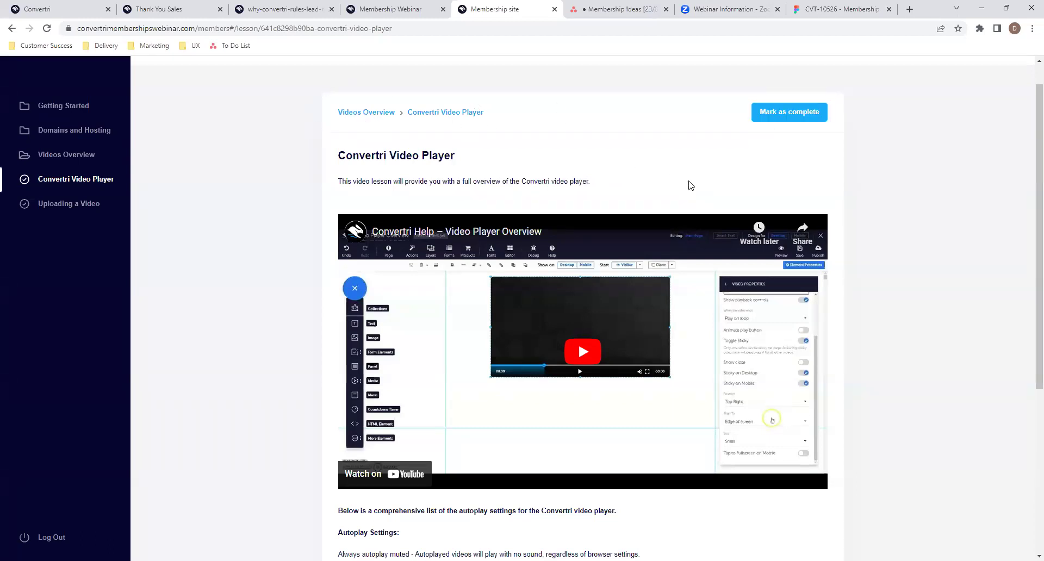
- Glance over the Membership Webinar, thank-you sales and Convertri app pages, then view the CVT-10526 Text color design
left_click(405, 5)
left_click(501, 6)
left_click(166, 7)
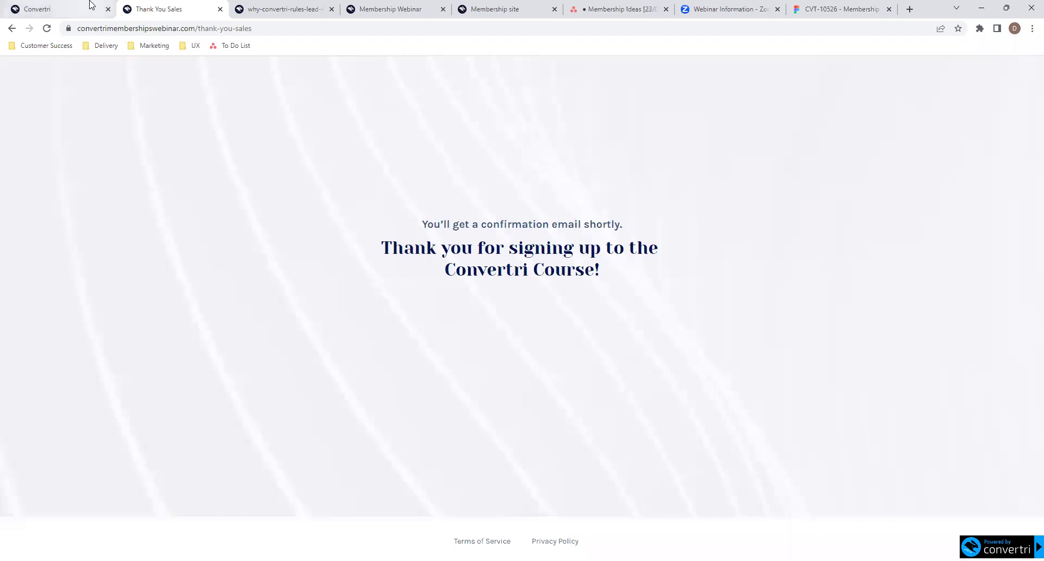
left_click(91, 5)
left_click(481, 7)
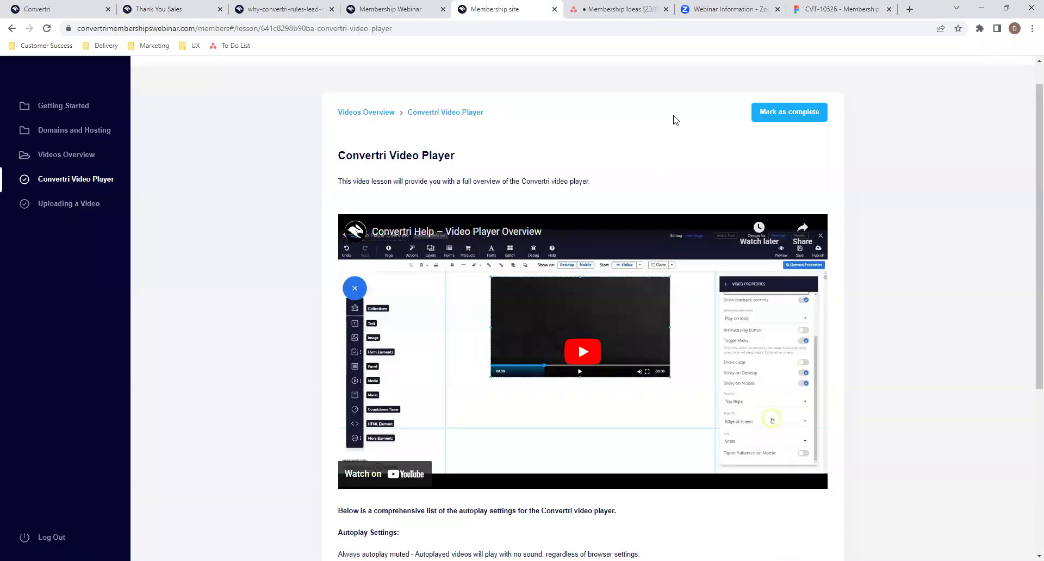
left_click(819, 7)
scroll(502, 272, "down", 2)
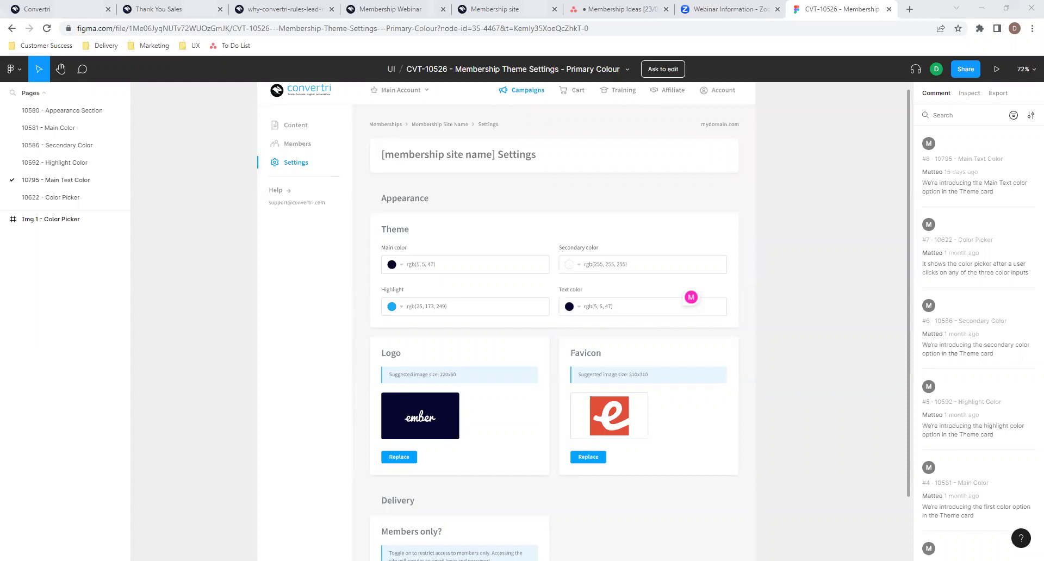
- Load the CVT-10572 Support Link in Membership Site file and compare it with the live lesson page
left_click(560, 29)
key("ctrl+v")
key("Return")
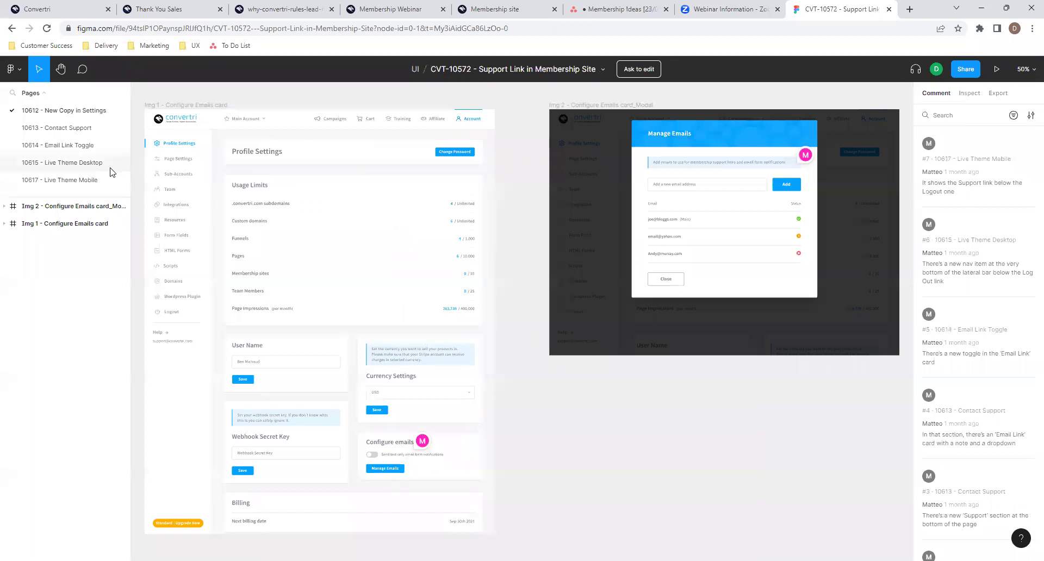
left_click(492, 6)
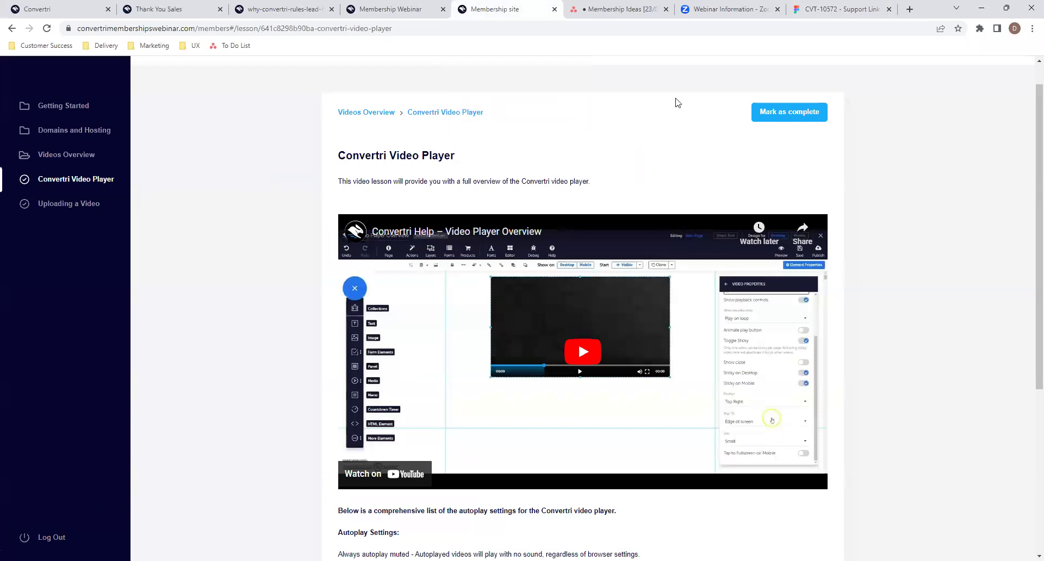
left_click(862, 8)
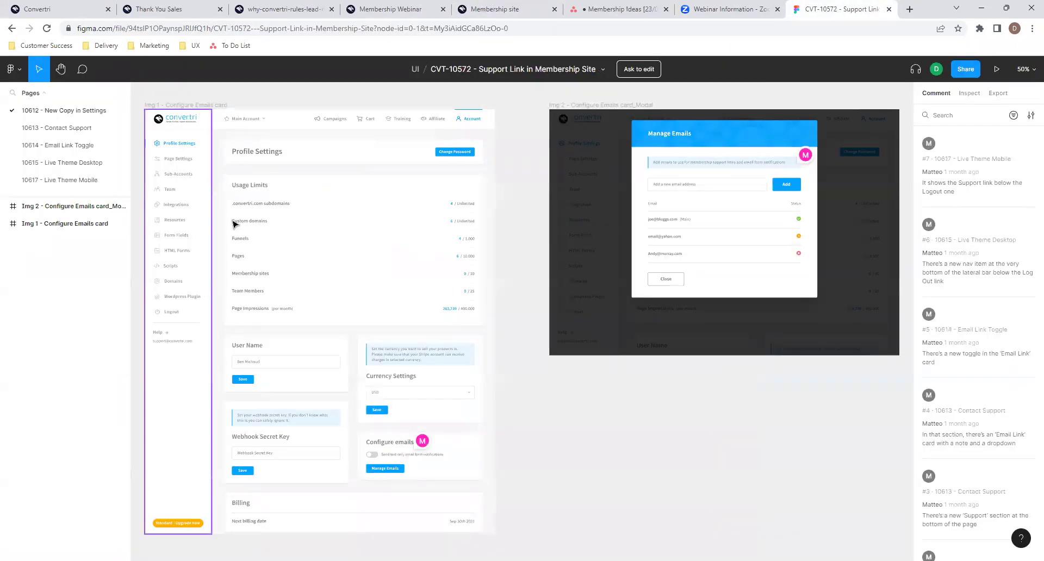
- Zoom on the Contact support link below Log Out on the 10615 - Live Theme Desktop page
left_click(37, 162)
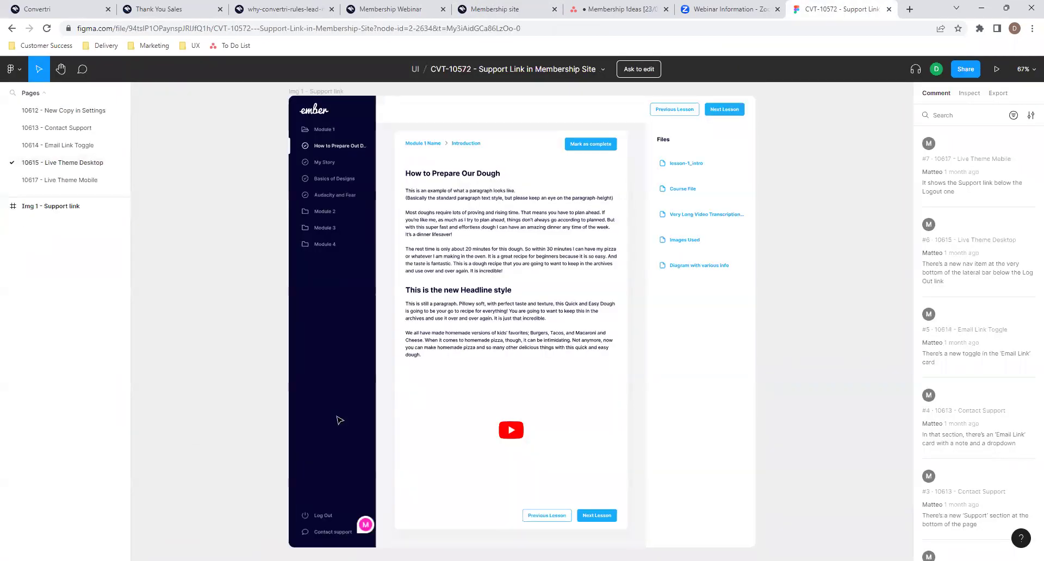
scroll(338, 420, "down", 2)
scroll(335, 473, "up", 5)
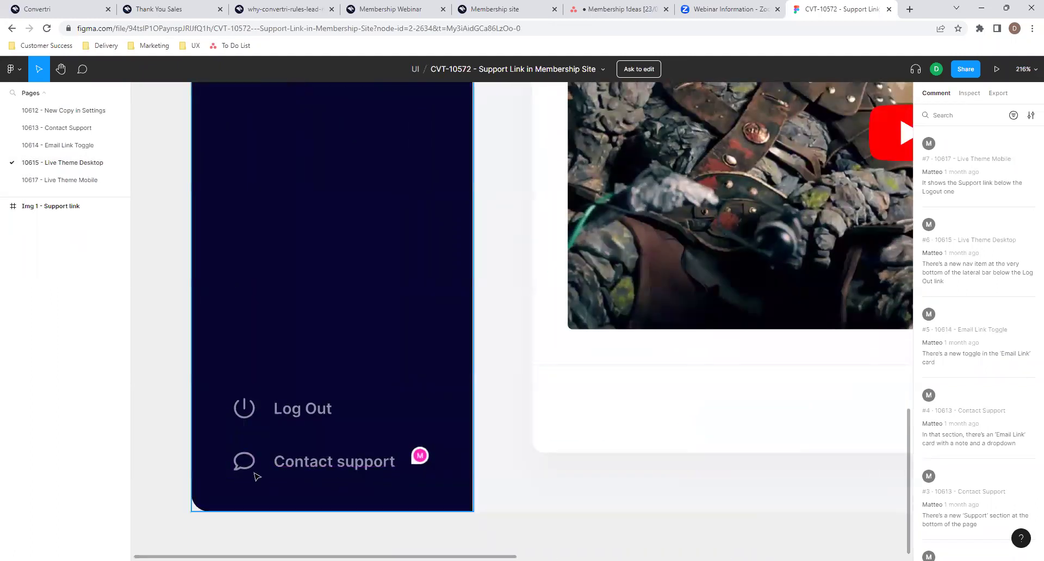
scroll(334, 461, "down", 5)
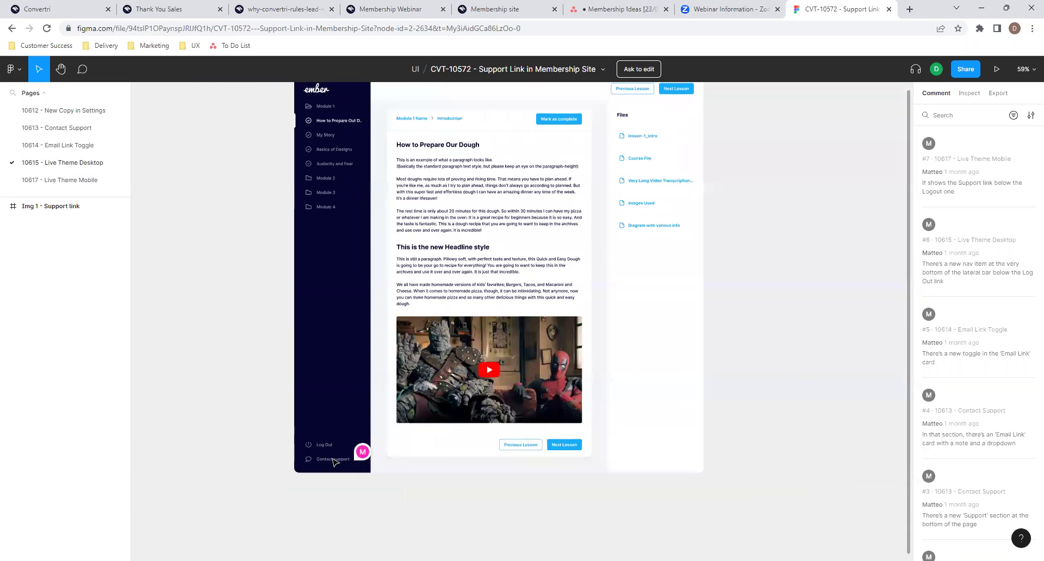
scroll(334, 461, "up", 3)
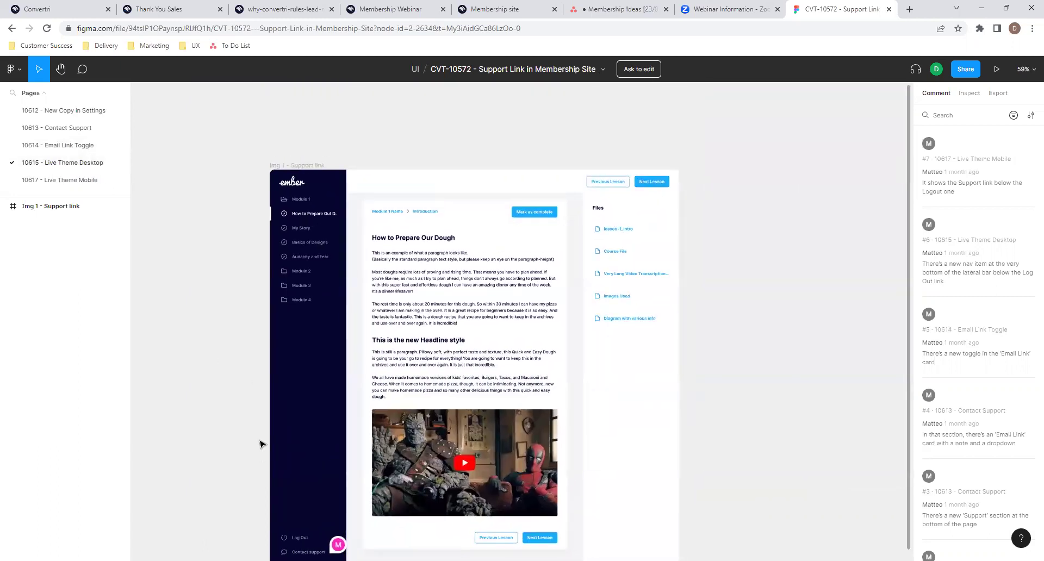
- Inspect the Email link card on the 10614 - Email Link Toggle page
left_click(76, 146)
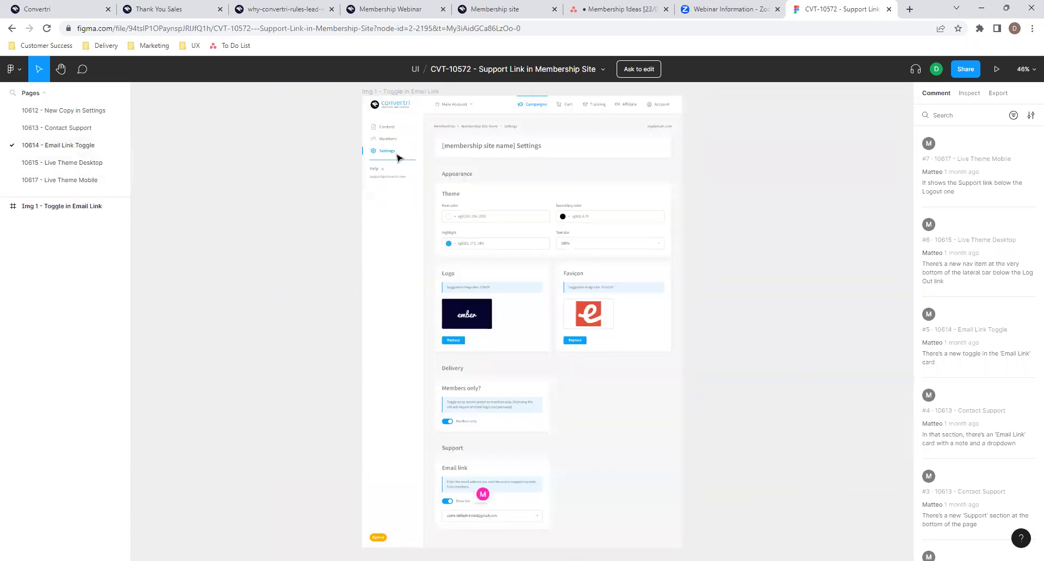
scroll(398, 158, "up", 3)
scroll(578, 235, "down", 6)
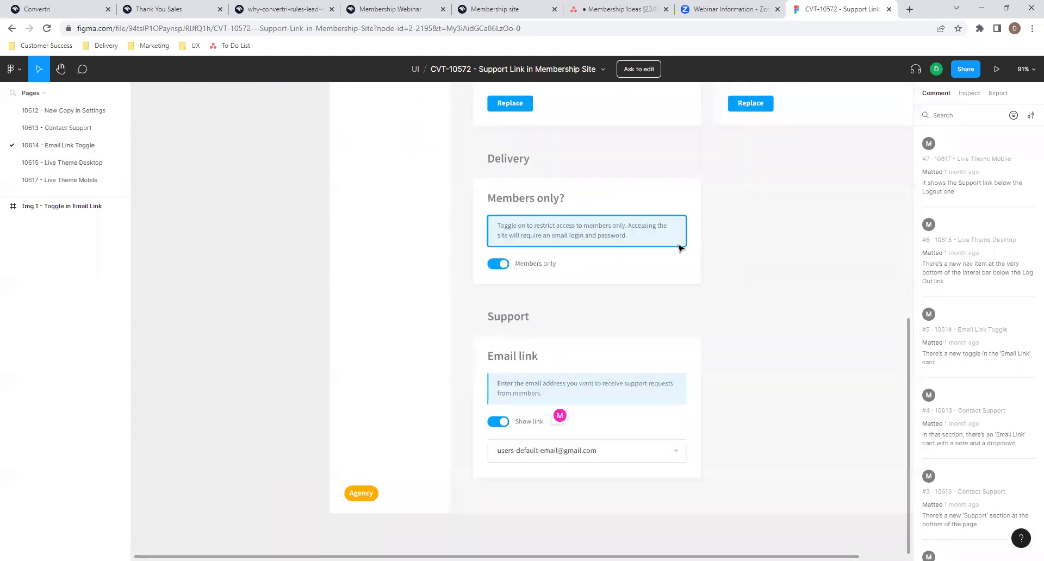
scroll(679, 248, "up", 5)
scroll(679, 248, "down", 3)
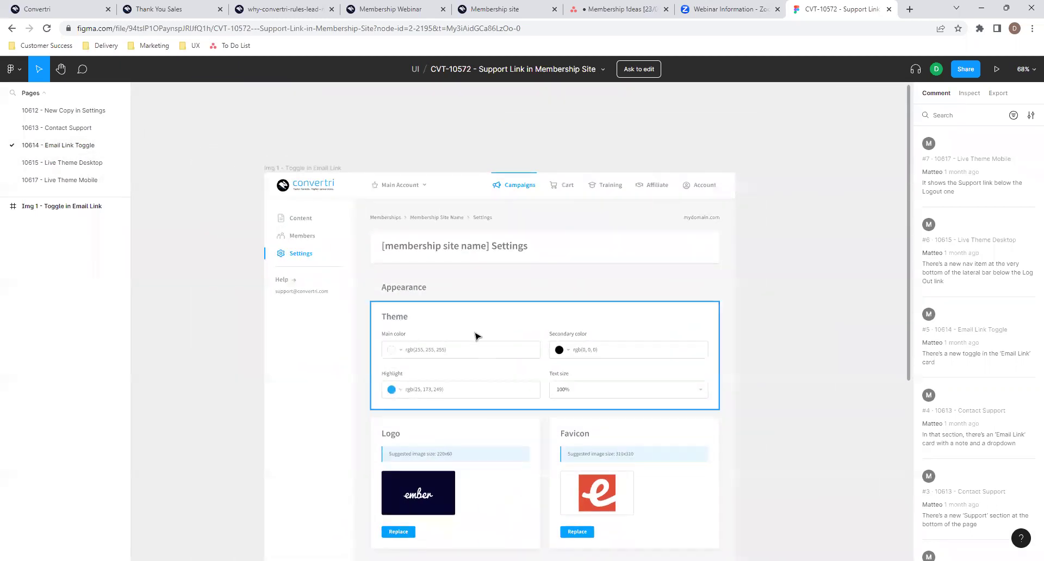
scroll(476, 336, "down", 8)
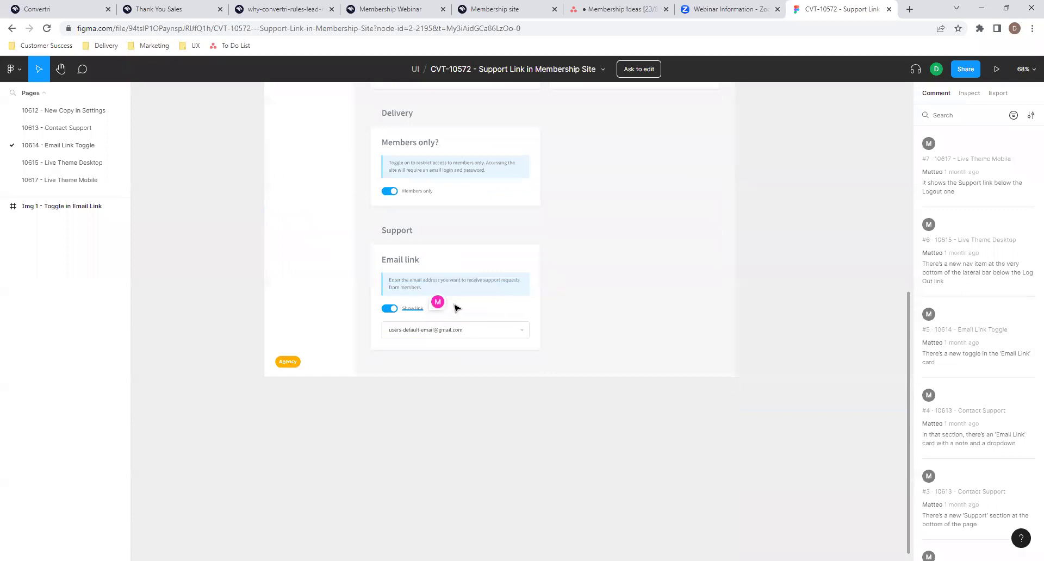
left_click(402, 321)
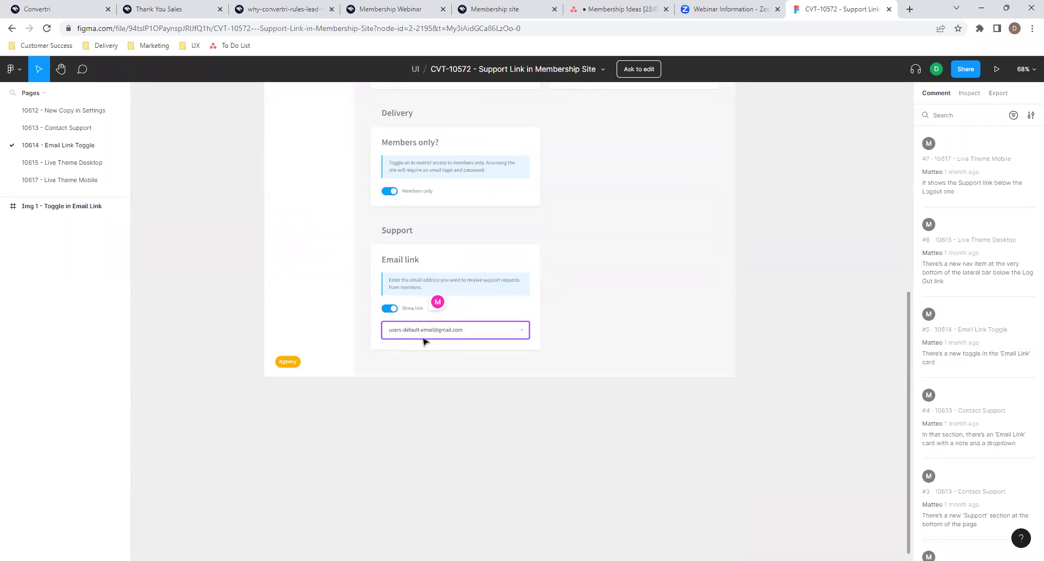
- Look over the 10613 - Contact Support and 10612 - New Copy in Settings pages
left_click(59, 128)
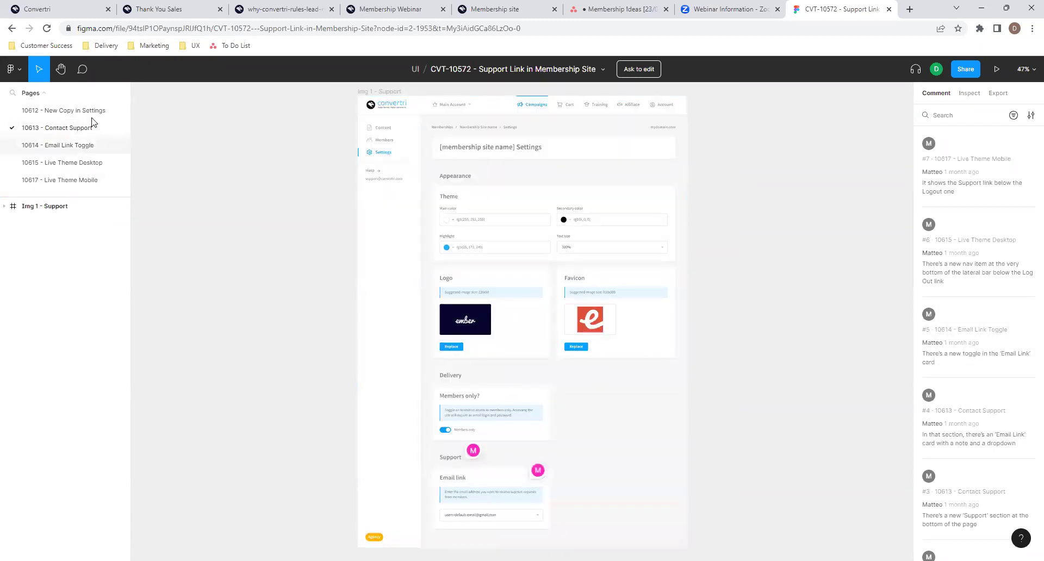
left_click(57, 112)
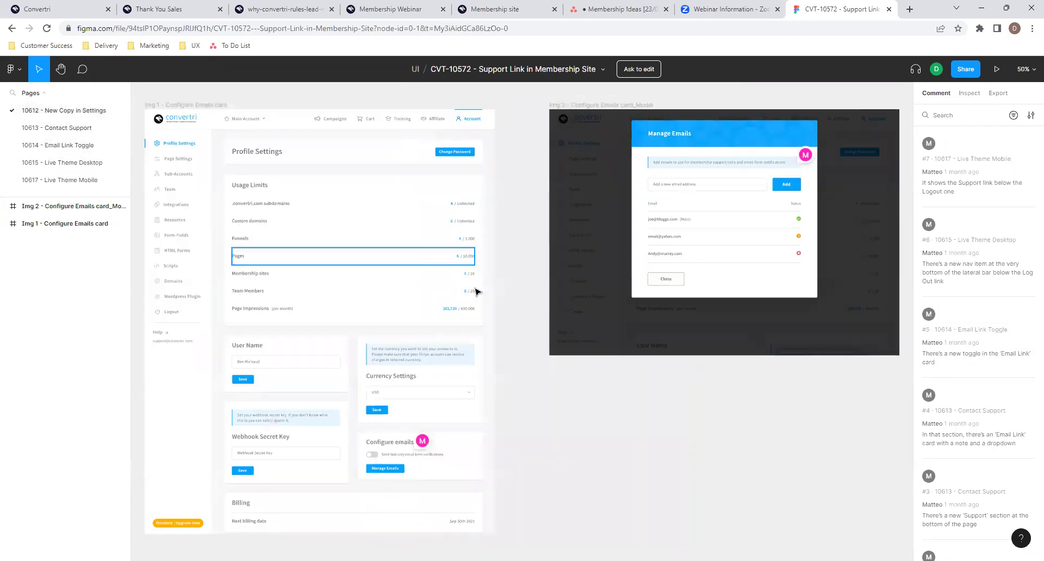
scroll(698, 158, "up", 5)
scroll(698, 159, "down", 4)
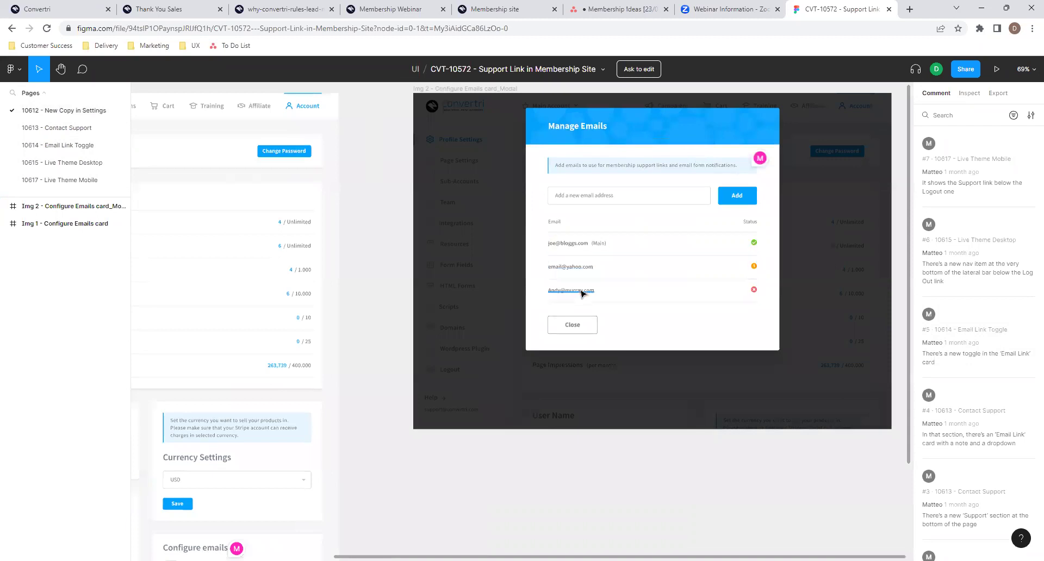
scroll(584, 288, "down", 3)
- Return to 10614 to examine the Members only toggle and Support Email link card
left_click(67, 146)
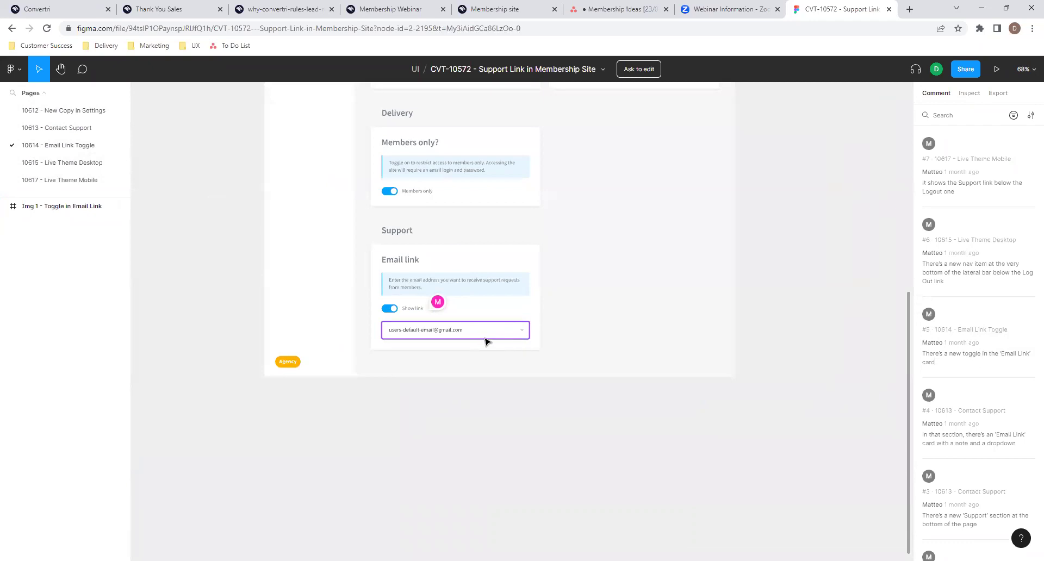
scroll(601, 349, "up", 3)
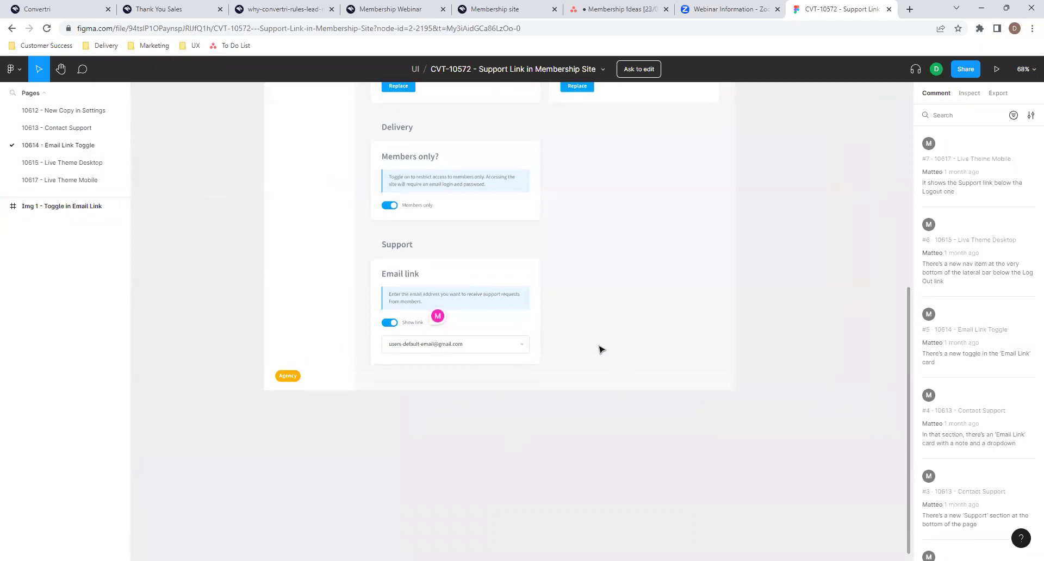
scroll(600, 349, "up", 2)
scroll(441, 337, "up", 5)
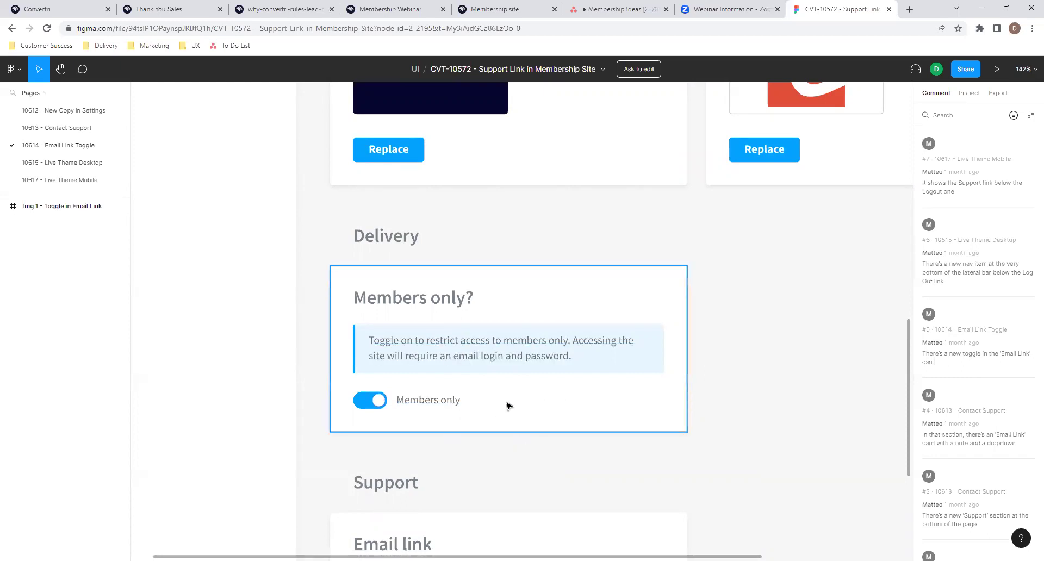
scroll(507, 406, "down", 5)
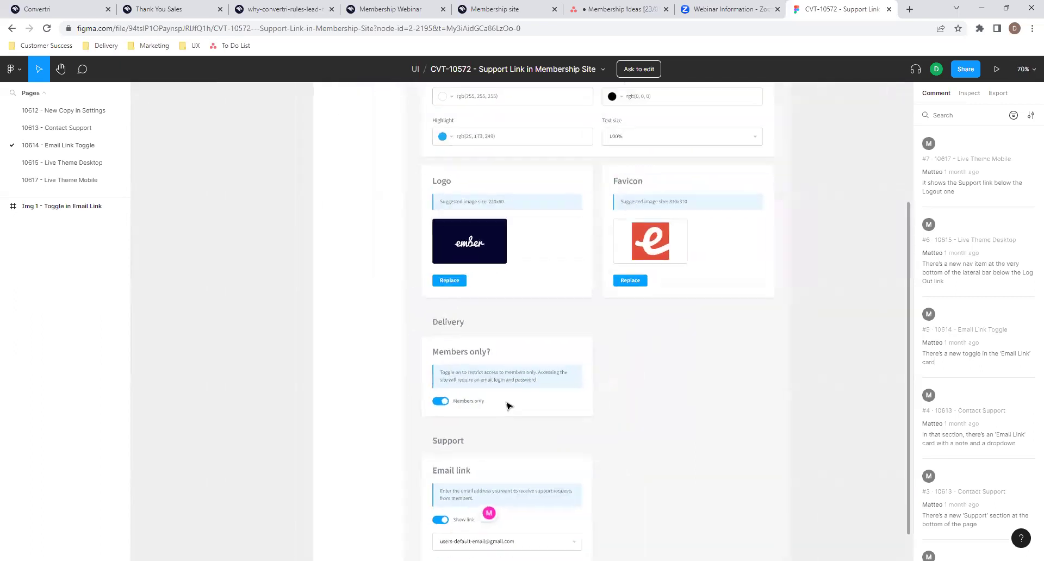
- Log out of the membership course from the live site's sidebar
left_click(500, 8)
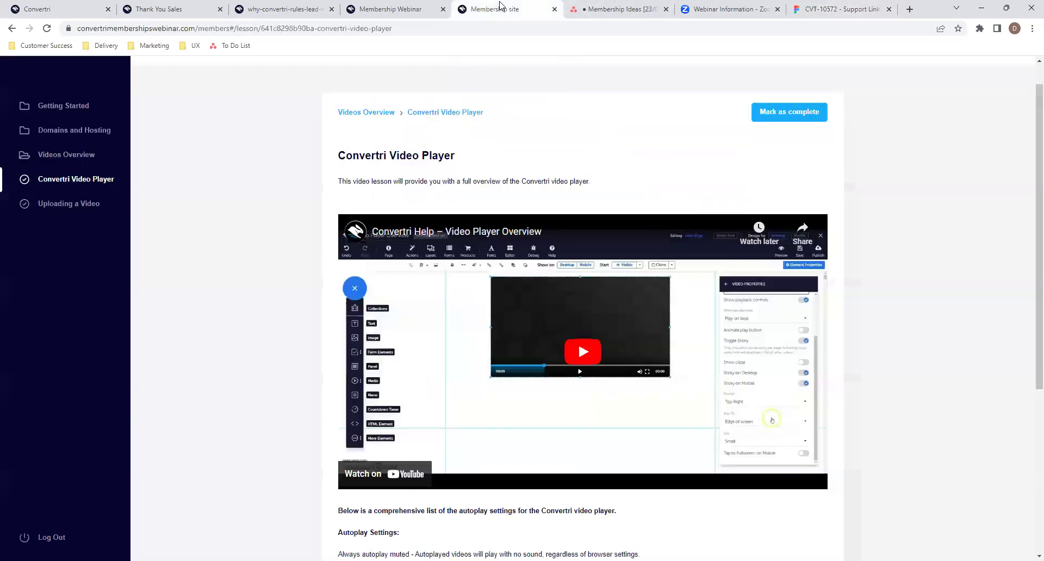
left_click(57, 538)
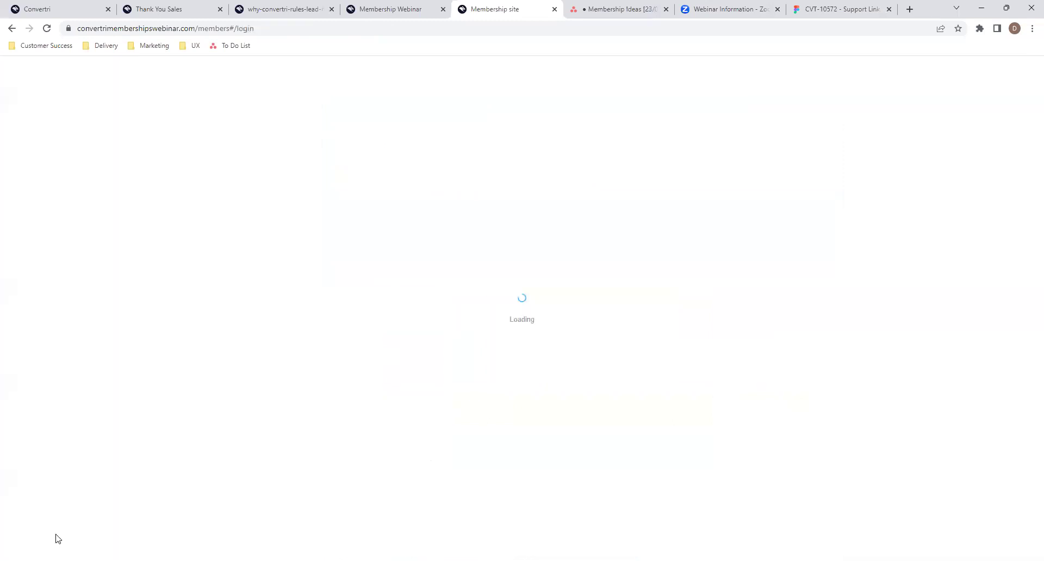
left_click_drag(255, 28, 242, 29)
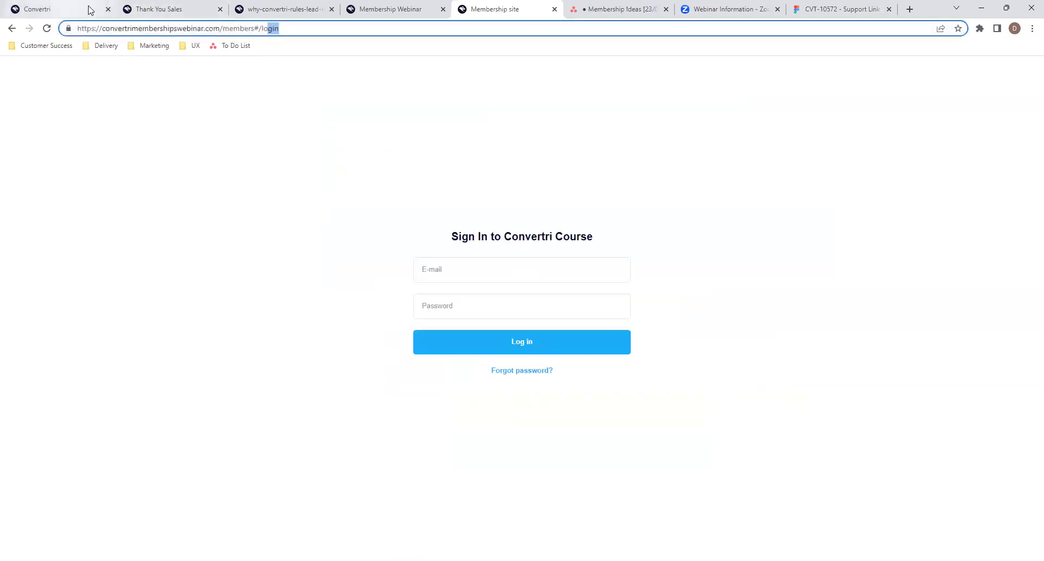
- Reload the Sign In to Convertri Course page, then bring up Chrome's recently closed tabs
left_click(26, 7)
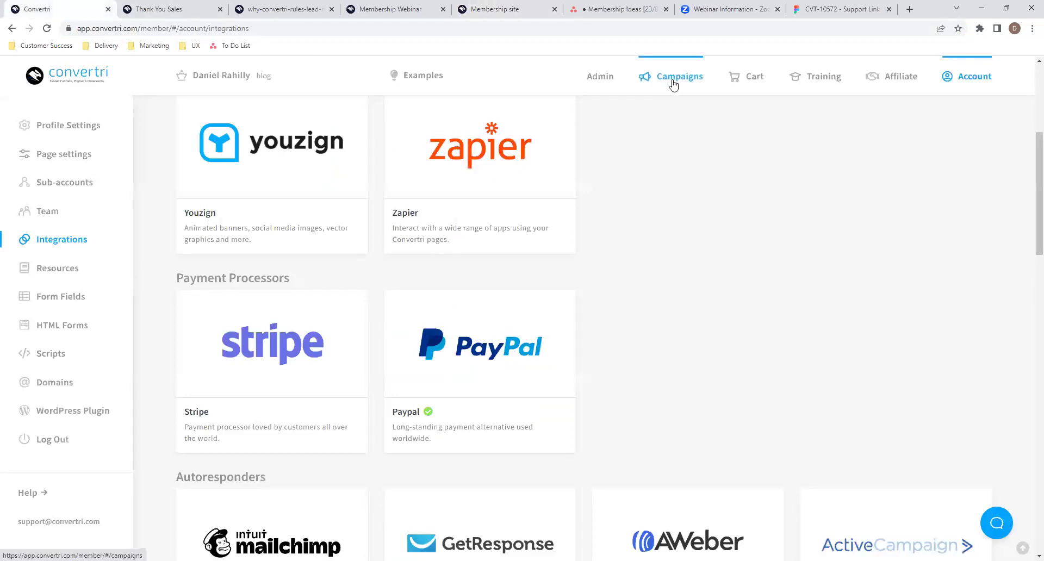
left_click(506, 8)
left_click(11, 28)
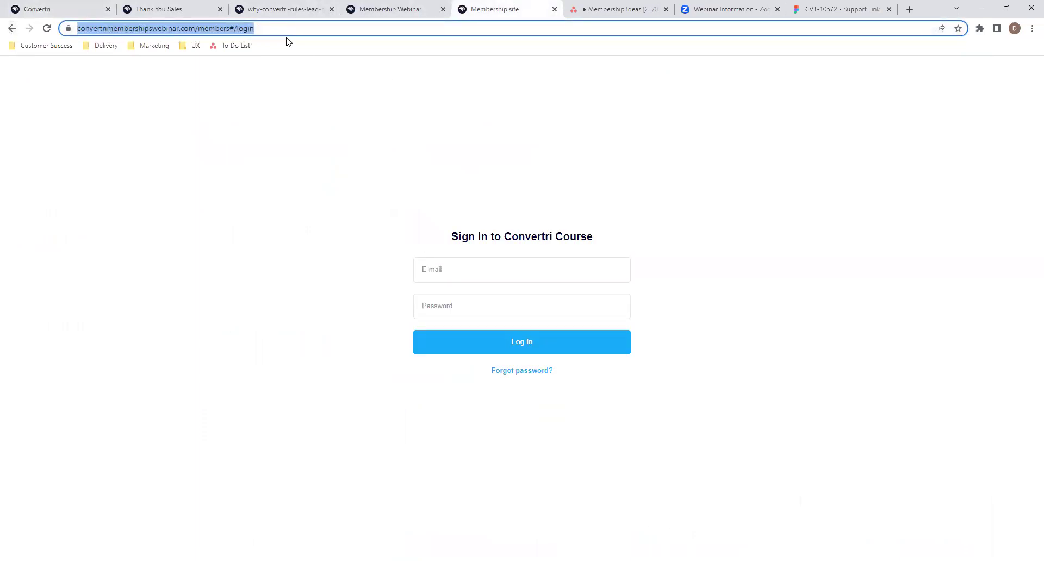
left_click(392, 12)
left_click(495, 10)
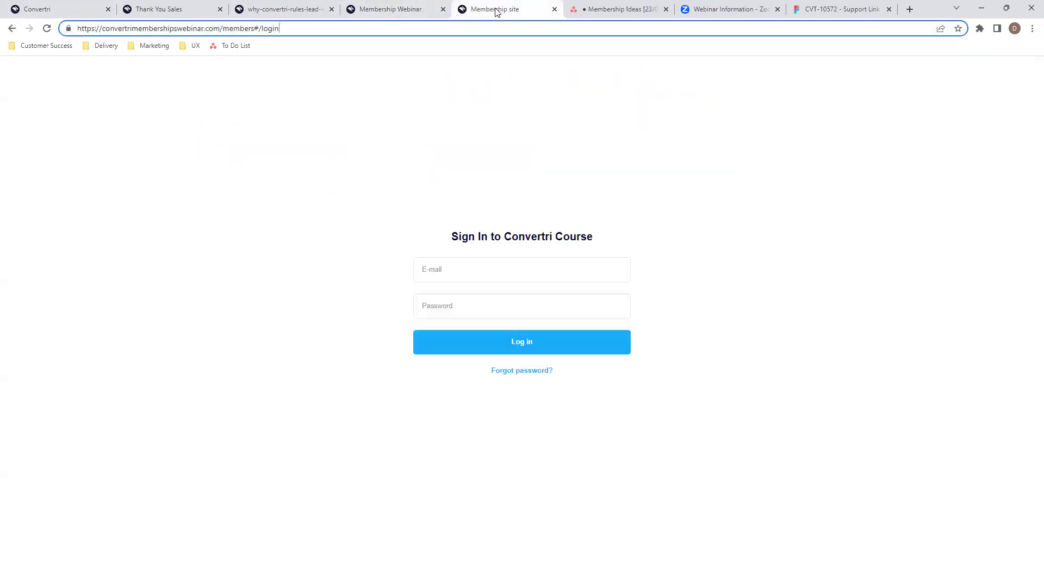
left_click(1032, 29)
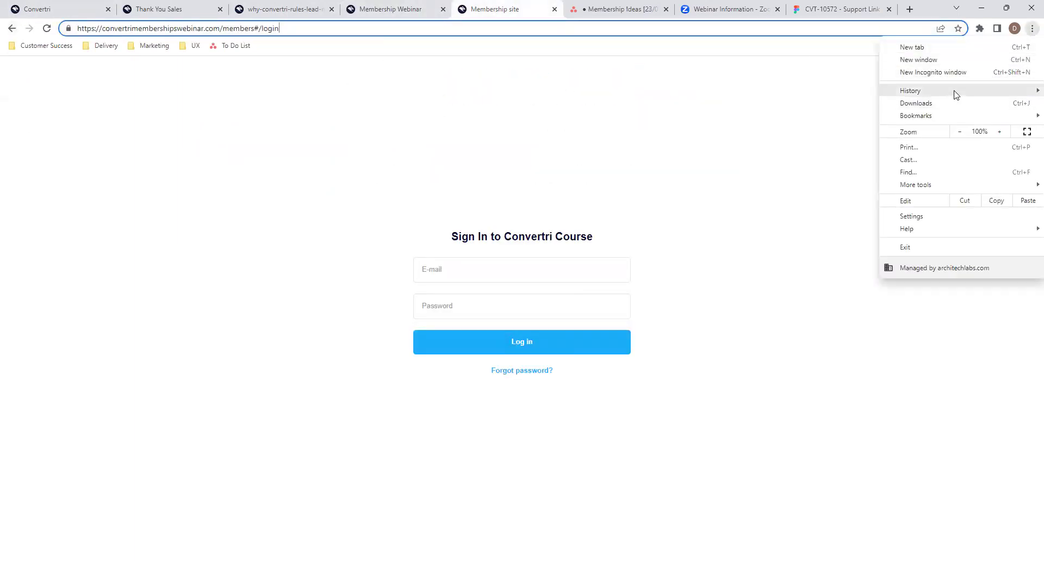
mouse_move(955, 95)
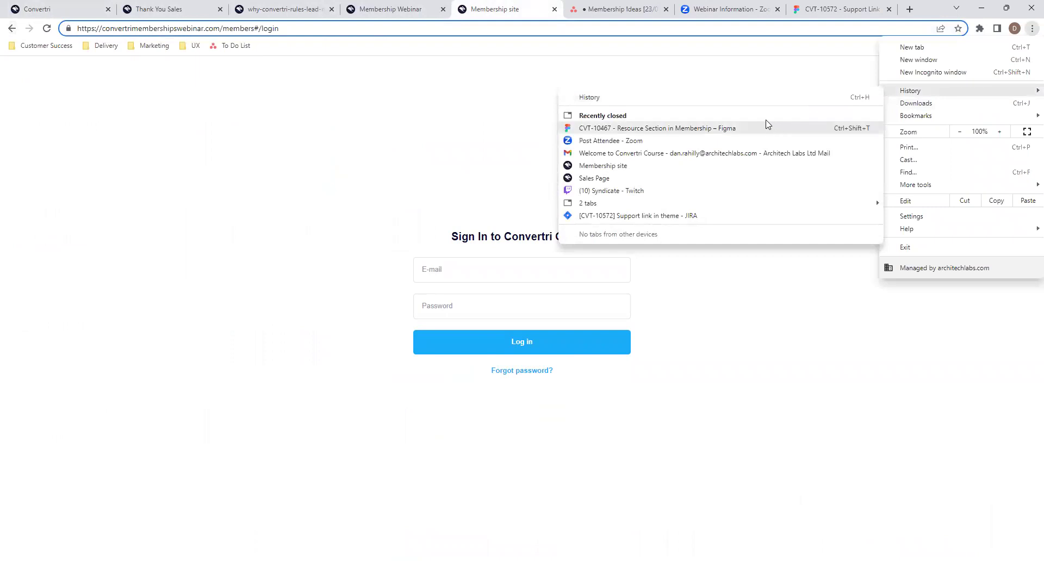
left_click(752, 98)
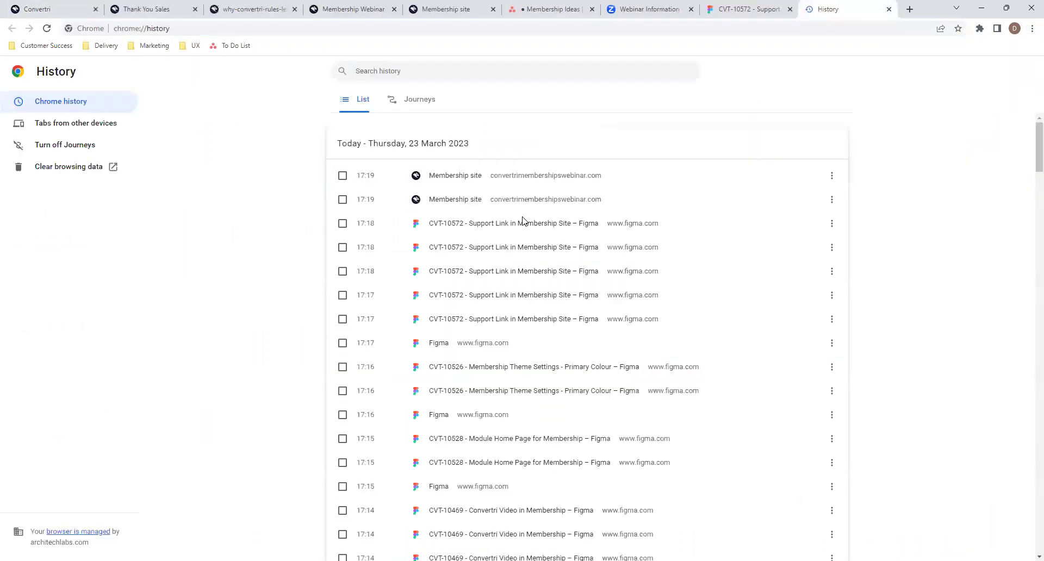
scroll(522, 220, "down", 2)
scroll(522, 220, "up", 2)
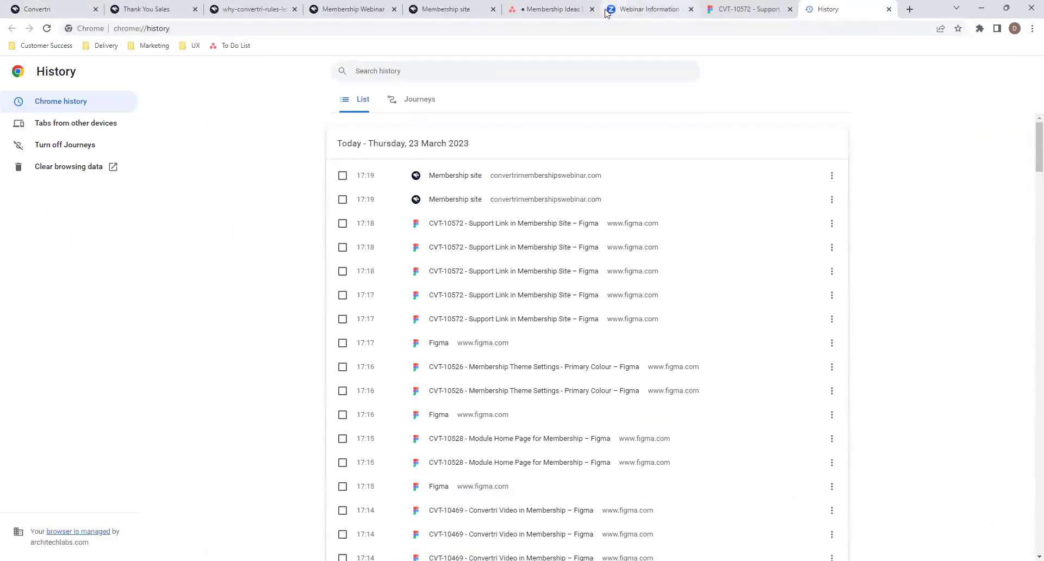
left_click(889, 11)
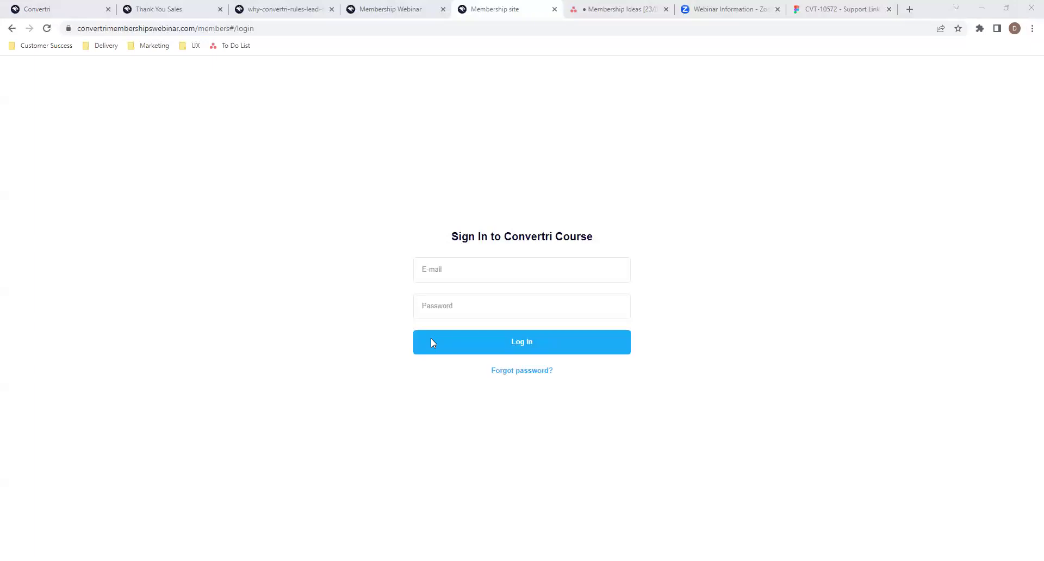
left_click(630, 312)
- Add a Membership Ideas task, attributed to a team member: a common area where members can chat and share comments
left_click(616, 16)
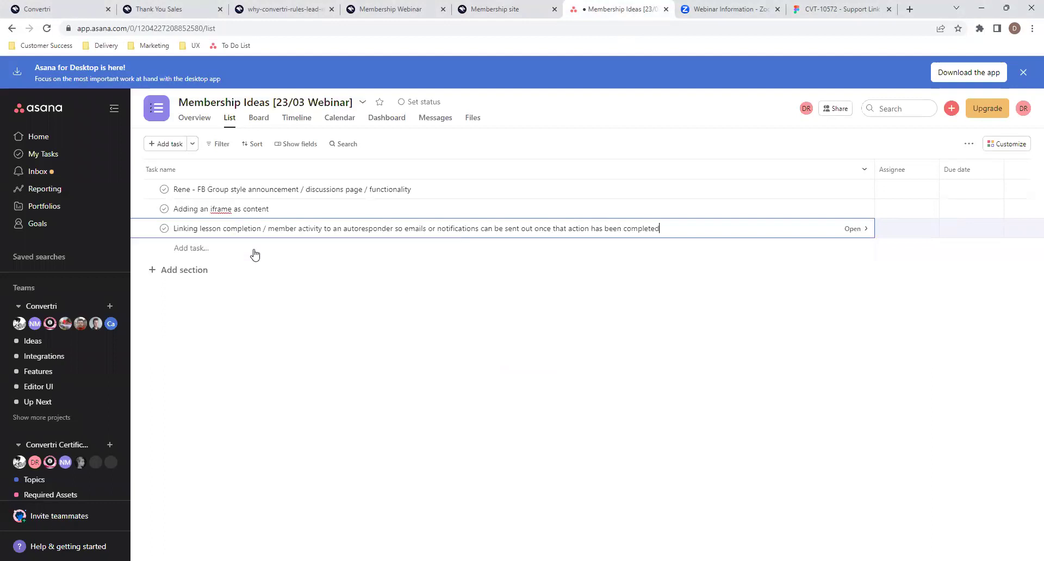
left_click(563, 177)
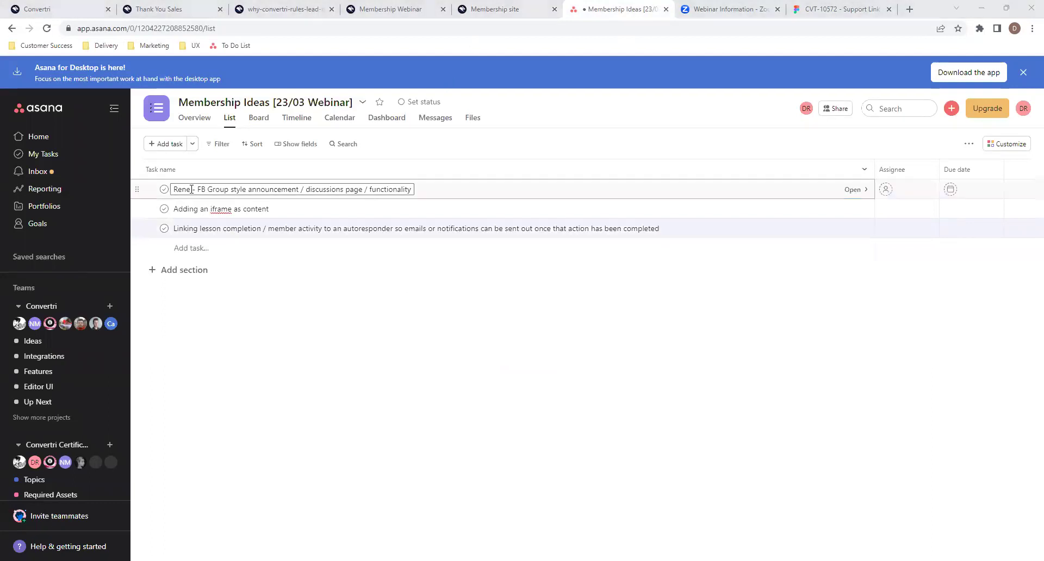
left_click(230, 253)
type("Dawn")
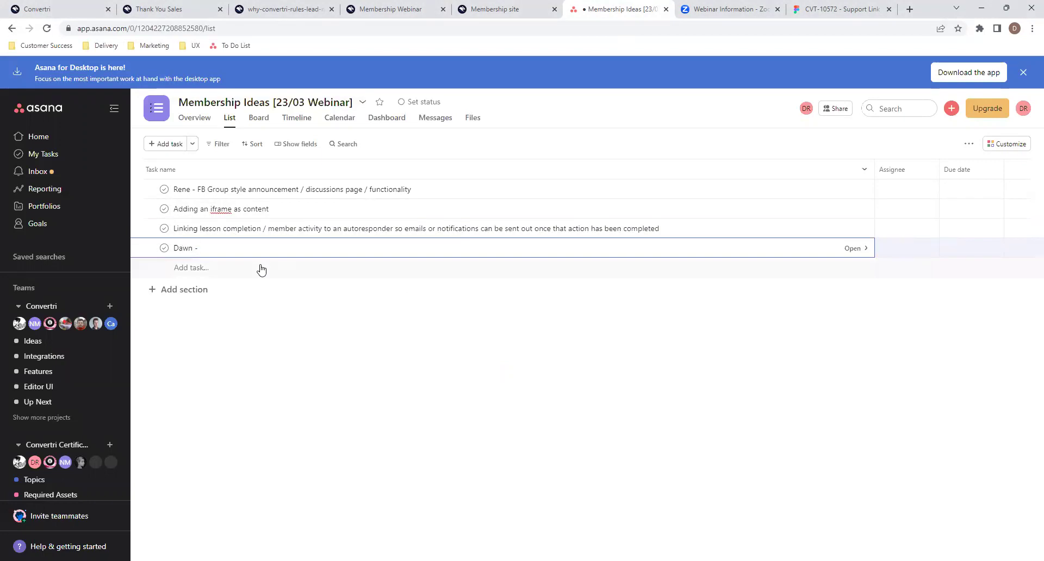
type(" - Common area where members can chat and ")
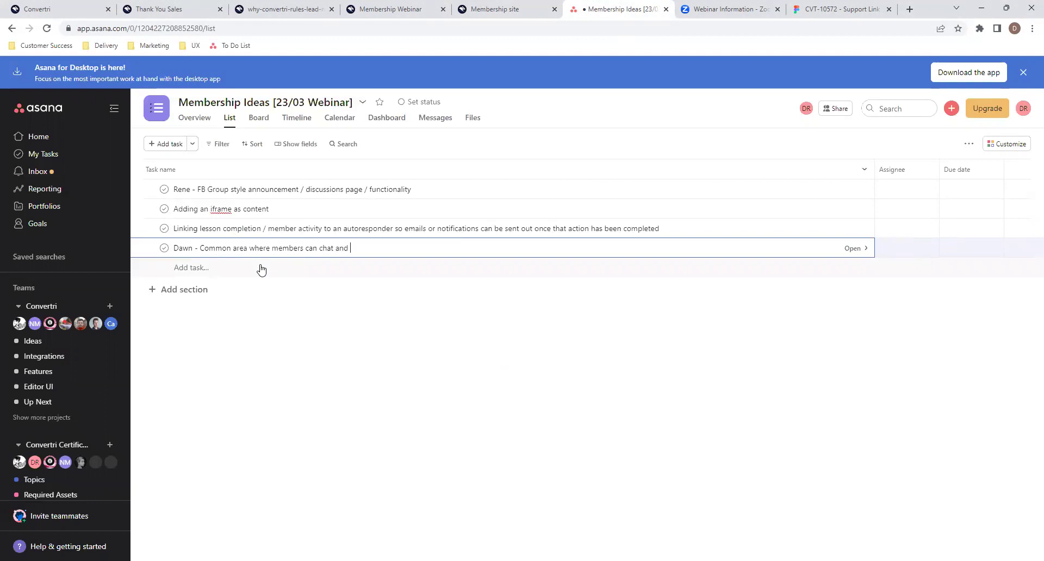
type("share comments")
left_click(461, 363)
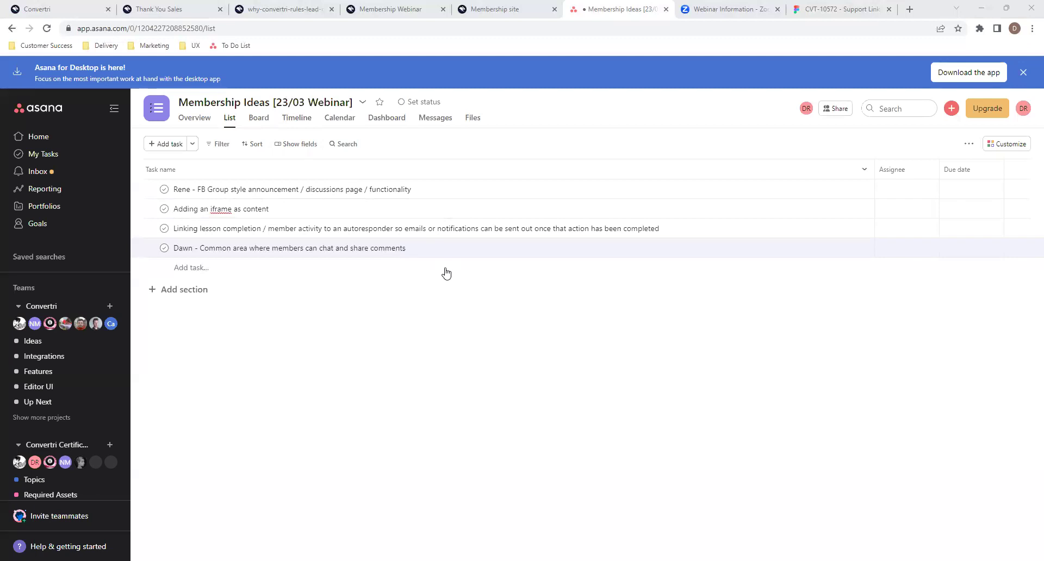
left_click(326, 269)
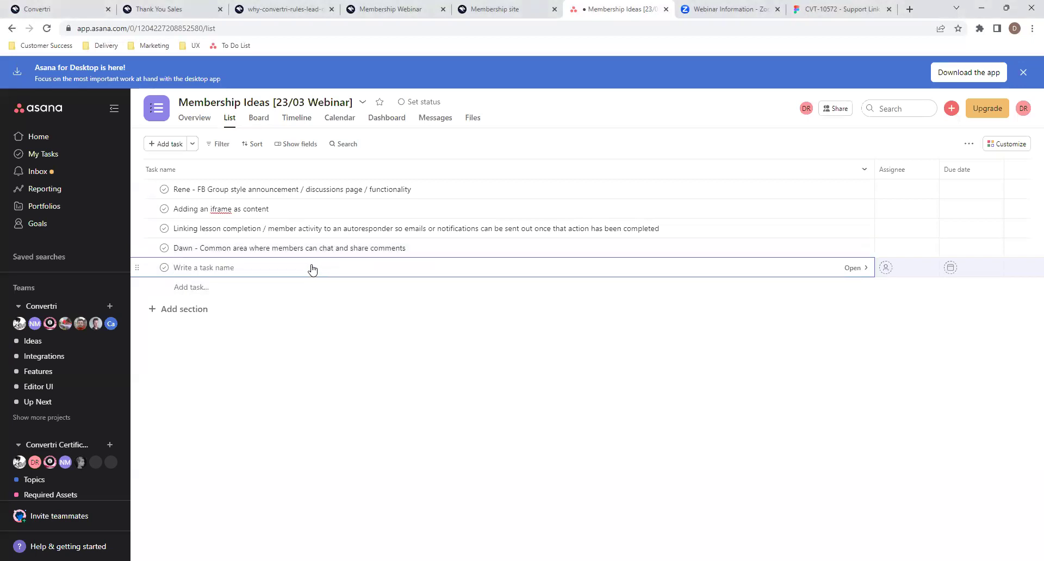
left_click(306, 330)
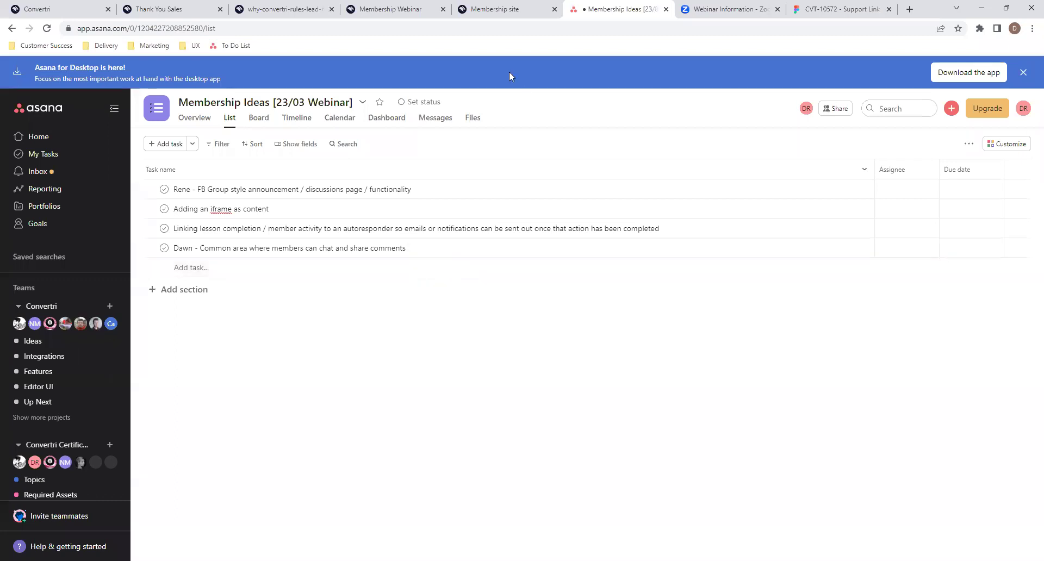
- Open the Uploading a Video lesson in Convertri Course's Videos Overview module for editing
left_click(91, 5)
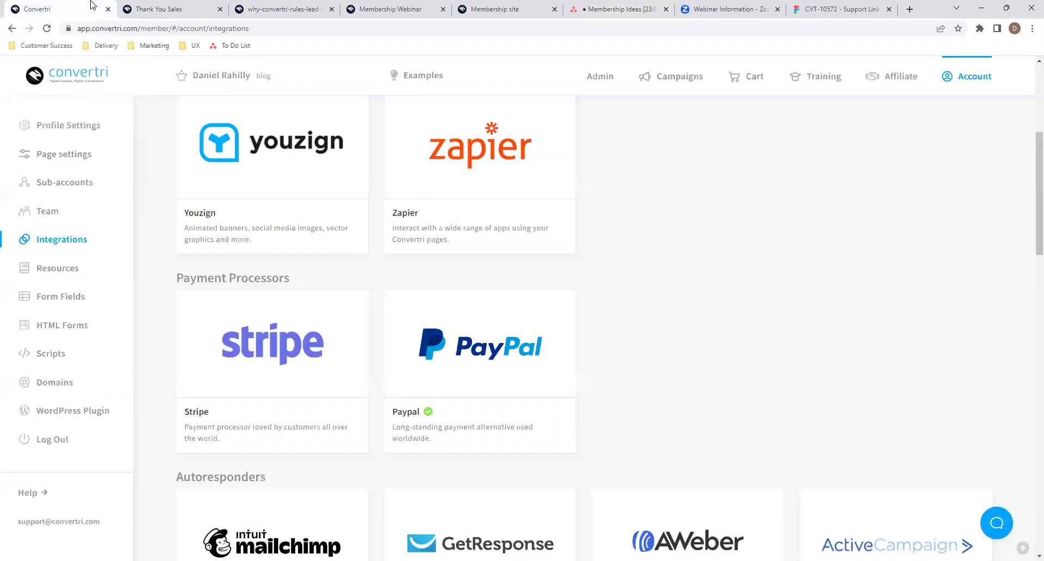
left_click(684, 78)
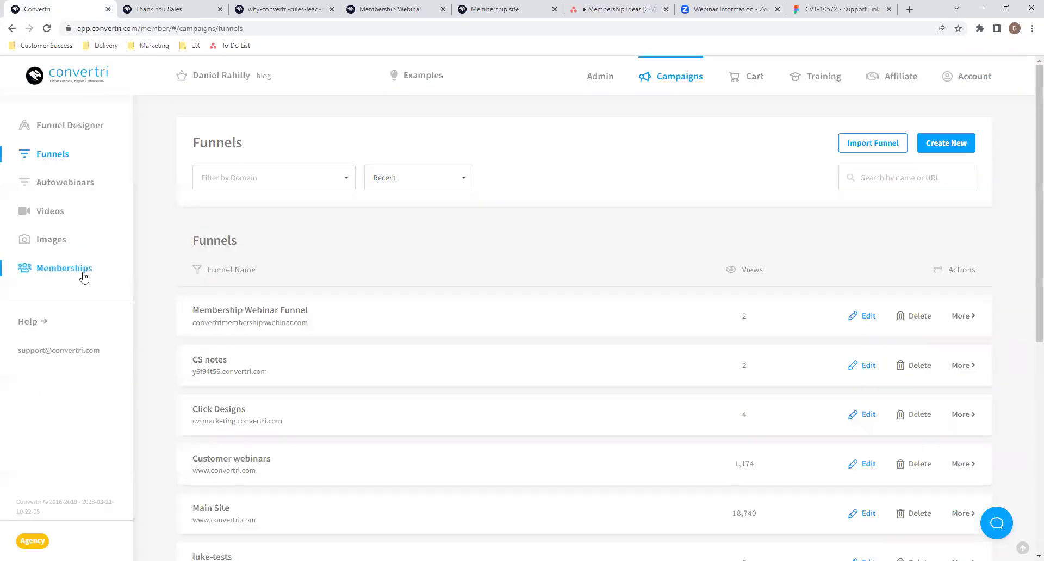
left_click(85, 277)
left_click(336, 256)
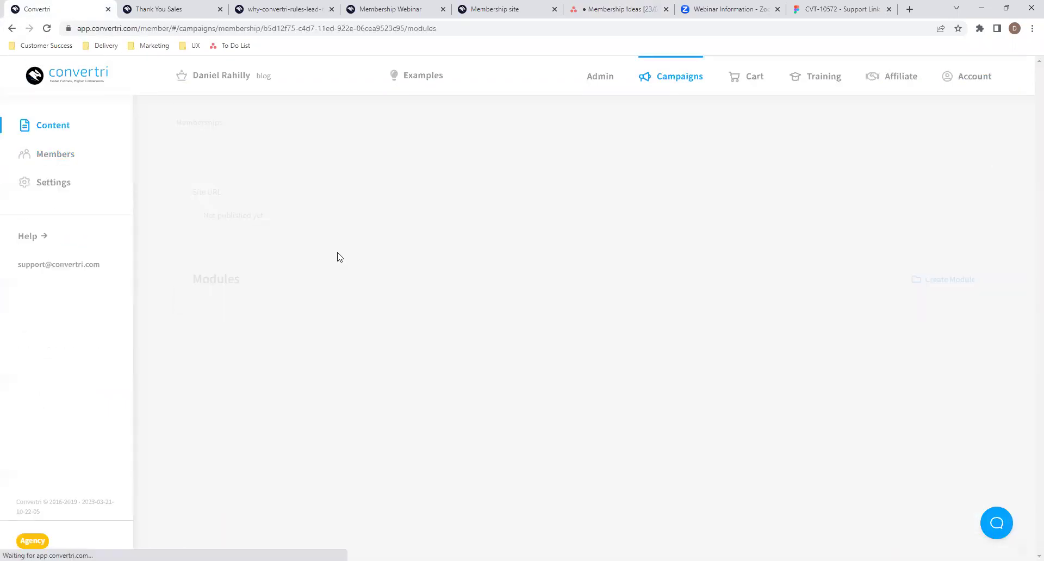
left_click(337, 432)
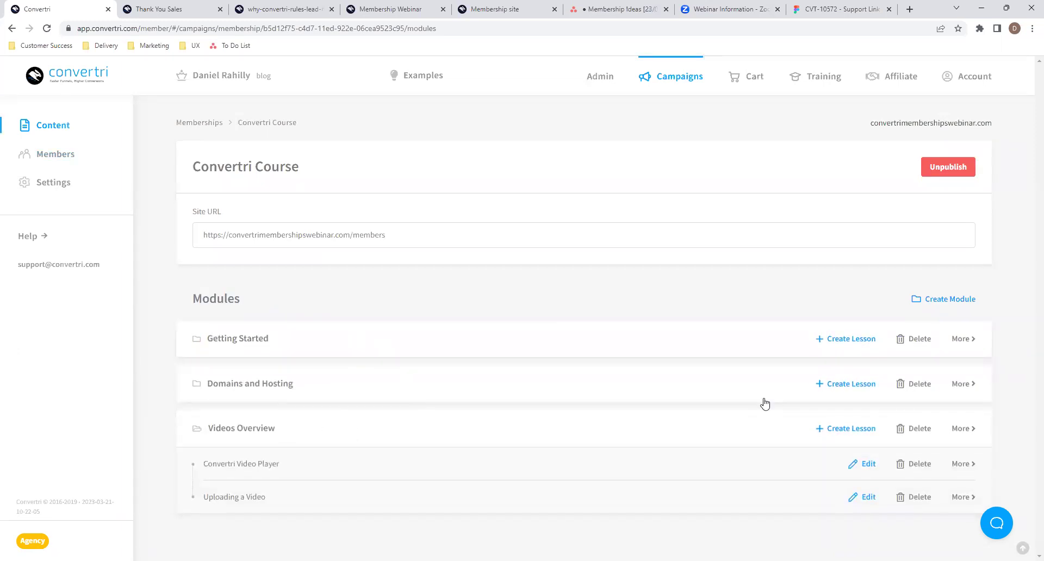
left_click(865, 497)
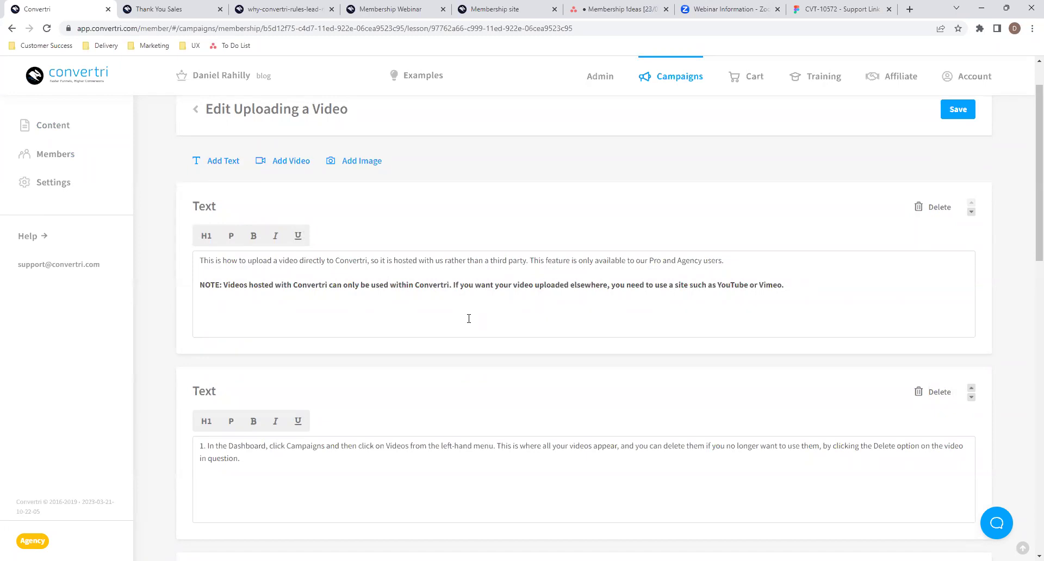
left_click_drag(390, 262, 422, 262)
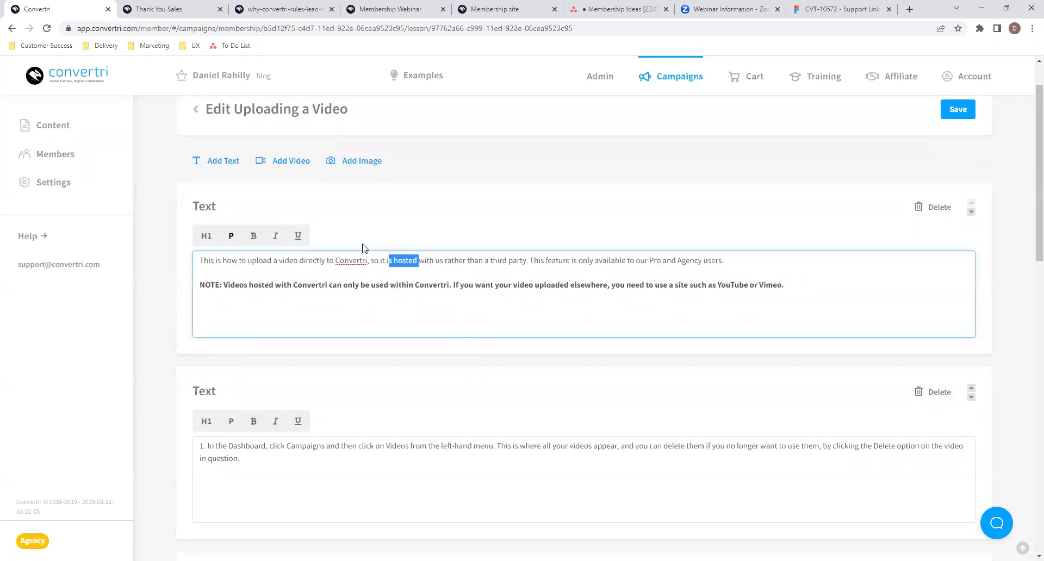
left_click(383, 246)
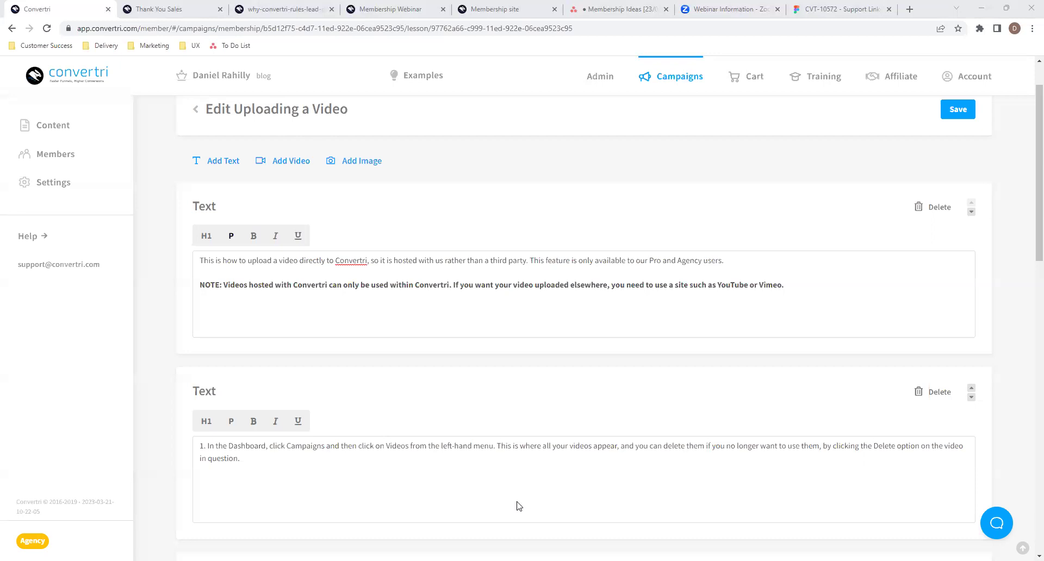
- Rename the 'Adding an iframe as content' task to 'Adding an iframe / html as content'
left_click(617, 10)
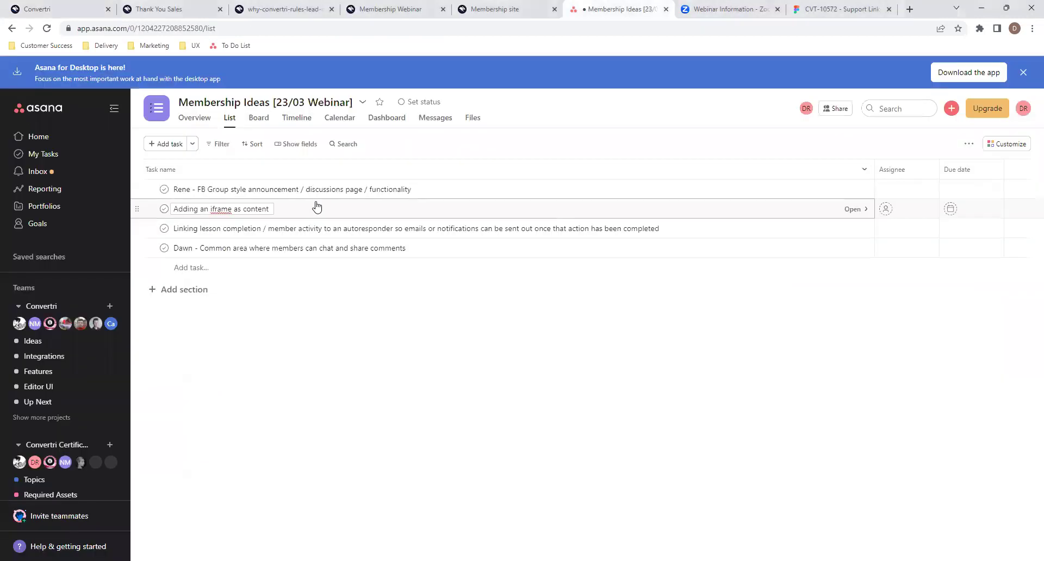
left_click(232, 210)
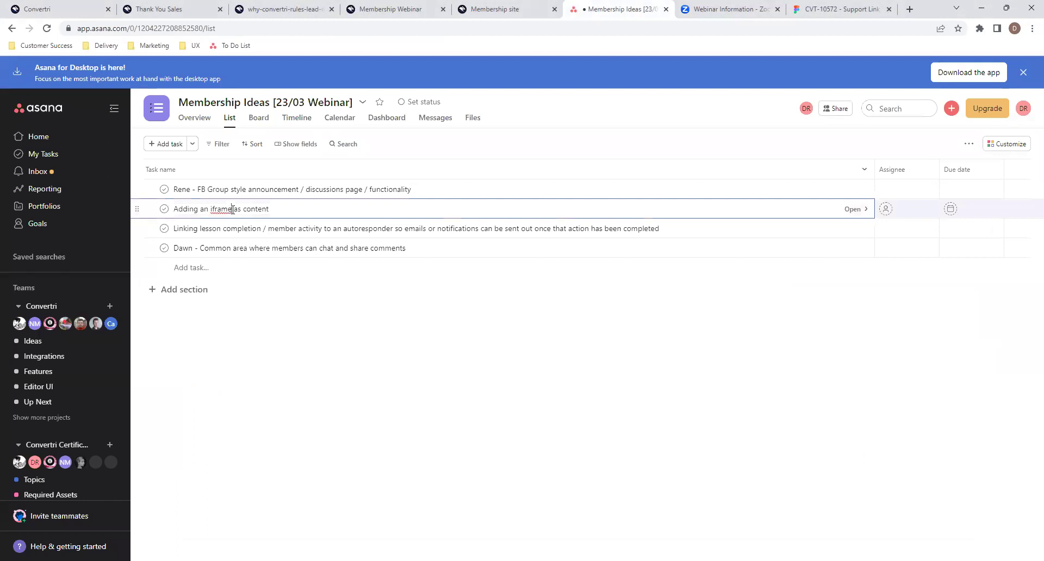
type("/h")
key("BackSpace")
type("html")
left_click(411, 385)
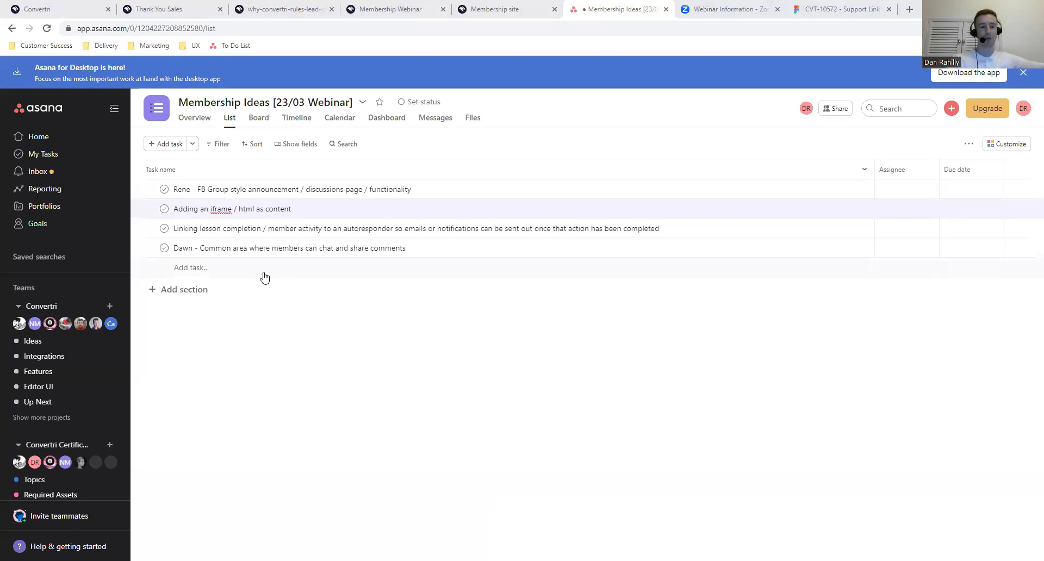
- Create the task 'Normal Convertri pages being protected', correcting typos along the way
left_click(362, 272)
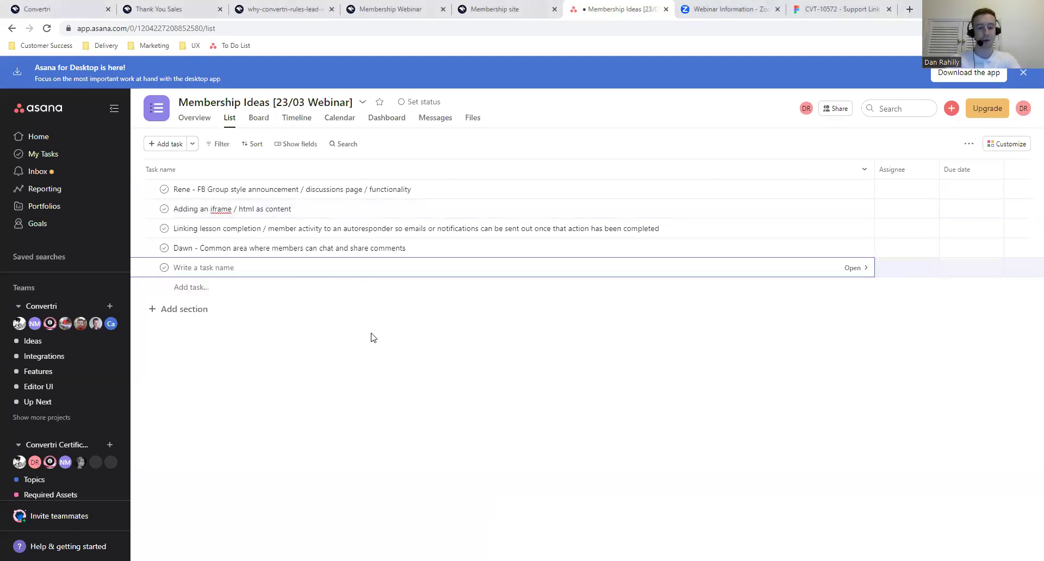
type("[a")
key("BackSpace")
key("BackSpace")
type("Payment")
key("BackSpace")
key("BackSpace")
key("BackSpace")
key("BackSpace")
key("BackSpace")
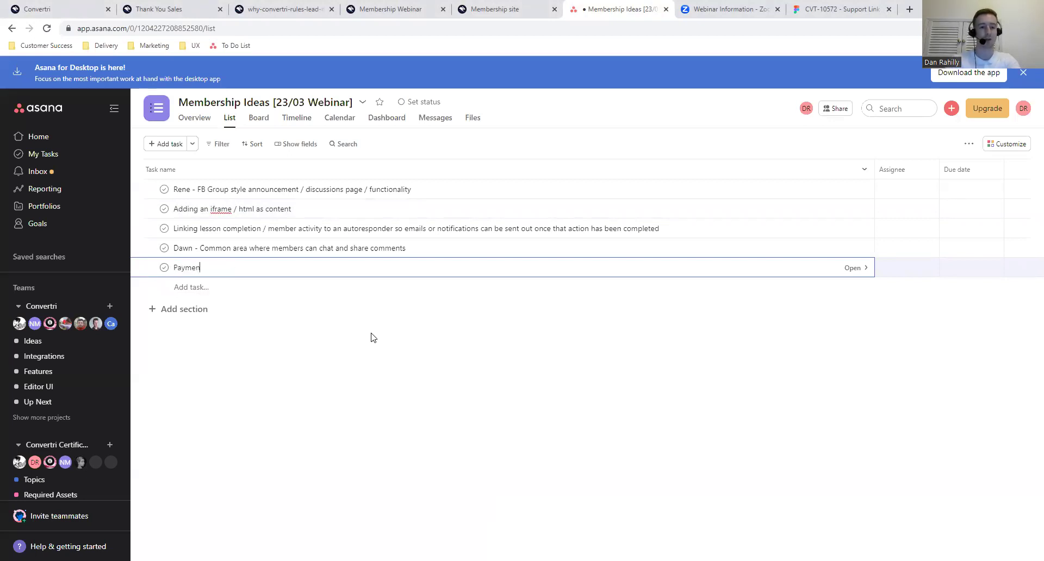
type("ges be")
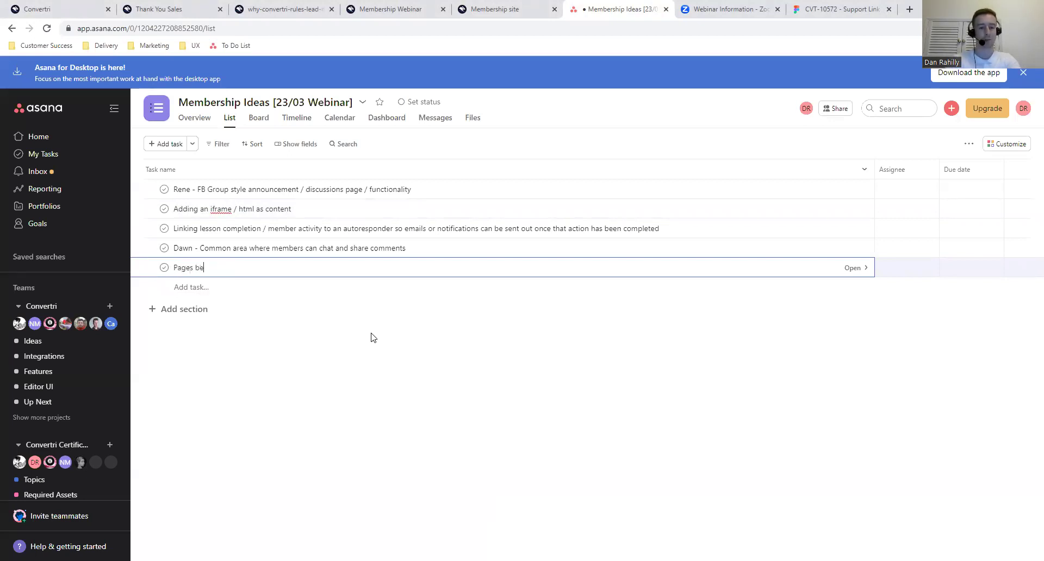
type("ing protected")
key("Left")
key("Left")
key("Left")
key("Left")
type("Normla Cond")
key("BackSpace")
type("vertri")
key("Delete")
type("p")
key("Left")
key("BackSpace")
type("l")
key("Escape")
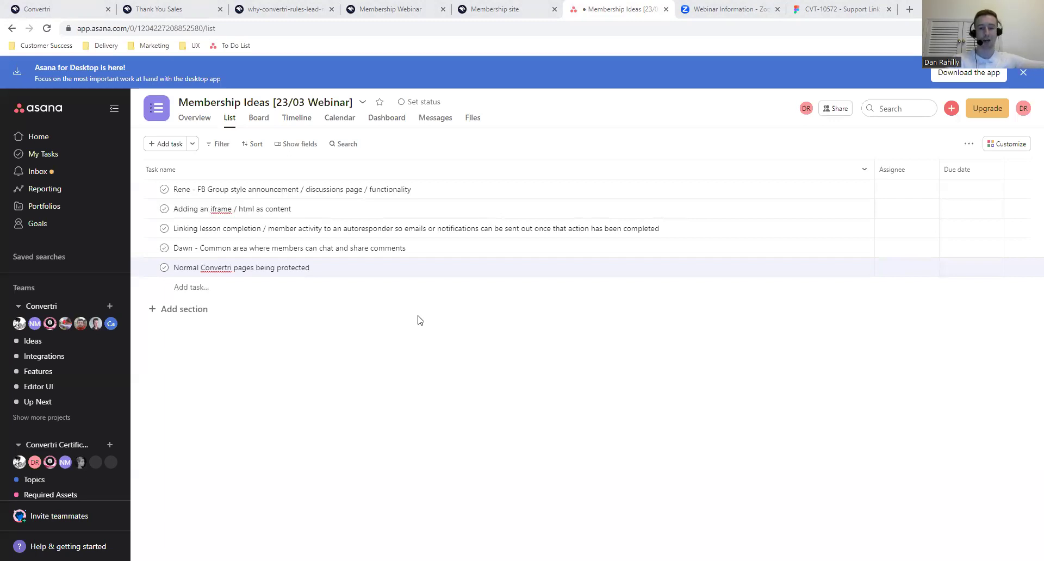
- Add a new task named 'Interactive Quiz / Survey element' to the list
left_click(248, 294)
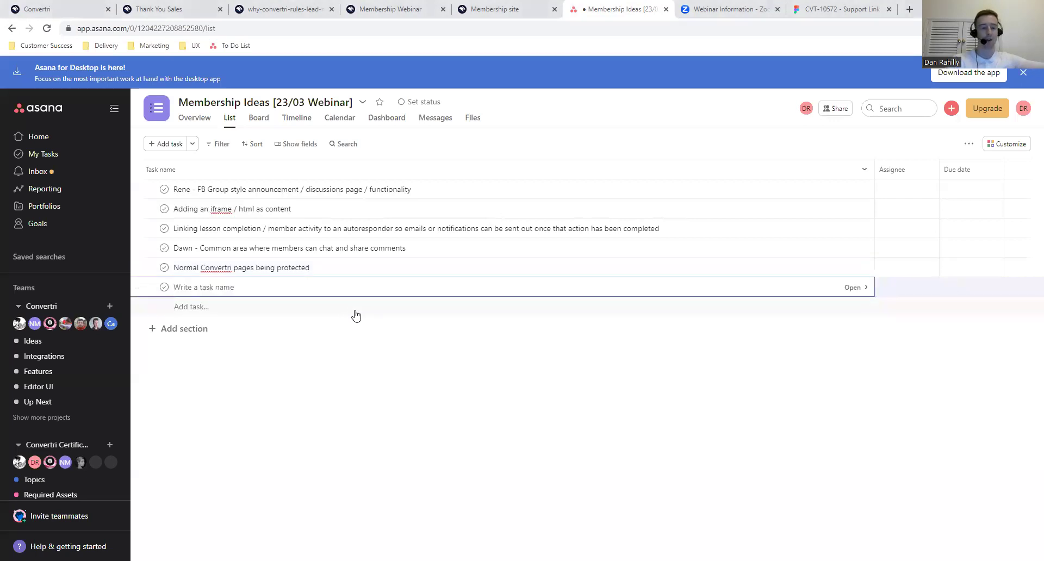
type("Cure")
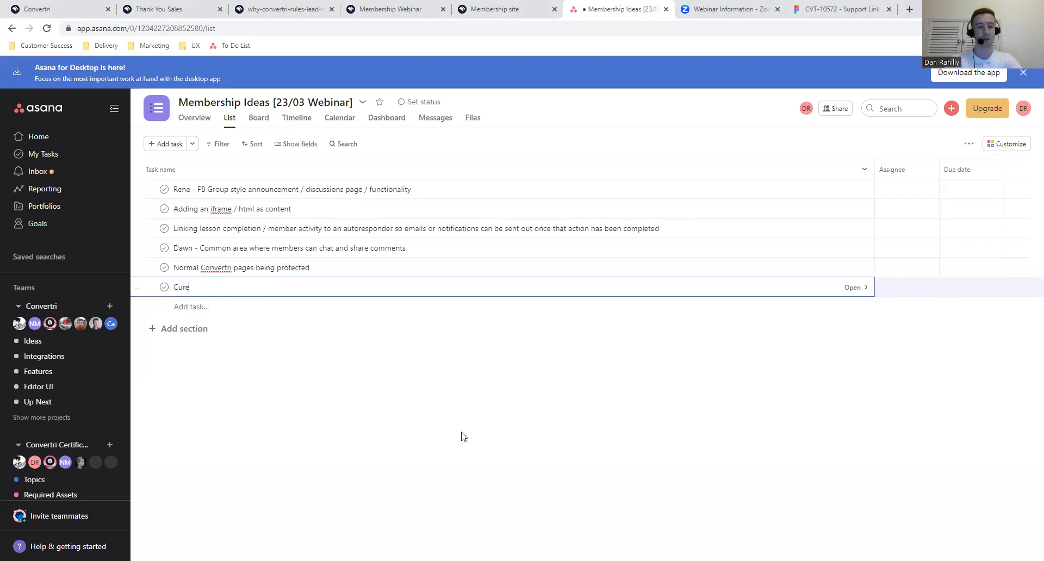
key("BackSpace")
key("BackSpace")
type("Interactive")
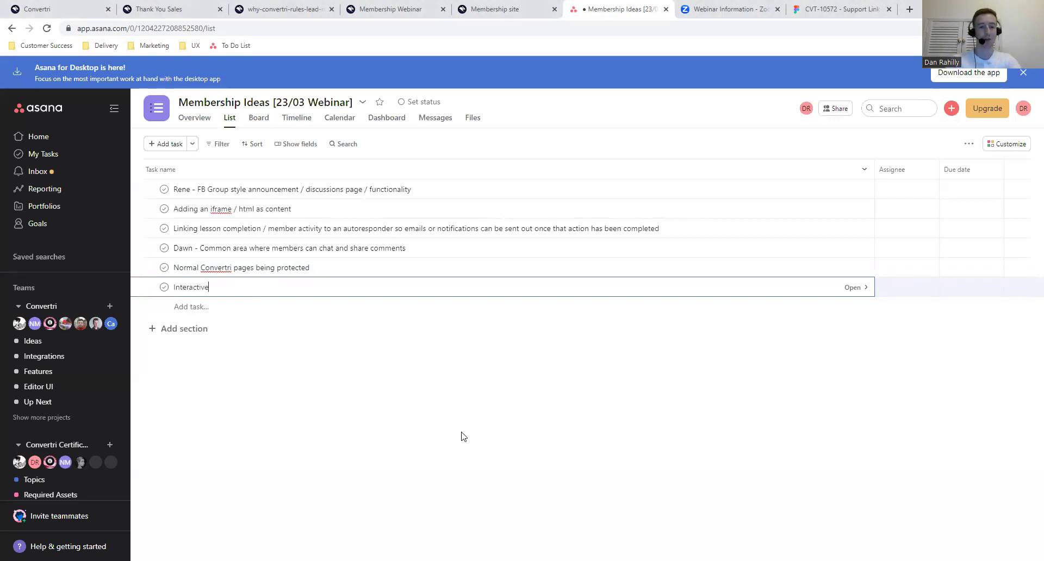
type(" Quiz / Survey ")
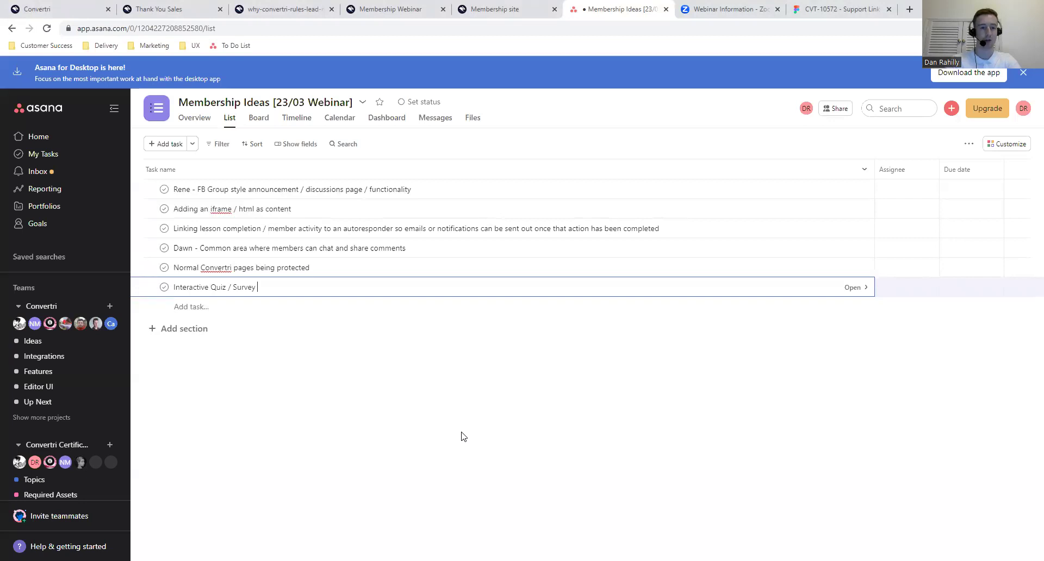
type("element")
key("Escape")
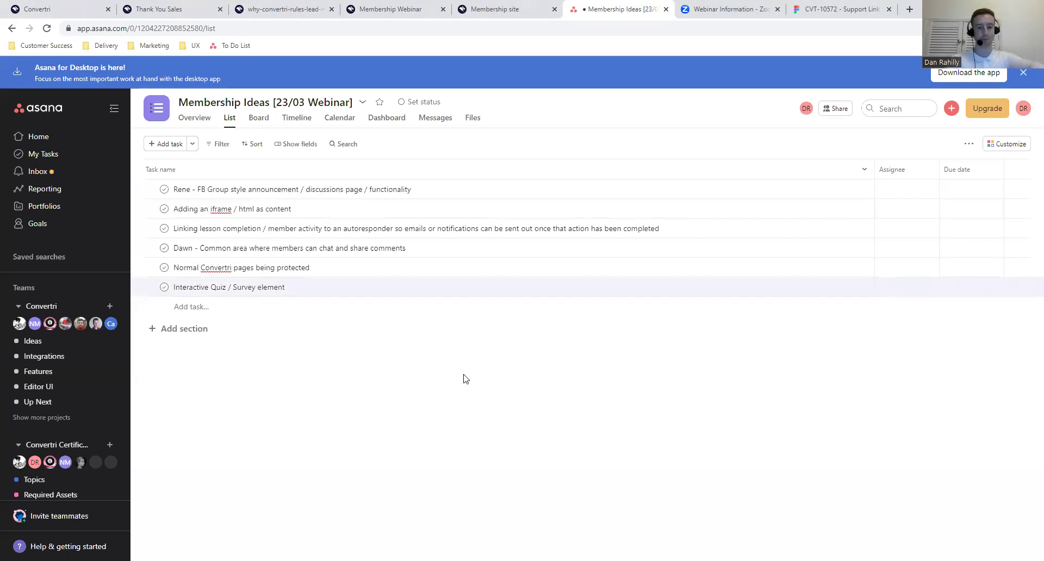